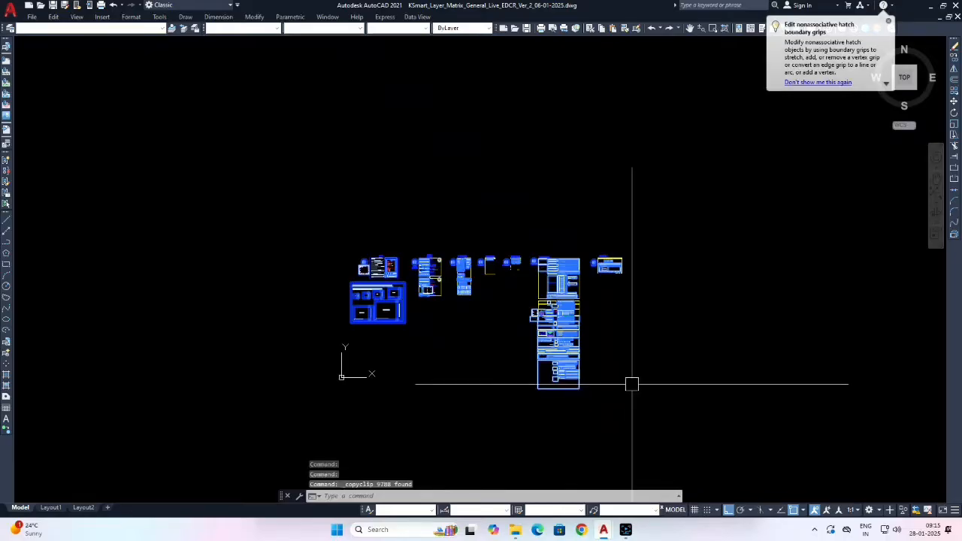
Switch to the Commercial Building drawing and paste the copied layer matrix panels beside the building sheets.
key("ctrl+Tab")
key("ctrl+Tab")
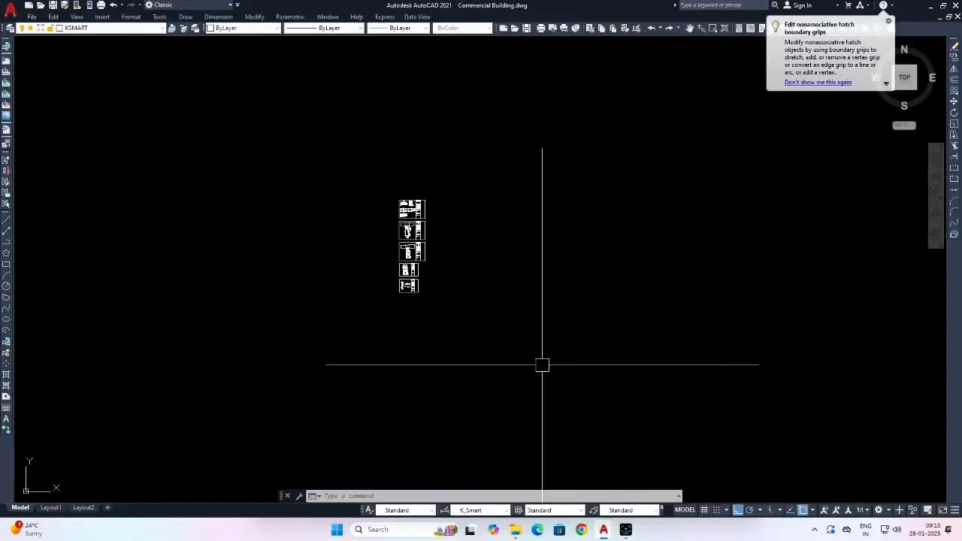
key("ctrl+v")
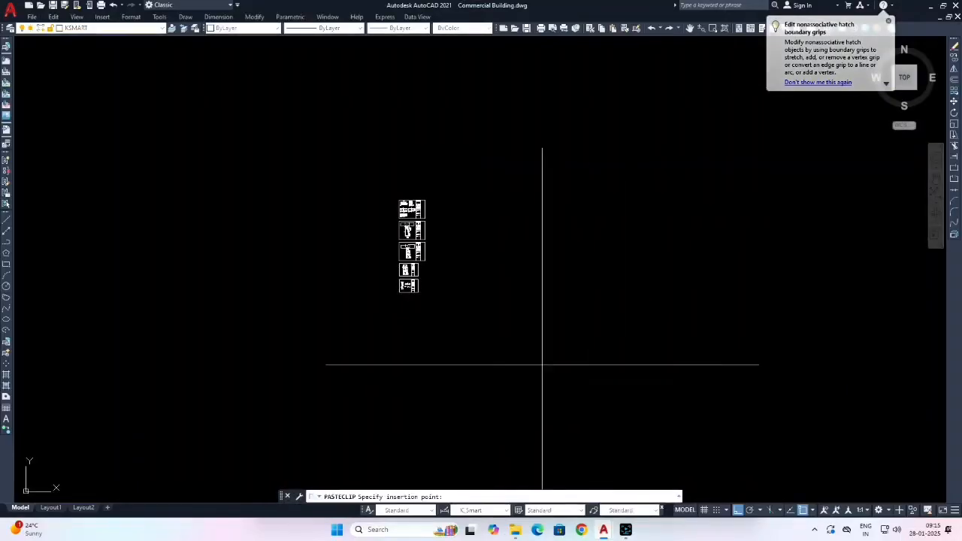
scroll(485, 333, "down", 3)
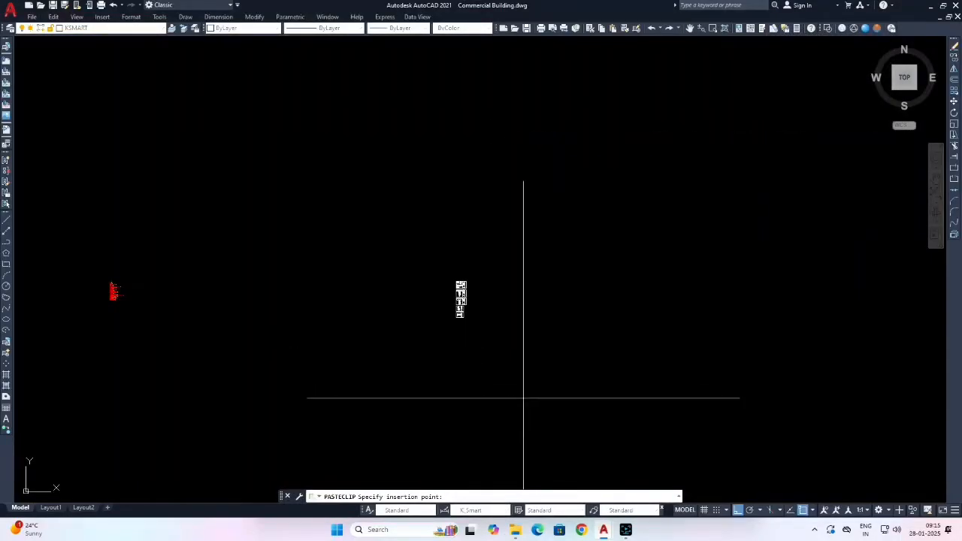
left_click(506, 428)
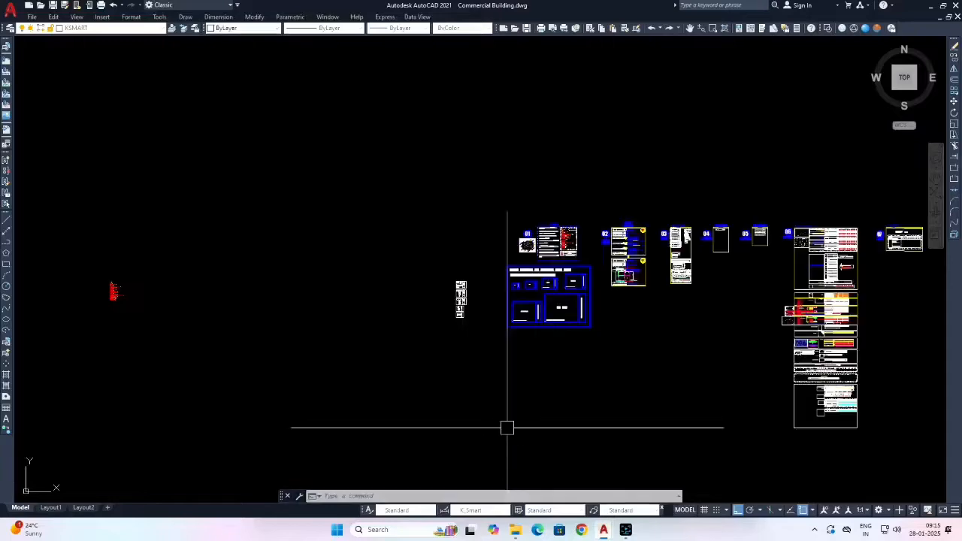
Move the plan info text block out of the General panel into the empty space beyond the building sheets.
scroll(566, 268, "up", 5)
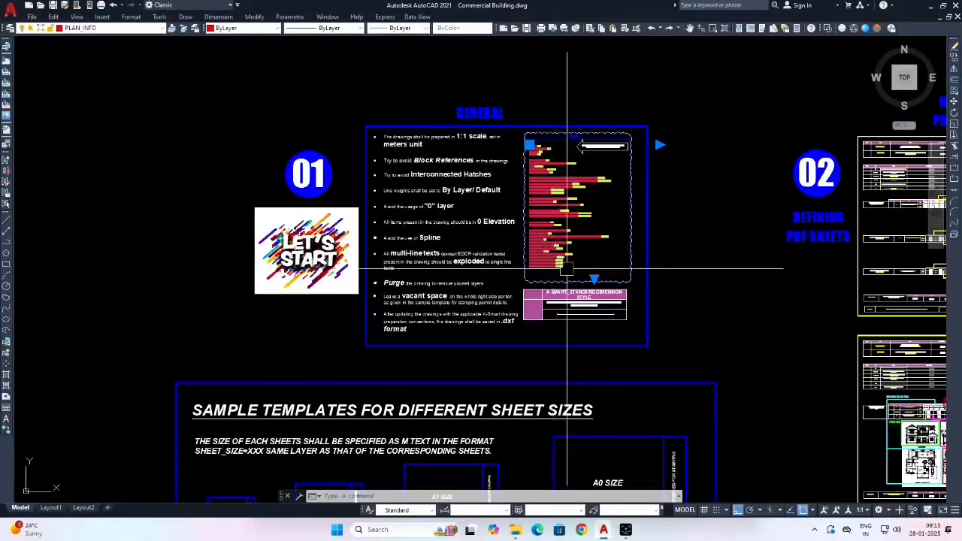
key("m")
key("Return")
left_click(568, 248)
scroll(387, 275, "down", 5)
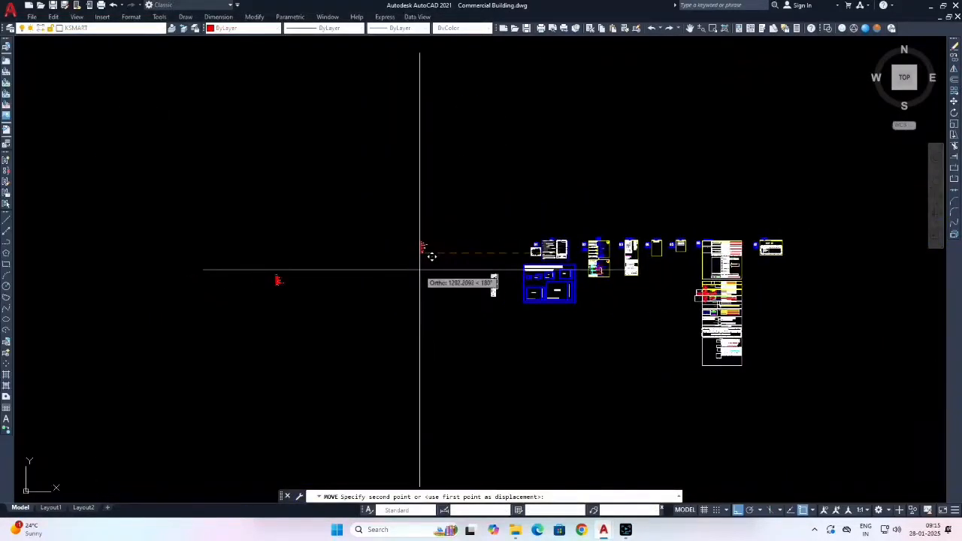
left_click(436, 269)
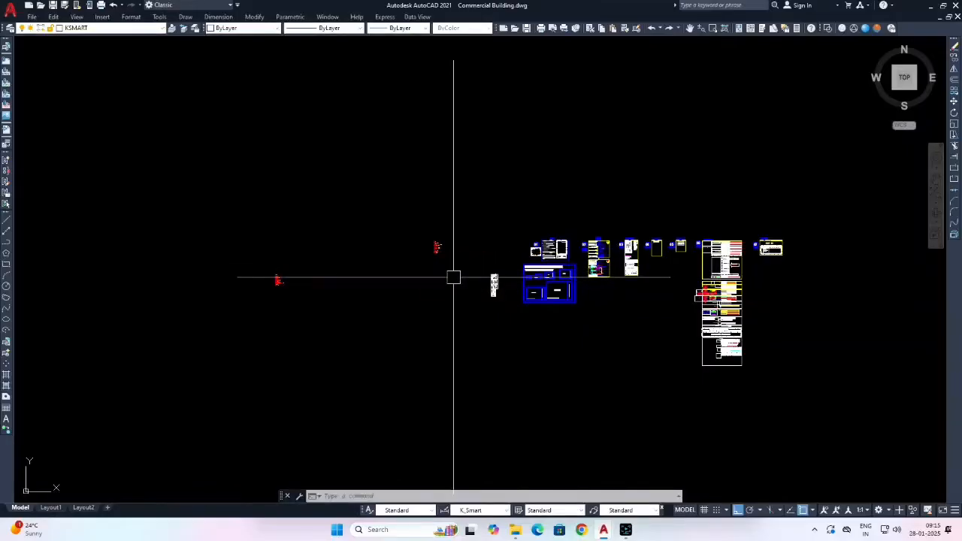
Move the drawing's own distant plan info text block next to the column of building sheets.
scroll(421, 272, "up", 4)
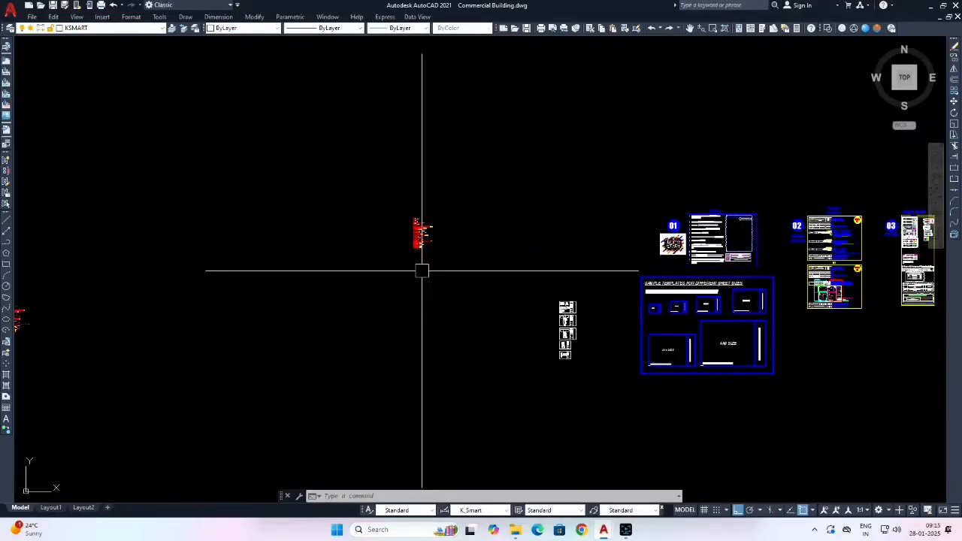
middle_click_drag(383, 269, 568, 269)
scroll(203, 307, "up", 5)
left_click(204, 328)
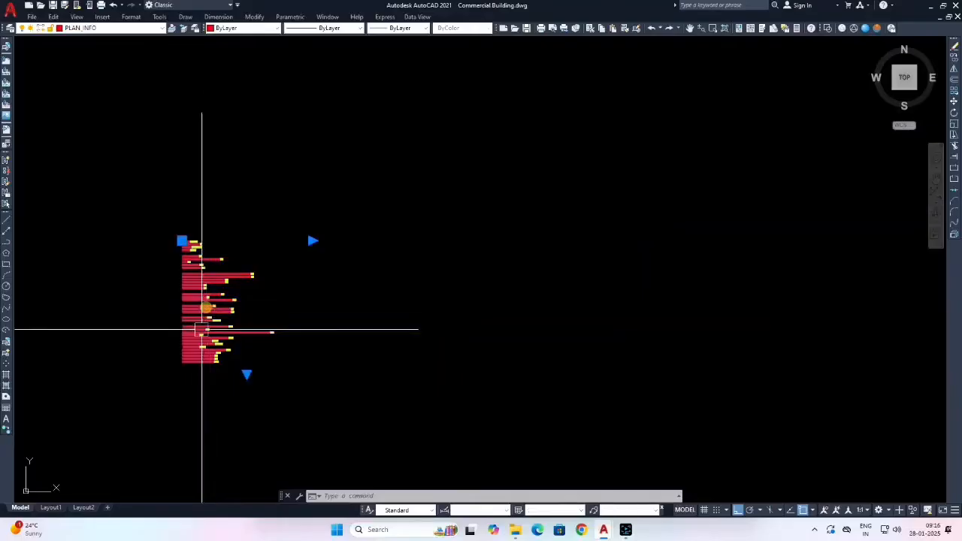
key("m")
key("Return")
left_click(208, 344)
scroll(214, 336, "down", 4)
middle_click_drag(658, 318, 330, 298)
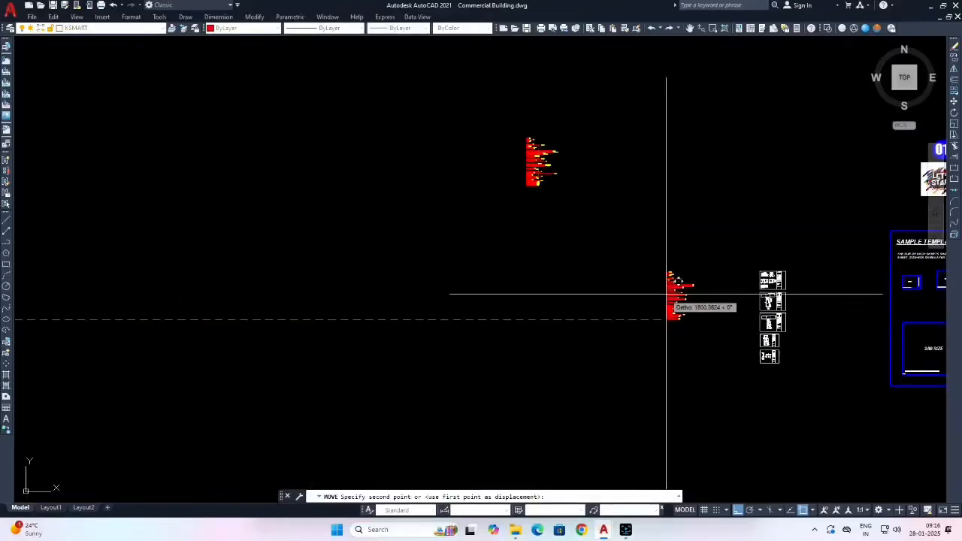
left_click(718, 289)
scroll(721, 292, "up", 6)
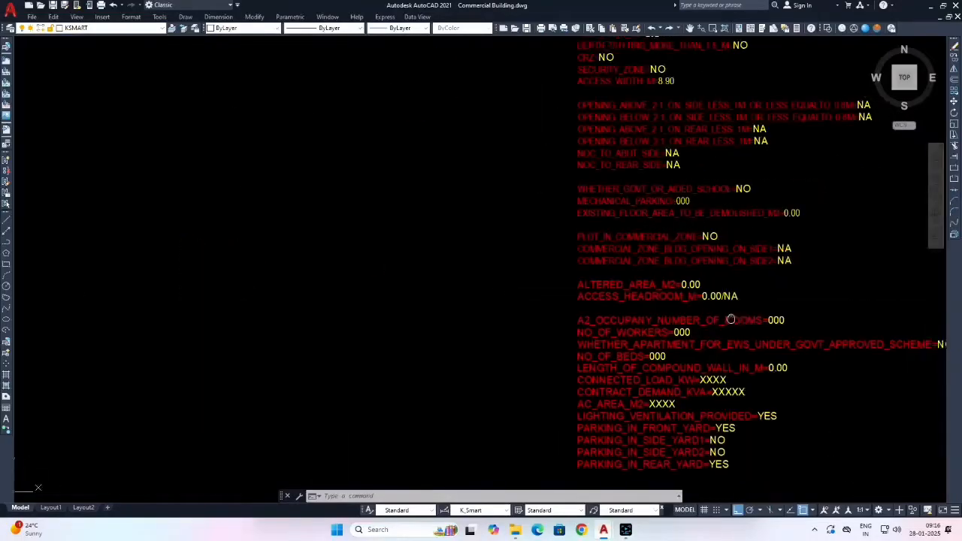
Delete the plan info text block that was taken out of the General panel.
scroll(609, 290, "down", 6)
scroll(513, 195, "down", 5)
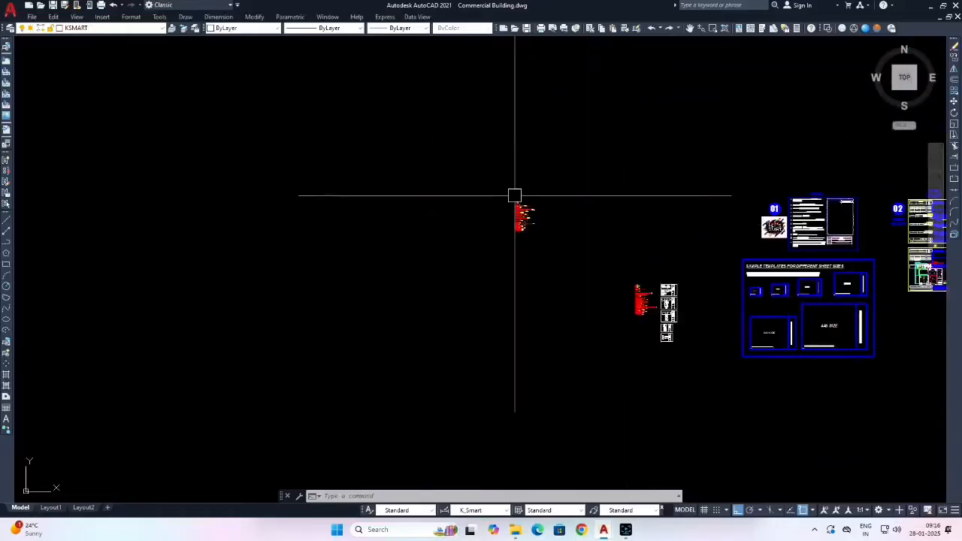
scroll(525, 197, "up", 3)
left_click(503, 223)
key("Delete")
Examine the plan info entries beside the sheets, including connected load, AC area, lighting ventilation and yard parking.
scroll(468, 232, "down", 5)
scroll(563, 280, "up", 9)
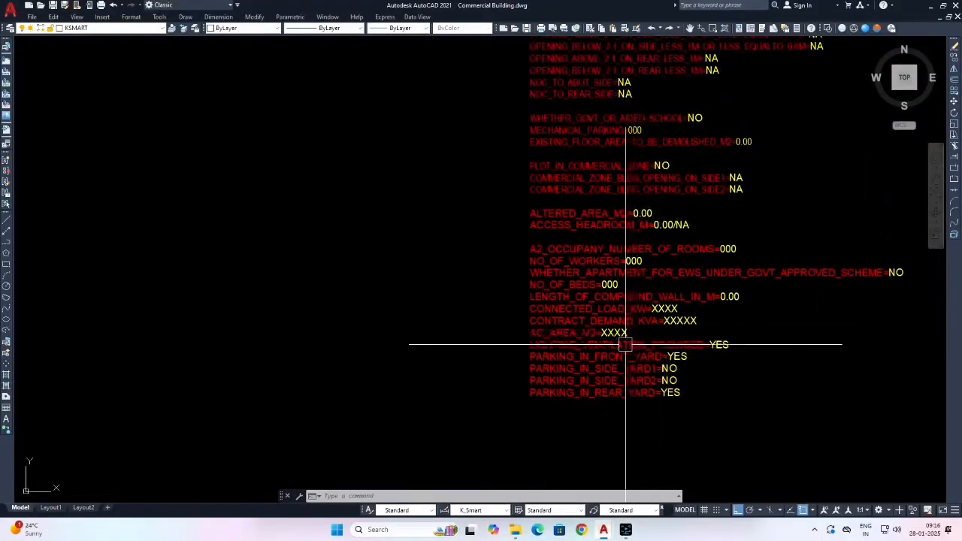
scroll(571, 341, "up", 2)
scroll(631, 328, "up", 6)
scroll(601, 333, "down", 4)
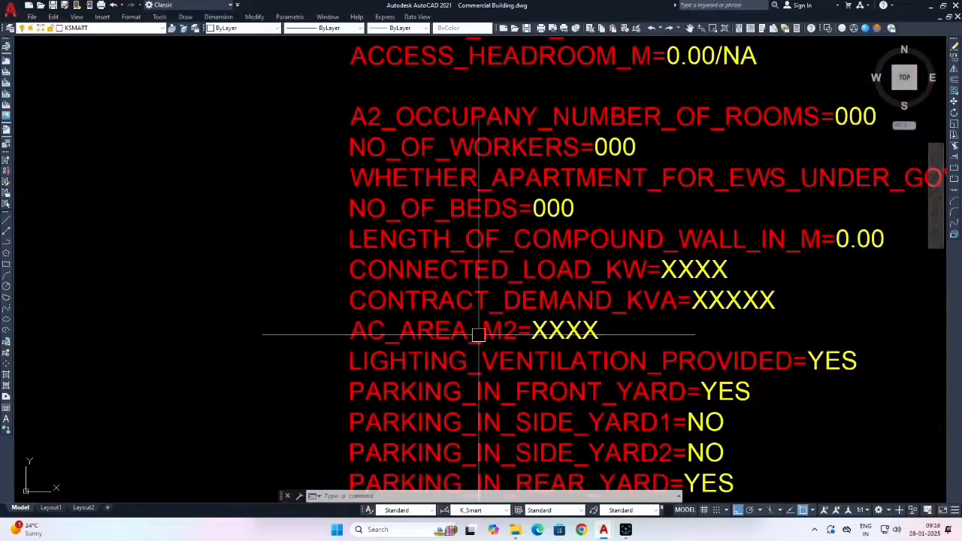
scroll(564, 338, "down", 2)
mouse_move(569, 261)
middle_mouse_down()
mouse_move(561, 285)
mouse_move(597, 270)
mouse_move(585, 178)
middle_mouse_up()
scroll(560, 248, "up", 2)
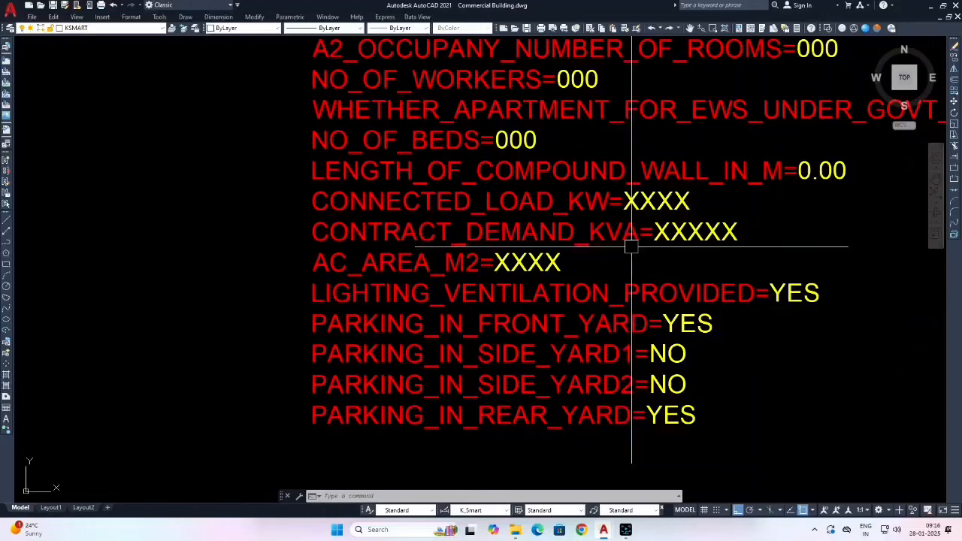
scroll(623, 202, "down", 6)
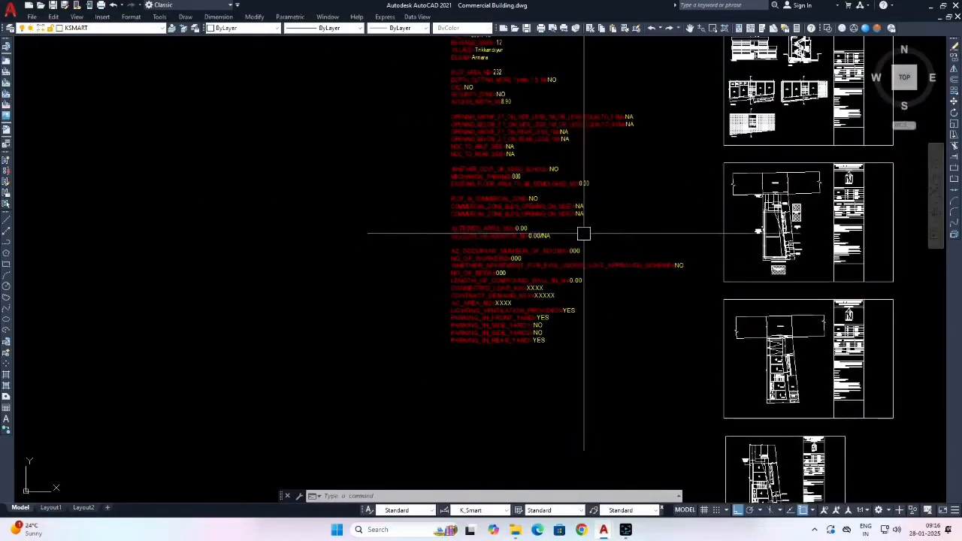
scroll(582, 235, "down", 2)
scroll(558, 249, "up", 4)
scroll(564, 290, "down", 12)
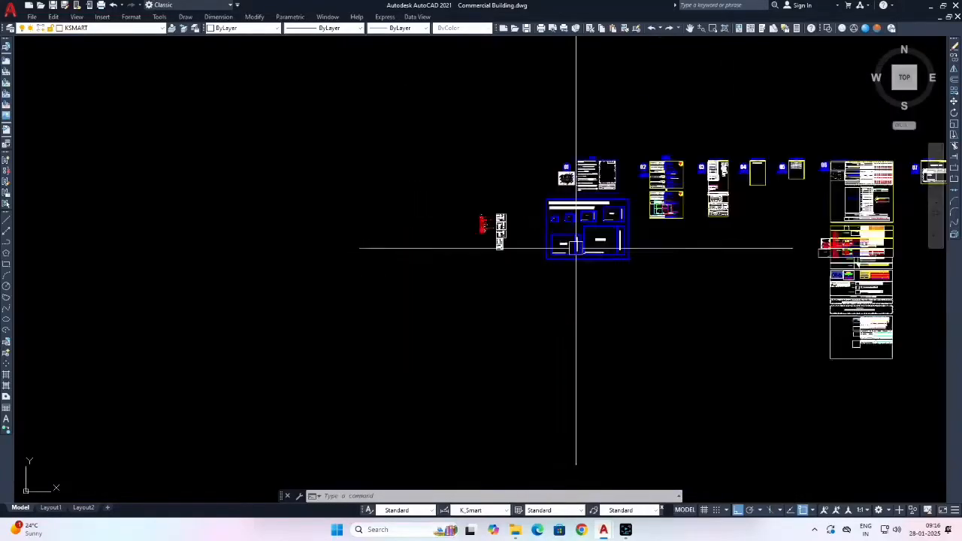
Erase the panel of sample templates for different sheet sizes.
middle_click_drag(575, 247, 513, 269)
key("Escape")
key("Escape")
key("Escape")
scroll(483, 211, "up", 4)
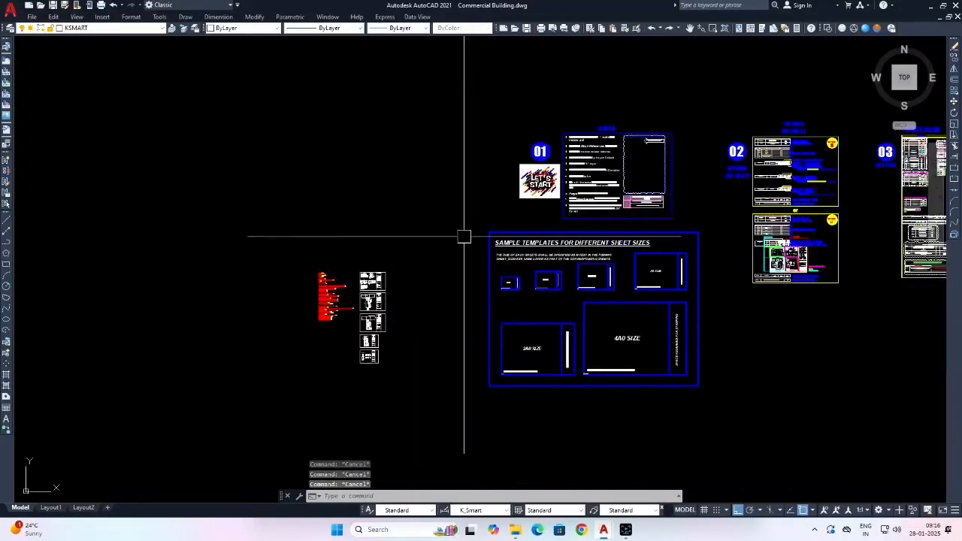
left_click(457, 215)
left_click(712, 418)
key("e")
key("Return")
Erase the whole section 01, including the General panel, its heading and the Let's Start picture.
scroll(633, 167, "up", 4)
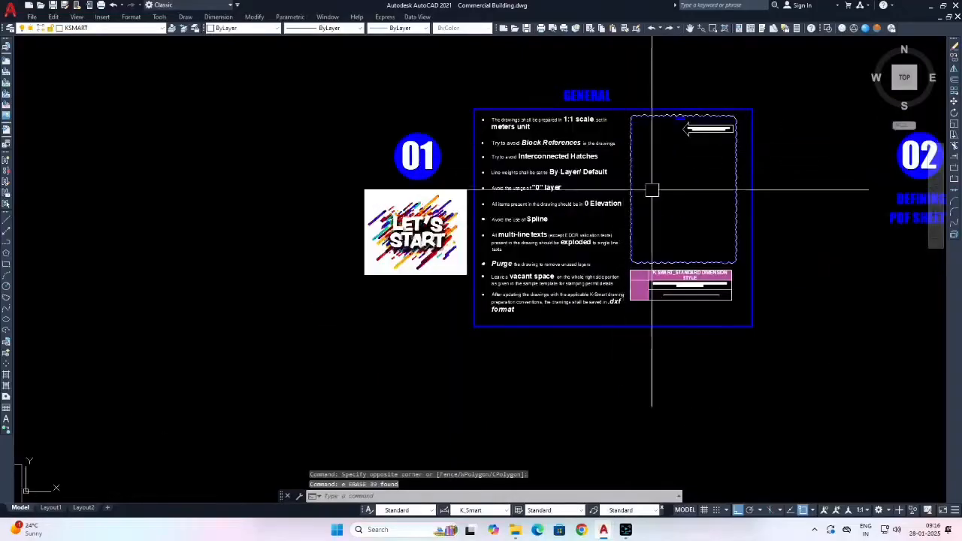
middle_click_drag(652, 190, 630, 281)
left_click(323, 120)
scroll(349, 142, "down", 2)
left_click(622, 366)
key("space")
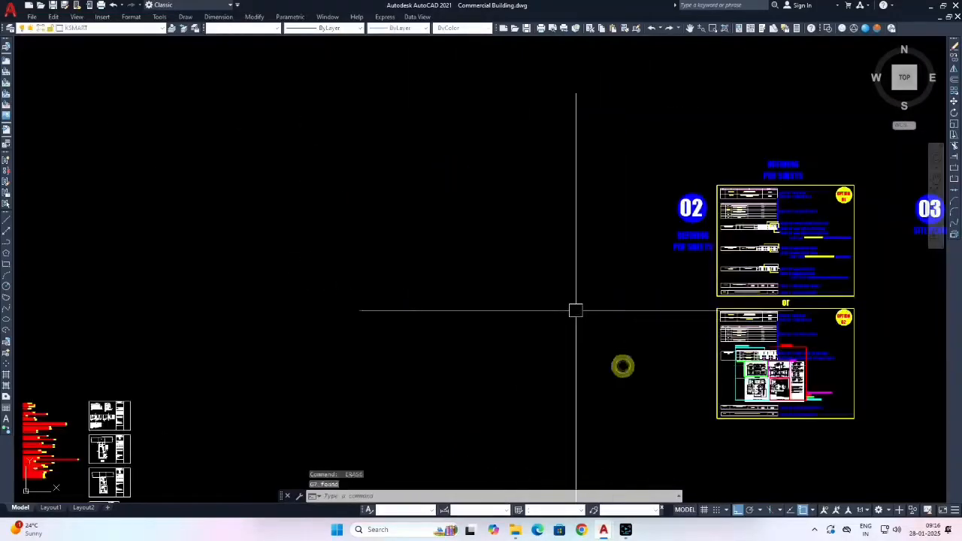
Erase section 02's number, headings and its Option 01 panel, keeping the Option 02 panel.
scroll(511, 206, "down", 2)
scroll(466, 131, "up", 2)
left_click(465, 133)
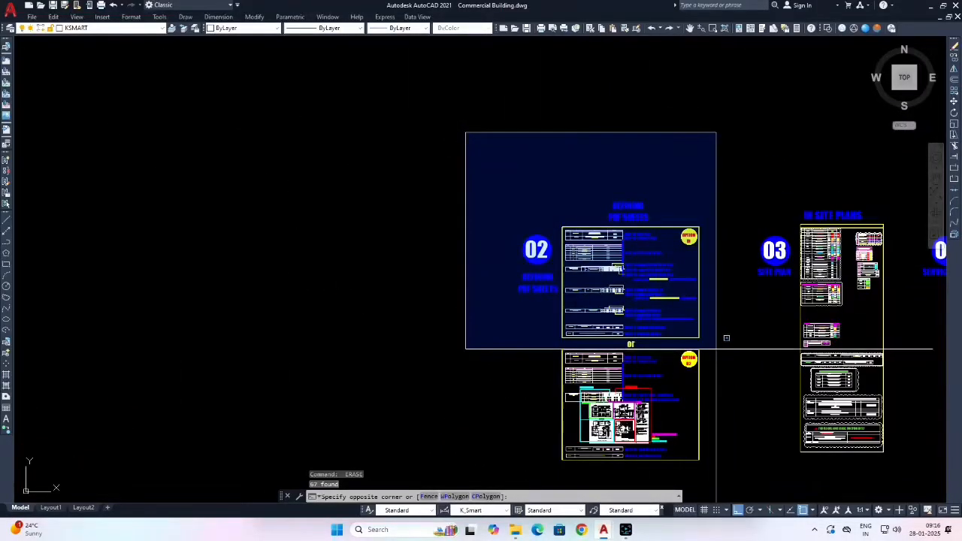
left_click(716, 348)
key("space")
key("Escape")
Move all remaining layer matrix panels horizontally closer to the building sheets.
middle_click_drag(734, 347, 616, 204)
scroll(492, 249, "up", 2)
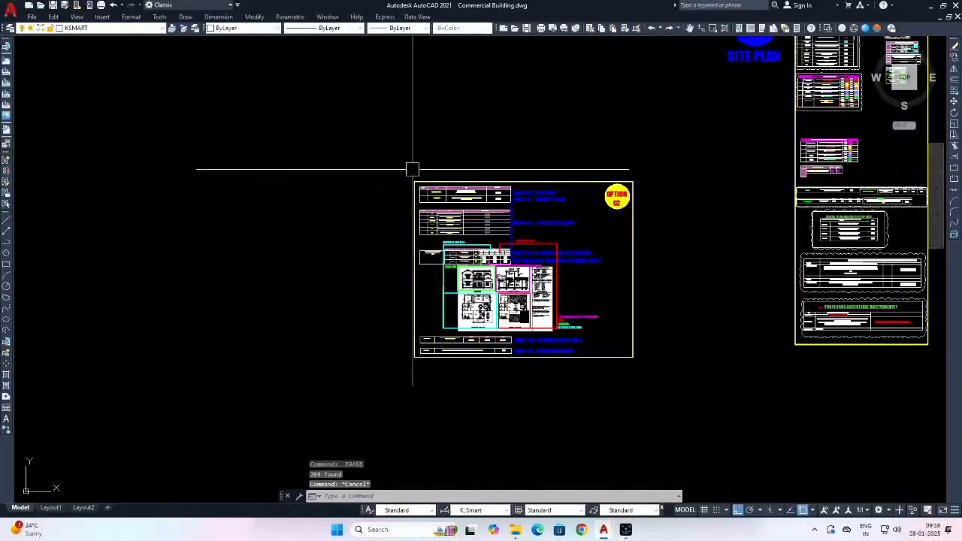
scroll(412, 169, "down", 4)
left_click(438, 144)
left_click(743, 404)
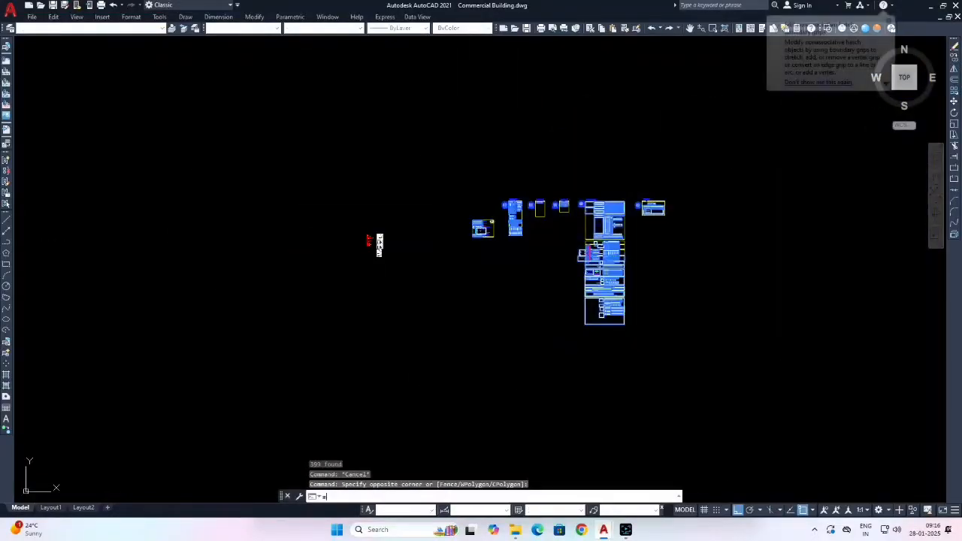
type("m")
key("Return")
left_click(791, 356)
left_click(717, 373)
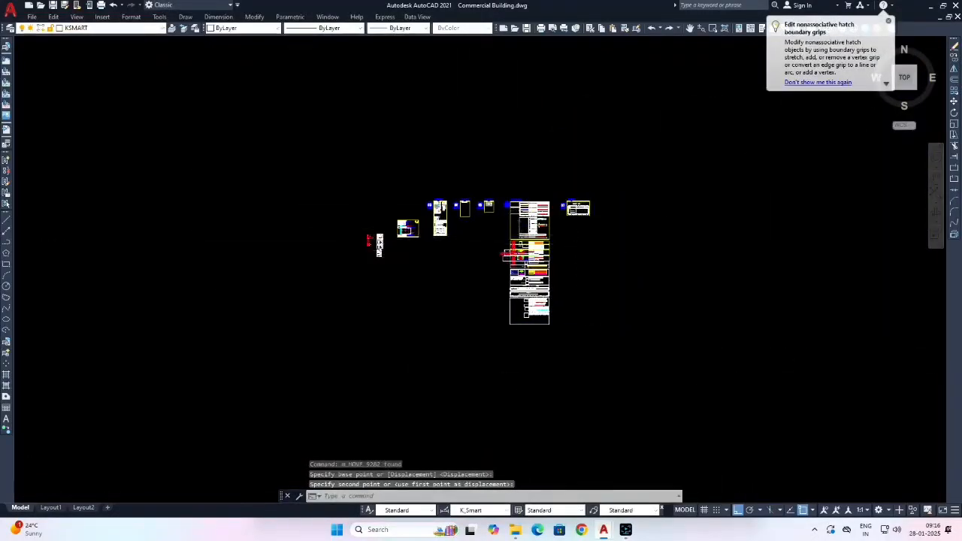
Accept the drawing units with Meters as the insertion scale and save the drawing.
scroll(379, 223, "up", 5)
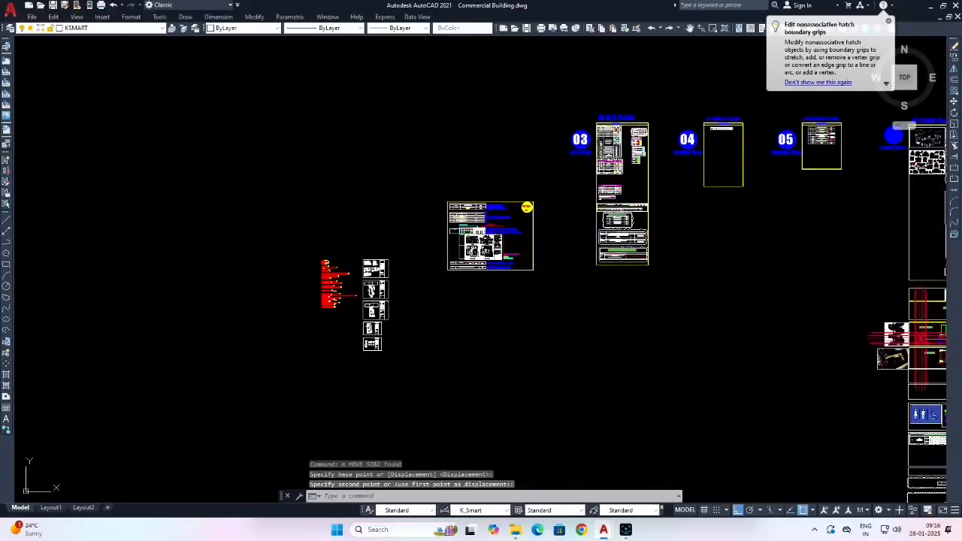
type("UNITE")
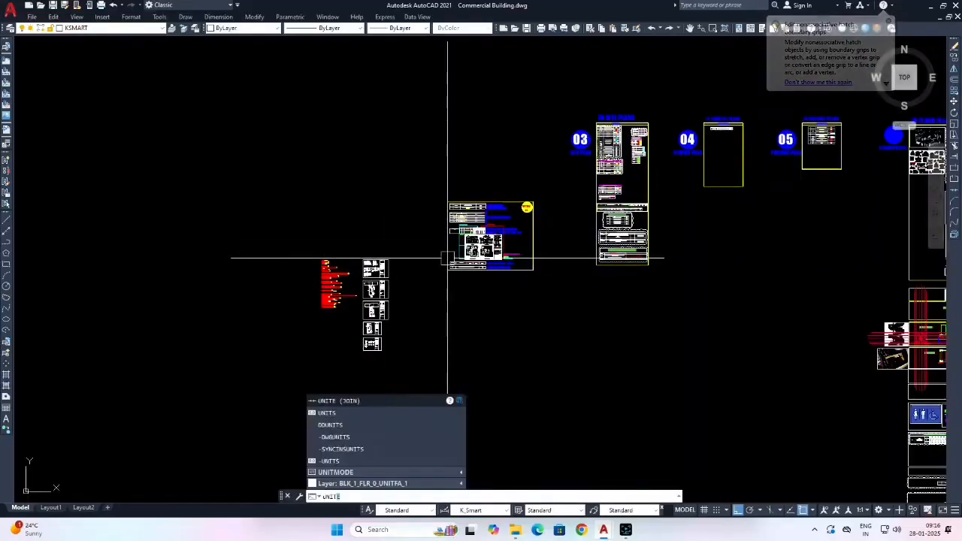
left_click(327, 413)
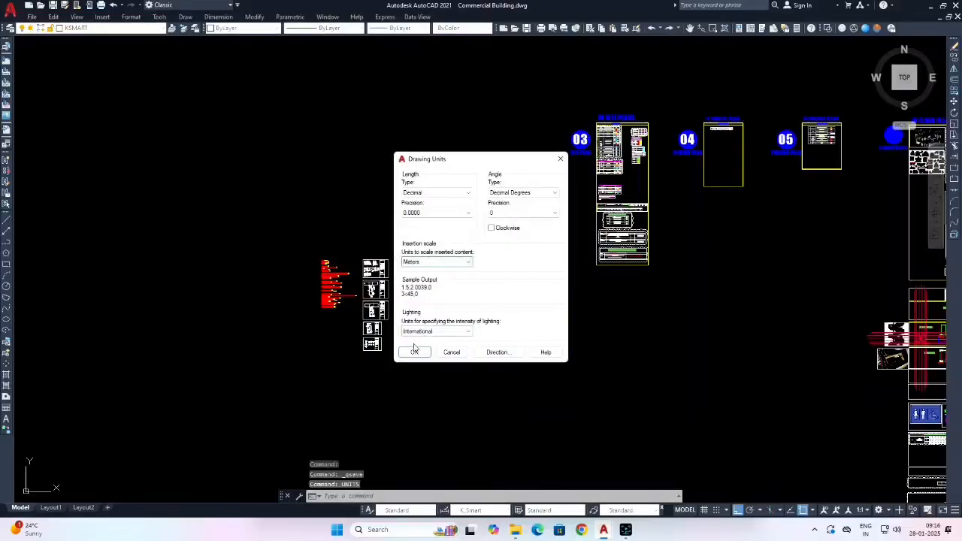
left_click(413, 350)
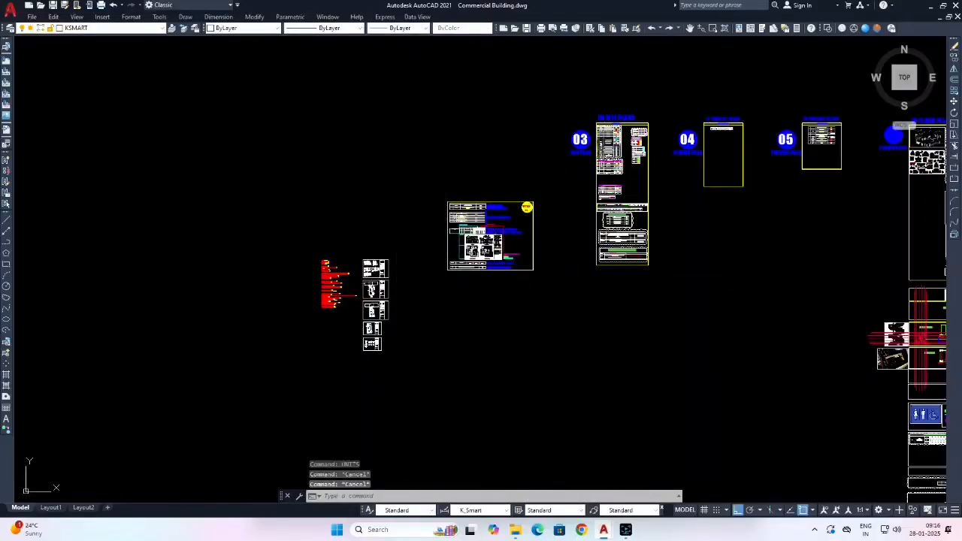
key("ctrl+s")
Purge all unused named items from the drawing, accepting all checked items at once.
type("purge")
key("Return")
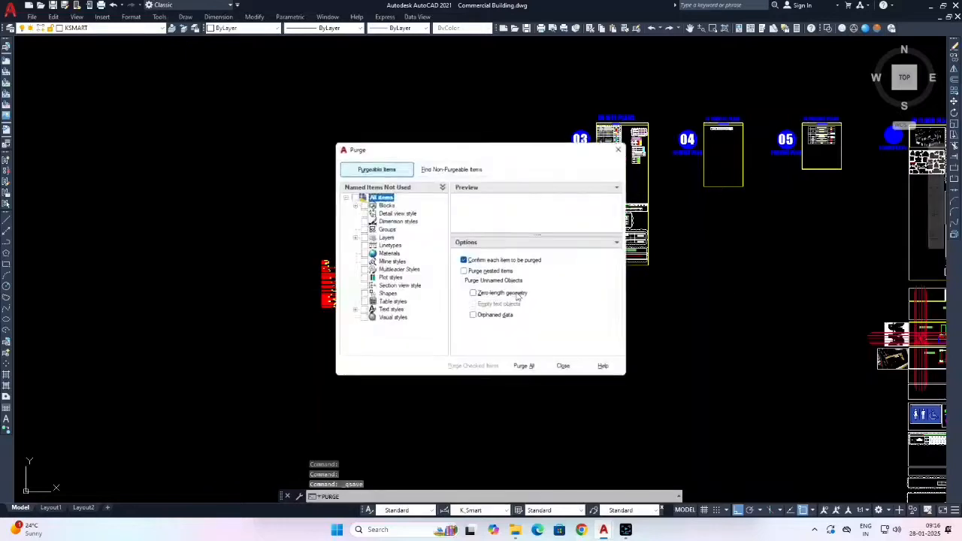
left_click(524, 366)
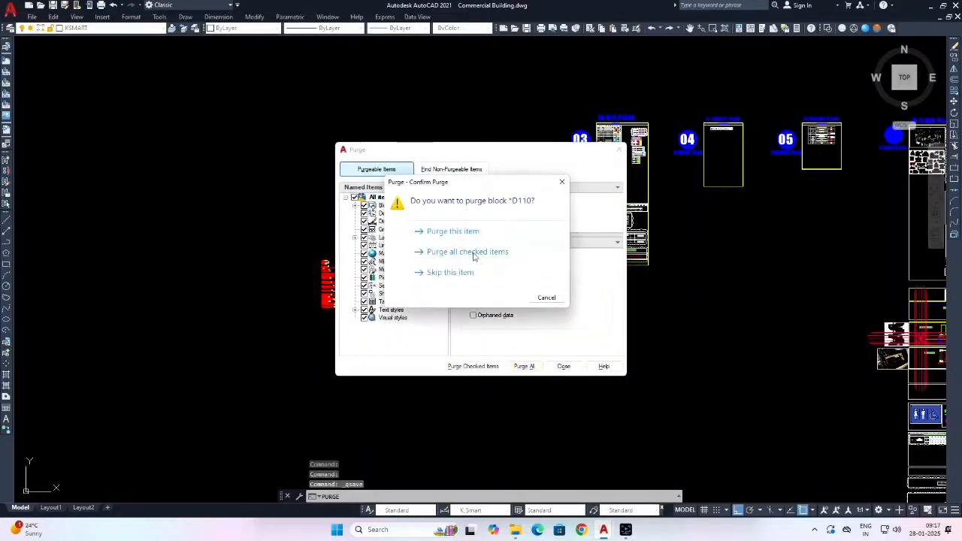
left_click(474, 253)
left_click(564, 366)
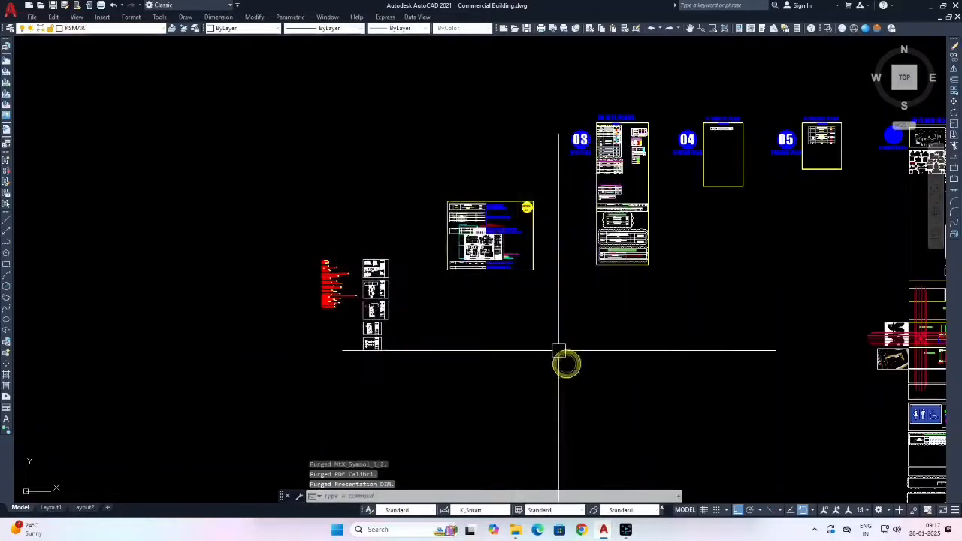
Set the ELEVATION variable to 0 and save the drawing.
type("e")
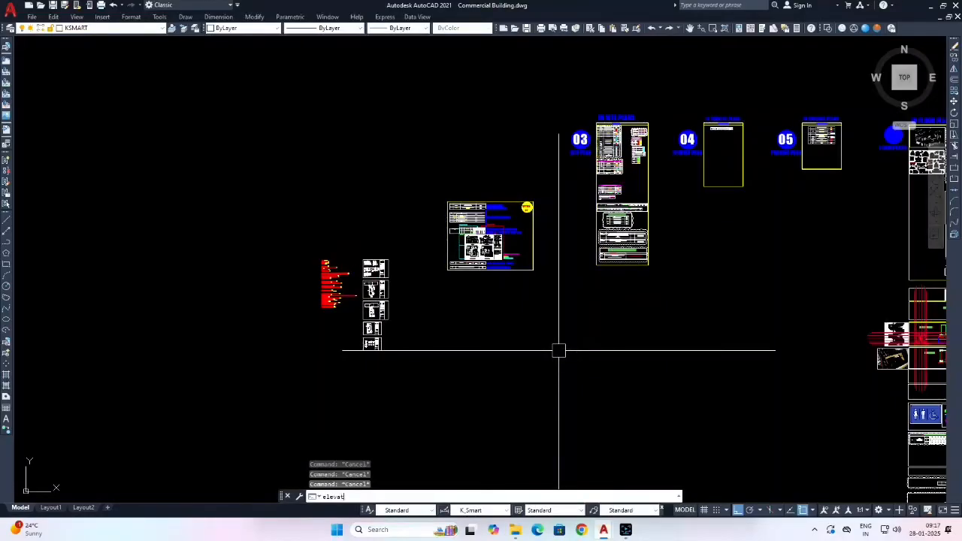
type("levat")
key("Return")
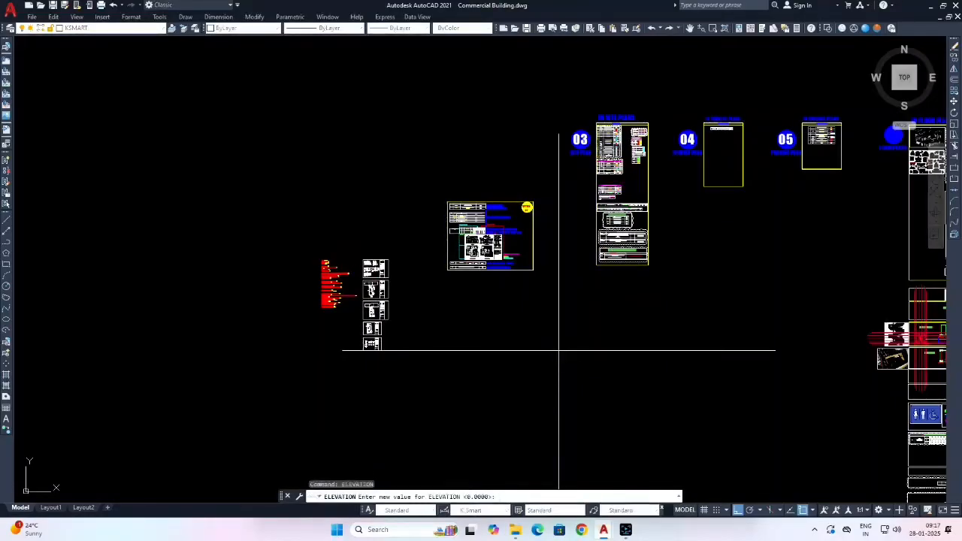
key("Escape")
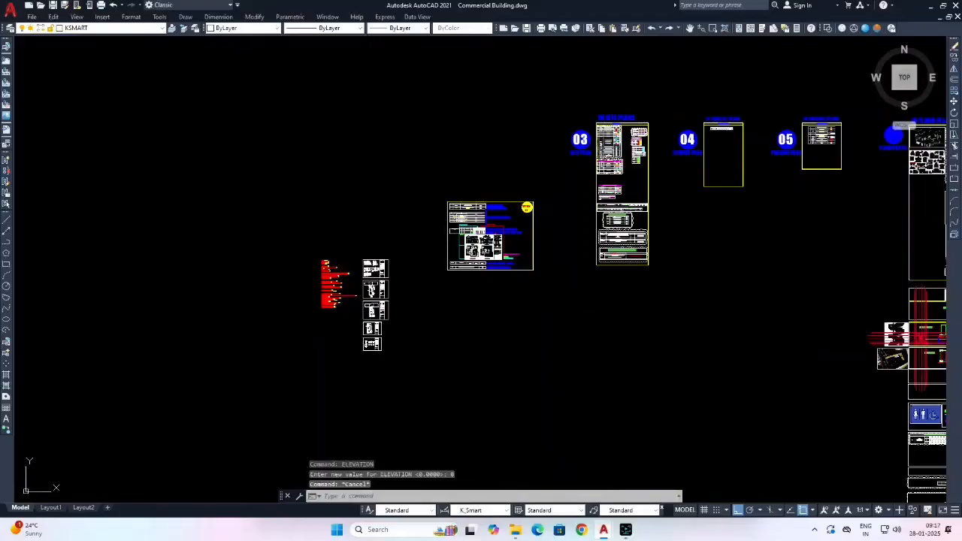
key("ctrl+s")
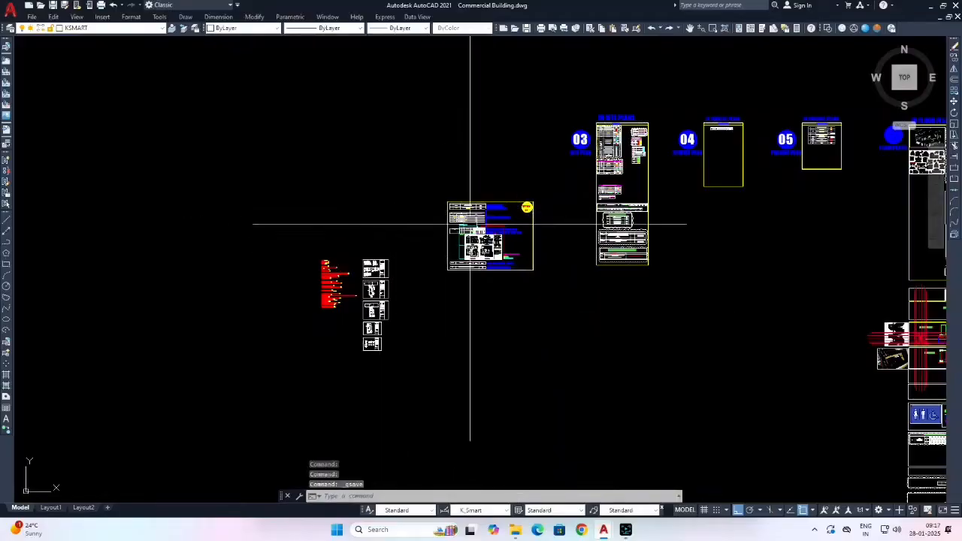
Match the properties of the SITE_PLAN_PRINT layer template onto everything in the second building sheet, the site plan.
scroll(470, 223, "up", 8)
scroll(485, 184, "up", 2)
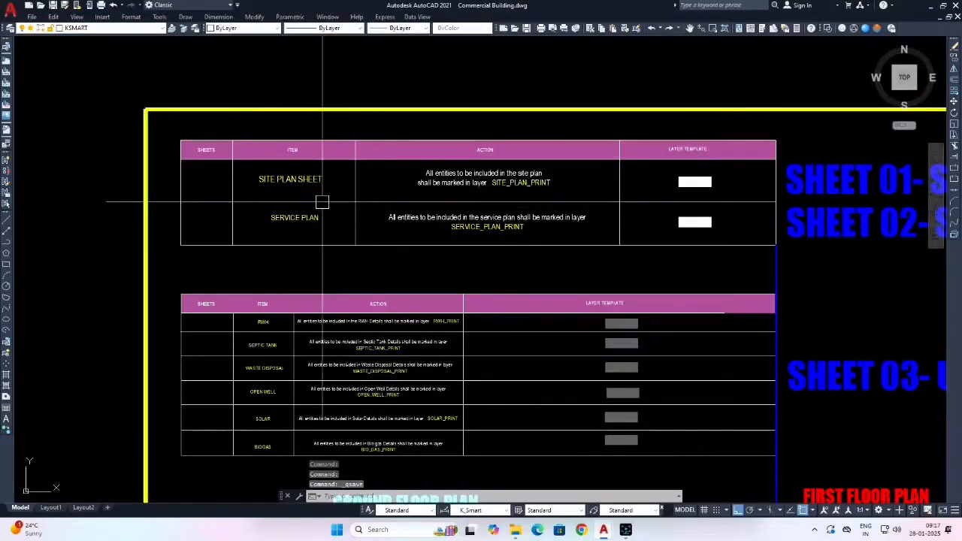
key("Escape")
type("ma")
key("space")
left_click(695, 182)
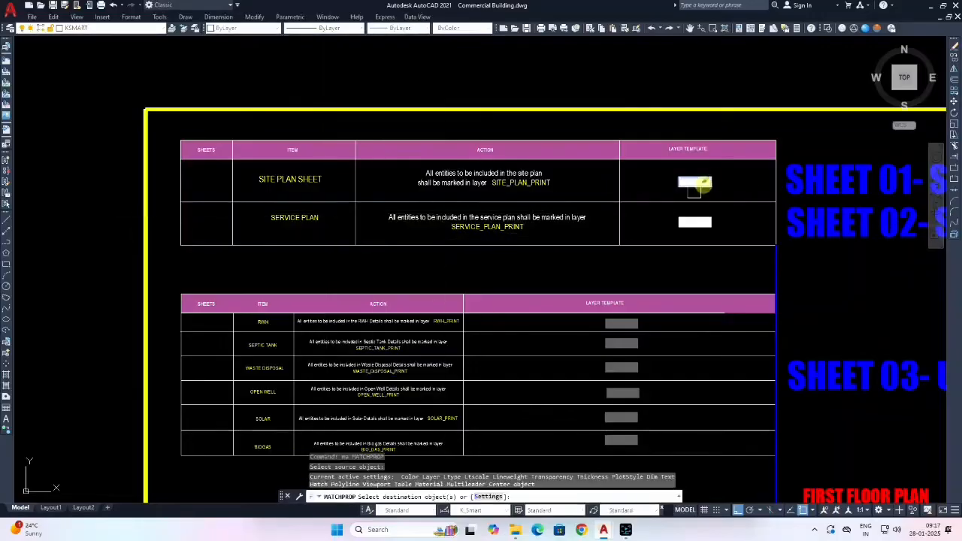
scroll(695, 184, "down", 10)
scroll(485, 269, "up", 8)
left_click(447, 320)
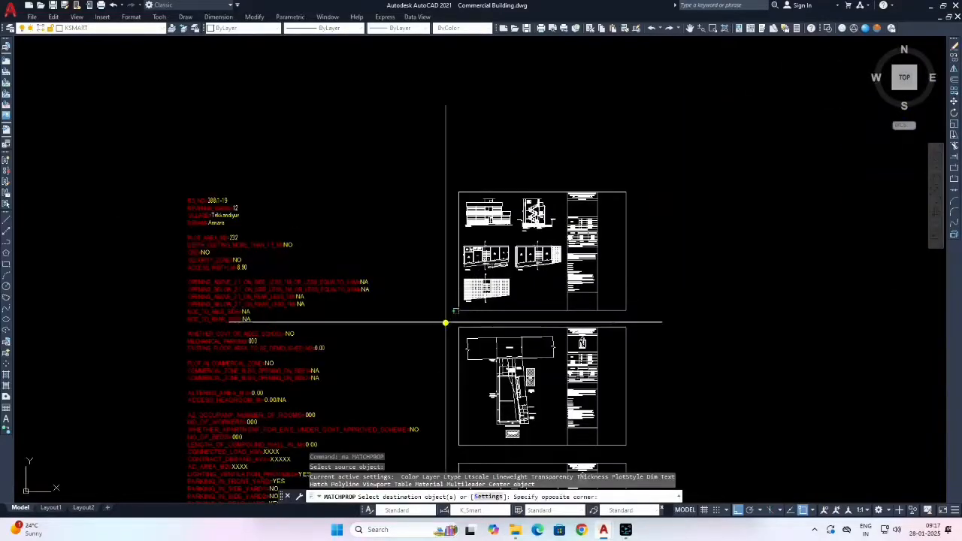
left_click(676, 453)
scroll(676, 454, "down", 8)
scroll(517, 203, "up", 9)
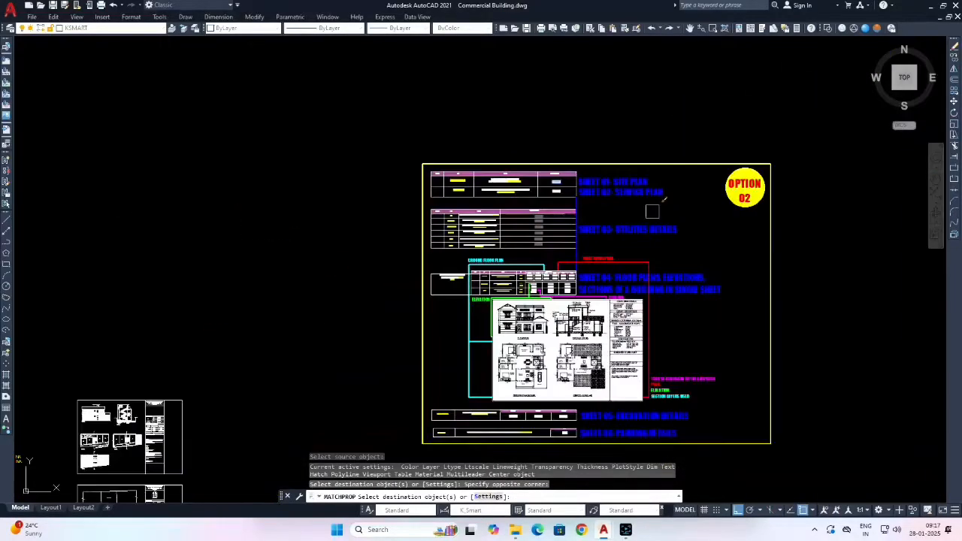
key("Escape")
Match the properties of the SERVICE_PLAN_PRINT layer template onto everything in the fourth building sheet, the service plan.
key("space")
left_click(526, 190)
scroll(526, 190, "down", 8)
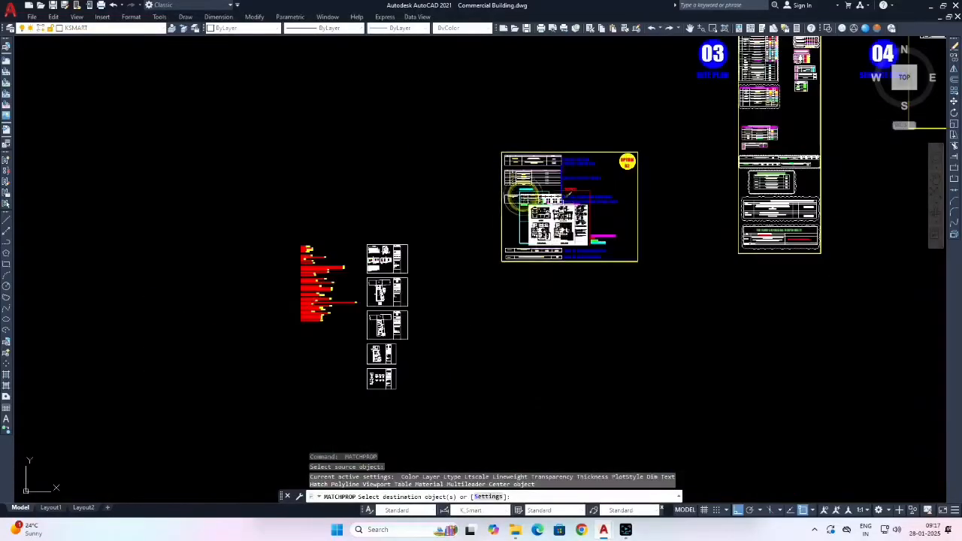
scroll(541, 242, "up", 6)
left_click(448, 242)
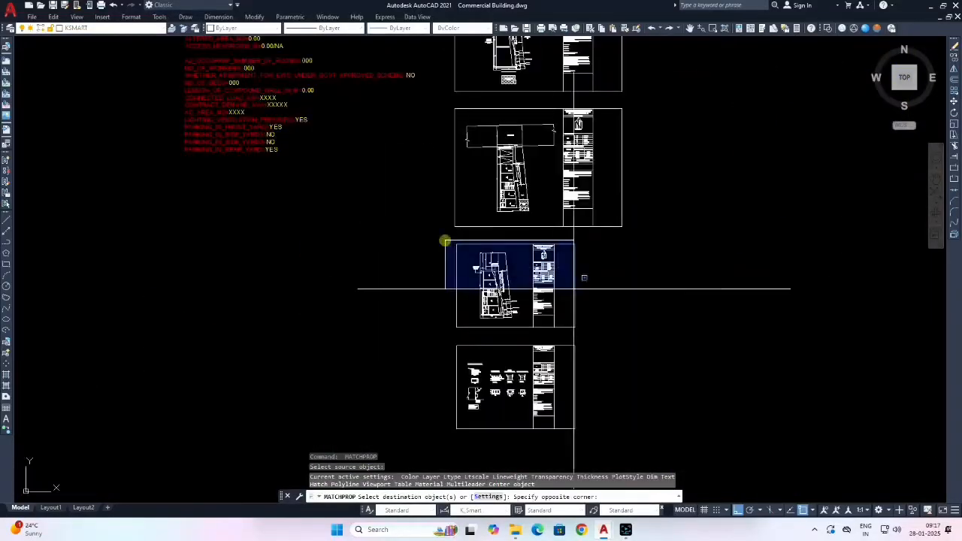
left_click(602, 332)
scroll(603, 333, "down", 3)
scroll(537, 145, "up", 6)
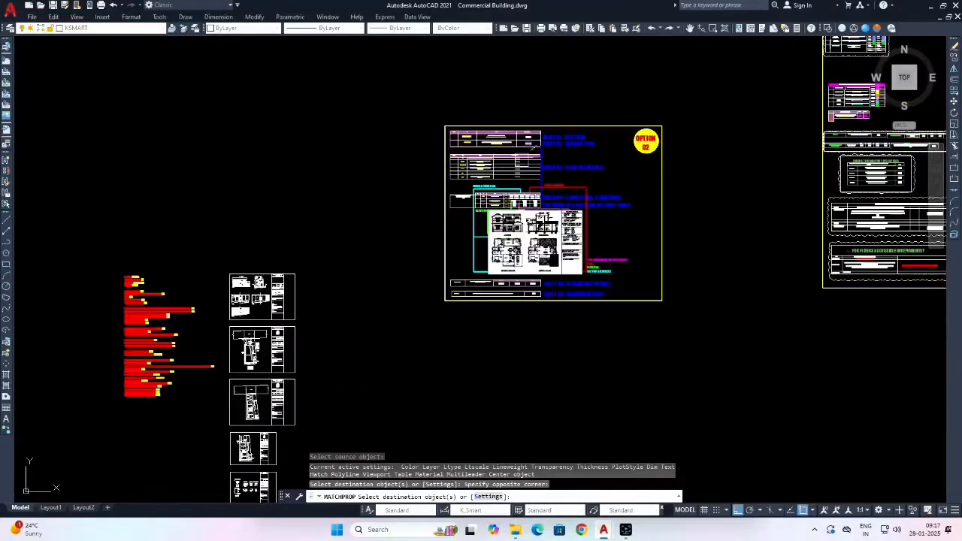
scroll(292, 241, "up", 5)
key("Escape")
key("Escape")
key("Escape")
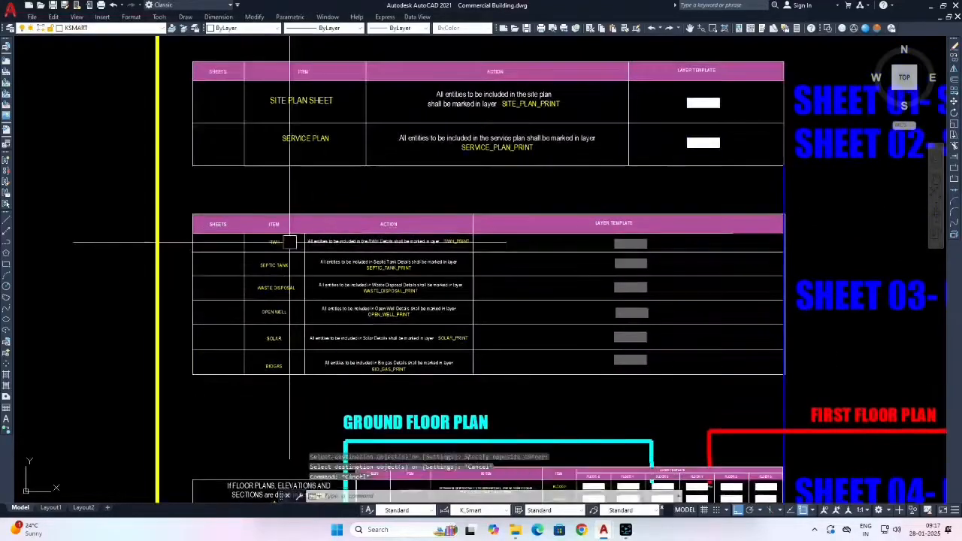
Match the RWH_PRINT layer template onto the rainwater harvesting tank details in the utility details sheet.
scroll(293, 241, "up", 3)
type("ma")
key("Return")
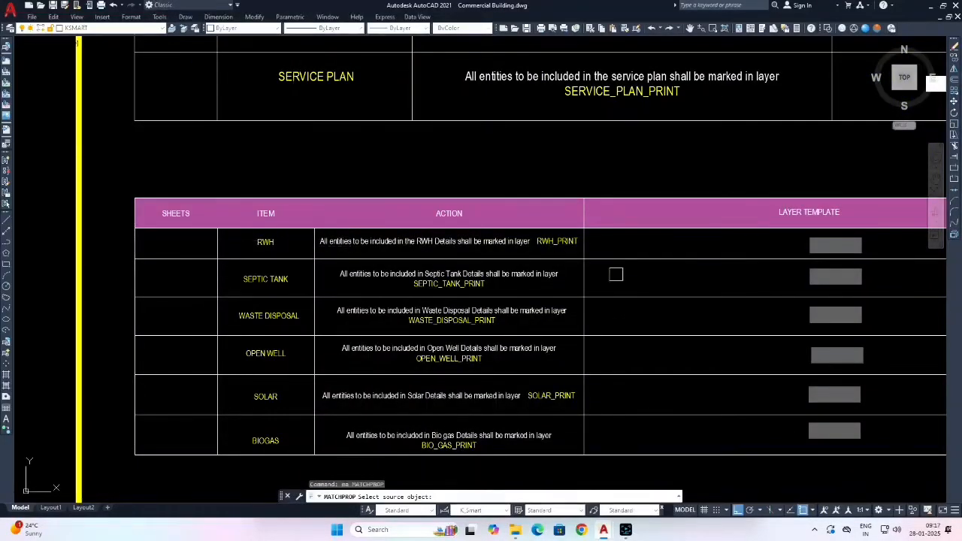
left_click(833, 252)
scroll(833, 252, "down", 8)
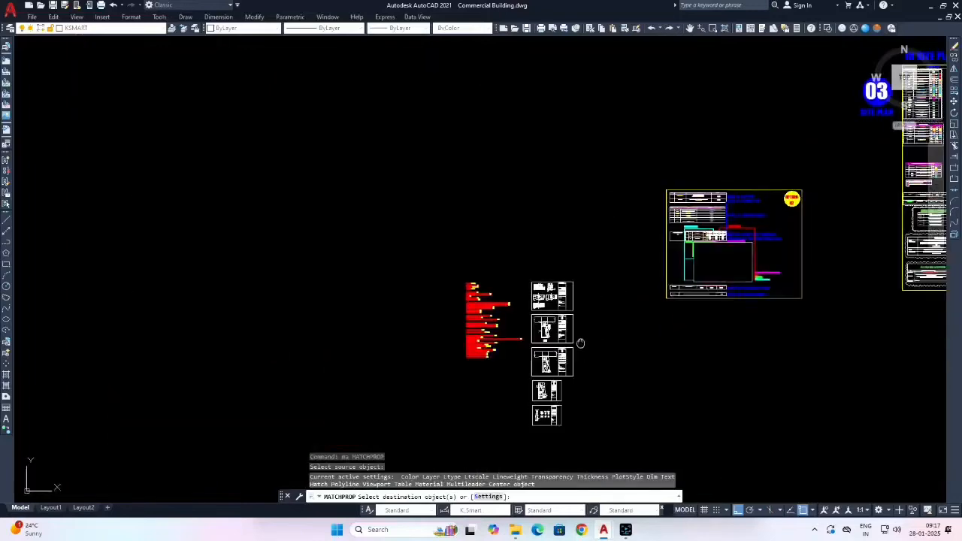
scroll(593, 269, "up", 3)
scroll(586, 293, "up", 8)
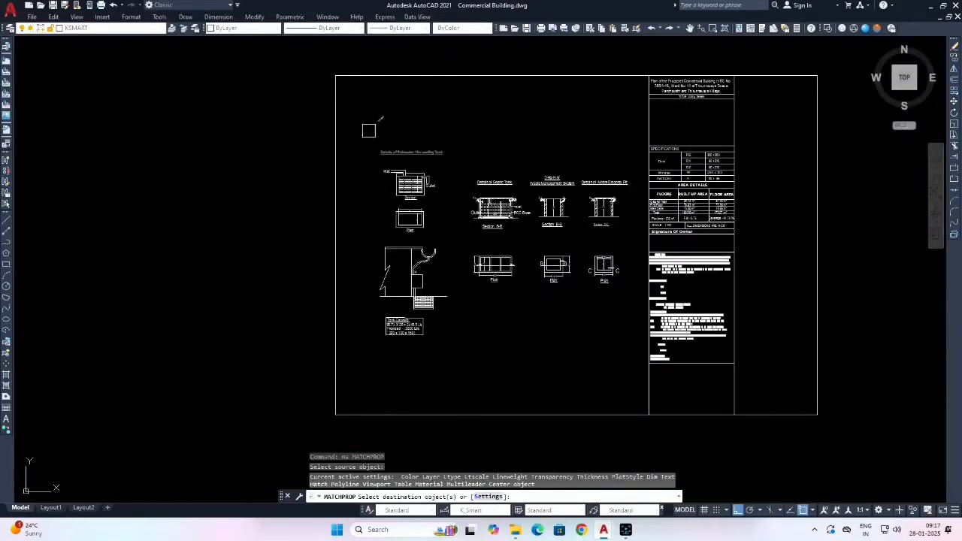
left_click(456, 353)
scroll(579, 150, "down", 8)
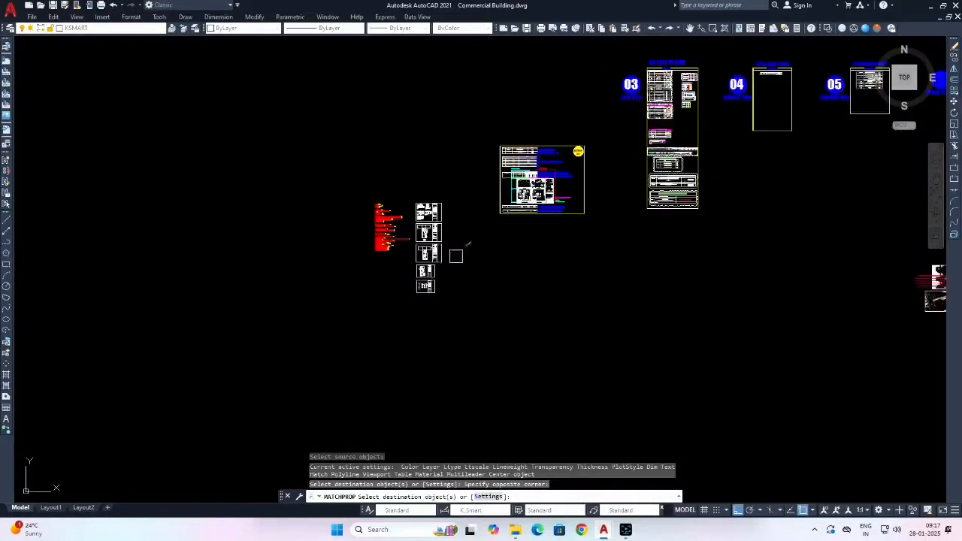
middle_click_drag(579, 150, 530, 234)
scroll(489, 238, "up", 10)
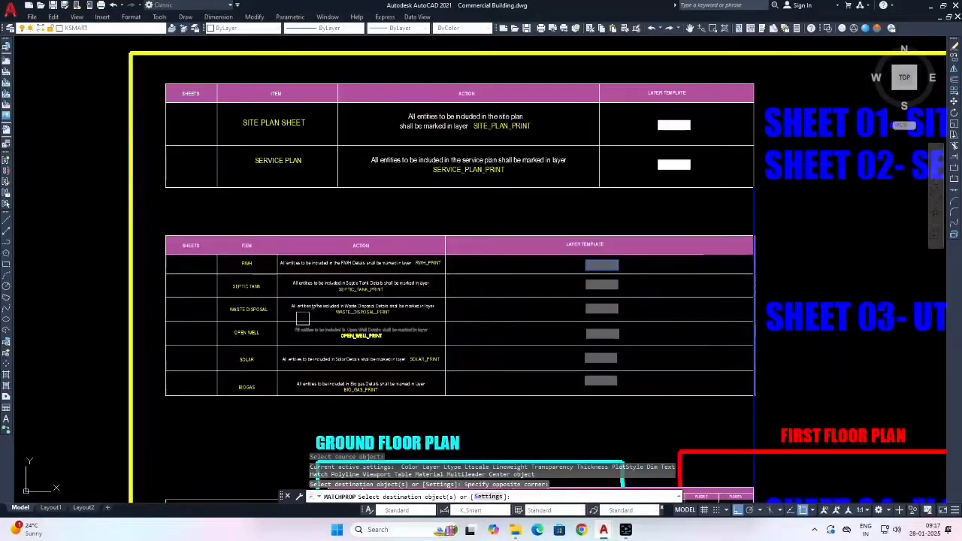
key("space")
Match the SEPTIC_TANK_PRINT layer template onto the septic tank section and plan in the utility details sheet.
key("space")
left_click(616, 287)
scroll(603, 326, "down", 8)
scroll(537, 295, "up", 7)
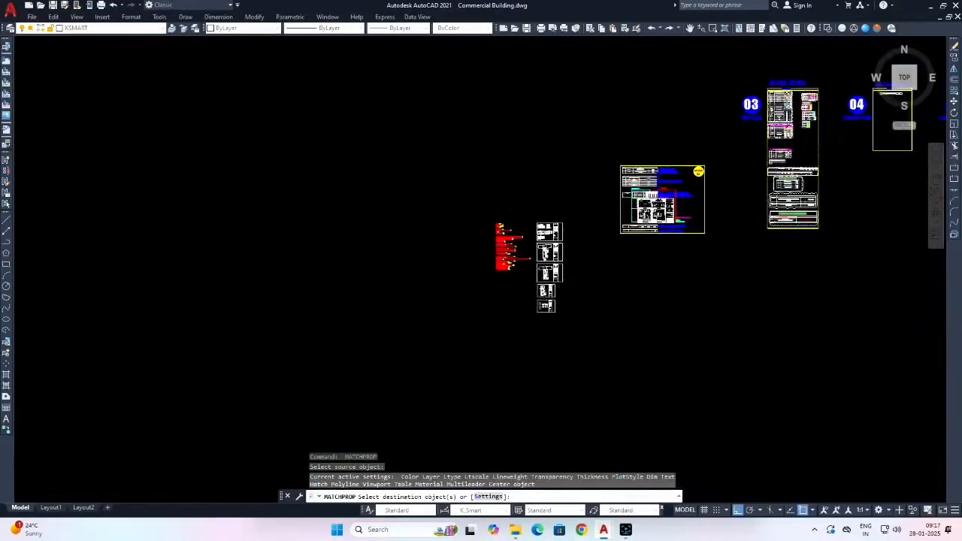
scroll(557, 338, "up", 8)
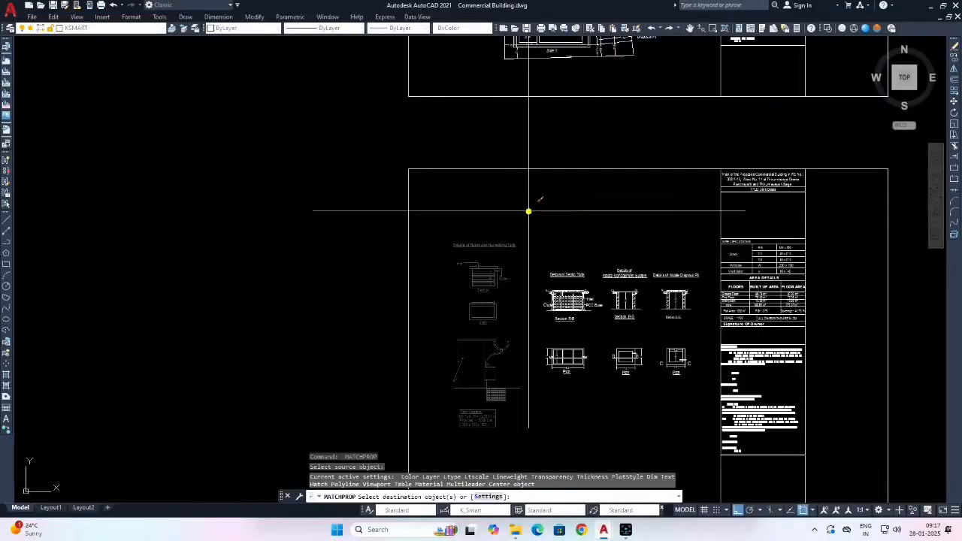
left_click(528, 211)
left_click(604, 396)
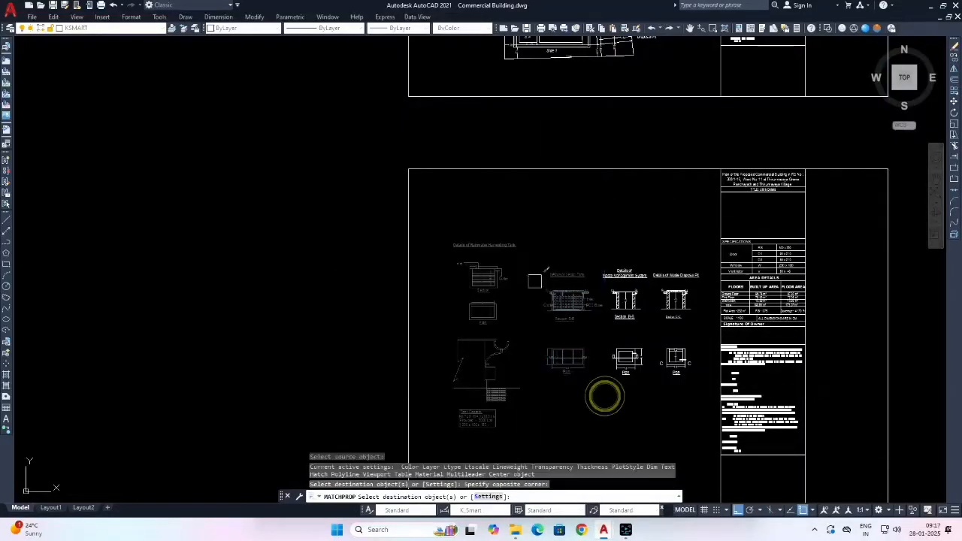
scroll(534, 281, "down", 6)
scroll(582, 203, "up", 10)
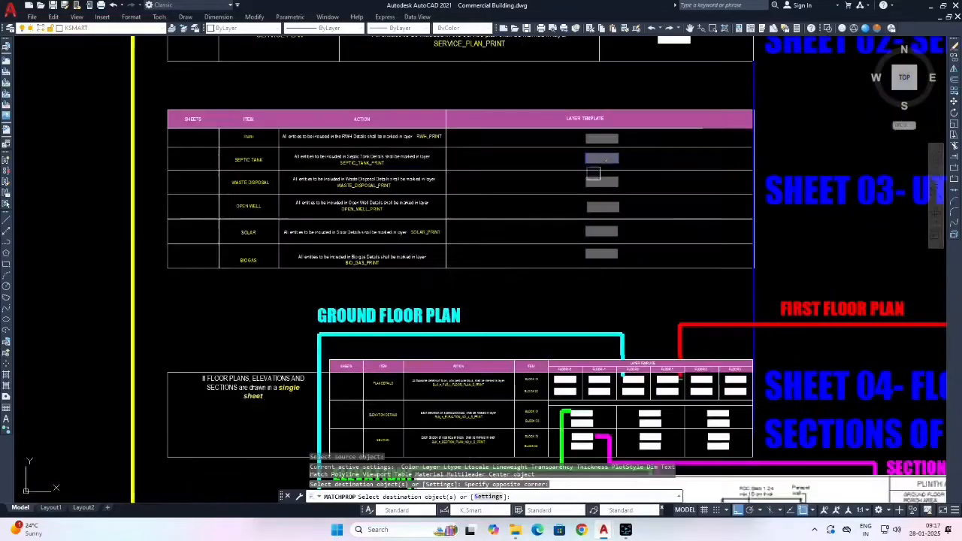
key("space")
Match the WASTE_DISPOSAL_PRINT layer template onto the waste management system and waste disposal pit details, and save the drawing.
key("space")
left_click(603, 182)
scroll(603, 180, "down", 8)
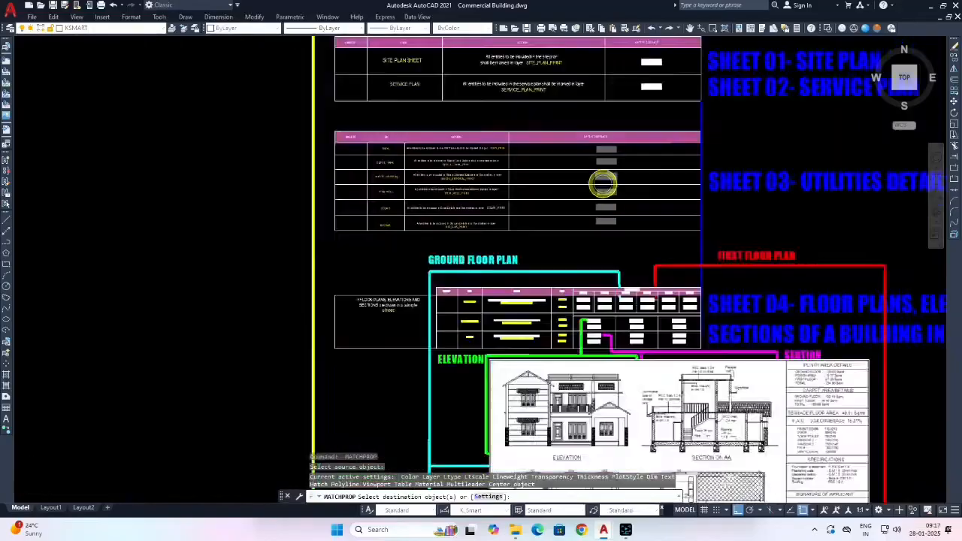
scroll(557, 66, "up", 6)
scroll(481, 237, "up", 5)
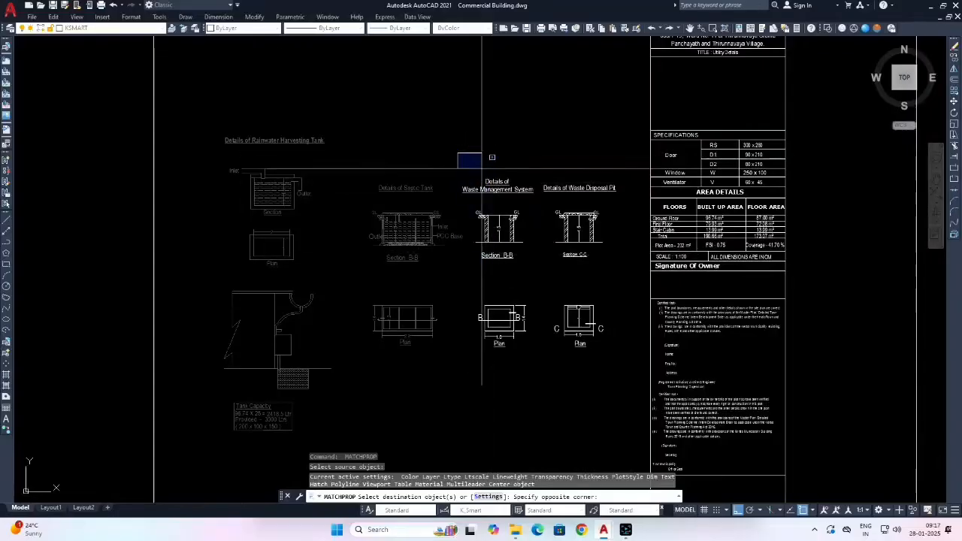
left_click(481, 168)
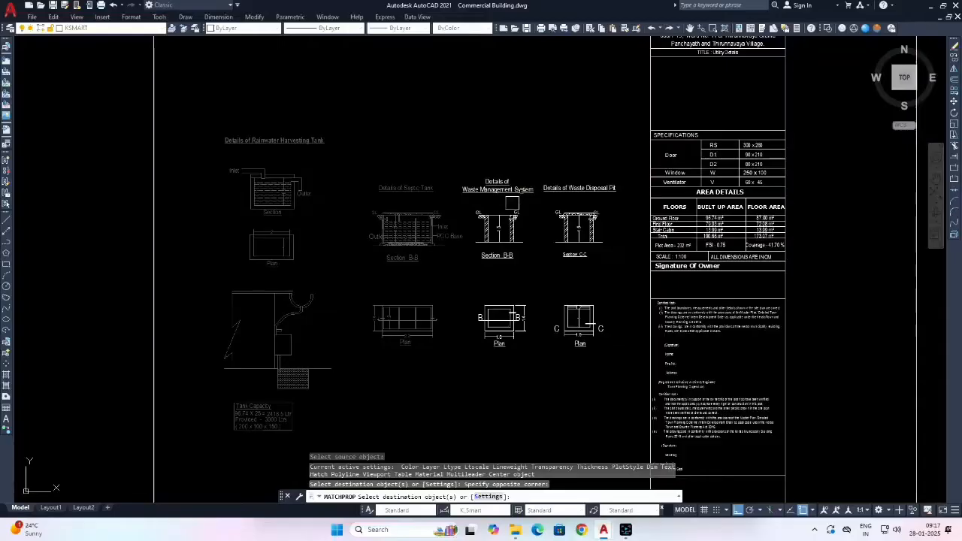
middle_click_drag(520, 243, 512, 222)
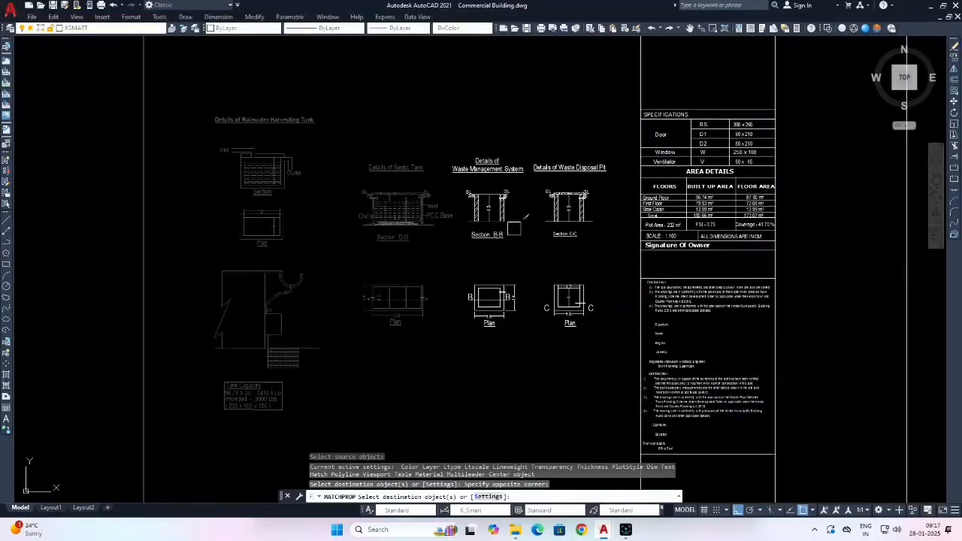
scroll(491, 165, "up", 2)
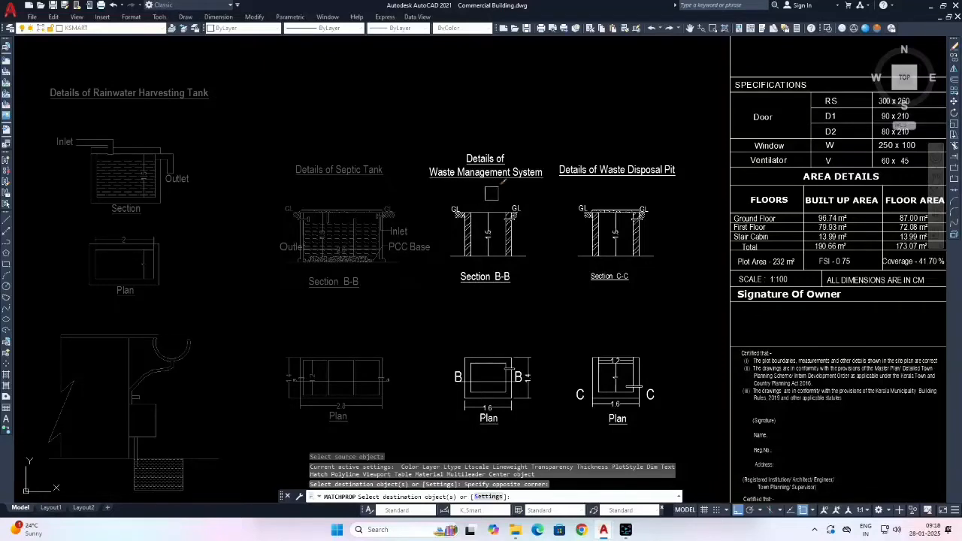
scroll(491, 193, "down", 2)
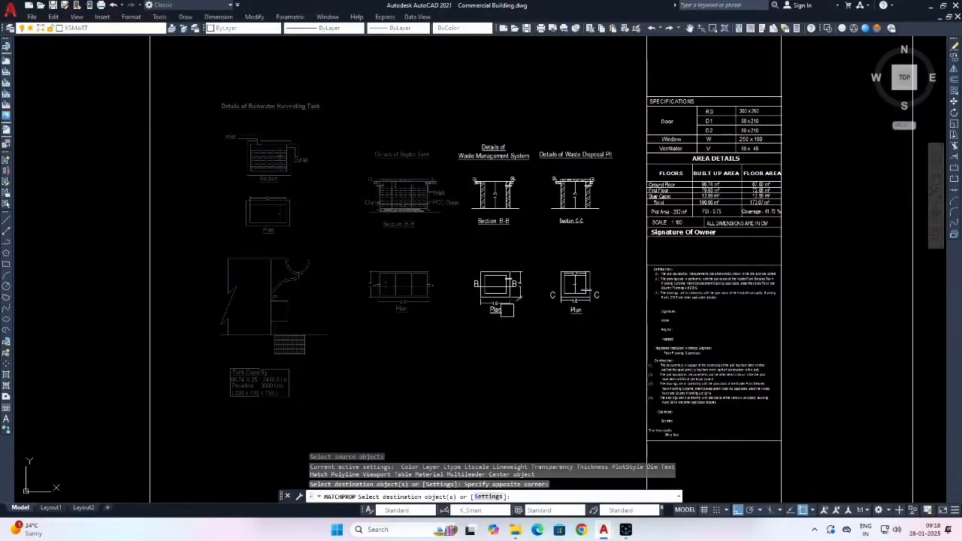
scroll(558, 173, "up", 2)
middle_click_drag(607, 267, 546, 249)
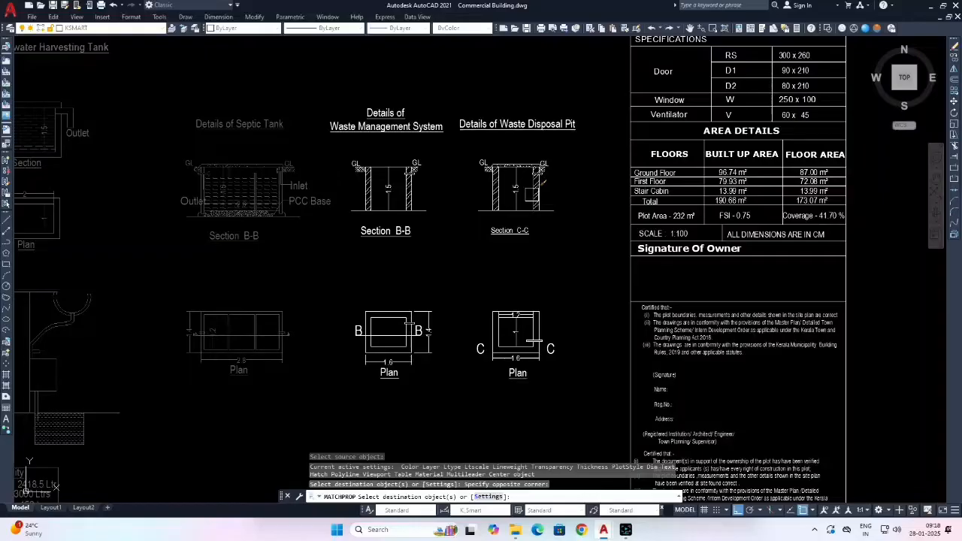
scroll(500, 185, "down", 4)
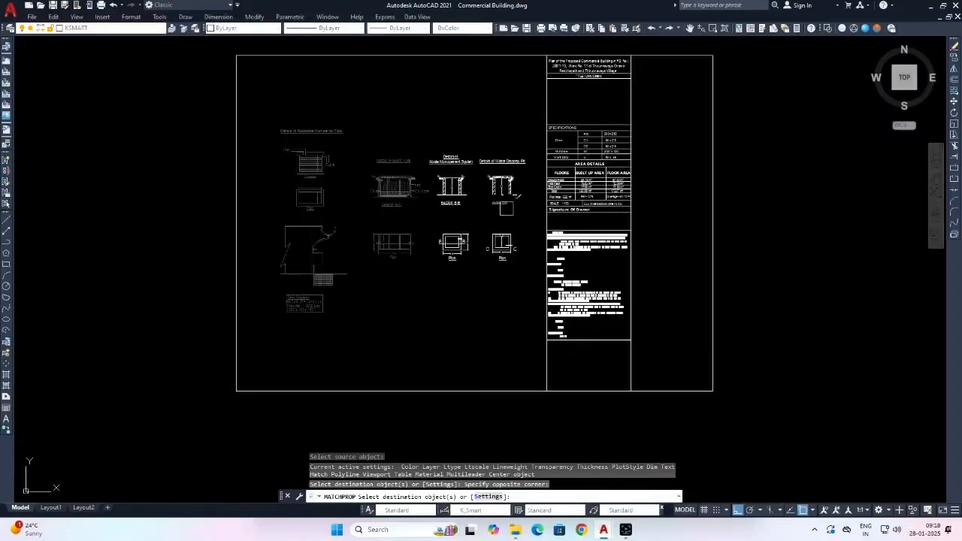
scroll(502, 191, "up", 2)
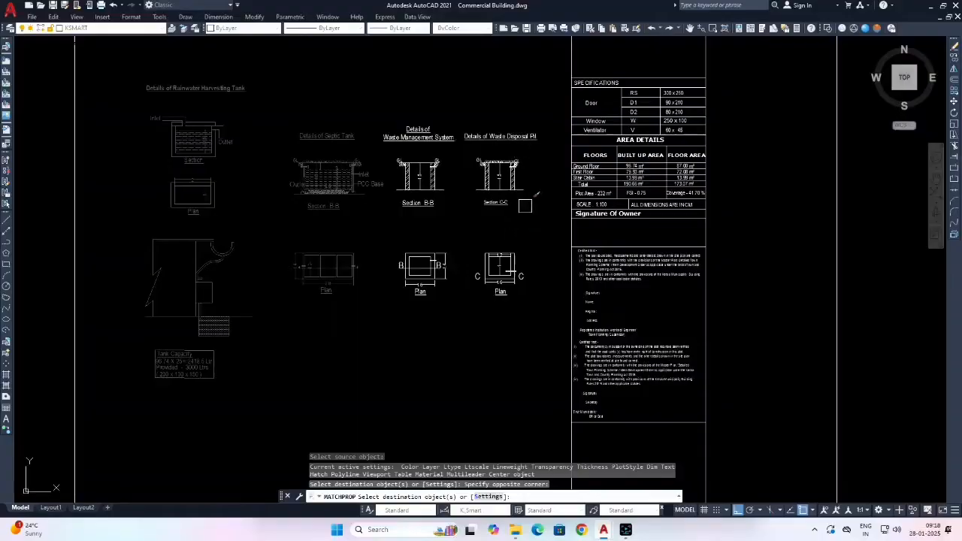
scroll(393, 124, "up", 4)
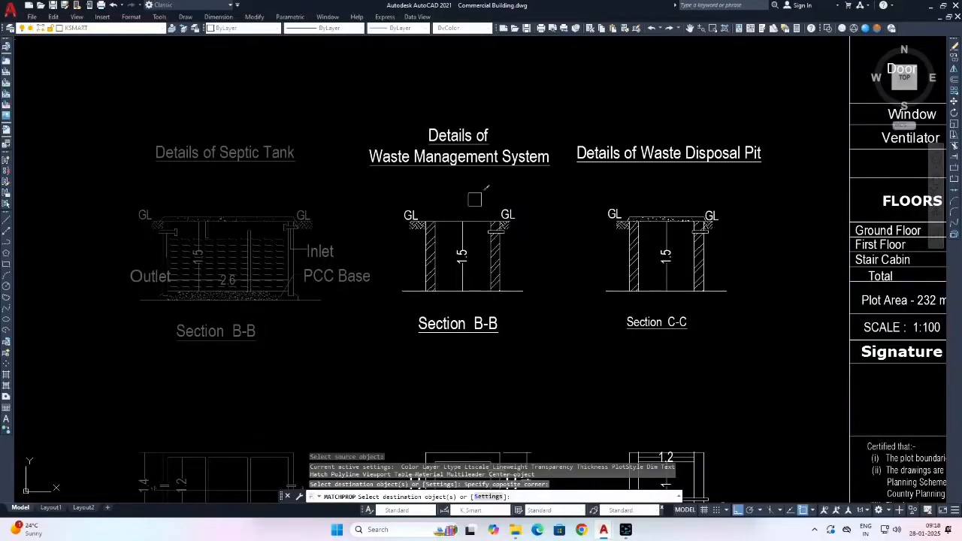
scroll(474, 199, "down", 6)
scroll(480, 213, "up", 2)
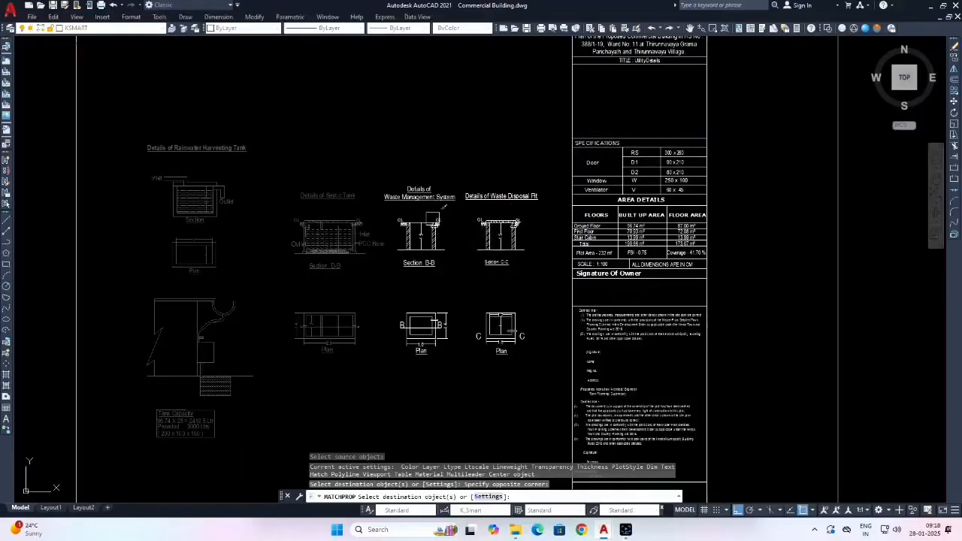
middle_click_drag(443, 205, 454, 163)
left_click(390, 120)
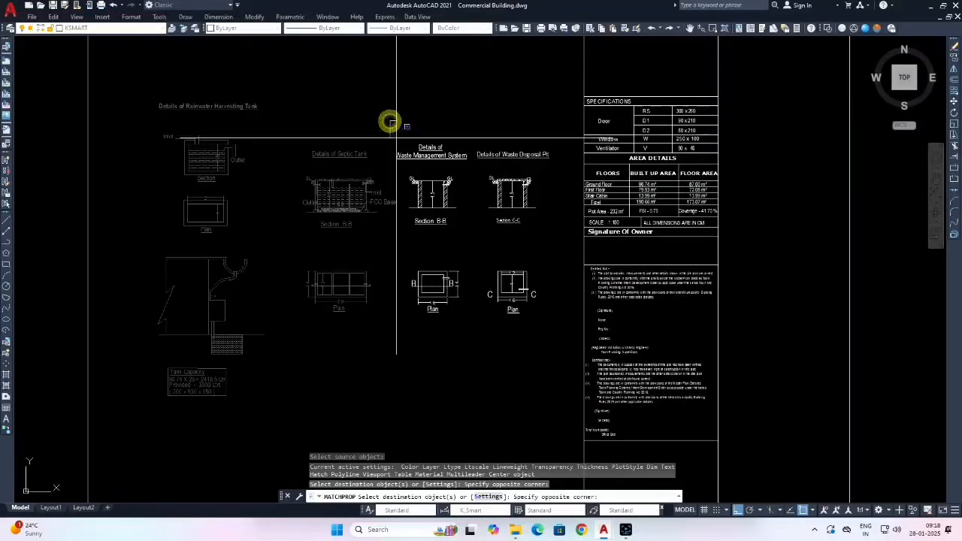
left_click(561, 337)
scroll(561, 337, "down", 8)
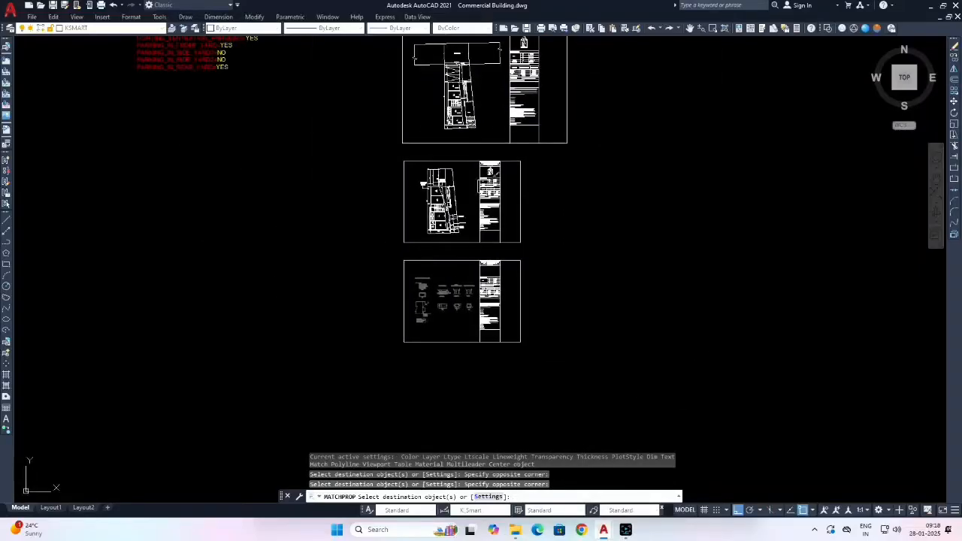
middle_click_drag(485, 106, 485, 221)
key("Escape")
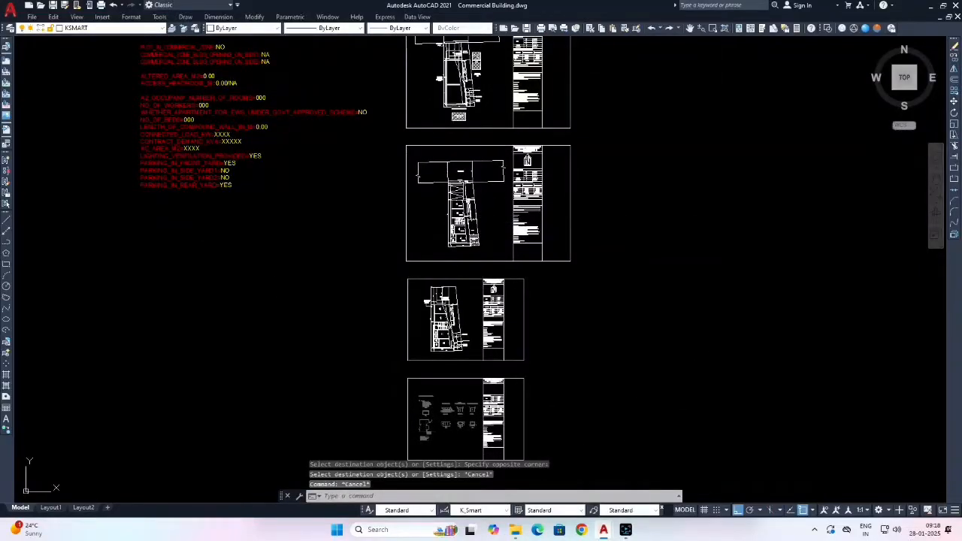
key("ctrl+s")
Erase the site plan, service plan and utility details tables with their headings from the Option 02 layer template, and save the drawing.
scroll(462, 226, "down", 5)
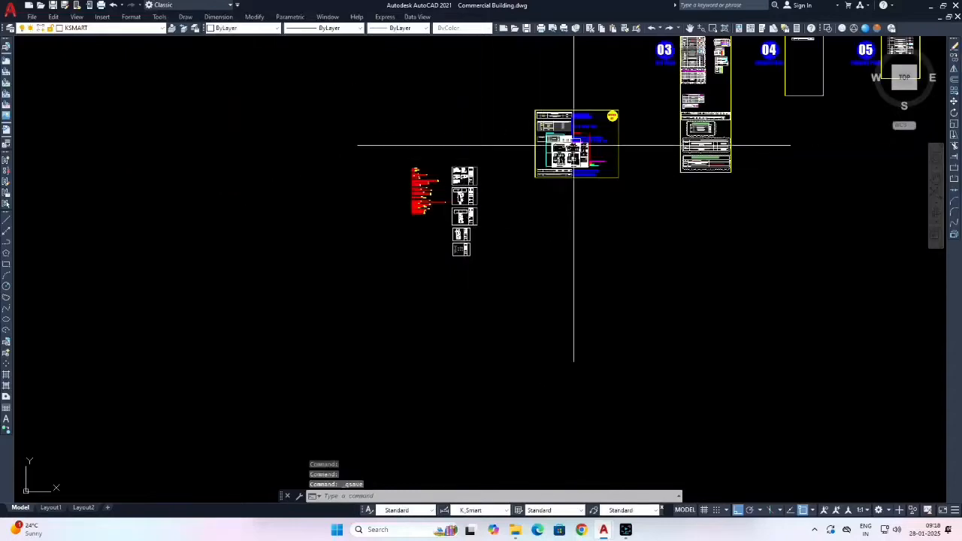
scroll(532, 161, "up", 7)
scroll(530, 180, "up", 4)
middle_click_drag(433, 215, 440, 233)
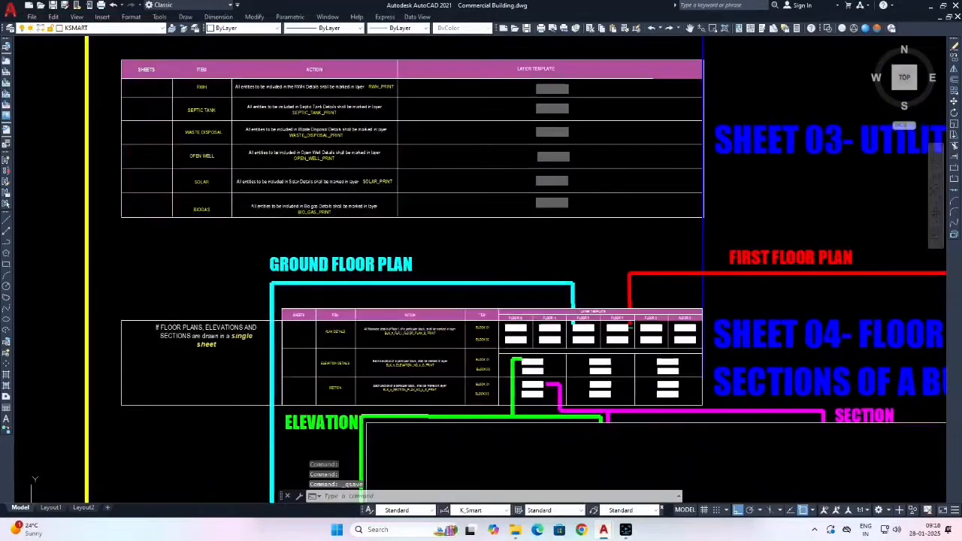
scroll(323, 199, "down", 6)
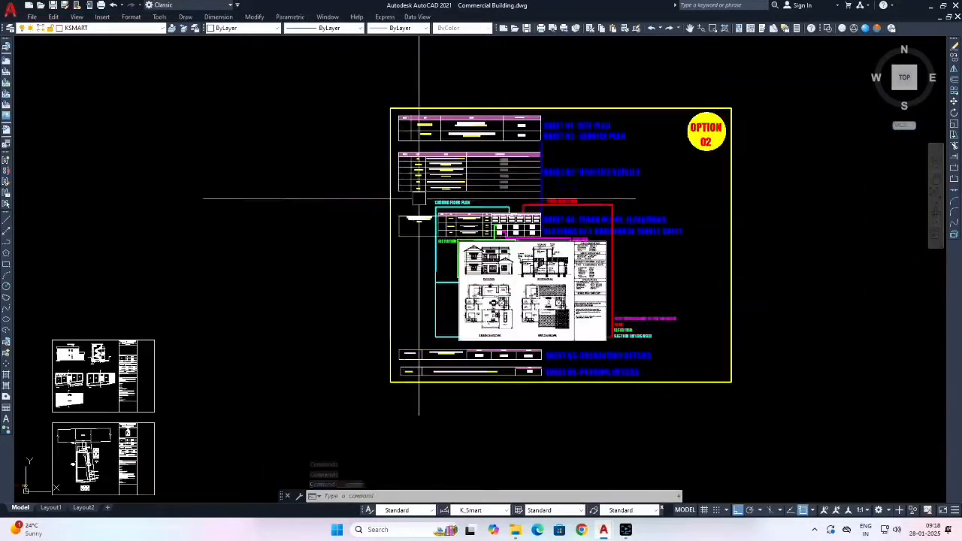
key("Escape")
scroll(347, 103, "up", 5)
left_click(312, 65)
scroll(335, 91, "down", 4)
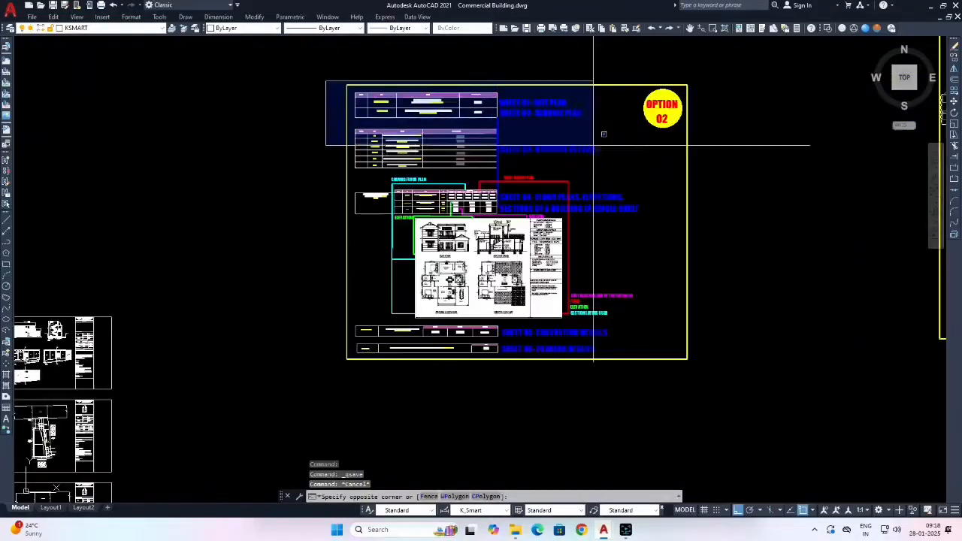
left_click(717, 175)
type("e")
key("space")
scroll(441, 180, "up", 4)
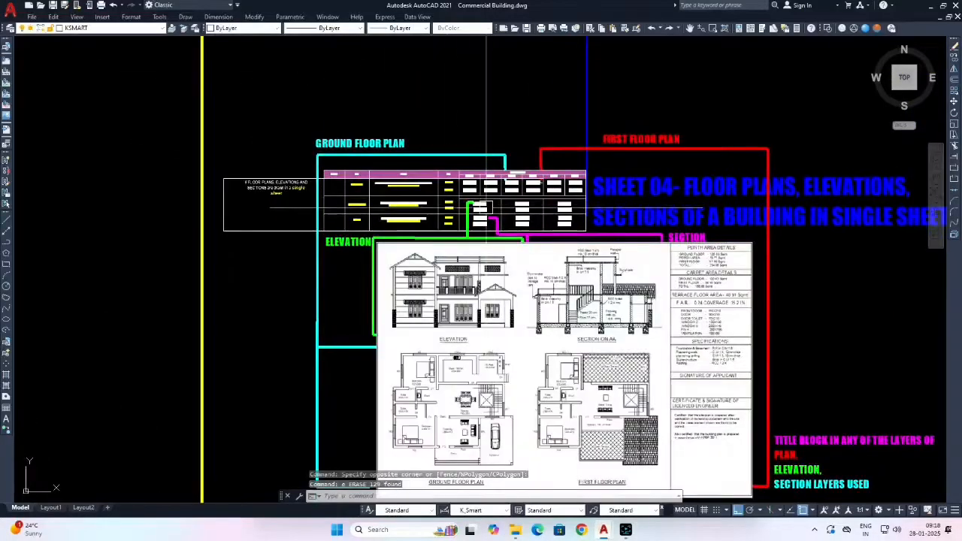
key("Escape")
key("Escape")
key("Escape")
Match the Floor 0, Block 01 plan details layer template onto the ground floor plan in the first building sheet.
scroll(296, 195, "up", 4)
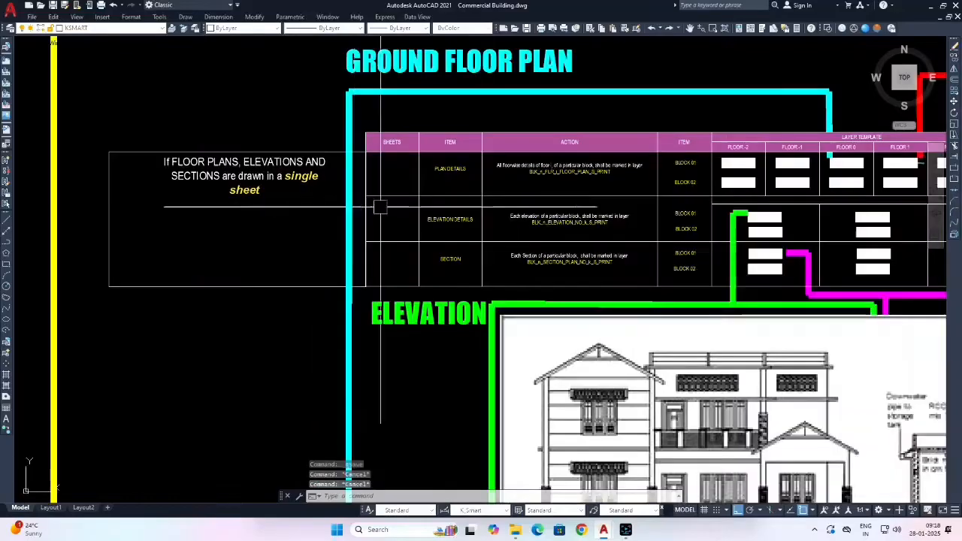
type("ma")
key("space")
middle_click_drag(648, 196, 441, 206)
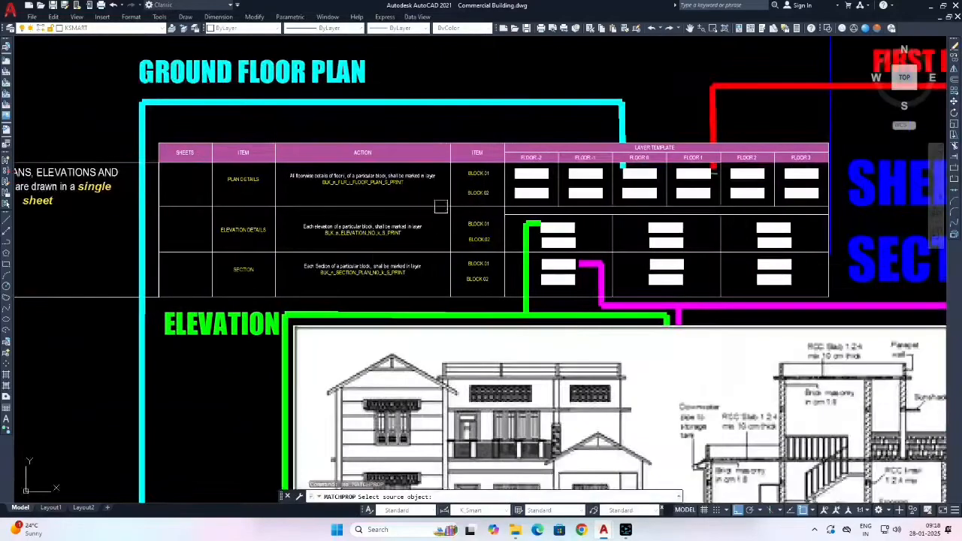
scroll(624, 172, "up", 4)
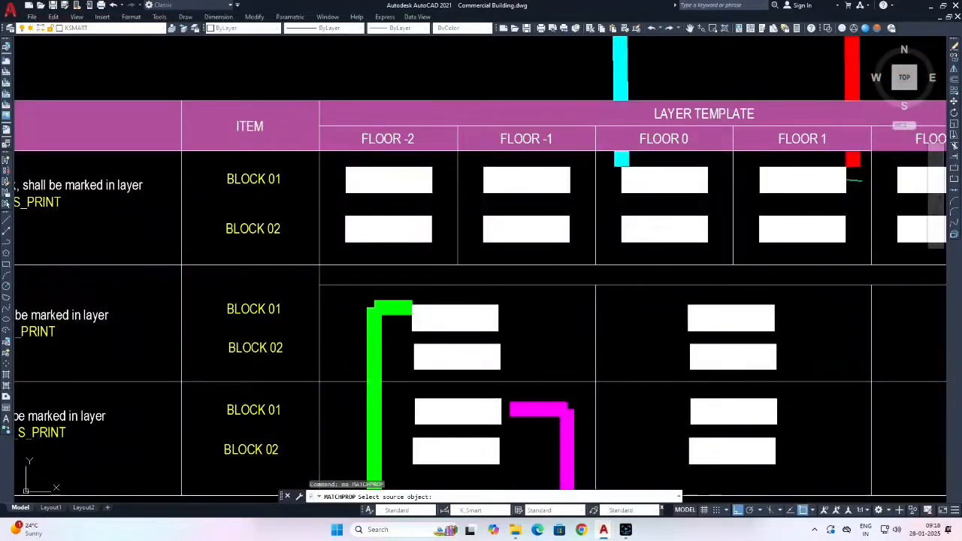
left_click(678, 189)
scroll(679, 189, "down", 8)
scroll(553, 253, "up", 6)
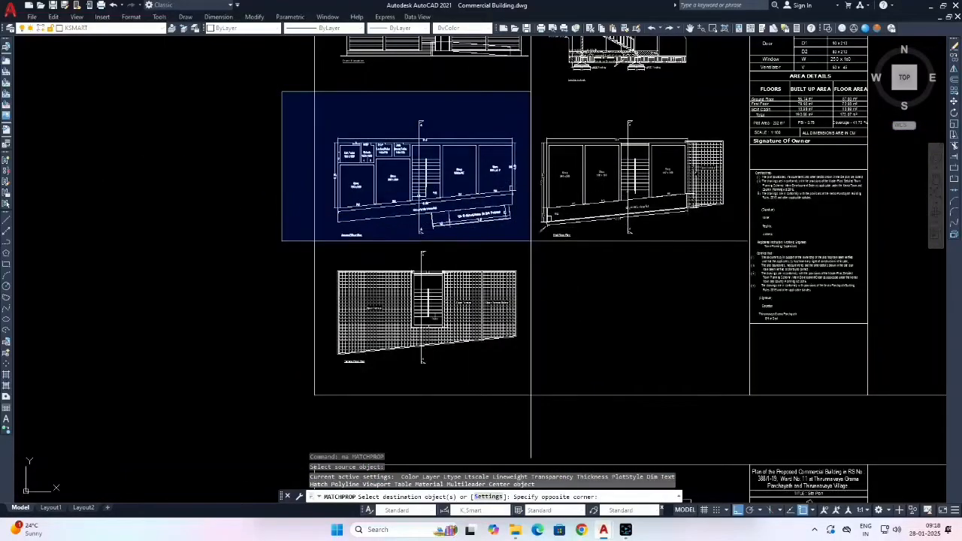
left_click(528, 241)
Match the Floor 1, Block 01 plan details layer template onto the first floor plan in the first building sheet.
scroll(346, 241, "down", 10)
middle_click_drag(761, 113, 707, 129)
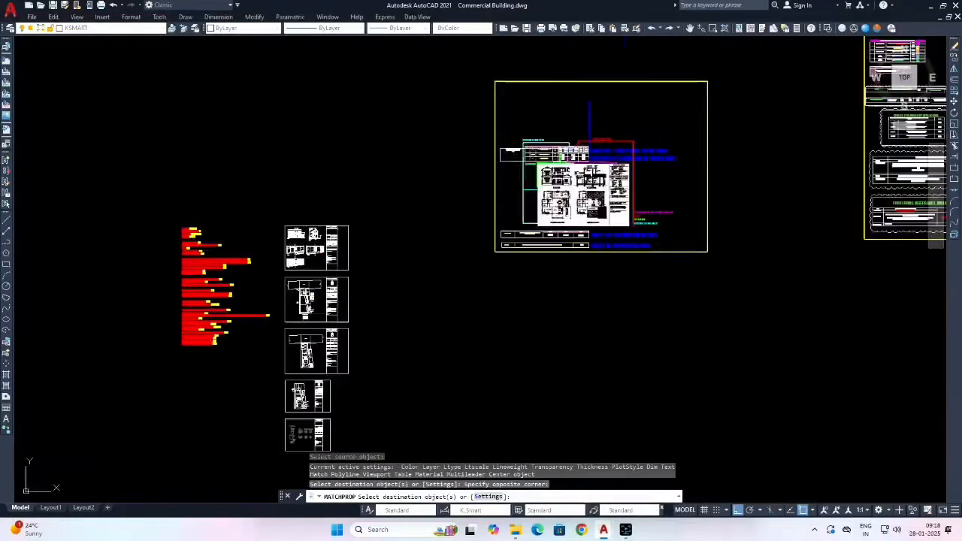
scroll(568, 160, "up", 6)
scroll(593, 120, "up", 6)
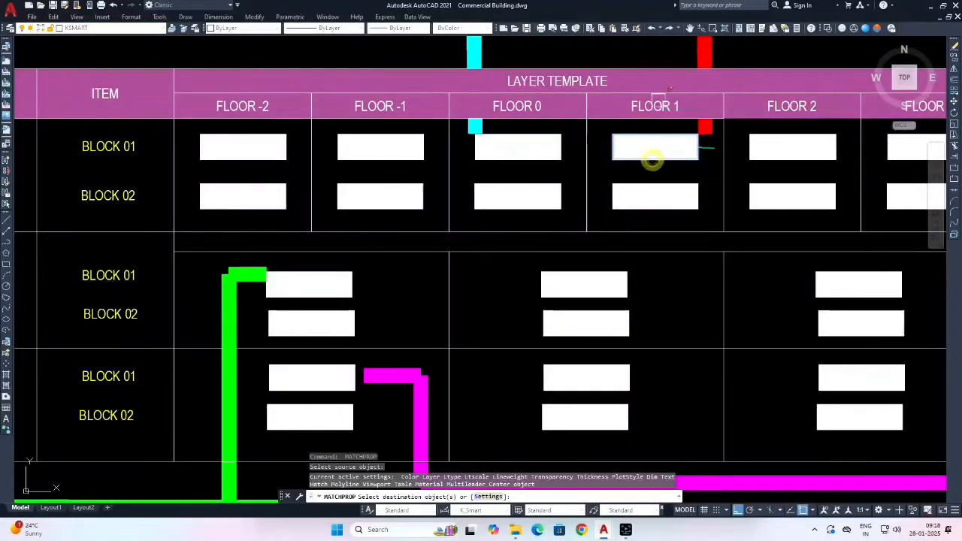
scroll(568, 238, "down", 12)
scroll(421, 277, "up", 8)
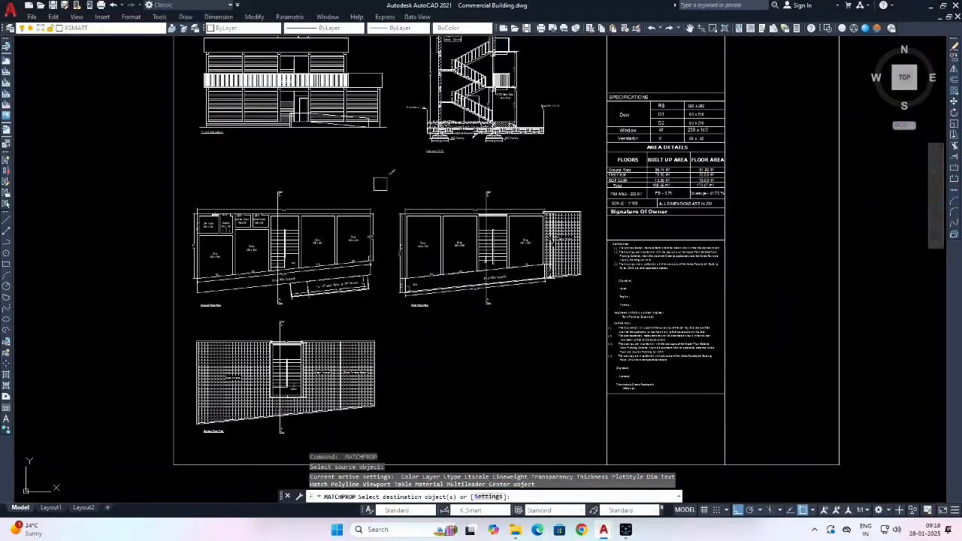
left_click(387, 175)
left_click(592, 316)
scroll(415, 256, "down", 12)
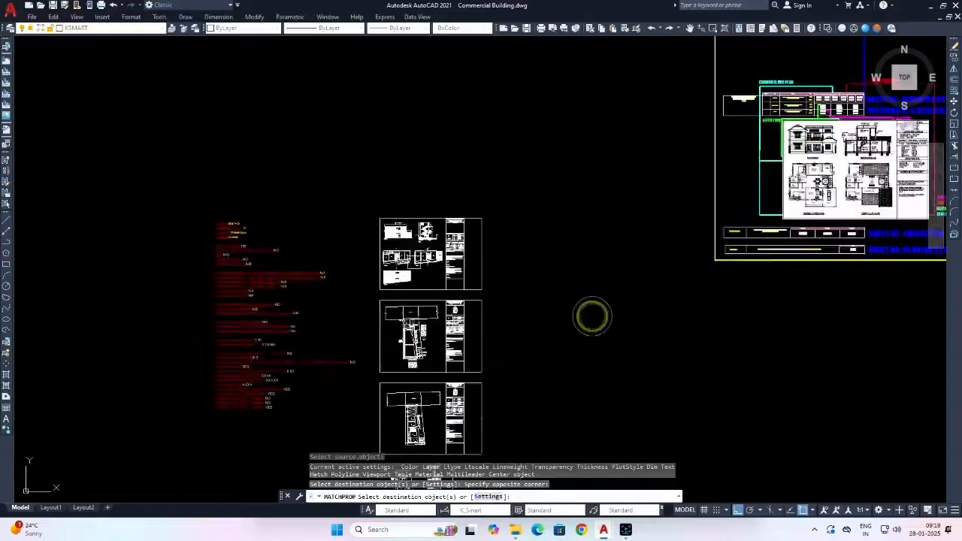
middle_click_drag(501, 253, 425, 277)
scroll(505, 222, "up", 5)
key("Escape")
Match the Floor 2, Block 01 plan details layer template onto the terrace floor plan in the first building sheet.
middle_click_drag(353, 274, 677, 139)
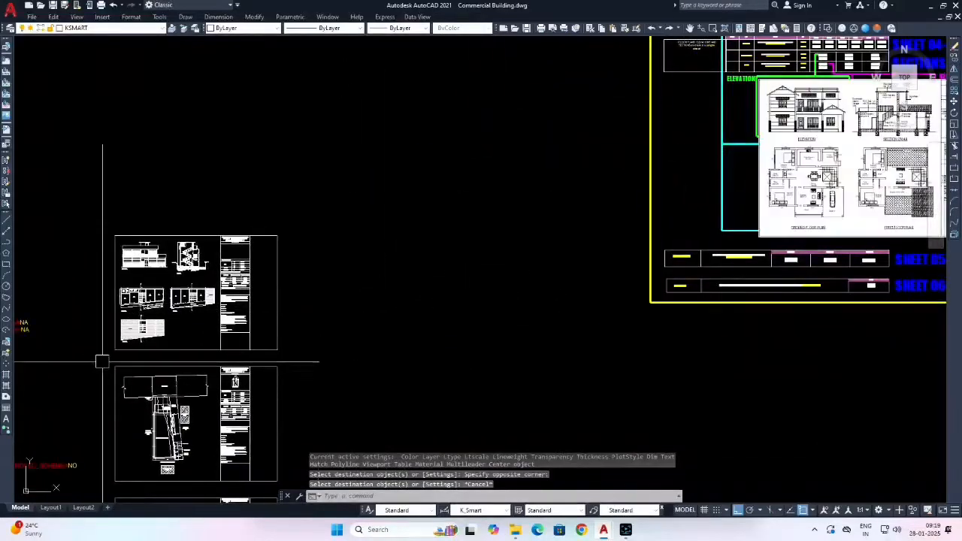
scroll(130, 334, "up", 4)
scroll(151, 331, "down", 6)
scroll(469, 202, "up", 5)
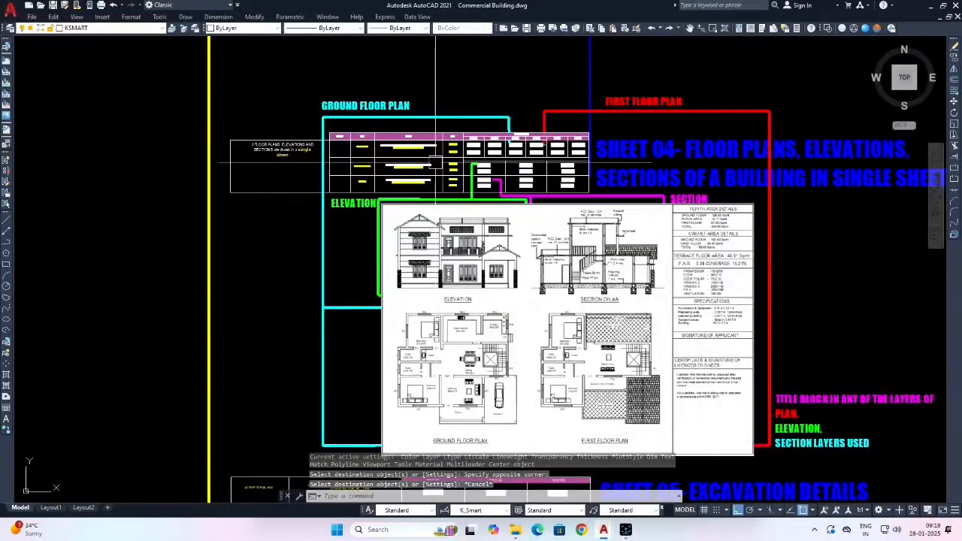
scroll(435, 161, "up", 4)
middle_click_drag(496, 208, 416, 260)
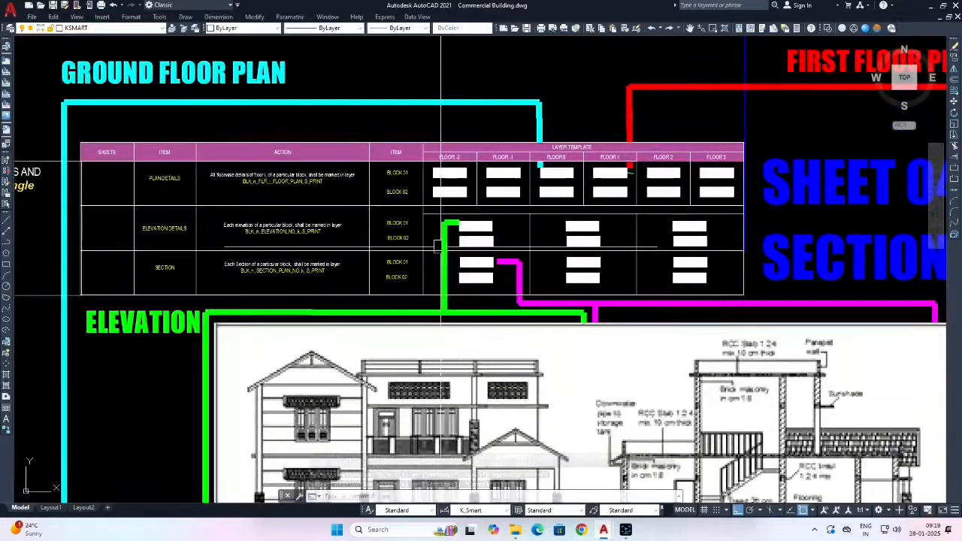
type("ma")
key("Return")
scroll(603, 161, "up", 4)
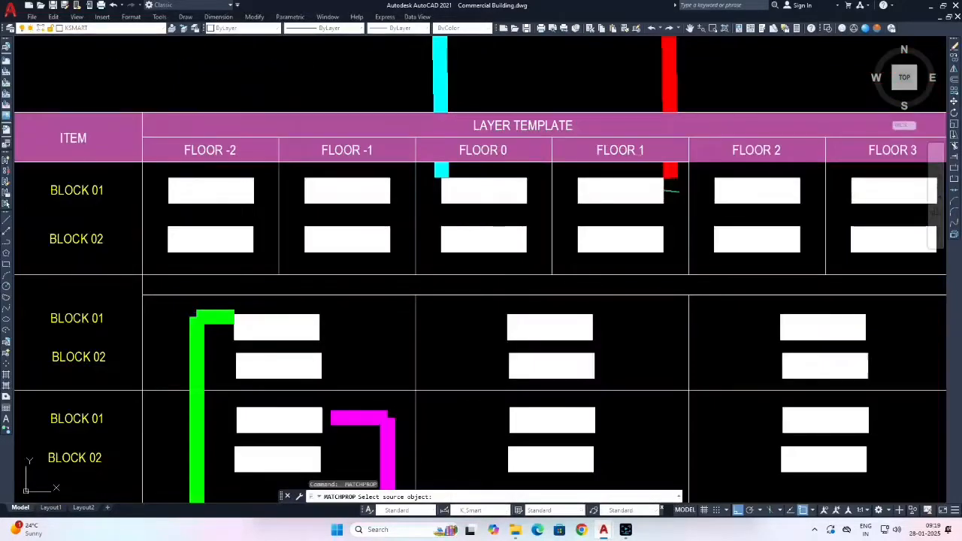
left_click(747, 189)
scroll(747, 189, "down", 8)
middle_click_drag(451, 301, 479, 241)
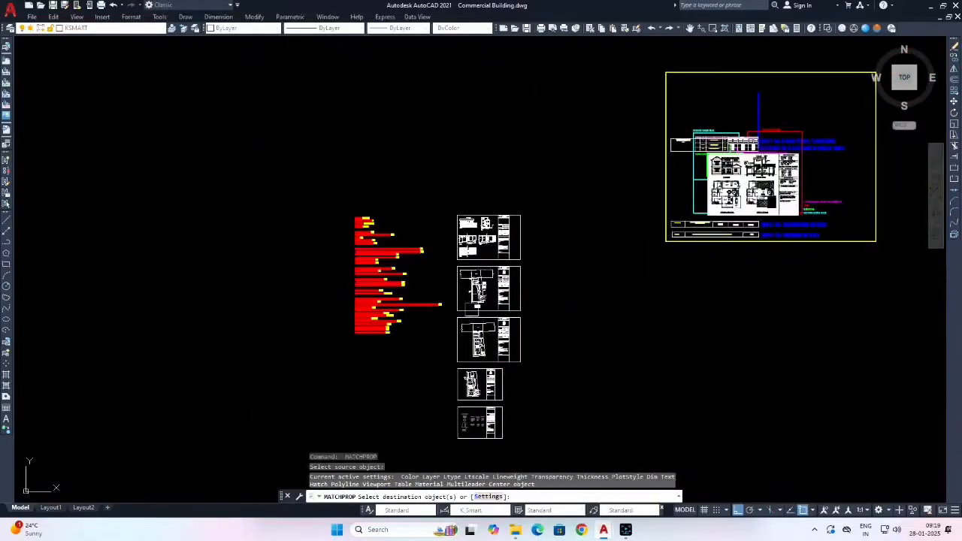
scroll(459, 261, "up", 8)
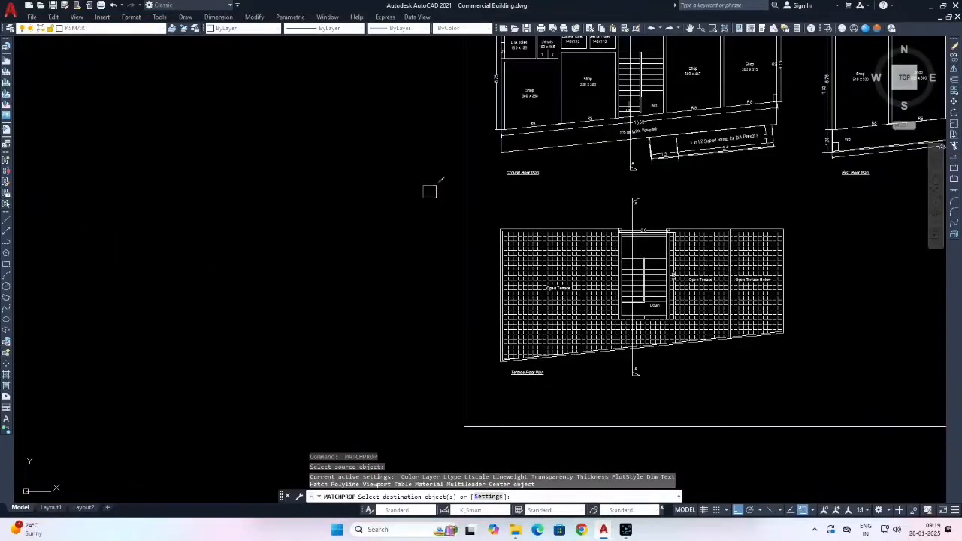
left_click(821, 397)
Match the first Block 01 elevation details layer template onto the front elevation in the first building sheet.
scroll(518, 255, "down", 8)
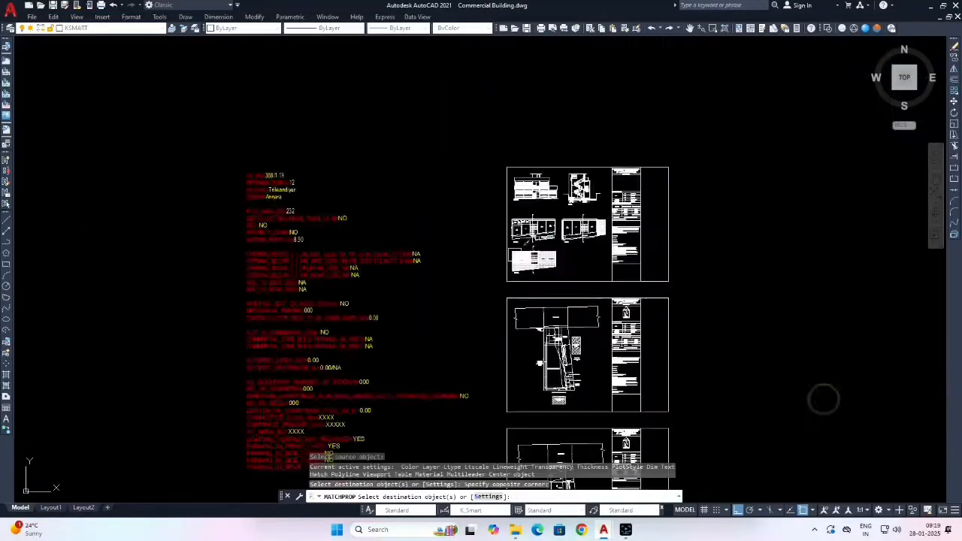
middle_click_drag(590, 247, 550, 284)
scroll(549, 284, "down", 5)
scroll(451, 225, "up", 10)
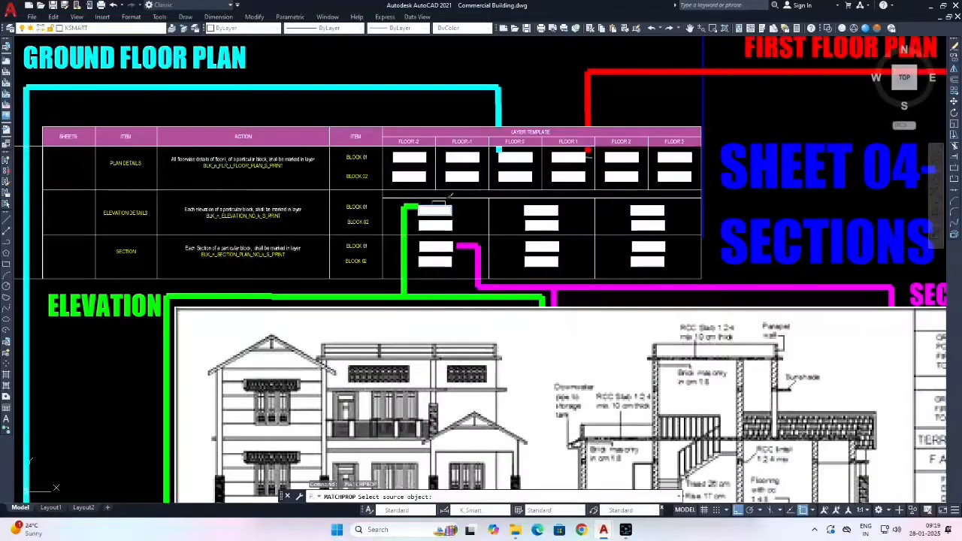
scroll(439, 211, "down", 3)
scroll(415, 269, "down", 5)
scroll(343, 240, "up", 6)
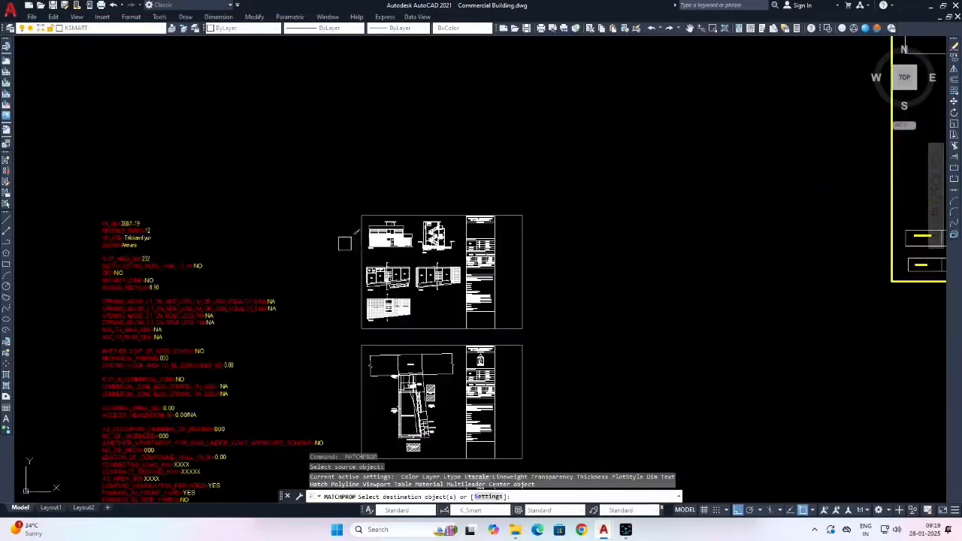
left_click(342, 169)
left_click(456, 273)
Match the first Block 01 section layer template onto the building section drawing in the first building sheet.
scroll(456, 273, "down", 4)
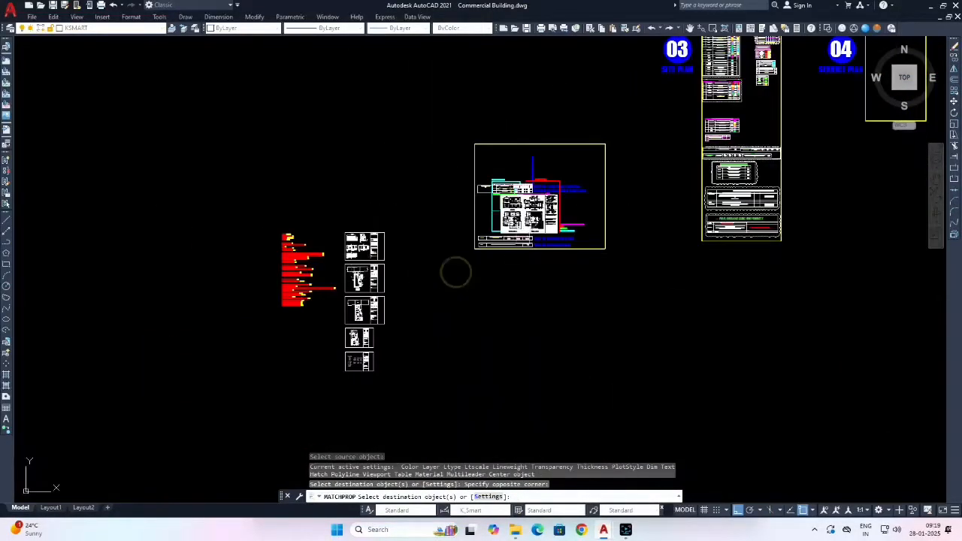
scroll(455, 271, "up", 8)
scroll(449, 169, "up", 4)
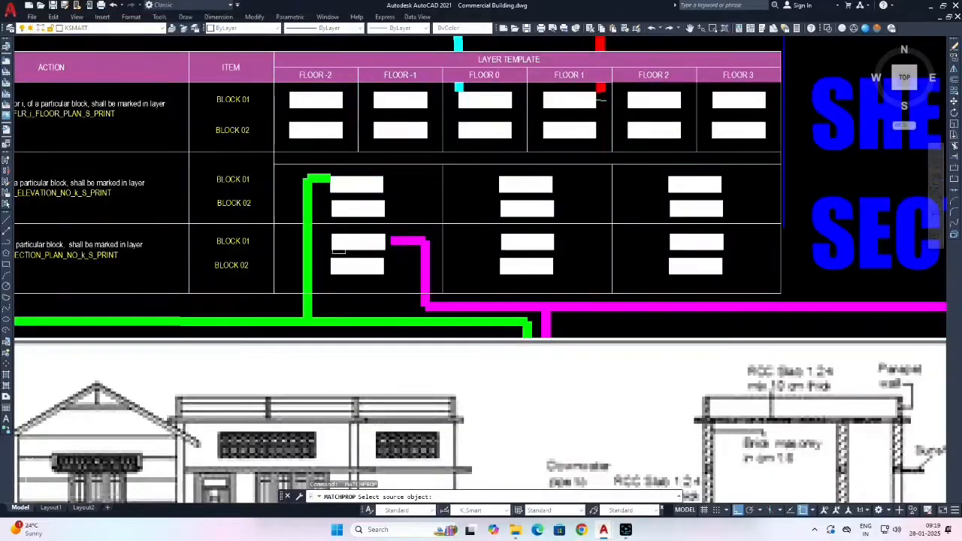
scroll(495, 242, "down", 6)
scroll(566, 188, "down", 6)
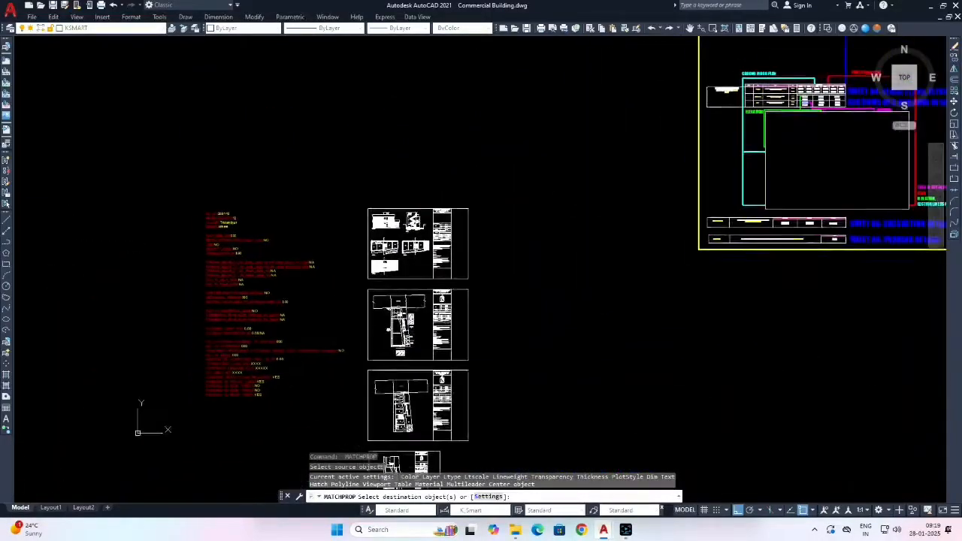
scroll(423, 182, "up", 7)
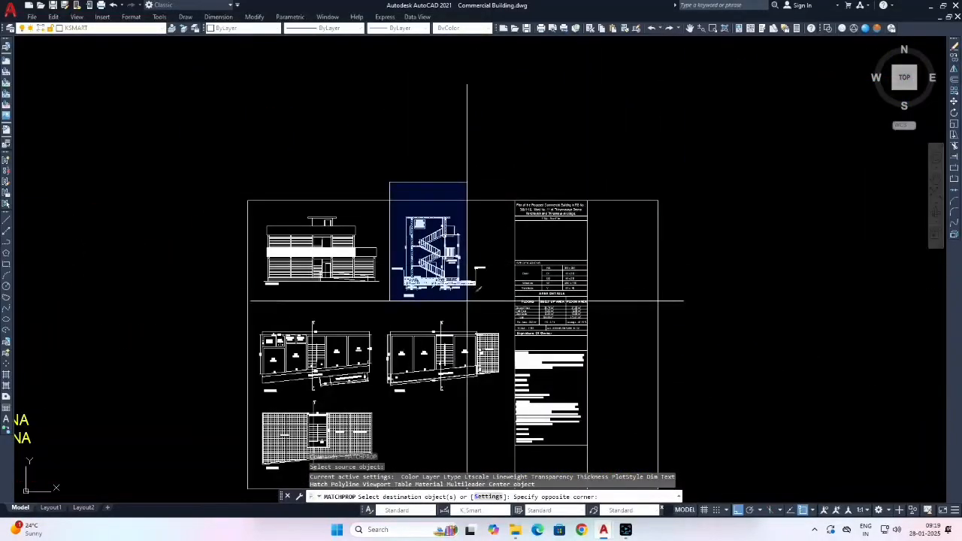
left_click(491, 304)
Match the same Block 01 section layer onto the first sheet's title block and border, and save the drawing.
middle_click_drag(490, 304, 449, 223)
left_click(665, 86)
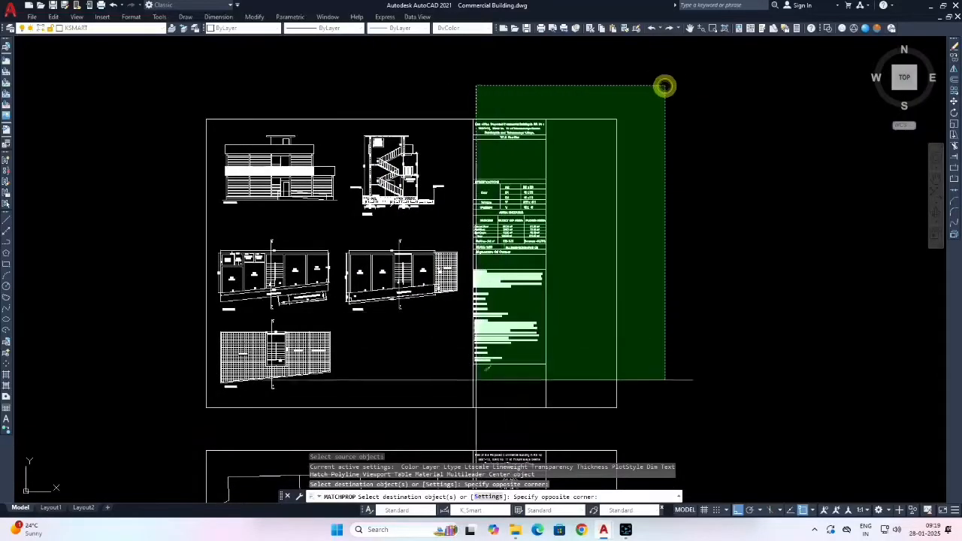
left_click(470, 414)
key("Escape")
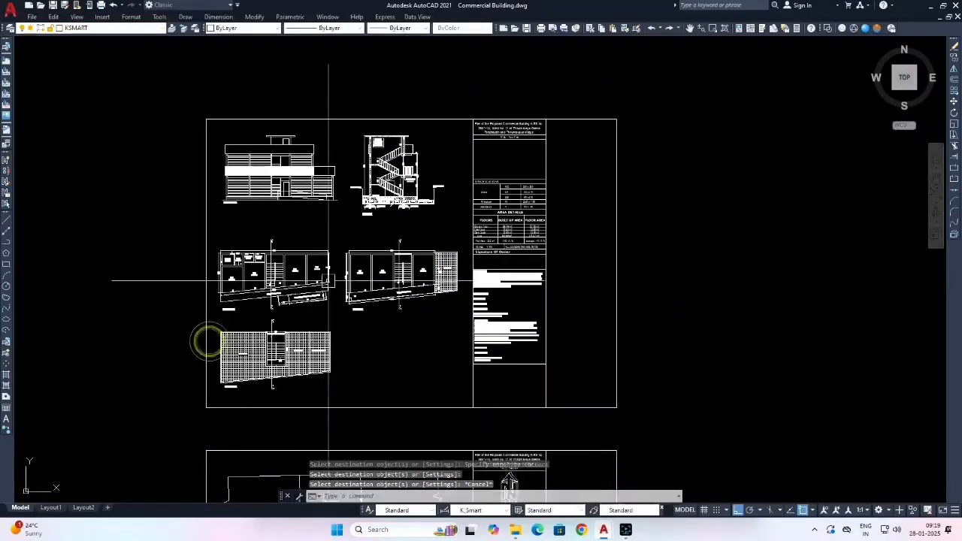
scroll(389, 279, "down", 4)
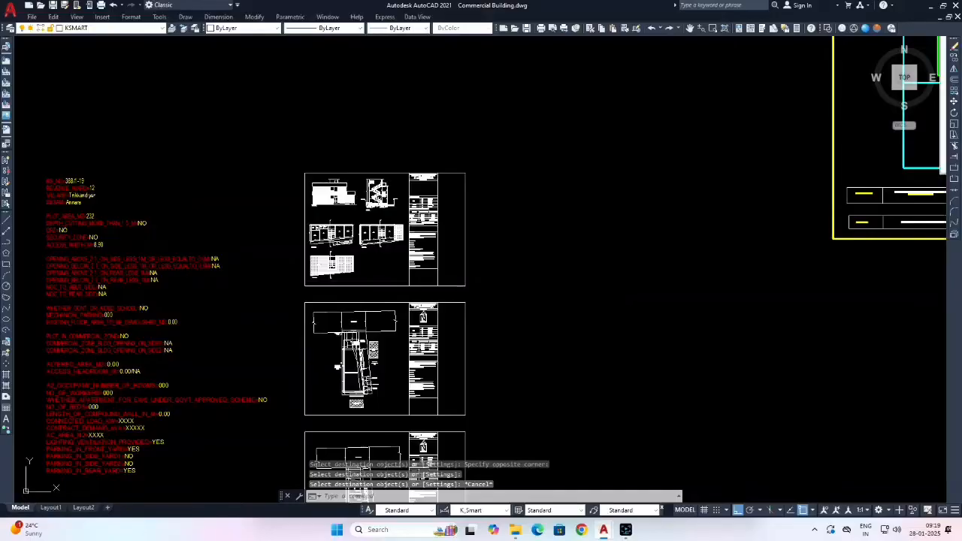
key("ctrl+s")
key("Escape")
key("Escape")
Match the PARKING_PLAN_PRINT layer template from the parking plan row onto everything in the third building sheet.
scroll(417, 339, "down", 6)
middle_click_drag(579, 303, 503, 320)
scroll(492, 314, "up", 4)
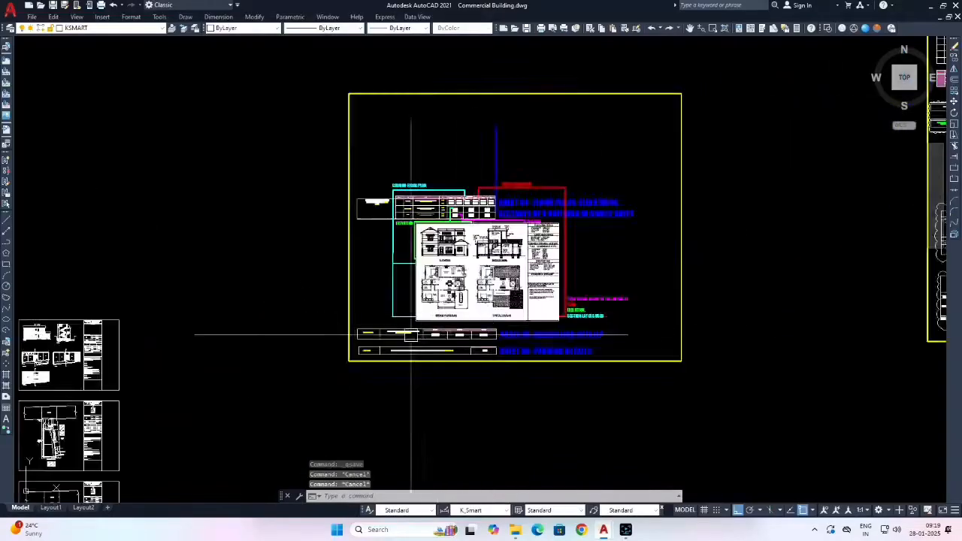
scroll(398, 336, "up", 8)
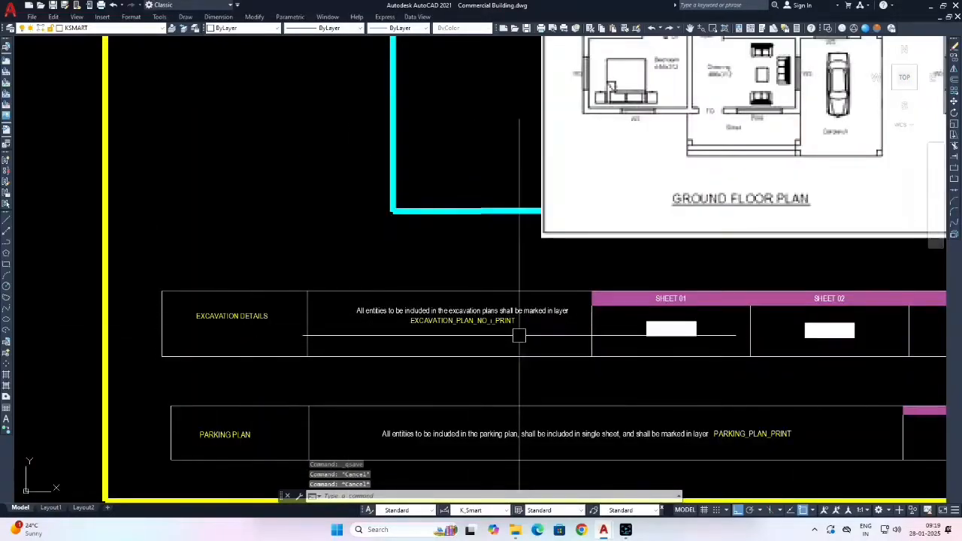
scroll(507, 342, "down", 4)
scroll(457, 333, "up", 4)
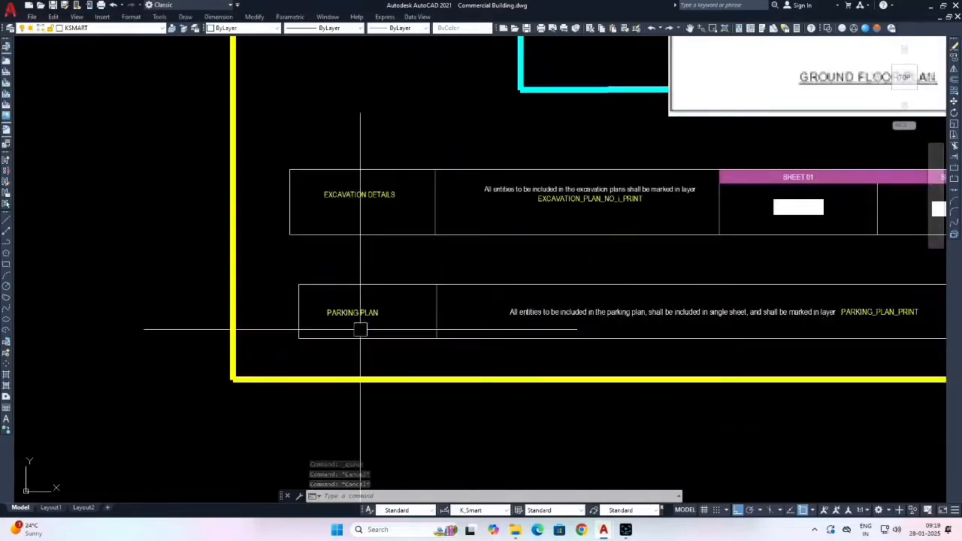
type("ma")
key("Return")
scroll(528, 332, "down", 5)
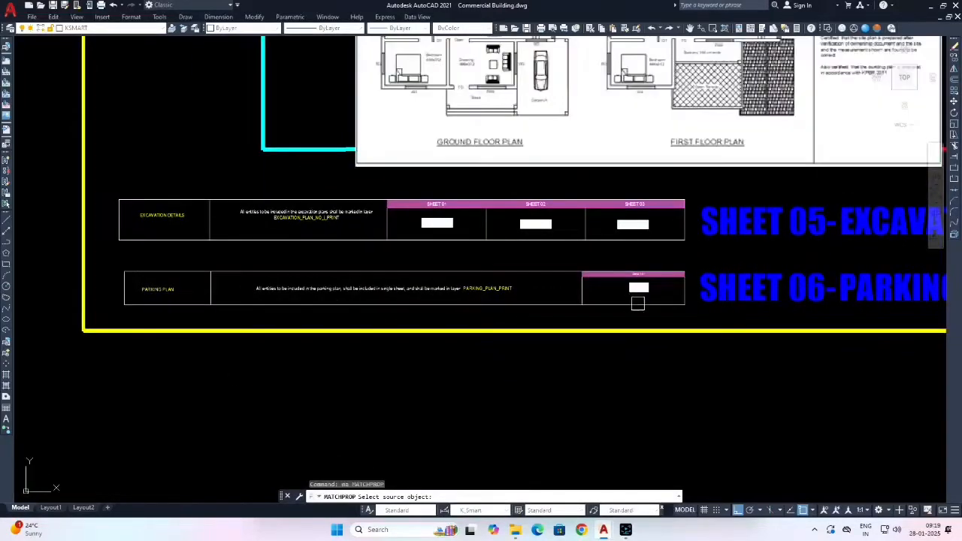
scroll(637, 303, "up", 2)
left_click(639, 282)
scroll(595, 271, "down", 8)
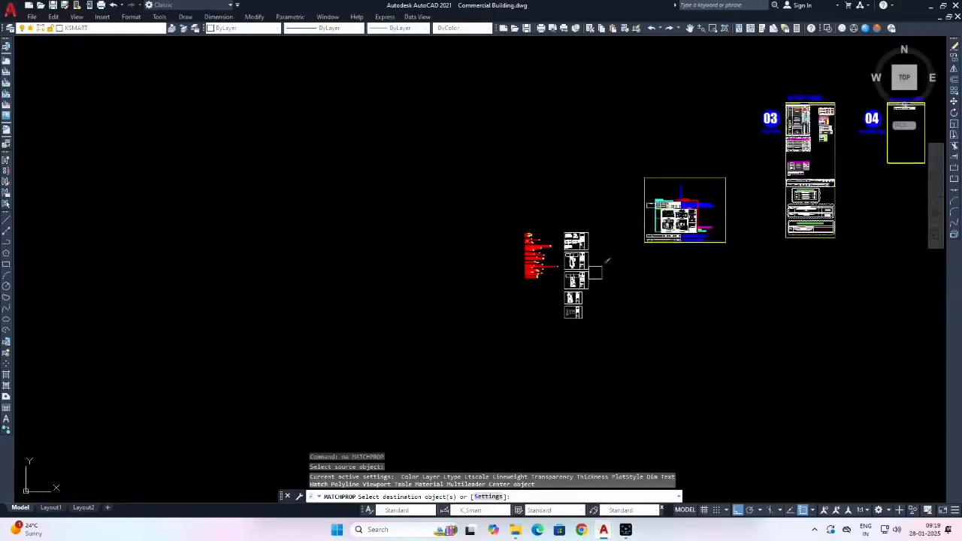
scroll(594, 272, "up", 8)
scroll(531, 168, "up", 2)
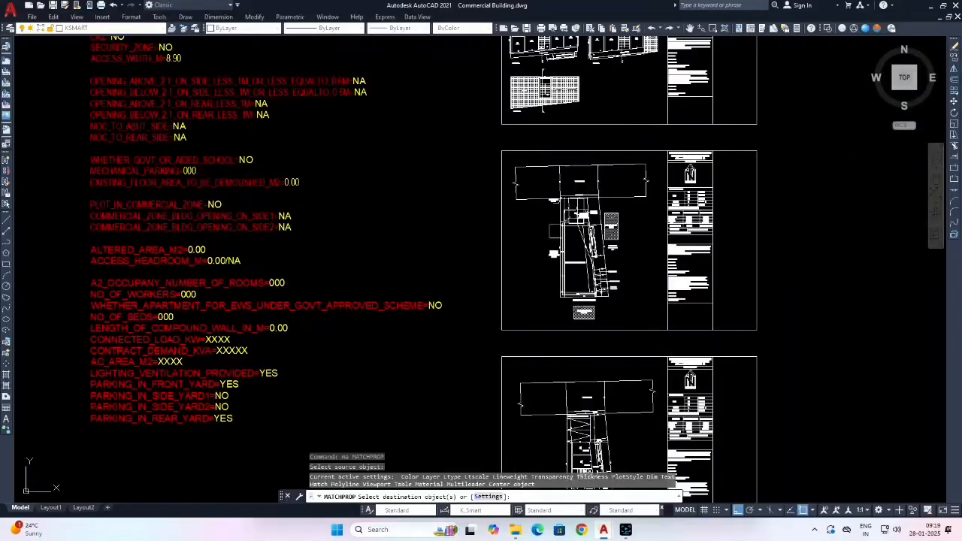
middle_click_drag(599, 292, 554, 154)
left_click(456, 208)
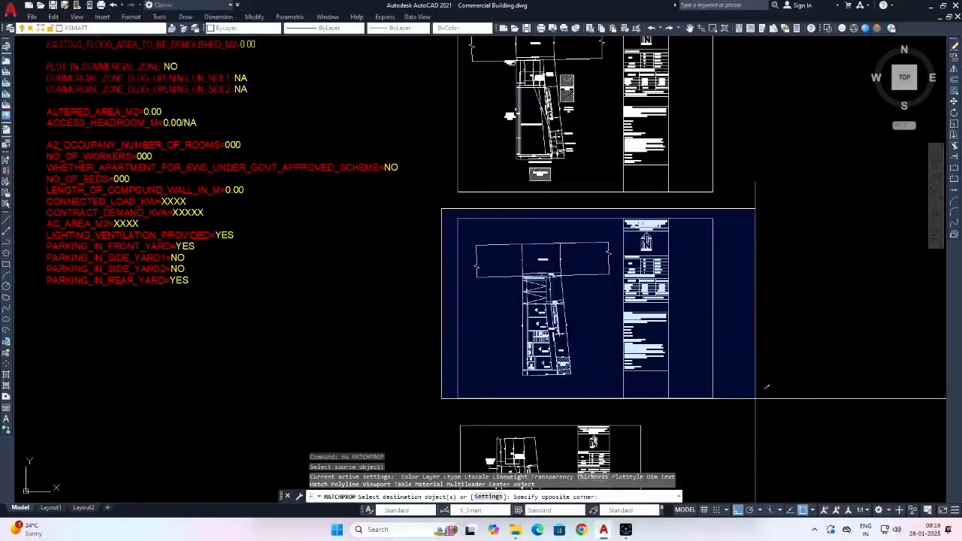
left_click(766, 388)
scroll(380, 223, "down", 6)
scroll(361, 233, "down", 4)
key("Escape")
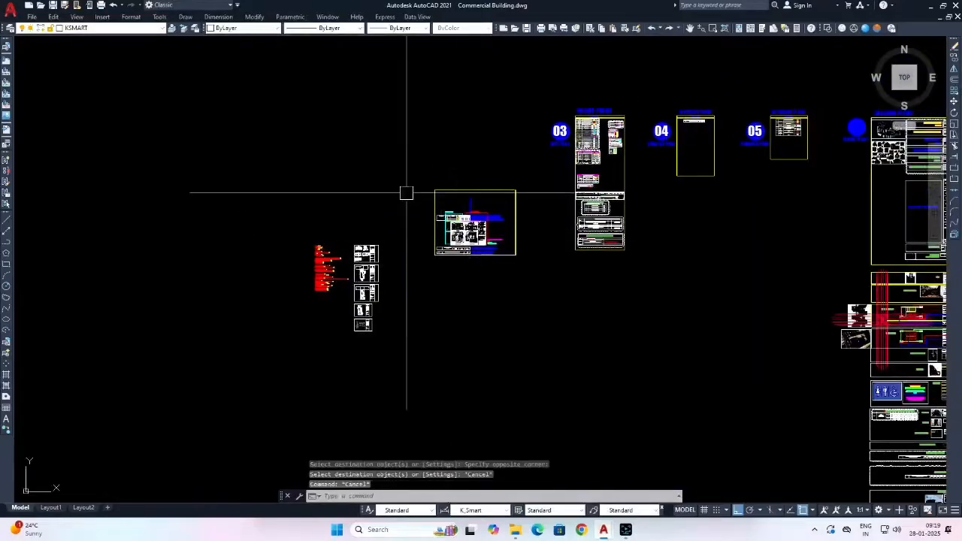
Erase the sheet print layer reference table with its sample sheet, between the building sheets and reference section 03.
left_click(408, 165)
left_click(534, 278)
type("E")
key("Return")
key("Escape")
key("Escape")
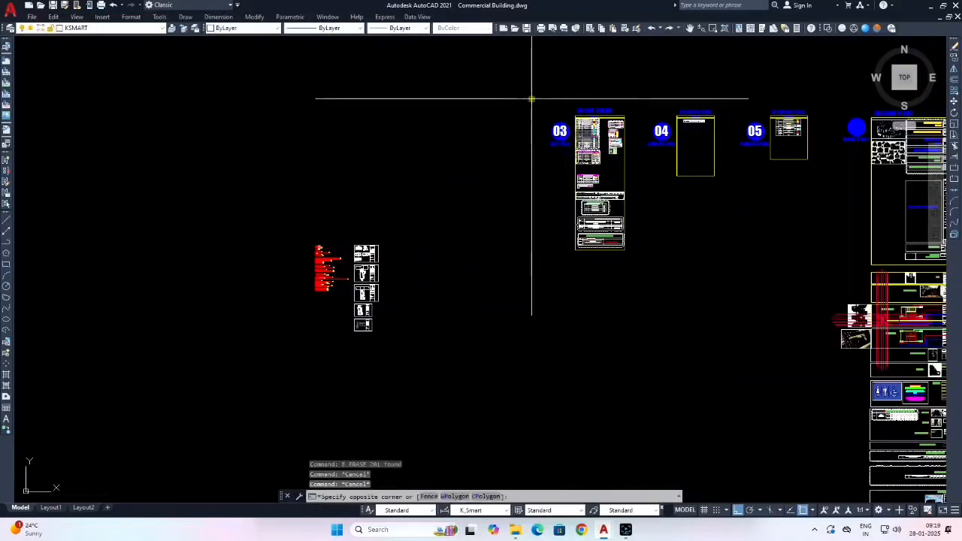
Erase the 03 number marker and its label beside the In Site Plans reference table.
scroll(554, 132, "up", 4)
left_click(495, 47)
left_click(593, 168)
type("e")
key("Return")
scroll(536, 187, "down", 4)
key("Escape")
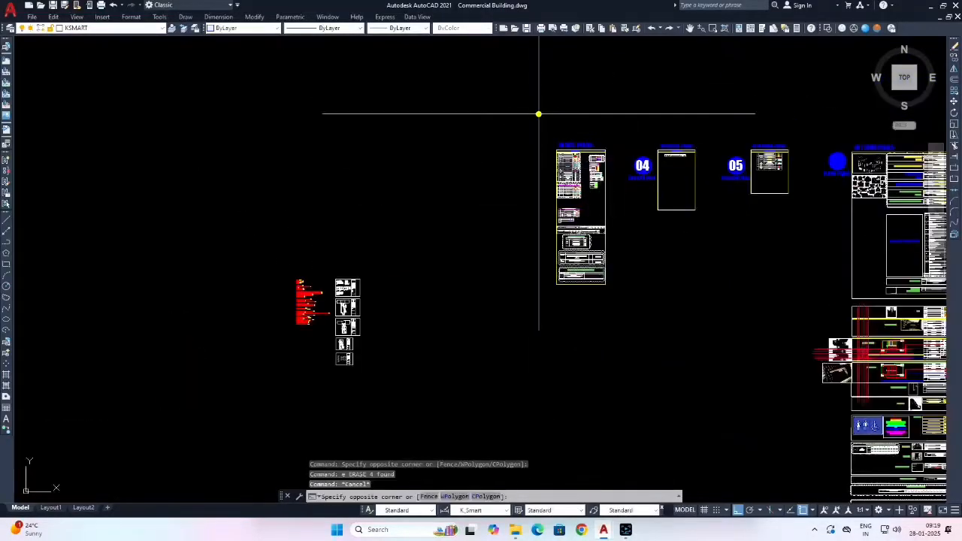
Move the whole In Site Plans reference table next to the building sheets, with ortho mode off.
left_click(619, 295)
type("m")
key("Return")
left_click(636, 245)
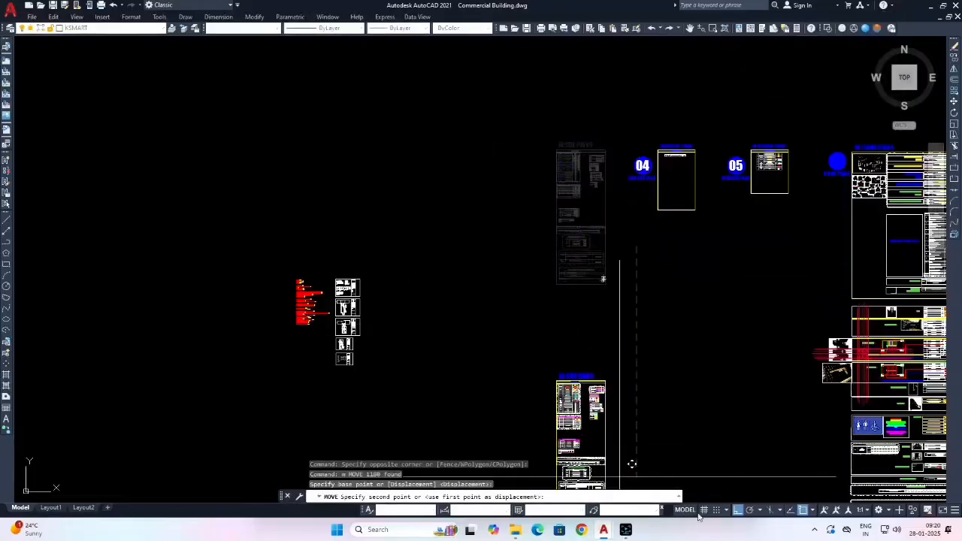
left_click(738, 510)
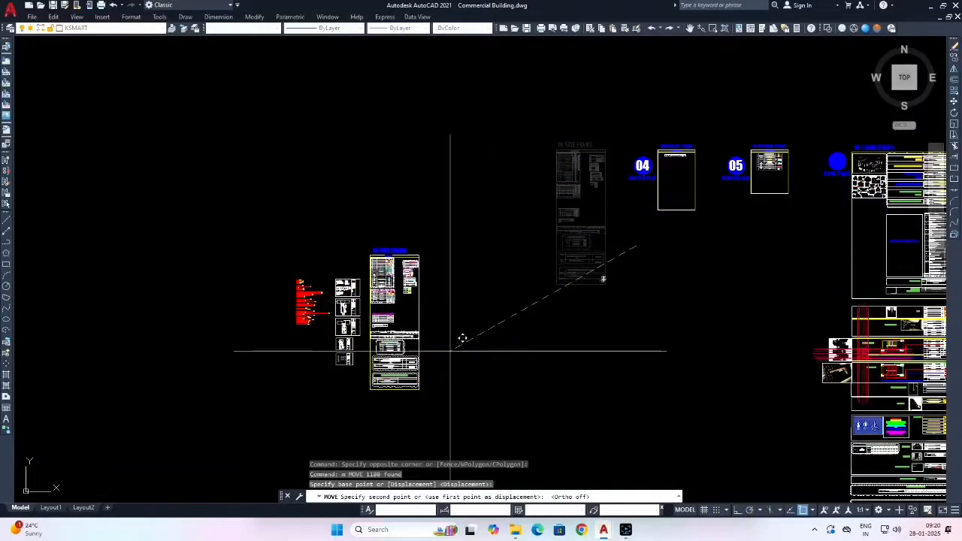
left_click(449, 362)
Trace the plot boundary in the second sheet's site plan as a closed polyline through the plot's corner points.
scroll(369, 263, "up", 8)
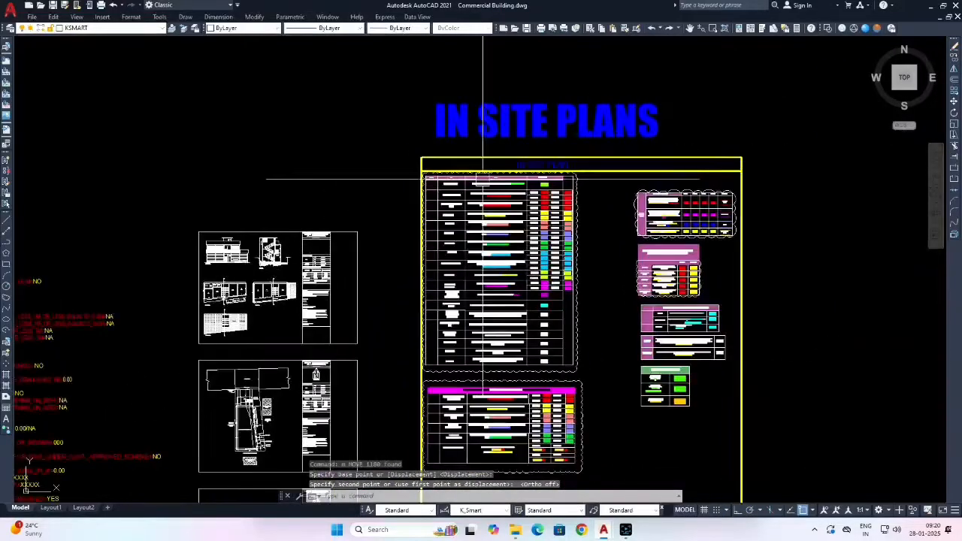
scroll(493, 183, "up", 2)
scroll(481, 201, "down", 10)
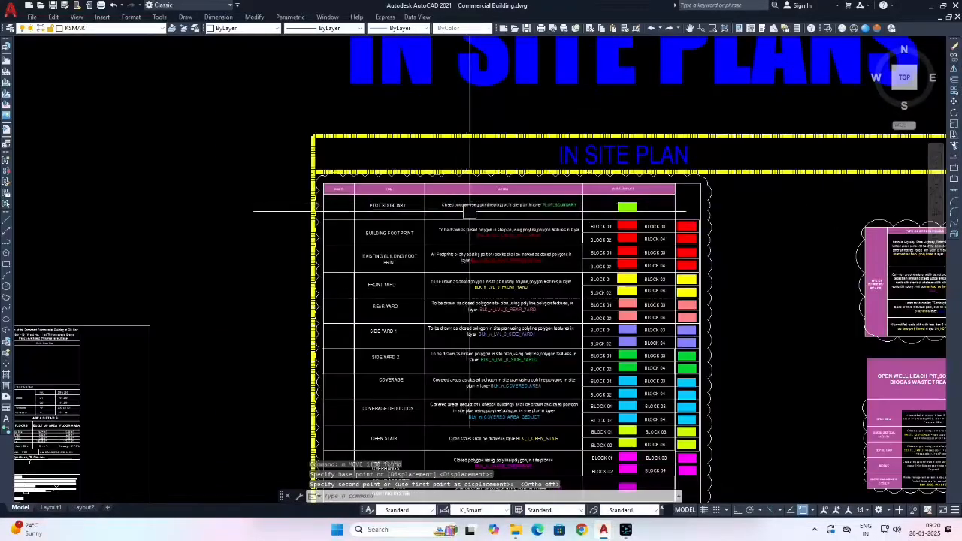
key("Escape")
key("Escape")
key("Escape")
type("pl")
key("Return")
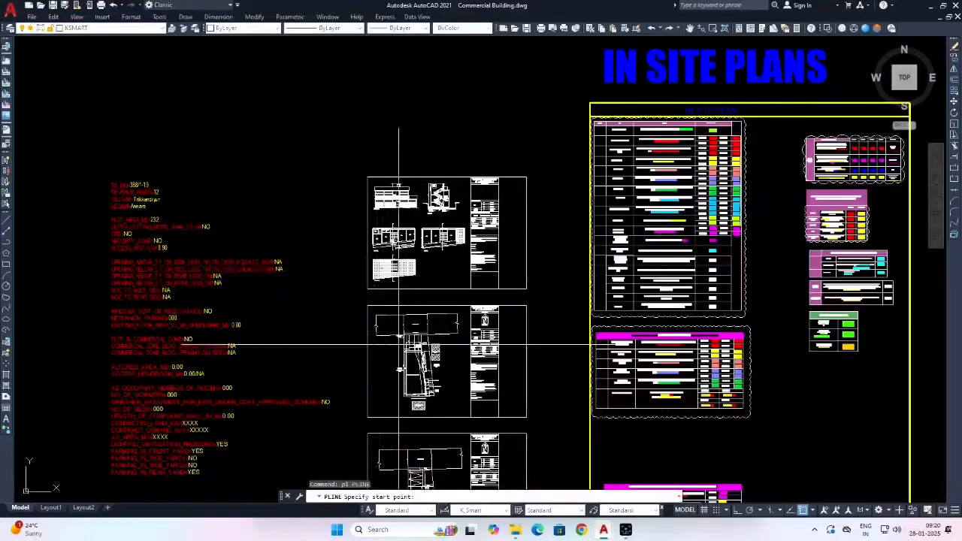
scroll(391, 214, "up", 15)
scroll(417, 218, "up", 3)
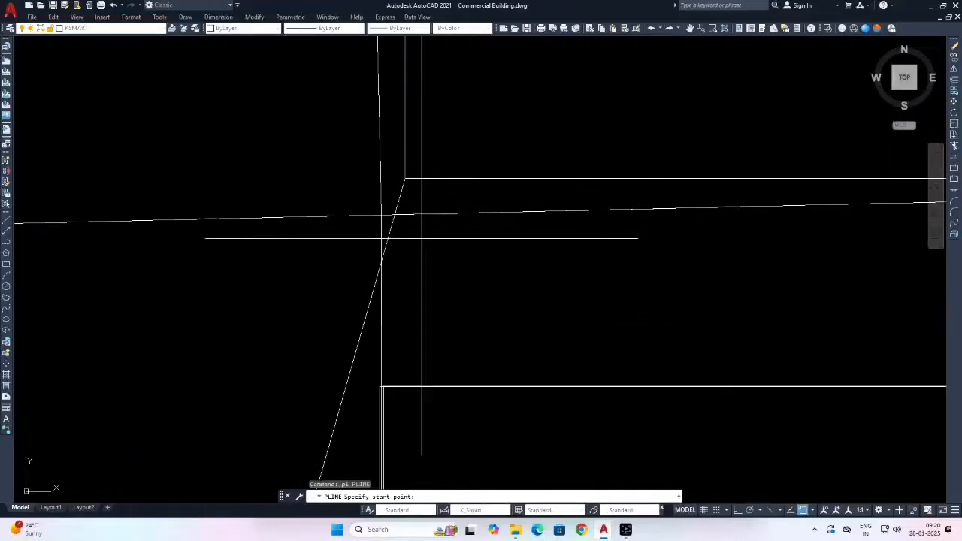
left_click(382, 215)
scroll(382, 215, "down", 6)
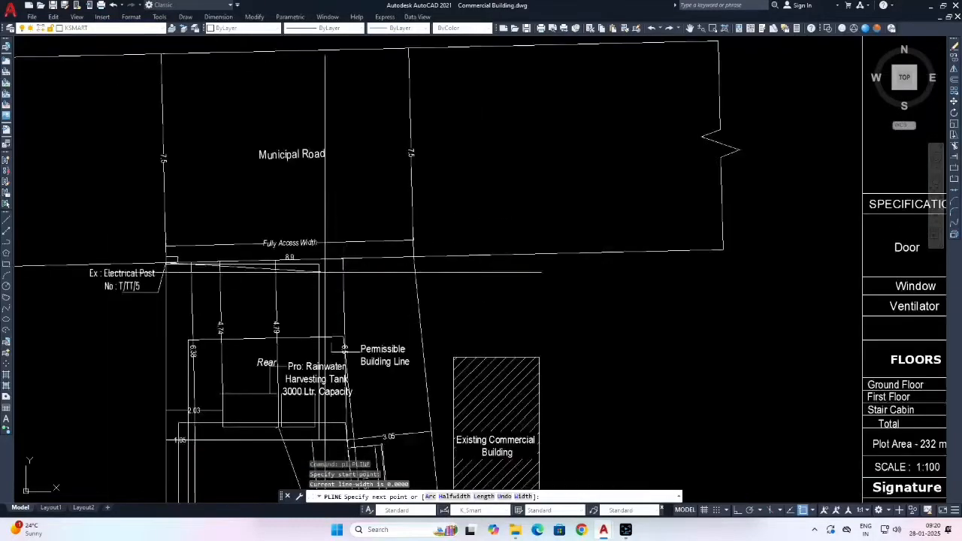
scroll(406, 258, "up", 8)
scroll(436, 248, "up", 3)
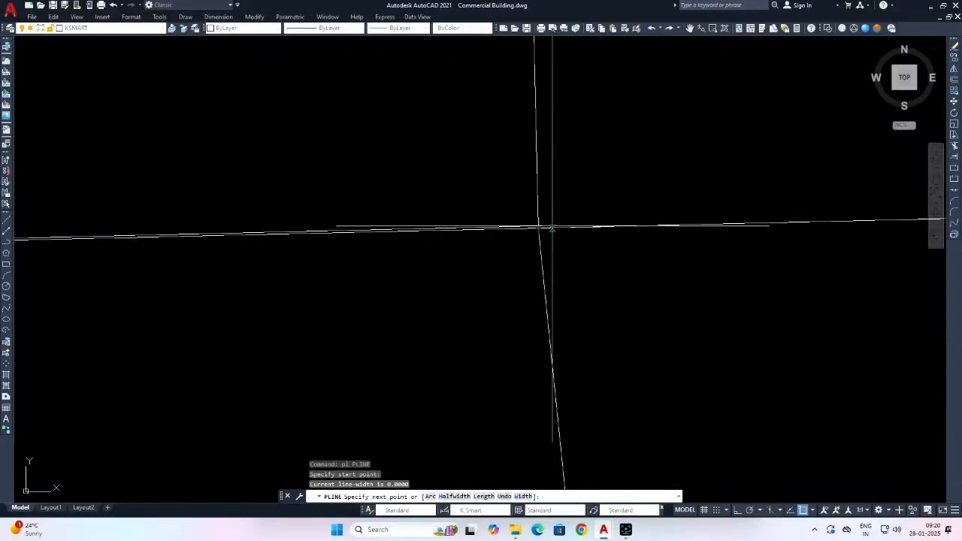
left_click(550, 227)
scroll(536, 227, "down", 5)
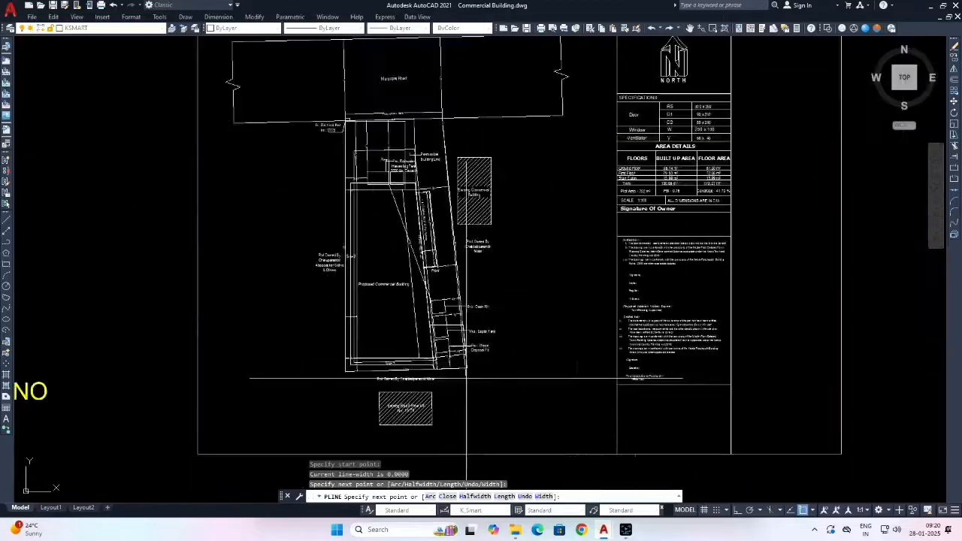
scroll(467, 378, "up", 6)
left_click(463, 344)
scroll(462, 343, "down", 5)
scroll(342, 346, "up", 6)
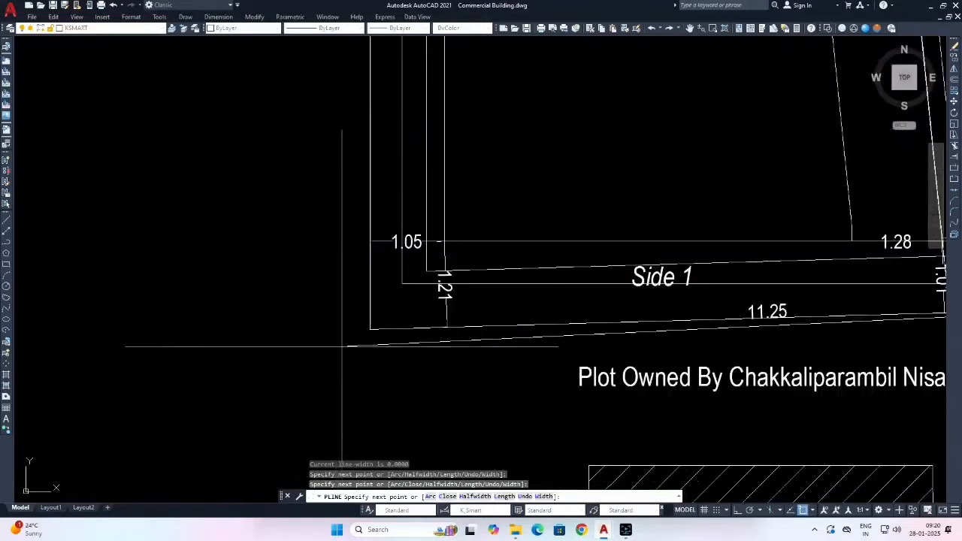
type("c")
key("Return")
scroll(351, 348, "down", 8)
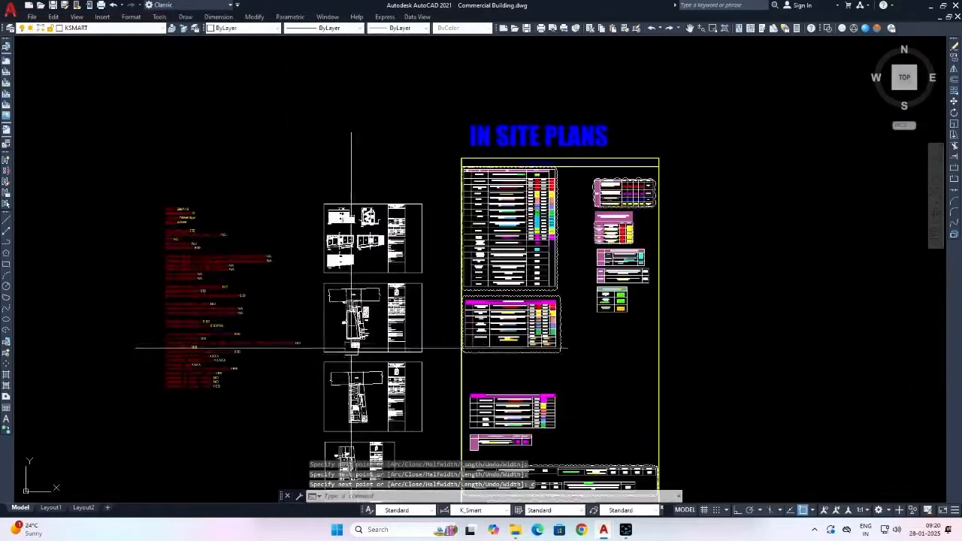
Match the PLOT_BOUNDARY layer template onto the closed plot outline in the site plan and regenerate the drawing.
type("ma")
key("Return")
scroll(537, 196, "up", 5)
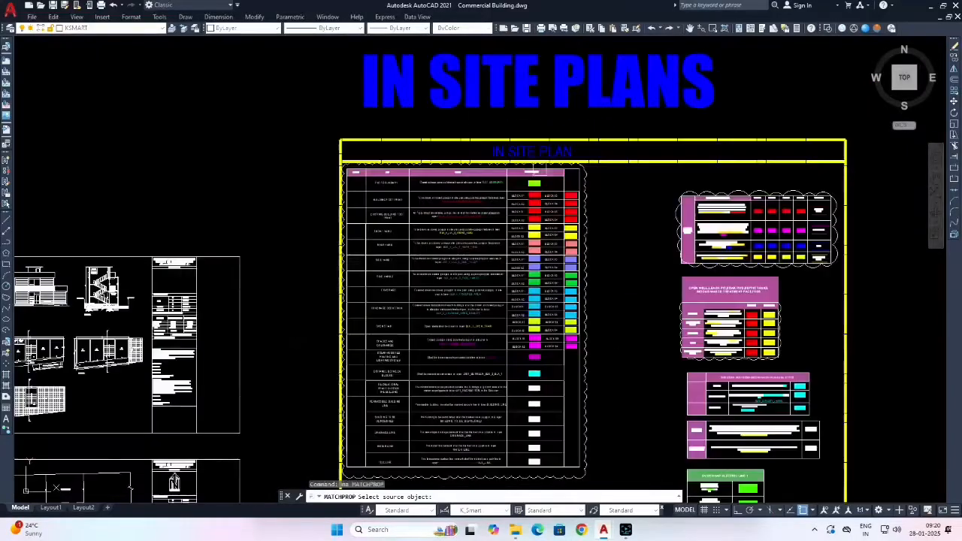
left_click(530, 179)
scroll(531, 179, "down", 2)
scroll(530, 179, "down", 2)
scroll(361, 383, "up", 6)
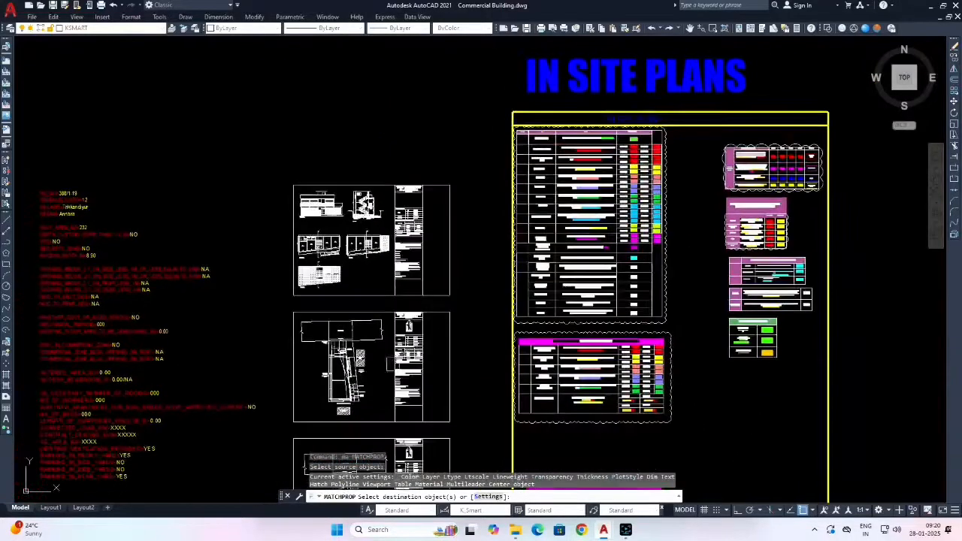
left_click(355, 369)
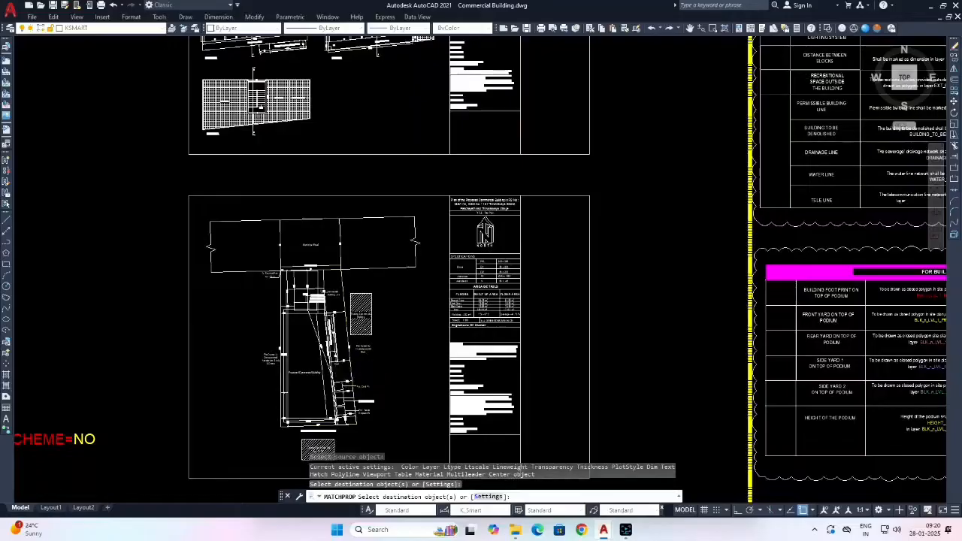
scroll(355, 368, "up", 4)
left_click(339, 363)
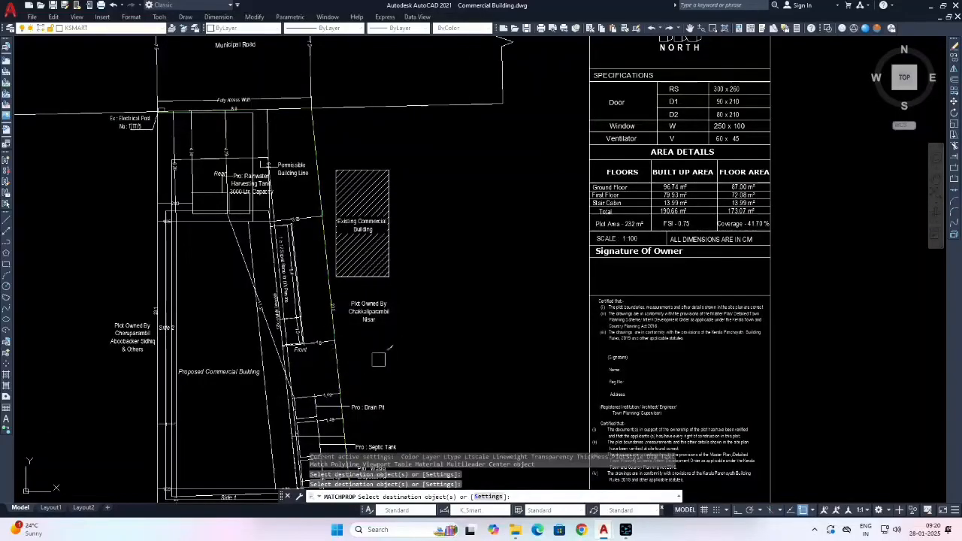
key("Escape")
key("Escape")
key("Escape")
middle_click_drag(332, 363, 365, 333)
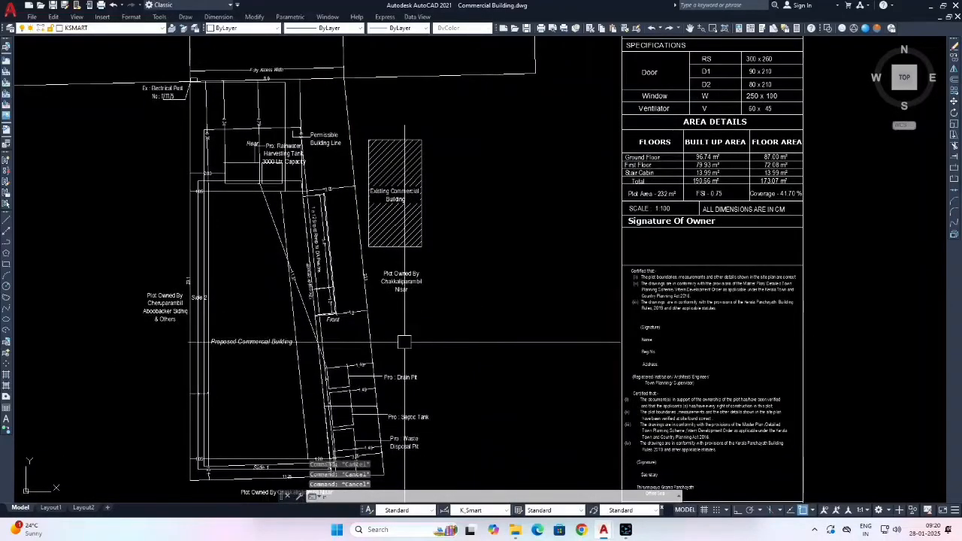
type("re")
key("Return")
scroll(453, 268, "down", 6)
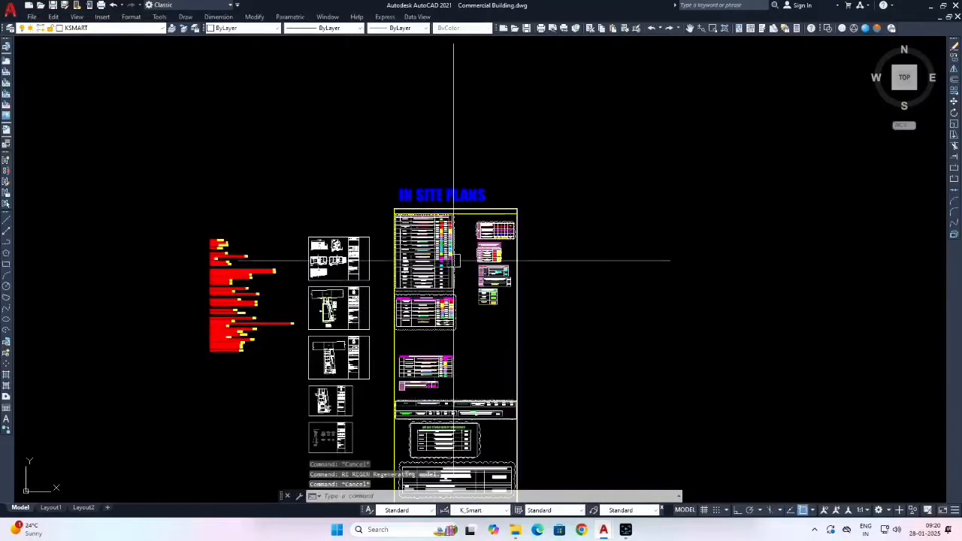
Start the building footprint polyline in the second sheet's site plan, running along the building's rear edge from the 1.05 to the 3.05 dimension.
scroll(415, 234, "up", 4)
scroll(394, 231, "up", 4)
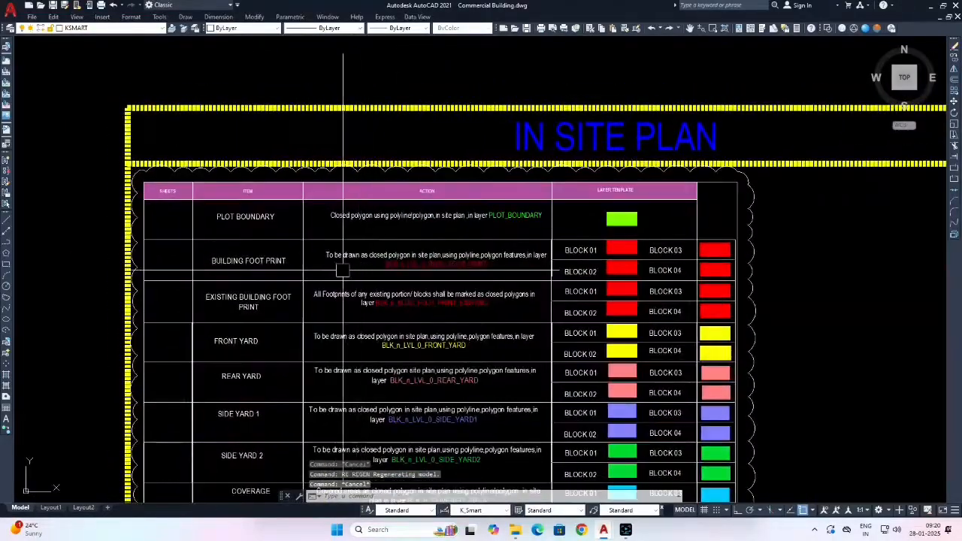
scroll(534, 313, "down", 5)
middle_click_drag(450, 397, 537, 264)
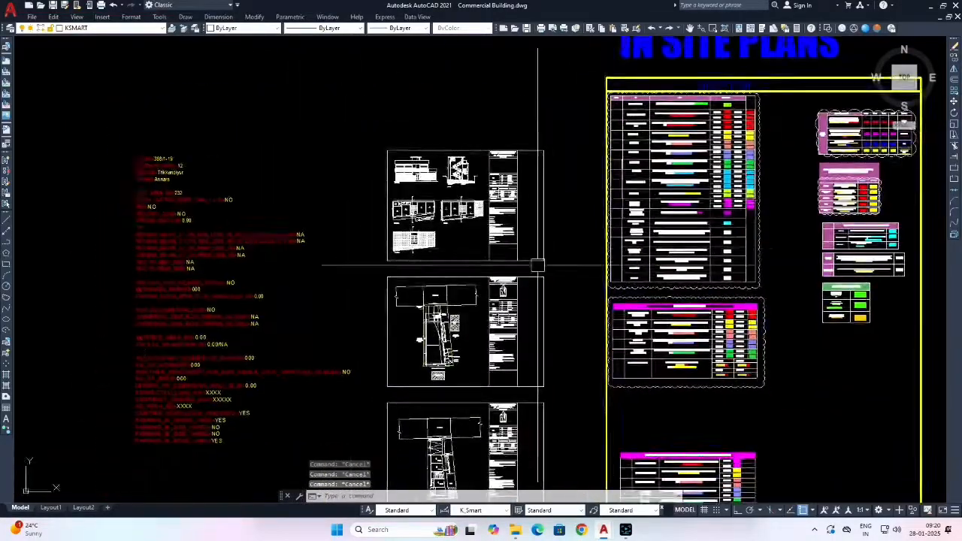
scroll(455, 319, "up", 8)
scroll(372, 278, "up", 2)
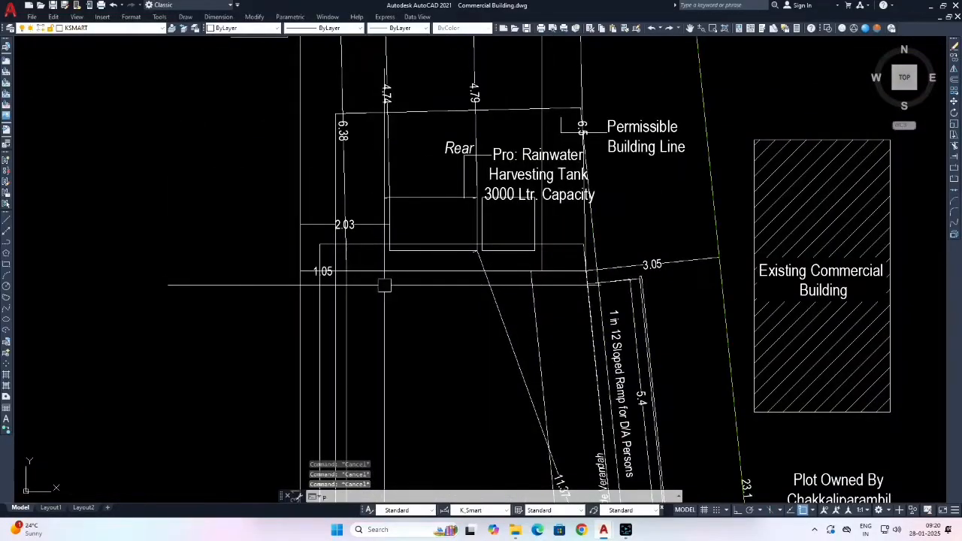
type("pl")
key("Return")
scroll(364, 276, "up", 4)
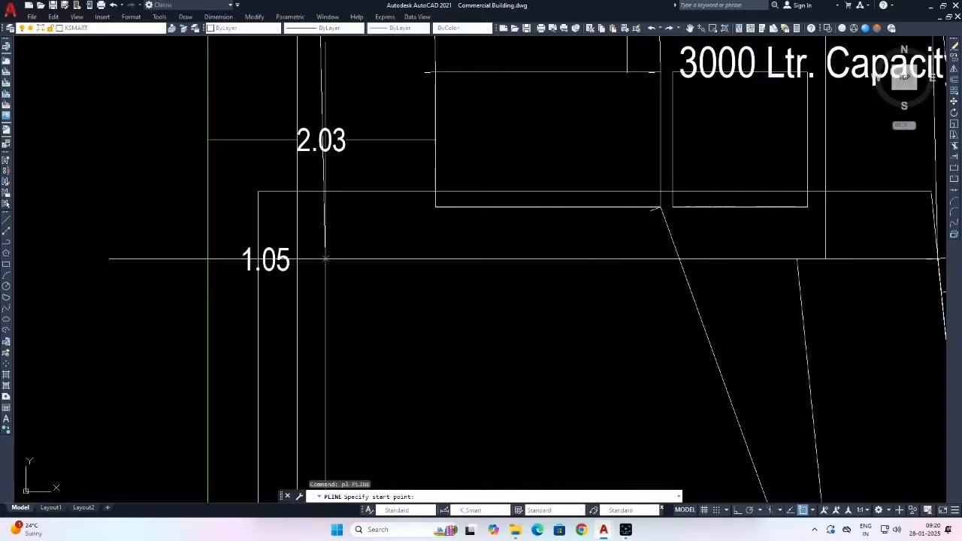
scroll(326, 260, "down", 8)
scroll(383, 224, "up", 10)
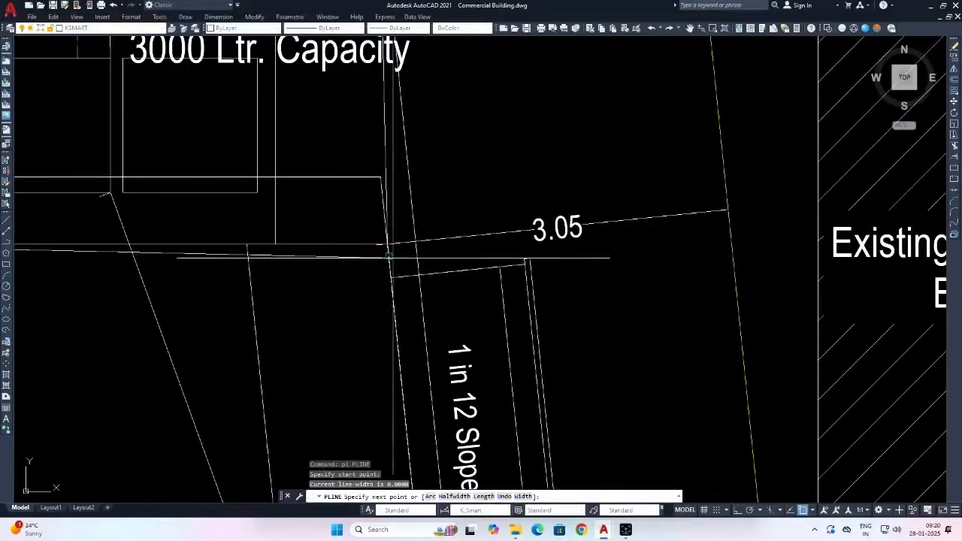
scroll(382, 224, "up", 5)
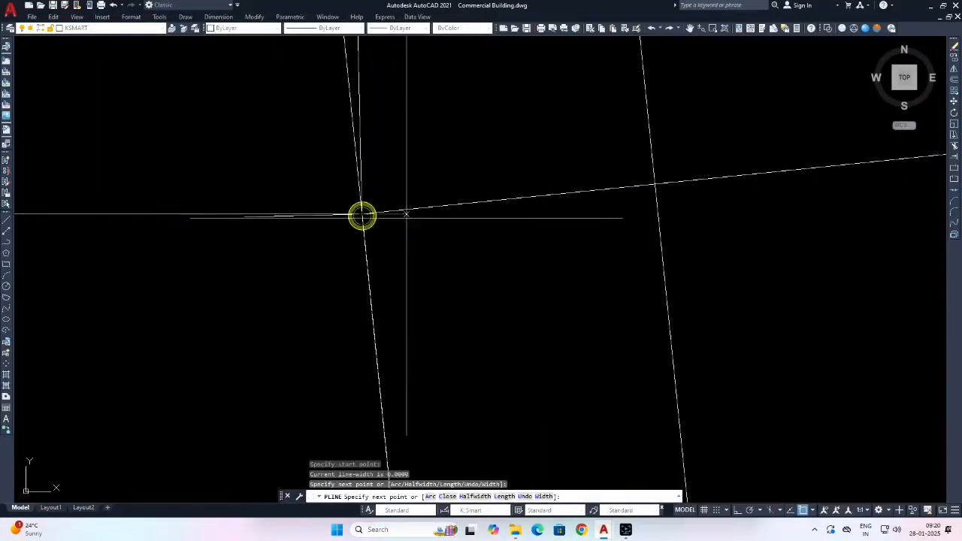
Continue the footprint polyline through both building corners on the Side 1 edge and close it.
scroll(406, 218, "down", 12)
middle_click_drag(441, 322, 448, 82)
middle_click_drag(452, 271, 464, 133)
scroll(464, 230, "up", 4)
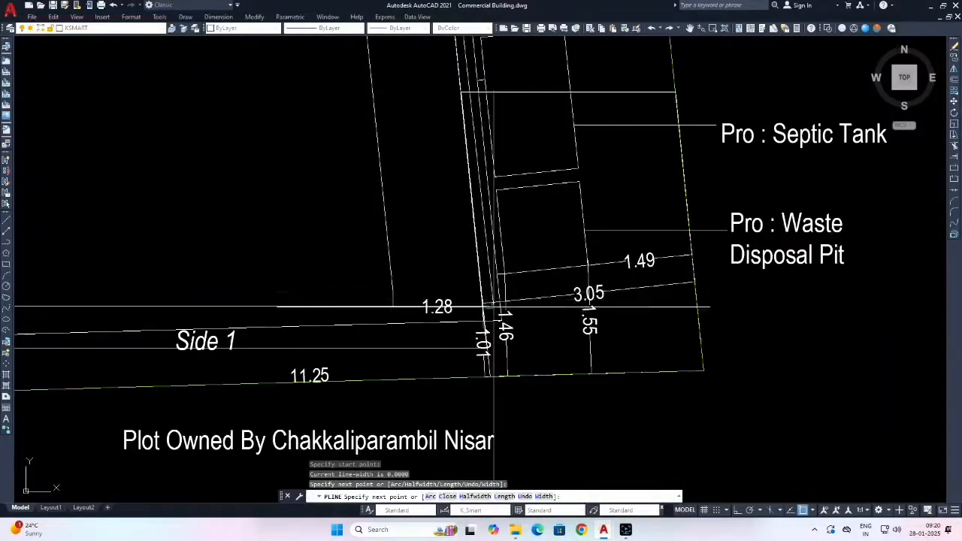
scroll(493, 306, "up", 9)
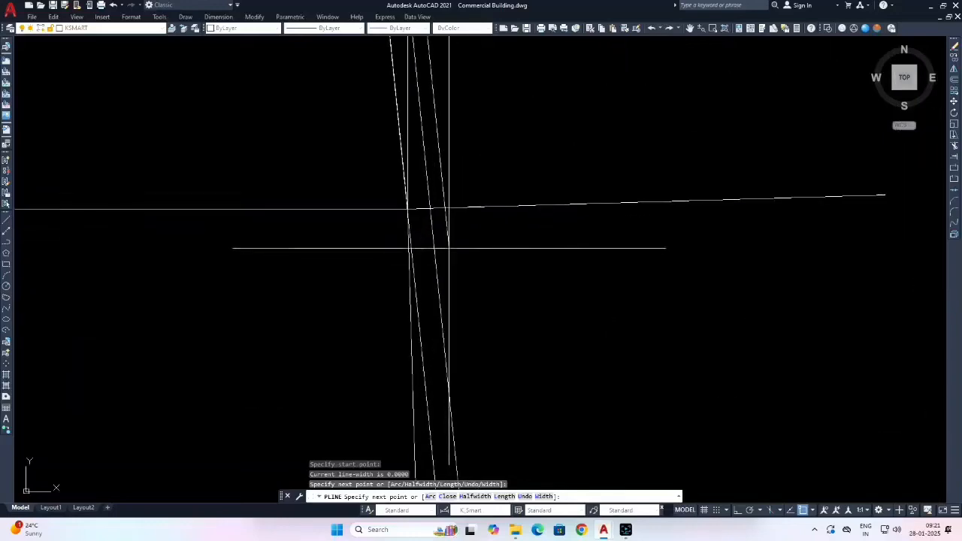
scroll(406, 211, "down", 6)
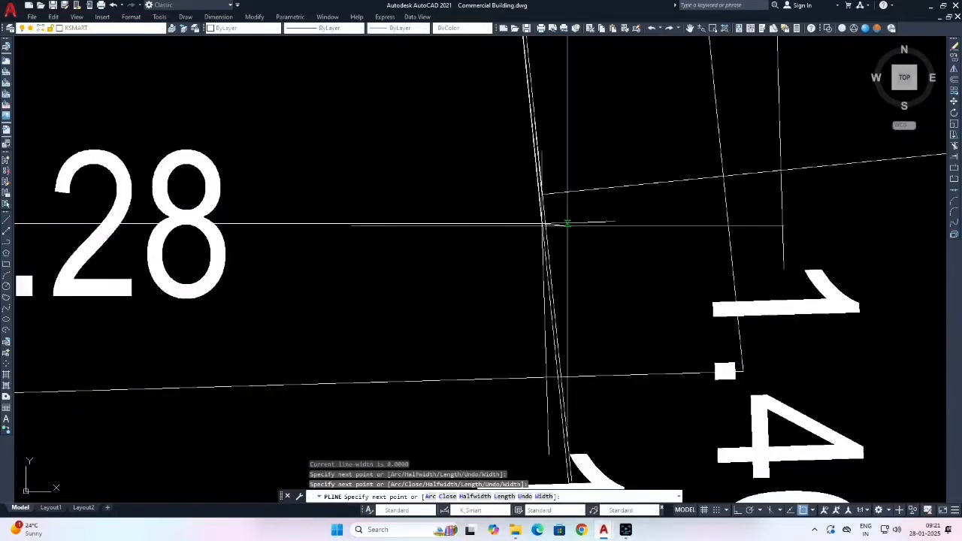
scroll(607, 232, "down", 4)
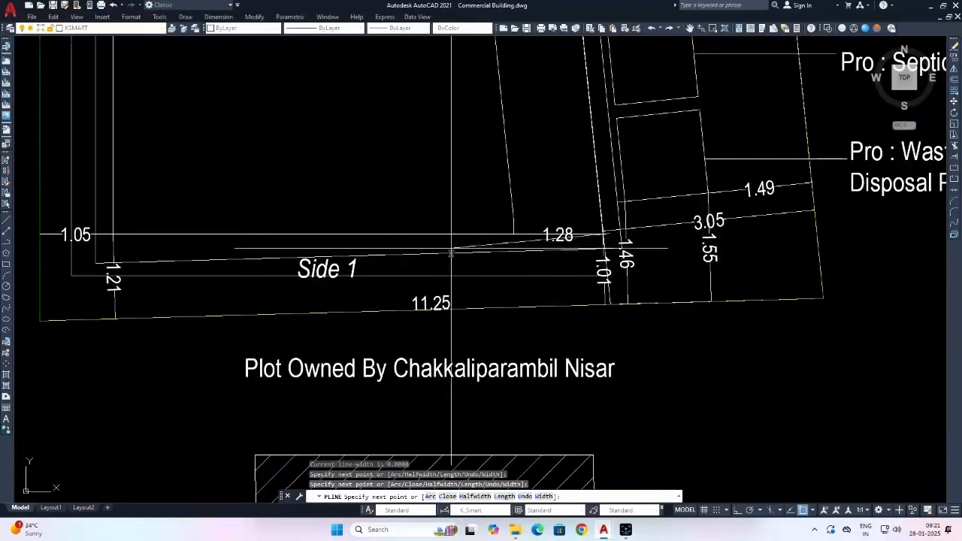
middle_click_drag(263, 251, 419, 255)
scroll(264, 243, "up", 4)
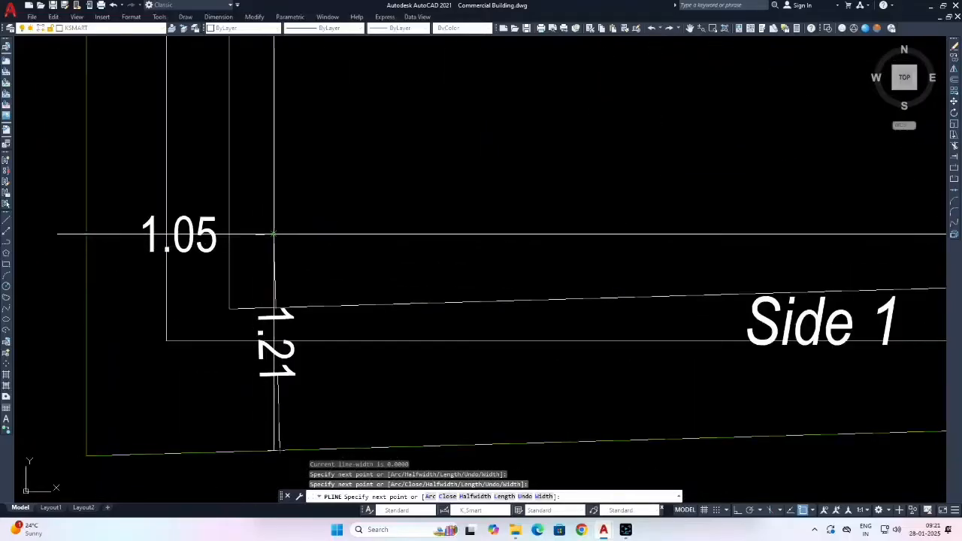
type("c")
key("Return")
key("Escape")
key("Escape")
key("Escape")
Match the BLOCK 01 building footprint layer template onto the closed footprint outline in the site plan.
scroll(480, 248, "down", 15)
middle_click_drag(606, 194, 541, 236)
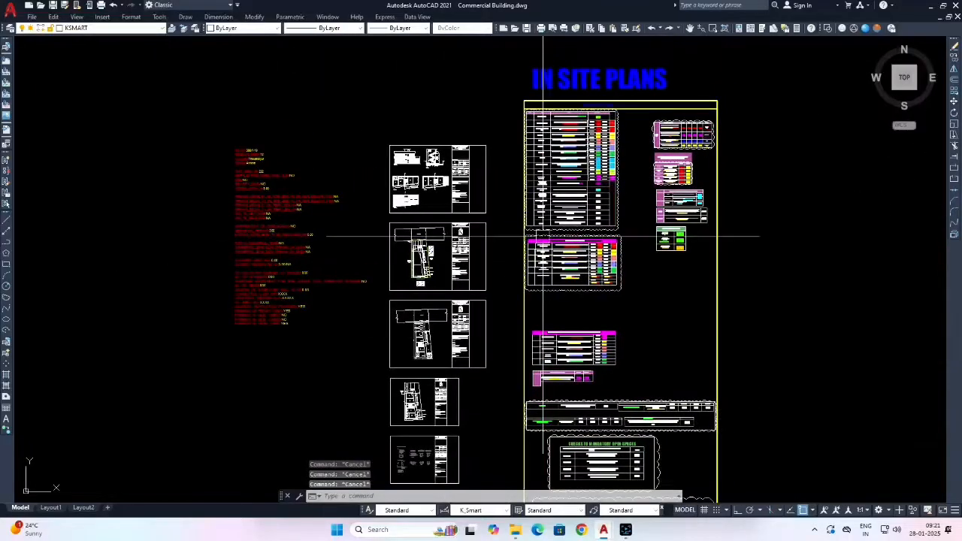
type("ma")
key("Return")
scroll(560, 174, "up", 10)
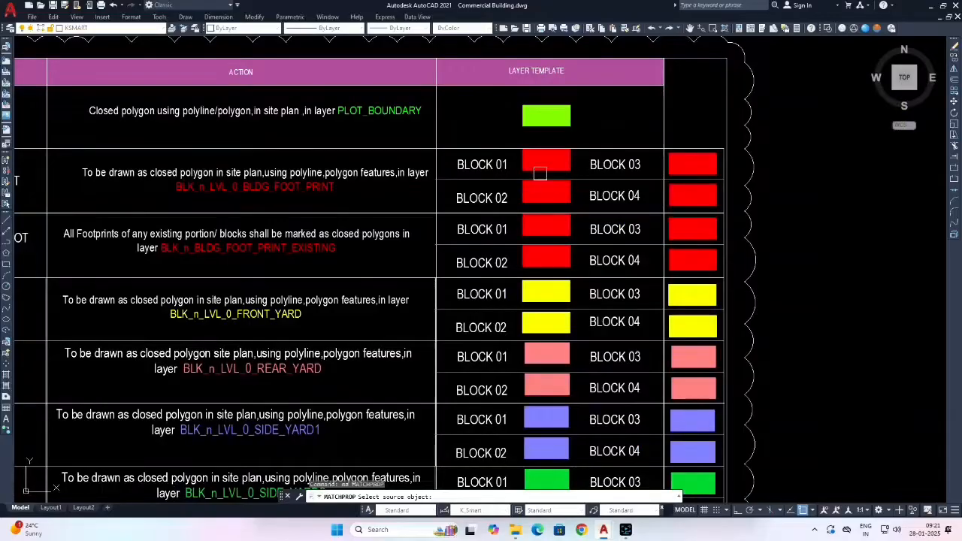
left_click(540, 174)
scroll(526, 188, "down", 10)
scroll(682, 150, "up", 10)
scroll(439, 272, "down", 10)
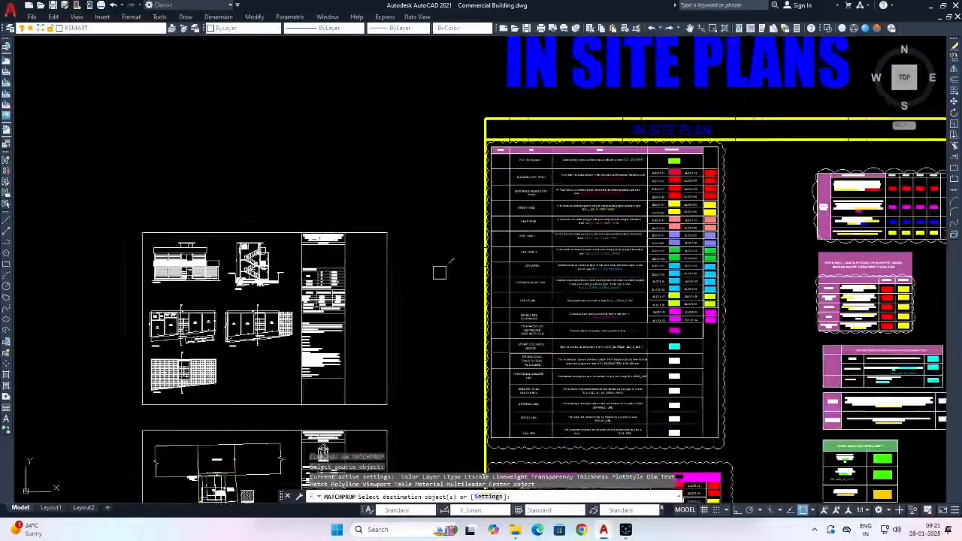
middle_click_drag(236, 426, 425, 264)
scroll(404, 308, "up", 10)
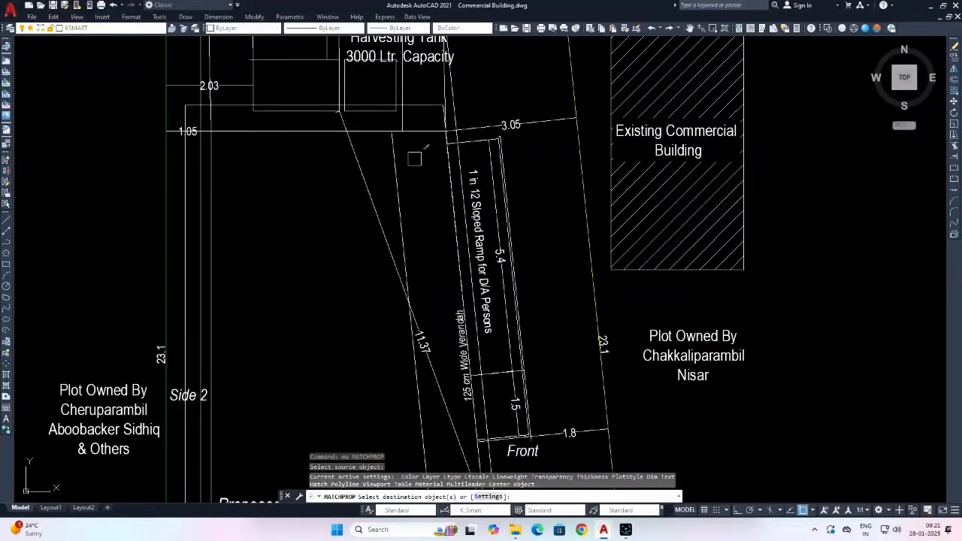
left_click(423, 134)
scroll(401, 235, "down", 10)
key("Escape")
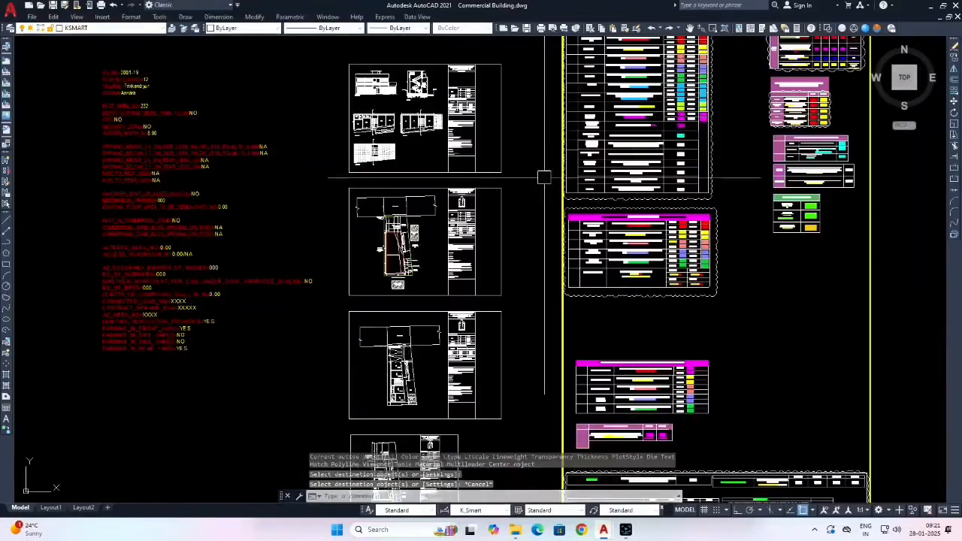
Bring up the yard entries in the In Site Plan layer table and save the drawing.
middle_click_drag(610, 92, 473, 231)
scroll(473, 231, "up", 5)
mouse_move(519, 199)
middle_mouse_down()
mouse_move(515, 255)
mouse_move(499, 248)
mouse_move(520, 209)
middle_mouse_up()
key("Escape")
key("Escape")
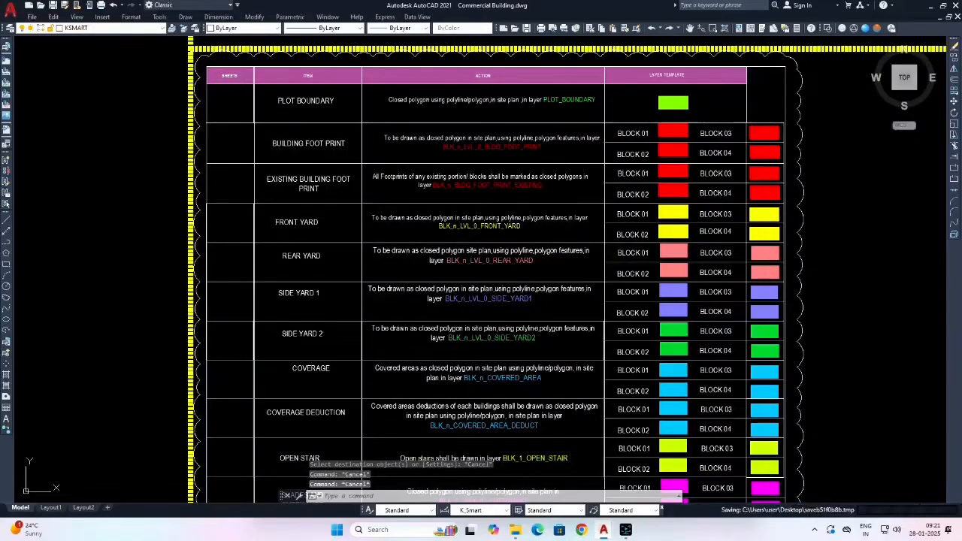
key("ctrl+s")
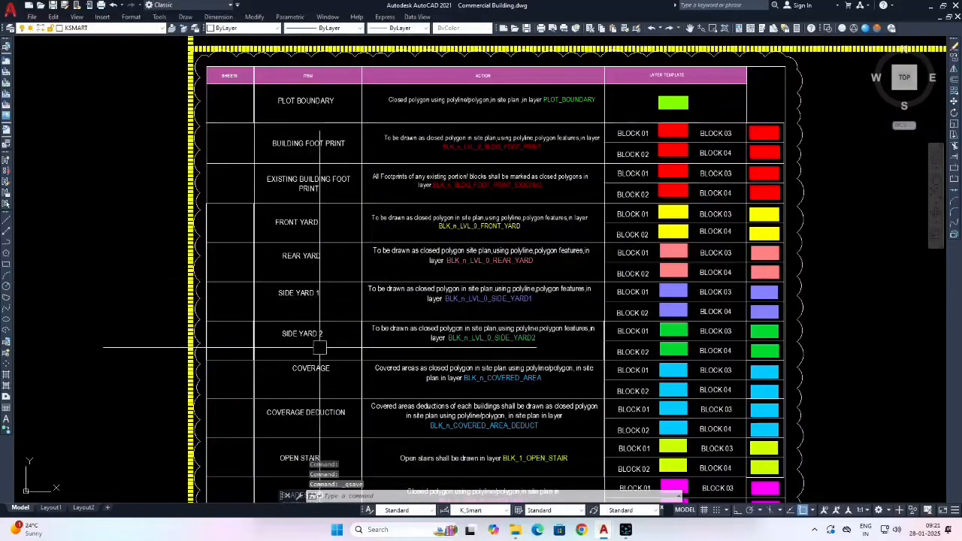
Start the front yard polyline at the footprint's rear corner on the ramp side and run it along the 3.05 dimension to the plot boundary.
scroll(436, 300, "down", 8)
middle_click_drag(441, 305, 539, 212)
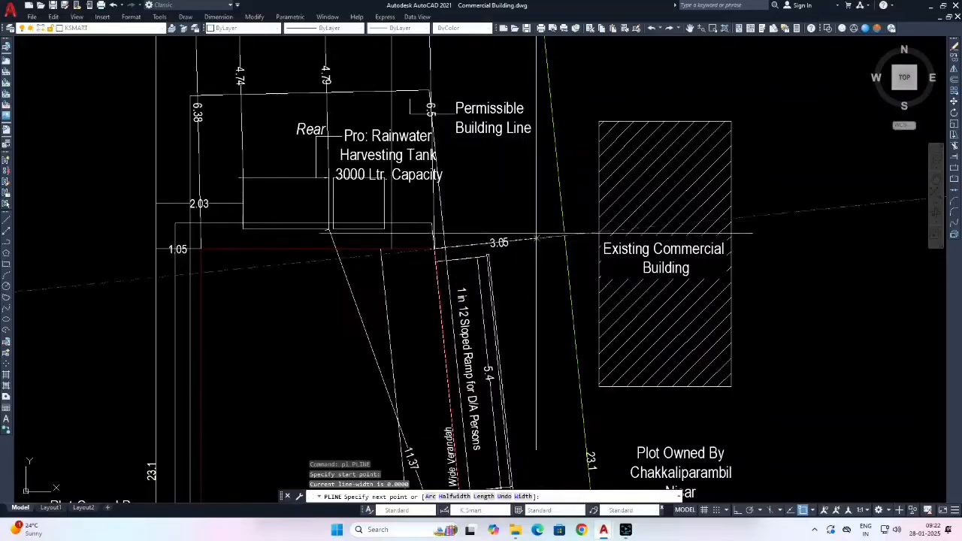
scroll(536, 236, "up", 2)
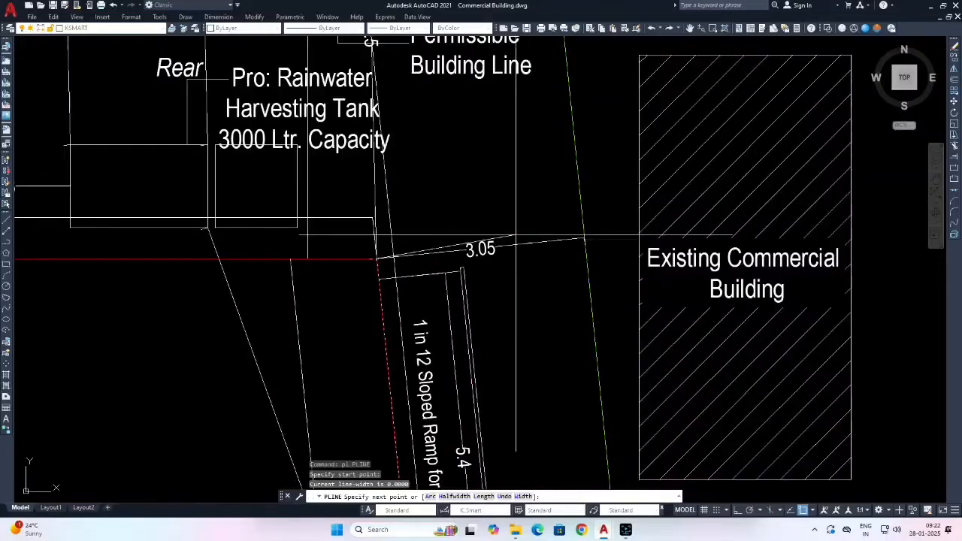
left_click(585, 239)
scroll(556, 300, "down", 5)
scroll(533, 345, "up", 5)
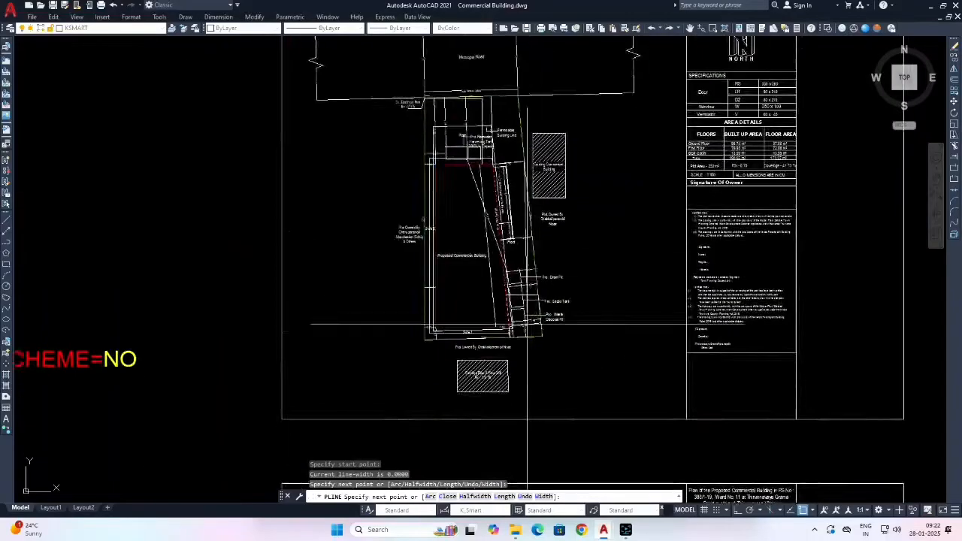
Continue the front yard polyline to the boundary end of the 3.05 dimension near Side 1, back to the building corner, and close it.
scroll(469, 343, "up", 2)
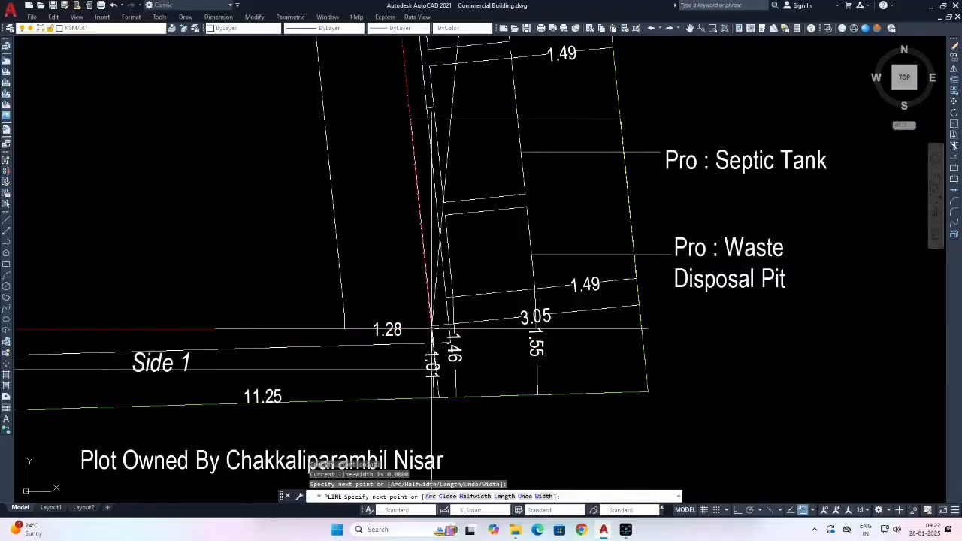
scroll(644, 308, "up", 6)
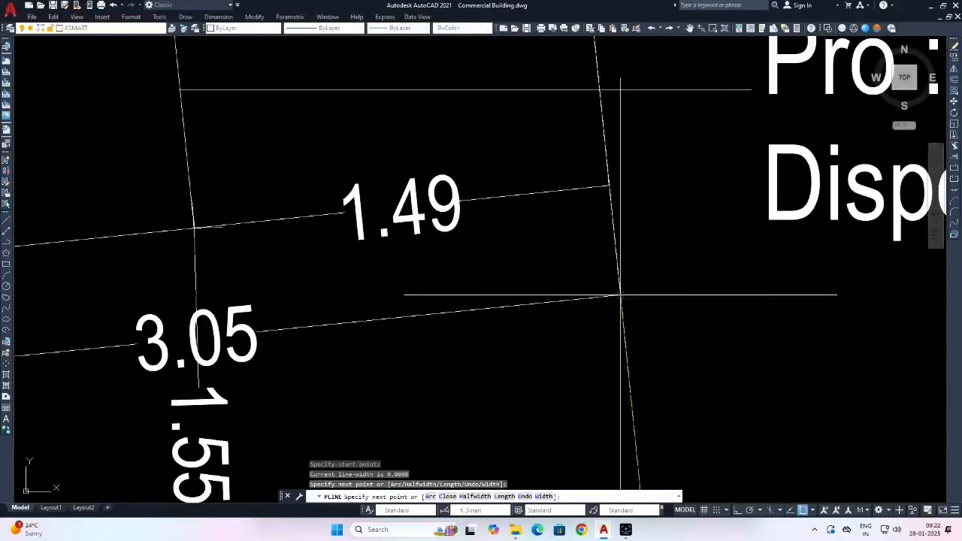
scroll(646, 293, "down", 4)
left_click(621, 297)
scroll(646, 296, "down", 2)
scroll(473, 310, "up", 12)
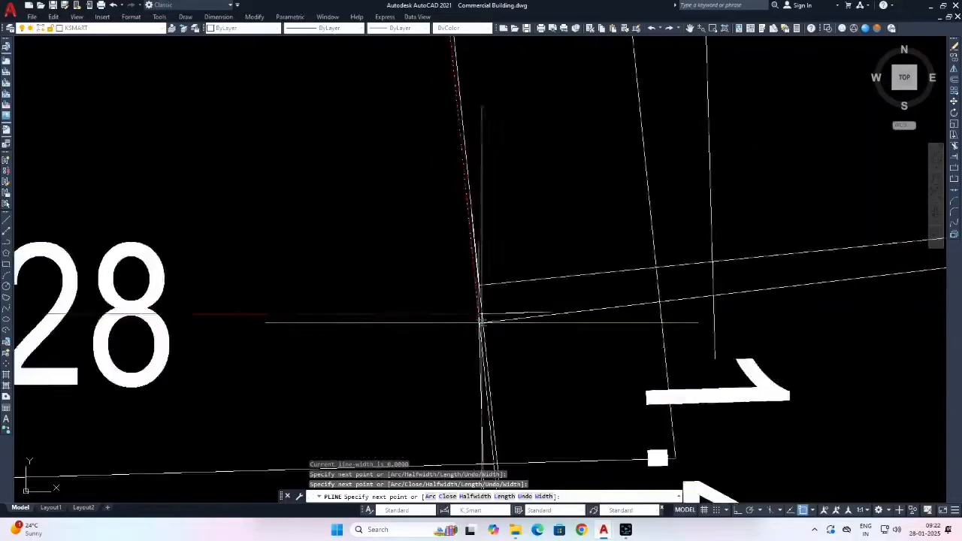
left_click(475, 306)
scroll(449, 309, "down", 2)
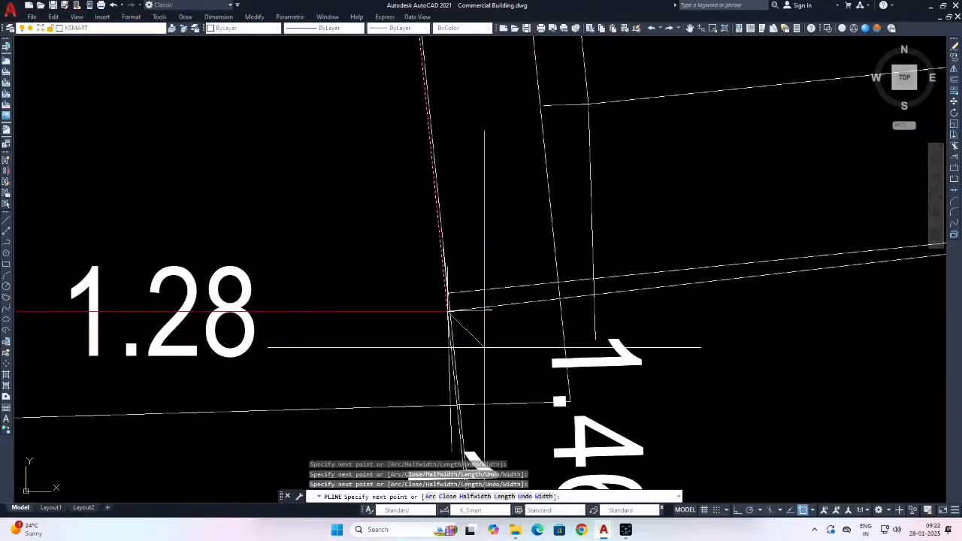
scroll(443, 300, "up", 3)
type("c")
key("Return")
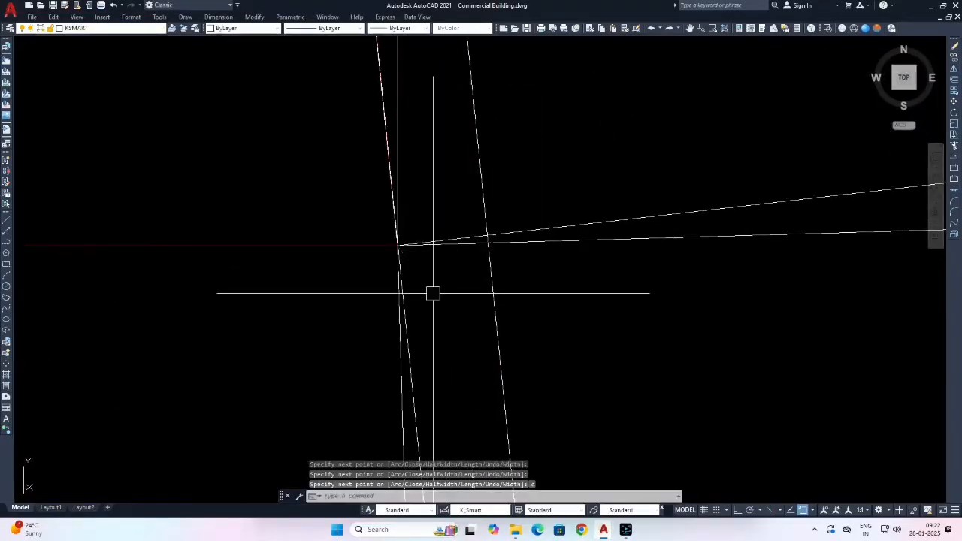
Start the rear yard polyline at the footprint's rear corner beside the 1.05 dimension and run it along the 6.38 dimension to the road-side boundary.
scroll(414, 258, "down", 5)
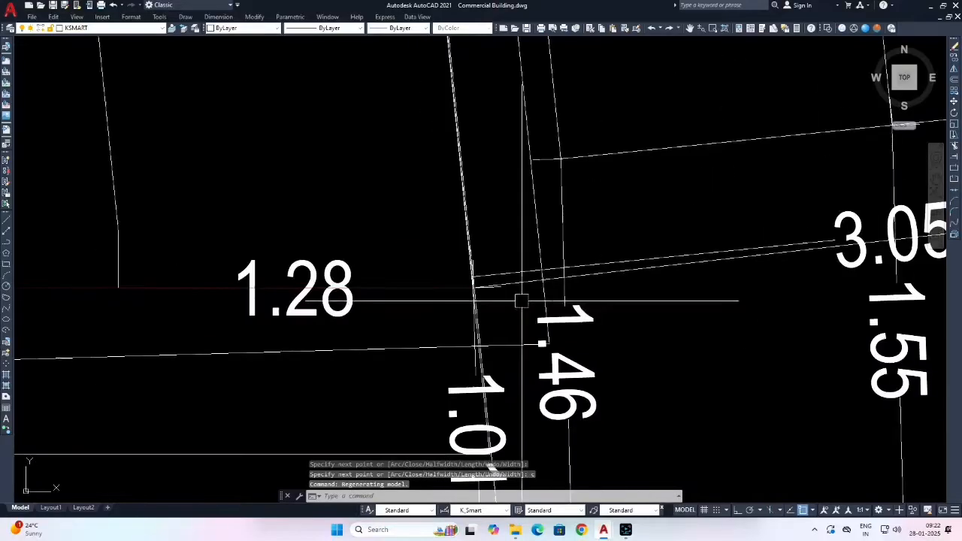
scroll(526, 302, "down", 5)
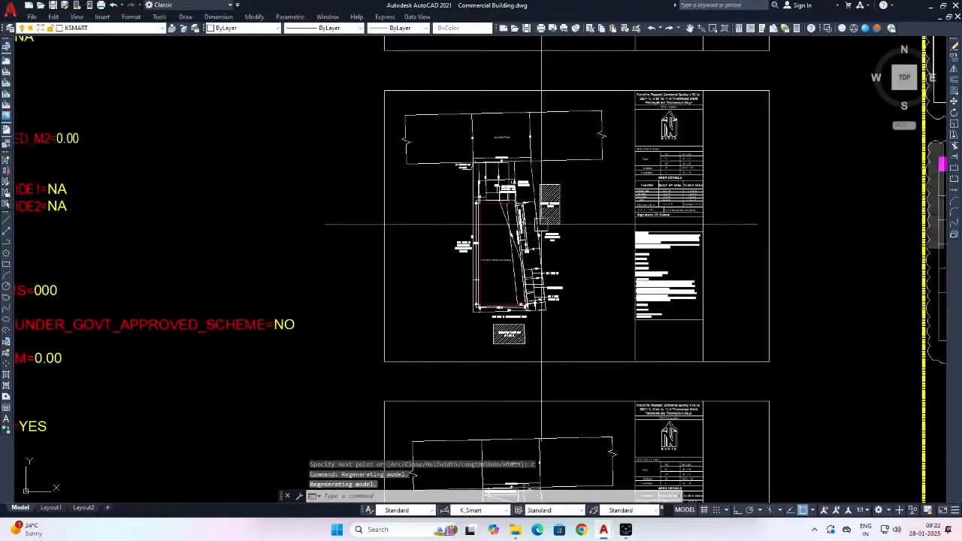
scroll(520, 145, "up", 10)
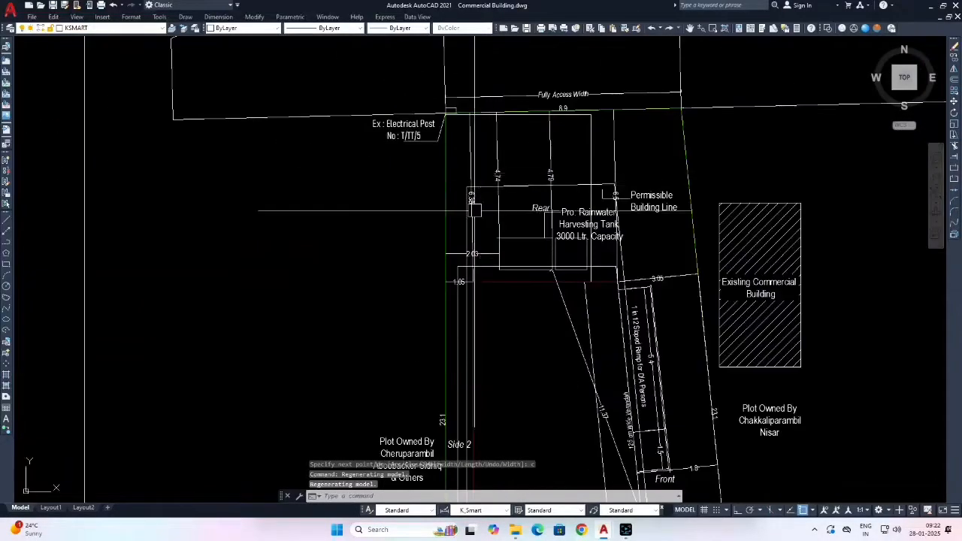
key("Return")
left_click(481, 301)
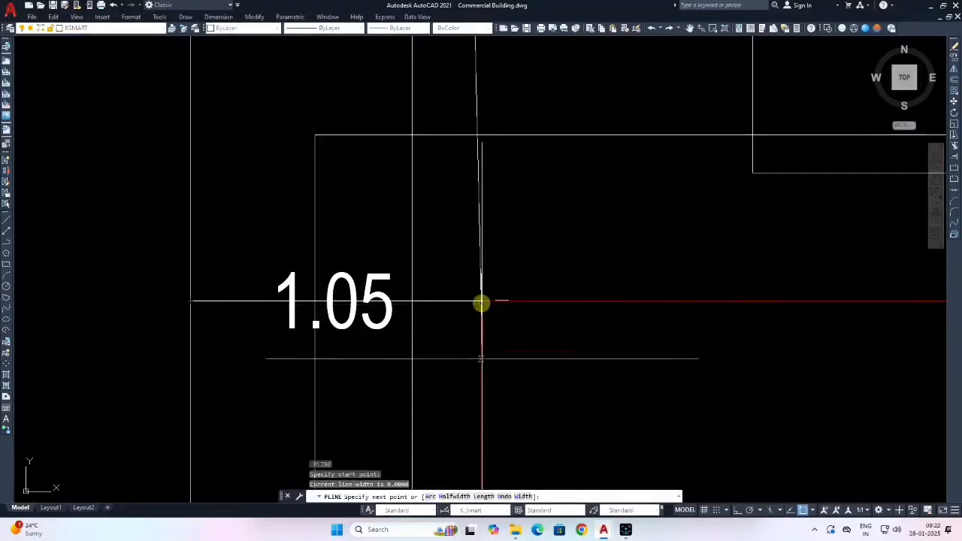
scroll(481, 300, "down", 3)
scroll(470, 177, "up", 4)
scroll(470, 138, "up", 4)
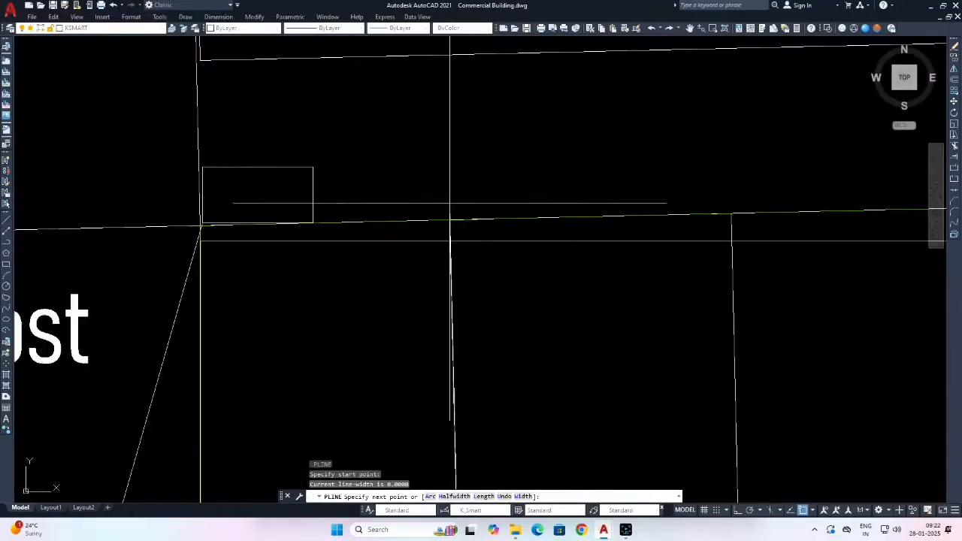
left_click(449, 221)
Continue the rear yard polyline to the boundary end of the 6.5 dimension, down to the footprint's ramp-side rear corner, and close it.
scroll(449, 221, "down", 3)
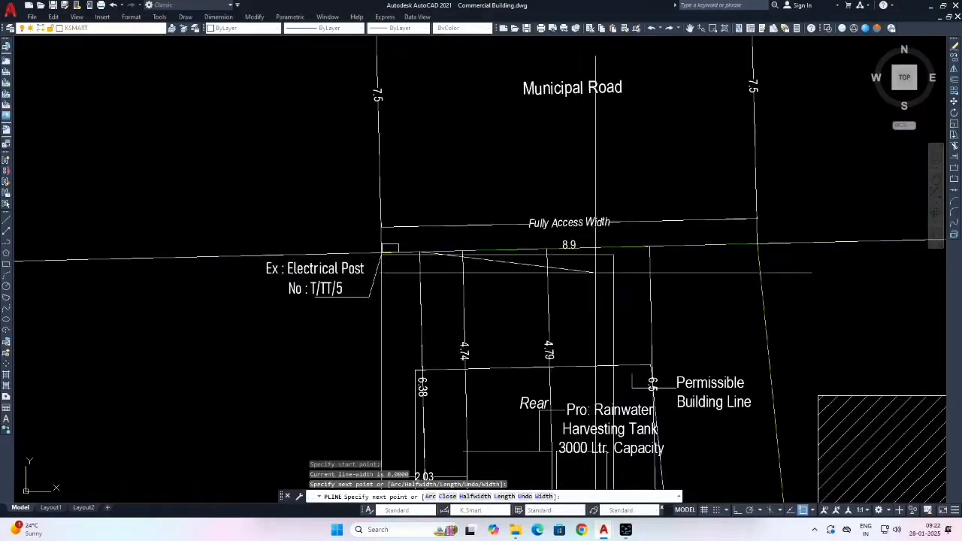
mouse_move(598, 308)
middle_mouse_down()
mouse_move(561, 233)
mouse_move(551, 179)
mouse_move(517, 254)
middle_mouse_up()
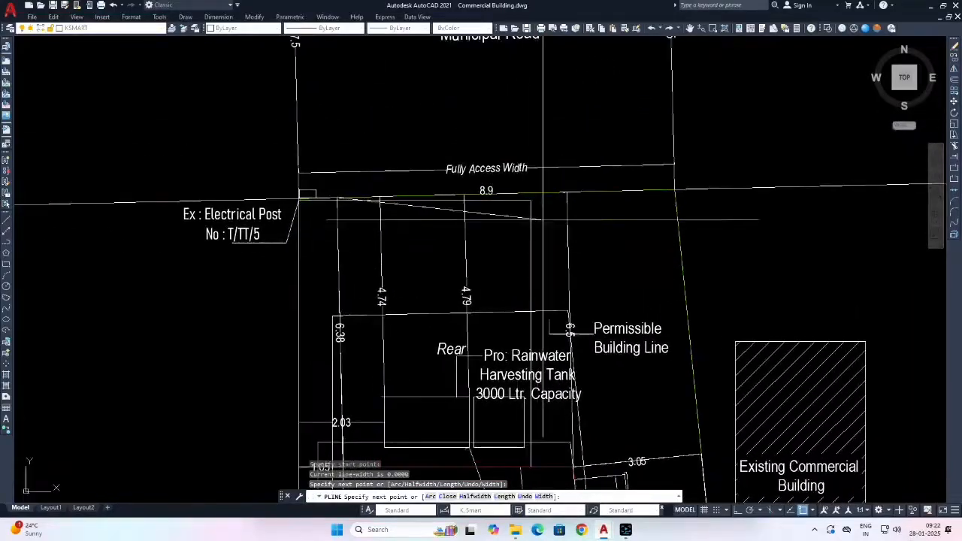
scroll(563, 192, "up", 2)
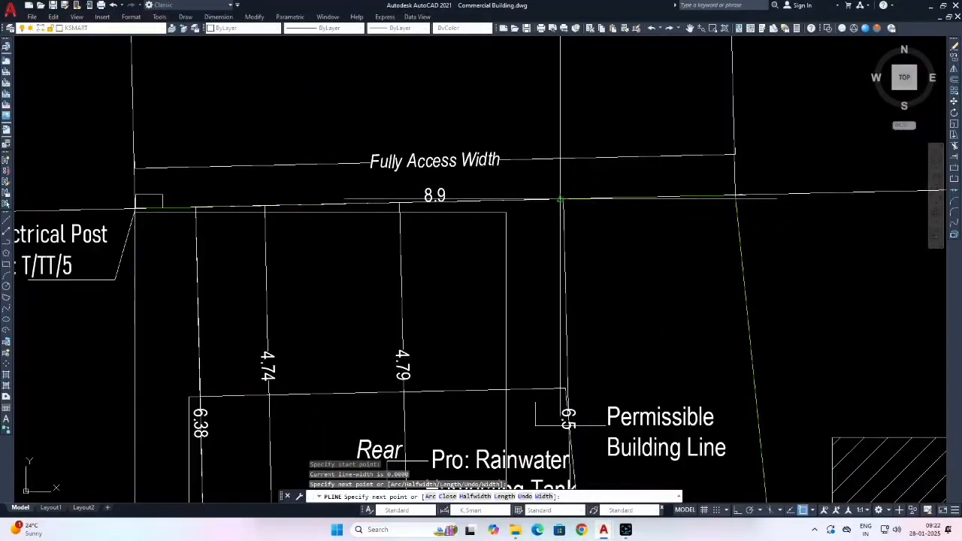
scroll(564, 200, "down", 3)
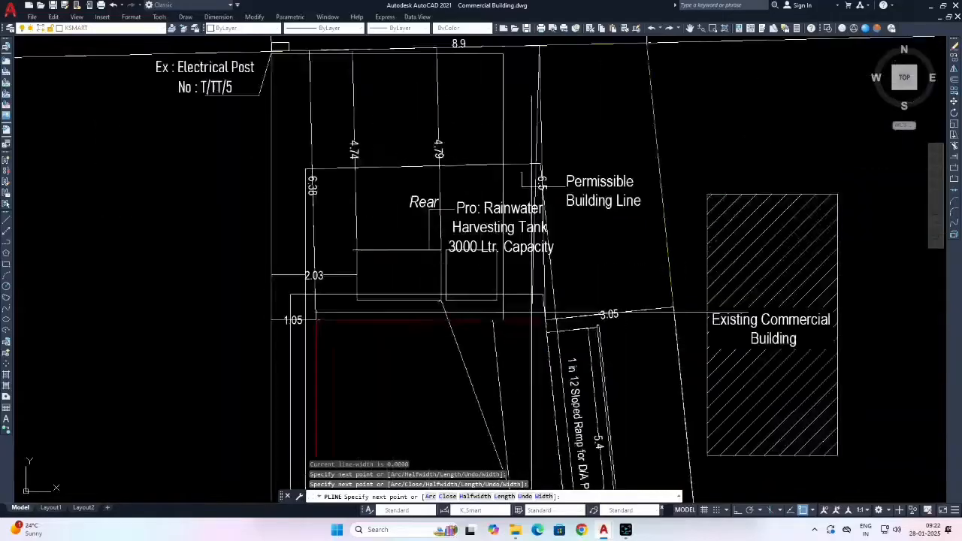
scroll(567, 322, "up", 5)
scroll(582, 320, "up", 2)
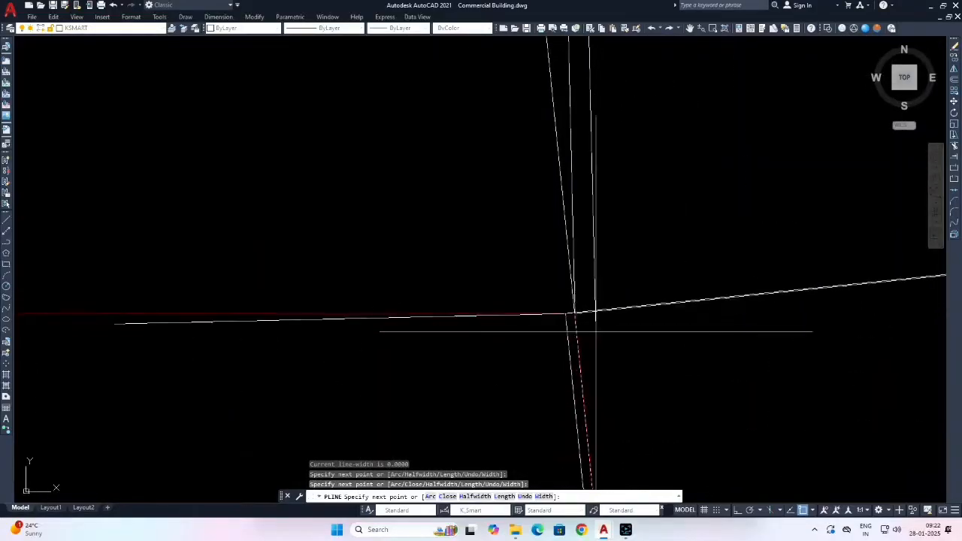
left_click(574, 313)
type("c")
key("Return")
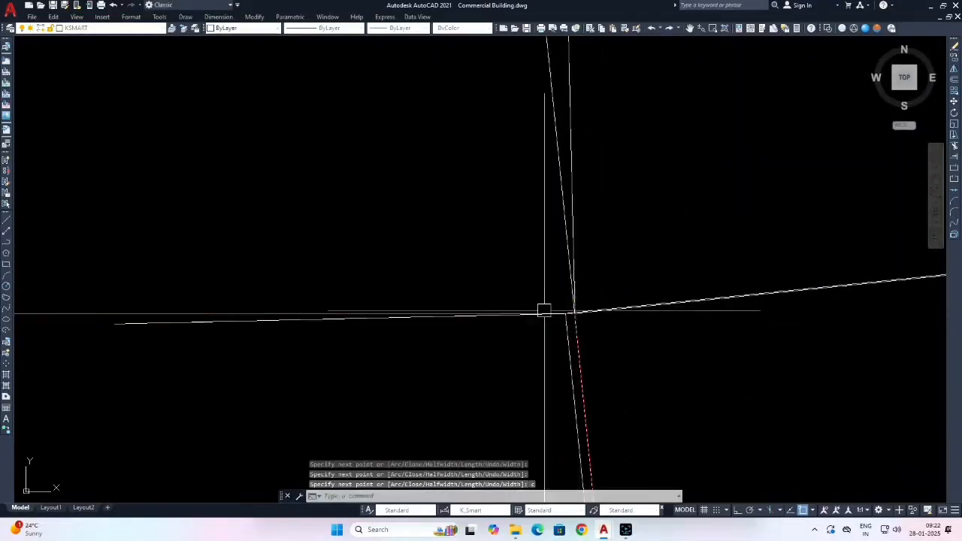
Draw the closed Side 2 yard polyline between the footprint edge and the plot boundary, using both ends of the two 1.05 dimensions.
scroll(507, 280, "down", 8)
scroll(574, 260, "down", 3)
scroll(548, 243, "up", 8)
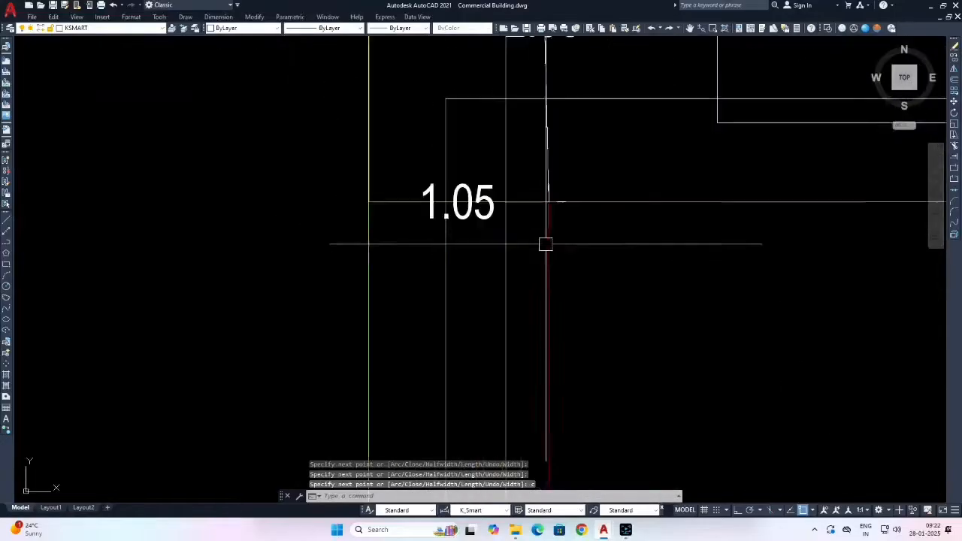
key("Return")
left_click(549, 203)
left_click(369, 203)
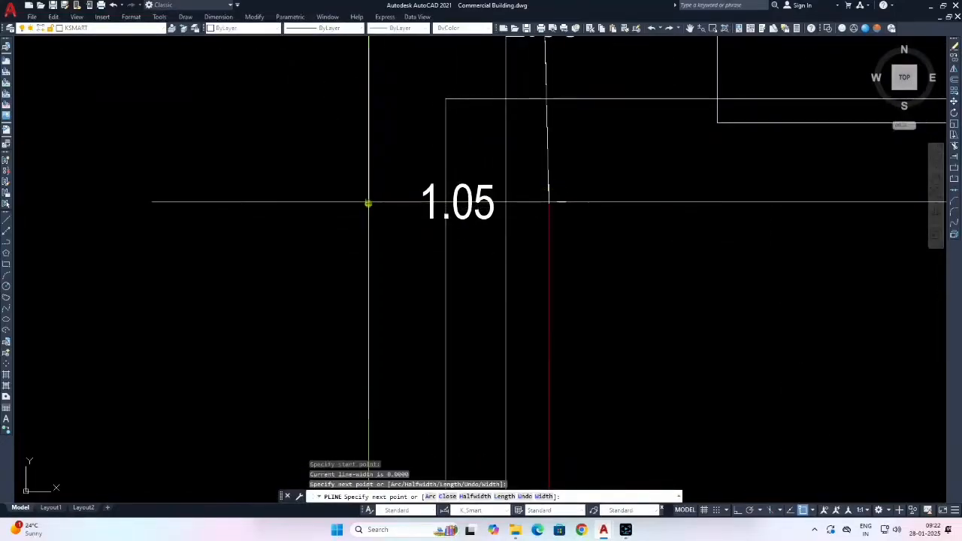
scroll(369, 203, "down", 10)
scroll(439, 299, "up", 10)
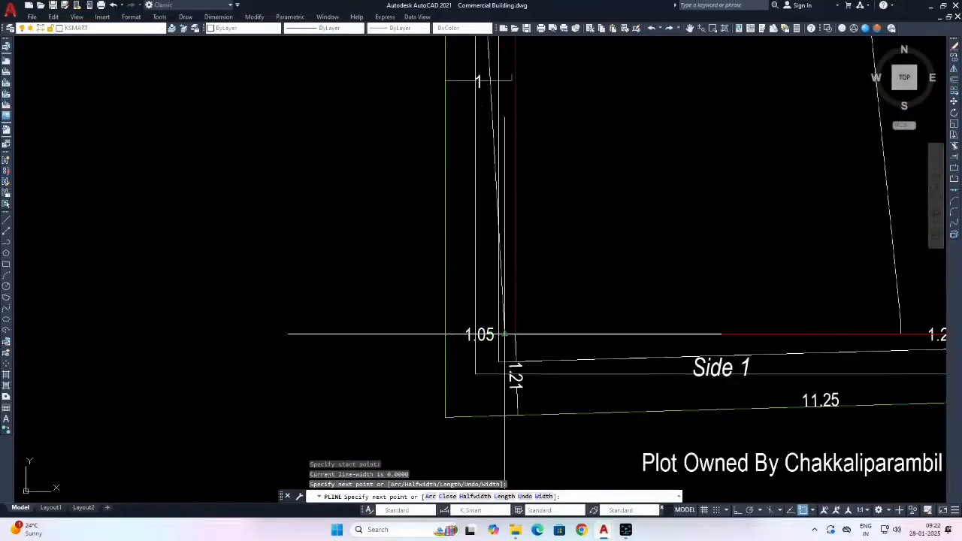
left_click(444, 334)
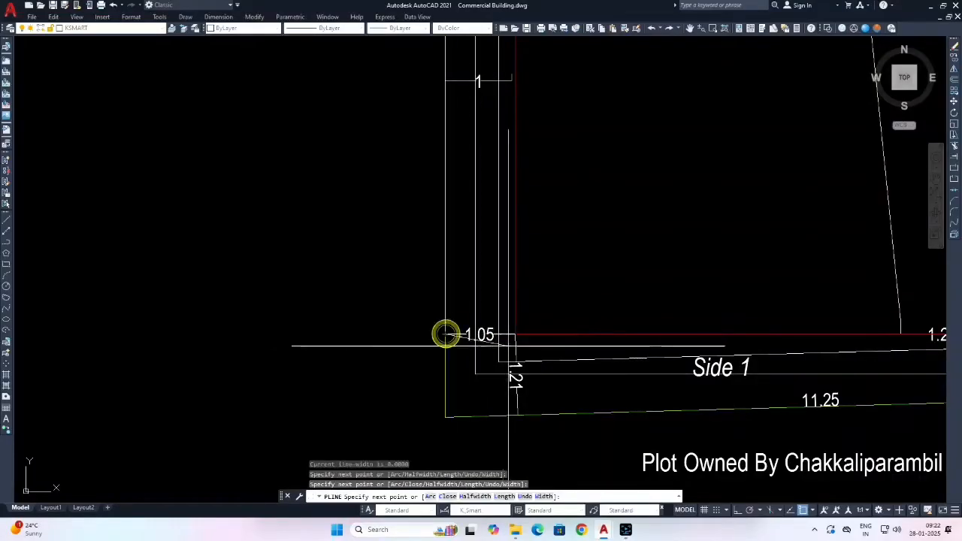
key("Return")
Draw the closed Side 1 yard polyline from the footprint corner along the 1.21 dimension, the plot boundary and the 1.01 dimension to the opposite footprint corner.
key("Return")
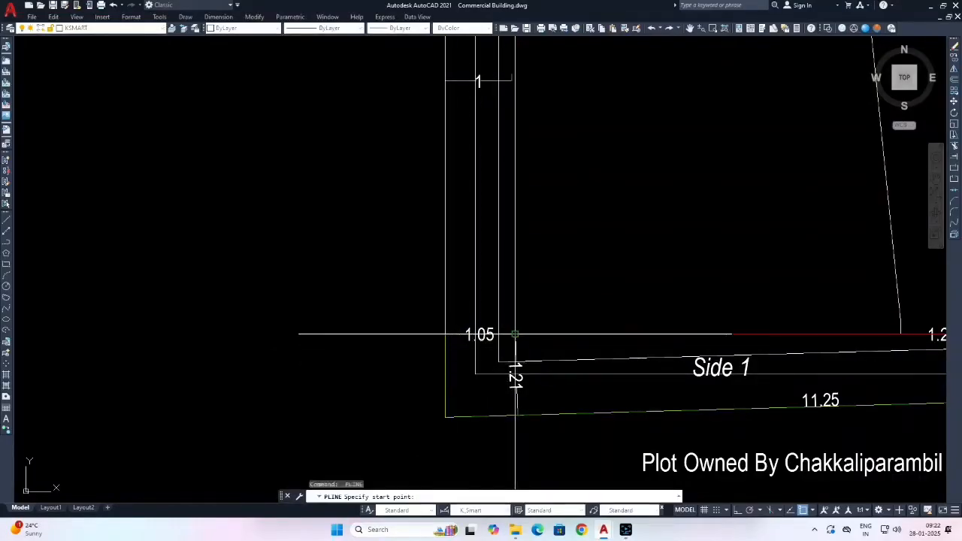
scroll(519, 418, "up", 2)
scroll(463, 358, "down", 5)
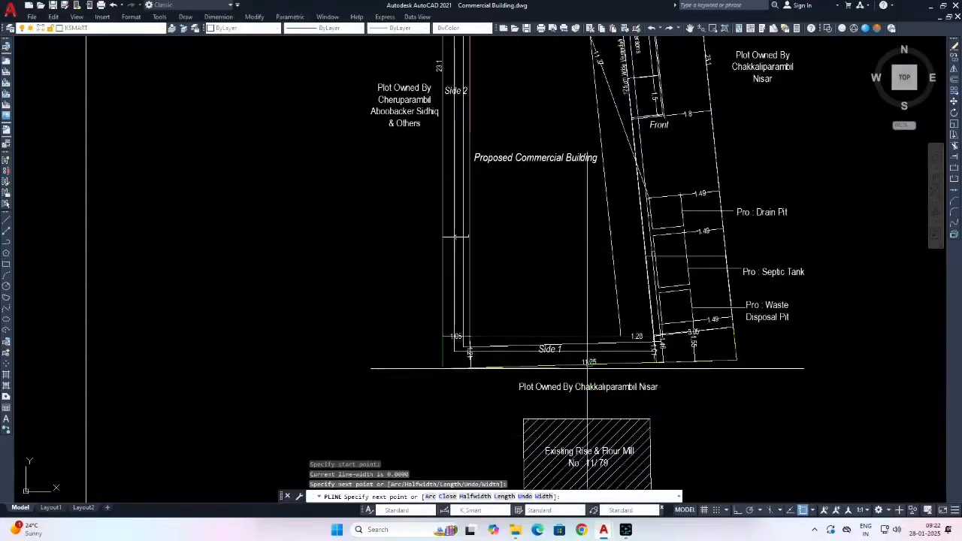
scroll(684, 371, "up", 8)
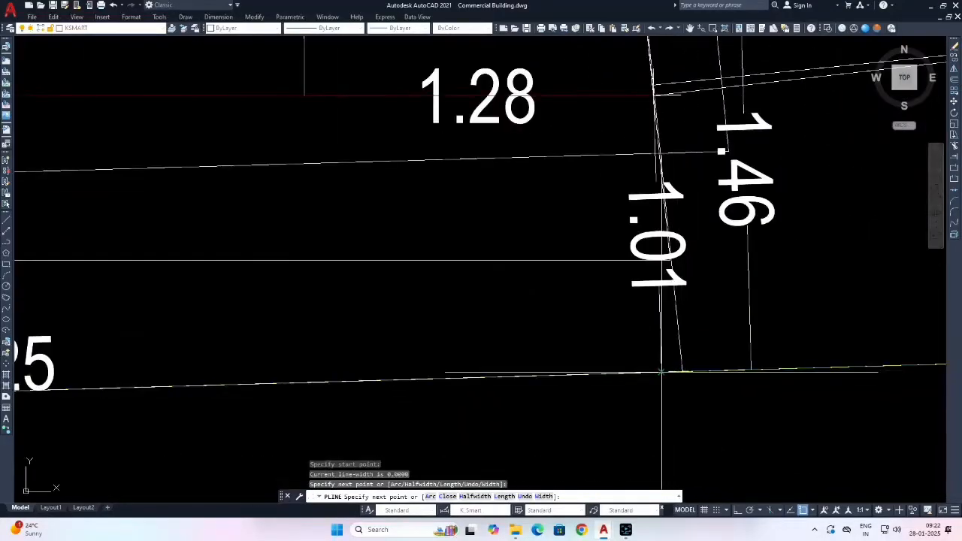
scroll(658, 160, "up", 8)
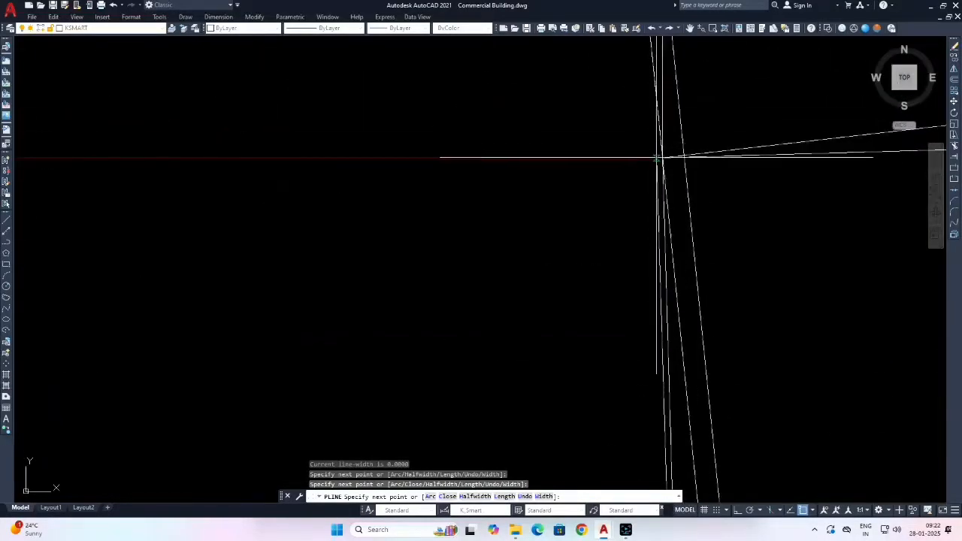
left_click(661, 160)
scroll(661, 159, "down", 8)
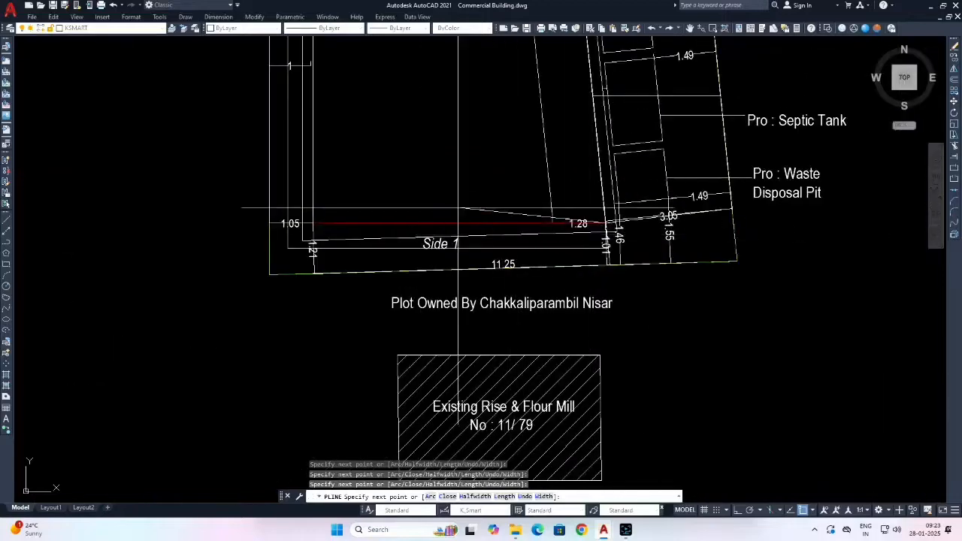
type("c")
key("Return")
Bring up the In Site Plan layer table beside the drawing sheets.
scroll(478, 267, "down", 5)
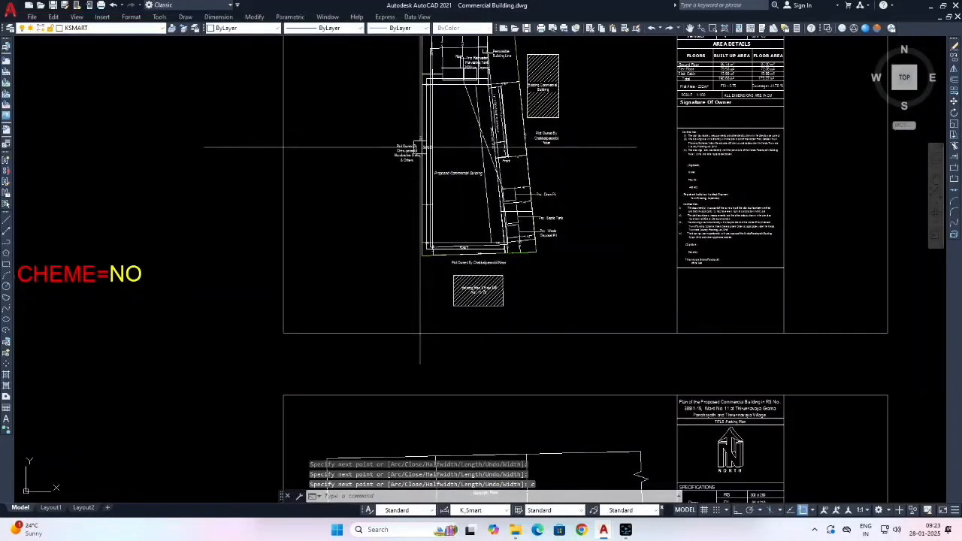
scroll(493, 199, "down", 5)
scroll(494, 199, "down", 3)
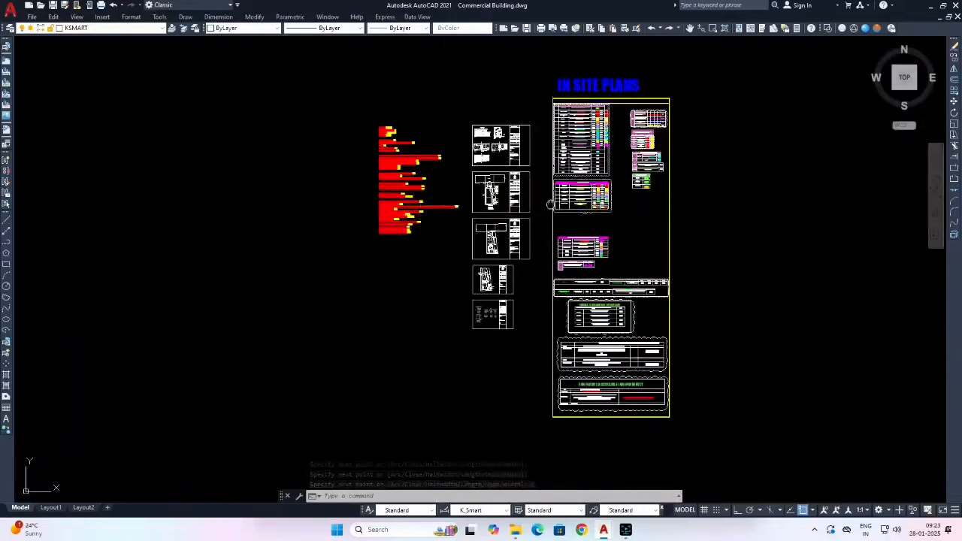
scroll(505, 227, "up", 6)
key("Escape")
type("ma")
key("Return")
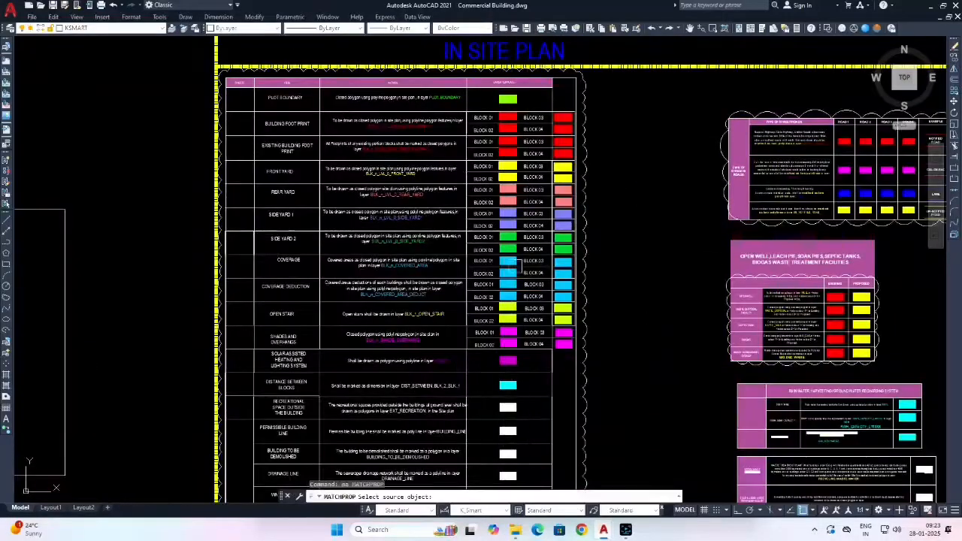
key("Escape")
Copy the BLOCK 01 template rectangles for front yard, rear yard, side yard 1 and side yard 2 to the clipboard.
scroll(440, 248, "up", 3)
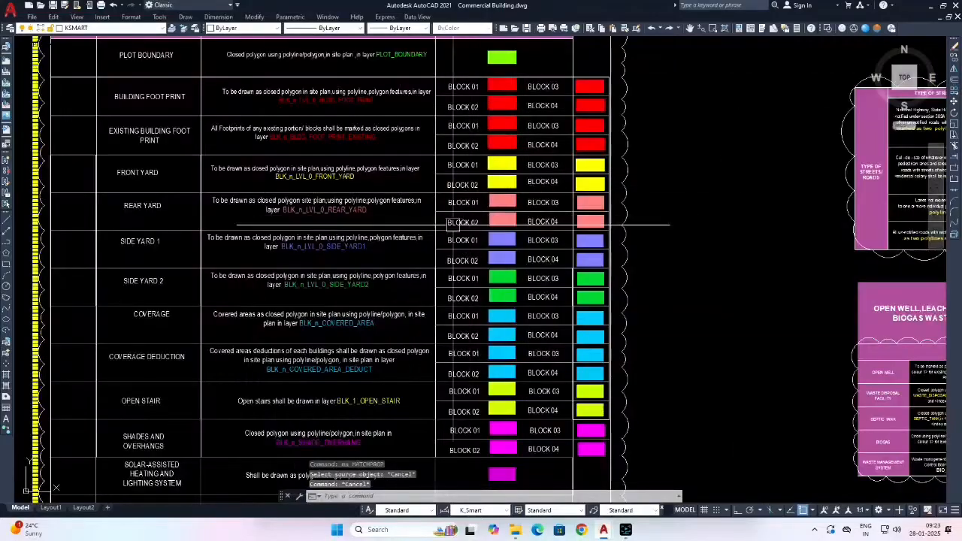
scroll(561, 124, "up", 4)
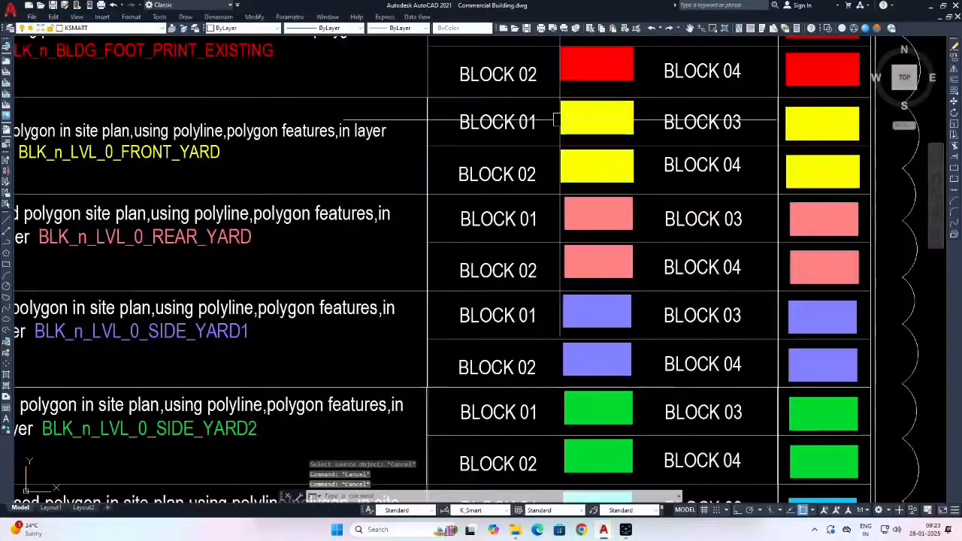
left_click(576, 123)
left_click(563, 217)
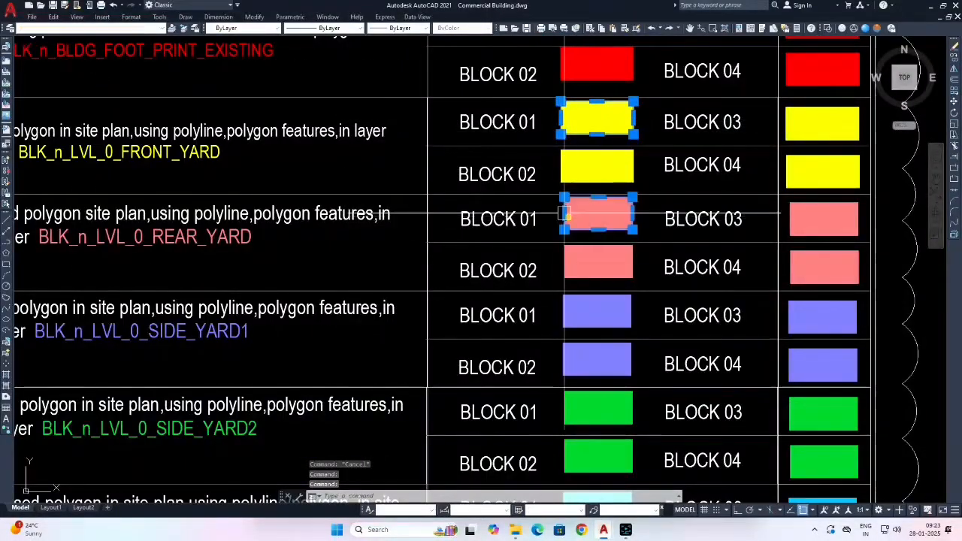
mouse_move(565, 217)
middle_mouse_down()
mouse_move(598, 172)
mouse_move(615, 167)
middle_mouse_up()
scroll(632, 224, "down", 2)
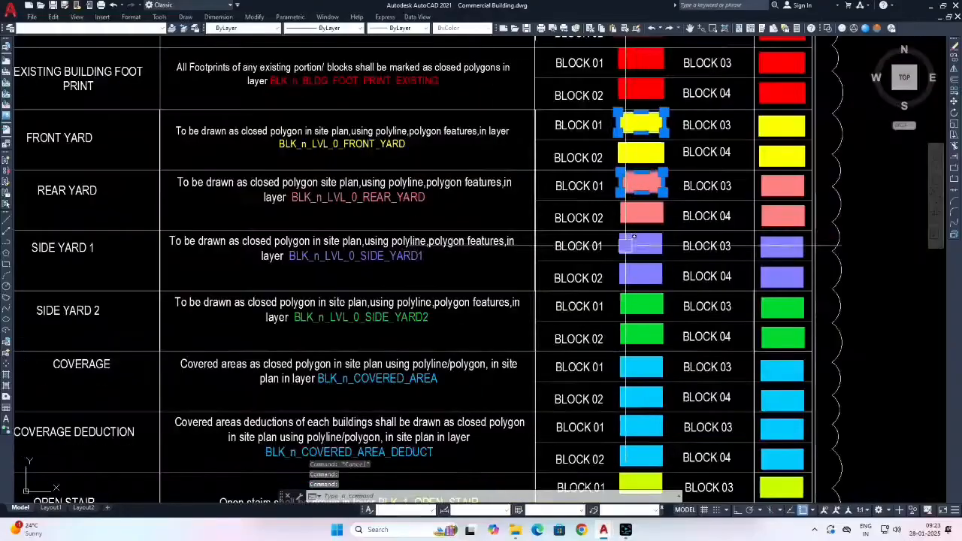
left_click(638, 246)
middle_click_drag(567, 295, 613, 202)
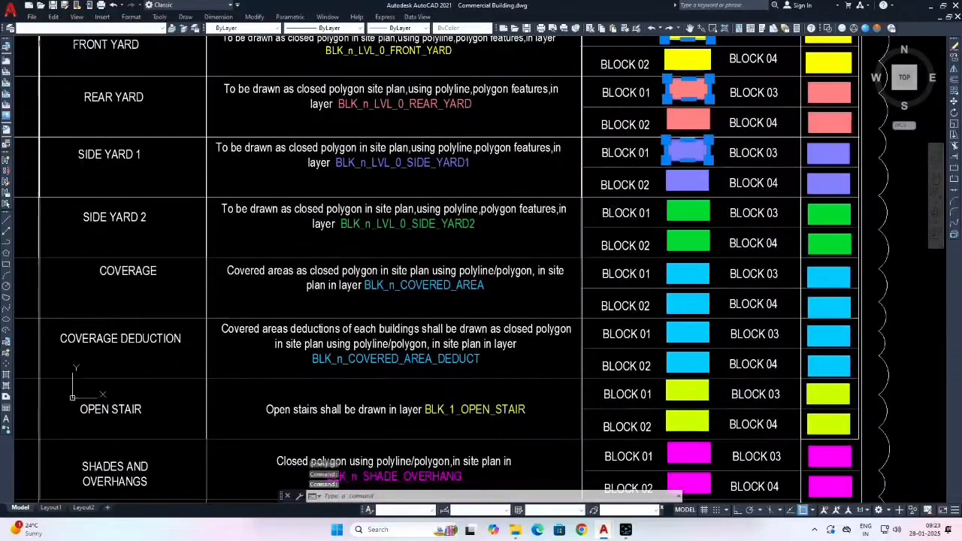
left_click(665, 214)
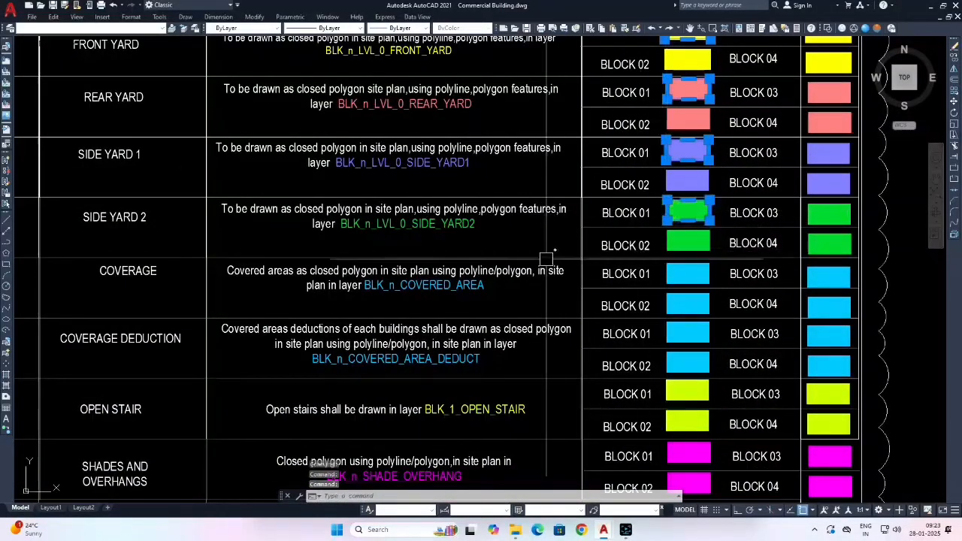
key("ctrl+c")
Paste the four yard template rectangles into the empty area between the site plan and its title block.
scroll(638, 275, "down", 5)
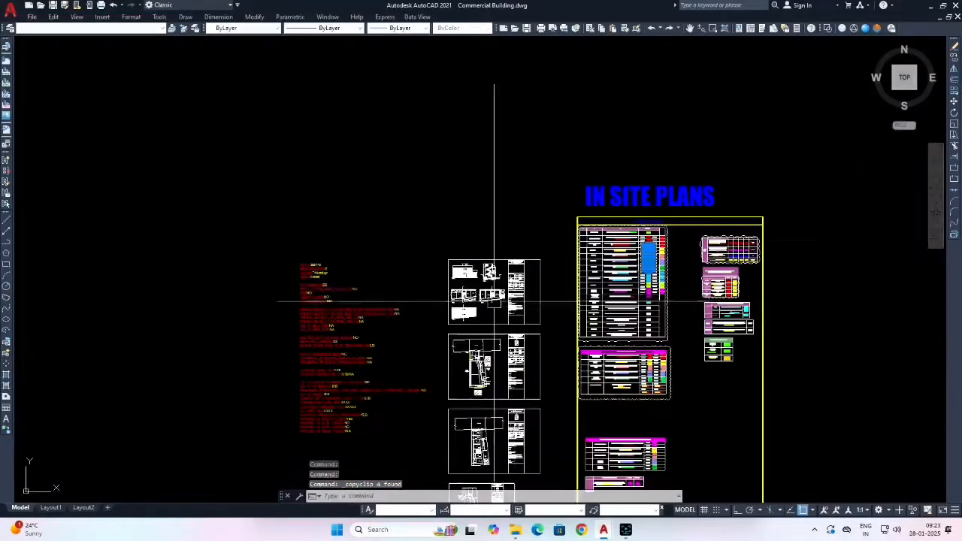
scroll(515, 390, "up", 3)
scroll(515, 391, "up", 2)
key("ctrl+v")
scroll(518, 379, "up", 3)
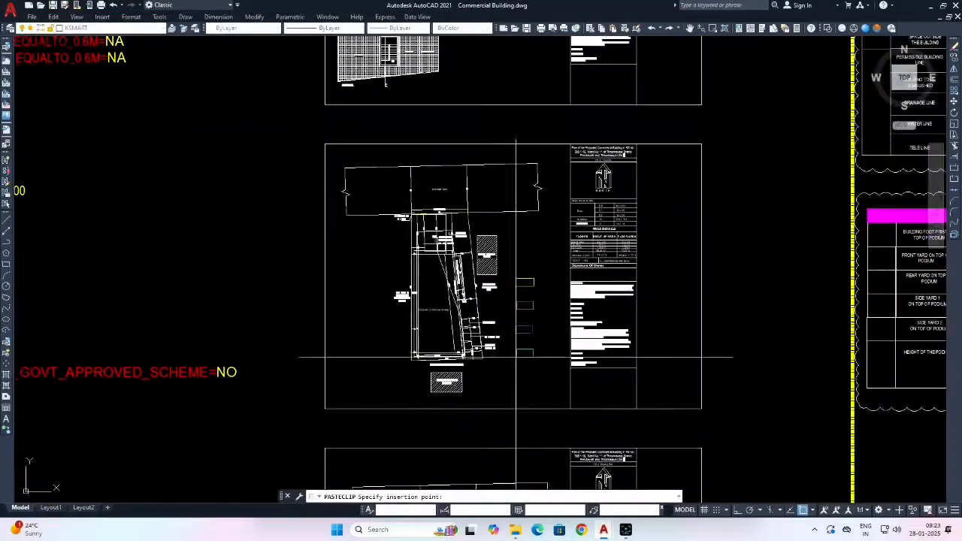
left_click(534, 356)
Match the pasted front yard template's properties onto the front yard polygon and the rear yard template's properties onto the rear yard polygon.
type("ma")
key("Return")
scroll(516, 300, "up", 2)
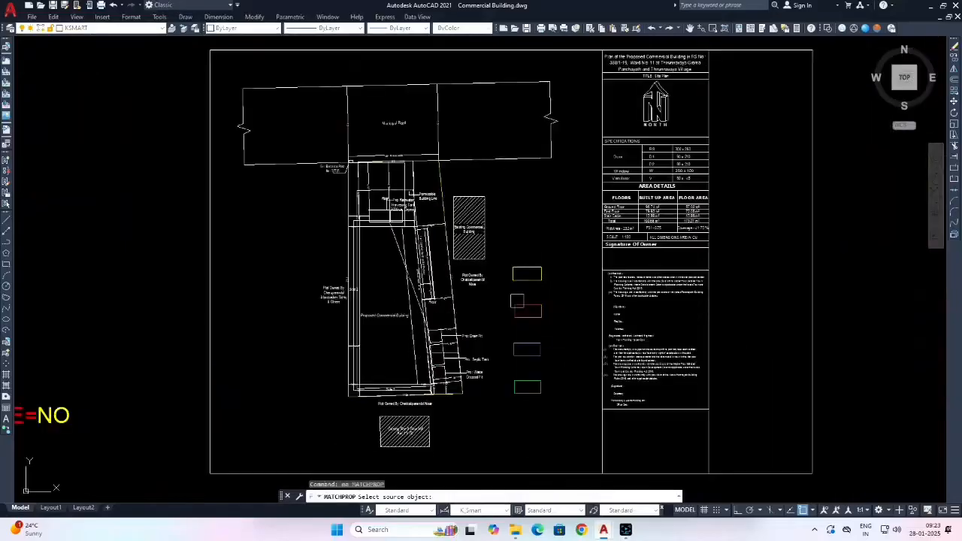
left_click(524, 280)
scroll(462, 277, "up", 2)
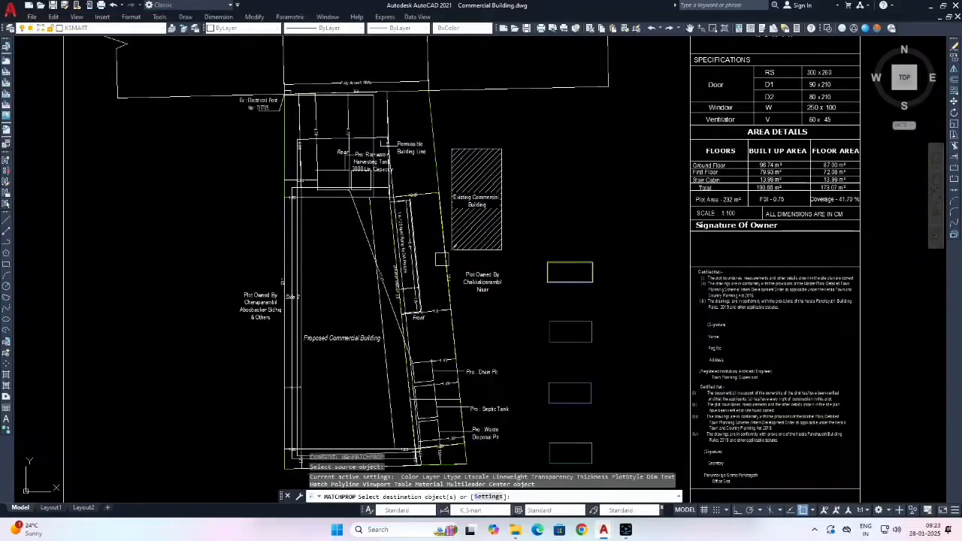
scroll(441, 259, "down", 2)
scroll(598, 346, "up", 2)
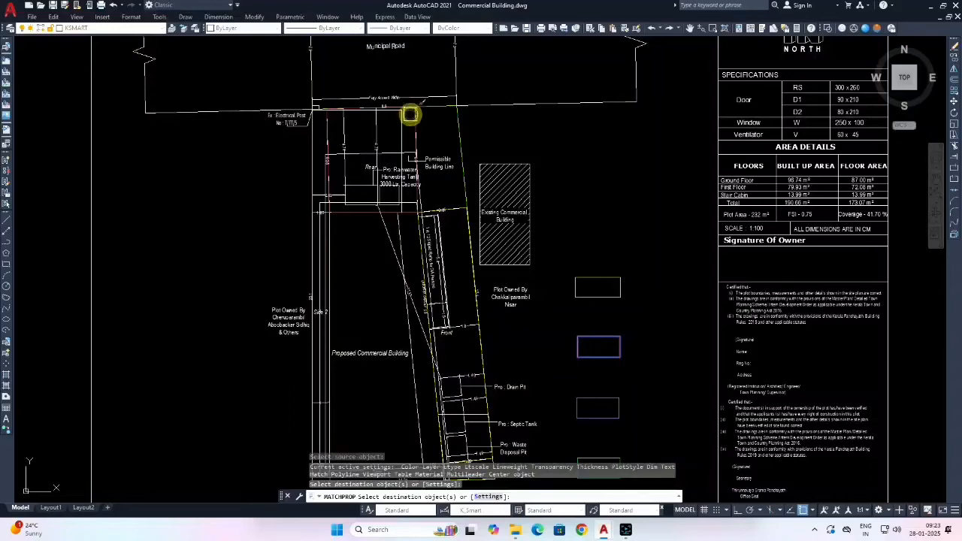
middle_click_drag(605, 396, 603, 265)
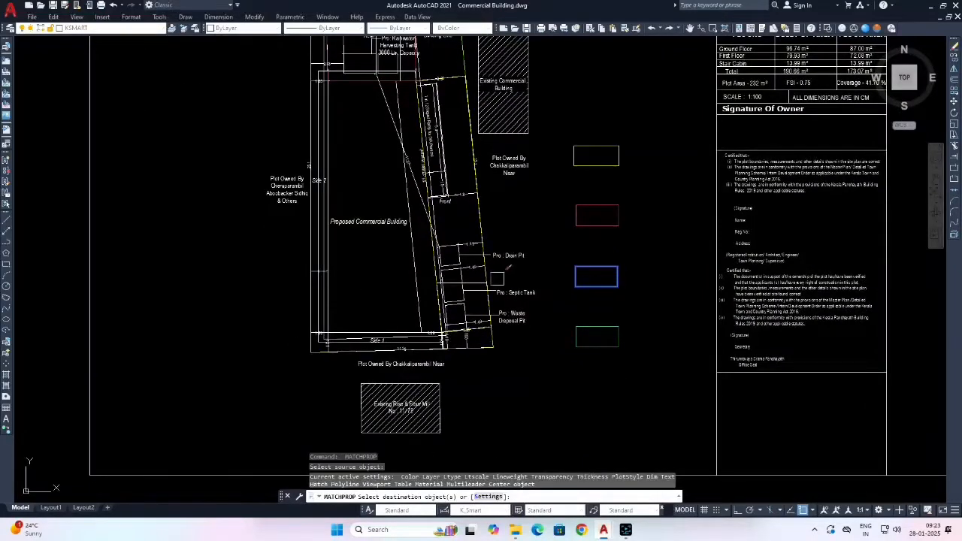
Match the pasted side yard 1 template's properties onto the side yard 1 polygon and the side yard 2 template's onto the side yard 2 polygon.
left_click(342, 351)
left_click(592, 340)
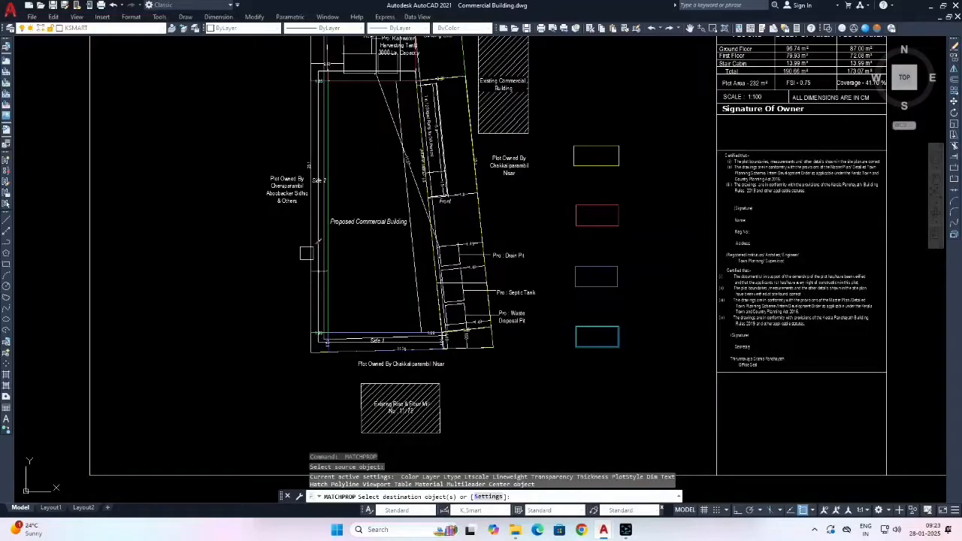
scroll(330, 327, "up", 4)
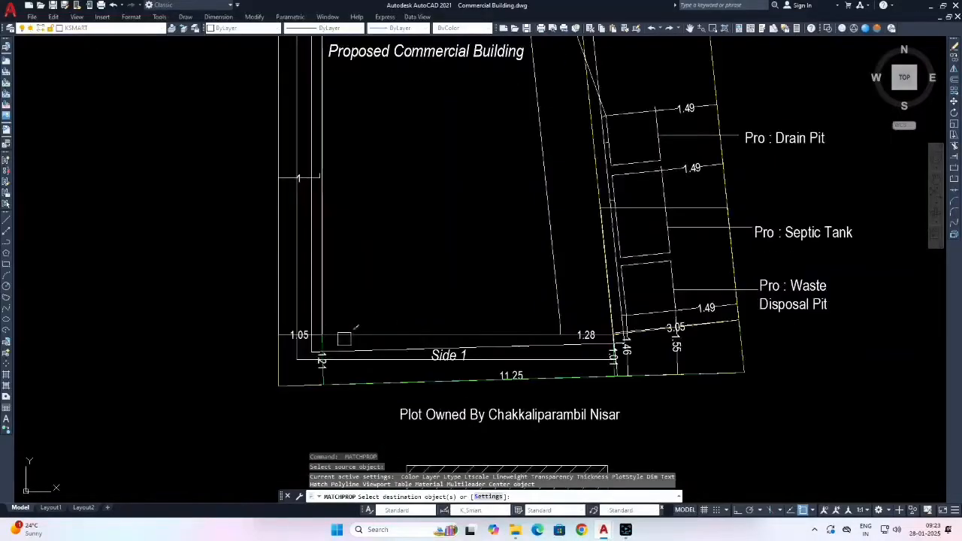
left_click(325, 302)
scroll(326, 302, "down", 6)
key("Escape")
key("Escape")
key("Escape")
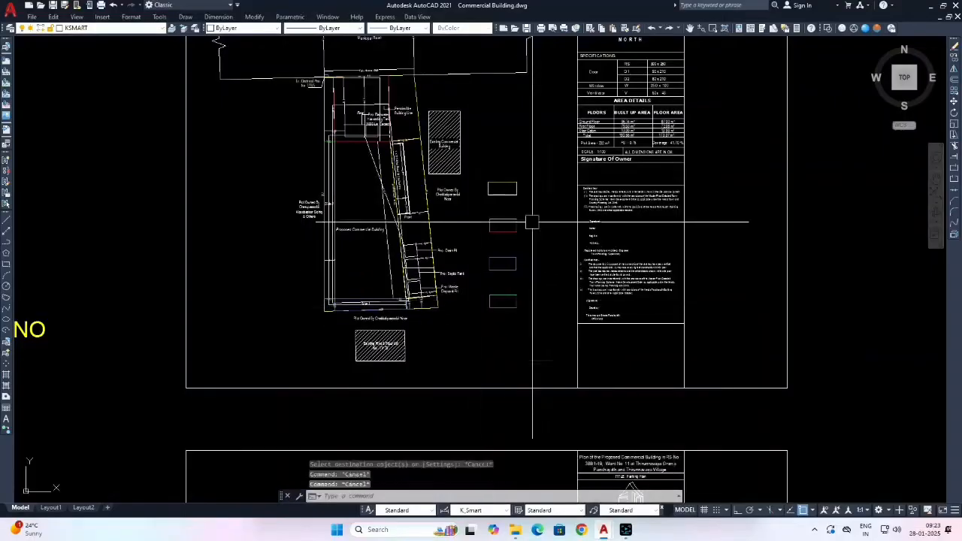
Erase the four pasted yard template rectangles beside the site plan and save the drawing.
left_click(531, 172)
left_click(490, 333)
type("e")
key("Return")
scroll(488, 343, "down", 4)
key("Escape")
scroll(479, 279, "down", 2)
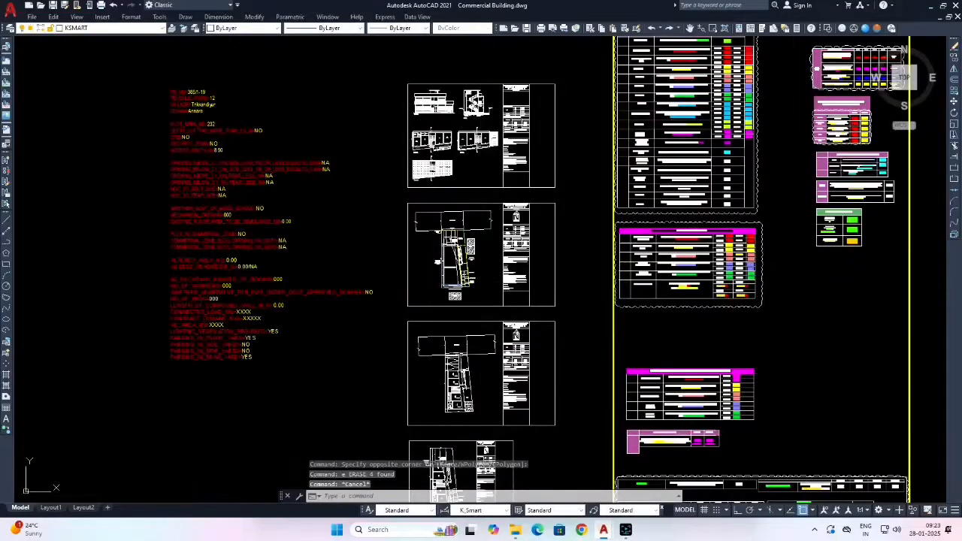
key("ctrl+s")
Examine the coverage, coverage deduction and open stair requirements in the In Site Plan layer table, and save the drawing.
scroll(476, 280, "down", 6)
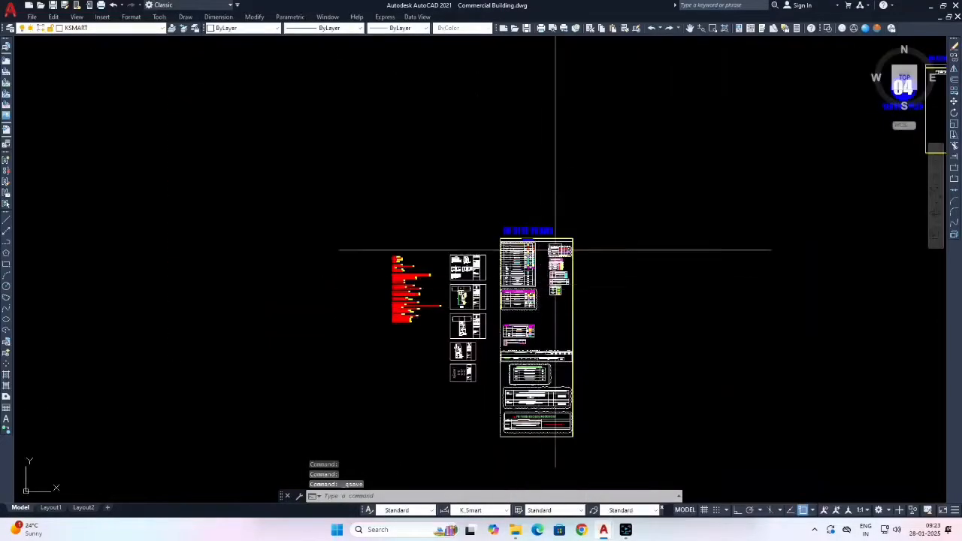
scroll(537, 251, "up", 8)
scroll(358, 375, "up", 2)
mouse_move(358, 375)
middle_mouse_down()
mouse_move(358, 384)
mouse_move(359, 265)
middle_mouse_up()
scroll(360, 203, "up", 2)
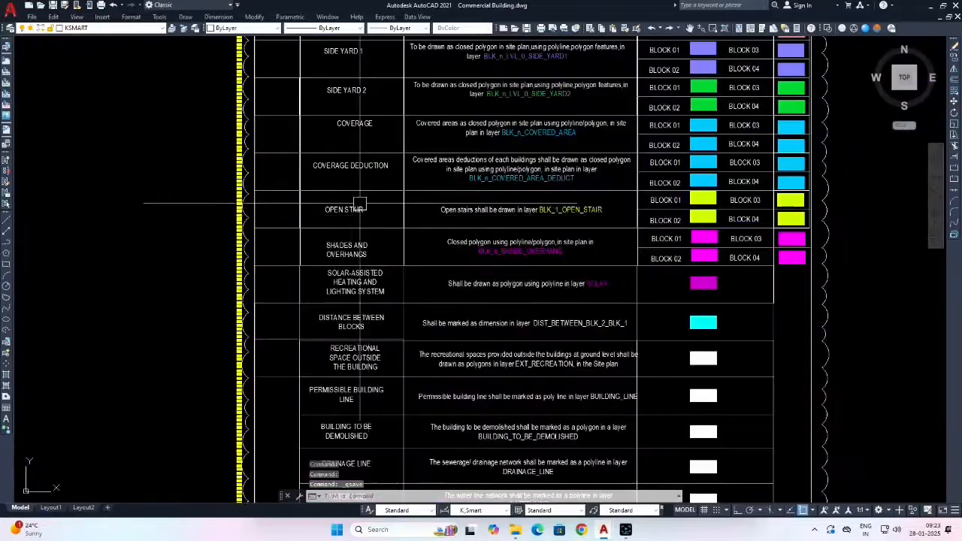
middle_click_drag(413, 166, 398, 225)
middle_click_drag(397, 181, 386, 214)
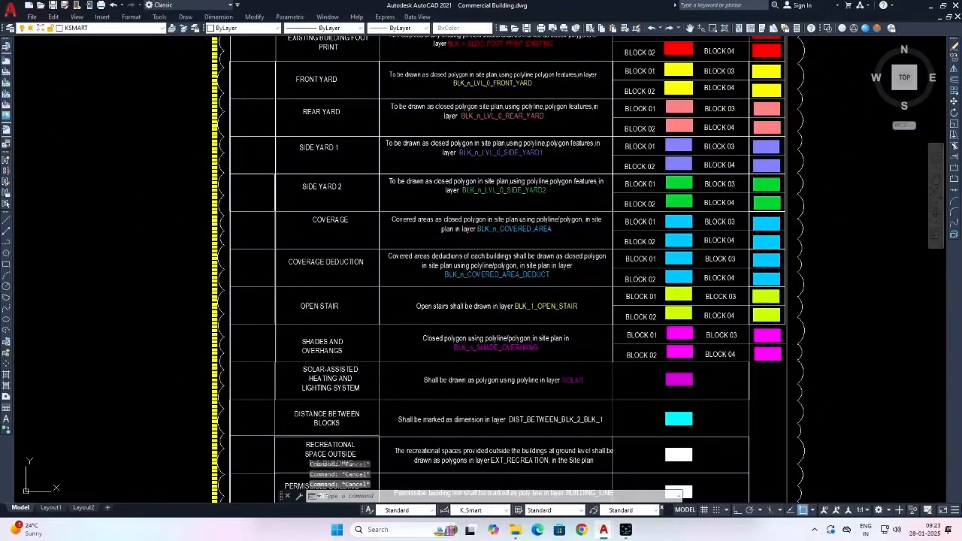
key("ctrl+s")
scroll(666, 215, "down", 8)
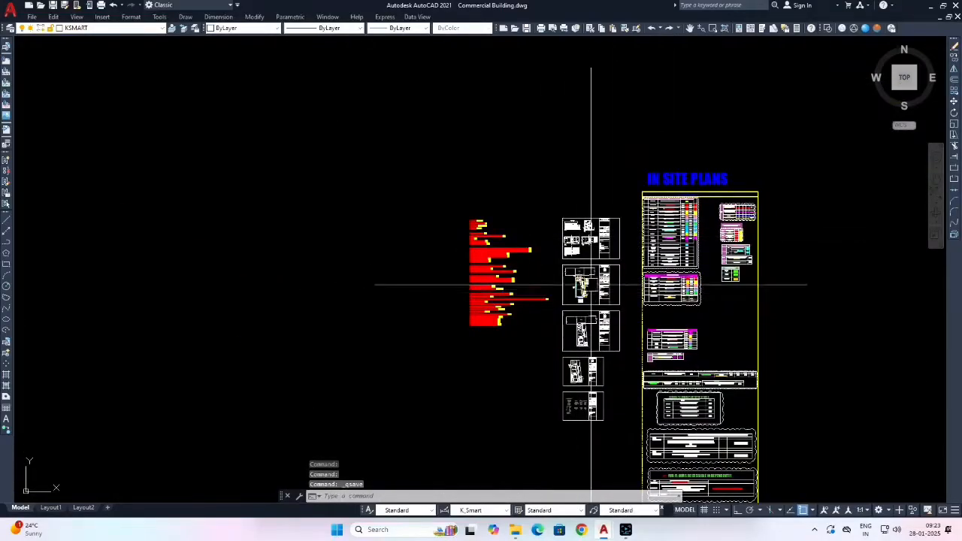
scroll(591, 285, "up", 10)
key("Escape")
type("co")
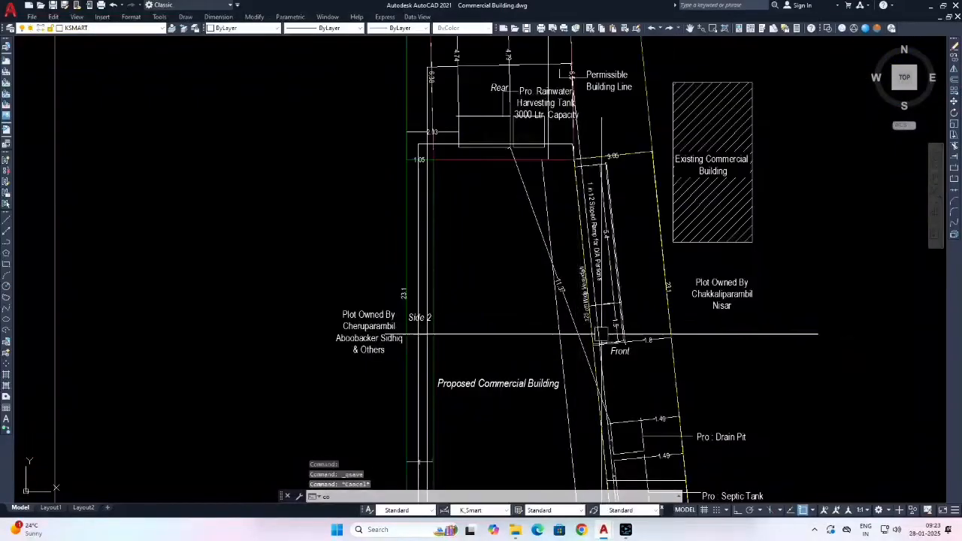
key("Return")
scroll(540, 148, "up", 2)
scroll(587, 205, "up", 2)
key("Escape")
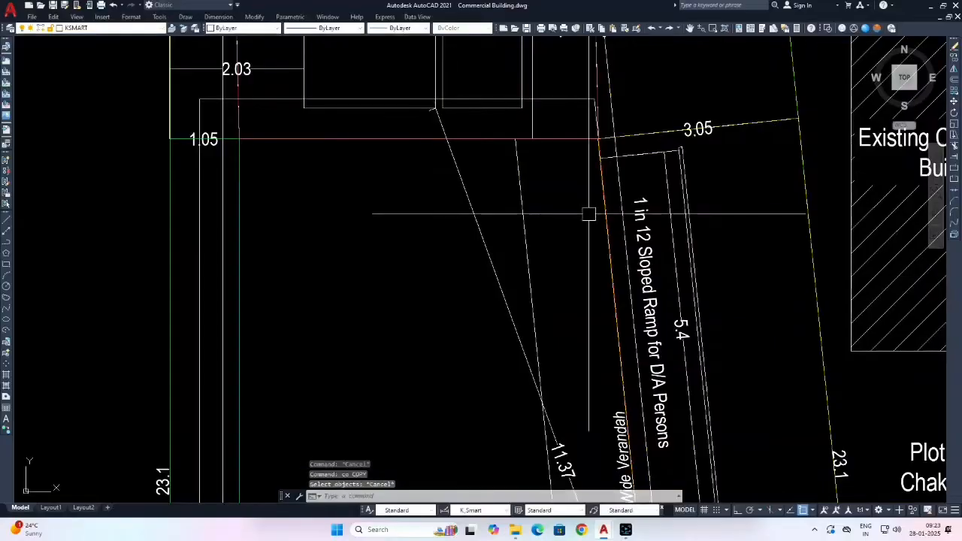
Pick the red building footprint polyline from the overlapping outlines with selection cycling and copy it a short distance straight down.
key("ctrl+w")
left_click(607, 225)
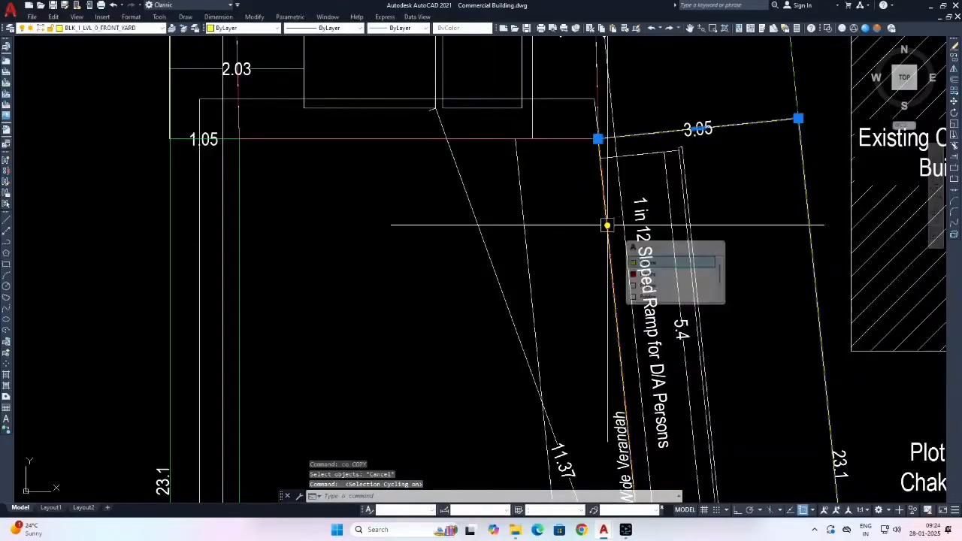
left_click(647, 274)
type("co")
key("Return")
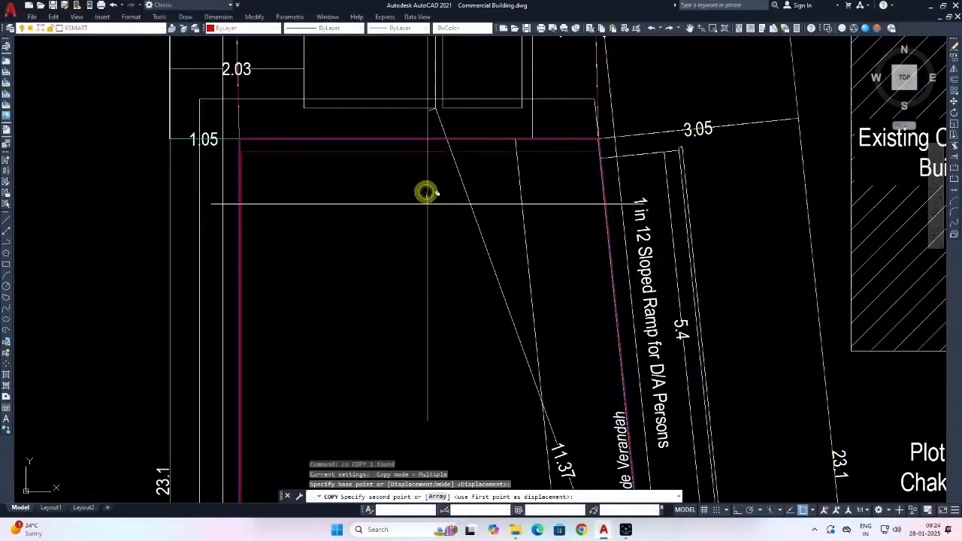
left_click(426, 192)
key("F8")
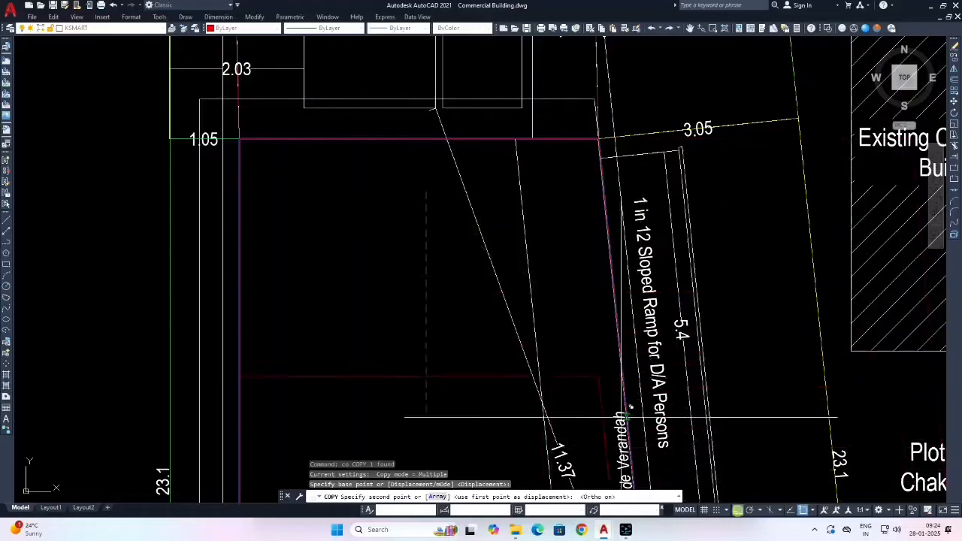
left_click(403, 246)
key("Escape")
key("Escape")
key("Escape")
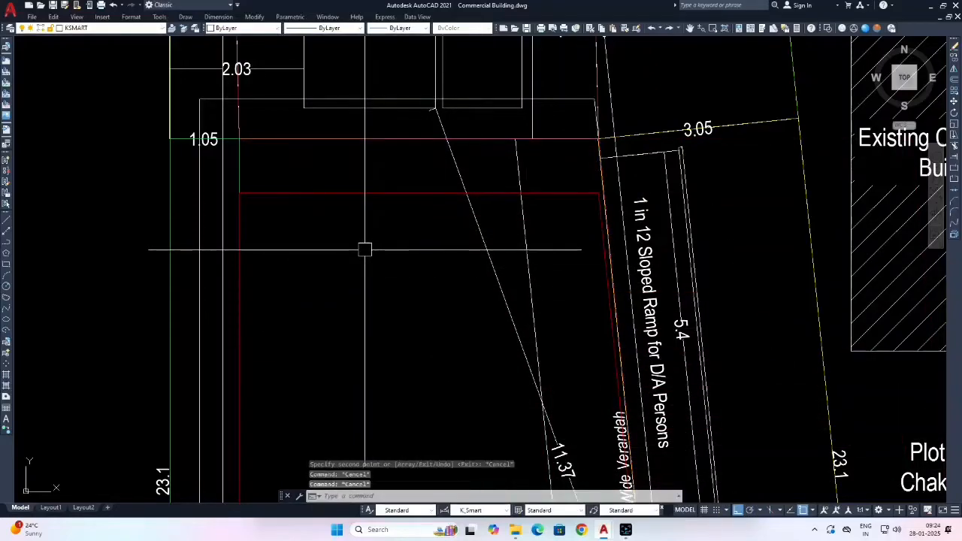
Match the polyline properties of the BLOCK 01 coverage template onto the copied footprint outline in the site plan.
type("ma")
key("Return")
scroll(248, 271, "down", 10)
scroll(271, 277, "down", 3)
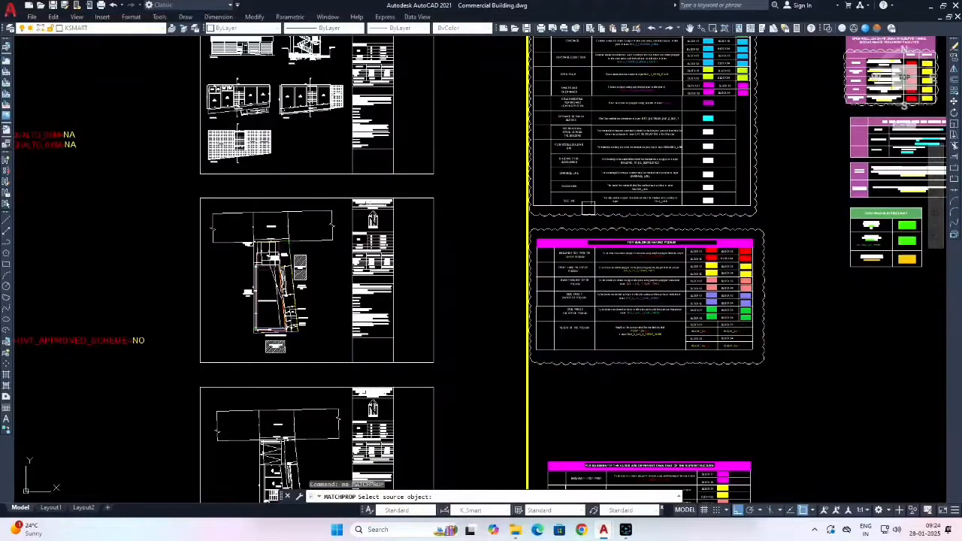
scroll(588, 208, "up", 6)
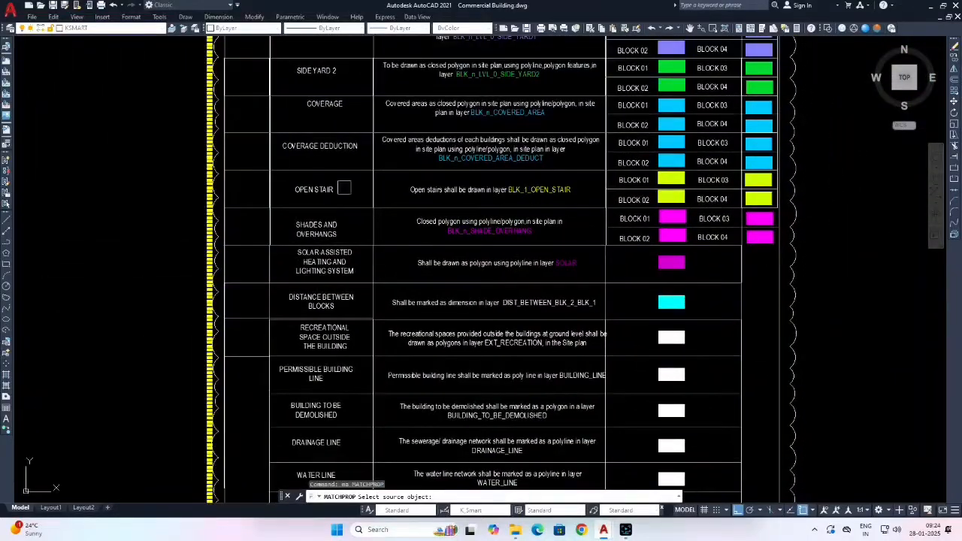
left_click(679, 106)
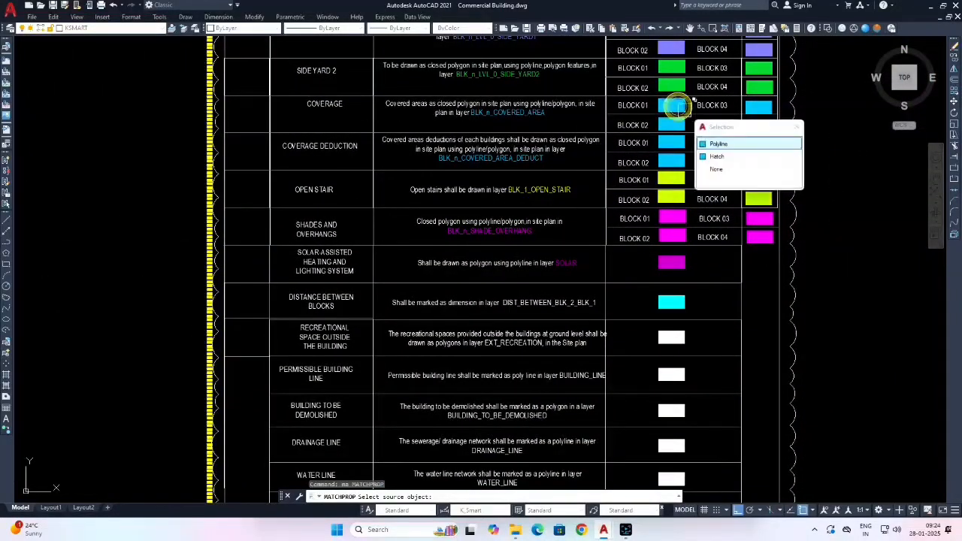
left_click(712, 144)
key("ctrl+w")
scroll(630, 215, "down", 6)
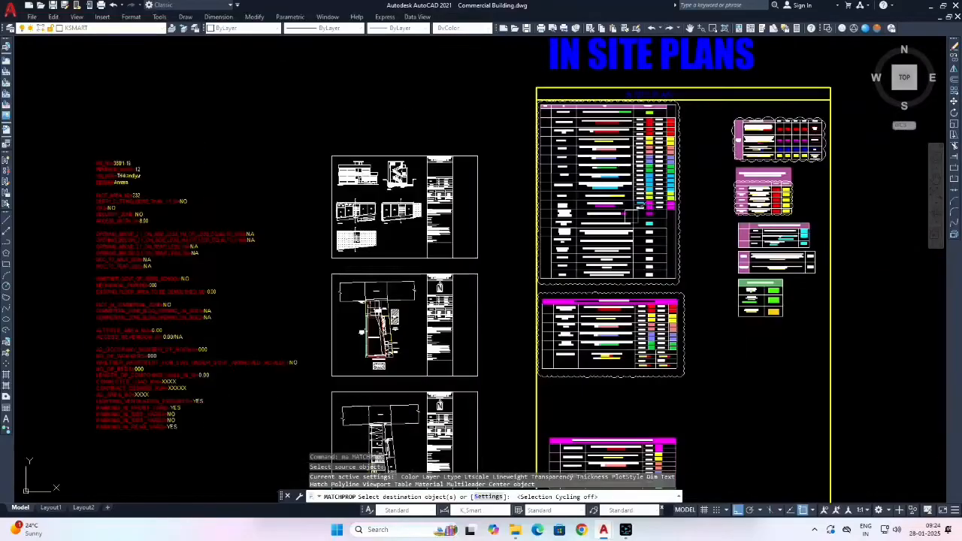
middle_click_drag(396, 308, 564, 177)
scroll(561, 179, "up", 7)
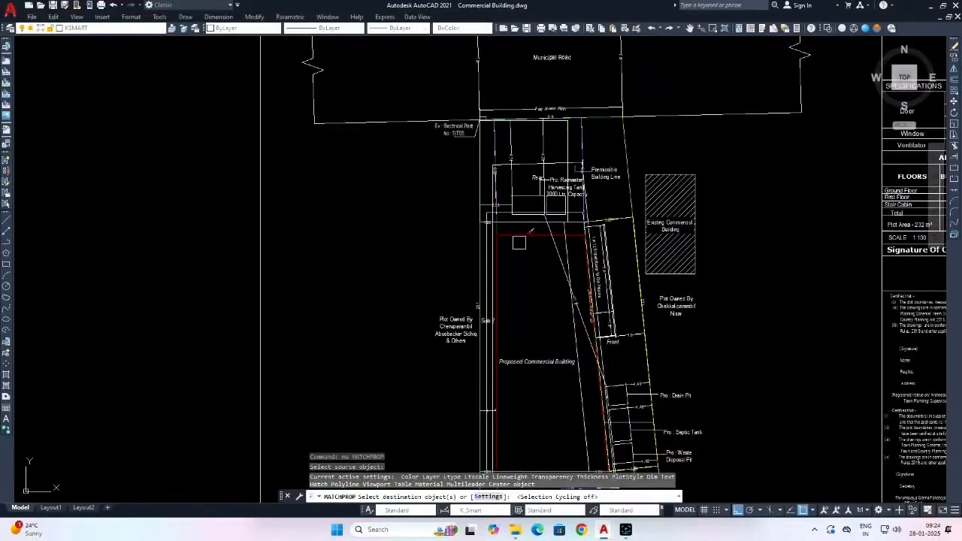
left_click(517, 235)
key("Escape")
key("Escape")
Move the covered area outline straight up onto the original building footprint and save the drawing.
type("m")
key("space")
scroll(518, 238, "up", 5)
left_click(514, 232)
key("space")
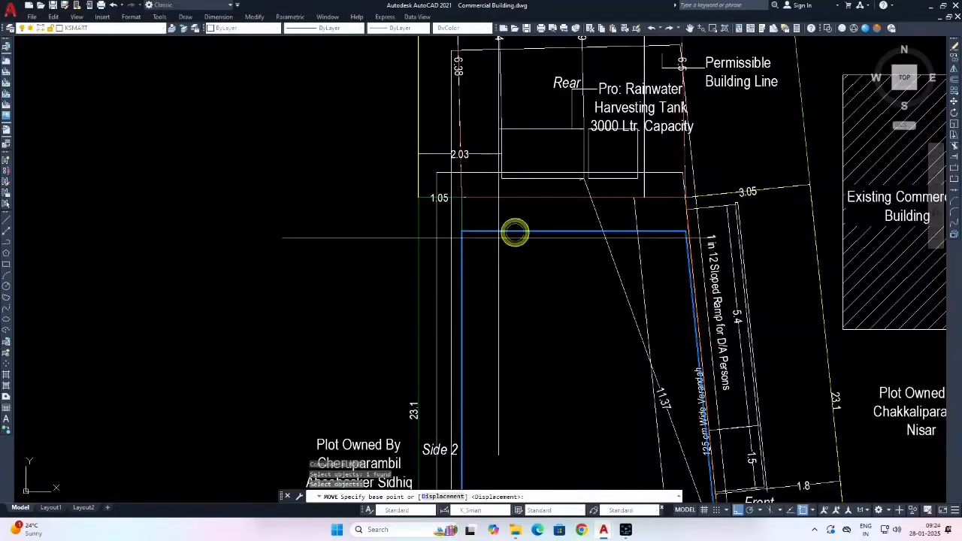
left_click(498, 198)
key("Escape")
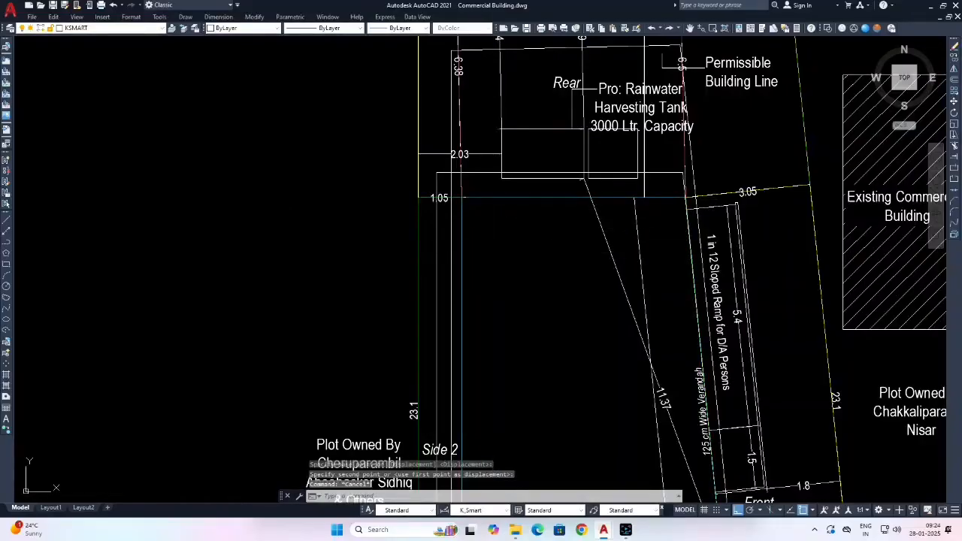
key("ctrl+s")
Examine the coverage deduction, open stair, and shades and overhangs rows in the In Site Plan layer table.
scroll(487, 272, "down", 9)
scroll(550, 165, "up", 6)
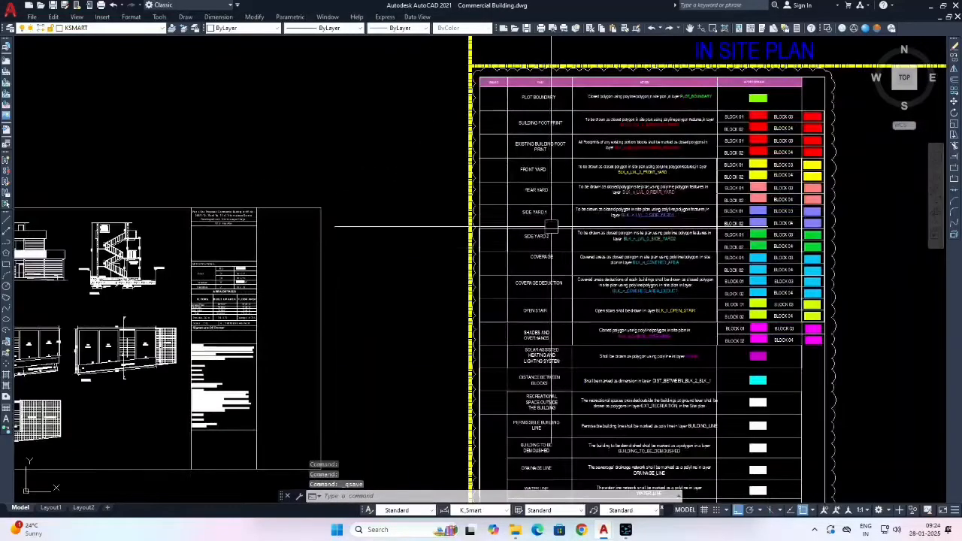
scroll(551, 225, "up", 4)
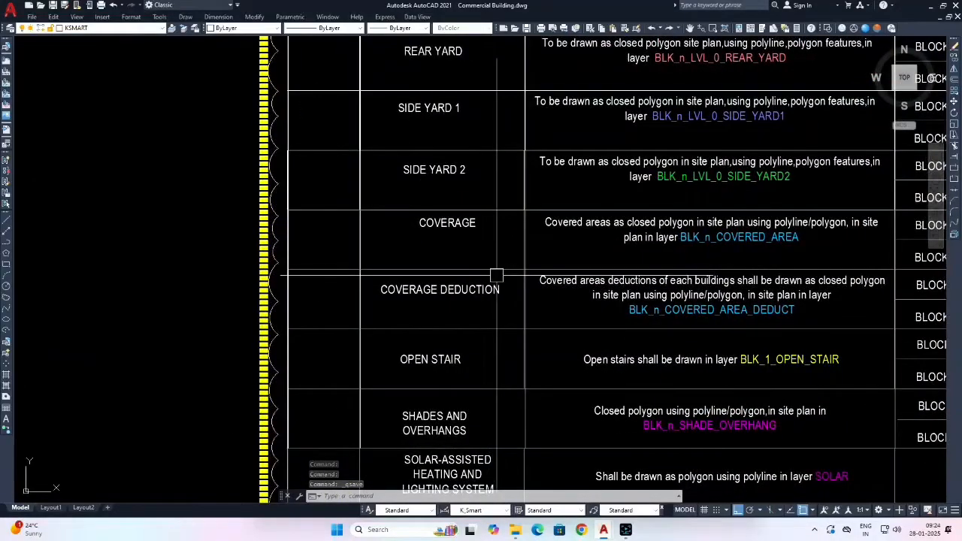
scroll(588, 293, "down", 4)
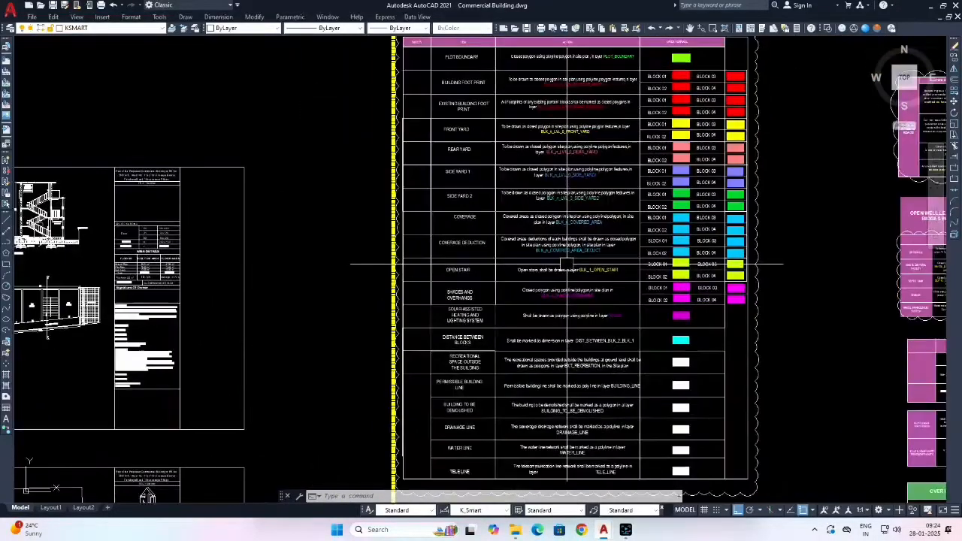
scroll(482, 287, "up", 4)
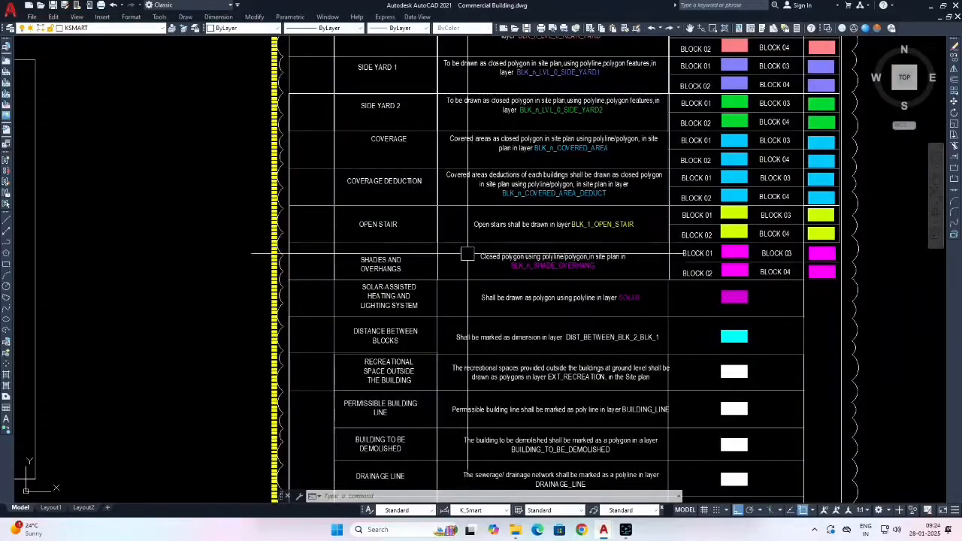
middle_click_drag(467, 255, 429, 220)
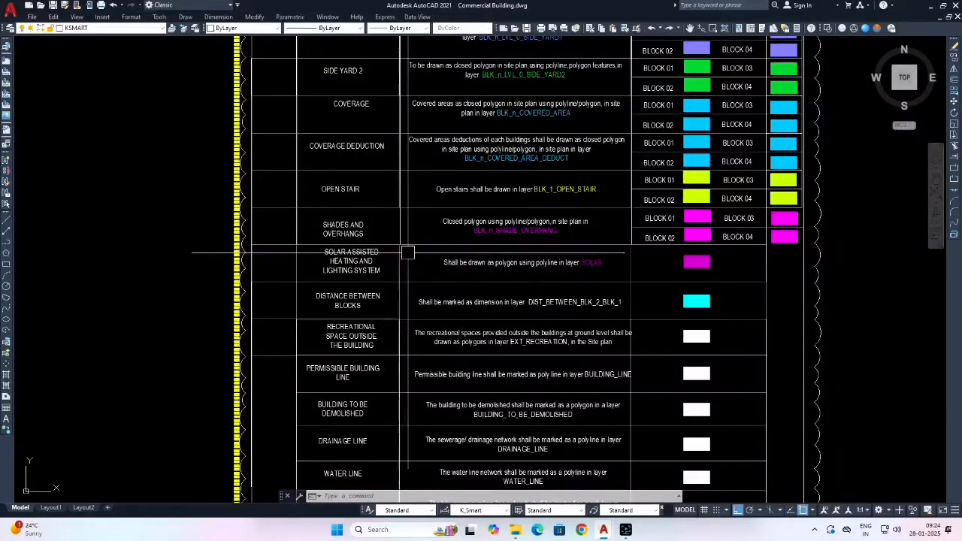
Offset the covered area outline outward by 0.6 around the proposed commercial building.
scroll(459, 260, "down", 4)
middle_click_drag(445, 263, 600, 225)
middle_click_drag(314, 284, 431, 214)
scroll(365, 298, "up", 5)
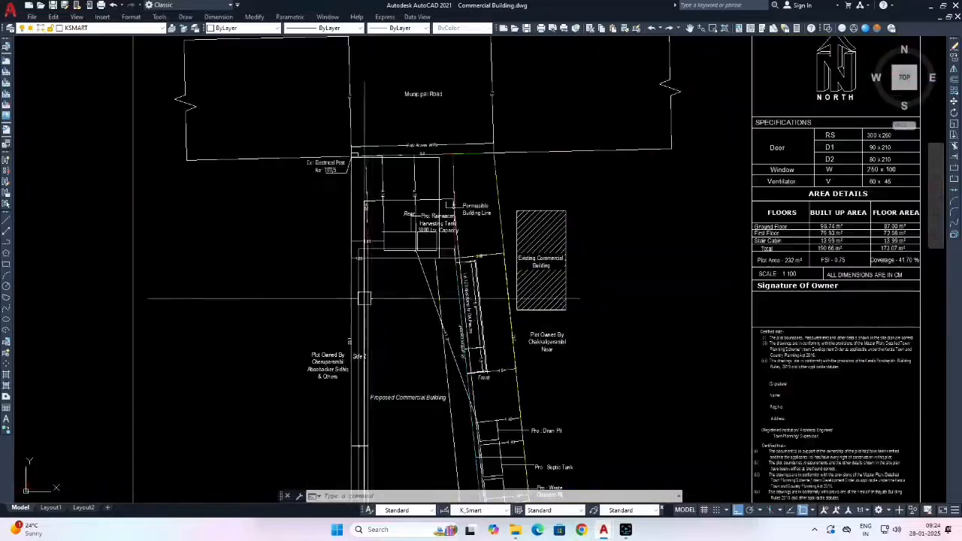
scroll(364, 299, "up", 3)
left_click(393, 257)
type("o")
key("Return")
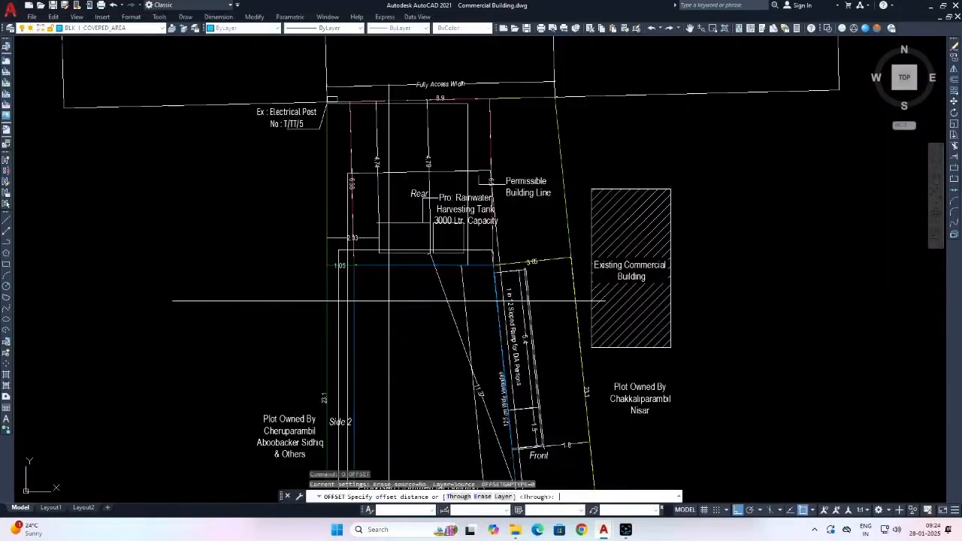
type(".6")
key("Return")
left_click(354, 300)
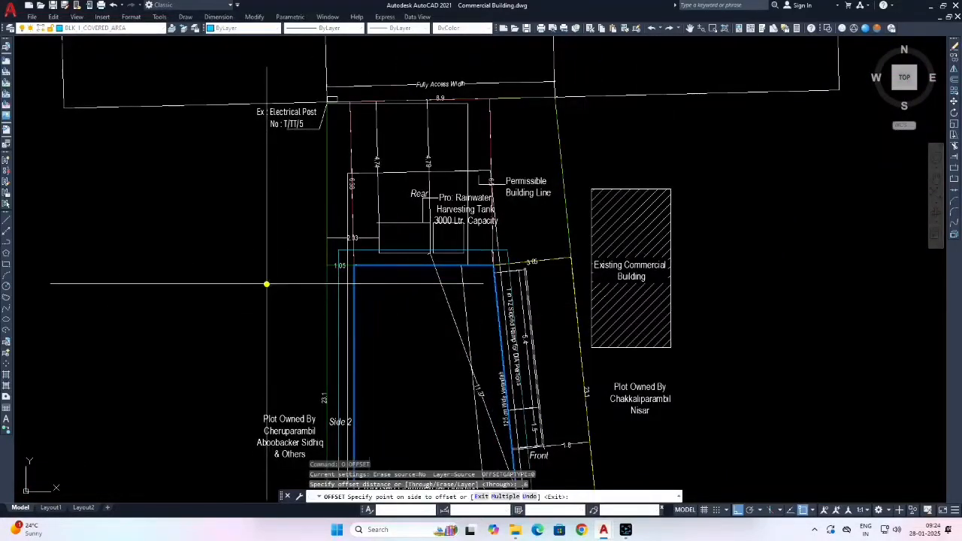
left_click(267, 284)
key("Escape")
scroll(505, 269, "up", 5)
key("Escape")
key("Escape")
type("xl")
key("Return")
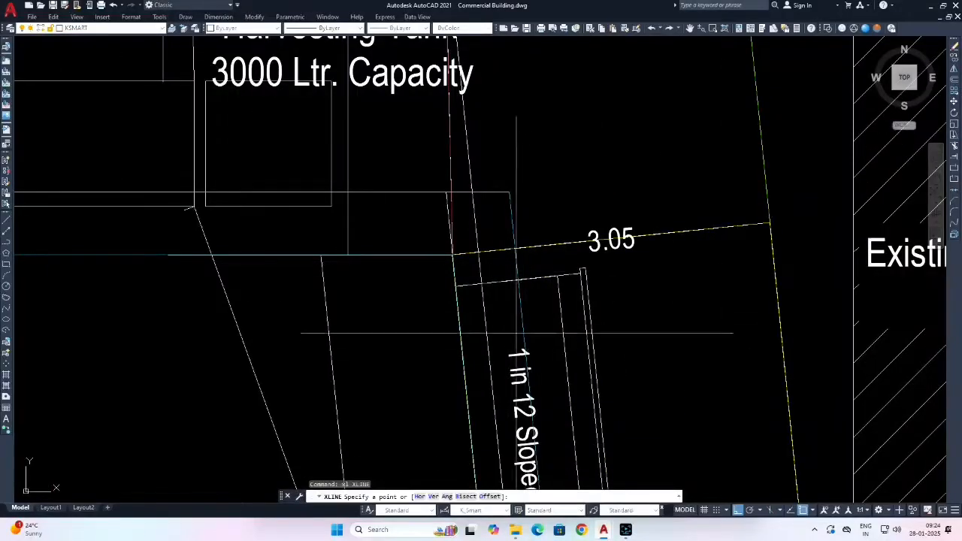
Match the properties of the BLOCK 01 shades and overhangs template onto the offset outline around the proposed building and save the drawing.
type("m")
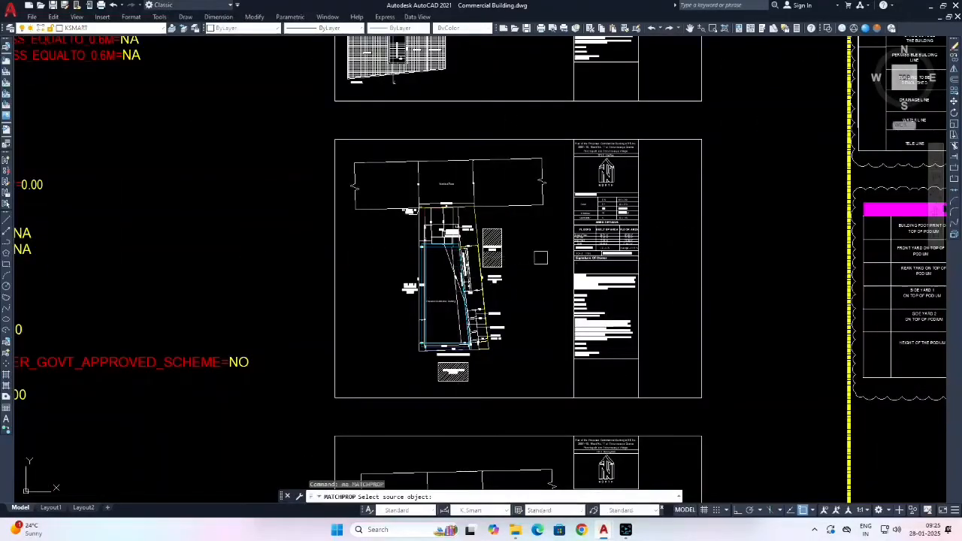
middle_click_drag(567, 231, 515, 275)
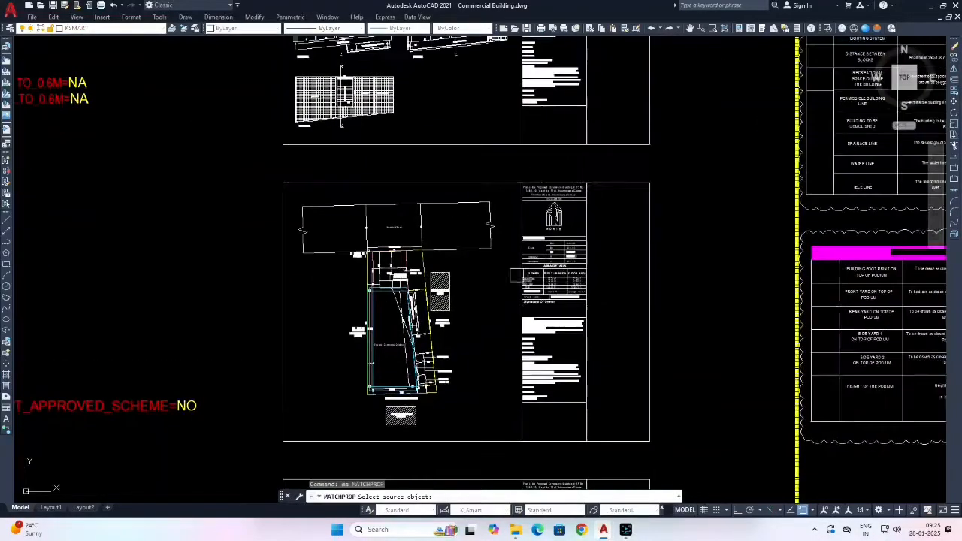
scroll(499, 275, "down", 2)
middle_click_drag(721, 208, 481, 339)
scroll(514, 205, "up", 4)
mouse_move(514, 205)
middle_mouse_down()
mouse_move(483, 294)
mouse_move(392, 182)
middle_mouse_up()
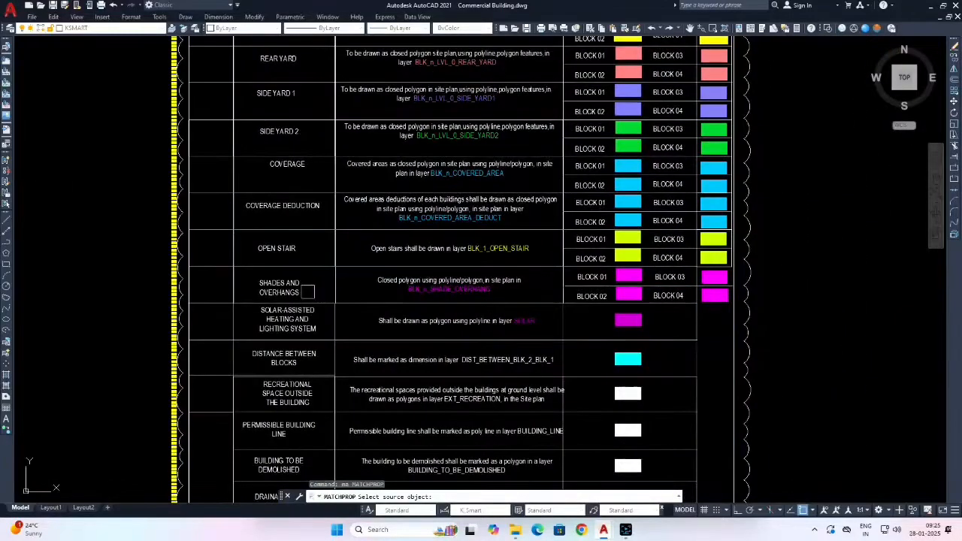
scroll(601, 281, "up", 2)
left_click(633, 273)
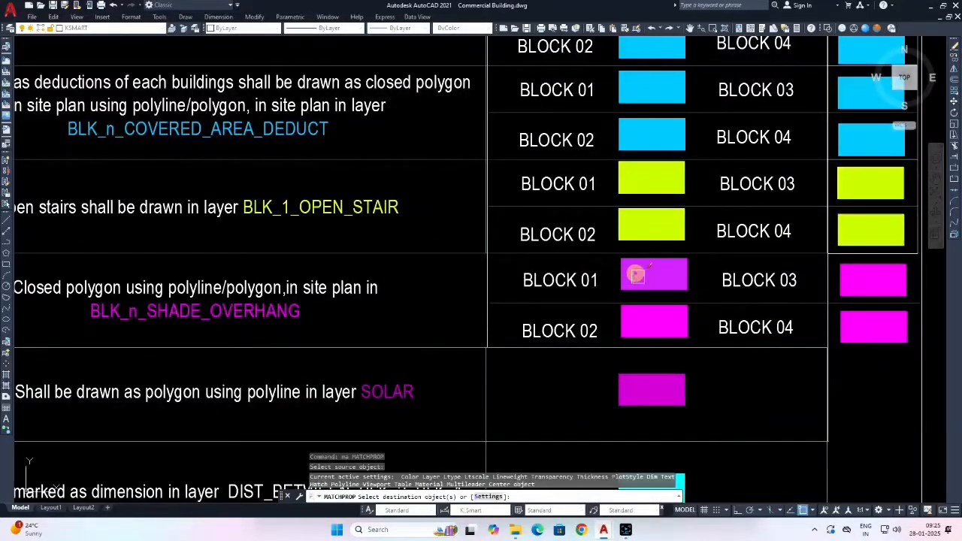
scroll(633, 273, "down", 6)
middle_click_drag(541, 374, 608, 289)
scroll(484, 353, "up", 8)
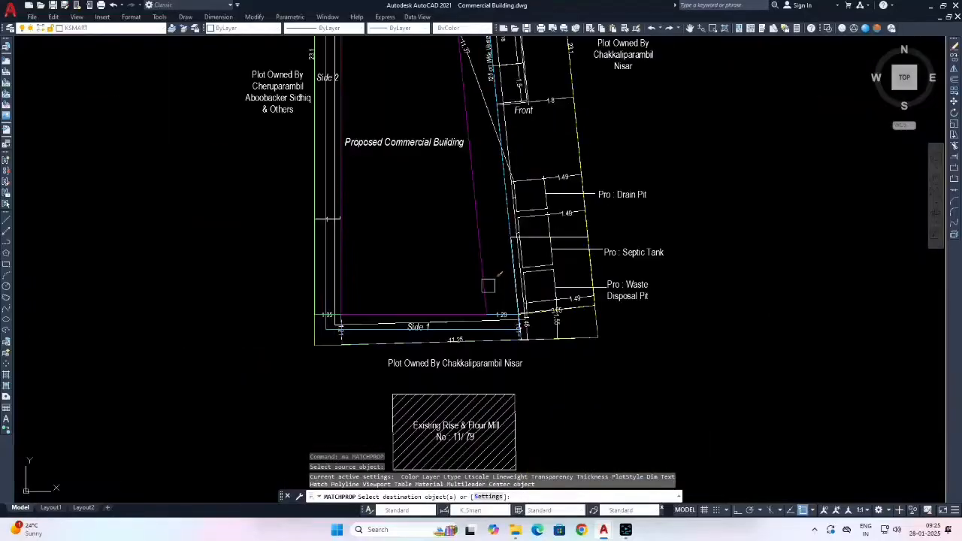
key("Escape")
scroll(484, 353, "down", 8)
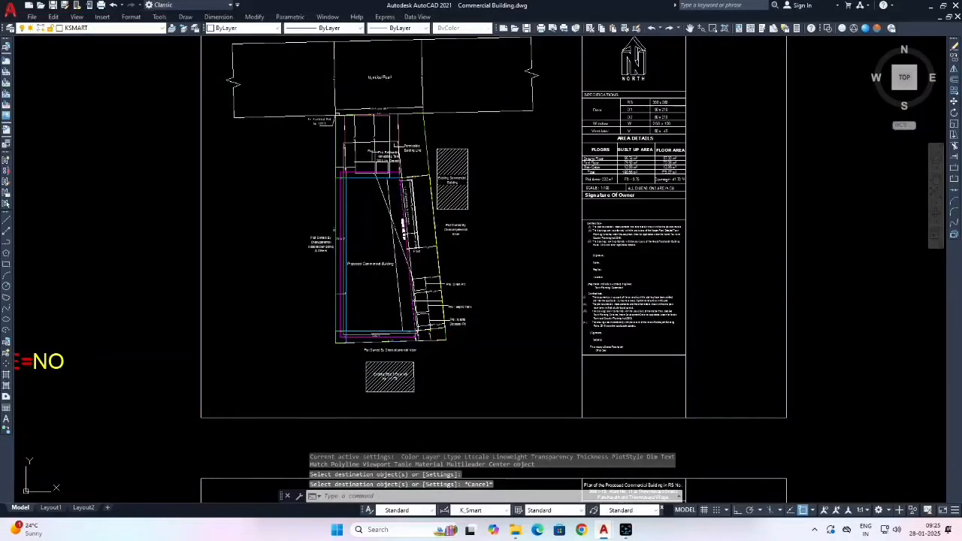
key("ctrl+s")
Copy the permissible building line template swatch from the In Site Plan layer table to the clipboard.
scroll(418, 299, "down", 6)
middle_click_drag(641, 136, 496, 240)
scroll(490, 242, "up", 6)
middle_click_drag(413, 358, 387, 295)
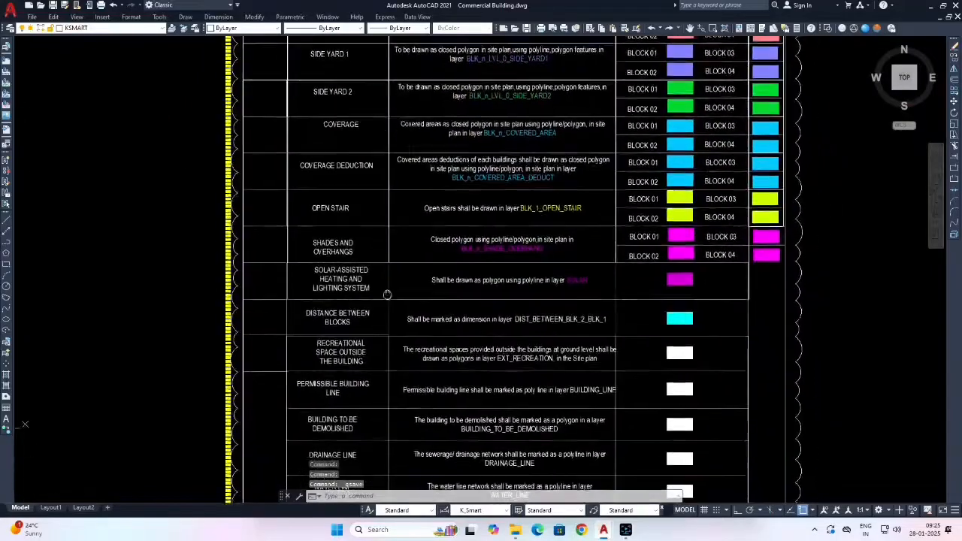
middle_click_drag(455, 321, 432, 258)
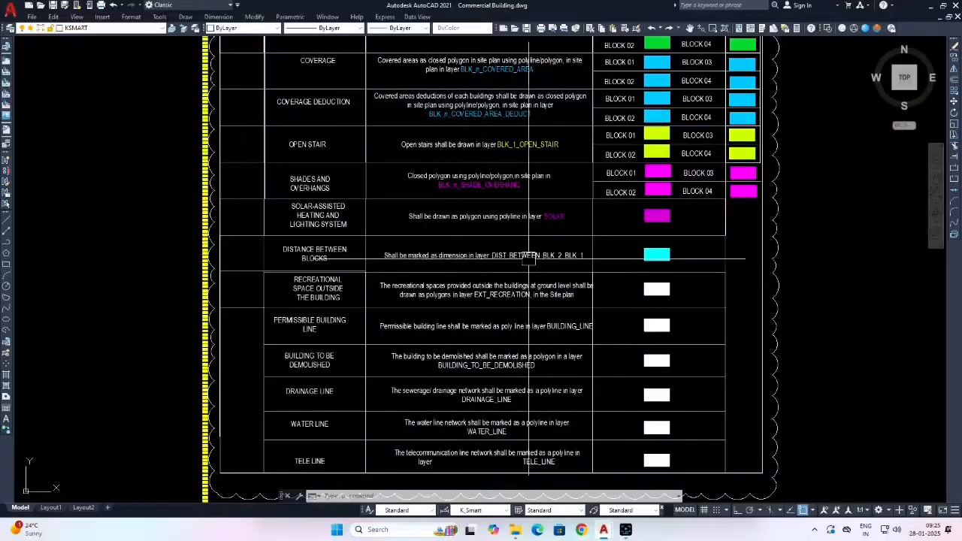
middle_click_drag(402, 303, 407, 265)
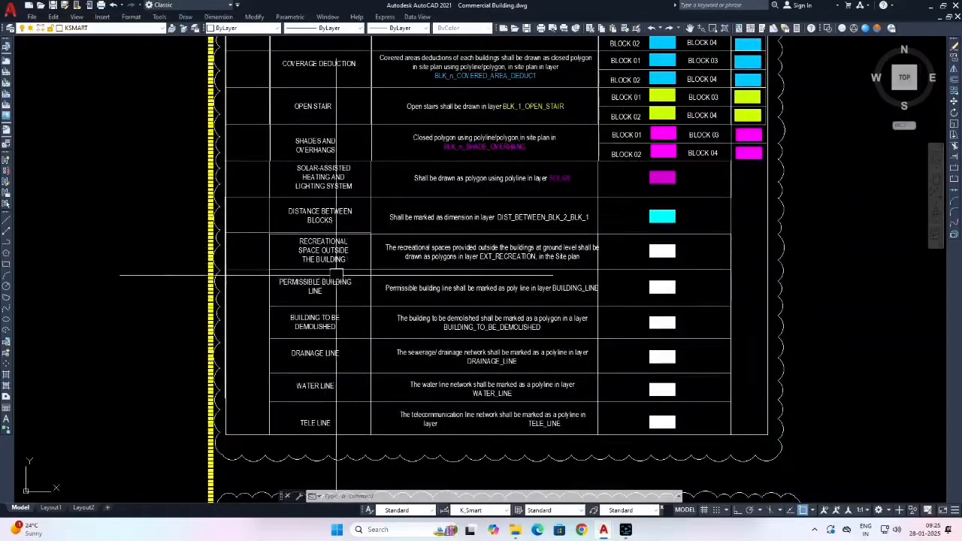
middle_click_drag(336, 333, 338, 274)
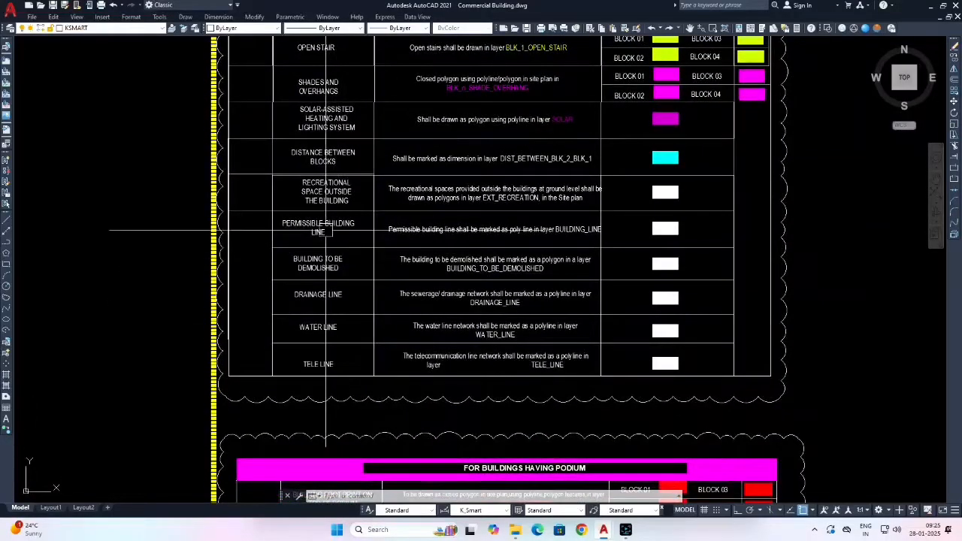
left_click(691, 220)
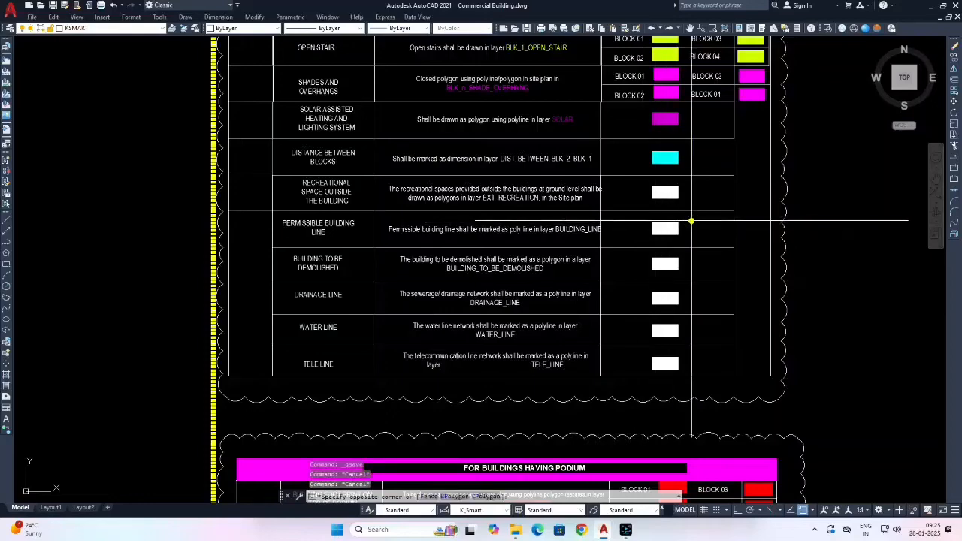
left_click(657, 240)
key("ctrl+c")
Paste the permissible building line swatch beside the existing rice and flour mill, just below the site plan.
scroll(678, 222, "down", 4)
scroll(676, 240, "down", 4)
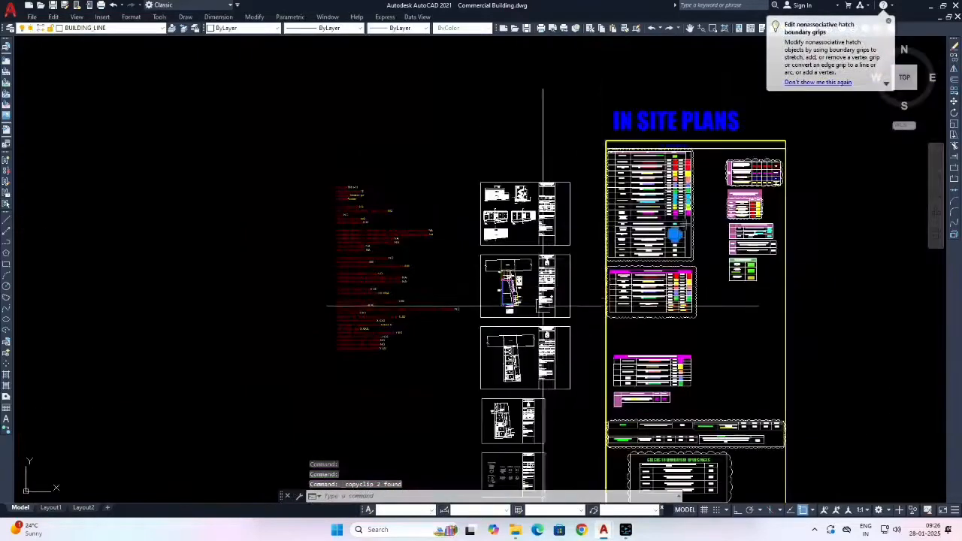
scroll(508, 284, "up", 10)
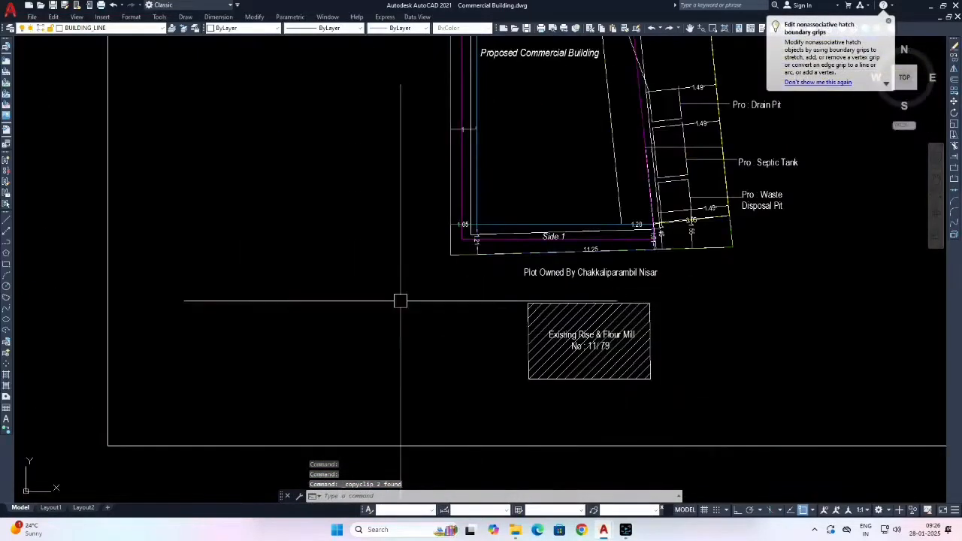
left_click(401, 308)
middle_click_drag(530, 272, 443, 353)
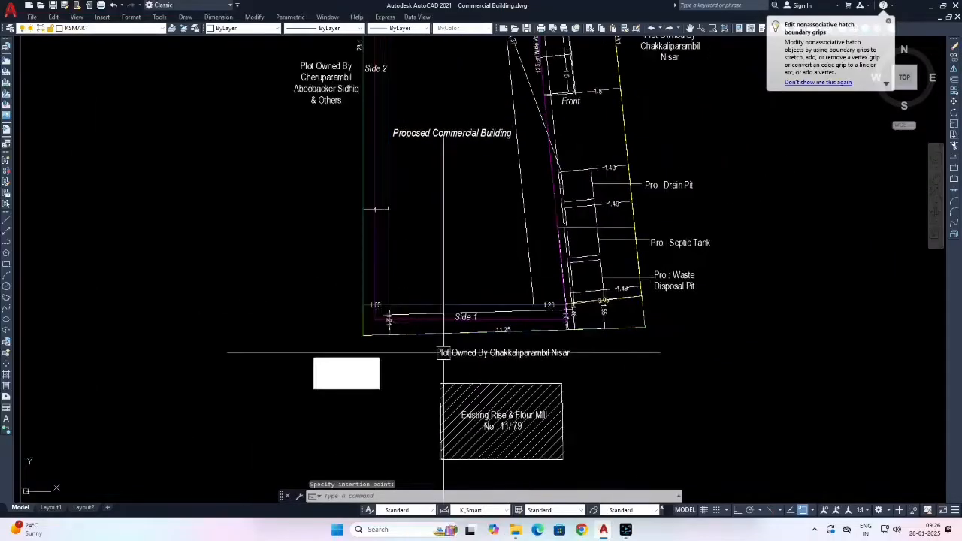
scroll(586, 334, "up", 2)
scroll(596, 346, "down", 4)
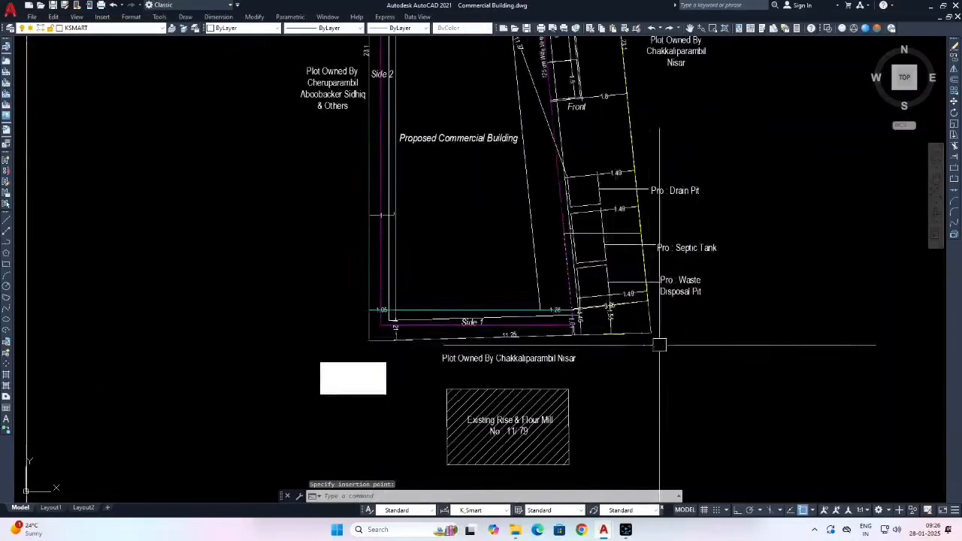
scroll(631, 366, "up", 2)
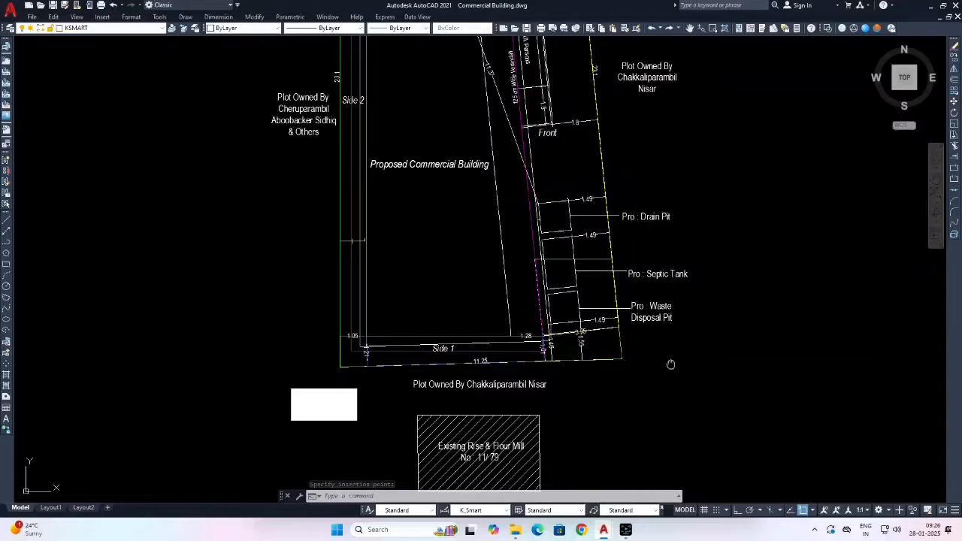
middle_click_drag(670, 364, 662, 372)
scroll(598, 374, "up", 2)
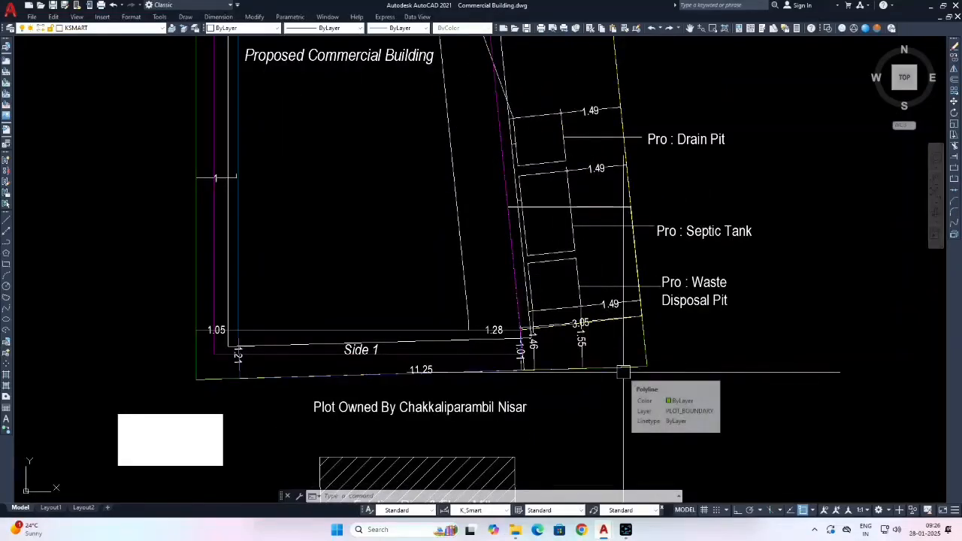
middle_click_drag(602, 371, 622, 391)
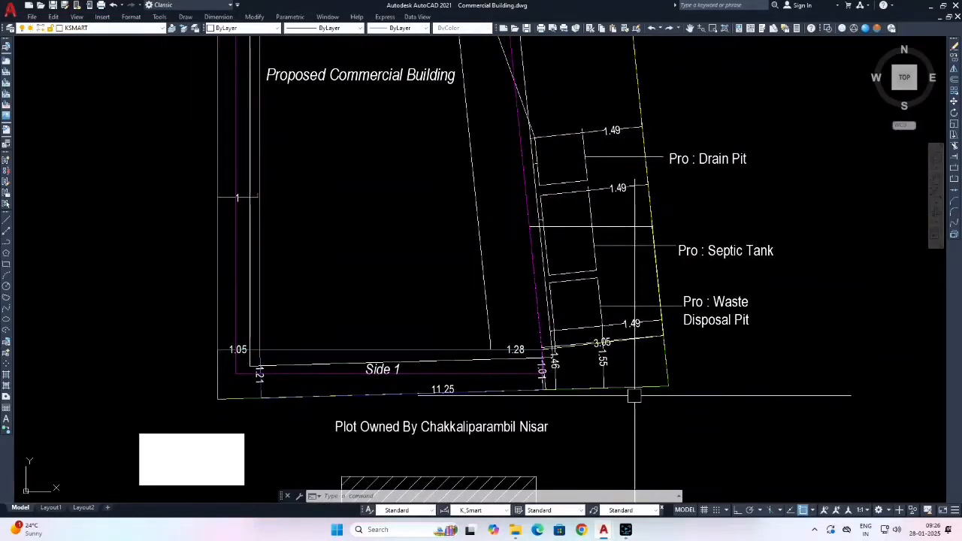
Create construction lines offset 1 inward from the Side 1 and Side 2 plot boundaries.
middle_click_drag(283, 398, 390, 373)
type("xl")
key("Return")
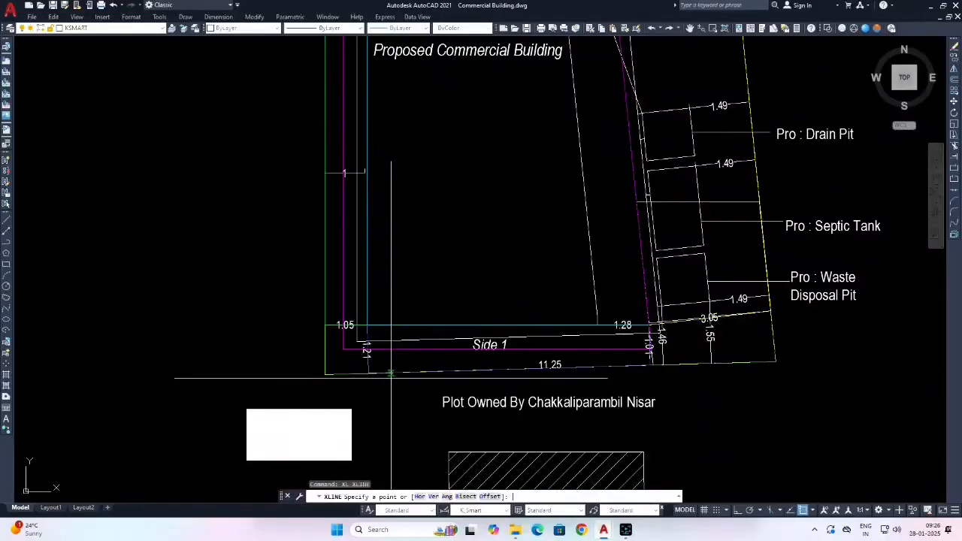
type("1")
key("Return")
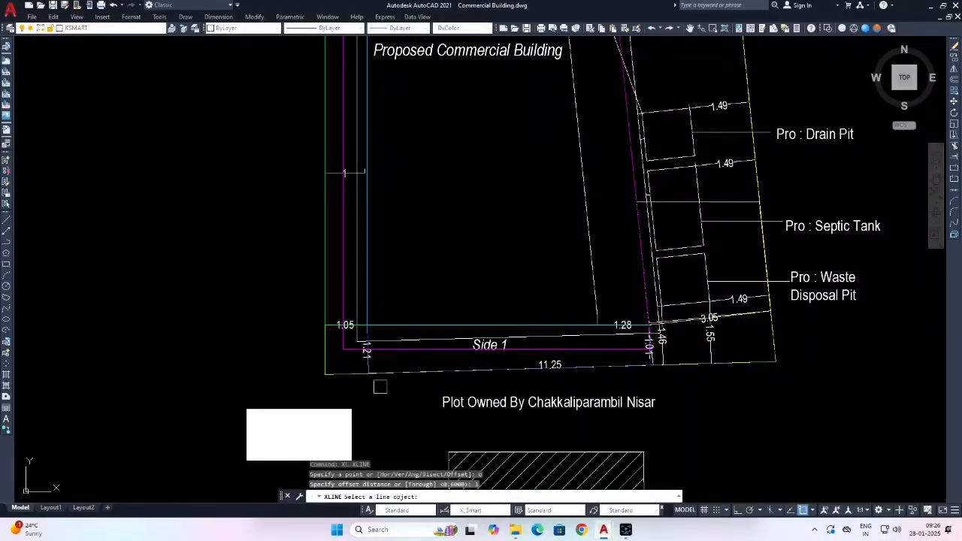
scroll(350, 378, "up", 2)
left_click(345, 374)
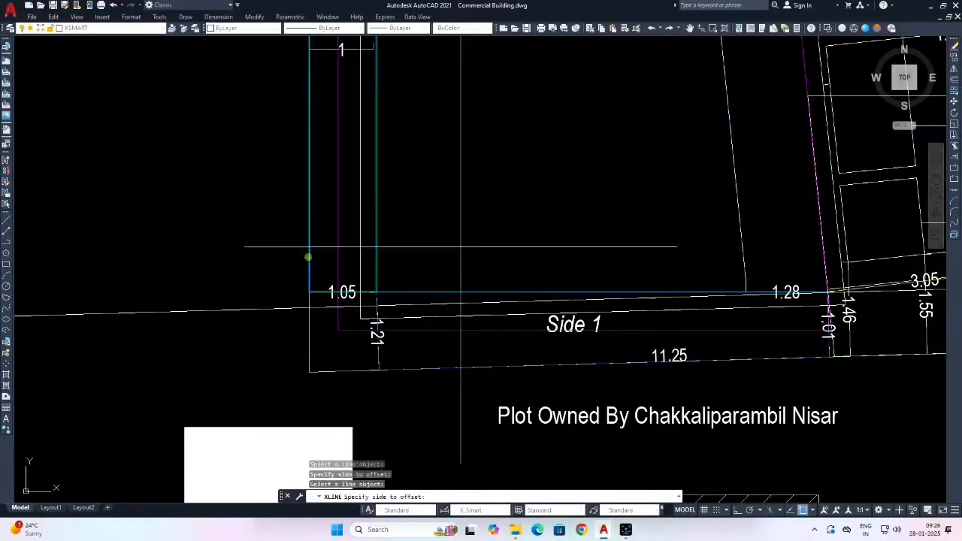
scroll(451, 255, "down", 2)
key("Escape")
key("Escape")
key("Escape")
Create a construction line offset 3 inward from the front plot boundary beside the septic tank and waste disposal pit.
type("xl")
key("Return")
type("o")
key("Return")
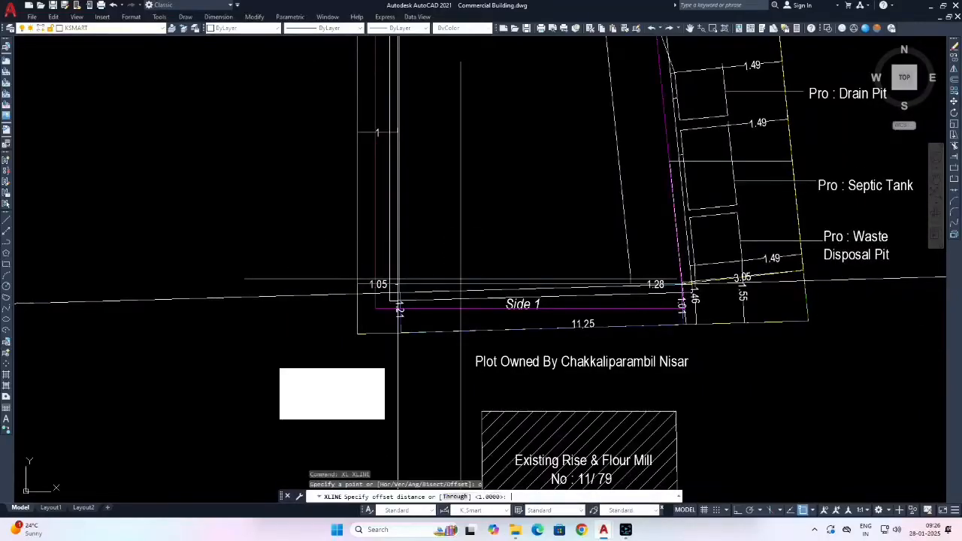
type("3")
key("Return")
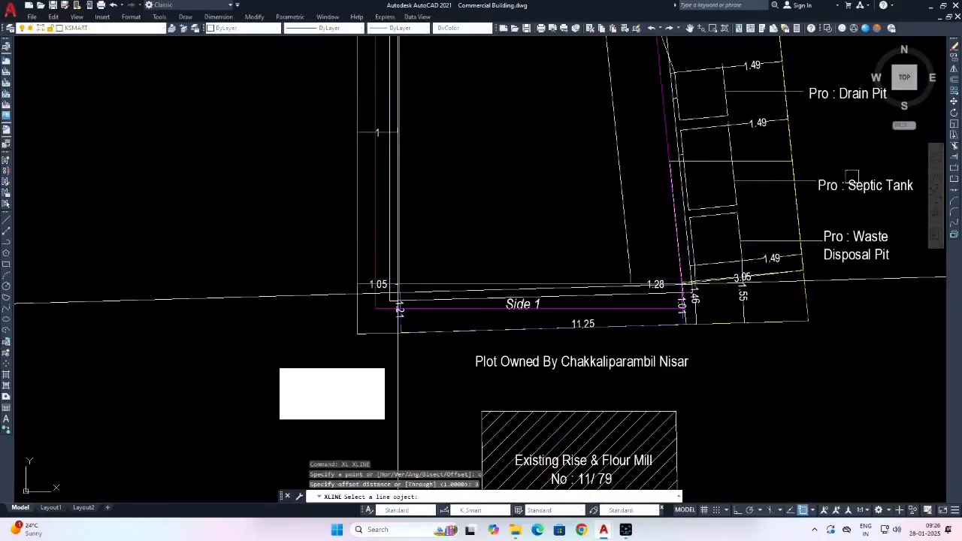
left_click(798, 201)
left_click(737, 214)
scroll(732, 285, "down", 6)
middle_click_drag(686, 83, 661, 210)
scroll(663, 204, "up", 8)
key("Escape")
key("Escape")
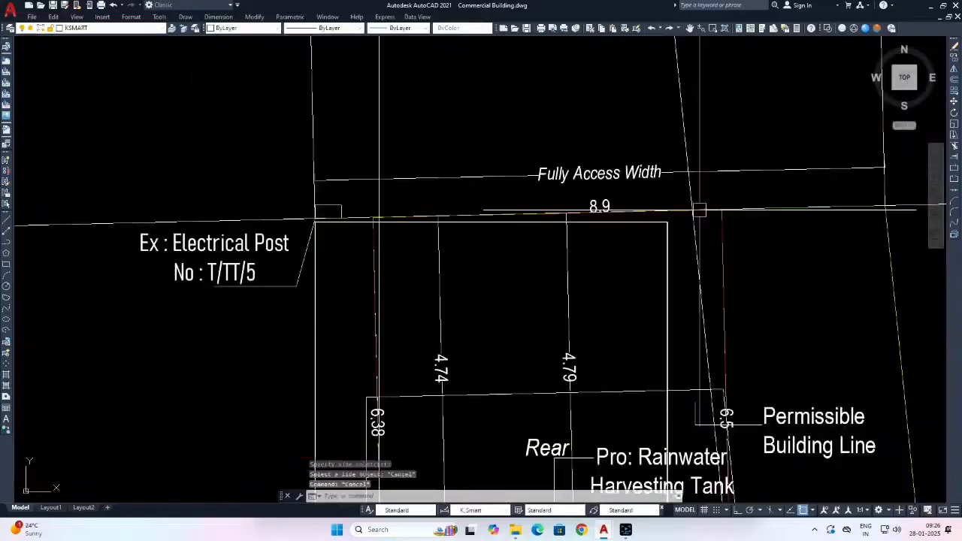
Create a construction line offset 3 inward from the rear plot boundary along the municipal road.
type("xl")
key("Return")
type("o")
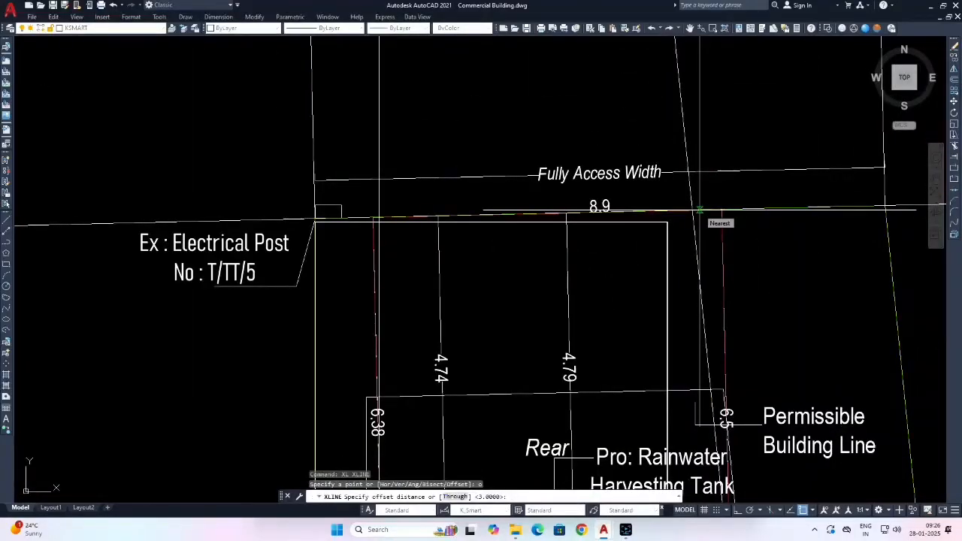
scroll(554, 171, "down", 4)
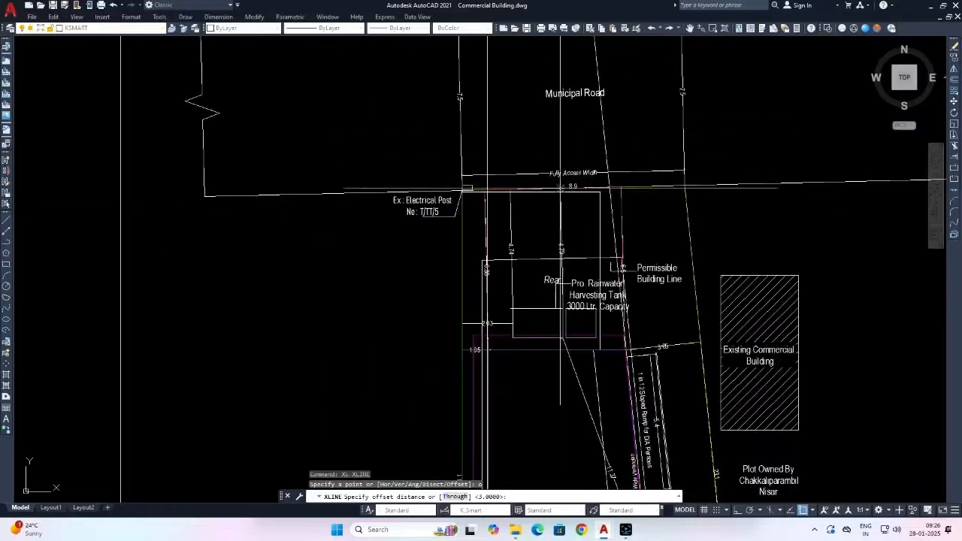
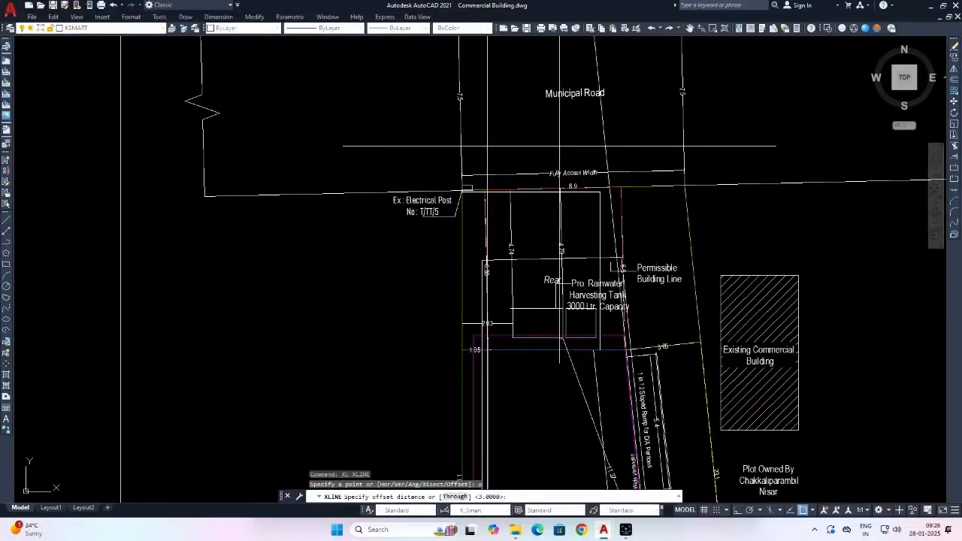
key("Return")
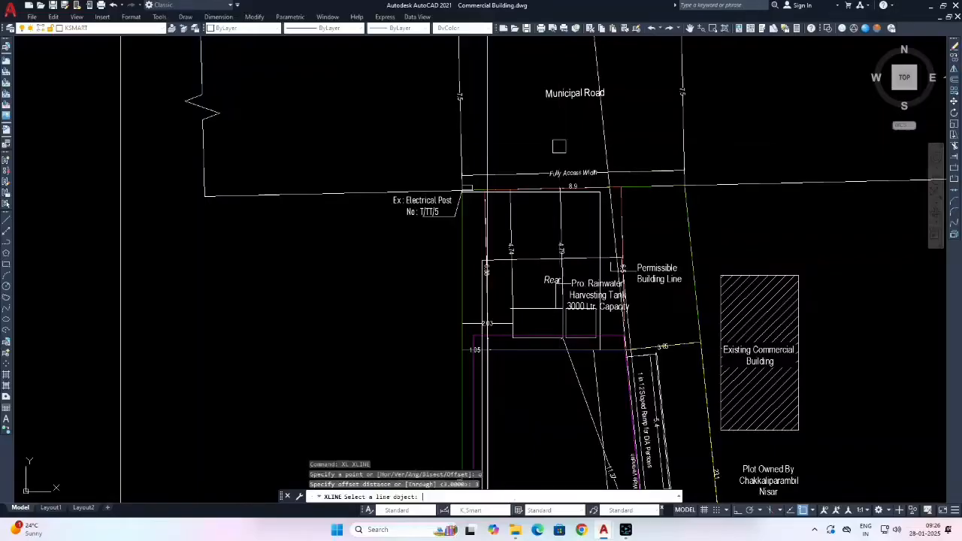
left_click(643, 186)
left_click(655, 224)
middle_click_drag(656, 244, 604, 149)
key("Escape")
key("Escape")
key("Escape")
Start a polyline for the permissible building line along the rear construction line, from the Side 2 intersection to the front intersection.
scroll(444, 193, "up", 5)
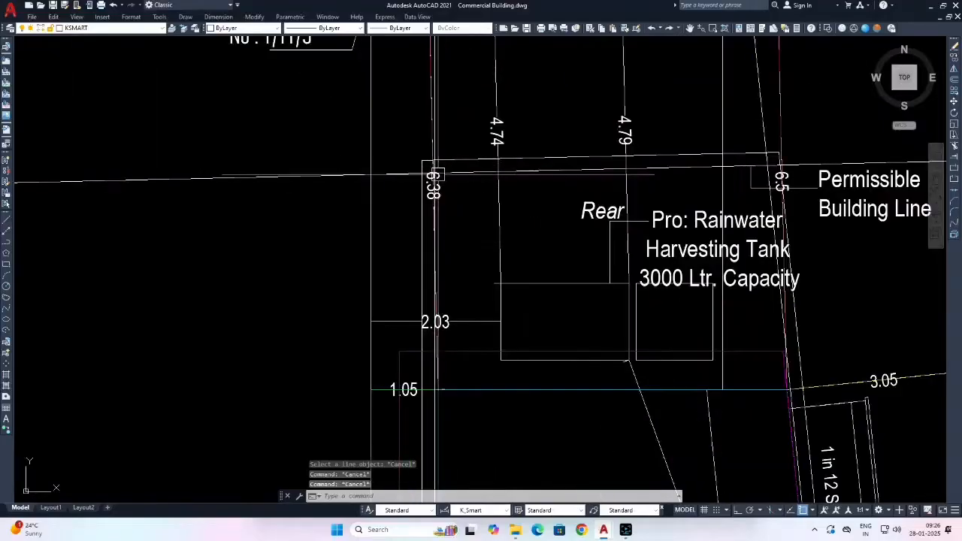
type("pl")
key("Return")
scroll(446, 179, "up", 5)
scroll(431, 177, "up", 2)
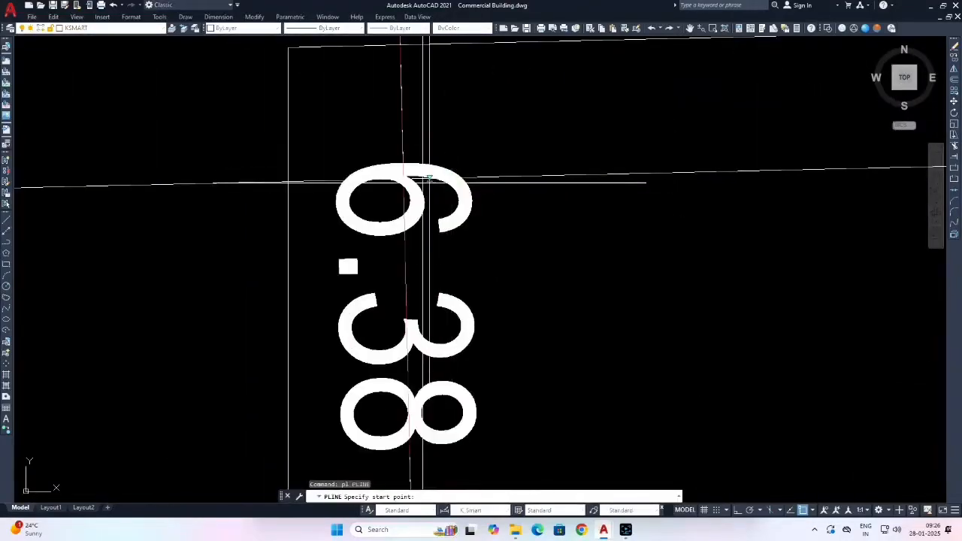
left_click(420, 178)
scroll(419, 178, "down", 10)
scroll(502, 203, "up", 9)
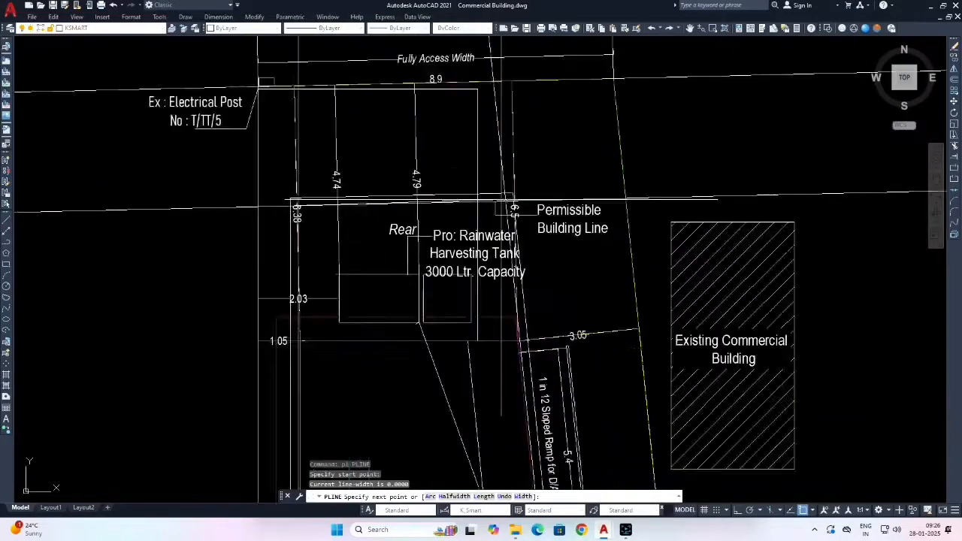
left_click(528, 204)
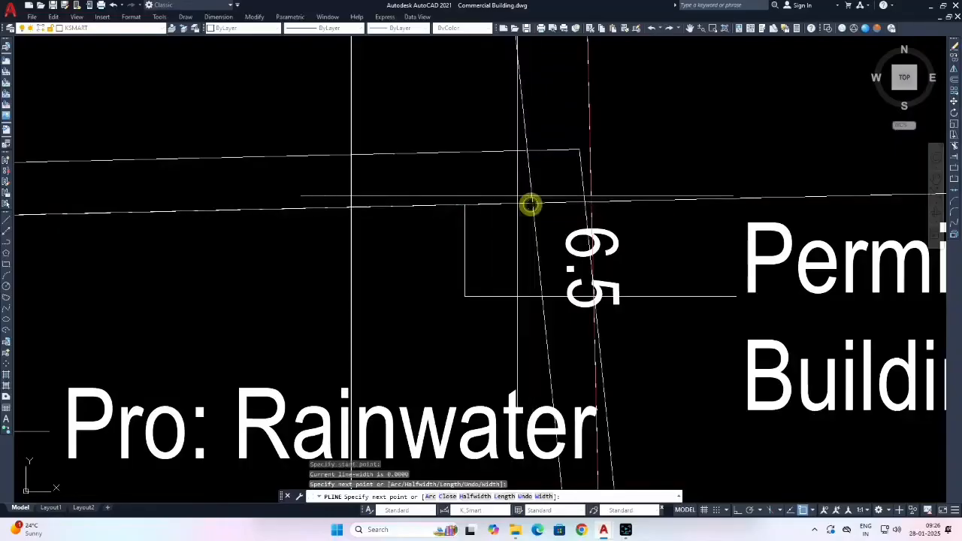
Continue the permissible building line polyline along the front and Side 1 construction lines, then close it along Side 2.
scroll(476, 153, "down", 5)
scroll(512, 174, "down", 6)
middle_click_drag(535, 447, 524, 265)
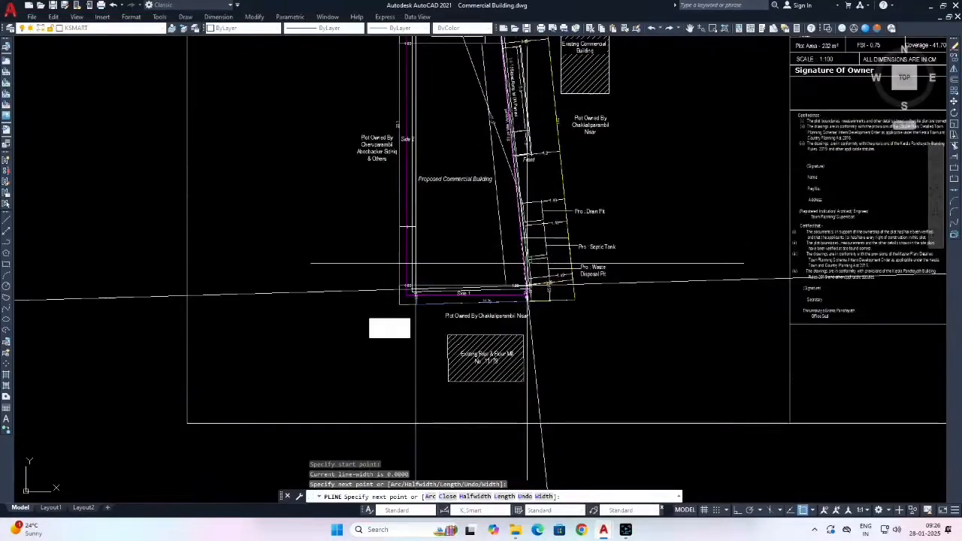
scroll(527, 263, "up", 4)
scroll(529, 327, "up", 6)
scroll(511, 308, "up", 2)
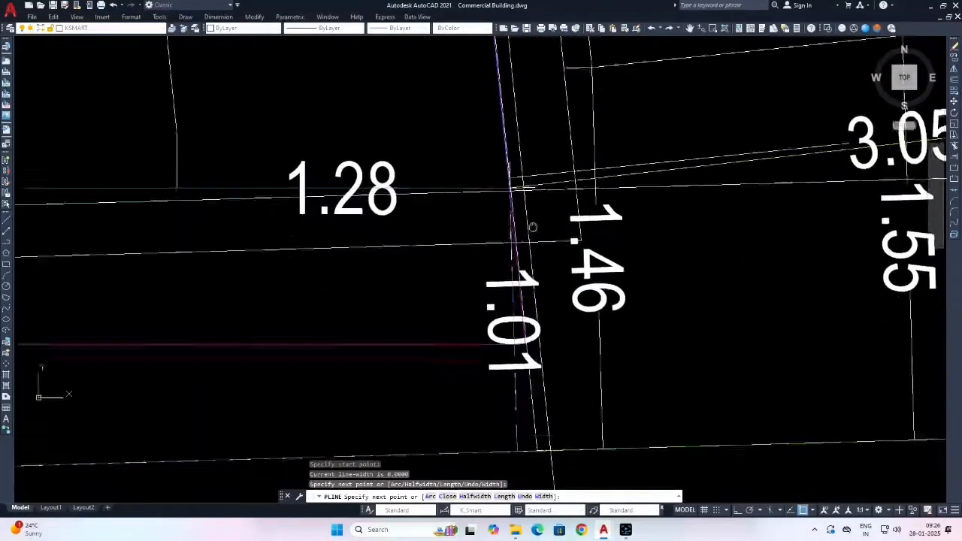
scroll(529, 225, "down", 6)
scroll(547, 209, "up", 8)
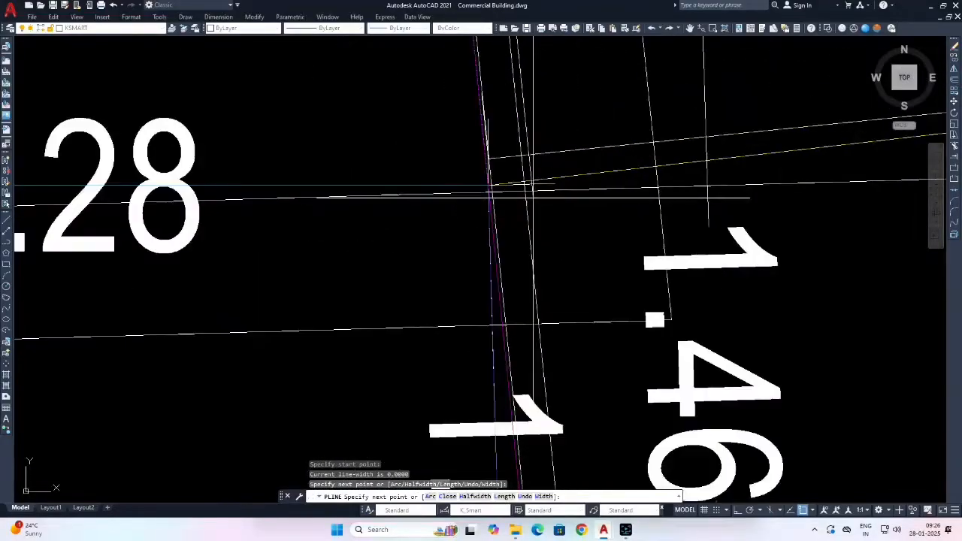
scroll(673, 211, "down", 6)
scroll(734, 224, "down", 6)
mouse_move(371, 264)
middle_mouse_down()
mouse_move(734, 223)
mouse_move(678, 240)
middle_mouse_up()
scroll(656, 224, "up", 8)
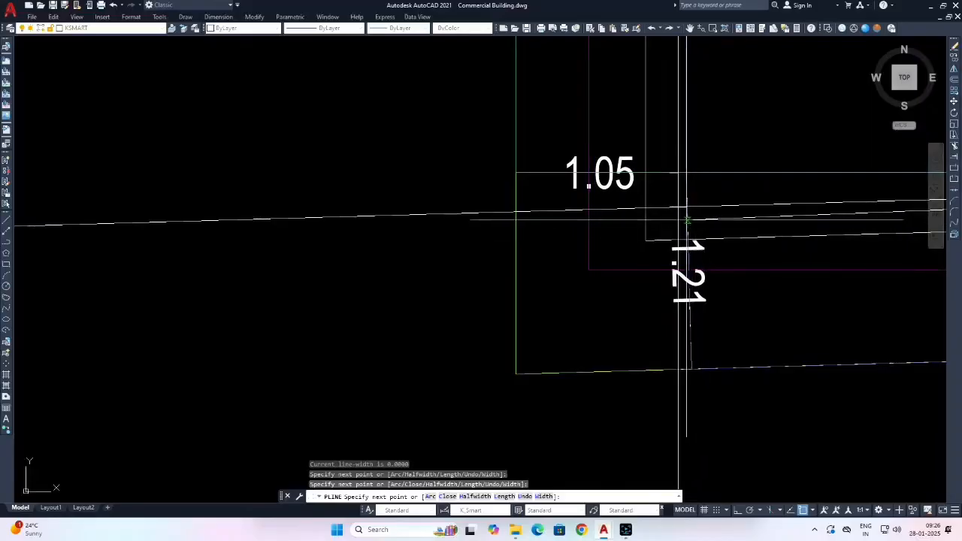
left_click(677, 208)
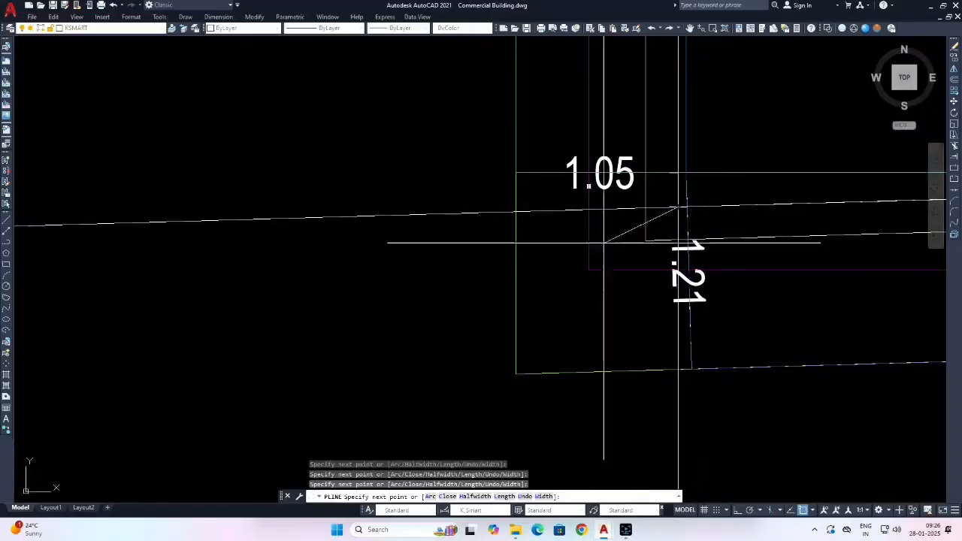
key("Escape")
Erase the construction lines used to set out the permissible building line.
left_click(674, 333)
type("e")
key("Return")
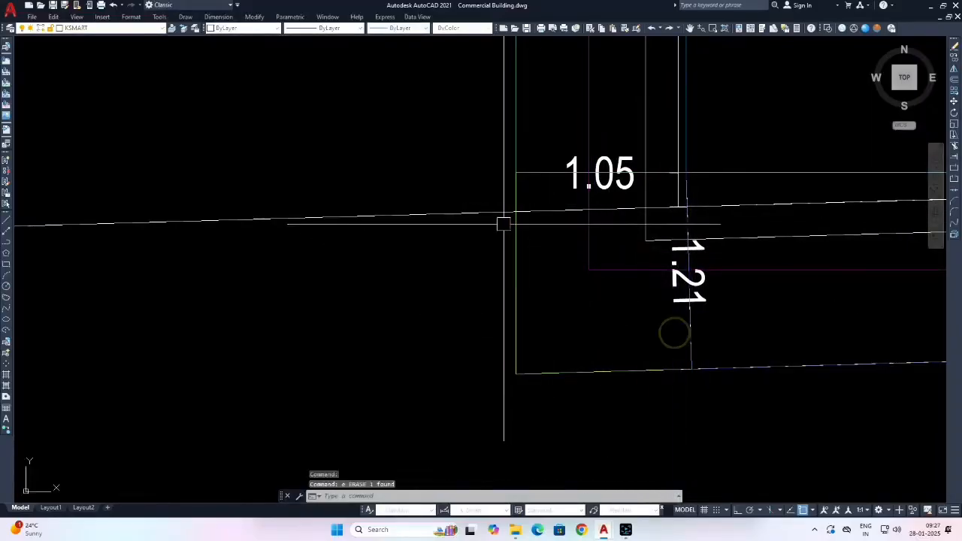
scroll(463, 287, "down", 5)
left_click(435, 311)
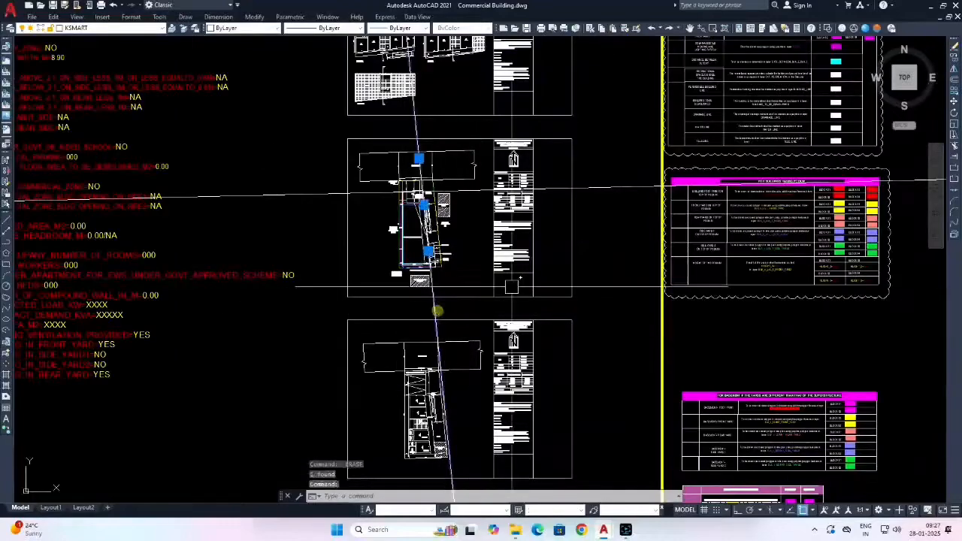
key("space")
left_click(590, 190)
key("space")
key("Escape")
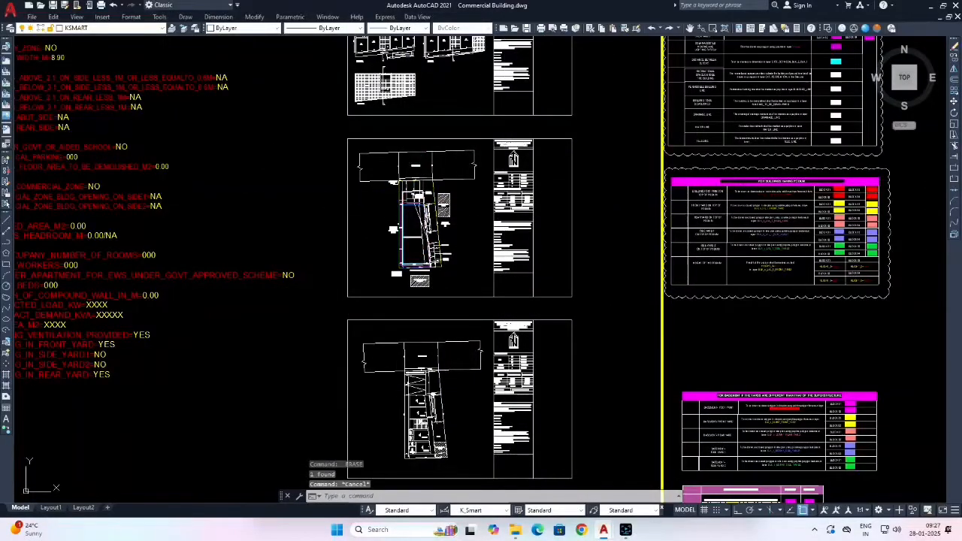
Match the properties of the white swatch onto the permissible building line polyline to place it on layer BUILDING_LINE.
middle_click_drag(842, 130, 710, 199)
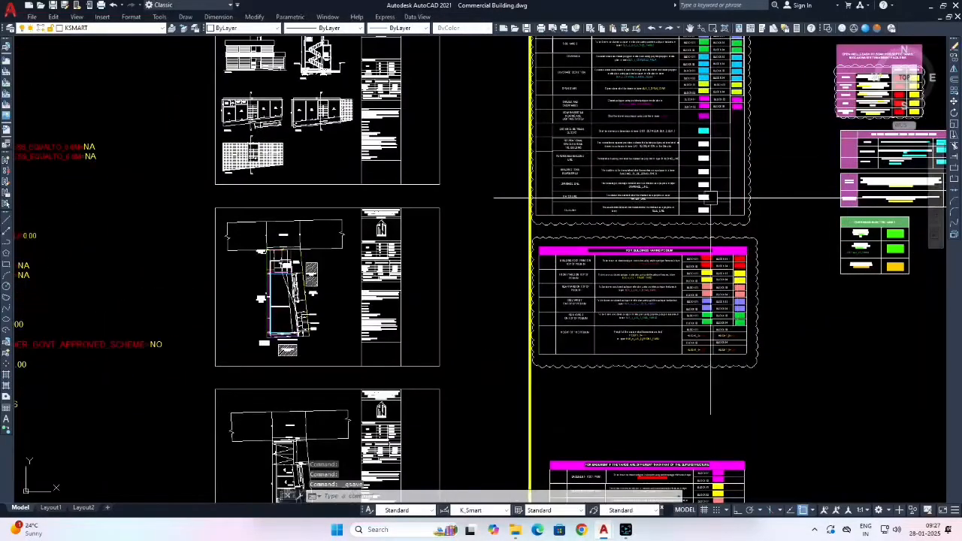
type("ma")
key("Return")
scroll(323, 293, "up", 4)
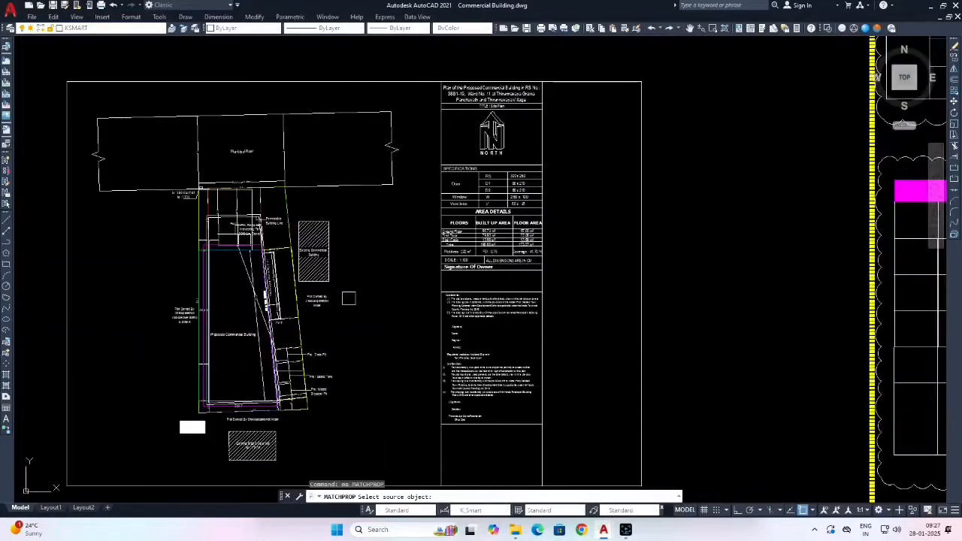
left_click(193, 429)
scroll(193, 429, "up", 10)
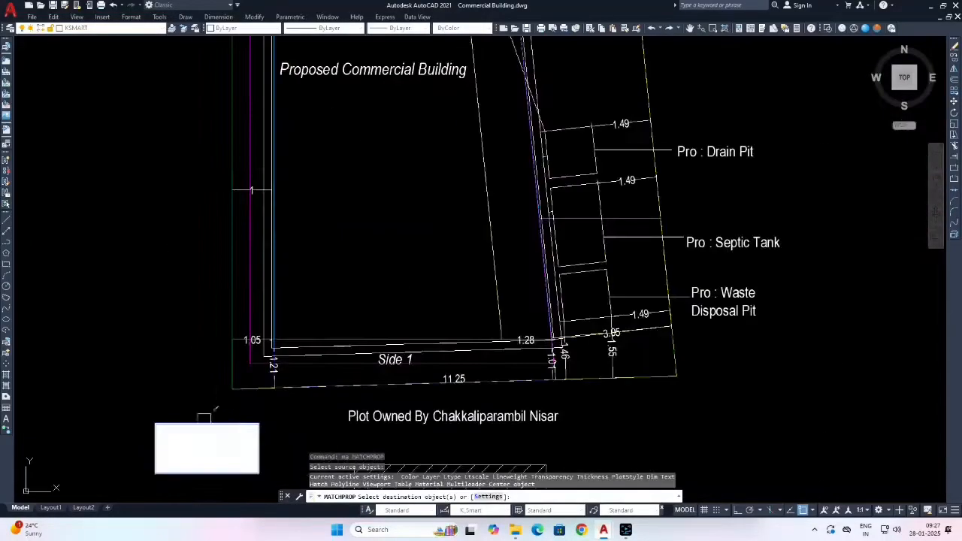
left_click(278, 321)
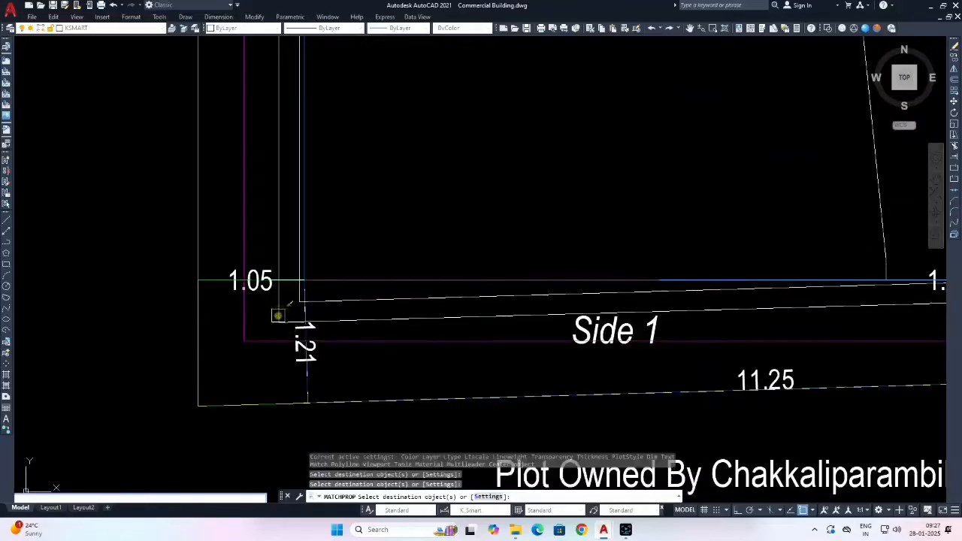
key("Escape")
left_click(279, 321)
scroll(379, 294, "down", 5)
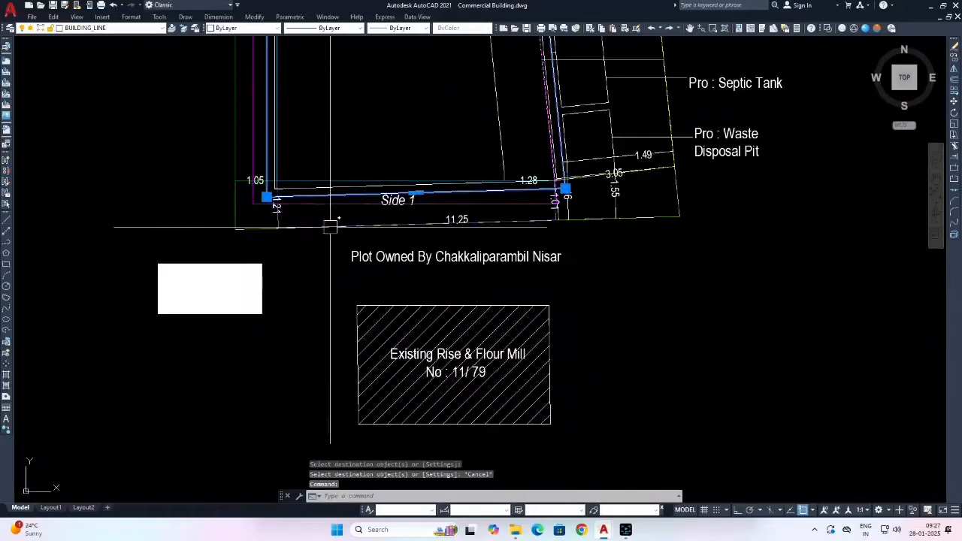
Erase the copied white swatch beside the existing rice and flour mill.
left_click(363, 321)
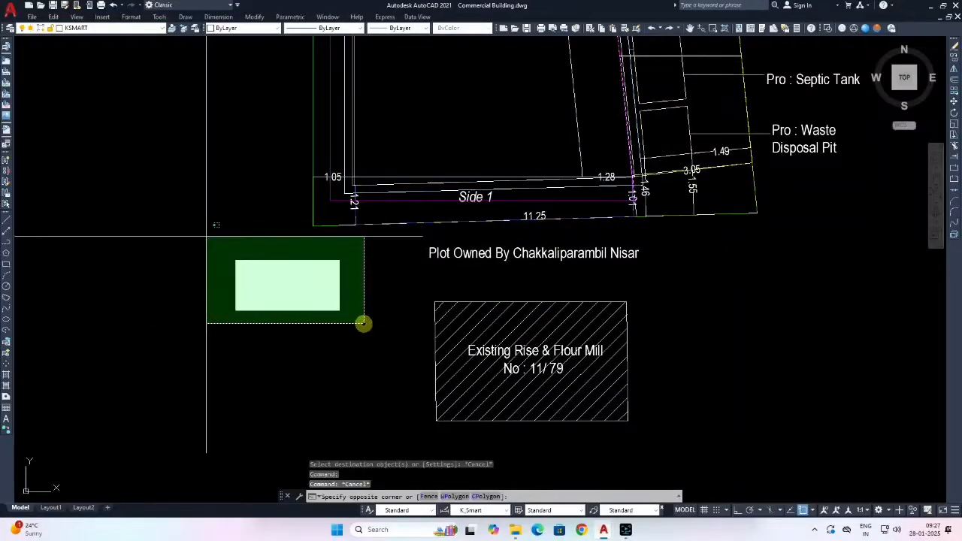
left_click(200, 232)
type("e")
key("Return")
key("Escape")
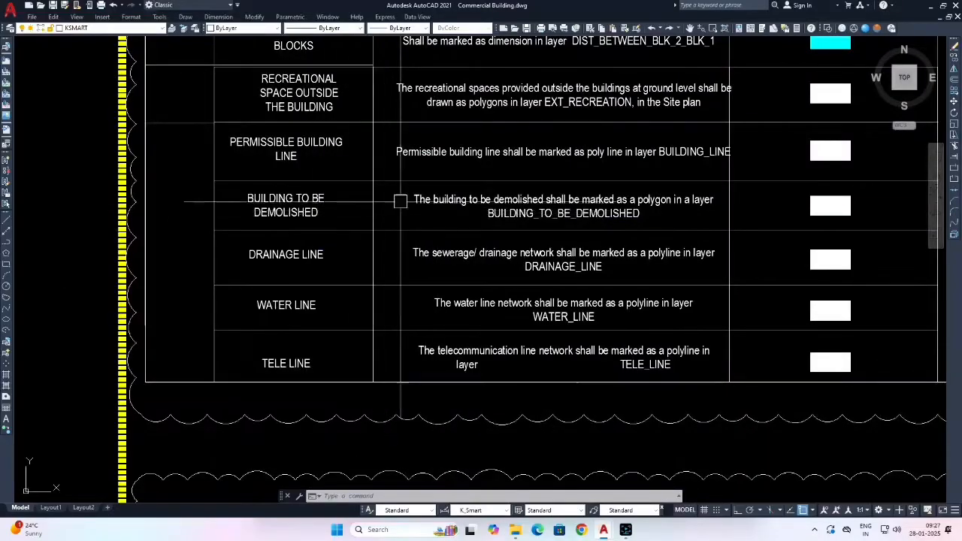
scroll(376, 214, "down", 3)
scroll(343, 197, "up", 3)
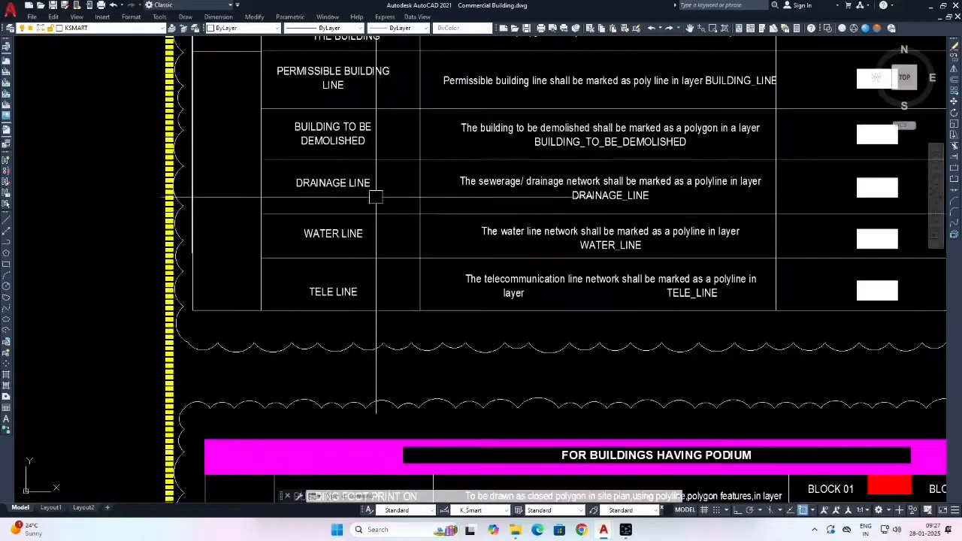
scroll(375, 197, "down", 2)
type("ma")
key("Return")
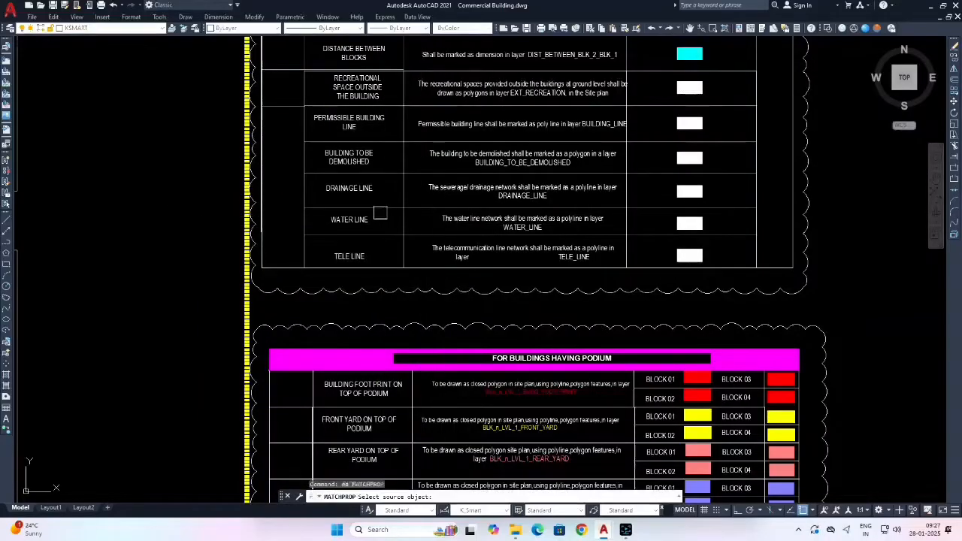
left_click(678, 192)
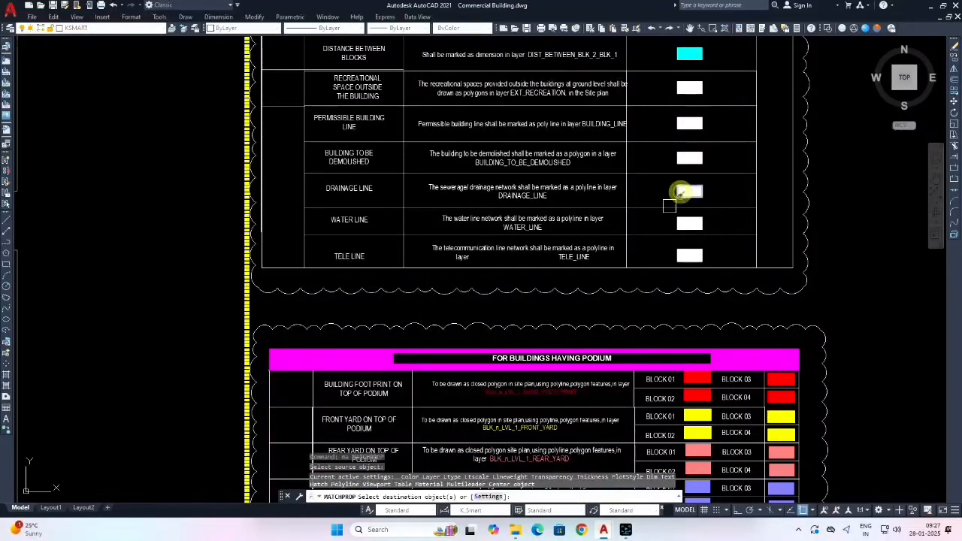
scroll(679, 192, "down", 10)
scroll(558, 226, "up", 8)
left_click(563, 239)
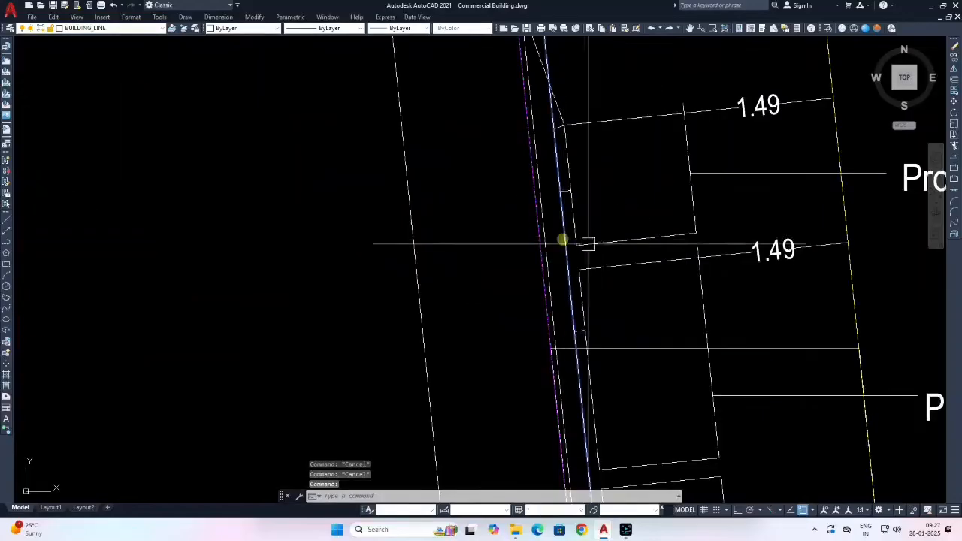
scroll(603, 224, "down", 5)
key("Escape")
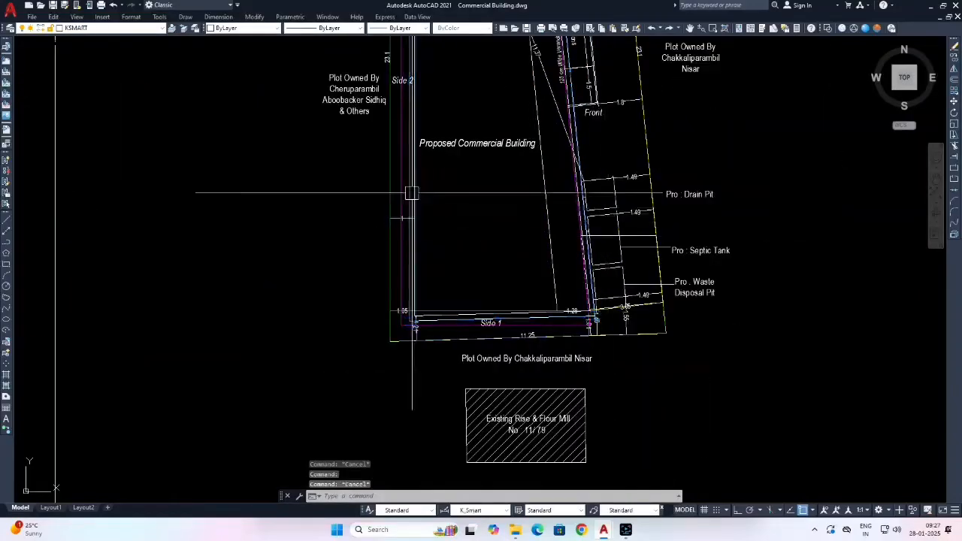
Examine the drainage lines beside the toilets in the service plan and check which layer they are on.
scroll(408, 193, "down", 6)
scroll(386, 318, "up", 3)
scroll(381, 318, "up", 8)
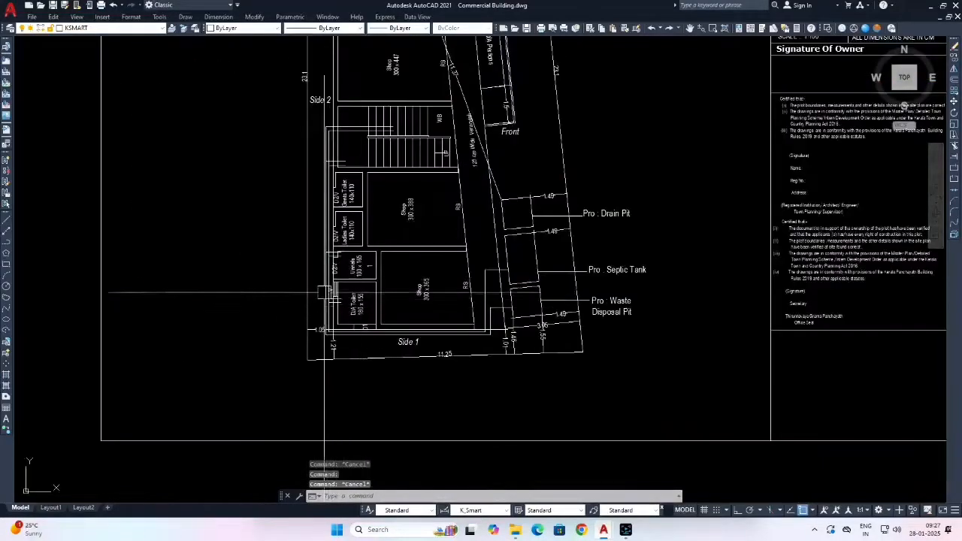
scroll(324, 252, "up", 2)
left_click(333, 248)
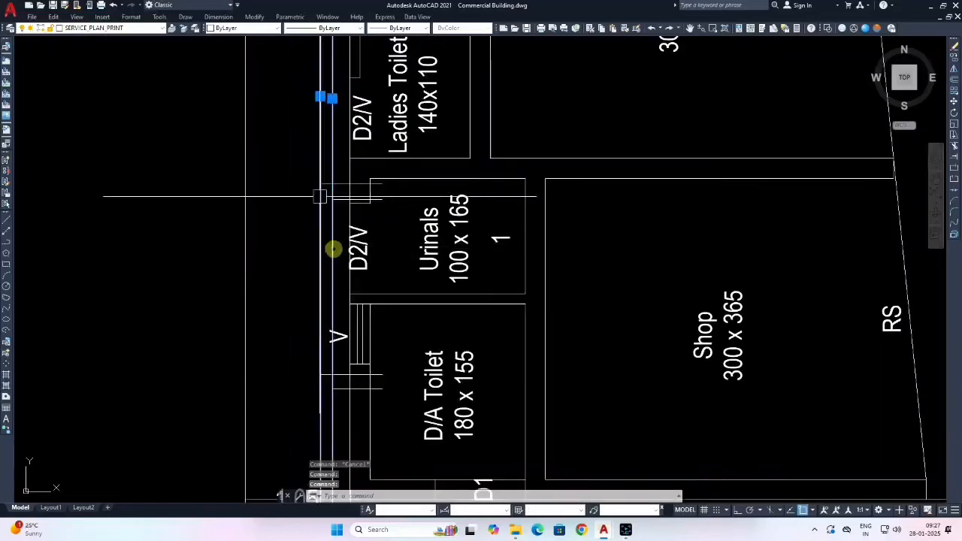
scroll(320, 187, "up", 4)
key("Escape")
key("Escape")
scroll(379, 209, "down", 6)
middle_click_drag(433, 191, 411, 312)
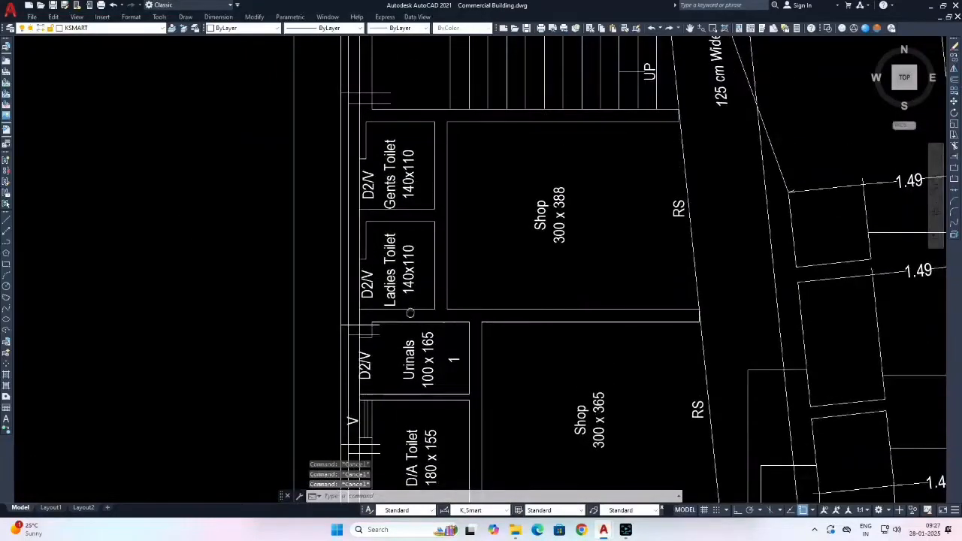
middle_click_drag(411, 313, 413, 347)
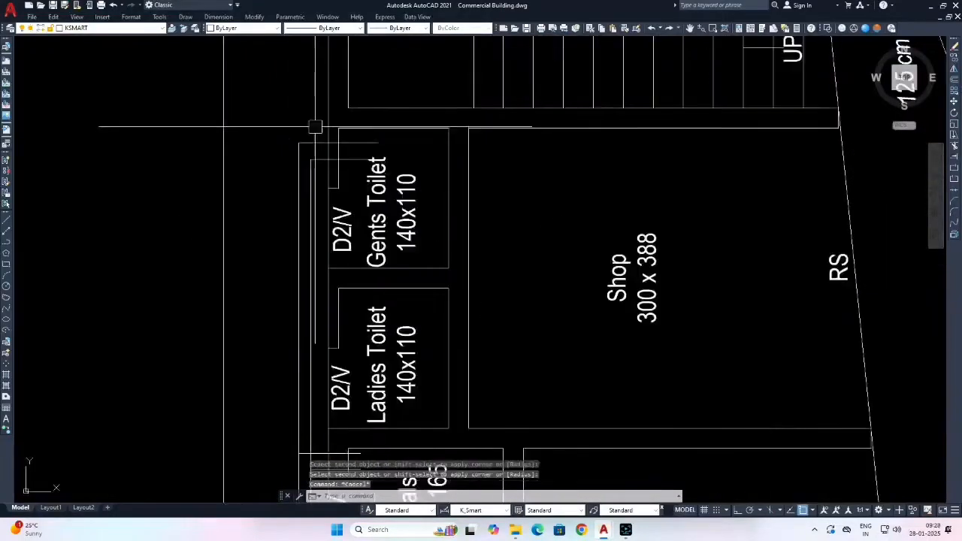
Copy the drainage lines from the service plan, using the plot corner as base point, to the corner of the parking plan frame.
left_click(315, 126)
scroll(300, 158, "down", 5)
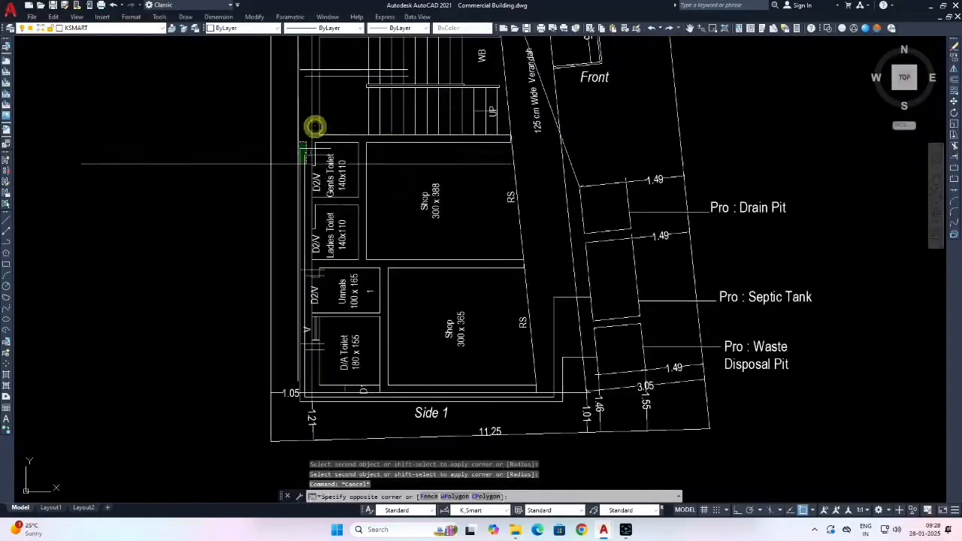
left_click(291, 291)
scroll(311, 250, "up", 4)
left_click(311, 251)
left_click(265, 176)
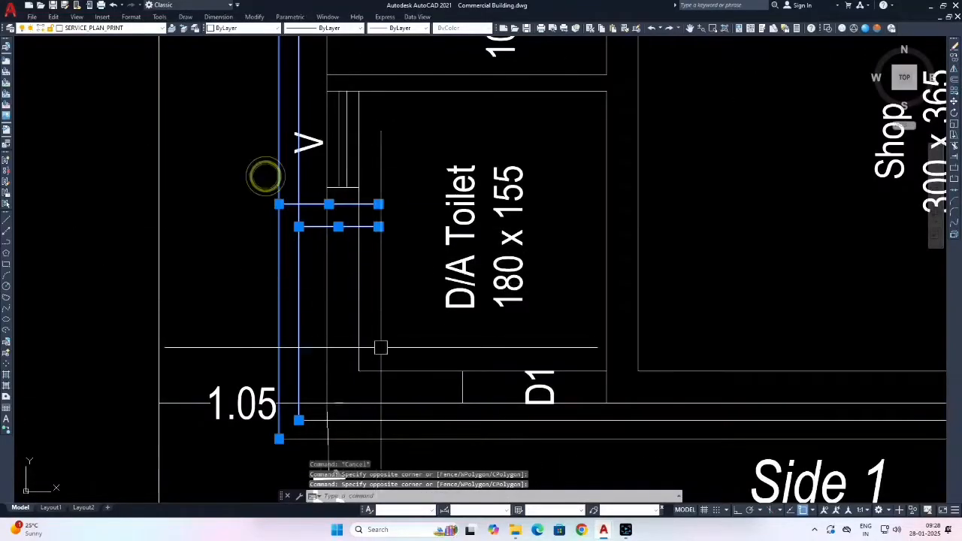
left_click(373, 436)
scroll(376, 432, "down", 6)
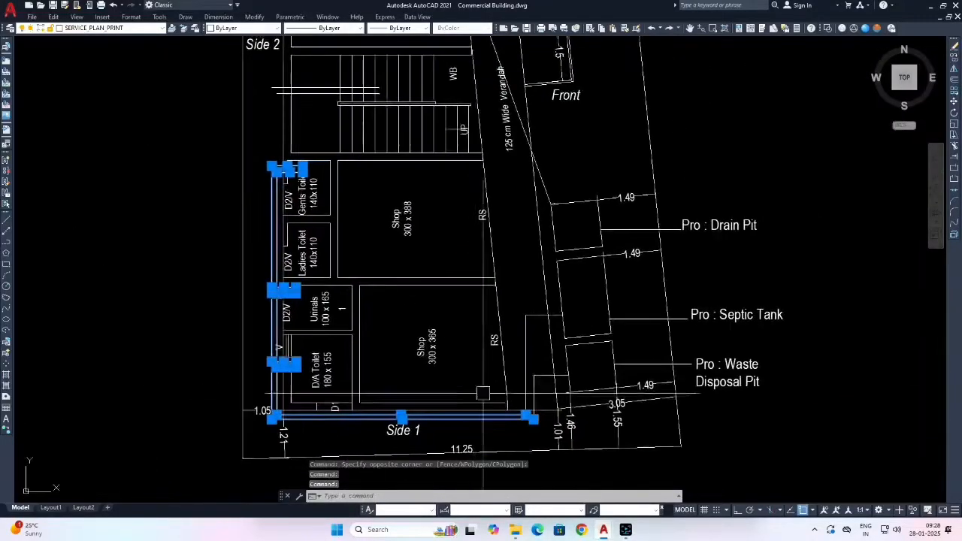
scroll(545, 398, "up", 3)
left_click(534, 391)
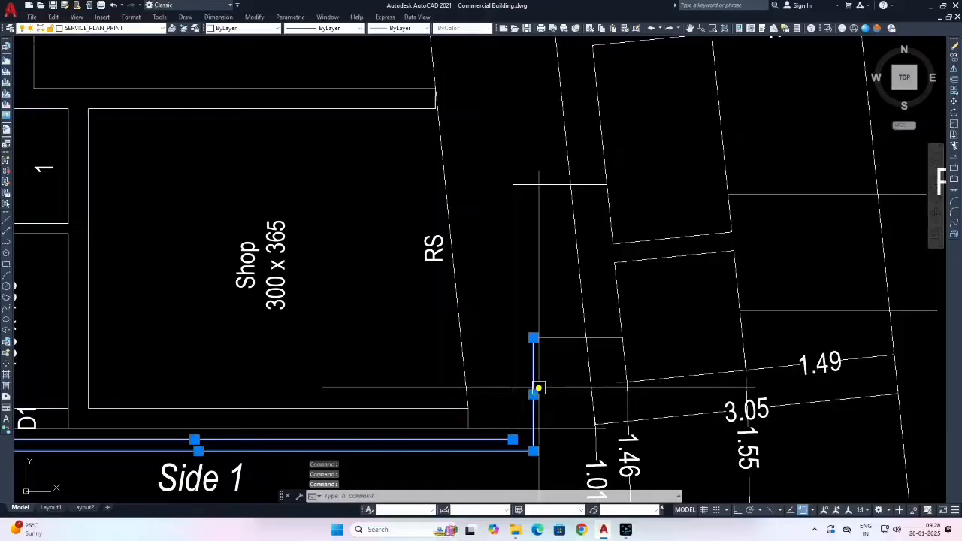
left_click(551, 338)
left_click(513, 279)
left_click(536, 186)
scroll(540, 266, "down", 2)
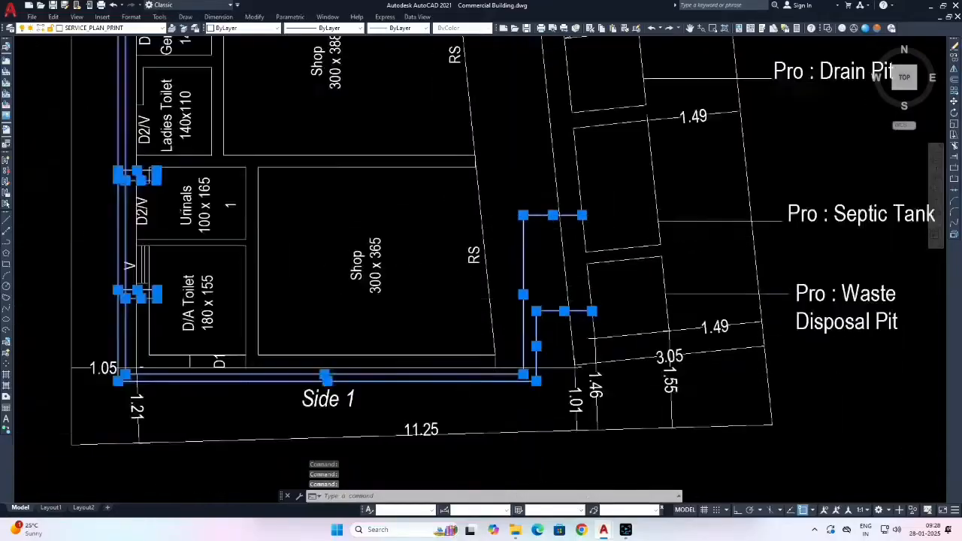
scroll(535, 272, "down", 2)
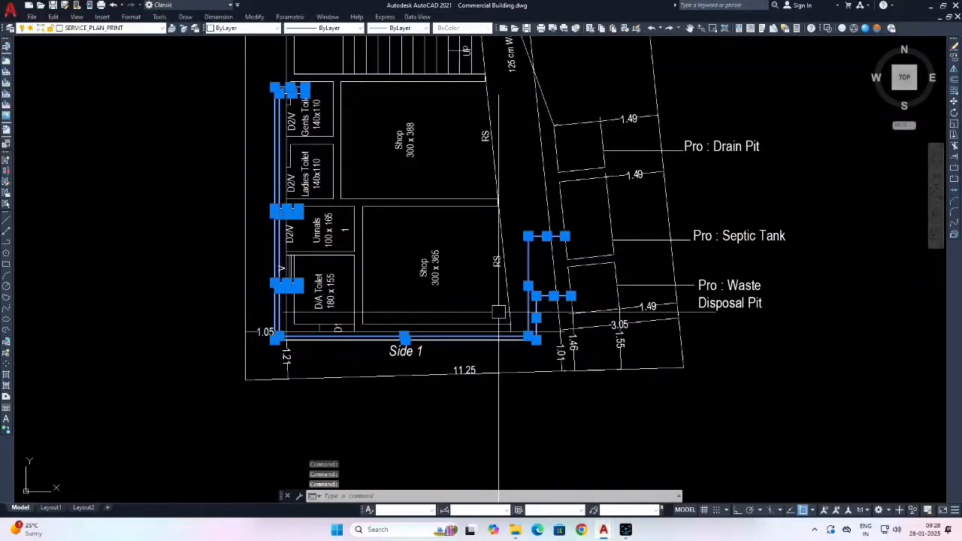
type("co")
key("Return")
scroll(420, 320, "down", 4)
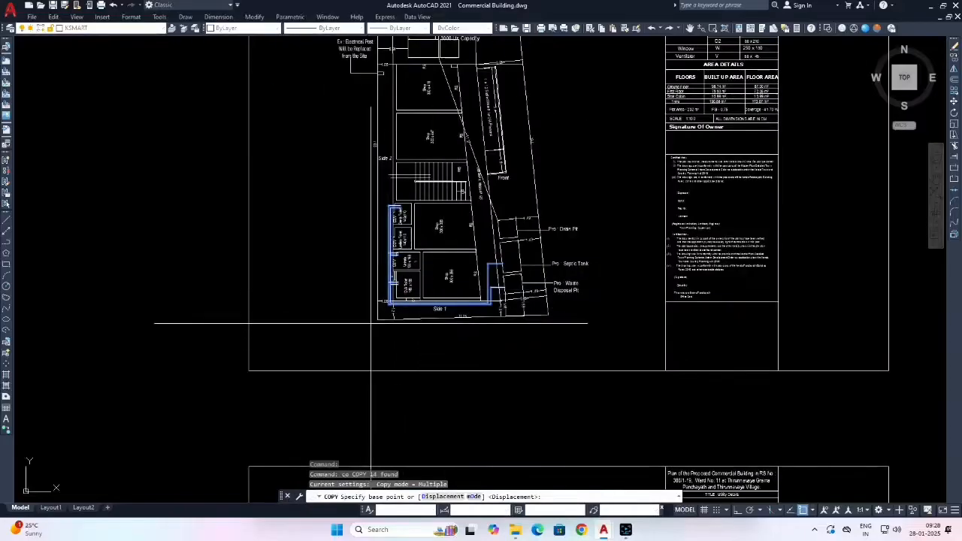
left_click(377, 319)
scroll(398, 338, "down", 5)
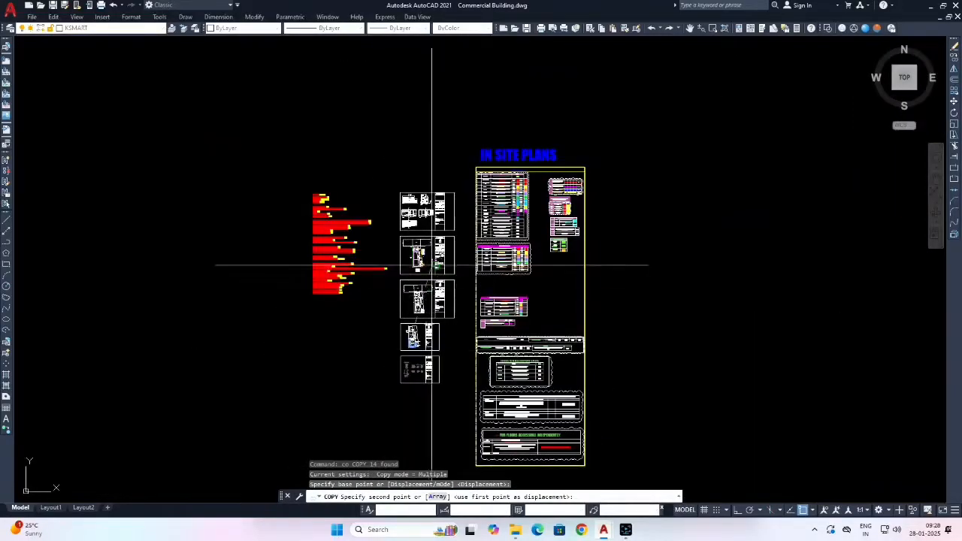
scroll(434, 266, "up", 4)
scroll(511, 320, "up", 4)
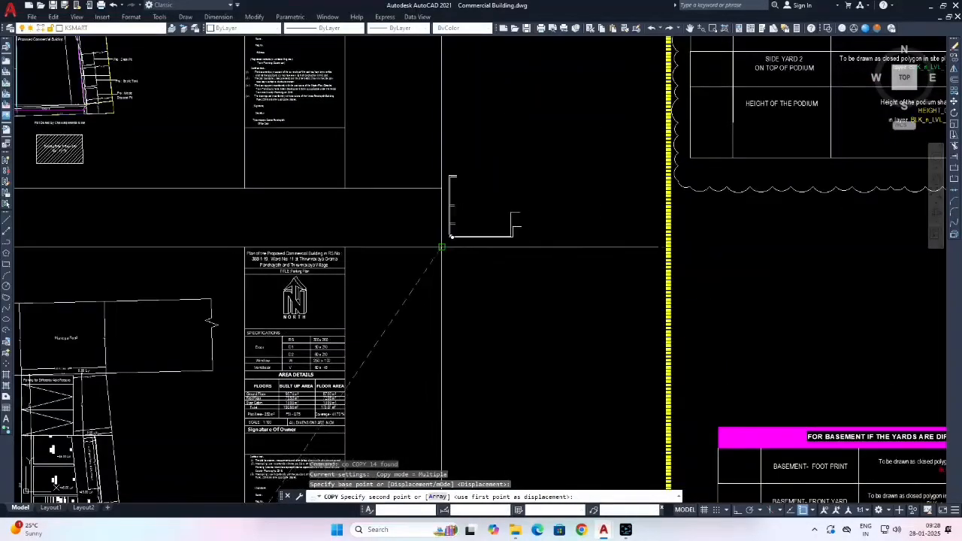
left_click(442, 247)
key("Return")
type("ma")
key("Return")
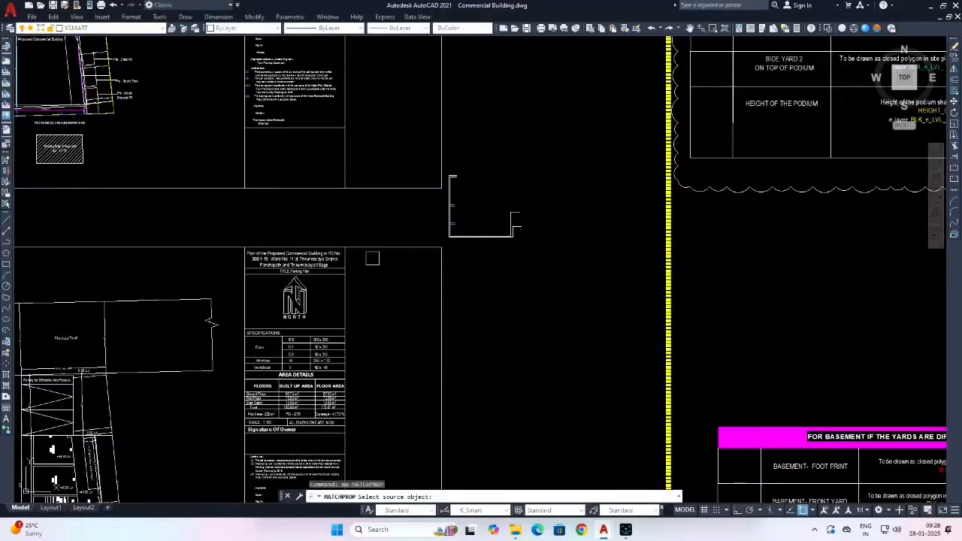
scroll(418, 250, "down", 5)
left_click(429, 175)
scroll(429, 172, "up", 2)
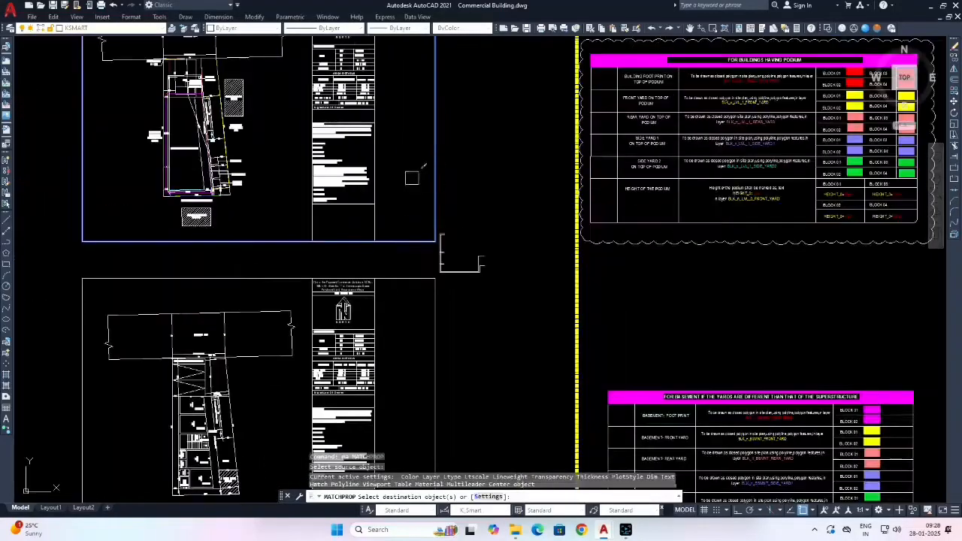
left_click(404, 172)
left_click(511, 293)
key("Escape")
key("Escape")
Move the copied drainage lines onto the site plan, placing their base point on the plot corner.
left_click(421, 198)
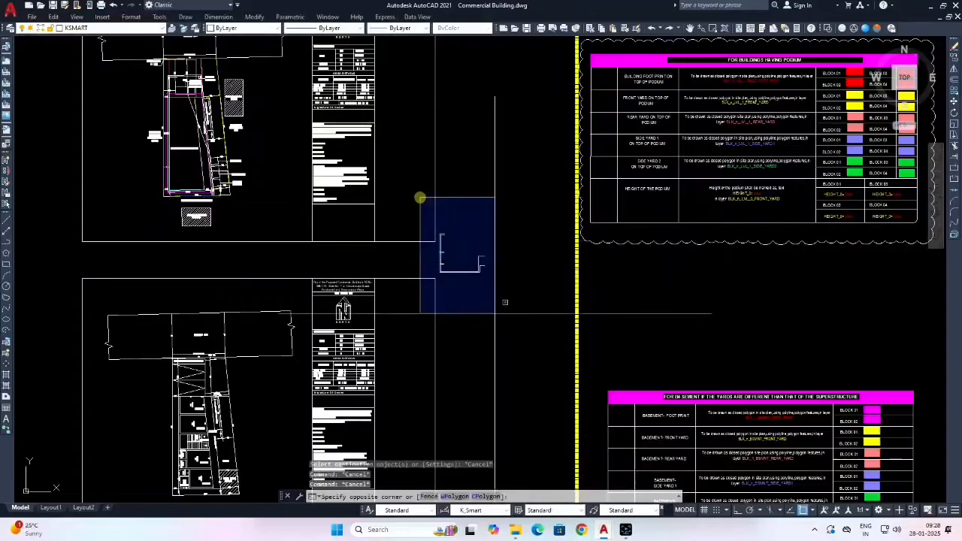
left_click(501, 305)
type("m")
key("Return")
scroll(421, 301, "up", 3)
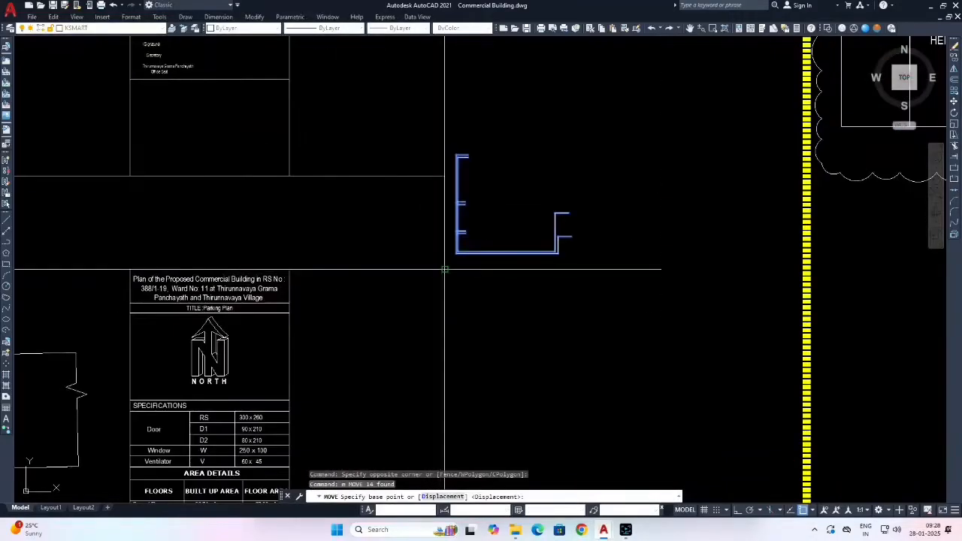
left_click(444, 269)
scroll(443, 269, "down", 5)
scroll(376, 218, "up", 6)
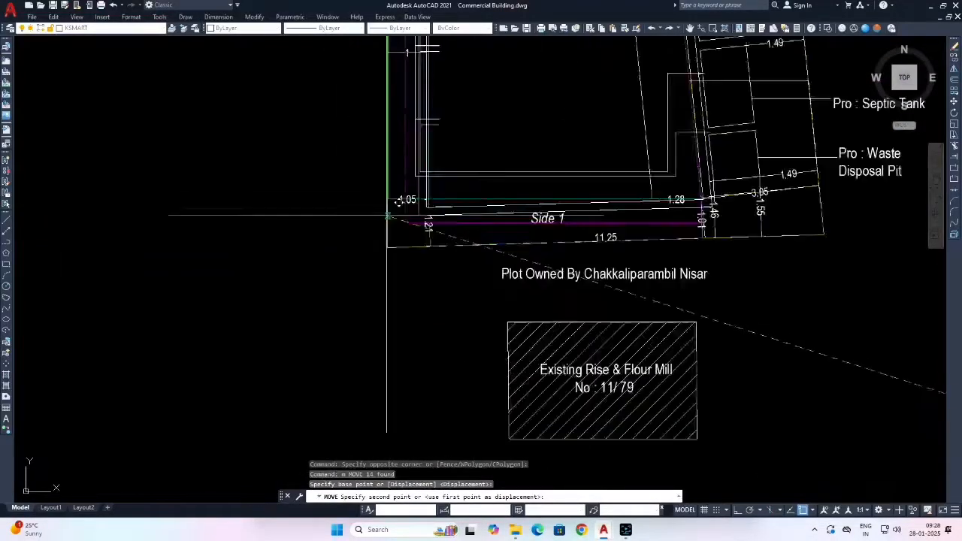
scroll(387, 215, "up", 2)
left_click(389, 263)
scroll(388, 264, "down", 6)
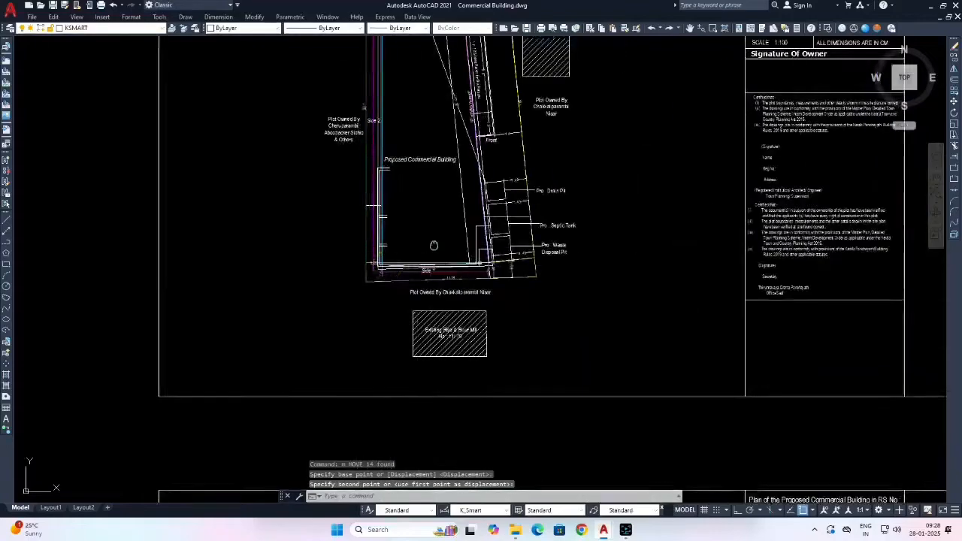
key("Escape")
key("Escape")
scroll(413, 233, "up", 4)
Match the DRAINAGE_LINE swatch's properties onto the drainage lines and branches along Side 2 of the site plan.
type("ma")
key("Return")
scroll(365, 278, "down", 5)
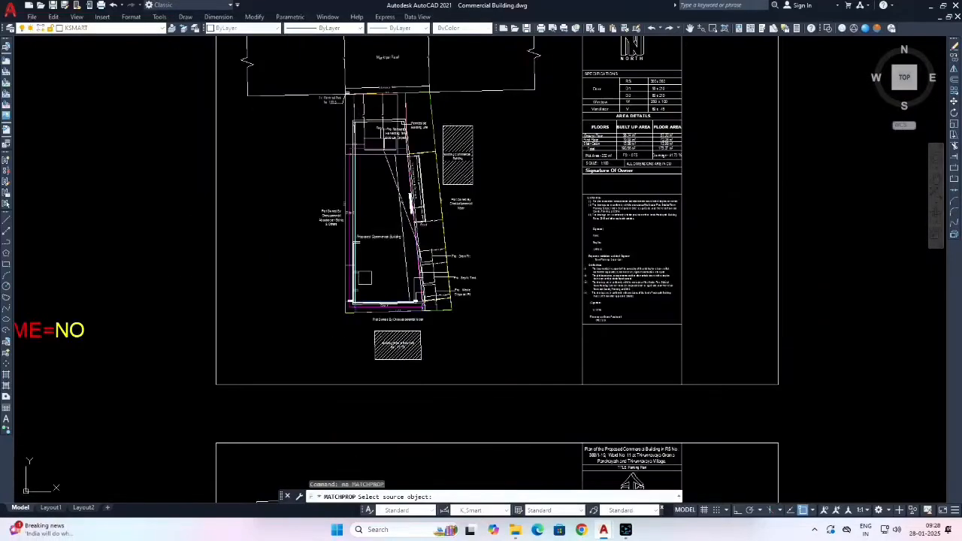
scroll(364, 277, "down", 5)
scroll(421, 288, "up", 8)
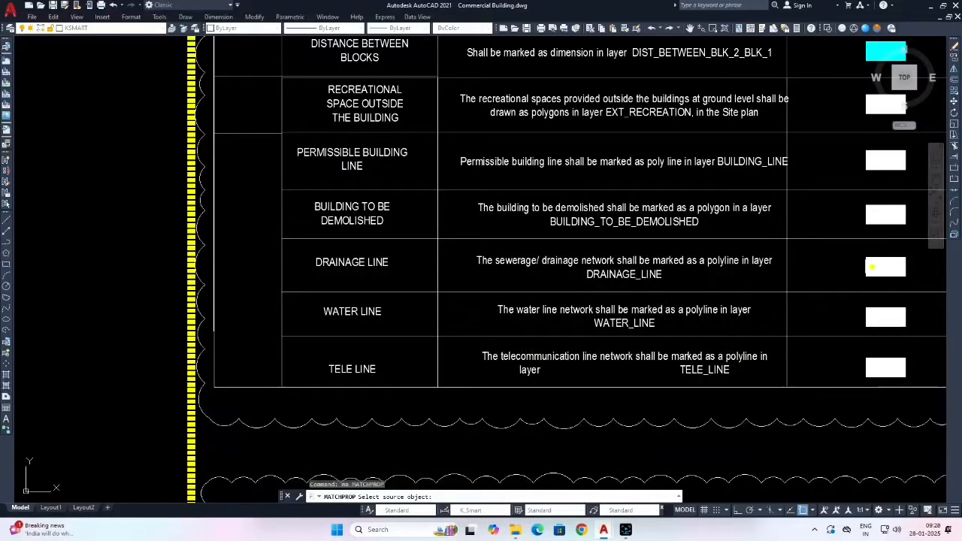
left_click(872, 266)
scroll(870, 268, "down", 5)
scroll(528, 224, "up", 7)
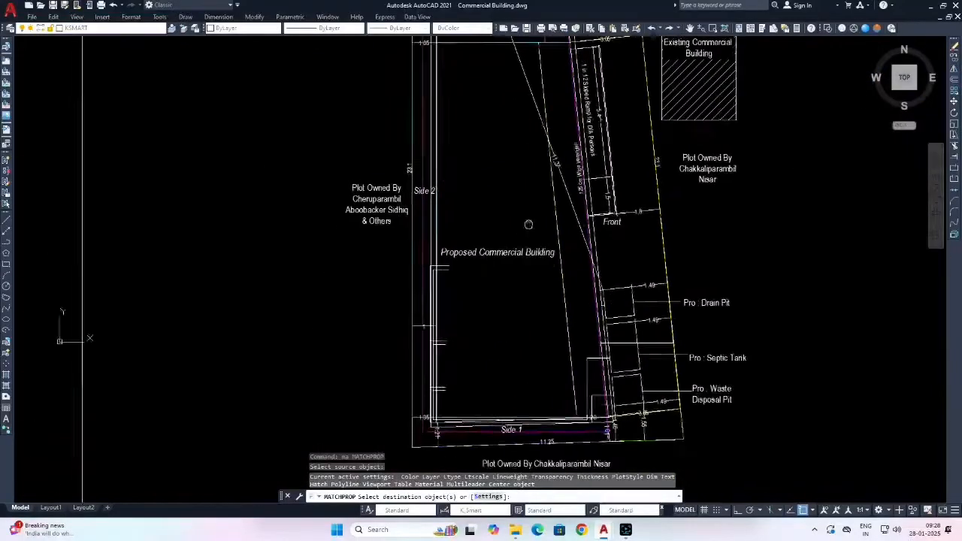
scroll(438, 281, "up", 5)
left_click(476, 241)
scroll(417, 235, "up", 2)
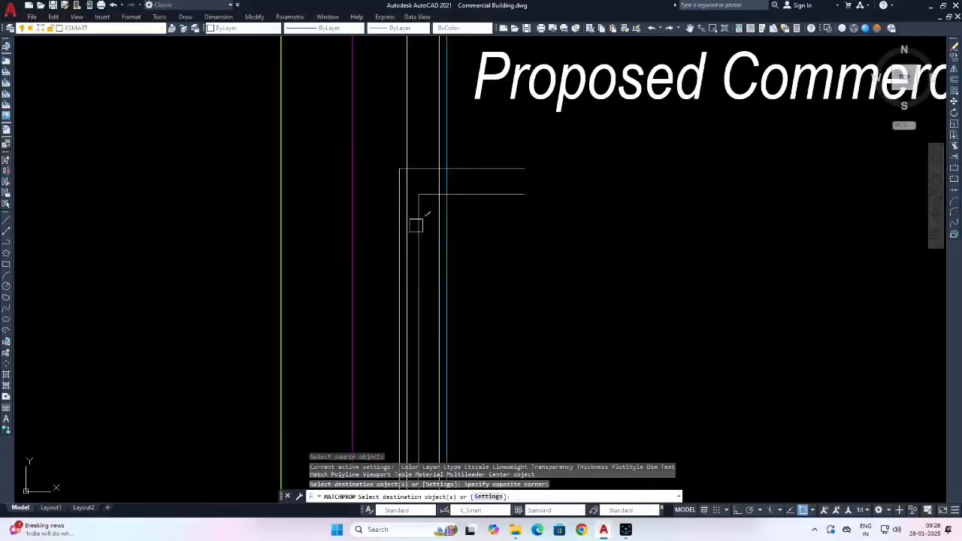
left_click(418, 223)
middle_click_drag(496, 451, 483, 245)
middle_click_drag(412, 402, 414, 170)
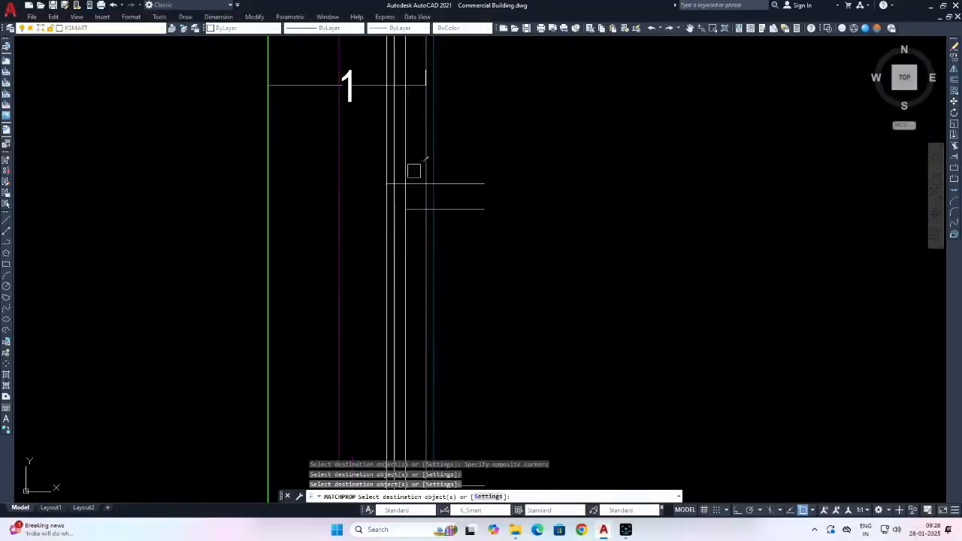
left_click(362, 166)
Match the same DRAINAGE_LINE properties onto the drainage lines along Side 1 and the runs leading to the pits.
scroll(535, 231, "down", 3)
middle_click_drag(594, 232, 533, 112)
scroll(467, 302, "up", 3)
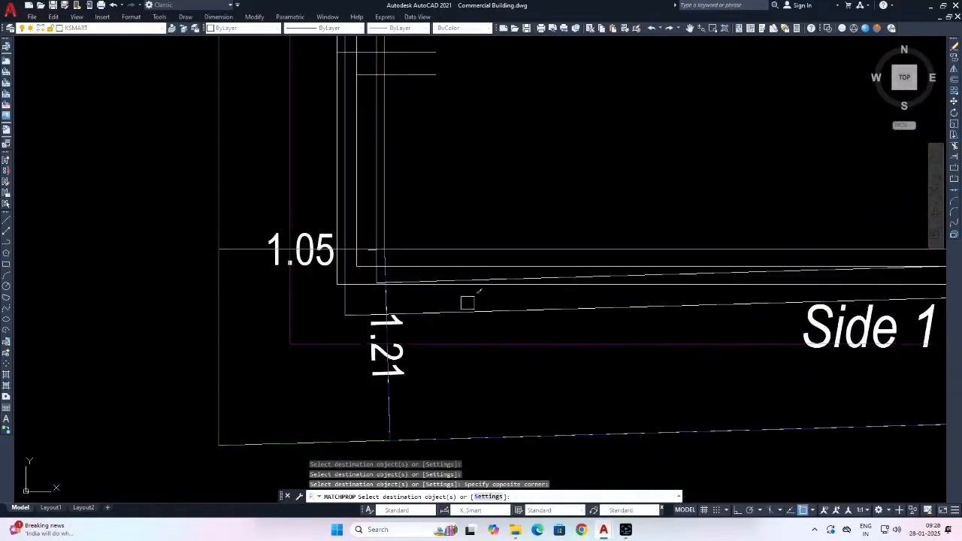
scroll(341, 283, "up", 3)
left_click(387, 279)
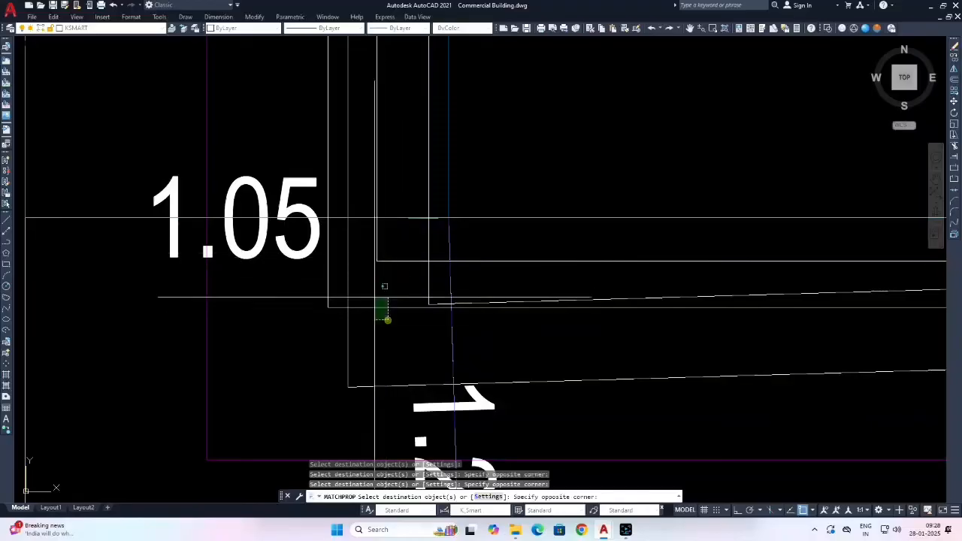
left_click(374, 297)
scroll(371, 292, "down", 5)
middle_click_drag(628, 309, 417, 317)
scroll(570, 258, "up", 3)
left_click(572, 250)
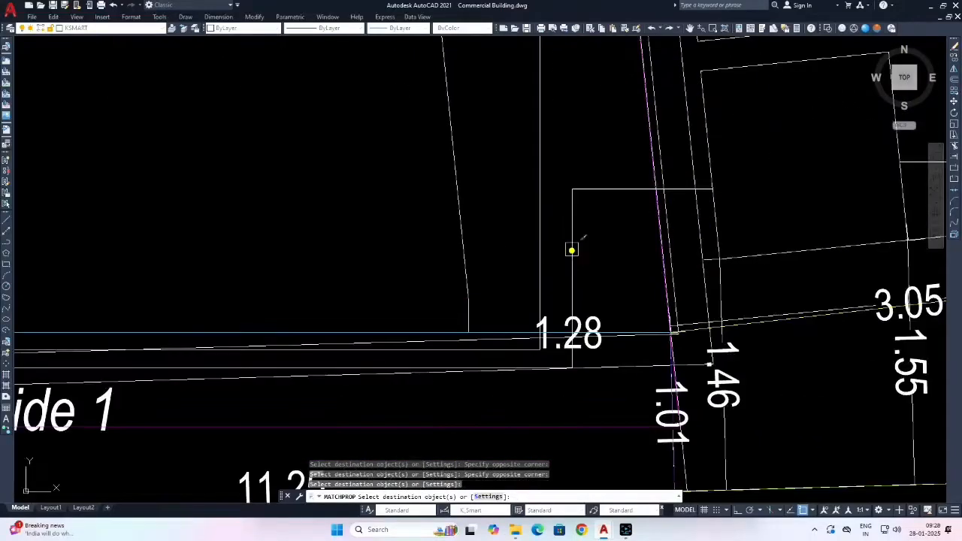
scroll(602, 216, "down", 6)
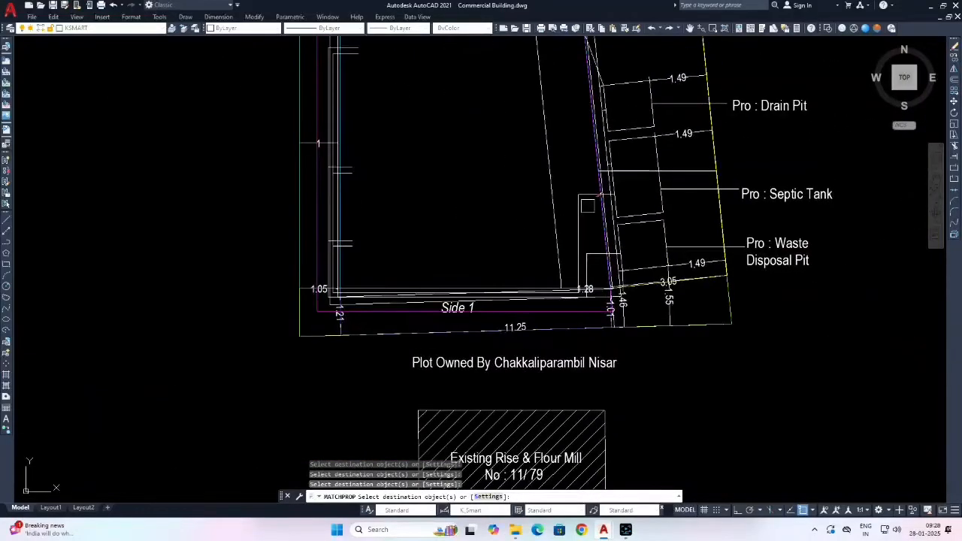
scroll(587, 204, "up", 4)
scroll(534, 233, "down", 5)
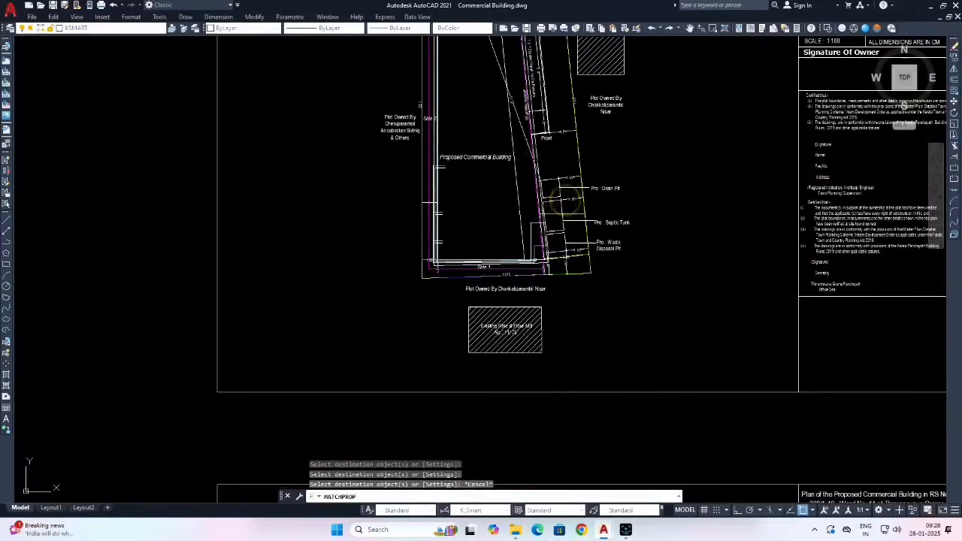
key("Escape")
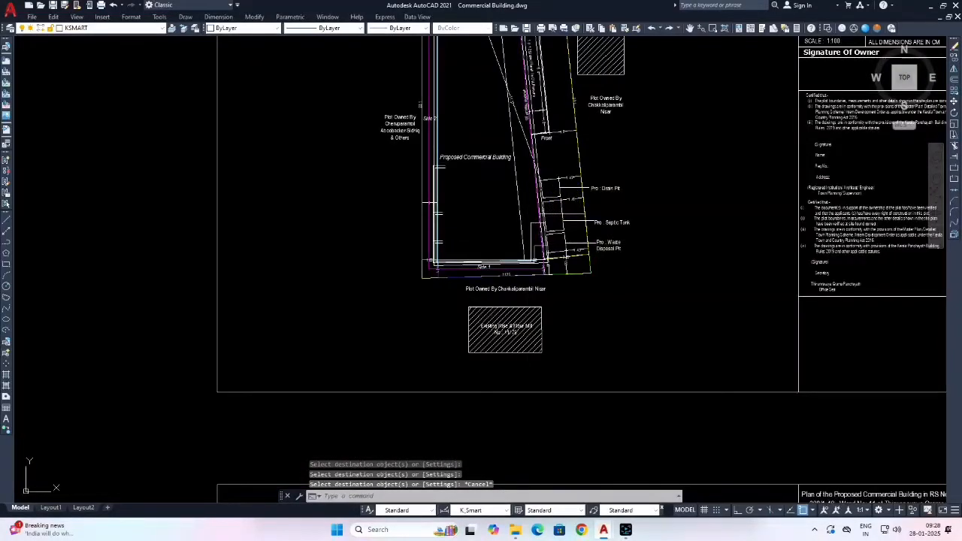
Move the "Pro : Waste Disposal Pit" label up to the leader of the uppermost pit on the site plan.
scroll(601, 248, "up", 4)
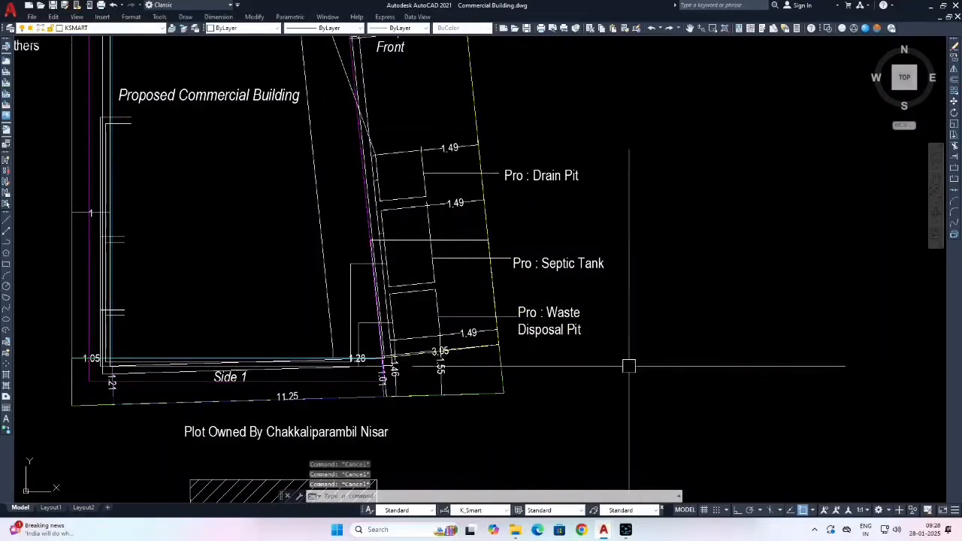
type("m")
key("space")
key("space")
key("Escape")
type("m")
key("space")
left_click(593, 367)
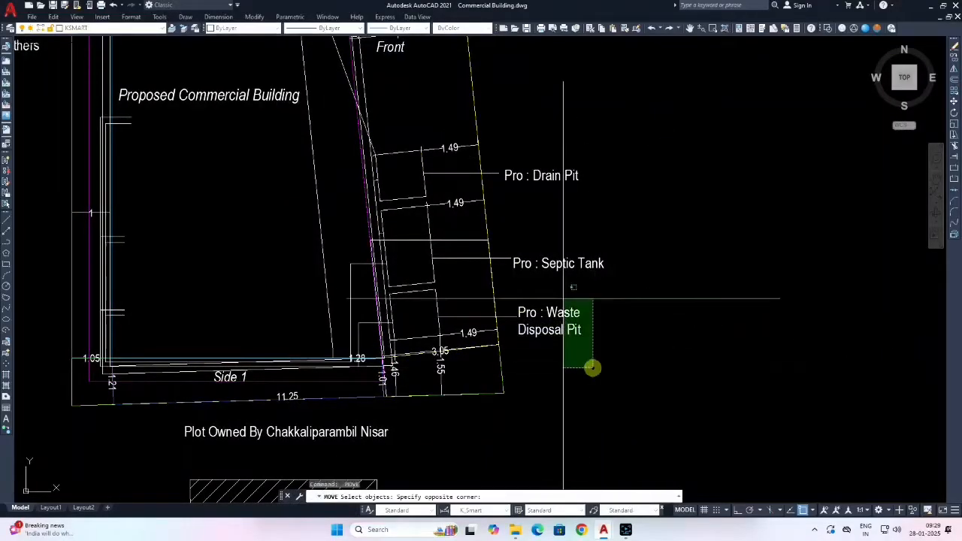
left_click(563, 299)
key("space")
left_click(756, 312)
left_click(758, 155)
Move the "Pro : Drain Pit" label down to the leader of the lowest pit, below the septic tank.
scroll(619, 159, "up", 2)
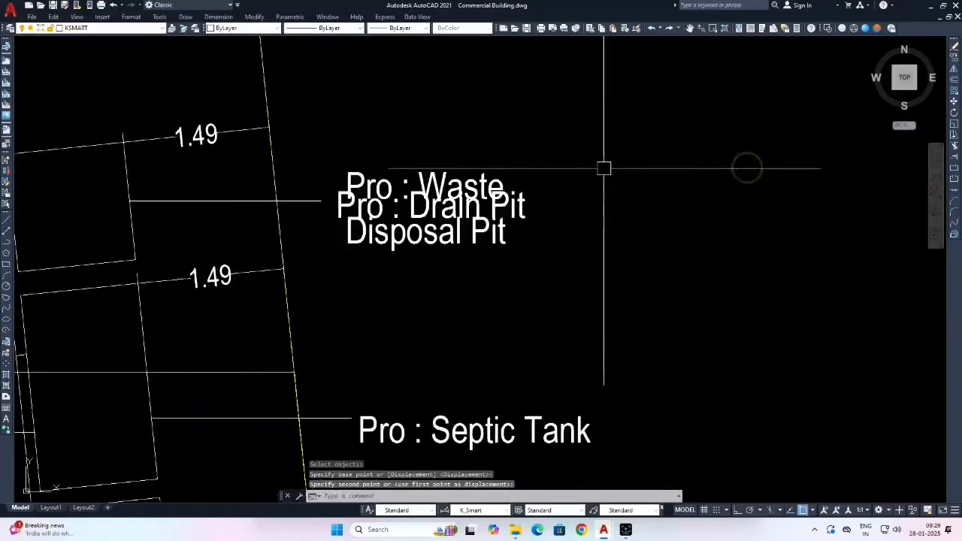
left_click(523, 210)
scroll(518, 219, "down", 2)
type("m")
key("space")
left_click(591, 224)
middle_click_drag(599, 344, 607, 296)
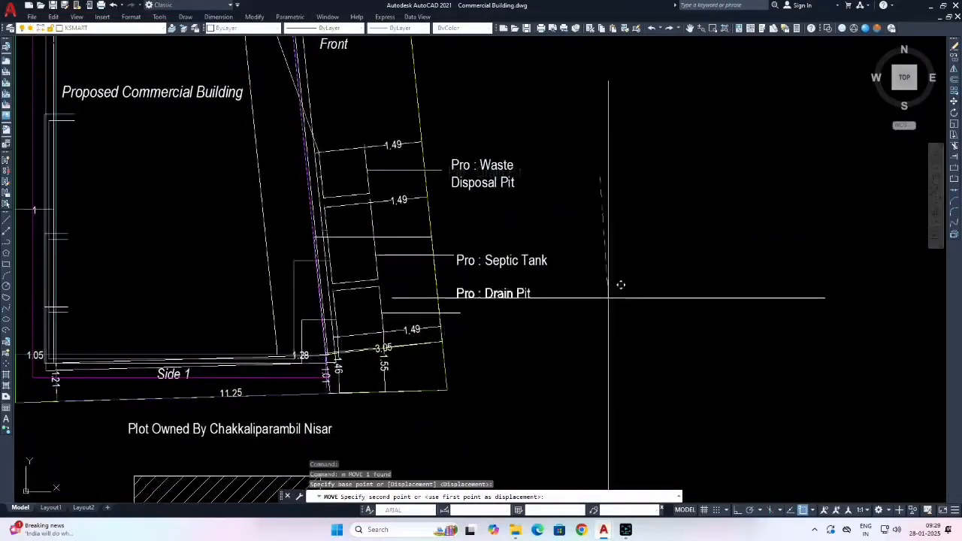
left_click(614, 317)
key("Escape")
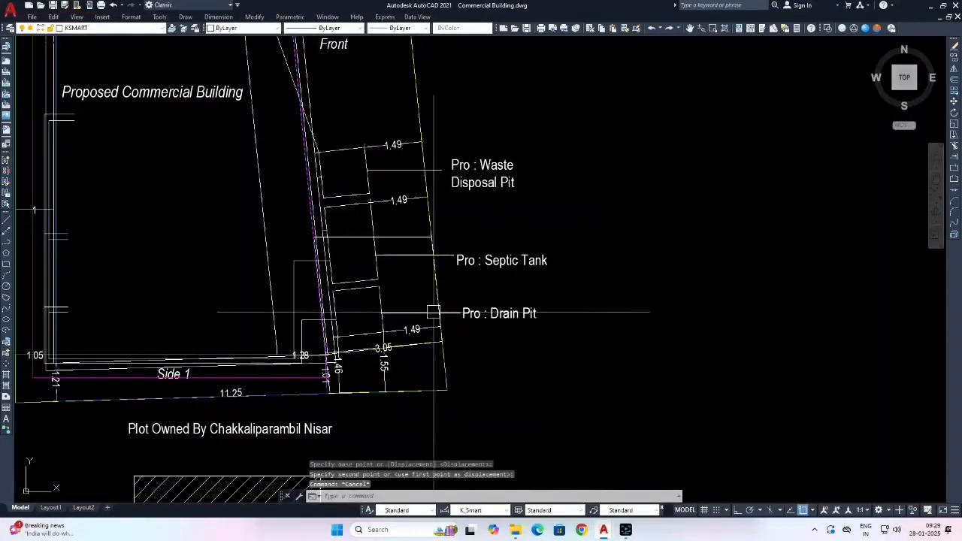
Stretch the drainage run that ends at the lowest pit up to the Waste Disposal Pit.
scroll(476, 298, "down", 3)
scroll(442, 311, "up", 5)
key("Escape")
type("s")
key("space")
key("Escape")
key("Escape")
key("Escape")
Erase the "Pro : Drain Pit" label from the site plan and save the drawing.
scroll(502, 208, "down", 12)
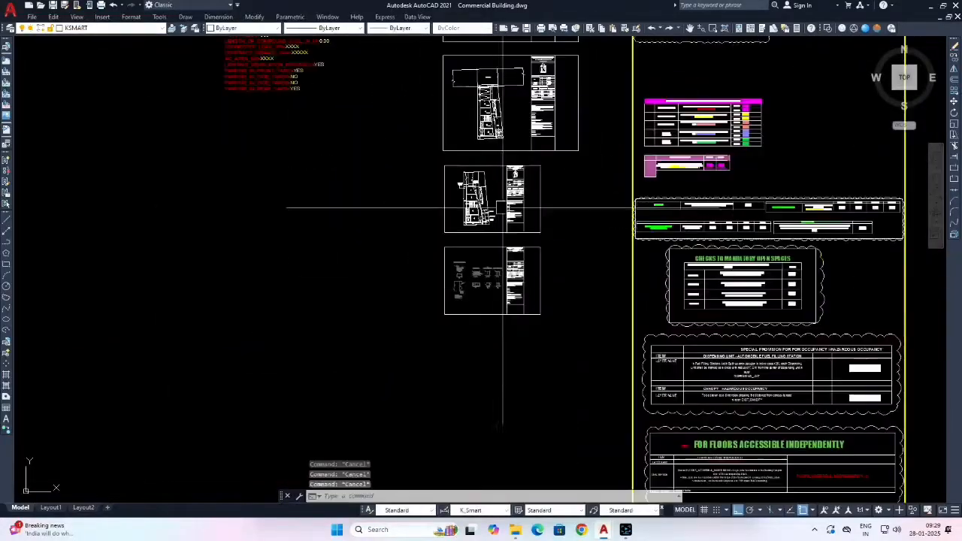
middle_click_drag(502, 209, 483, 286)
scroll(483, 193, "up", 5)
middle_click_drag(493, 172, 483, 308)
scroll(447, 103, "up", 2)
middle_click_drag(446, 103, 449, 220)
scroll(450, 182, "up", 6)
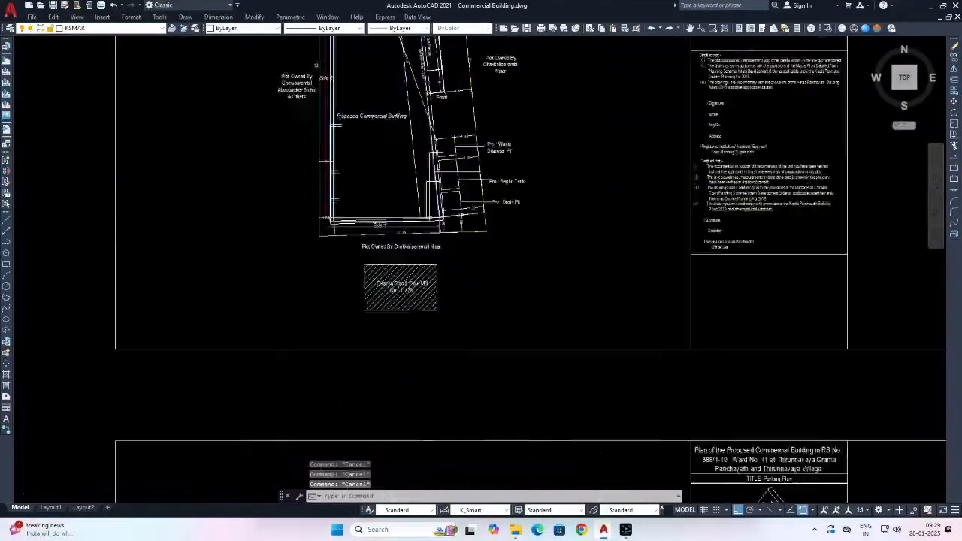
middle_click_drag(564, 211, 572, 261)
left_click(605, 287)
type("e")
key("space")
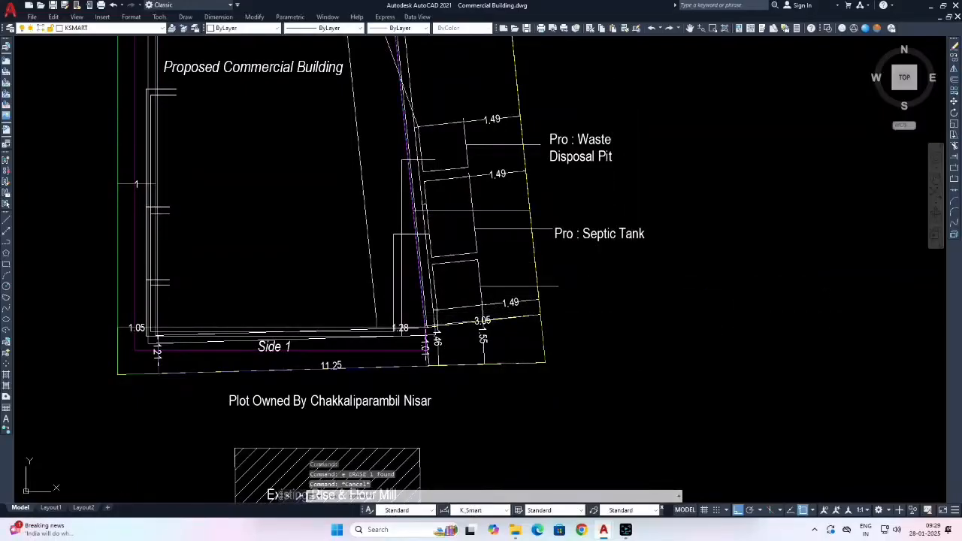
key("Escape")
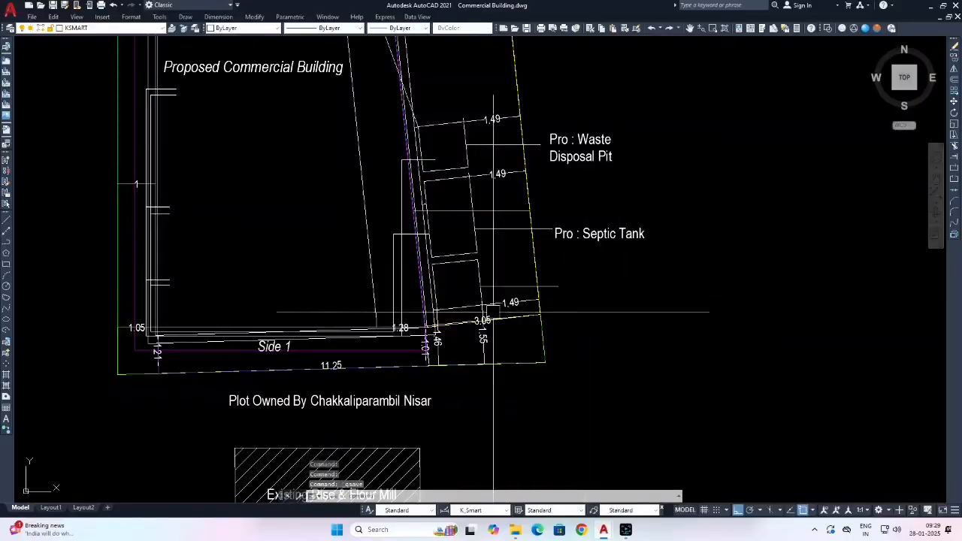
Check the layer requirements for the drainage, water and telecommunication lines in the site plan table.
scroll(429, 294, "down", 8)
middle_click_drag(421, 282, 308, 314)
middle_click_drag(541, 253, 509, 272)
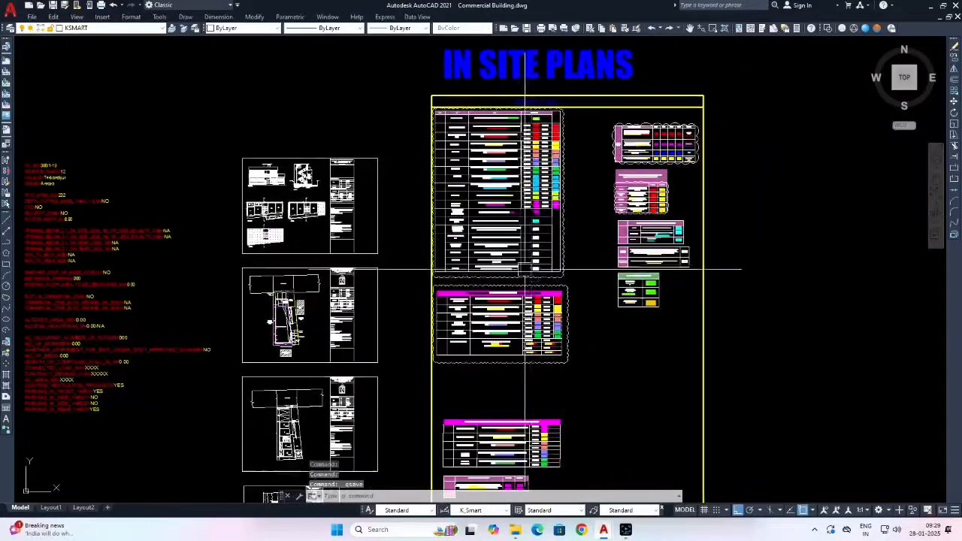
scroll(509, 273, "up", 6)
scroll(312, 272, "up", 3)
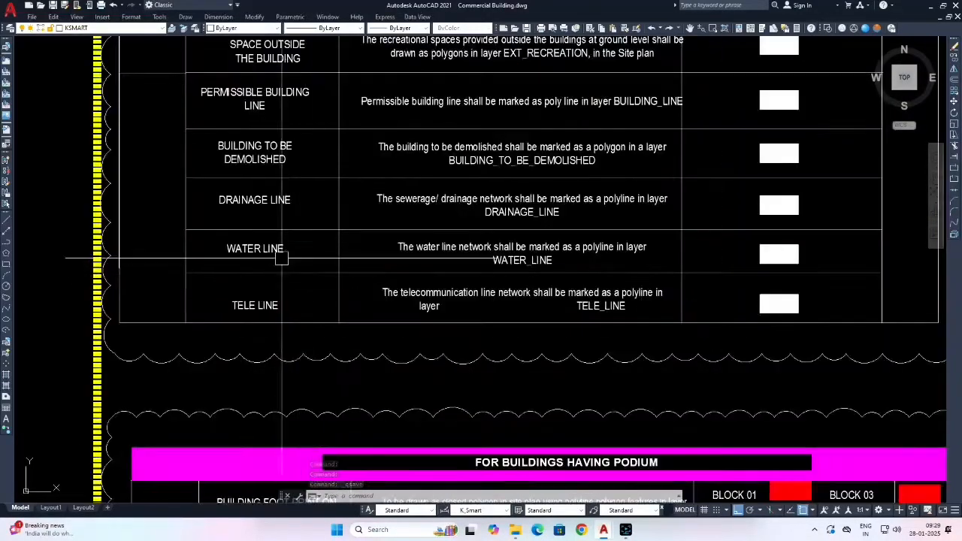
Copy the BLK_1_SHADE_OVERHANG outline of the proposed building in place on the site plan.
scroll(281, 257, "down", 6)
scroll(561, 300, "up", 5)
scroll(561, 301, "up", 10)
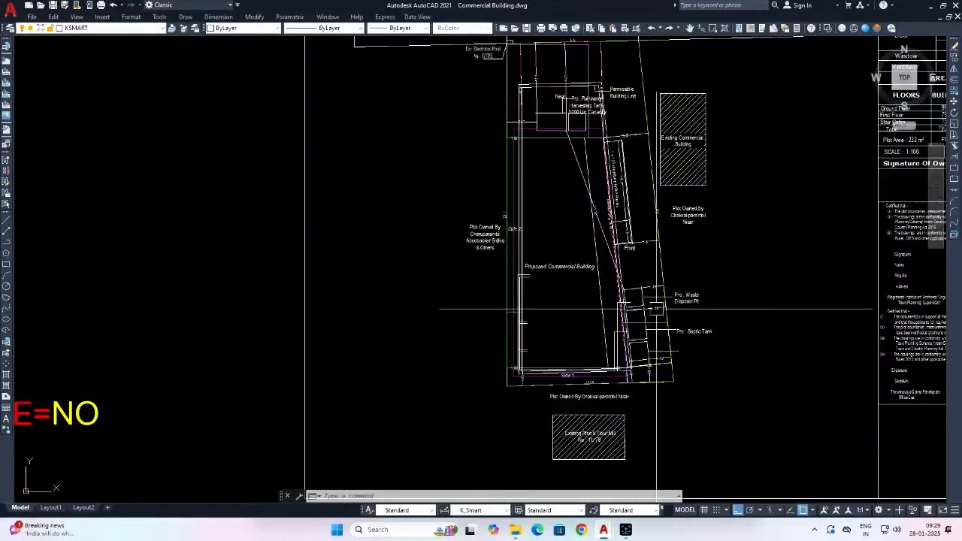
left_click(572, 343)
type("co")
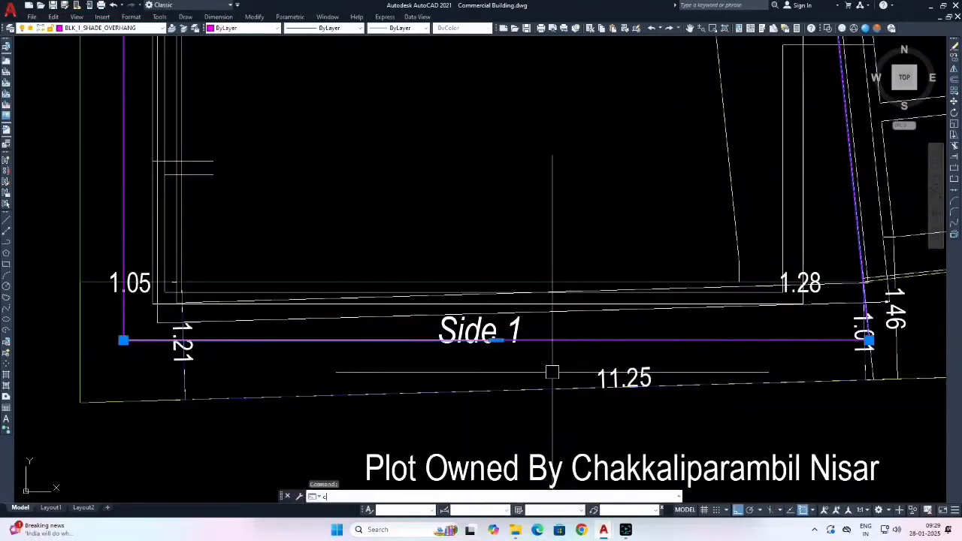
key("Return")
left_click(574, 341)
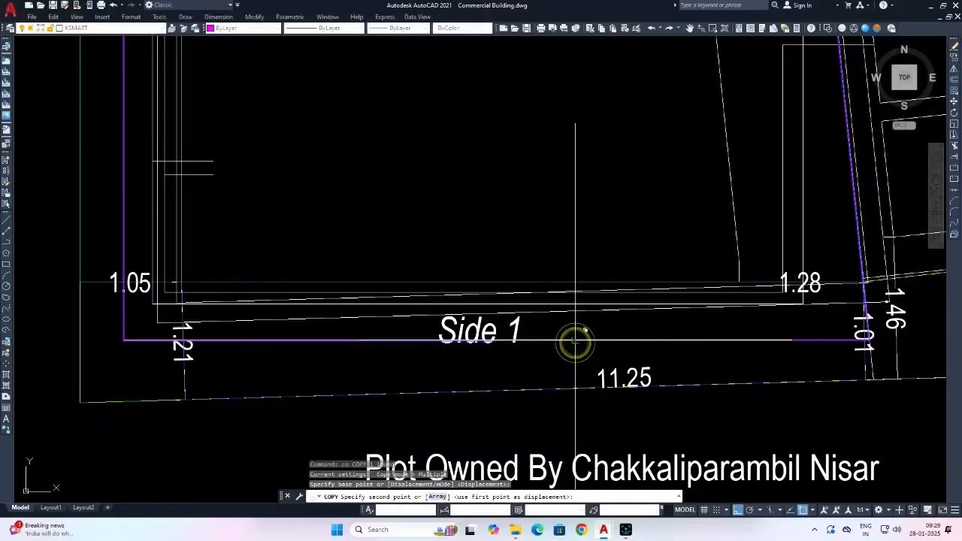
key("Escape")
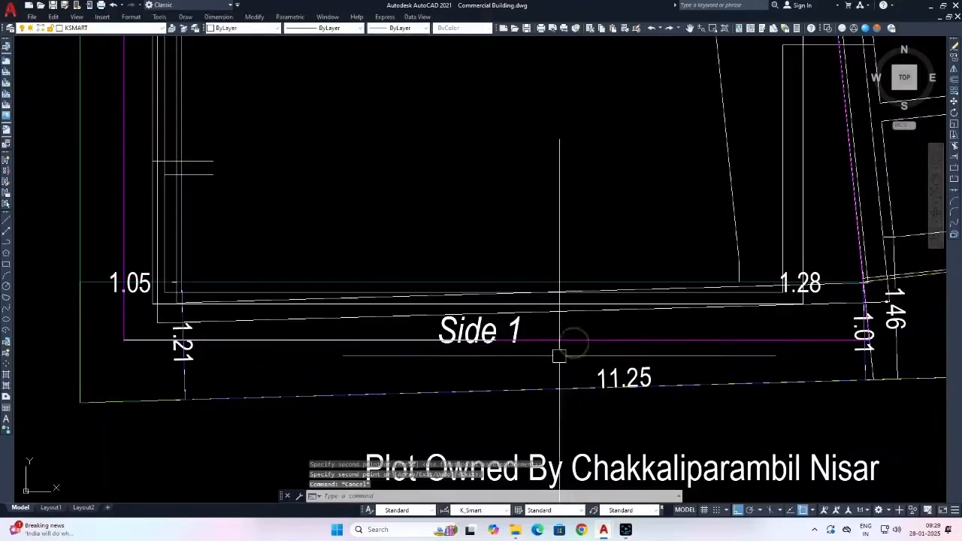
Match the copied outline's properties to the WATER_LINE sample in the requirements table and save the drawing.
type("ma")
key("Return")
scroll(430, 333, "down", 12)
middle_click_drag(592, 262, 480, 264)
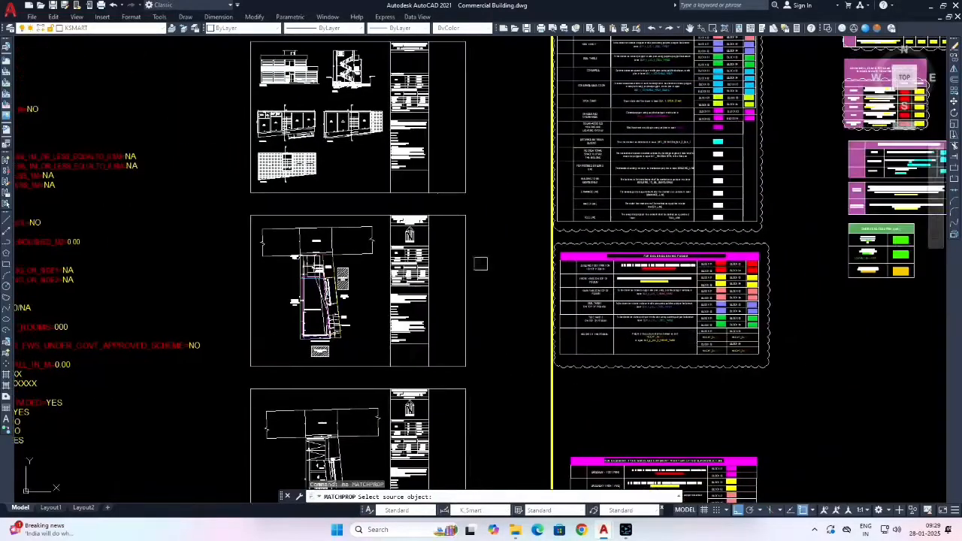
scroll(712, 189, "up", 6)
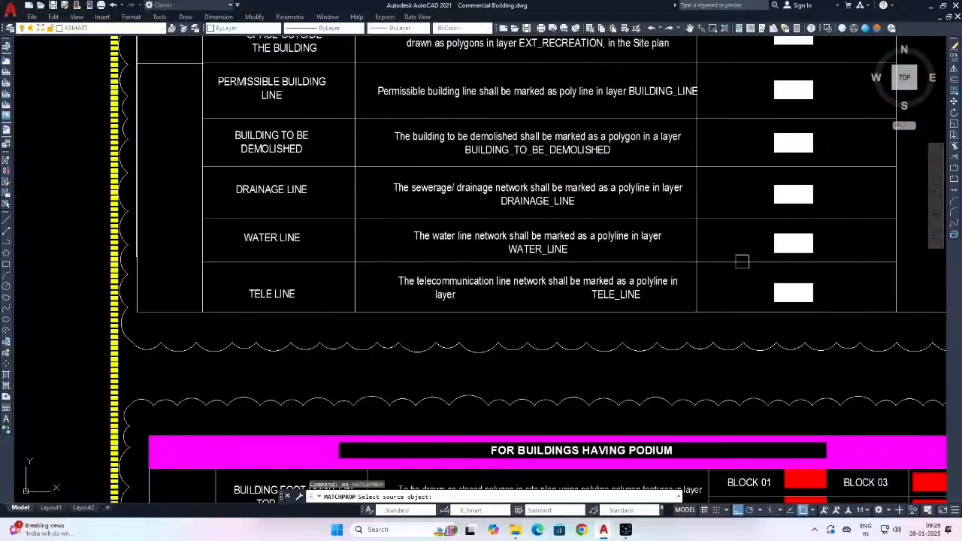
left_click(791, 241)
scroll(788, 242, "down", 8)
scroll(561, 246, "up", 4)
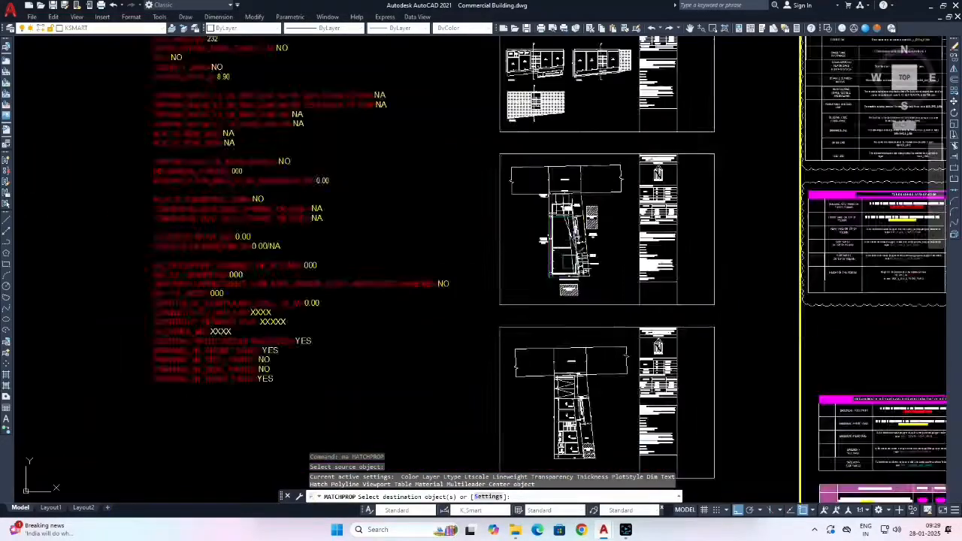
scroll(567, 272, "up", 10)
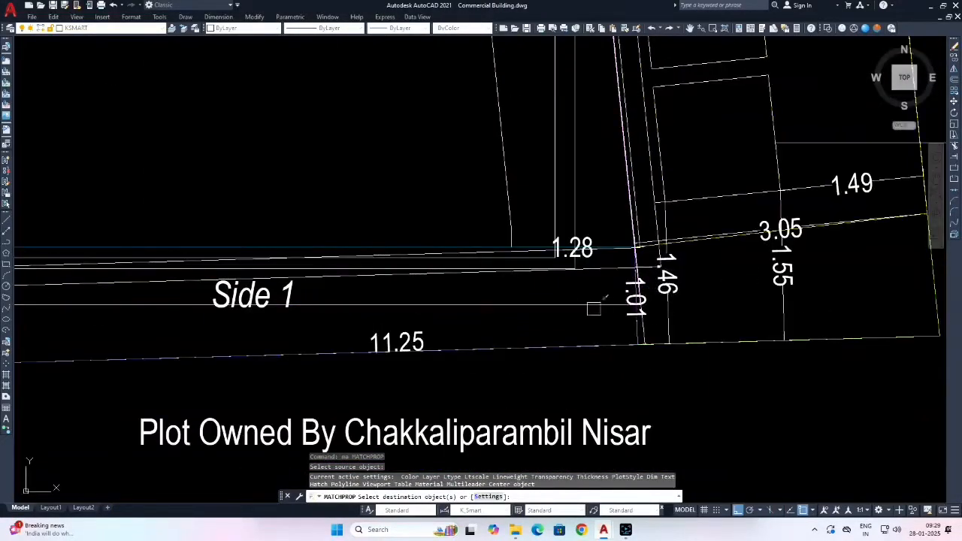
left_click(580, 306)
key("Escape")
key("Escape")
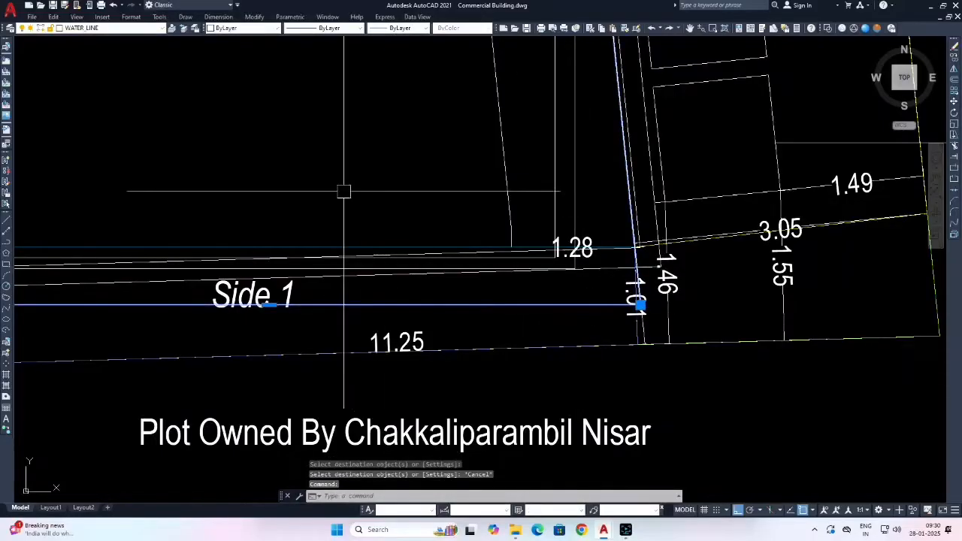
key("Escape")
key("Escape")
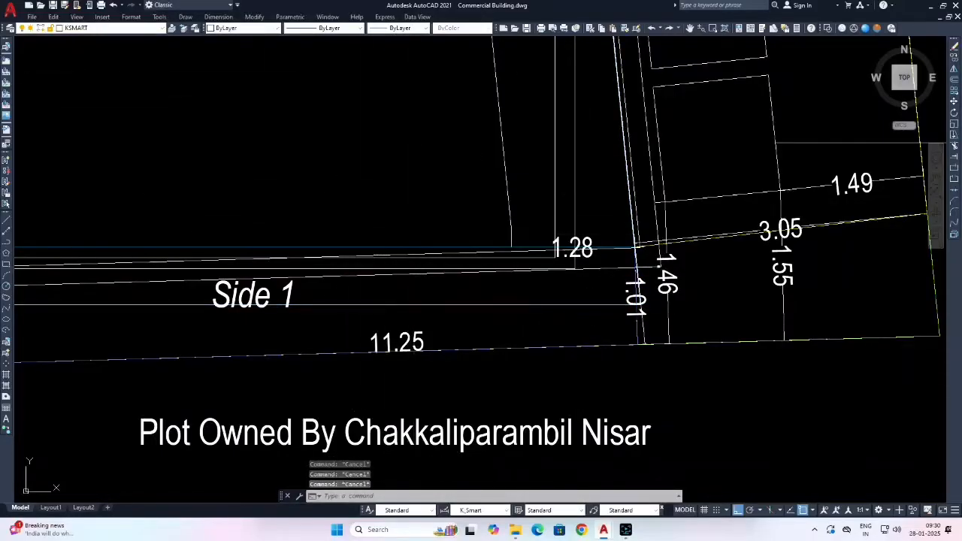
Draw a short diagonal line from the water line outline to the nearest side of the rainwater harvesting tank.
scroll(414, 234, "down", 8)
scroll(414, 234, "up", 10)
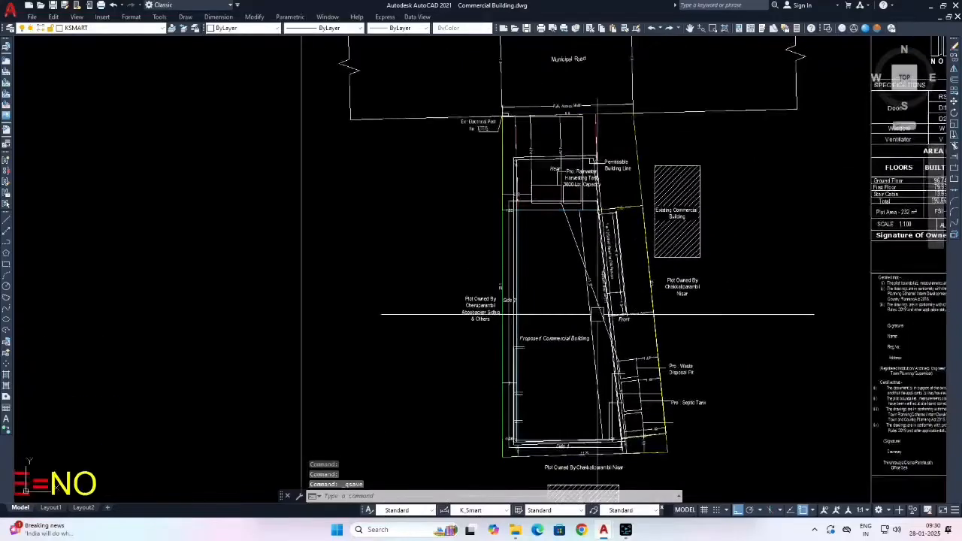
type("l")
key("Return")
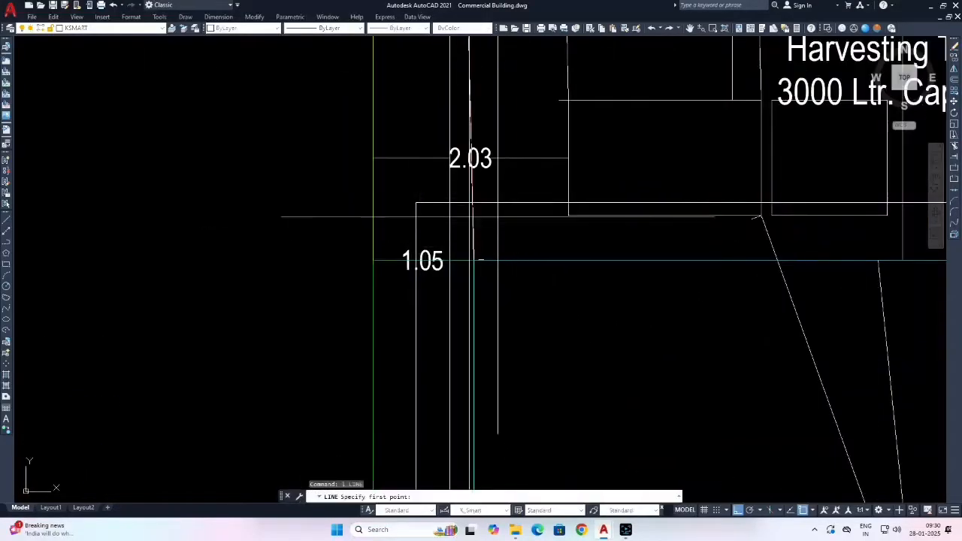
key("Return")
key("Return")
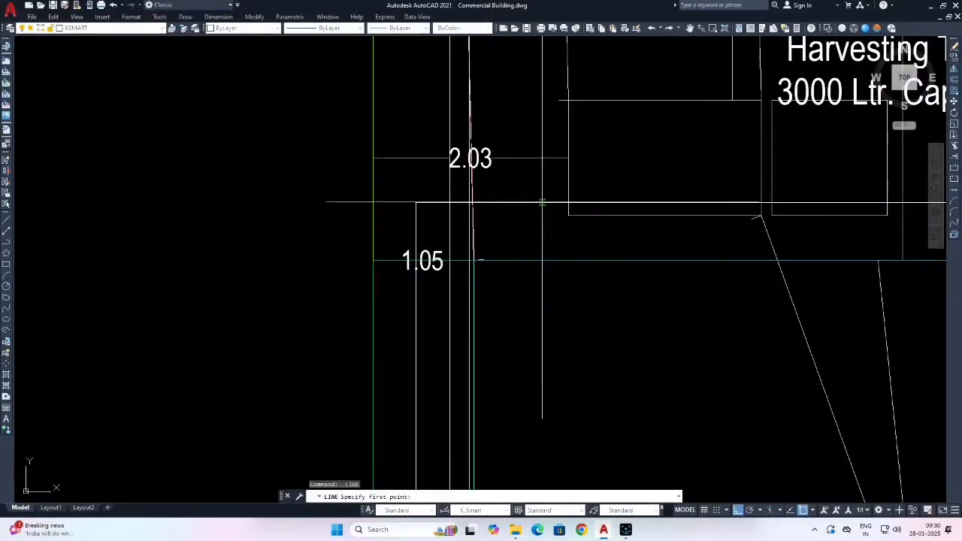
left_click(567, 174)
key("Escape")
key("Escape")
key("Escape")
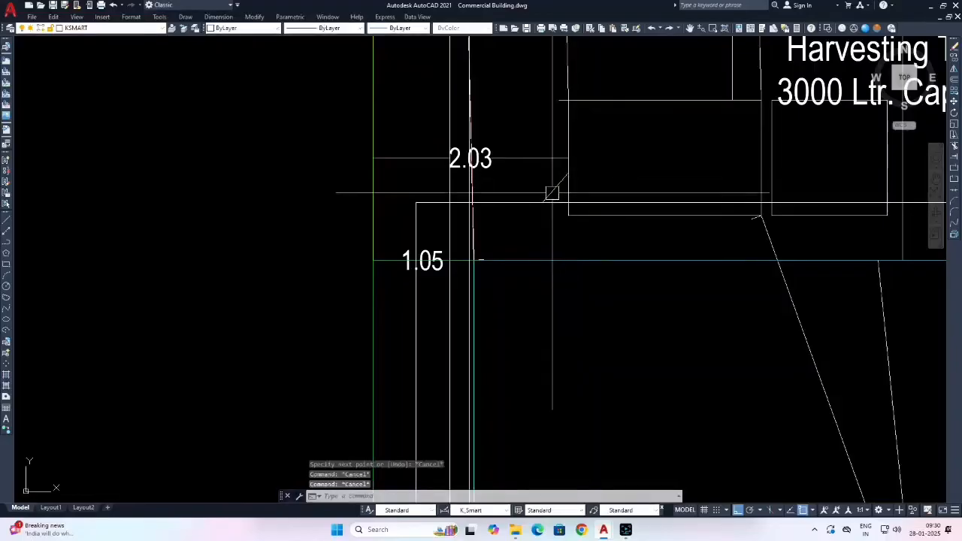
Match the short diagonal connection line's properties to the water line outline and save the drawing.
key("Return")
left_click(522, 201)
left_click(553, 188)
key("Escape")
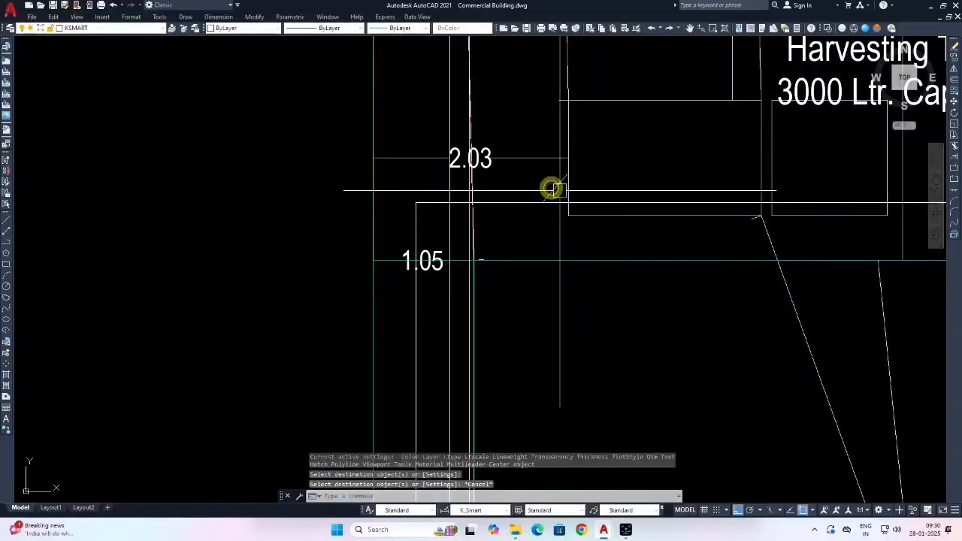
left_click(555, 187)
key("Escape")
key("Escape")
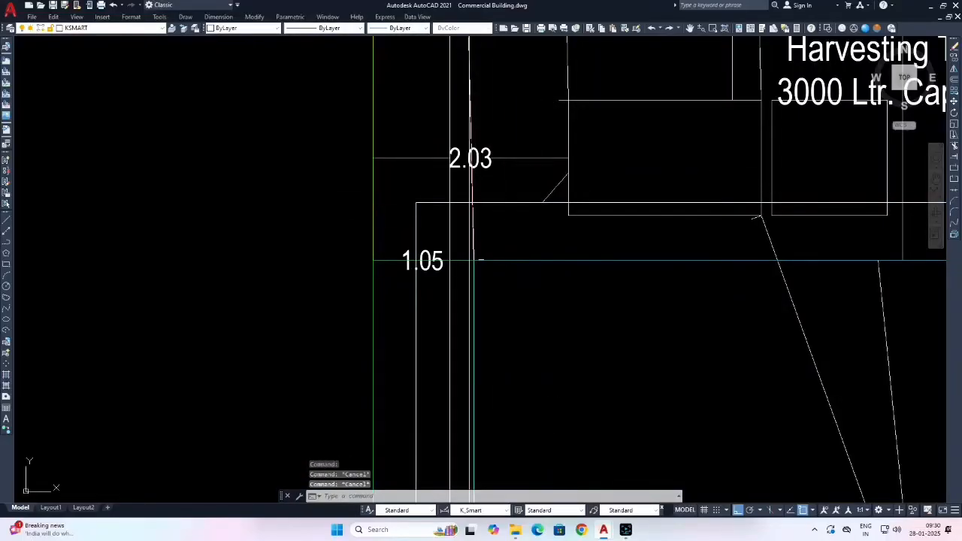
scroll(515, 240, "down", 5)
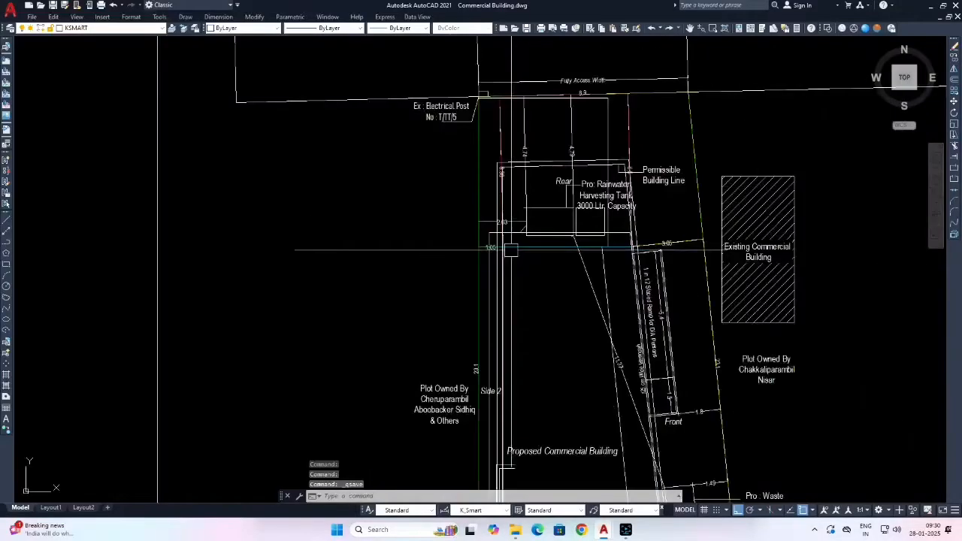
Review the final rows of the site plan requirements table, down to the TELE_LINE layer.
scroll(515, 251, "down", 8)
middle_click_drag(620, 262, 547, 229)
scroll(547, 228, "up", 5)
middle_click_drag(573, 187, 518, 269)
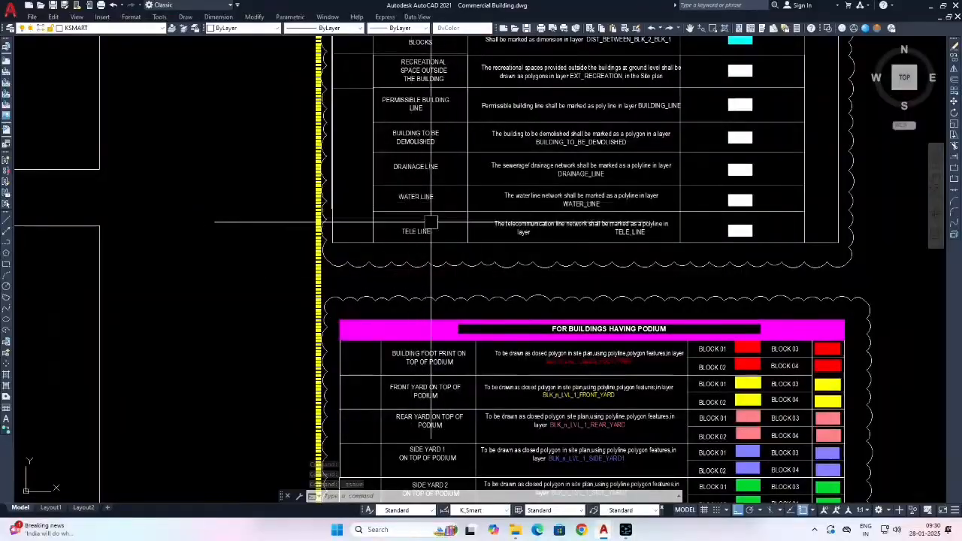
scroll(430, 222, "down", 5)
key("Escape")
key("Escape")
scroll(588, 204, "up", 1)
left_click(373, 122)
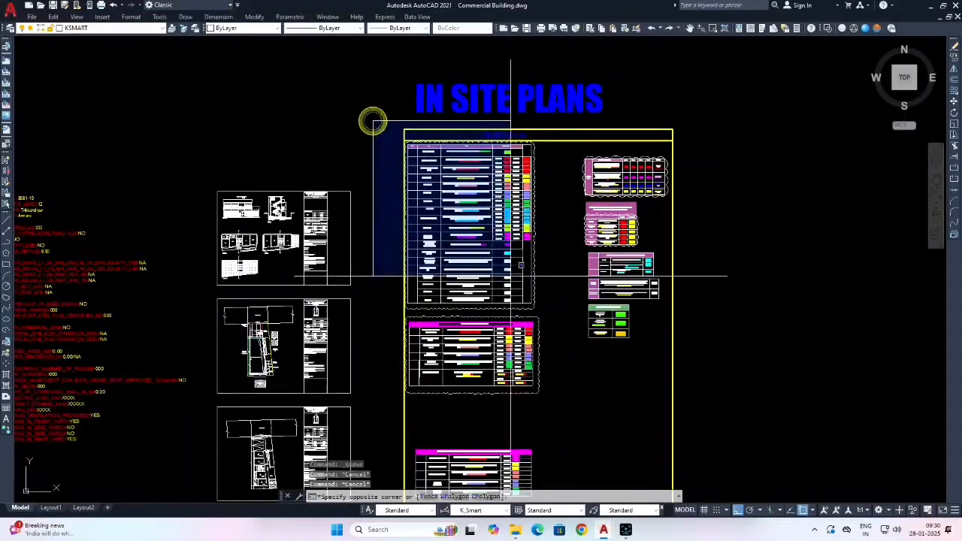
Erase the large uppermost layer-instruction table under the IN SITE PLANS heading, including its cloud border.
left_click(545, 299)
key("Delete")
Save the drawing and erase the FOR BUILDINGS HAVING PODIUM table together with its cloud border.
middle_click_drag(543, 311, 556, 247)
scroll(465, 259, "up", 4)
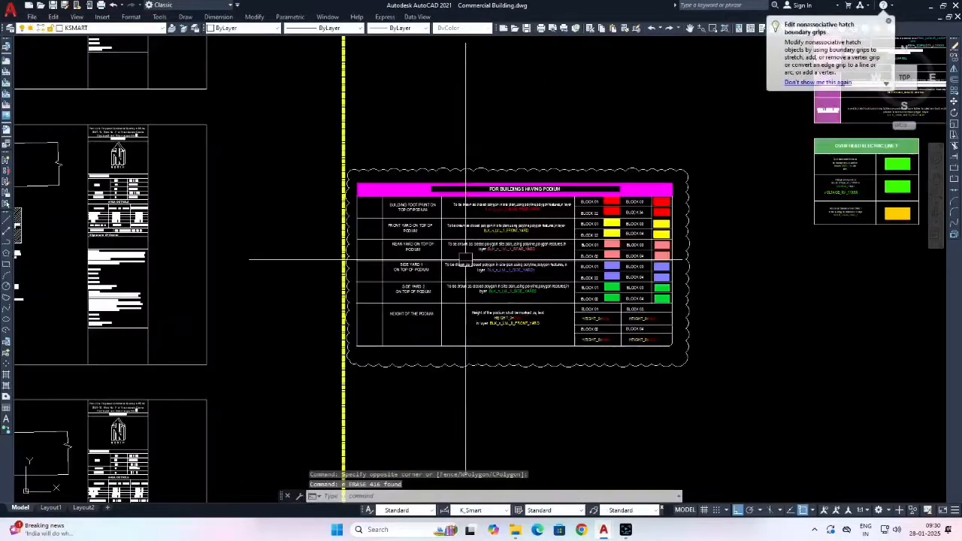
scroll(412, 213, "up", 4)
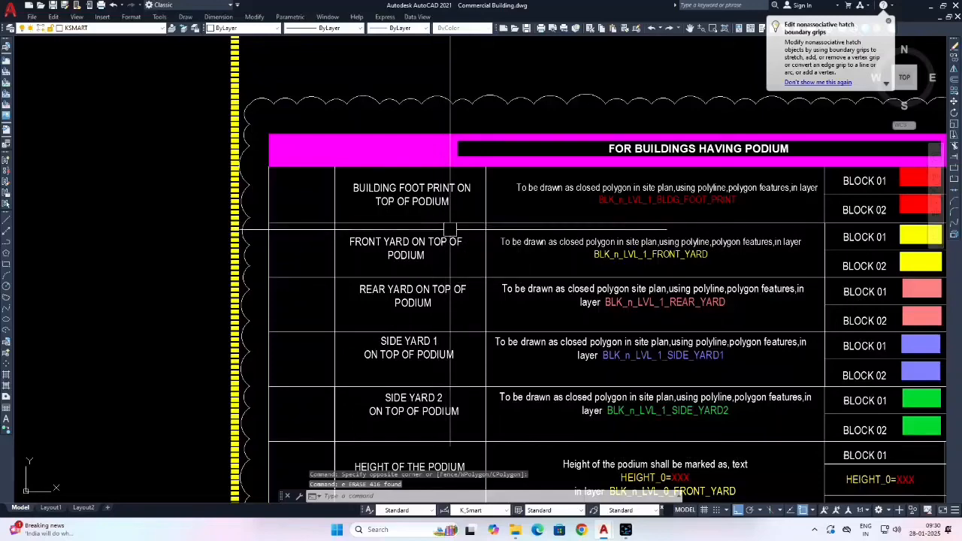
key("Escape")
scroll(443, 212, "down", 2)
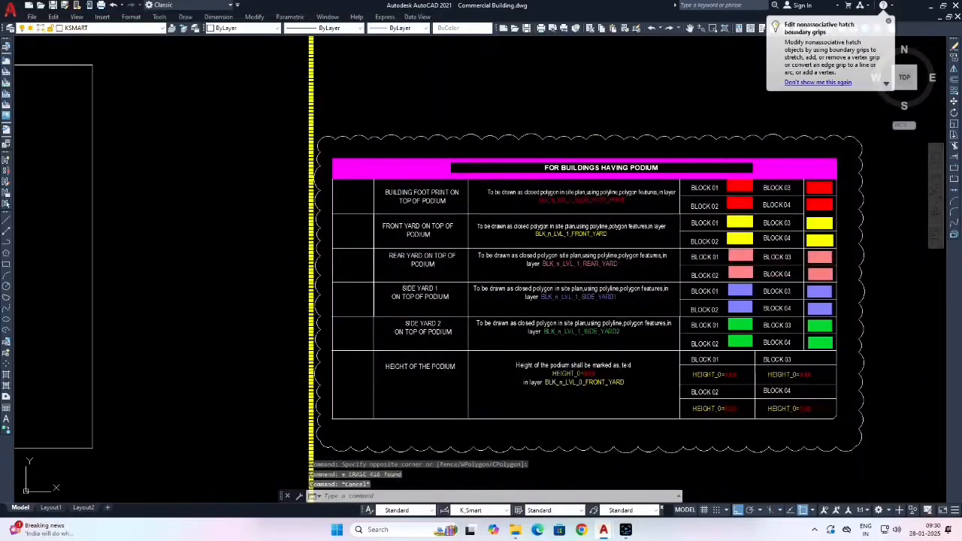
key("ctrl+s")
scroll(472, 203, "down", 2)
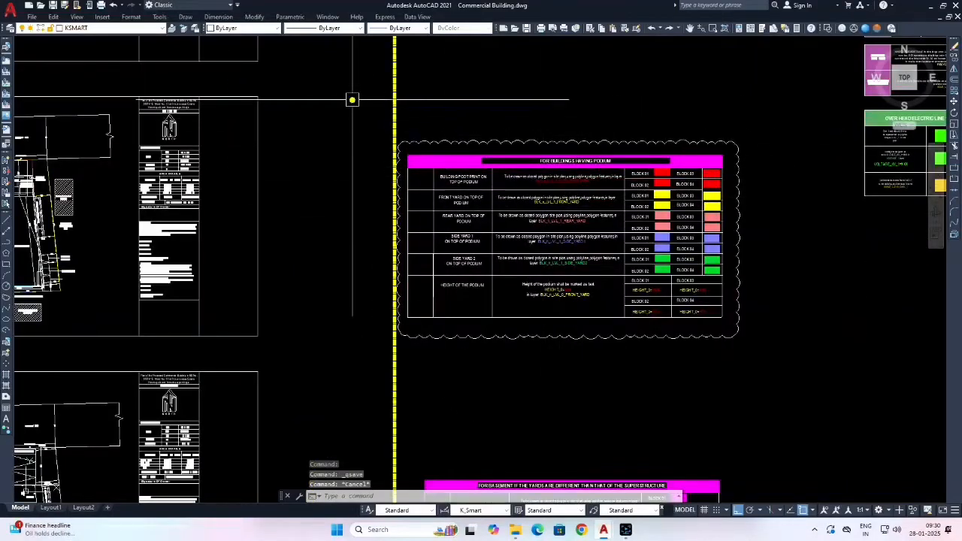
left_click(351, 99)
left_click(752, 348)
type("e")
key("Return")
Erase the table for basements whose yards are different from those of the superstructure.
scroll(634, 278, "down", 3)
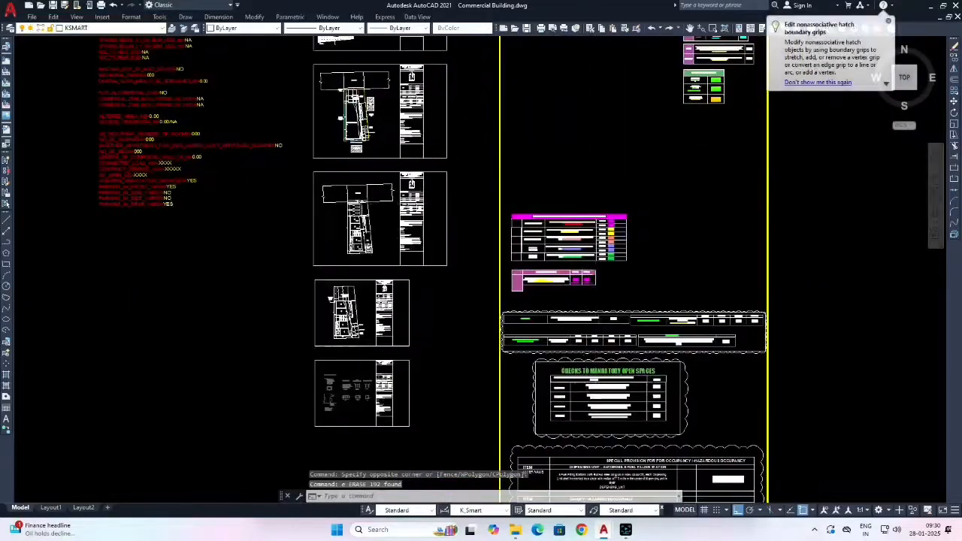
scroll(558, 242, "up", 6)
middle_click_drag(331, 132, 236, 160)
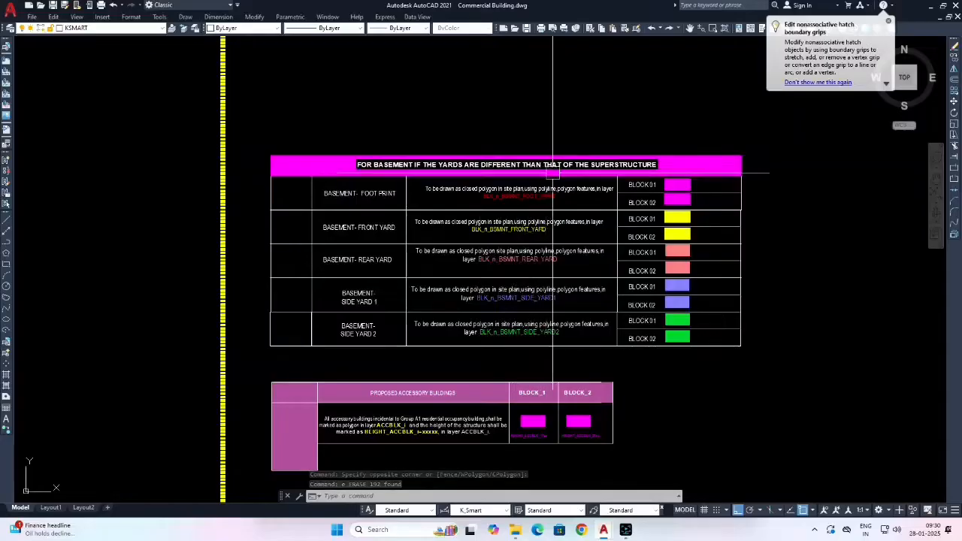
middle_click_drag(411, 261, 408, 220)
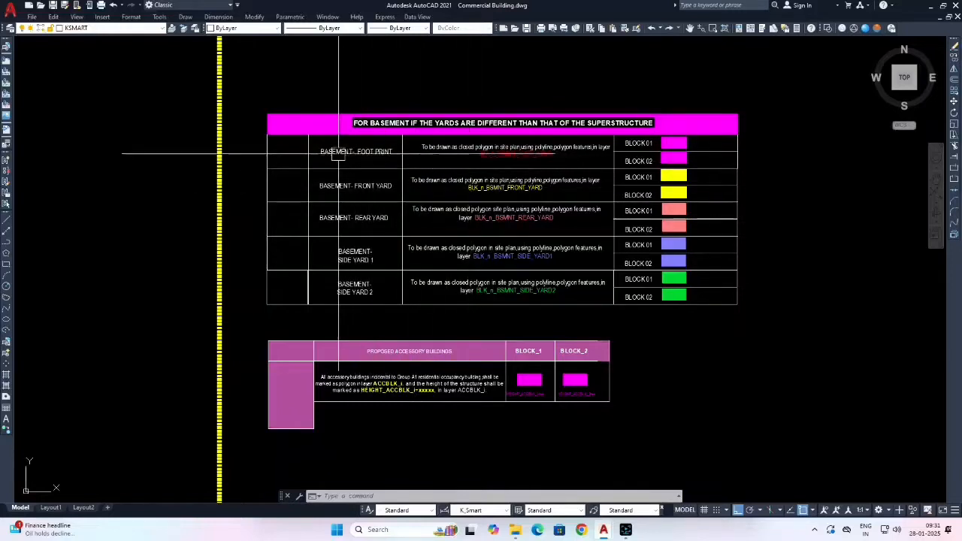
left_click(253, 85)
left_click(749, 307)
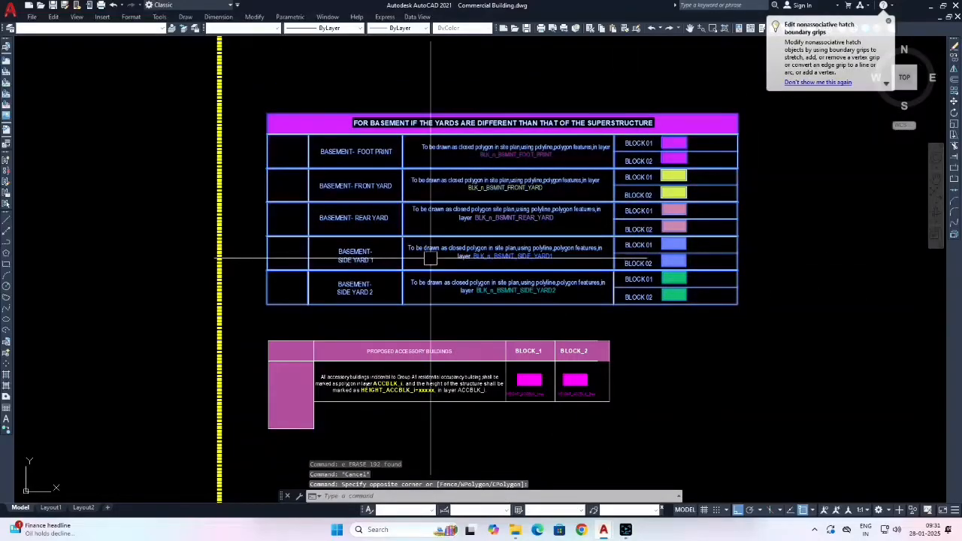
type("e")
key("Return")
Erase the PROPOSED ACCESSORY BUILDINGS table.
scroll(443, 254, "up", 3)
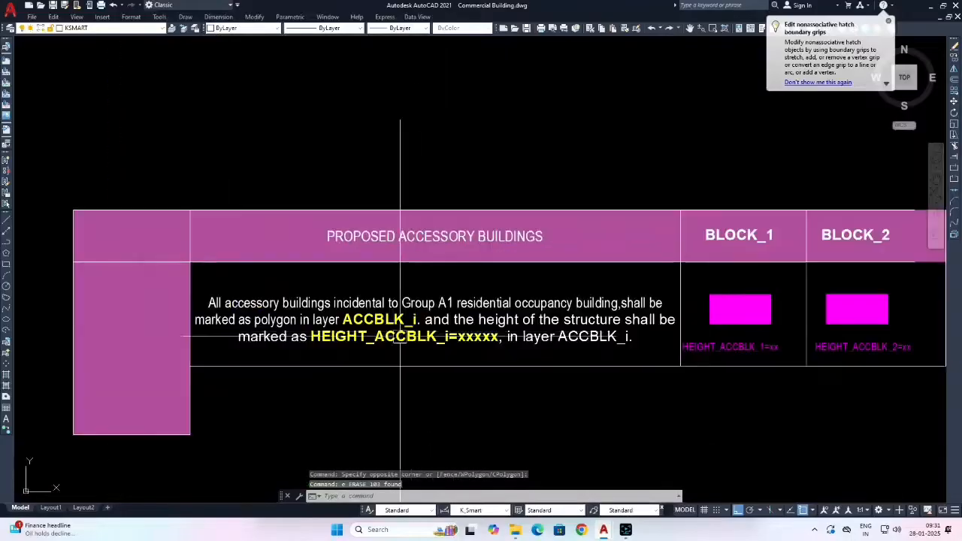
scroll(290, 215, "down", 3)
left_click(273, 202)
left_click(685, 341)
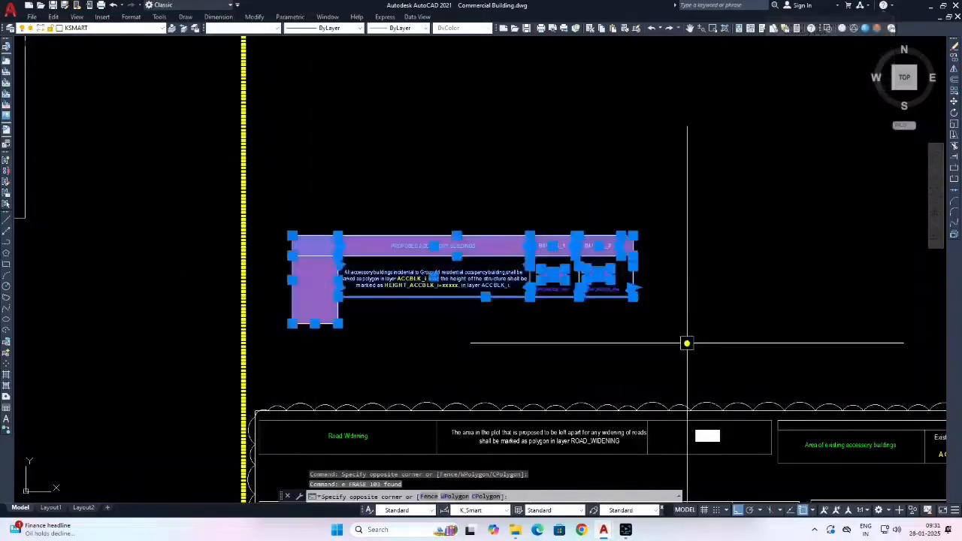
key("Return")
Erase the clouded block of tables covering road widening, splay marking and existing accessory buildings.
scroll(526, 277, "down", 3)
scroll(399, 193, "up", 3)
scroll(369, 204, "up", 2)
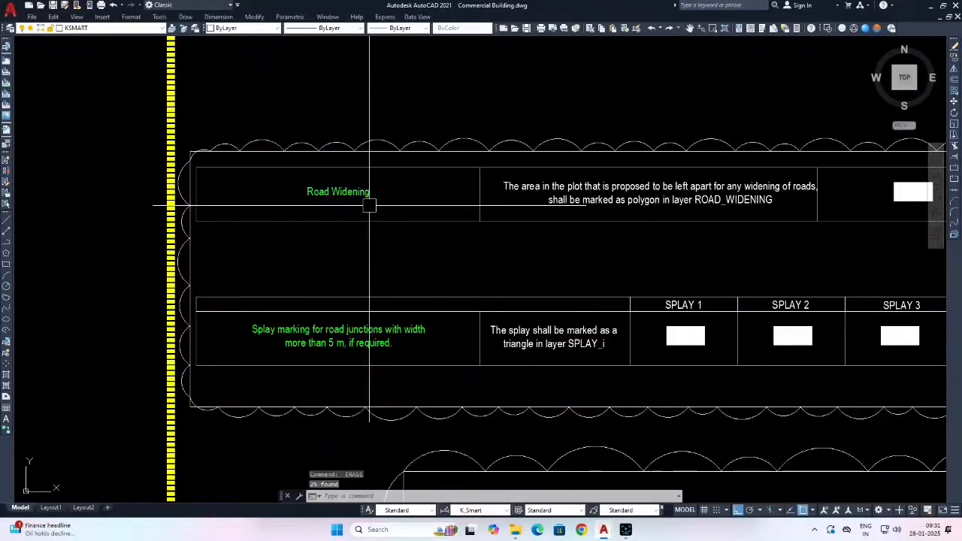
scroll(353, 204, "down", 3)
left_click(255, 155)
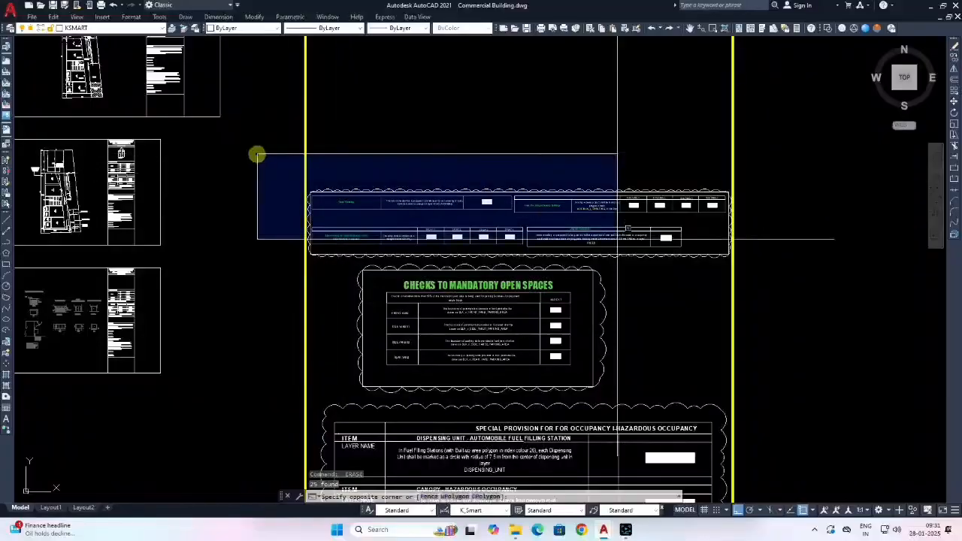
left_click(773, 262)
key("Return")
Read the parking-area layer rules for the front, side and rear yards in the CHECKS TO MANDATORY OPEN SPACES table.
scroll(429, 226, "up", 2)
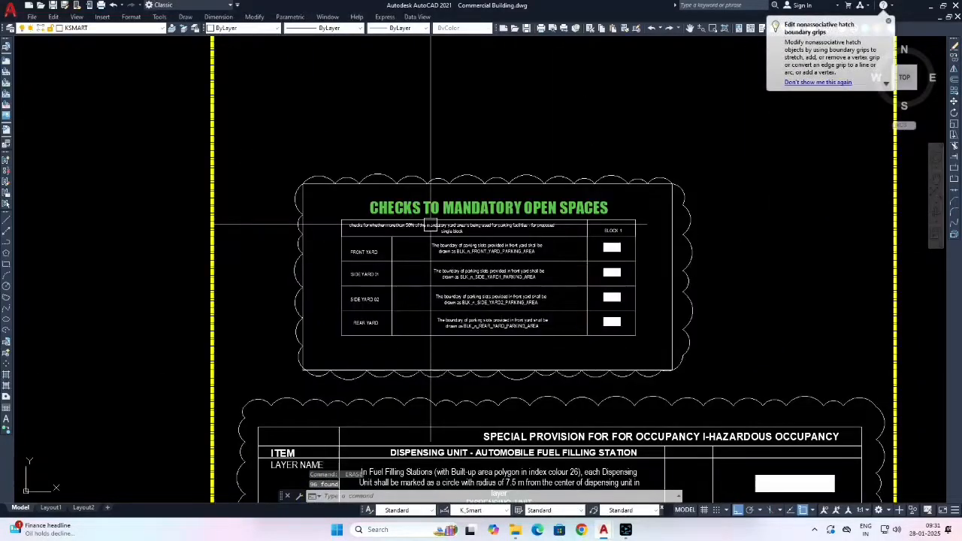
scroll(430, 224, "up", 3)
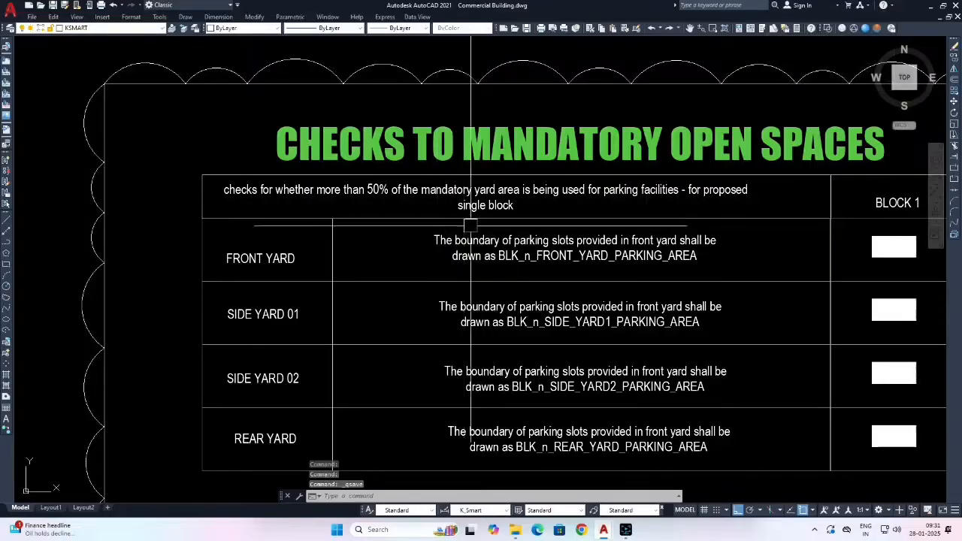
scroll(485, 230, "down", 4)
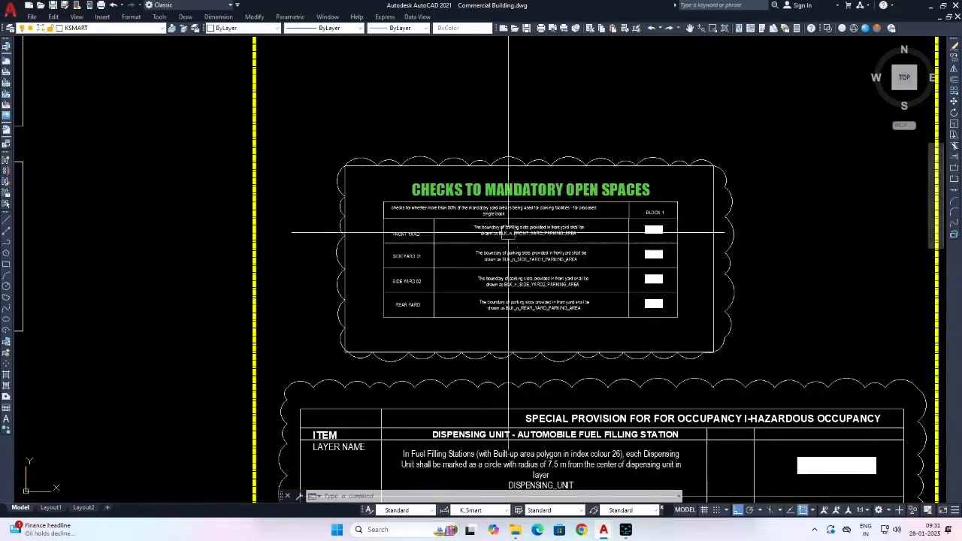
scroll(543, 254, "down", 5)
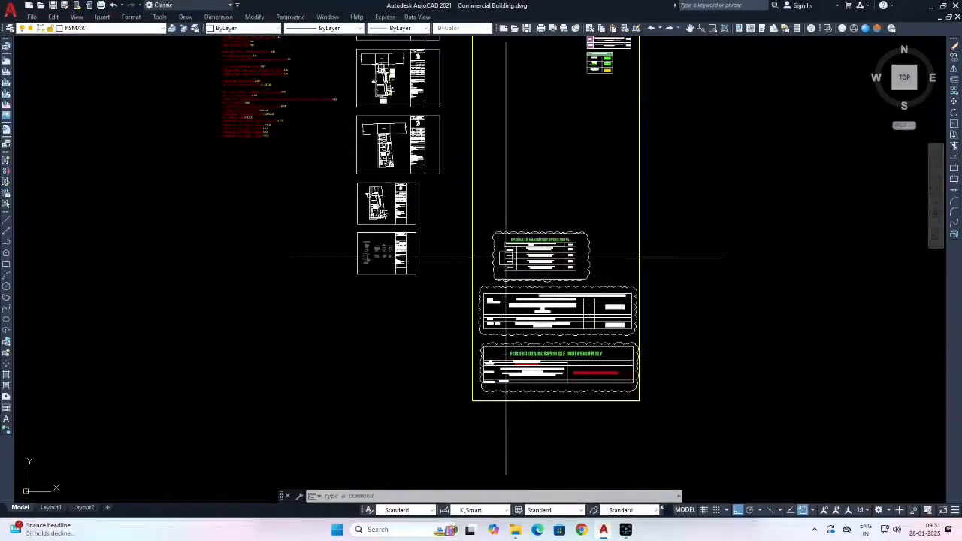
scroll(469, 252, "up", 6)
middle_click_drag(493, 291, 450, 256)
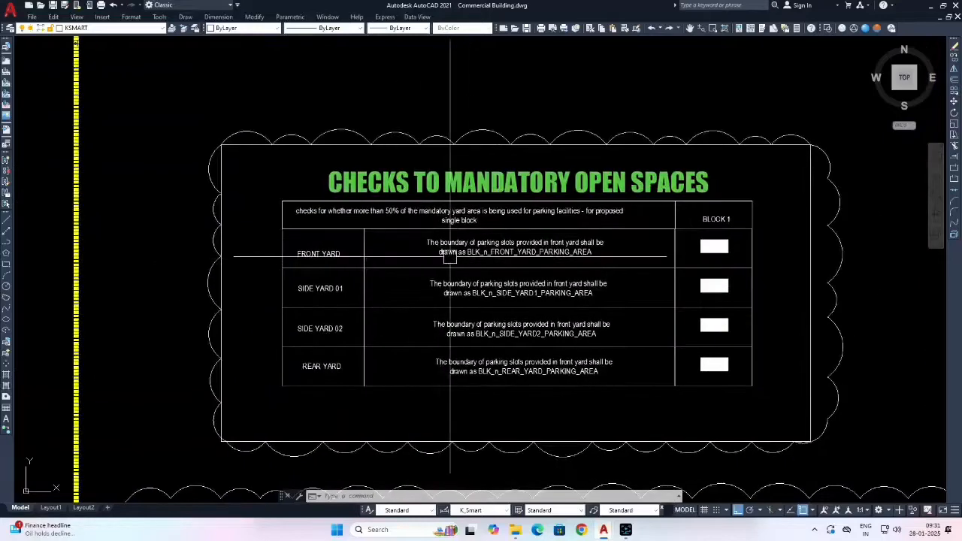
scroll(590, 253, "up", 2)
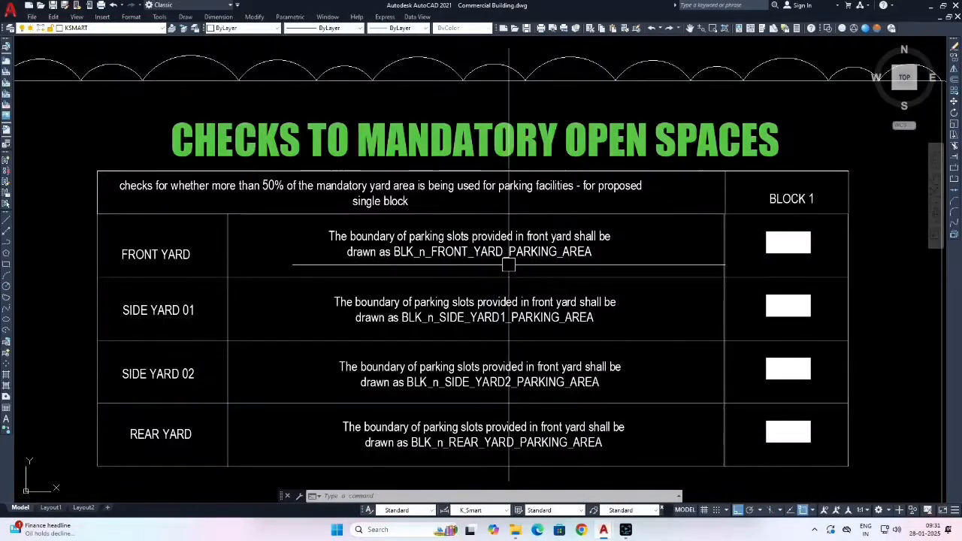
scroll(518, 255, "down", 2)
scroll(459, 263, "up", 2)
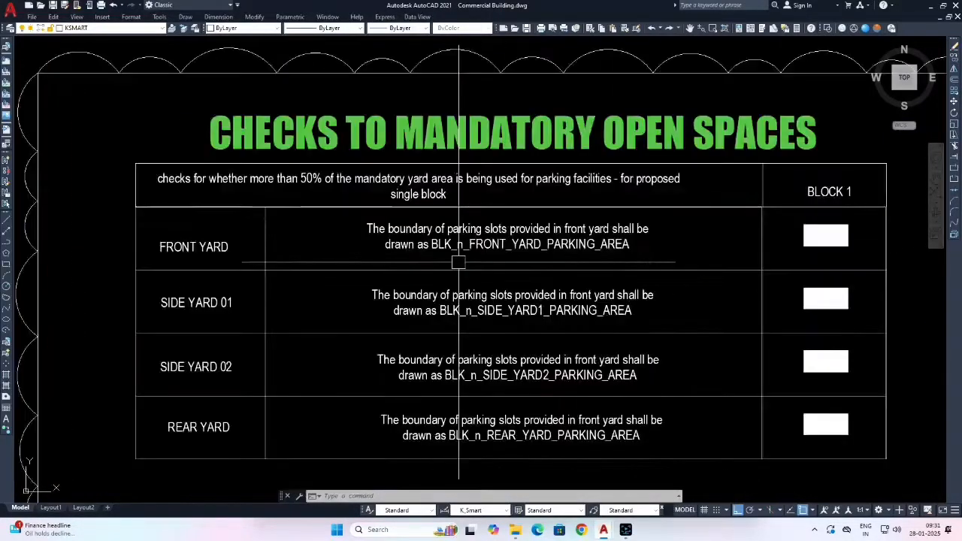
scroll(468, 268, "down", 2)
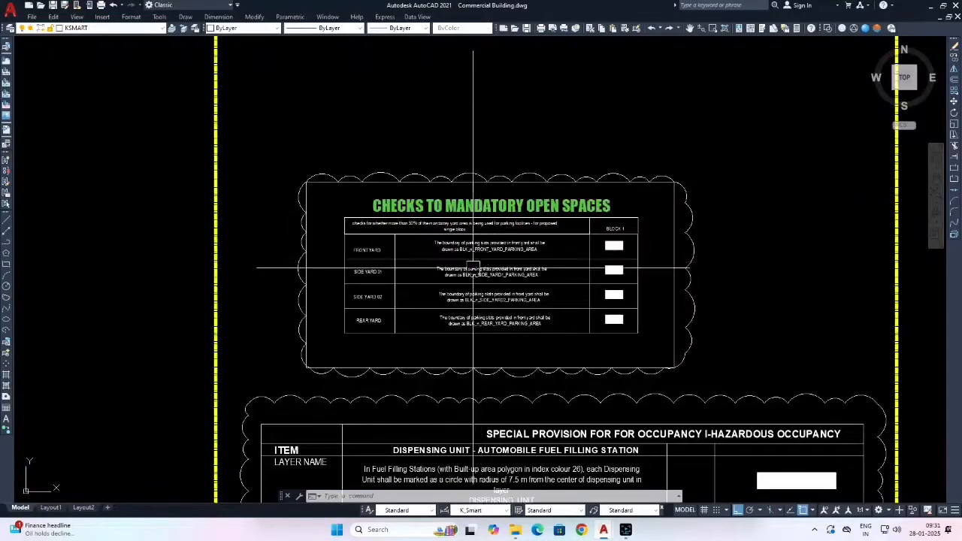
scroll(364, 257, "up", 1)
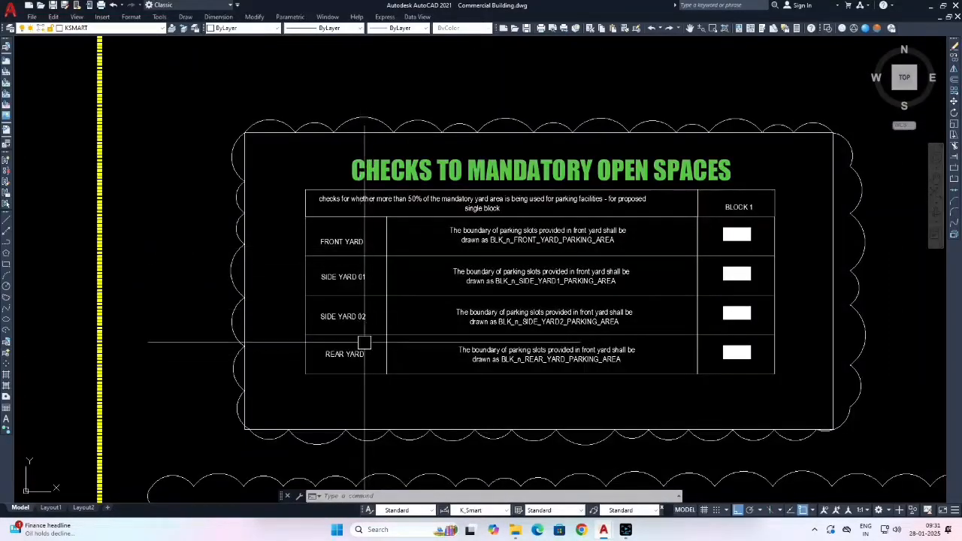
Select the rear yard boundary in the site plan to check its layer, and release the selection.
scroll(591, 281, "down", 5)
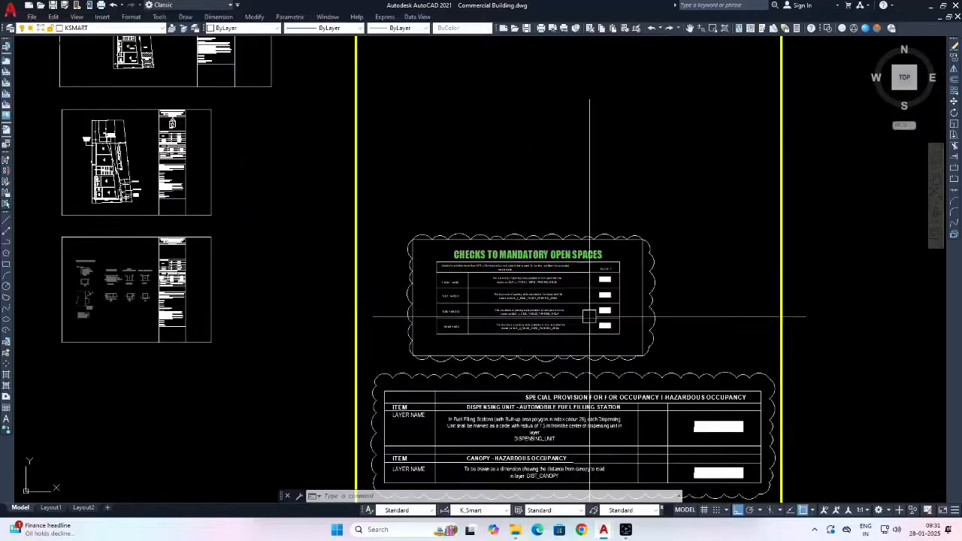
scroll(518, 238, "up", 3)
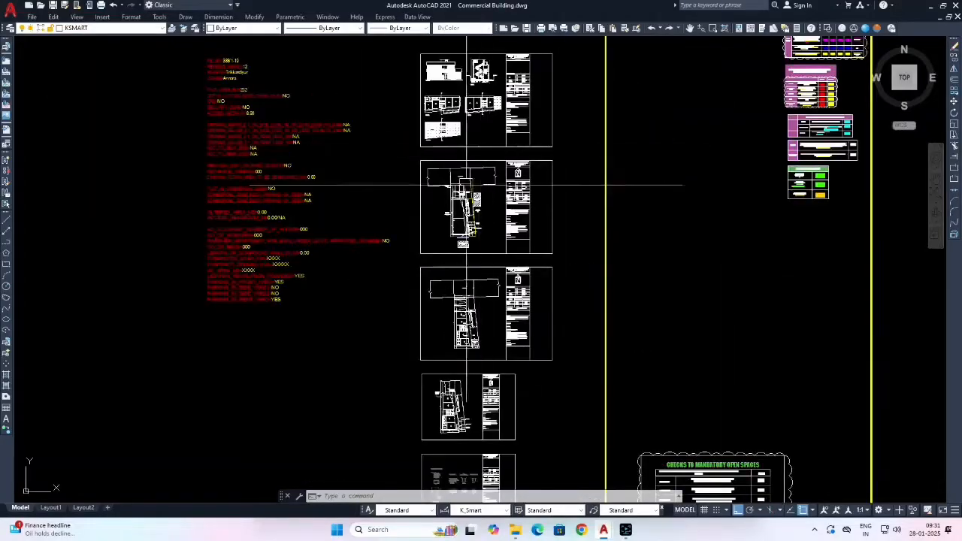
scroll(458, 194, "up", 5)
scroll(458, 197, "down", 5)
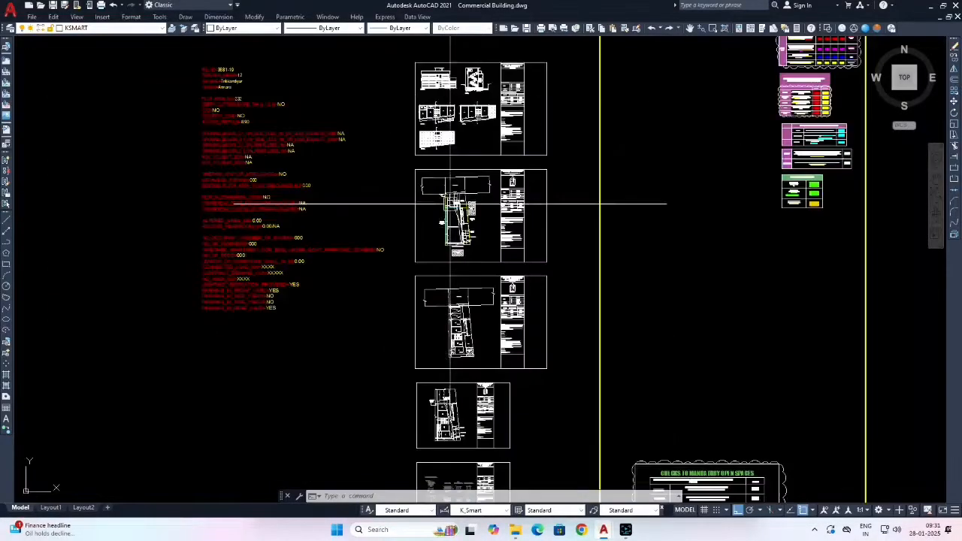
scroll(448, 194, "up", 7)
scroll(448, 193, "up", 6)
left_click(431, 176)
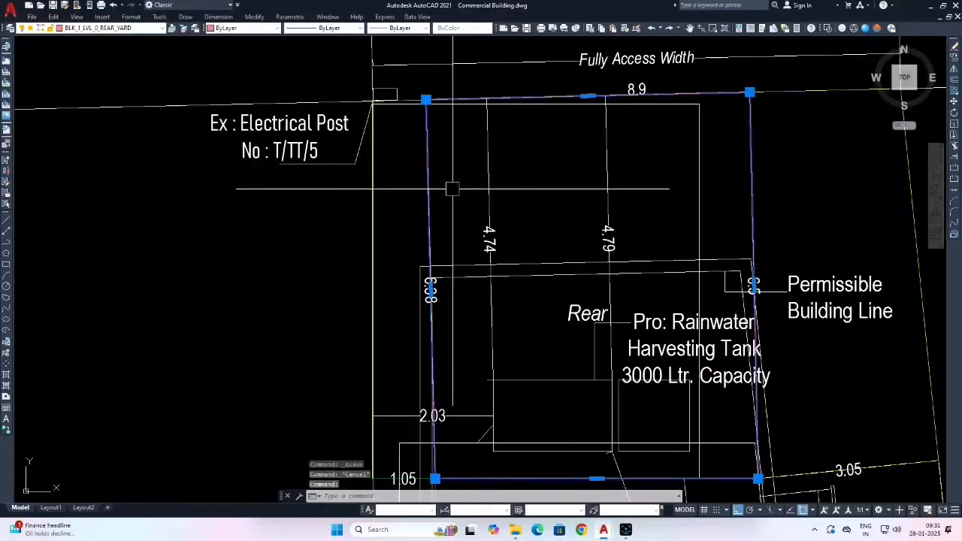
key("Escape")
Inspect the rectangle overlapping the rear yard, and the yard area around the waste disposal pit and septic tank.
mouse_move(630, 195)
middle_mouse_down()
mouse_move(537, 193)
mouse_move(553, 189)
mouse_move(533, 175)
middle_mouse_up()
left_click(605, 179)
scroll(541, 177, "down", 6)
key("Escape")
left_click(498, 141)
middle_click_drag(553, 315, 527, 241)
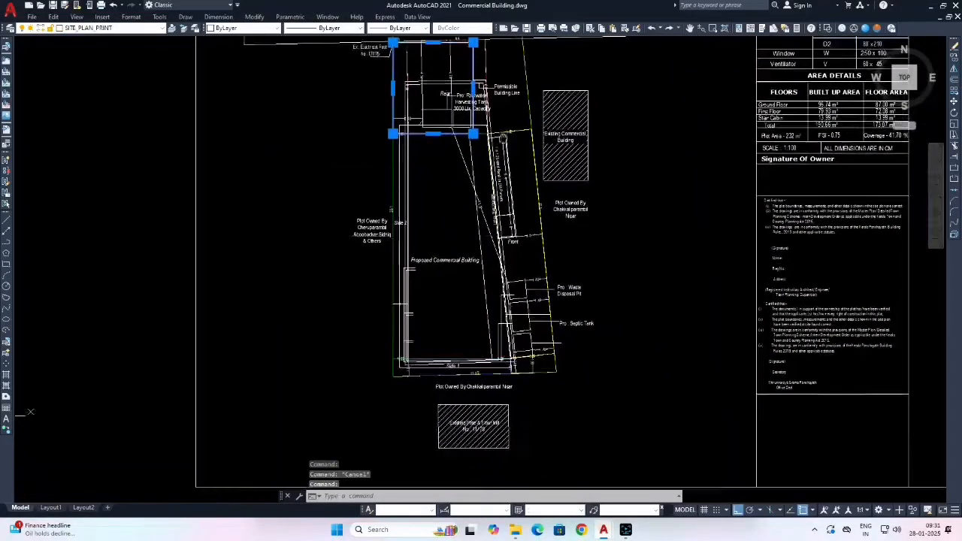
scroll(536, 348, "up", 2)
scroll(535, 347, "up", 2)
key("Escape")
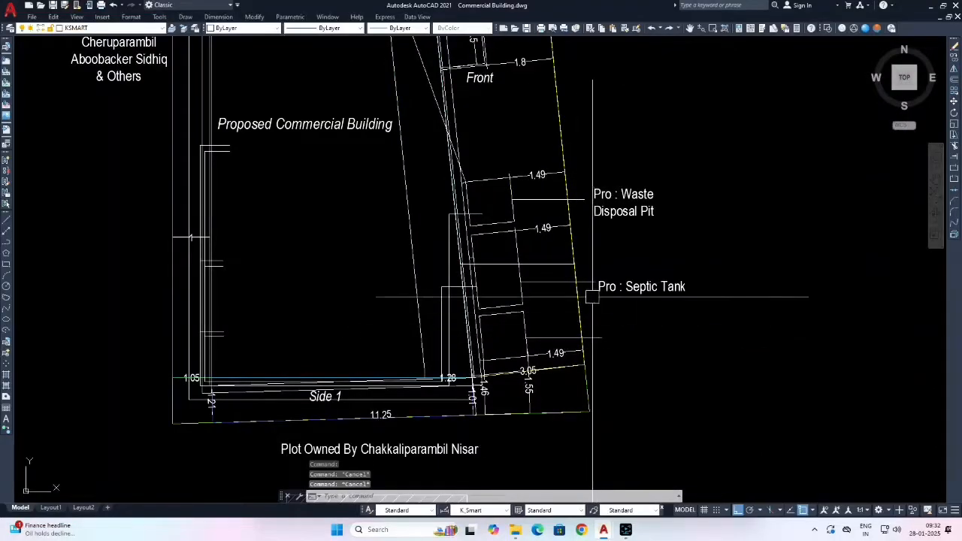
left_click(546, 263)
key("Escape")
scroll(548, 300, "down", 5)
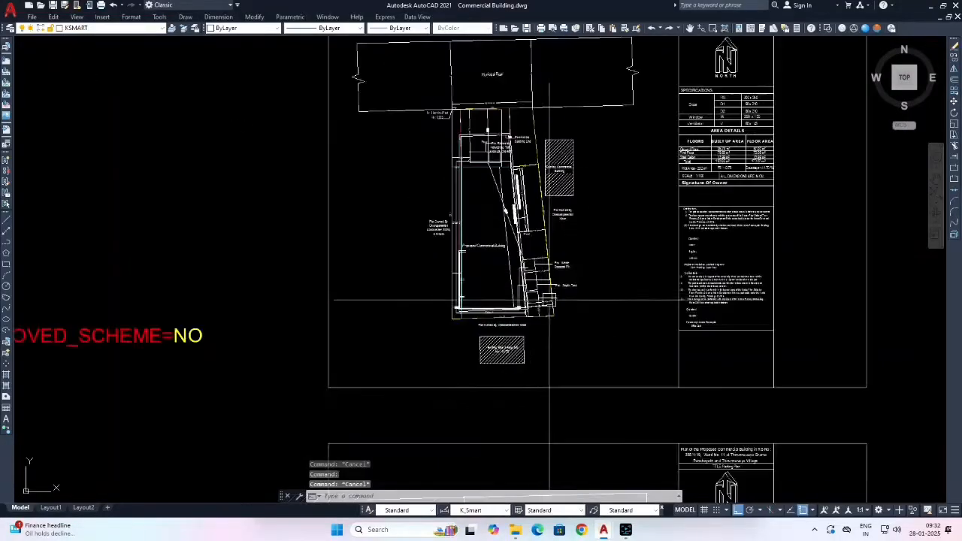
Select the rear yard and Side 2 yard boundaries to examine how they meet, then clear the selection.
scroll(531, 287, "down", 3)
scroll(516, 233, "up", 7)
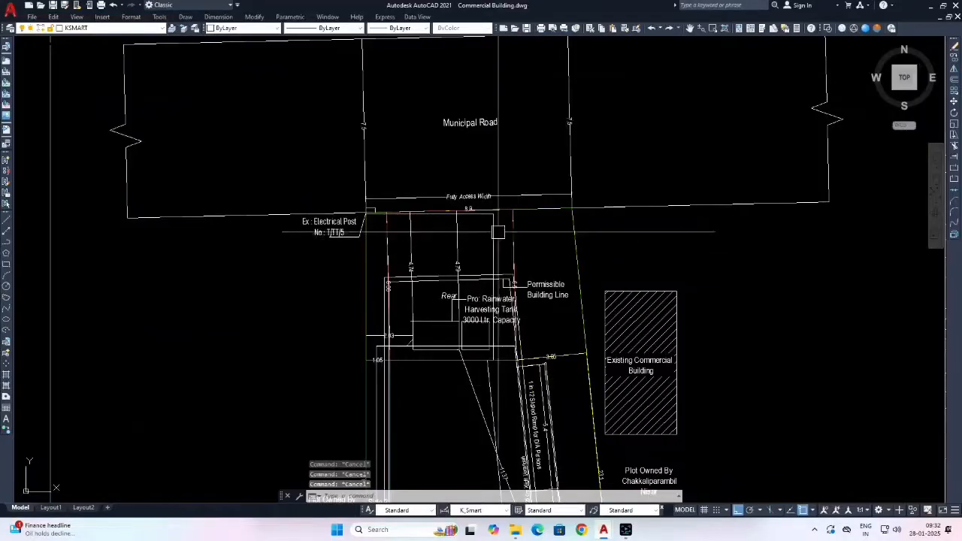
left_click(498, 234)
key("Escape")
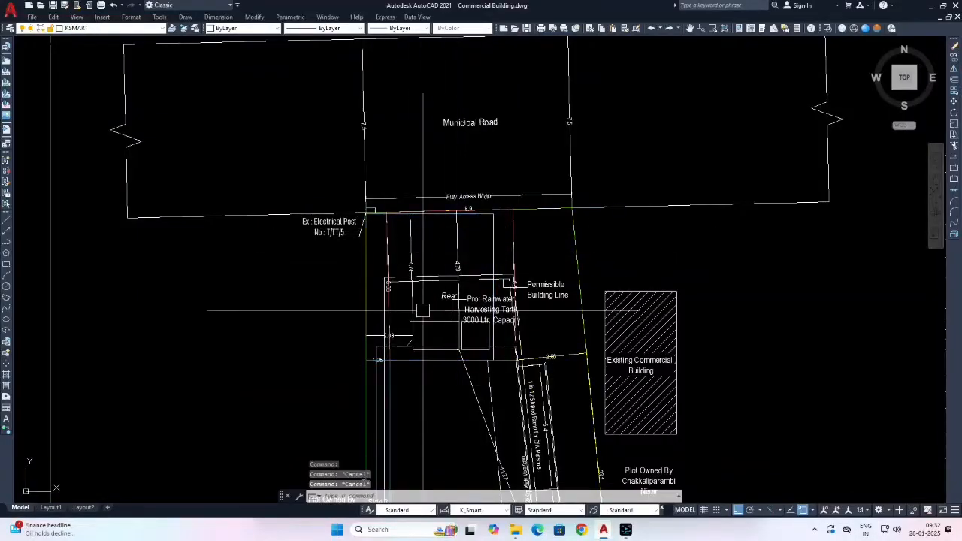
left_click(516, 225)
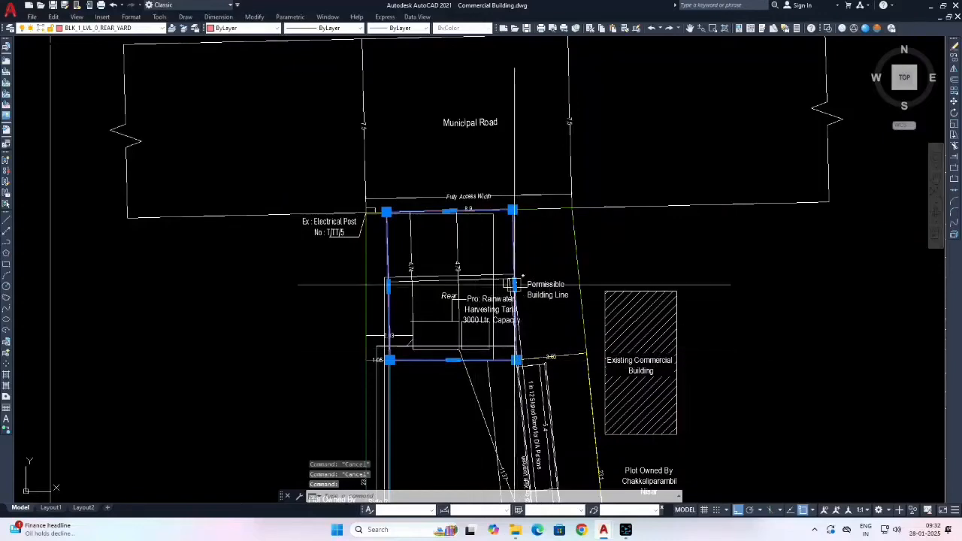
scroll(421, 305, "down", 1)
scroll(398, 357, "up", 3)
scroll(374, 294, "up", 2)
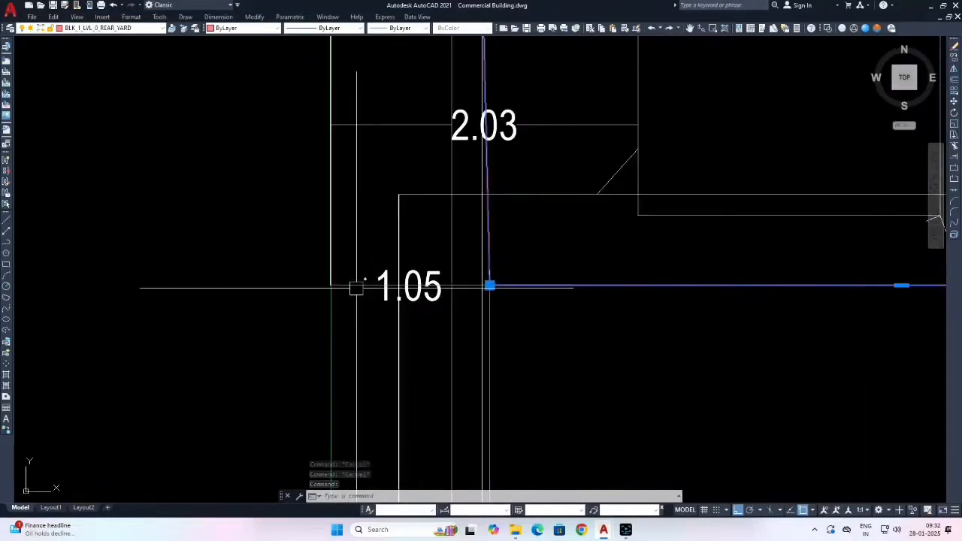
left_click(357, 287)
scroll(439, 311, "down", 1)
scroll(440, 310, "down", 3)
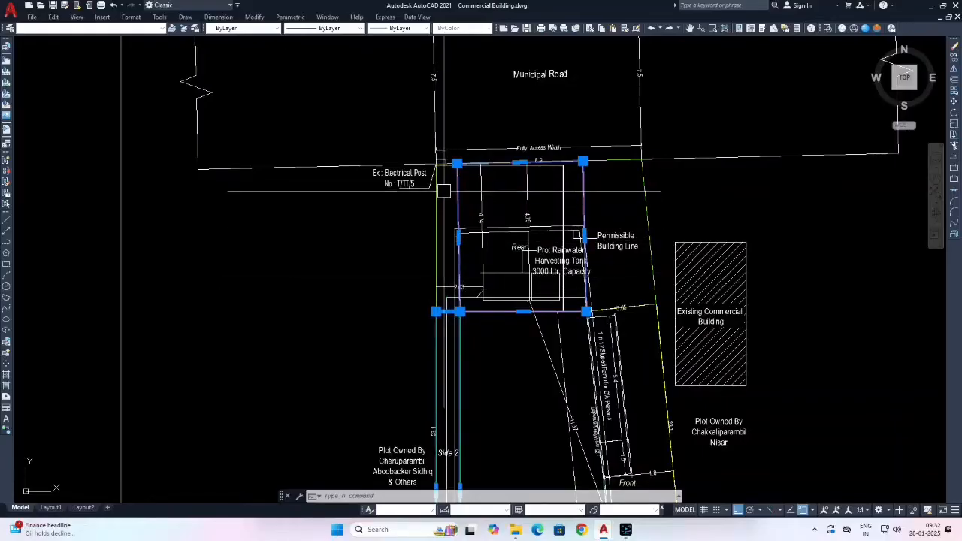
middle_click_drag(473, 209, 470, 228)
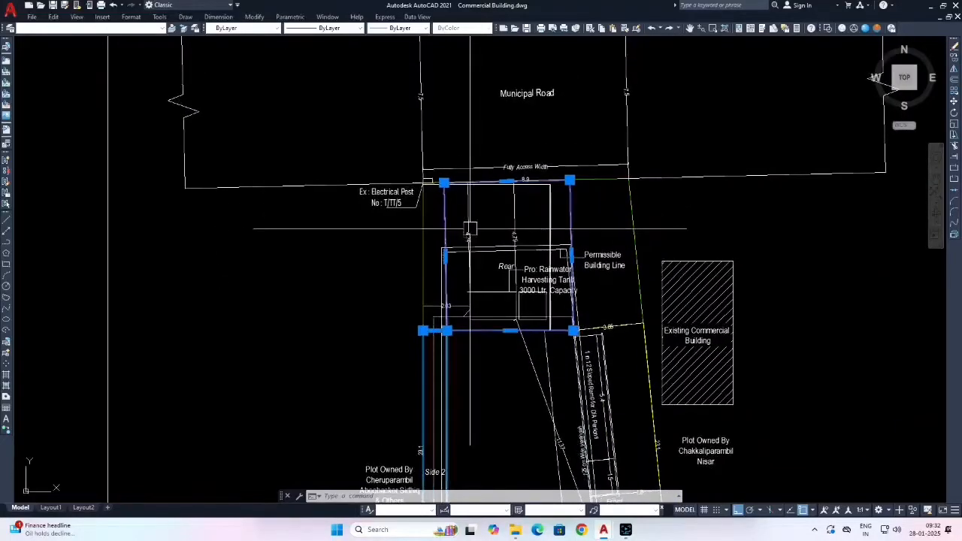
key("Escape")
scroll(533, 196, "up", 2)
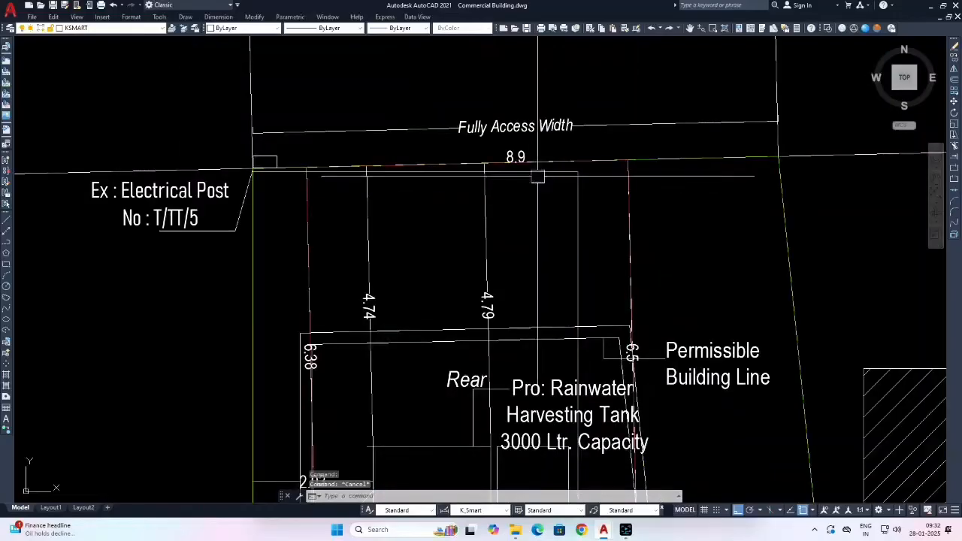
Stretch the upper-left corner of the rear yard's parking rectangle from the plot boundary onto the rear yard boundary.
left_click(533, 186)
middle_click_drag(302, 259, 395, 212)
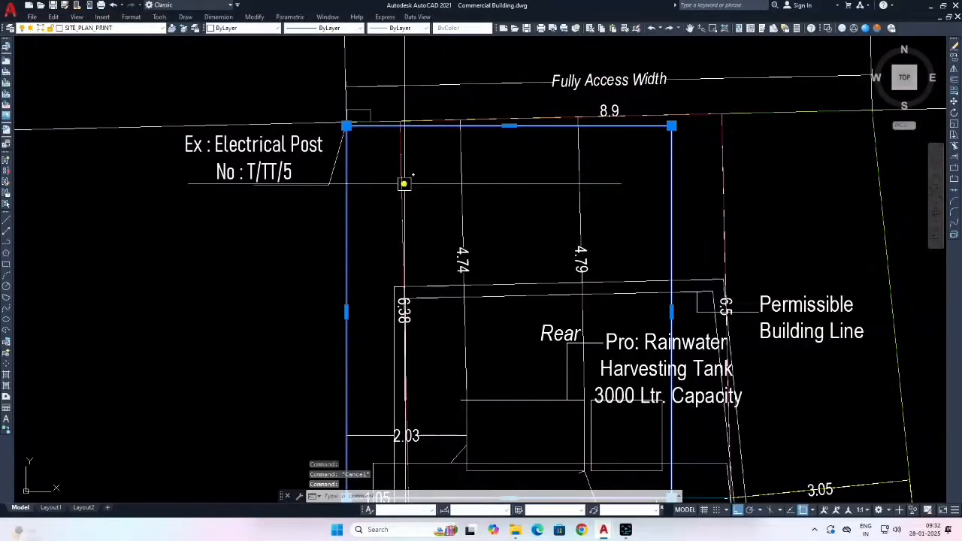
left_click(401, 187)
scroll(350, 134, "up", 3)
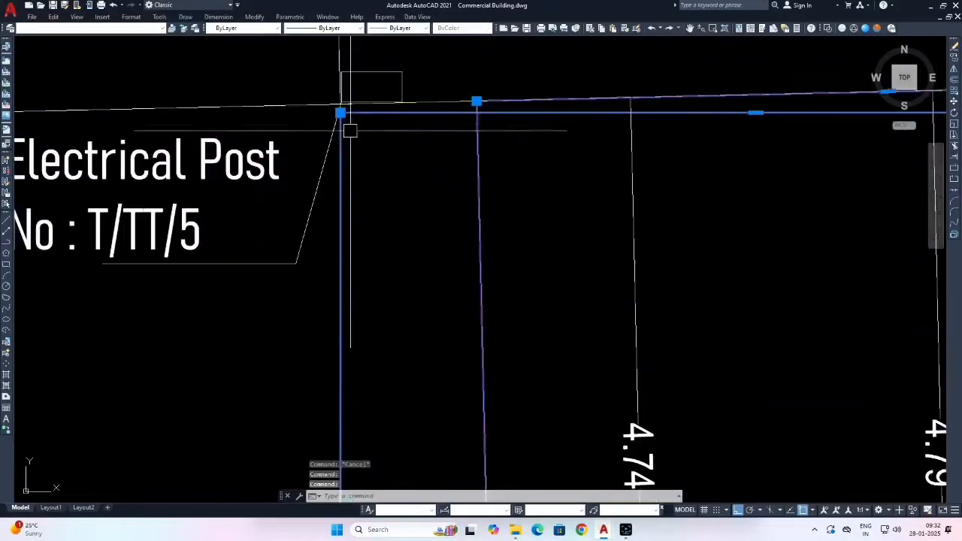
left_click(340, 113)
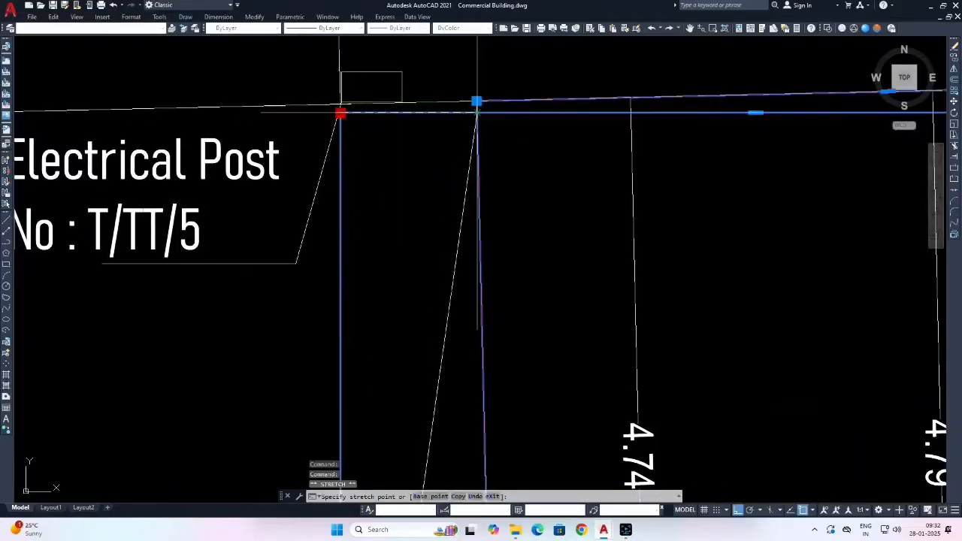
Stretch the rear parking rectangle's lower-left corner to the rear yard boundary's lower-left corner and clear the selection.
scroll(472, 112, "down", 4)
scroll(476, 316, "up", 5)
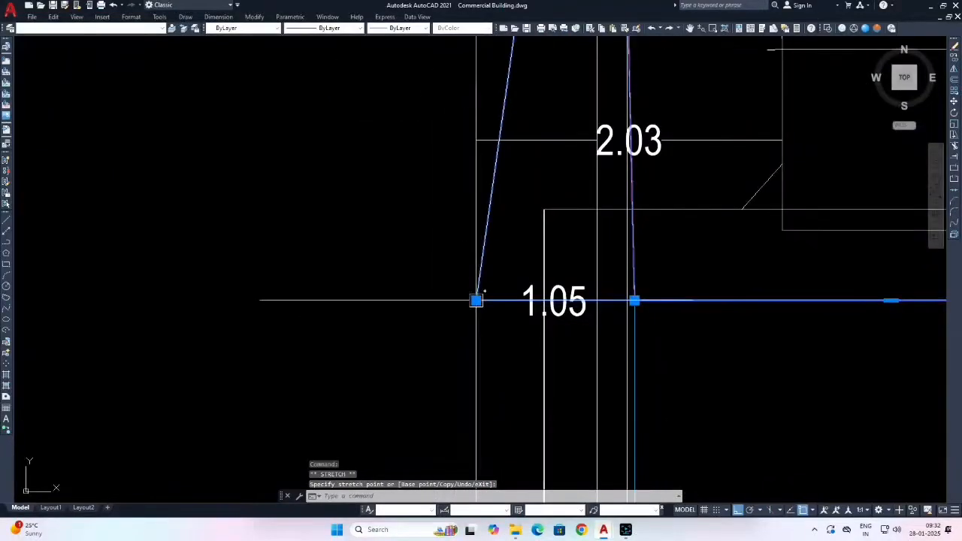
left_click(476, 300)
scroll(628, 304, "up", 2)
scroll(603, 324, "down", 3)
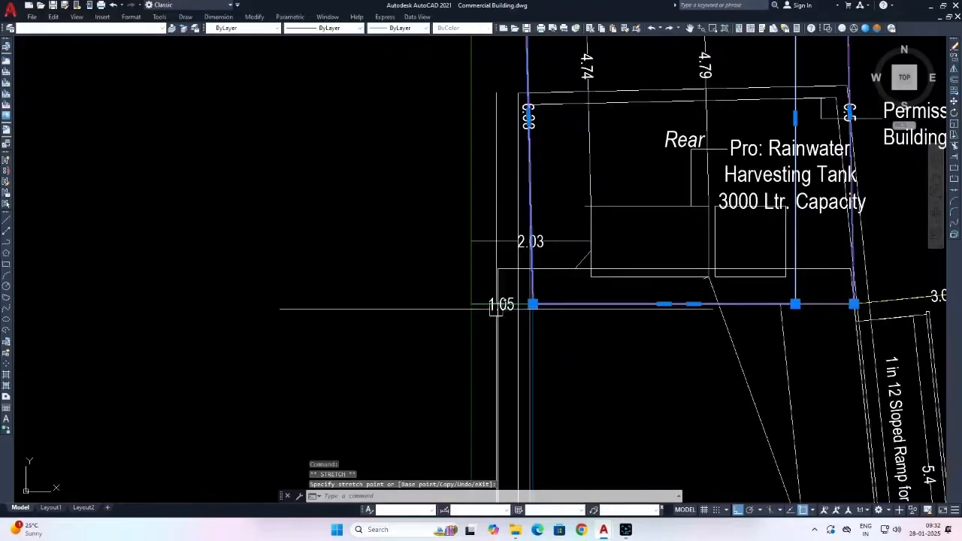
scroll(504, 305, "down", 2)
key("Escape")
key("Escape")
key("Escape")
middle_click_drag(526, 248, 500, 283)
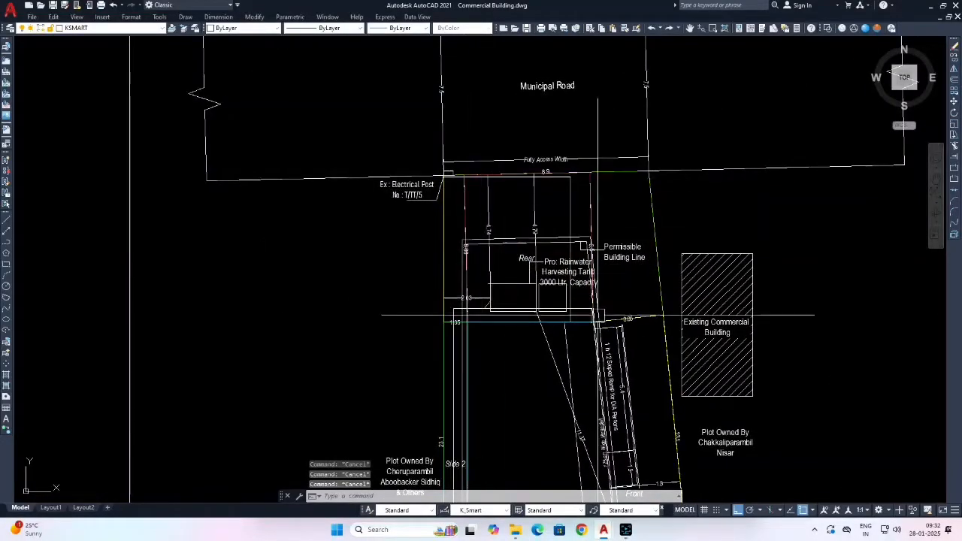
Stretch the lower-right corner of the front rectangle crossing the septic tank up to the outer end of the 3.05 yard line.
middle_click_drag(649, 450, 540, 250)
middle_click_drag(560, 380, 515, 211)
scroll(509, 279, "up", 5)
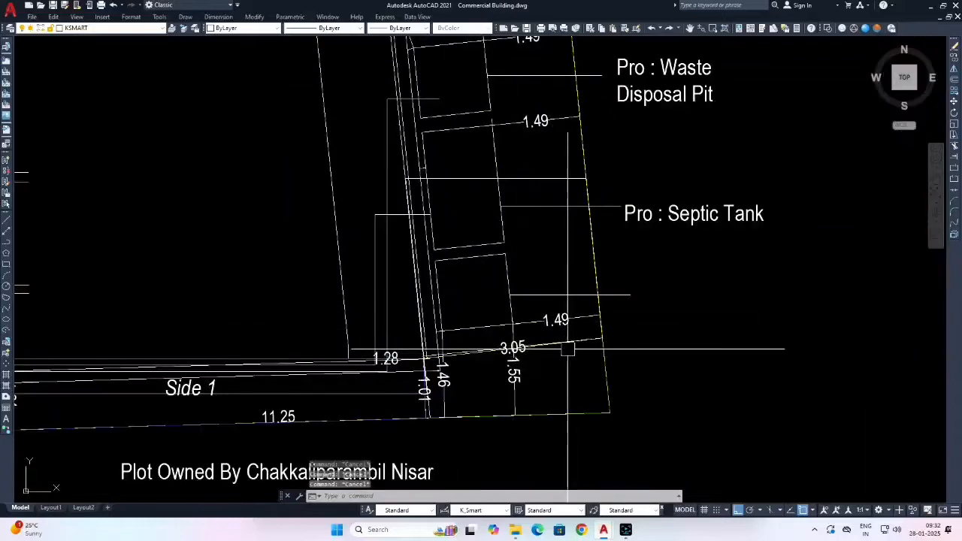
middle_click_drag(511, 134, 515, 238)
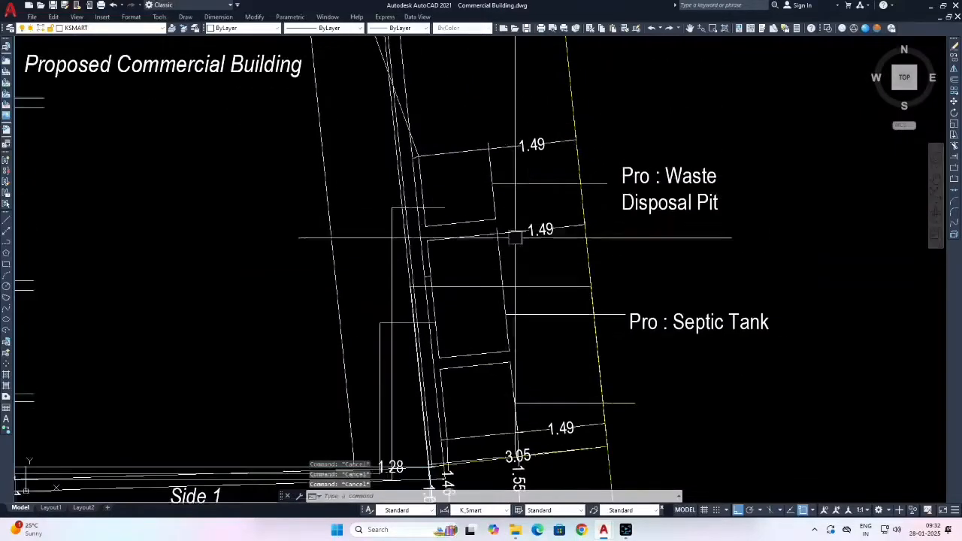
left_click(528, 289)
middle_click_drag(557, 314, 534, 176)
scroll(589, 372, "up", 4)
left_click(599, 401)
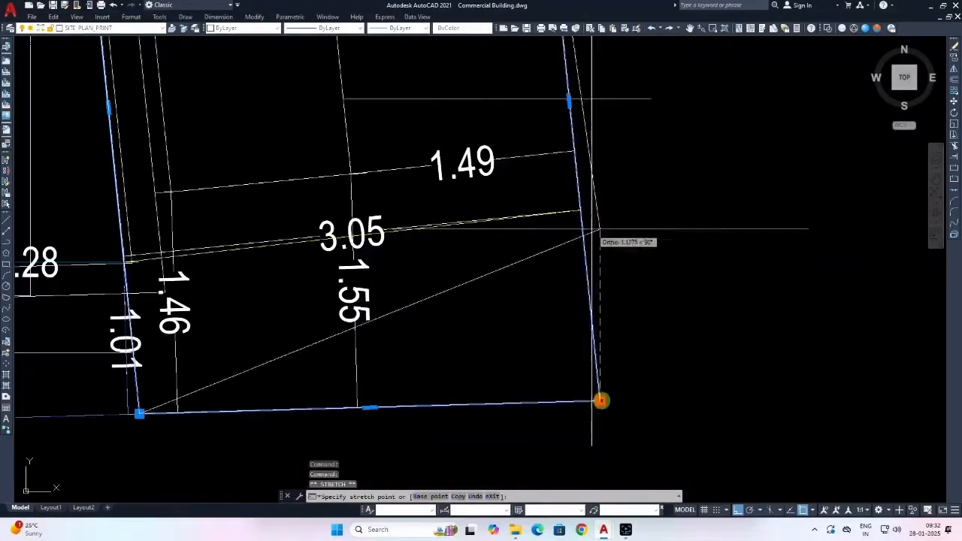
scroll(594, 232, "up", 3)
scroll(579, 189, "down", 3)
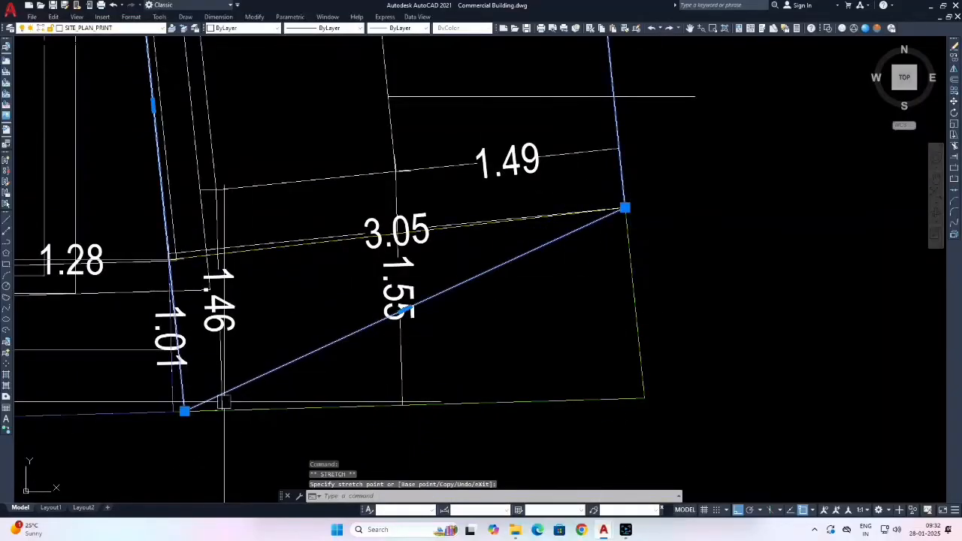
Stretch the front rectangle's lower-left corner up to the inner end of the 3.05 yard line and clear the selection.
scroll(159, 274, "up", 8)
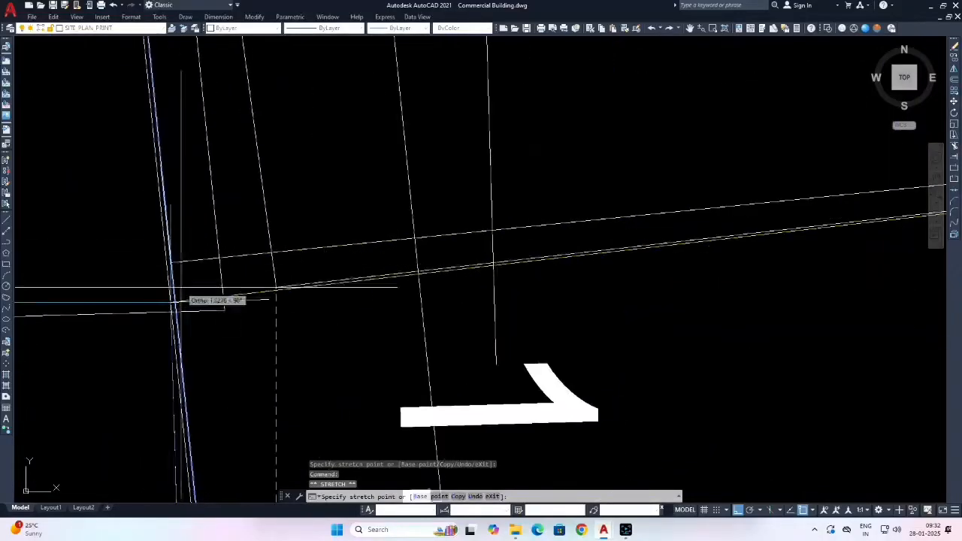
left_click(156, 290)
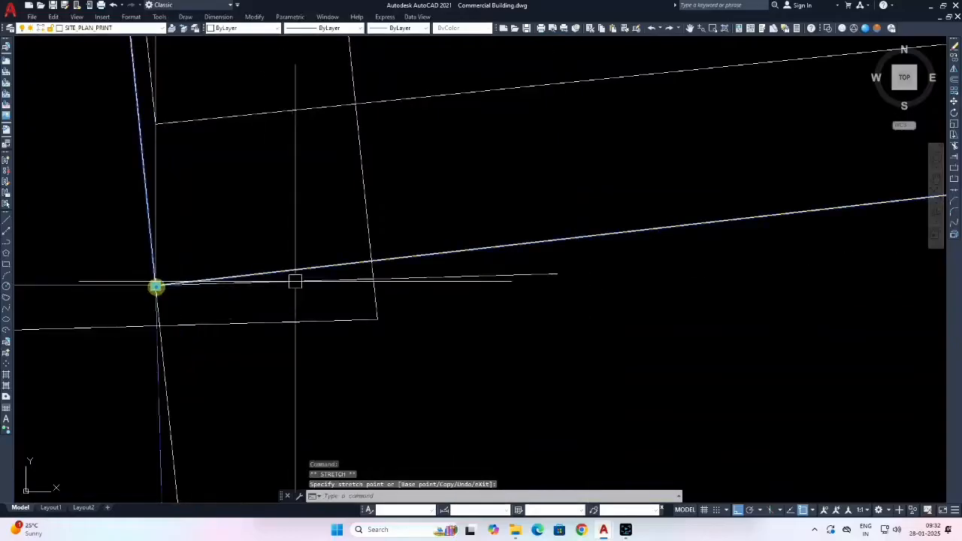
scroll(293, 278, "down", 6)
scroll(429, 328, "down", 10)
key("Escape")
key("Escape")
key("Escape")
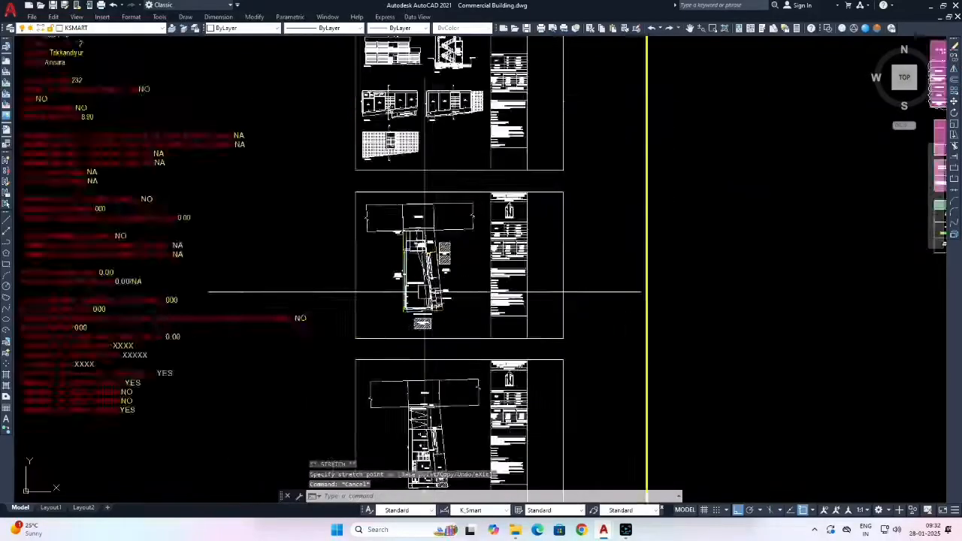
Match the front rectangle across the septic tank to the table's FRONT YARD parking-area sample, and select it to check its layer.
scroll(544, 305, "up", 3)
scroll(543, 306, "up", 2)
scroll(526, 248, "down", 3)
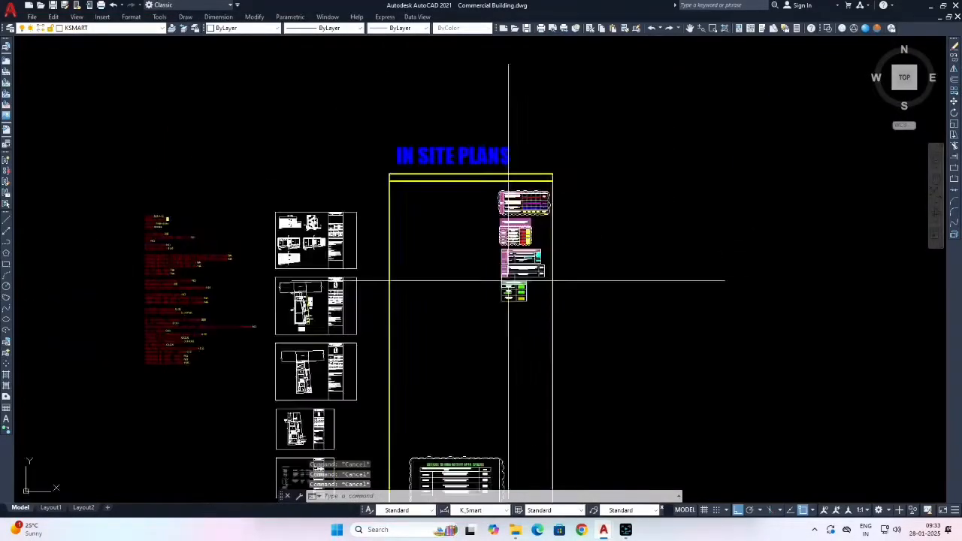
scroll(470, 380, "up", 6)
scroll(444, 412, "up", 2)
middle_click_drag(440, 392, 438, 257)
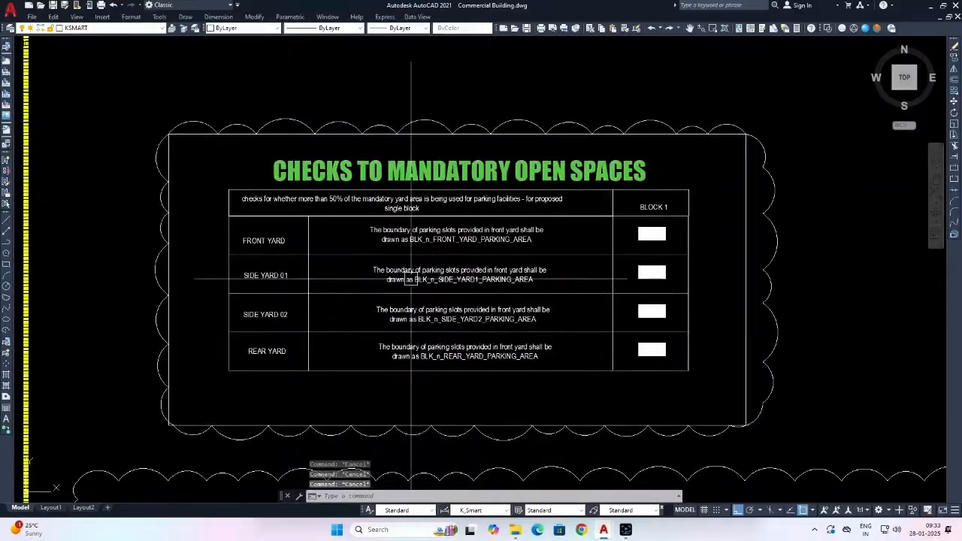
type("ma")
key("Return")
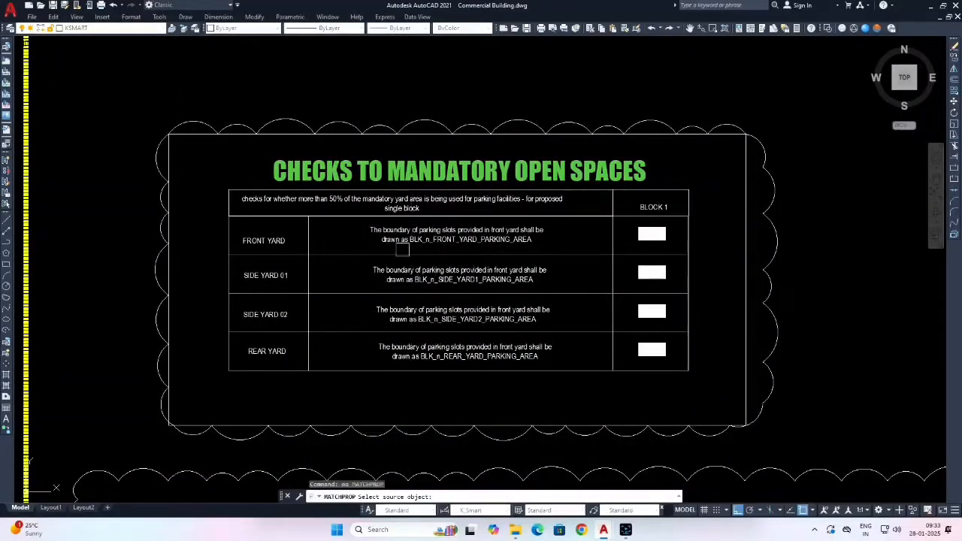
scroll(648, 242, "up", 1)
left_click(648, 239)
scroll(651, 229, "down", 6)
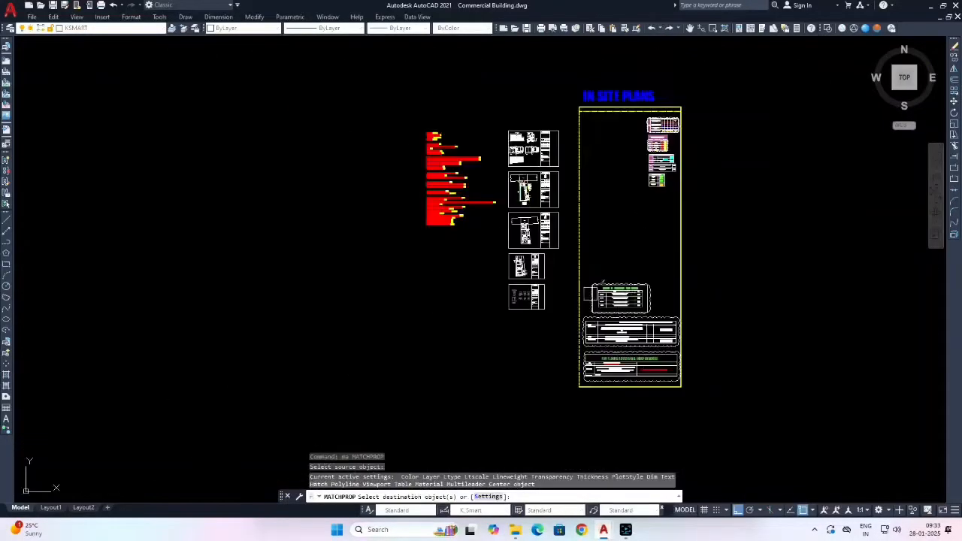
scroll(556, 237, "up", 12)
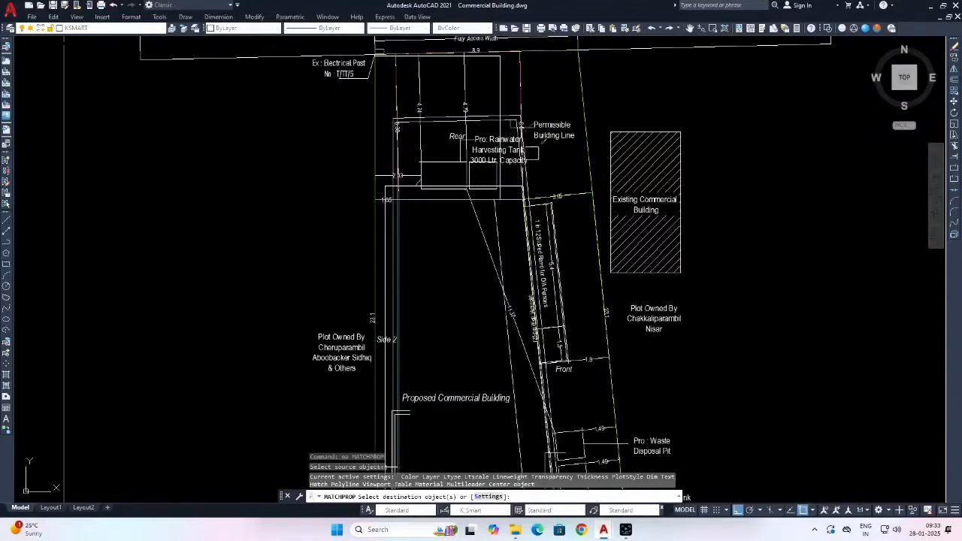
middle_click_drag(620, 387, 550, 261)
mouse_move(591, 379)
middle_mouse_down()
mouse_move(586, 367)
mouse_move(565, 371)
middle_mouse_up()
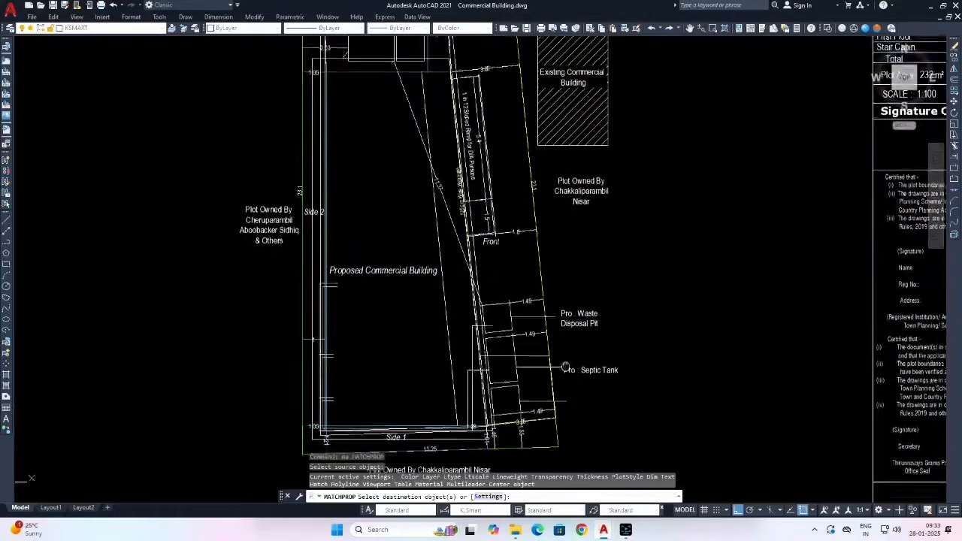
scroll(542, 366, "up", 4)
key("Escape")
left_click(528, 337)
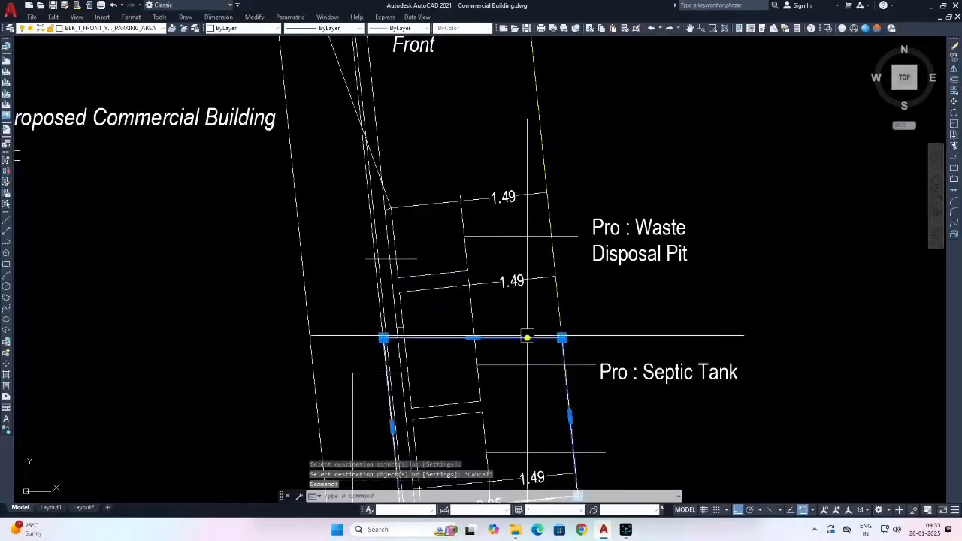
key("Escape")
Match the rear yard rectangle to the table's REAR YARD parking-area sample, and select it to check its layer.
scroll(320, 261, "down", 15)
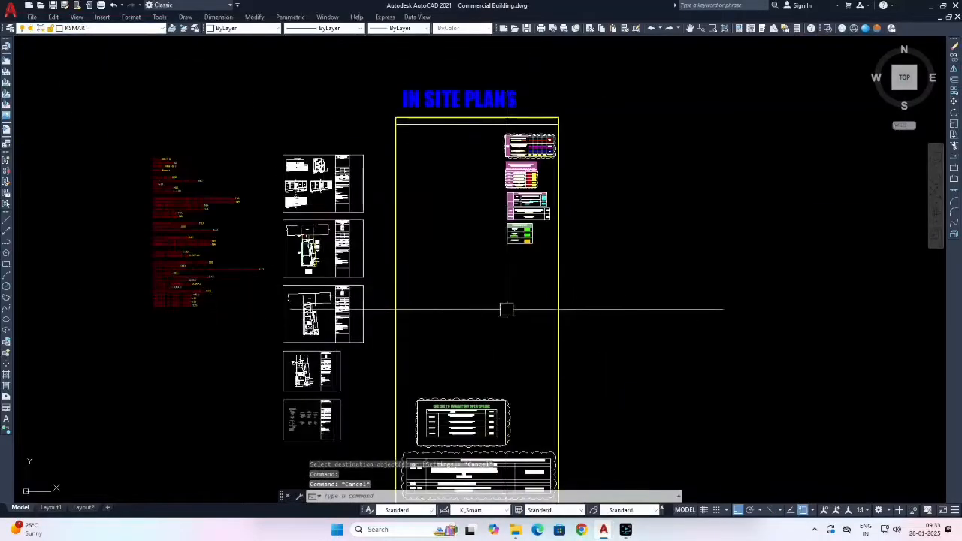
scroll(497, 394, "up", 10)
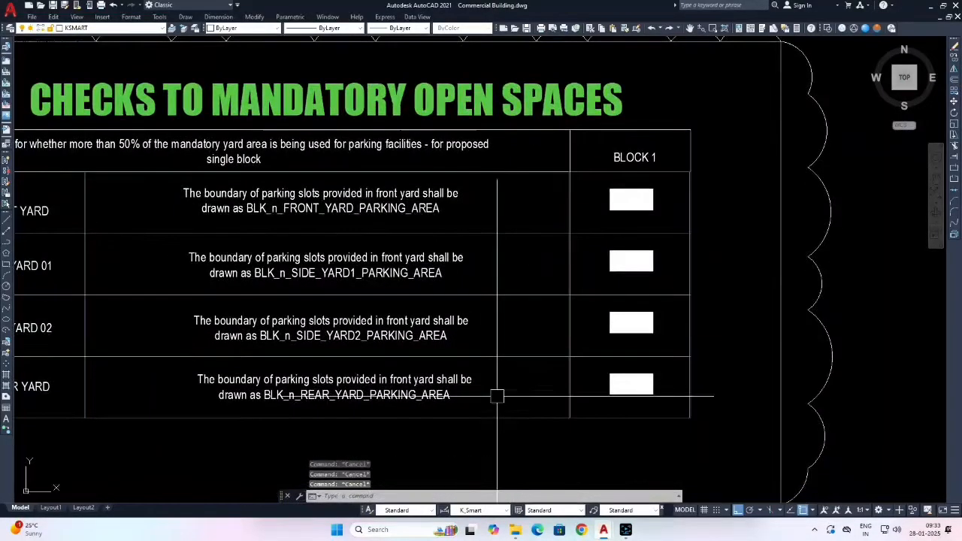
type("ma")
key("Return")
middle_click_drag(461, 410, 528, 366)
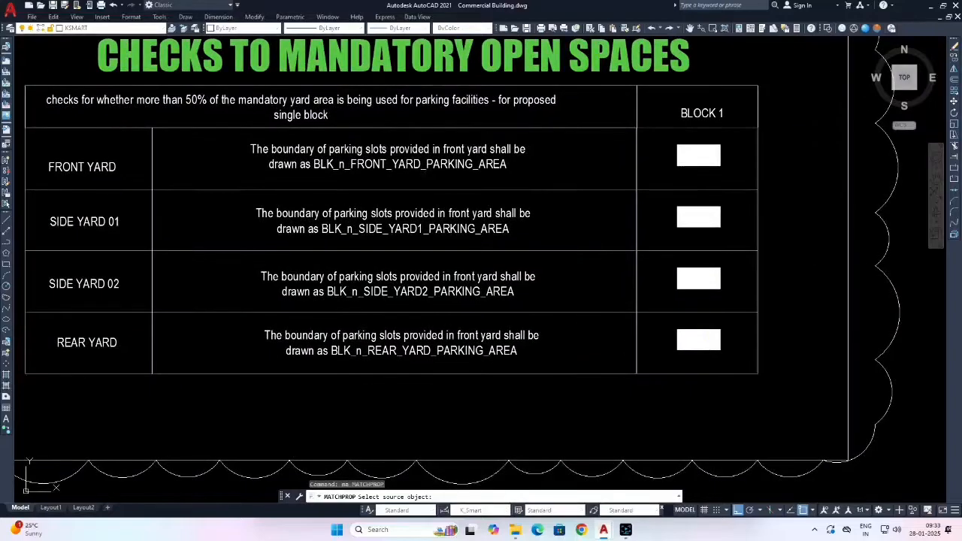
left_click(688, 340)
scroll(638, 361, "down", 8)
scroll(479, 231, "up", 10)
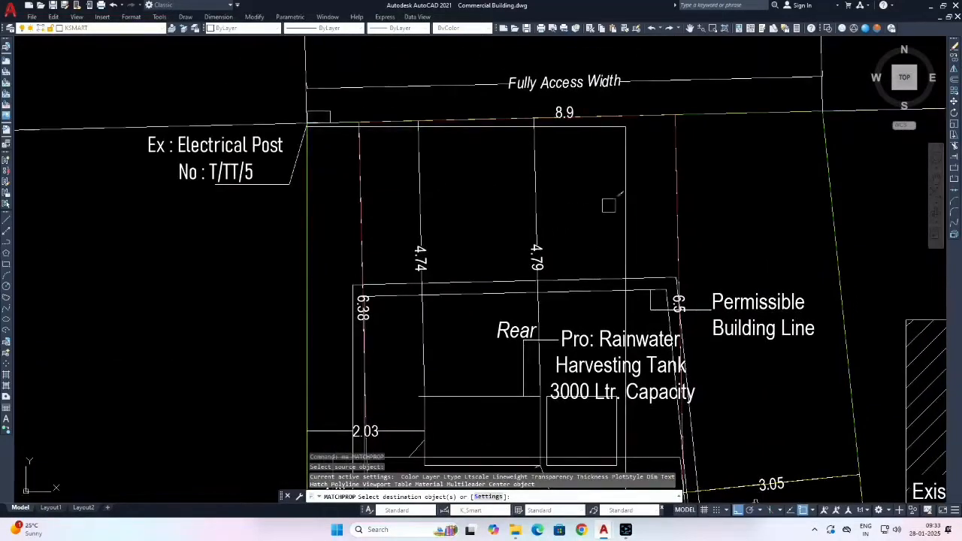
left_click(620, 206)
key("Escape")
left_click(621, 209)
key("Escape")
key("Escape")
key("Escape")
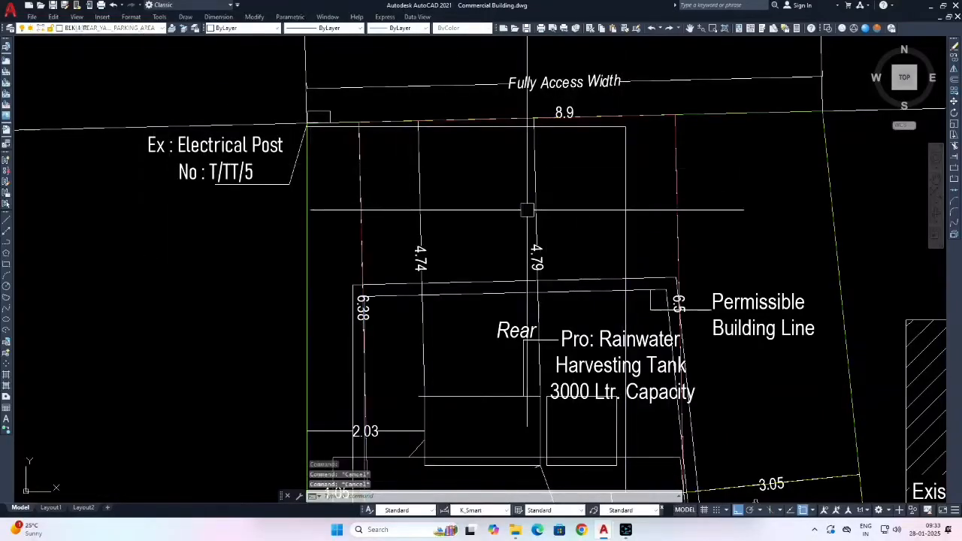
Save the drawing and erase the CHECKS TO MANDATORY OPEN SPACES table with its cloud border.
scroll(496, 241, "down", 5)
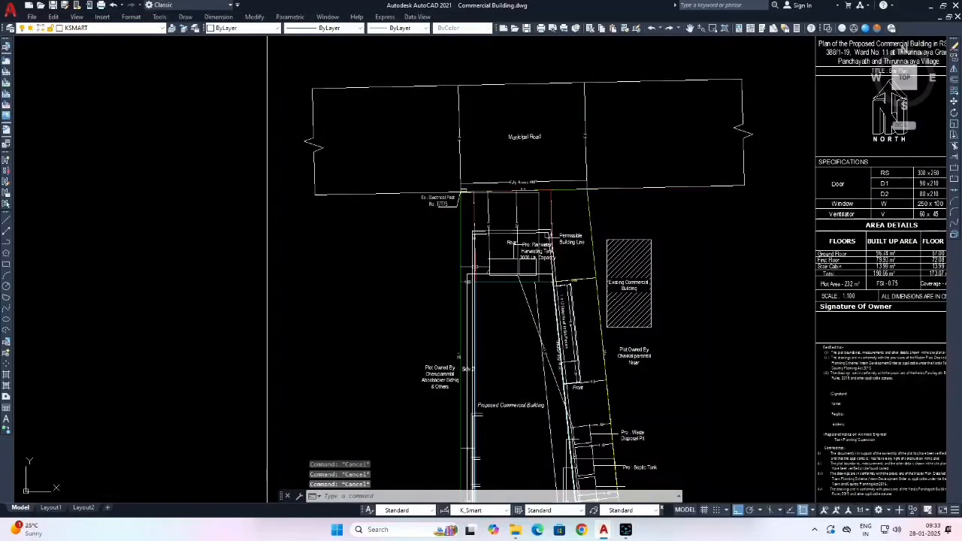
scroll(510, 286, "down", 5)
scroll(536, 337, "up", 6)
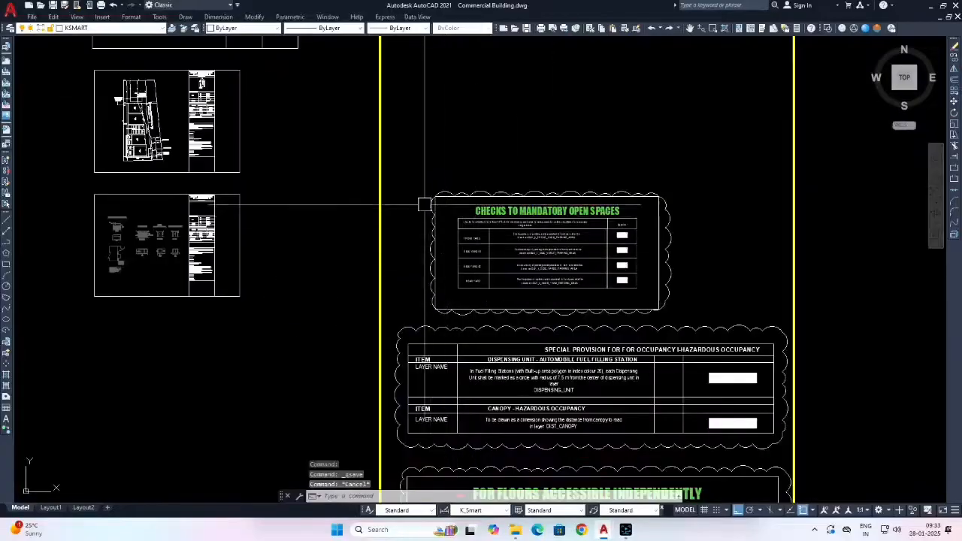
left_click(405, 161)
left_click(685, 312)
type("e")
key("Return")
Read the dispensing unit and canopy layer rules, and erase the SPECIAL PROVISION table for OCCUPANCY I-HAZARDOUS OCCUPANCY.
scroll(497, 299, "up", 5)
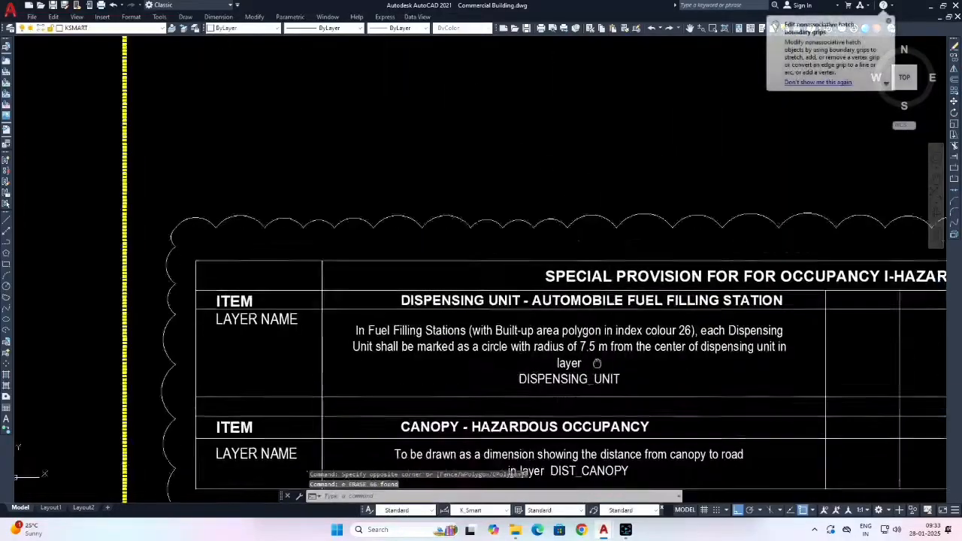
scroll(497, 299, "down", 3)
scroll(553, 248, "up", 3)
middle_click_drag(556, 233, 414, 217)
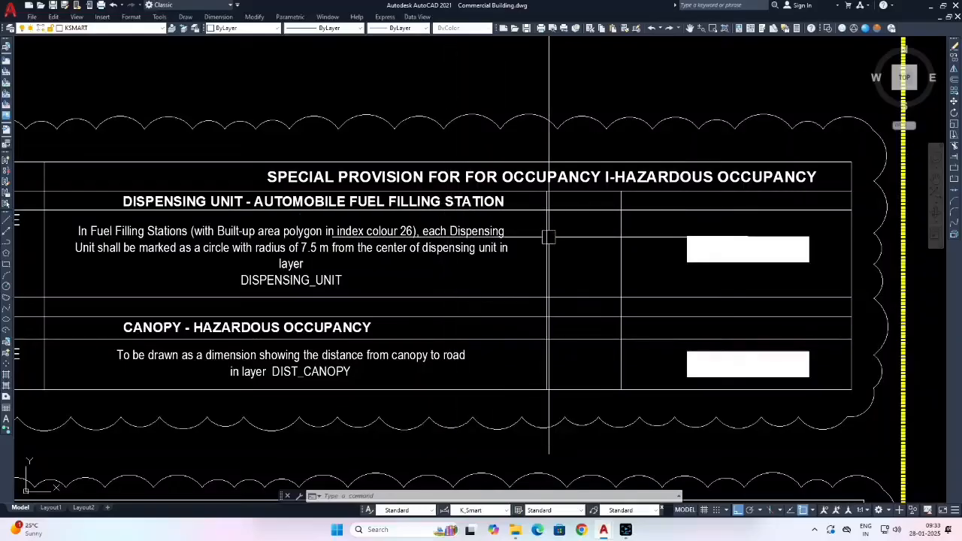
scroll(693, 195, "down", 4)
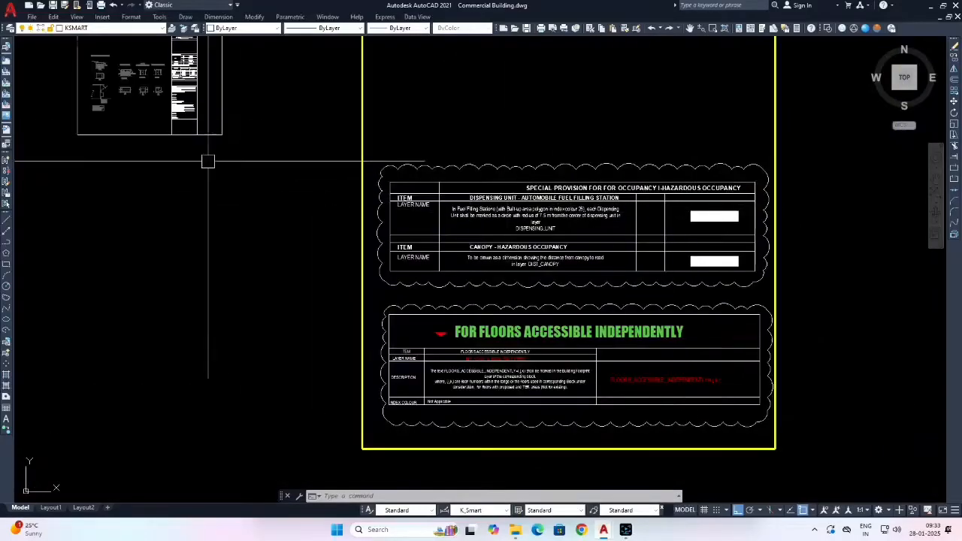
left_click(294, 123)
left_click(776, 290)
type("e")
key("Return")
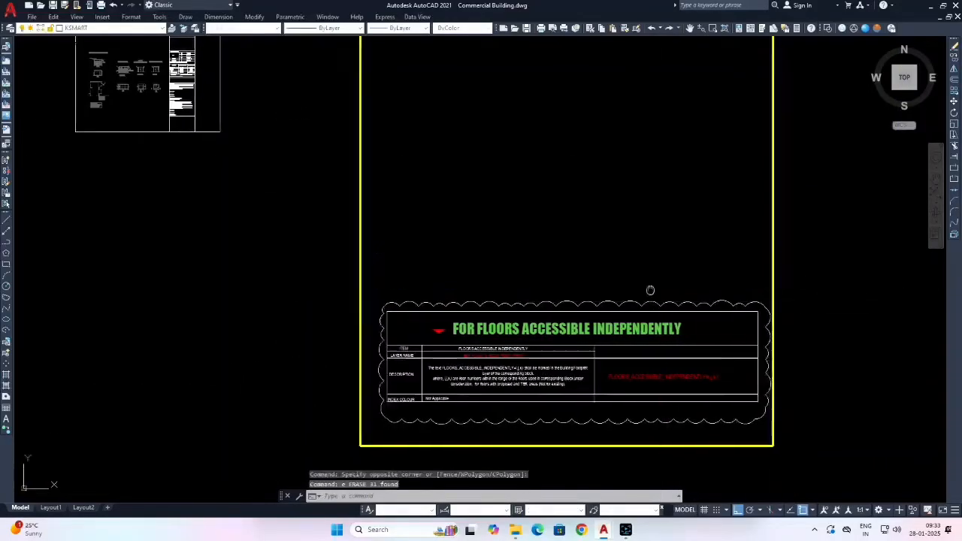
scroll(451, 286, "up", 1)
scroll(461, 273, "down", 5)
scroll(461, 272, "down", 2)
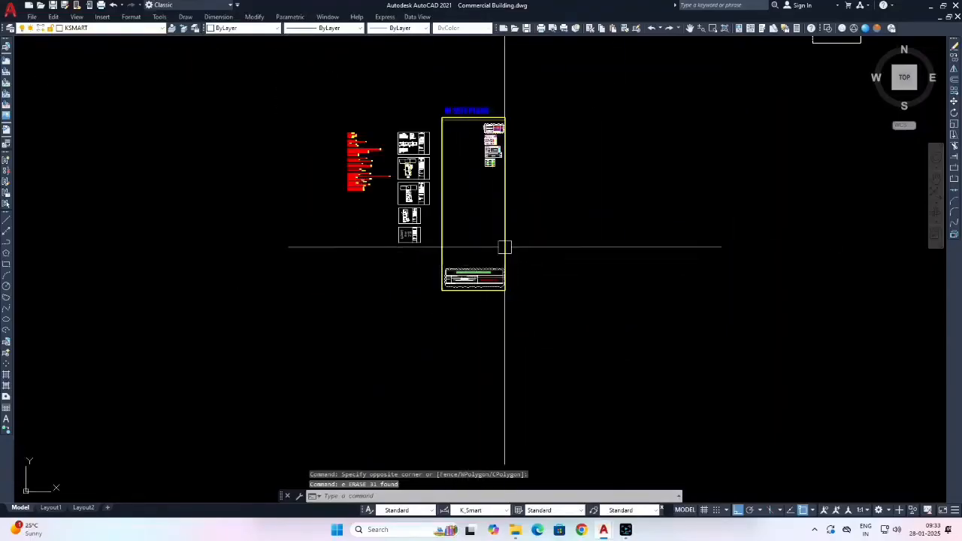
middle_click_drag(504, 247, 452, 293)
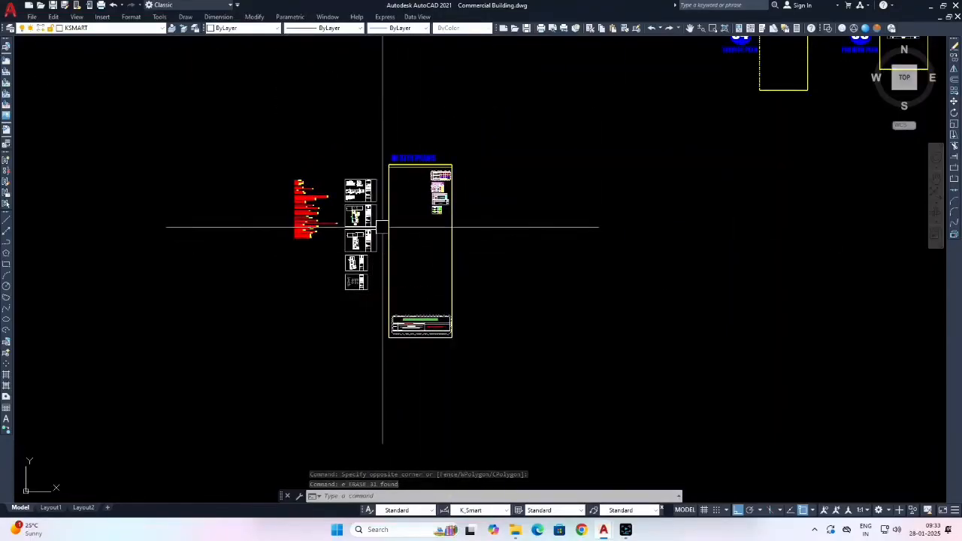
left_click(382, 130)
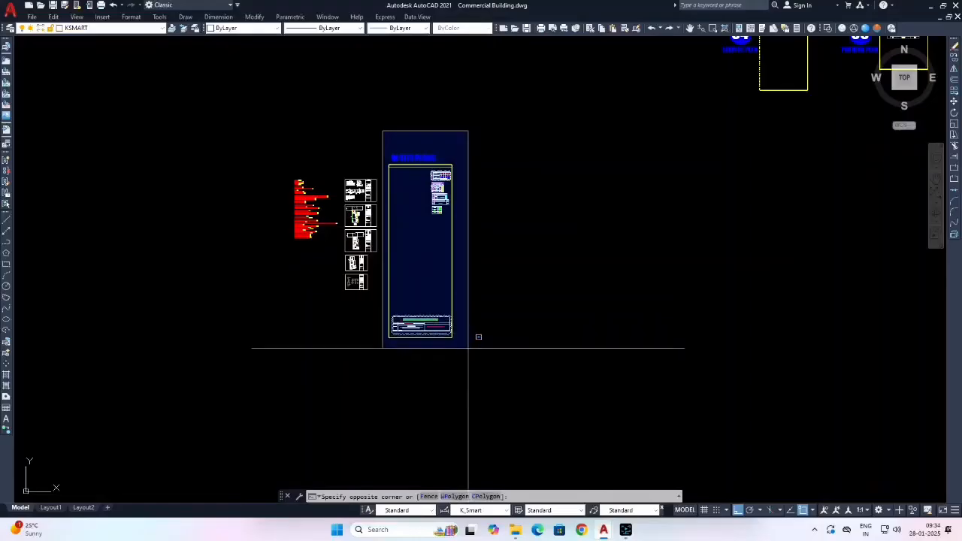
left_click(465, 347)
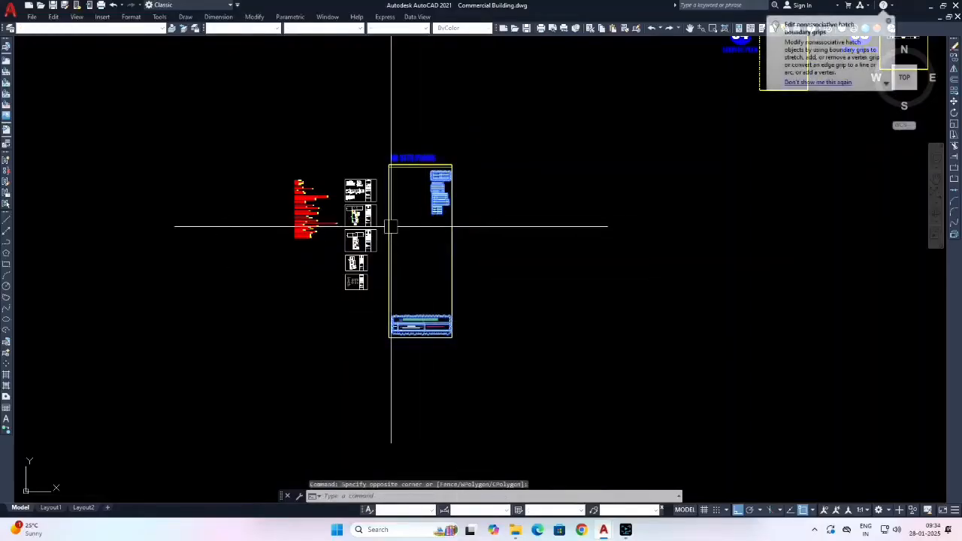
scroll(360, 230, "down", 2)
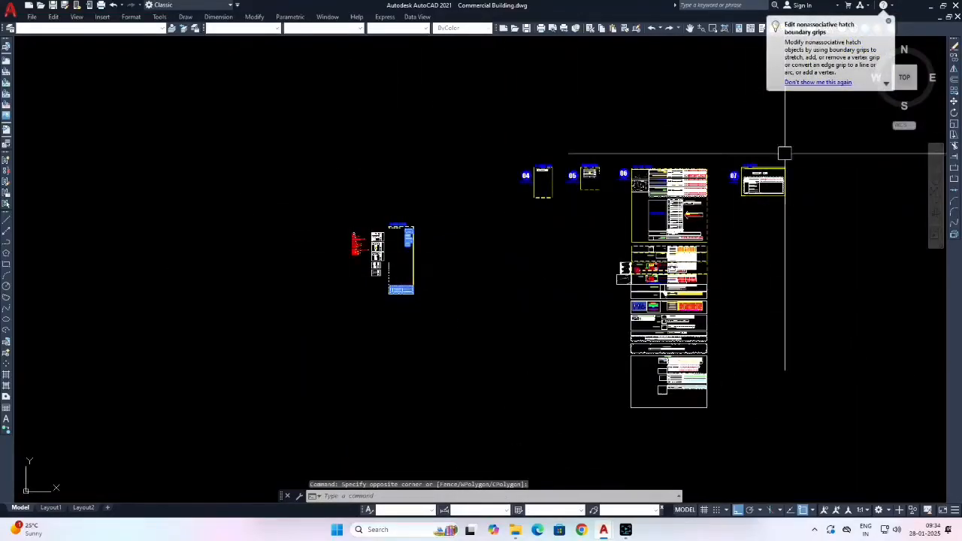
scroll(682, 269, "up", 2)
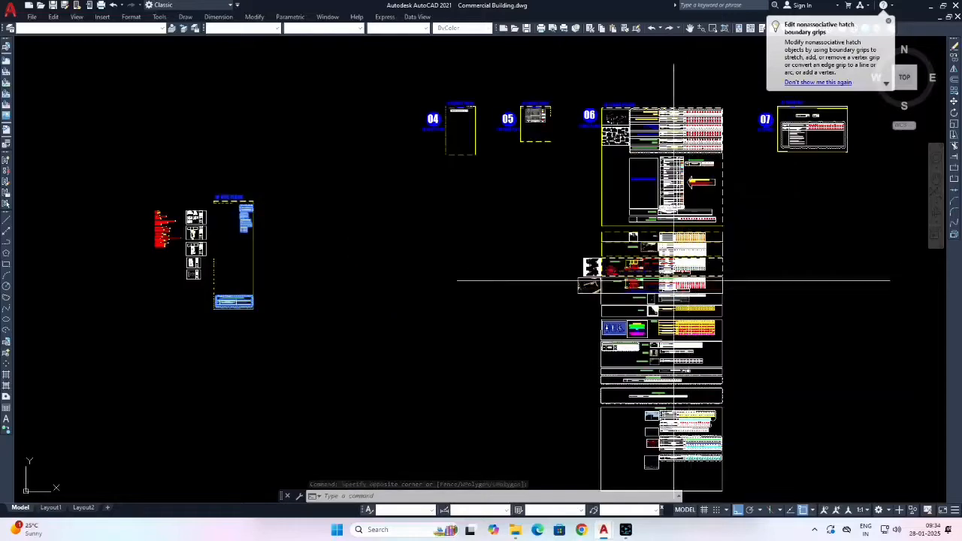
middle_click_drag(375, 238, 523, 200)
scroll(375, 182, "up", 2)
key("Escape")
key("Escape")
key("Escape")
scroll(476, 240, "down", 2)
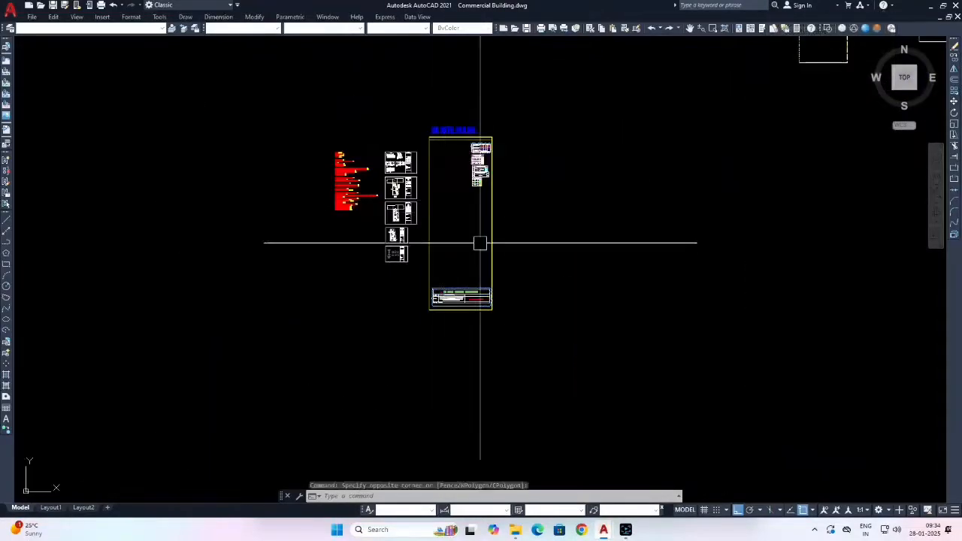
Read the layer rule in the FOR FLOORS ACCESSIBLE INDEPENDENTLY table.
scroll(453, 290, "up", 2)
scroll(443, 311, "up", 3)
scroll(442, 311, "down", 8)
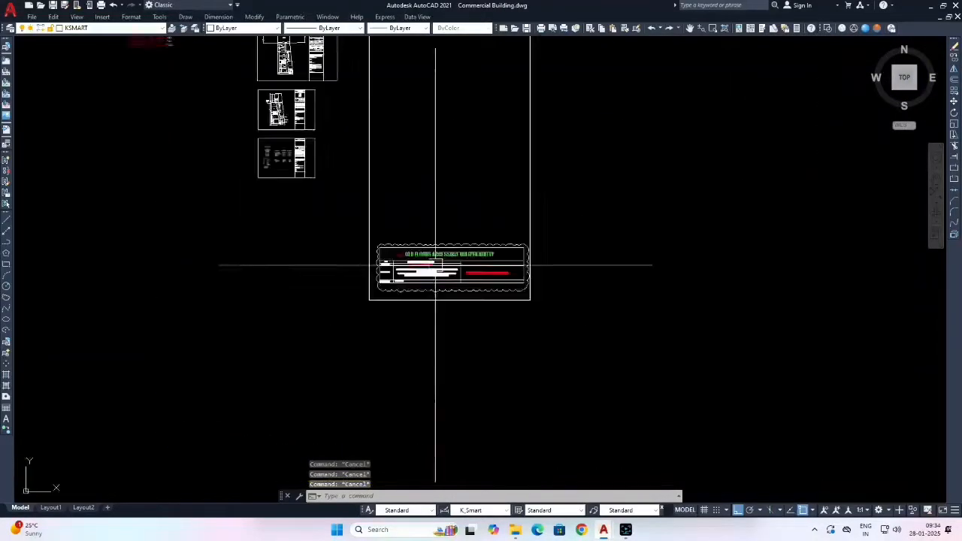
scroll(425, 268, "up", 8)
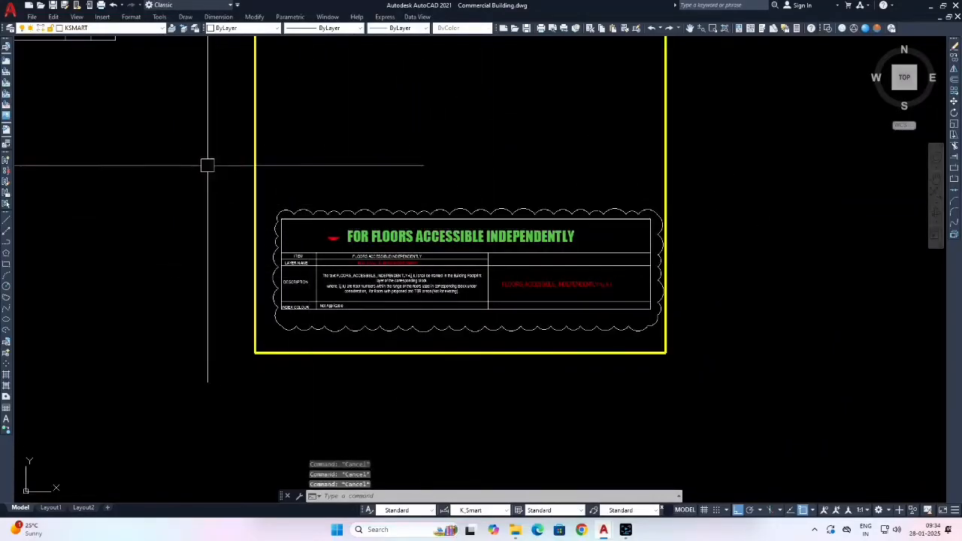
key("Escape")
scroll(526, 256, "up", 5)
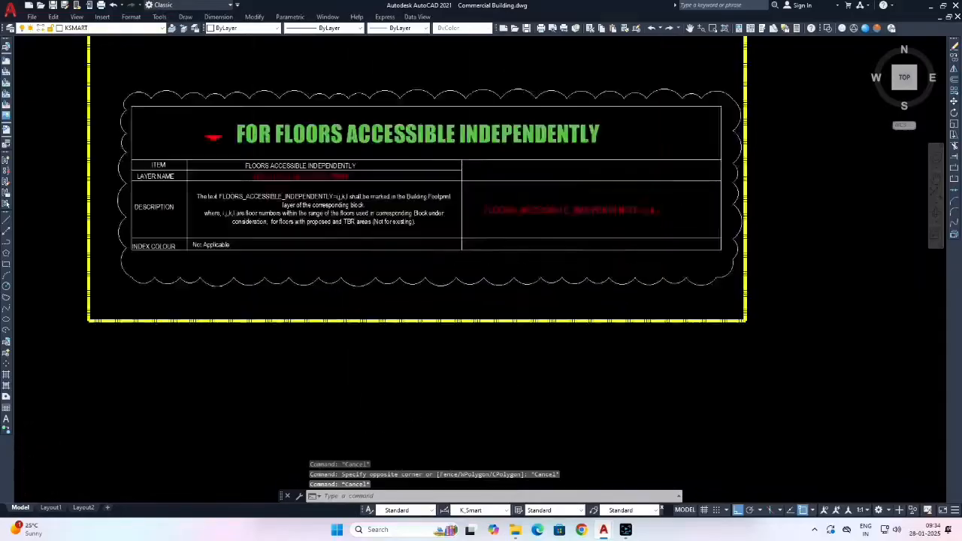
scroll(505, 296, "down", 4)
left_click(378, 230)
scroll(496, 293, "up", 2)
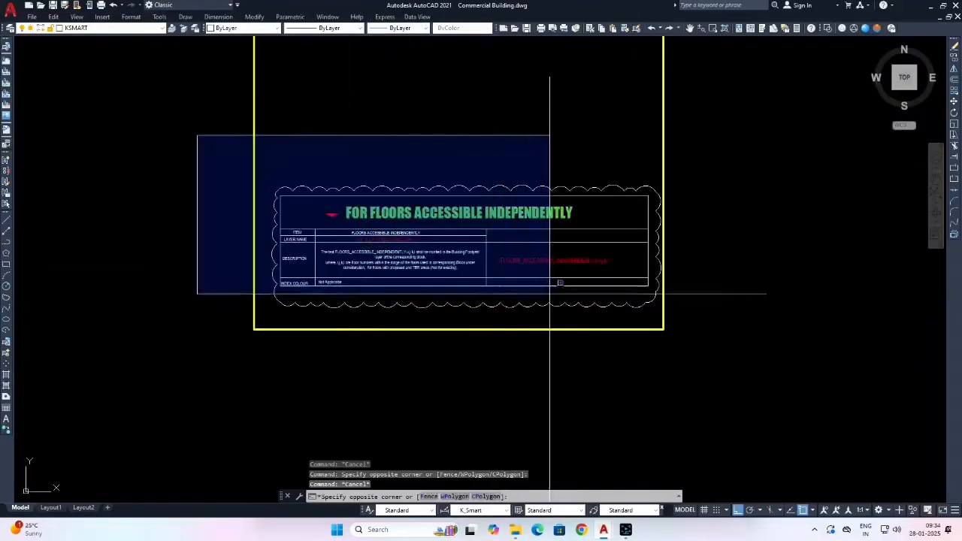
scroll(586, 301, "up", 1)
scroll(672, 314, "down", 2)
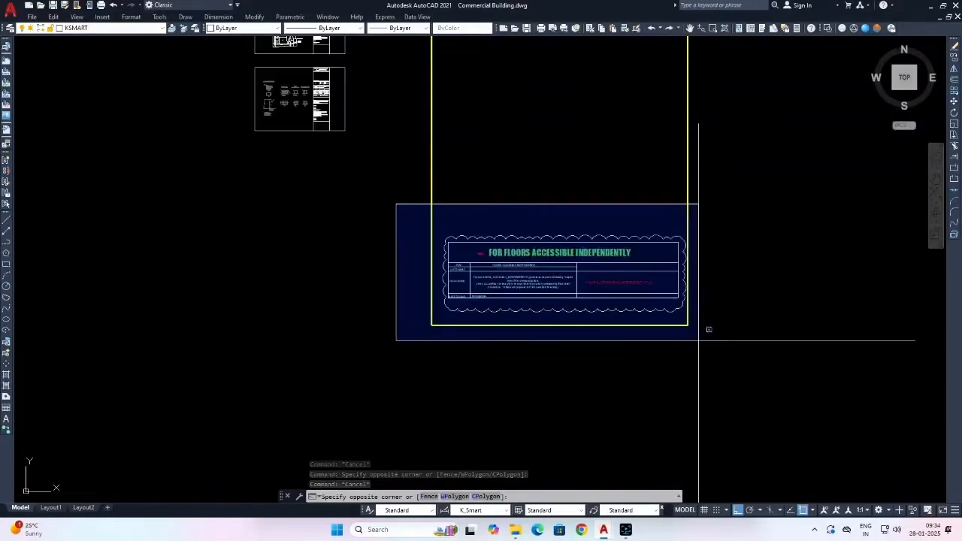
left_click(699, 339)
scroll(699, 339, "down", 2)
middle_click_drag(699, 339, 561, 379)
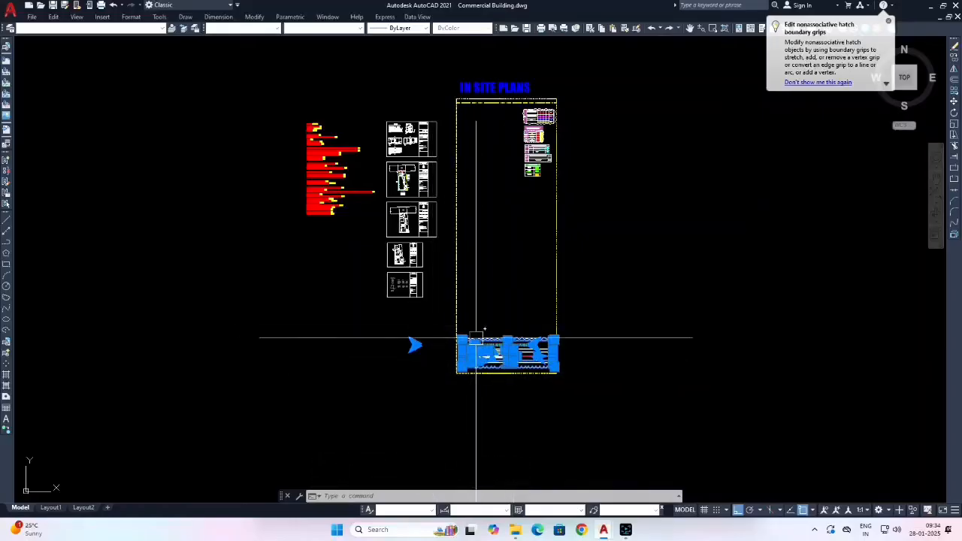
key("Escape")
key("Escape")
Erase the FOR FLOORS ACCESSIBLE INDEPENDENTLY table with its cloud border.
left_click(432, 326)
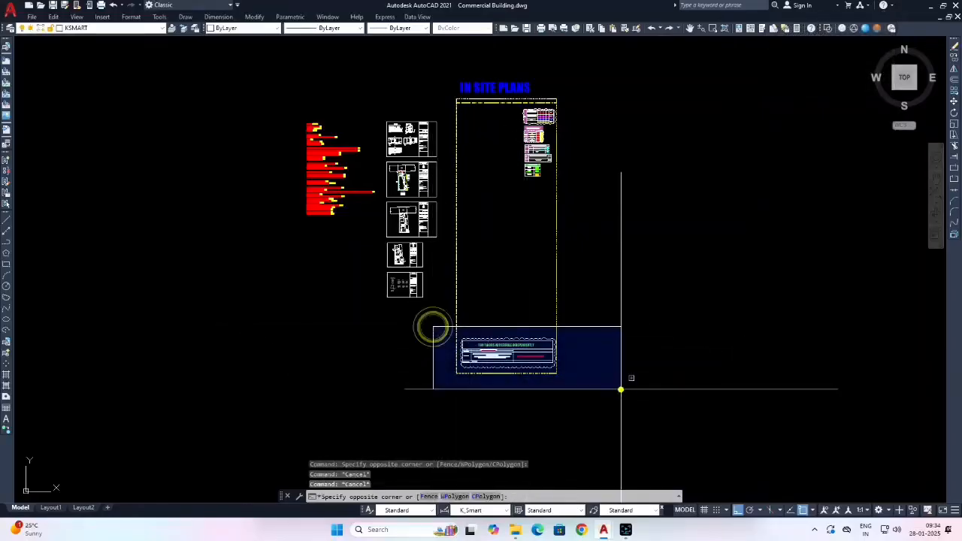
left_click(621, 389)
mouse_move(532, 347)
middle_mouse_down()
mouse_move(536, 371)
mouse_move(517, 383)
mouse_move(514, 374)
middle_mouse_up()
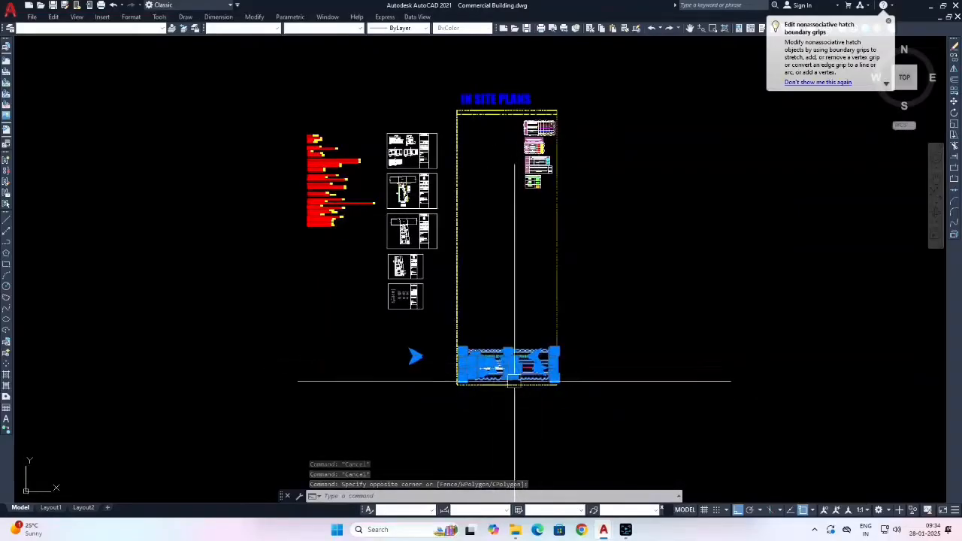
type("e")
key("Return")
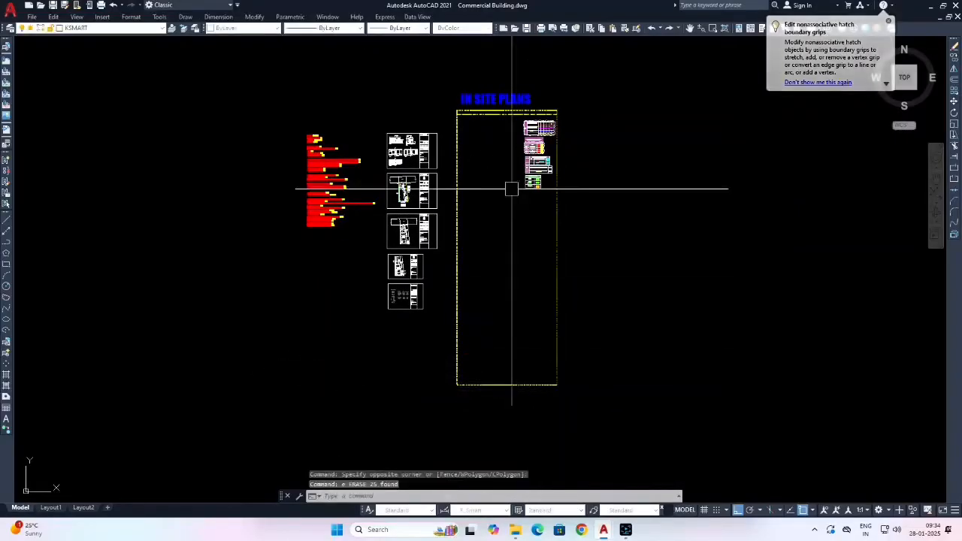
Read the polyline and layer rules in the TYPE OF STREETS/ROADS table.
scroll(547, 106, "up", 4)
scroll(522, 142, "up", 8)
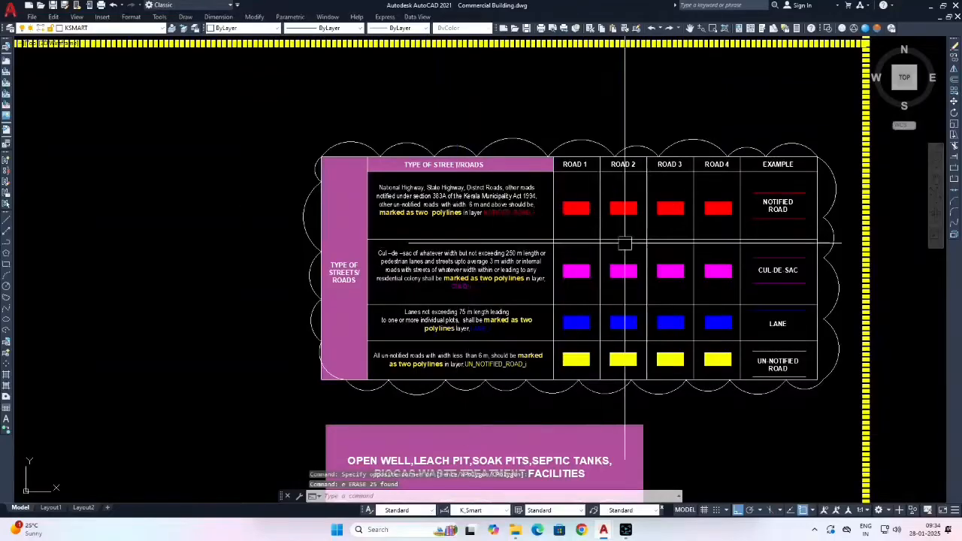
scroll(586, 244, "up", 3)
key("Escape")
key("Escape")
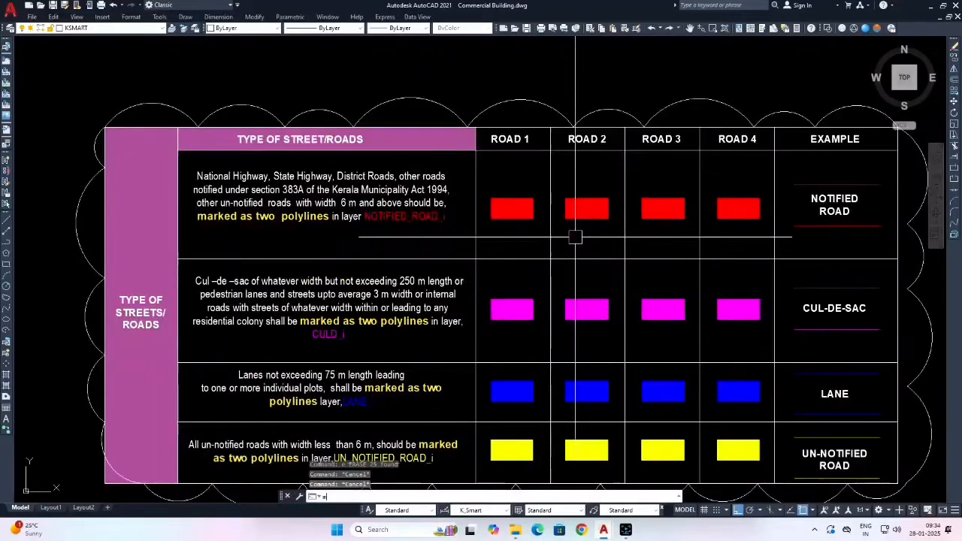
key("Escape")
Draw a polyline along the Municipal Road's plot-side edge, from one front corner of the plot to the other.
type("pl")
key("Return")
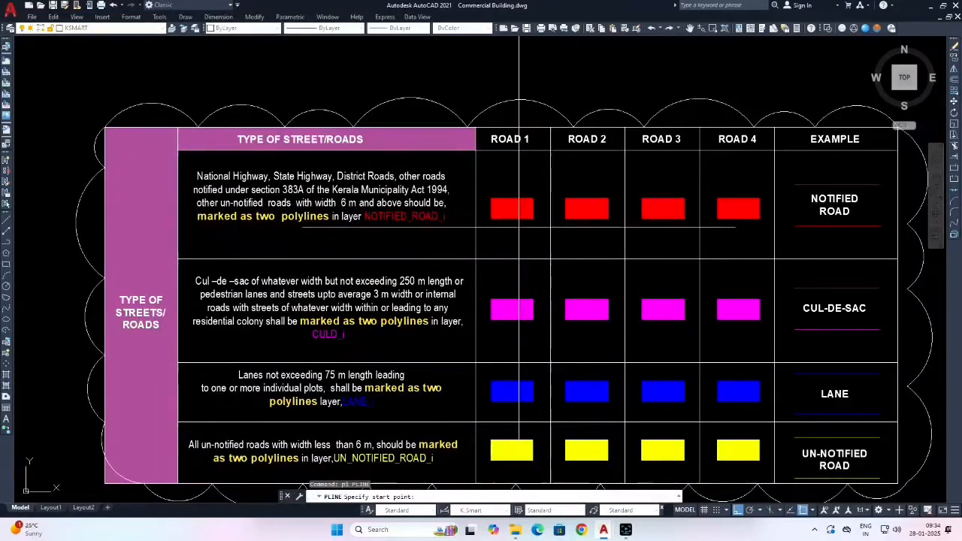
scroll(571, 233, "down", 10)
scroll(462, 306, "up", 15)
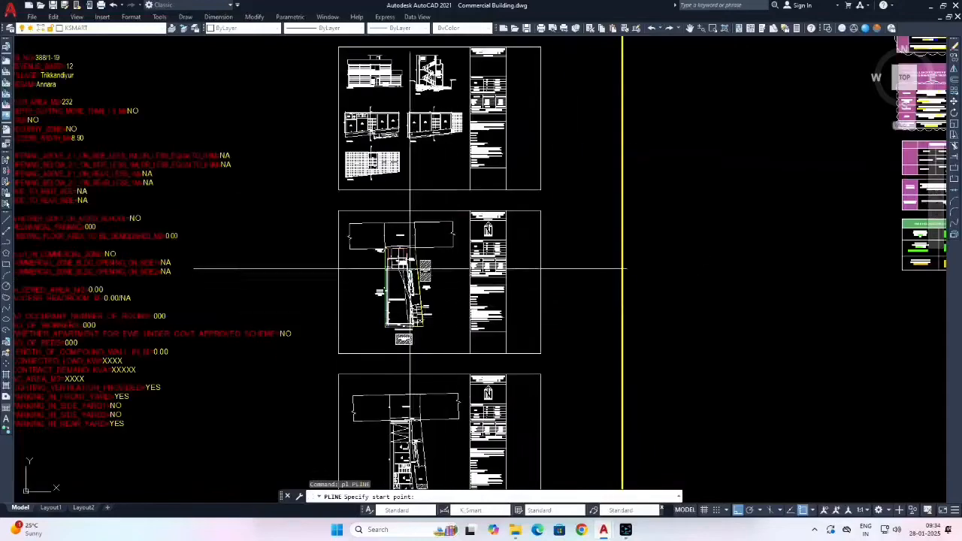
scroll(331, 241, "up", 4)
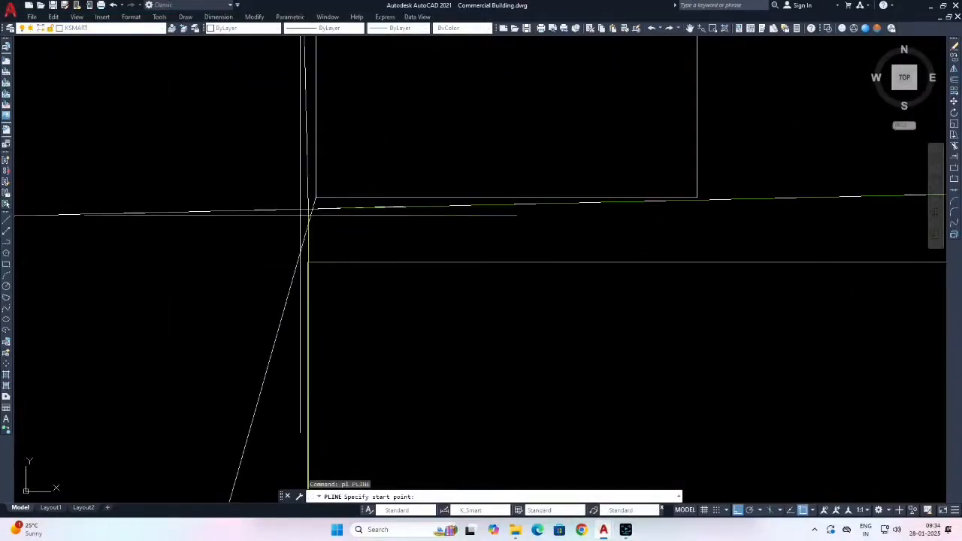
scroll(319, 200, "down", 5)
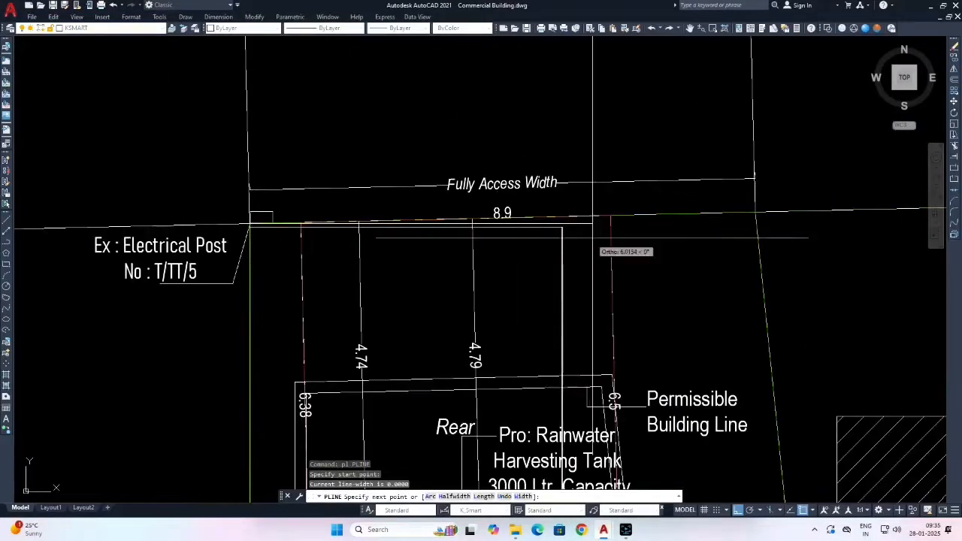
scroll(599, 233, "up", 6)
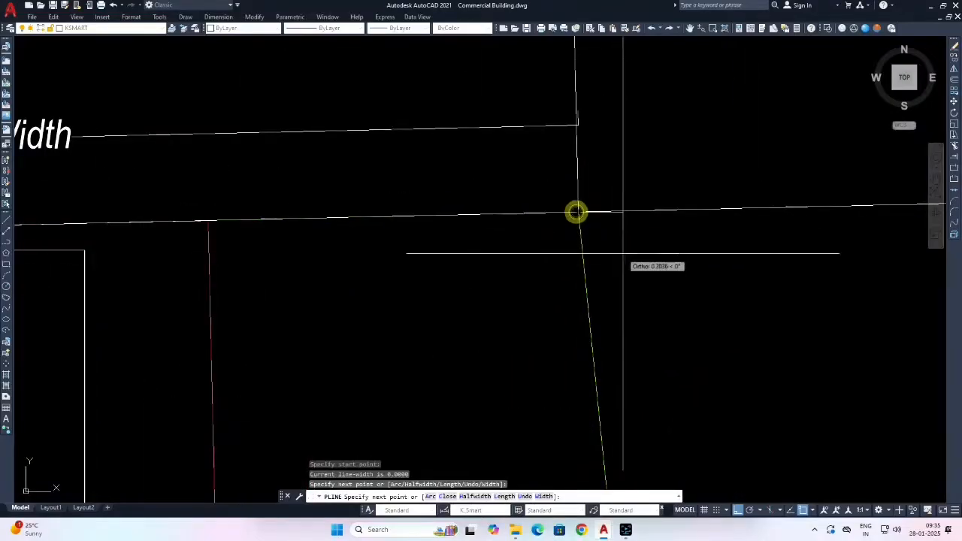
scroll(576, 212, "down", 8)
scroll(553, 199, "up", 6)
key("Escape")
scroll(525, 215, "down", 4)
Draw a second polyline along the Municipal Road's far edge, extending slightly past both 7.5 m width dimensions.
key("Return")
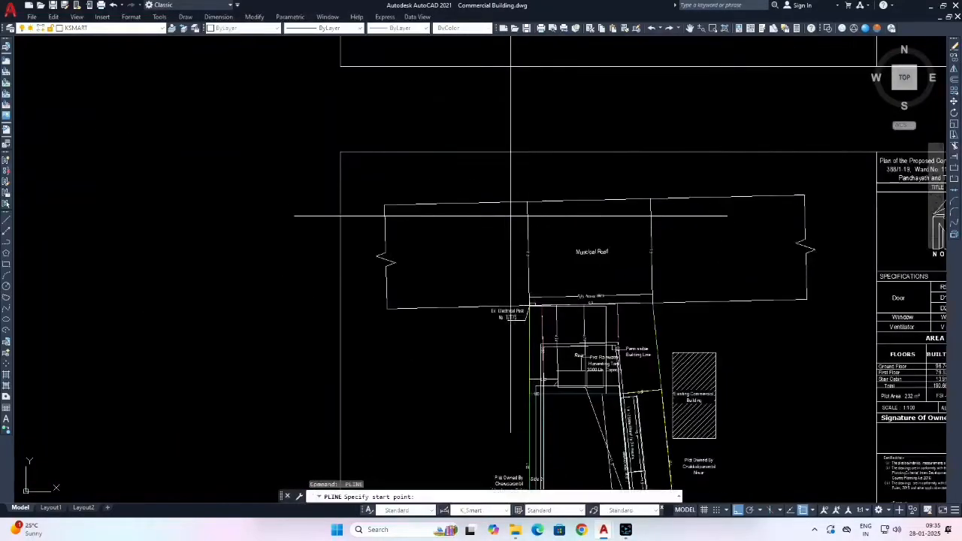
left_click(501, 202)
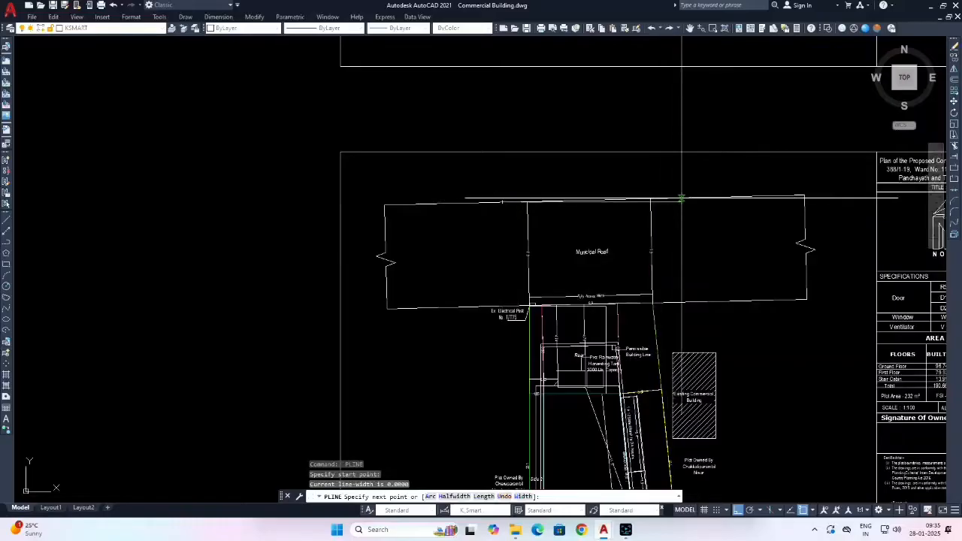
left_click(687, 199)
scroll(684, 219, "down", 5)
key("Escape")
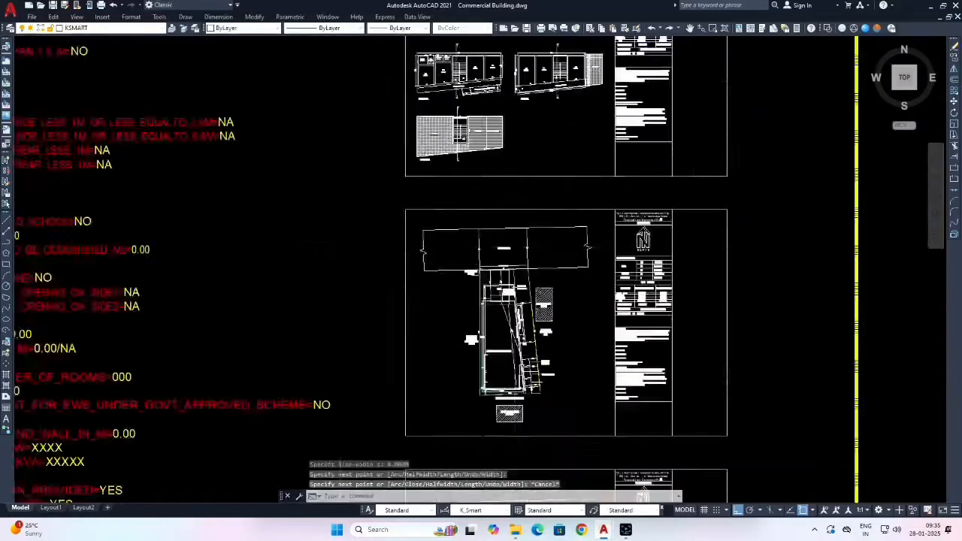
scroll(511, 248, "down", 2)
key("Escape")
key("Escape")
Match both Municipal Road edge polylines to the table's NOTIFIED ROAD sample for ROAD 1.
type("ma")
key("Return")
scroll(508, 287, "down", 6)
scroll(484, 303, "up", 15)
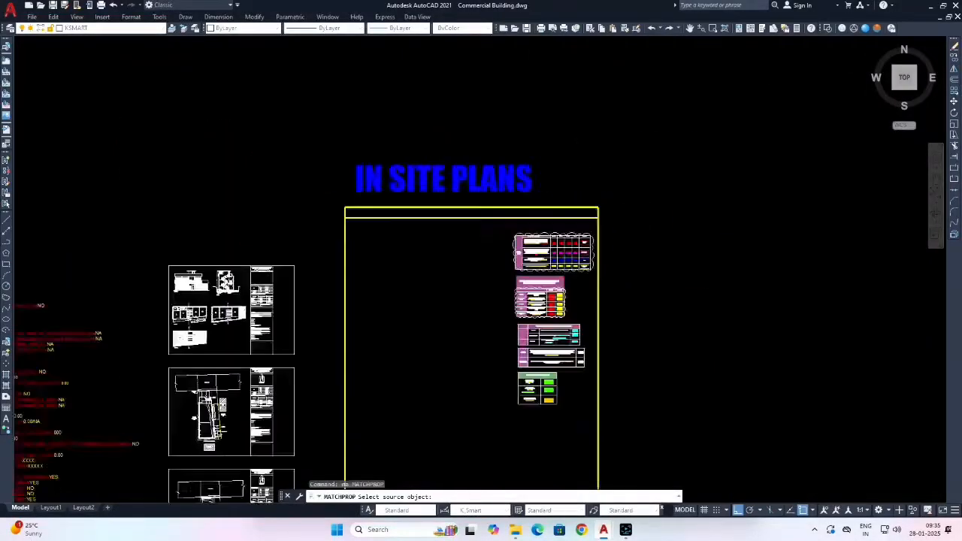
middle_click_drag(483, 303, 510, 239)
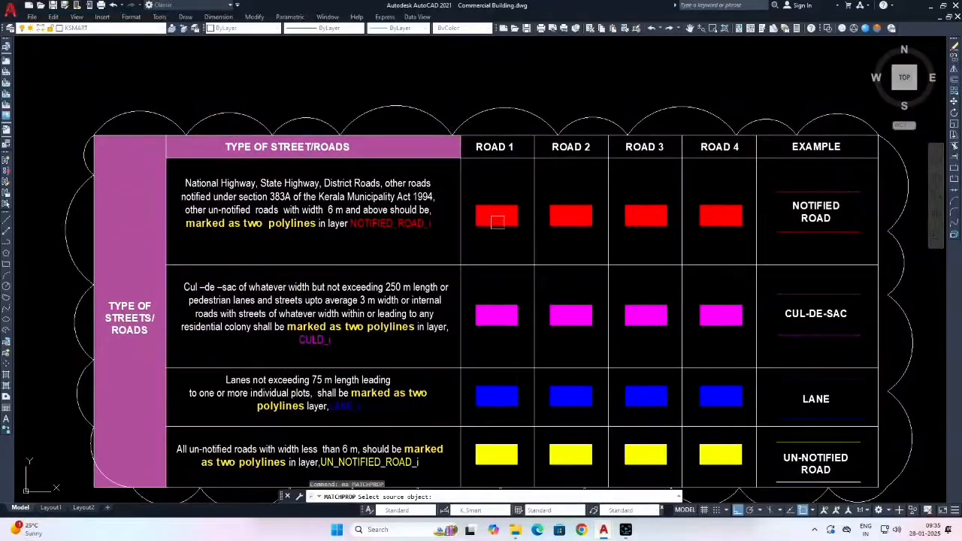
left_click(497, 221)
scroll(531, 217, "down", 6)
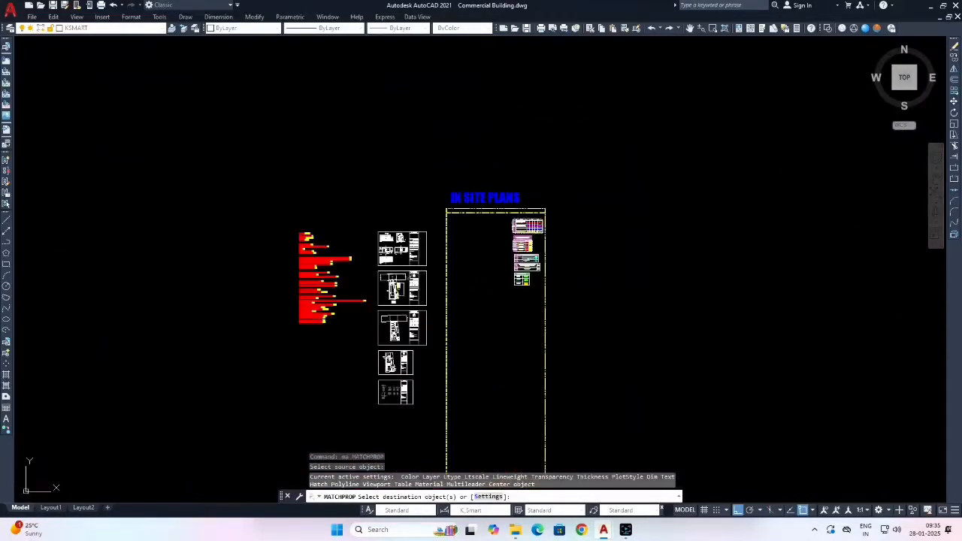
scroll(376, 236, "up", 6)
scroll(477, 385, "up", 8)
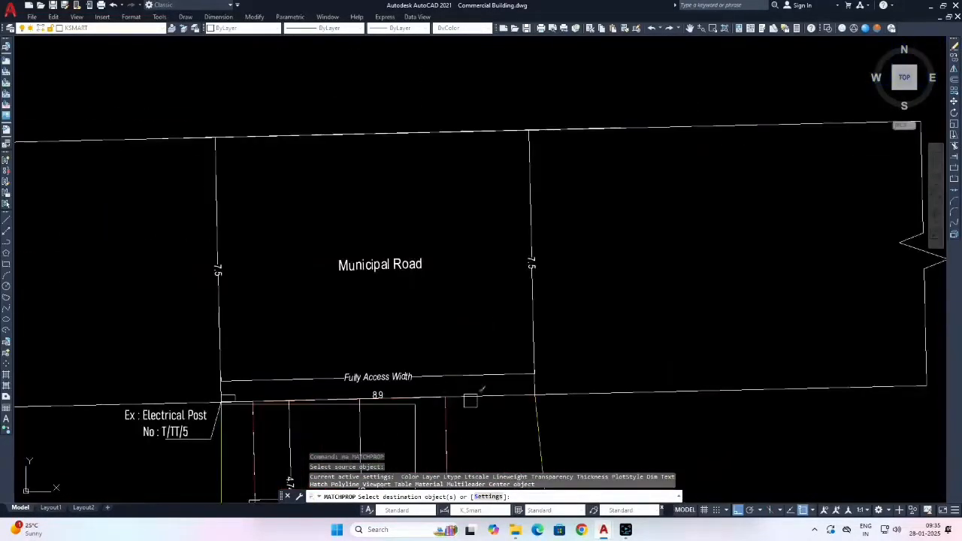
left_click(469, 400)
scroll(405, 136, "down", 8)
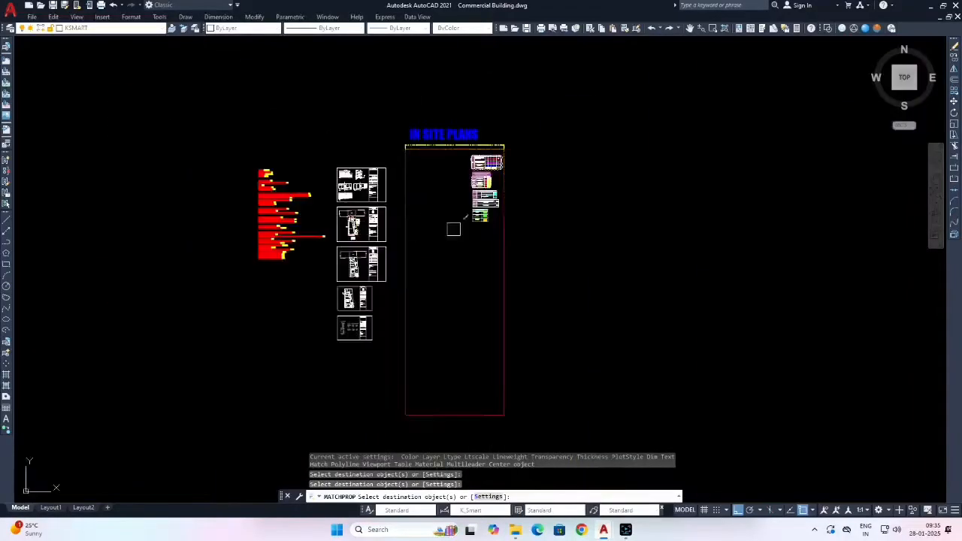
key("Escape")
Erase the TYPE OF STREETS/ROADS table with its cloud border.
scroll(450, 218, "up", 6)
left_click(417, 142)
left_click(715, 267)
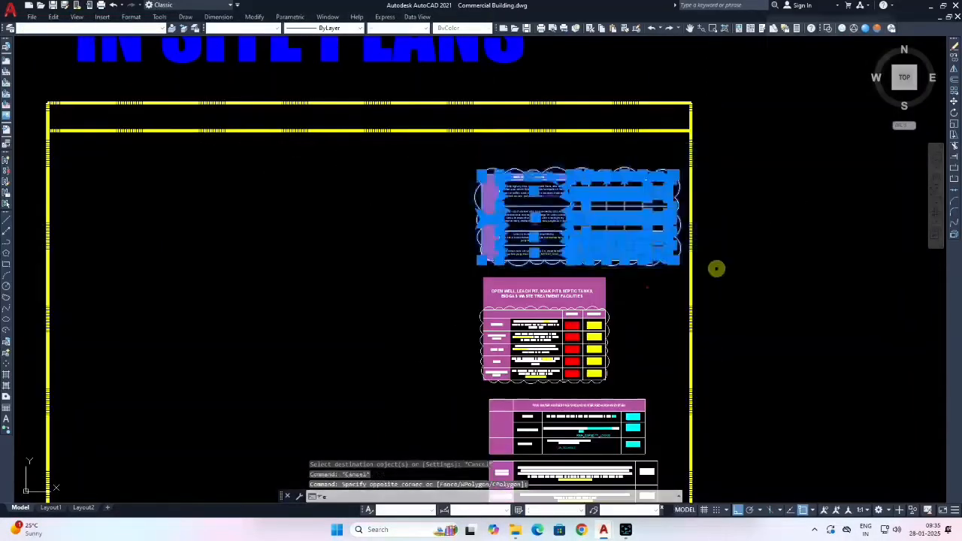
type("e")
key("Return")
Match the proposed waste disposal pit's outline to the table's PROPOSED sample for WASTE DISPOSAL FACILITY.
scroll(562, 356, "up", 6)
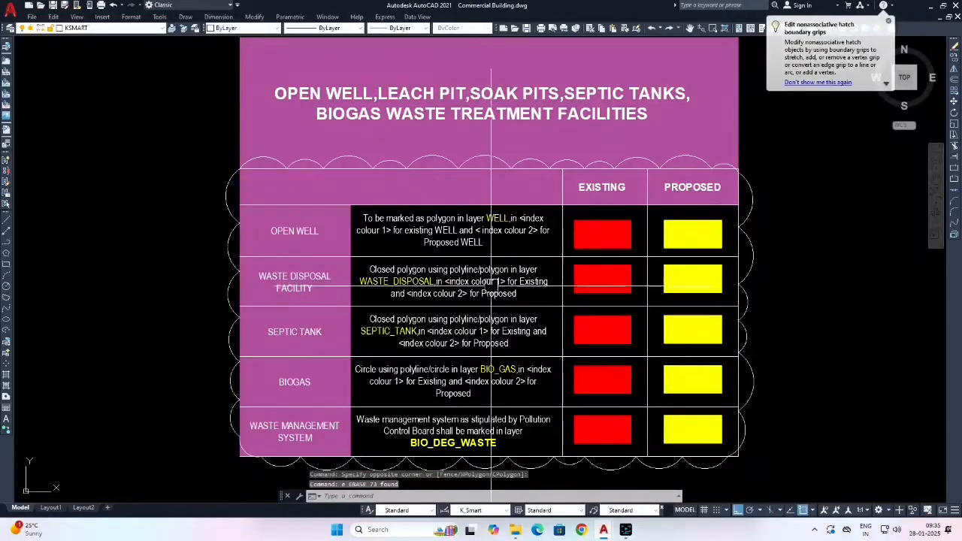
middle_click_drag(638, 261, 553, 259)
key("Escape")
key("Escape")
key("Escape")
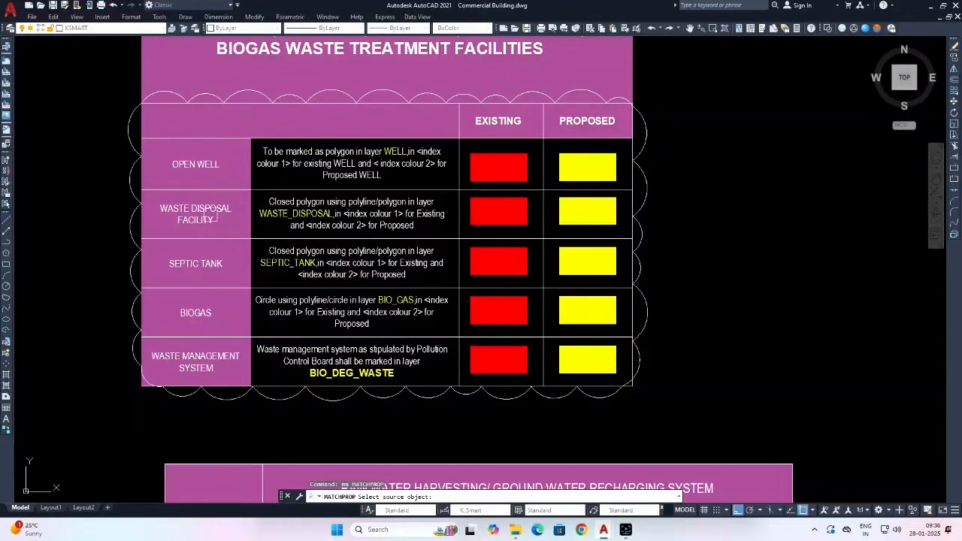
left_click(600, 217)
scroll(620, 194, "down", 10)
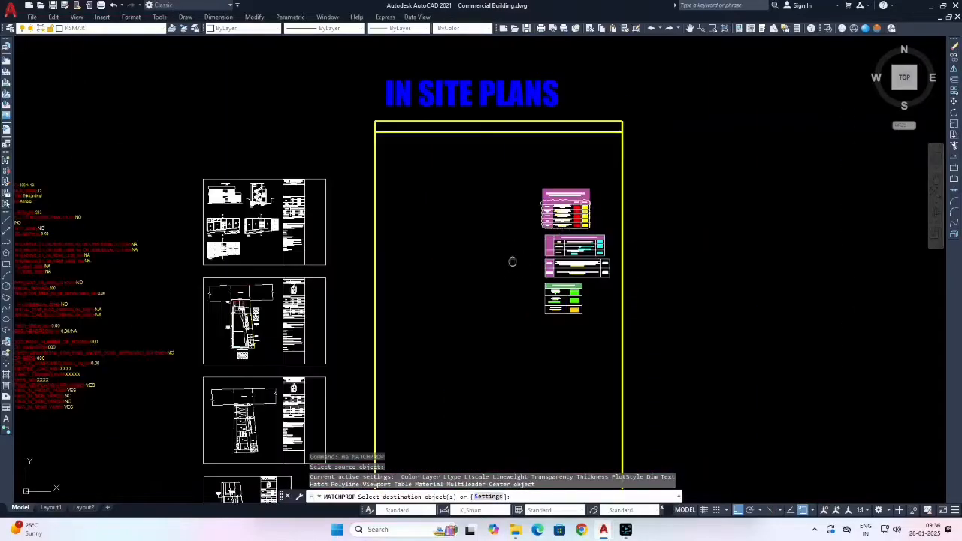
middle_click_drag(511, 262, 571, 209)
middle_click_drag(460, 212, 567, 178)
scroll(406, 261, "up", 4)
scroll(492, 184, "up", 15)
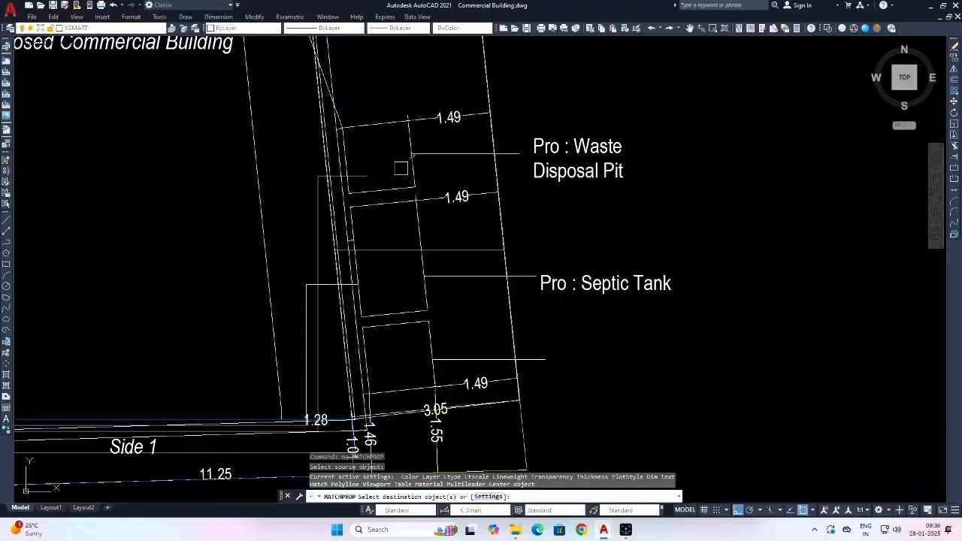
left_click(408, 170)
key("Escape")
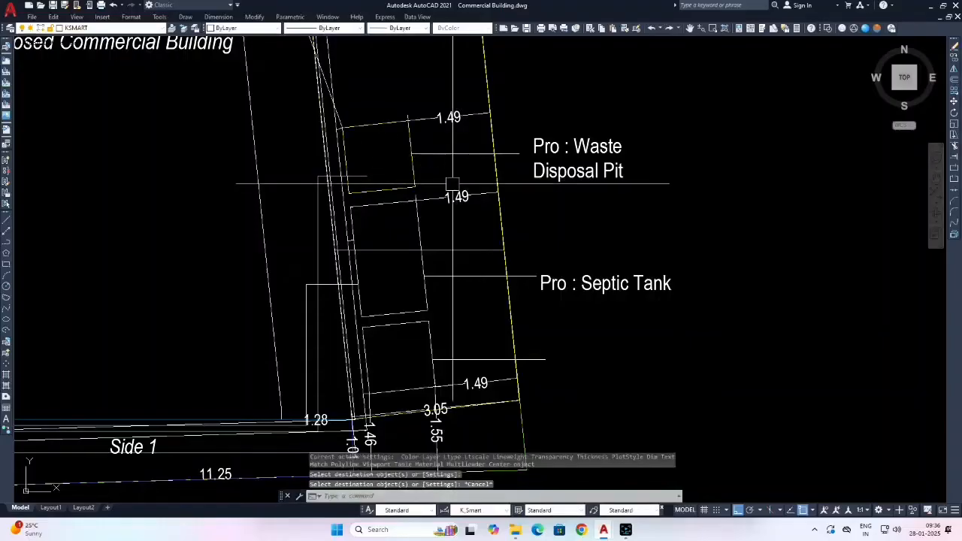
Match the proposed septic tank's outline to the table's PROPOSED sample for SEPTIC TANK.
scroll(451, 193, "down", 6)
scroll(421, 208, "up", 10)
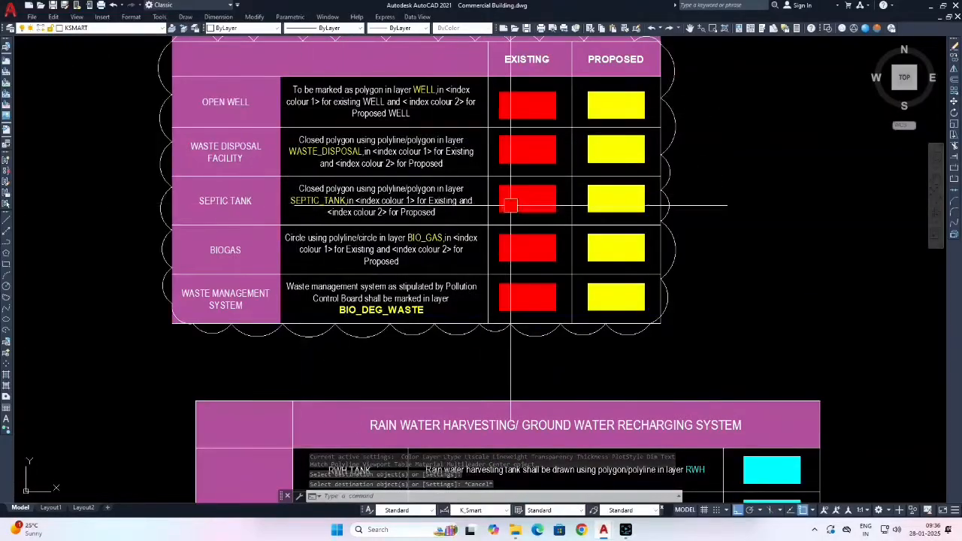
key("space")
left_click(618, 197)
scroll(623, 165, "down", 6)
middle_click_drag(422, 278, 422, 278)
scroll(422, 278, "down", 4)
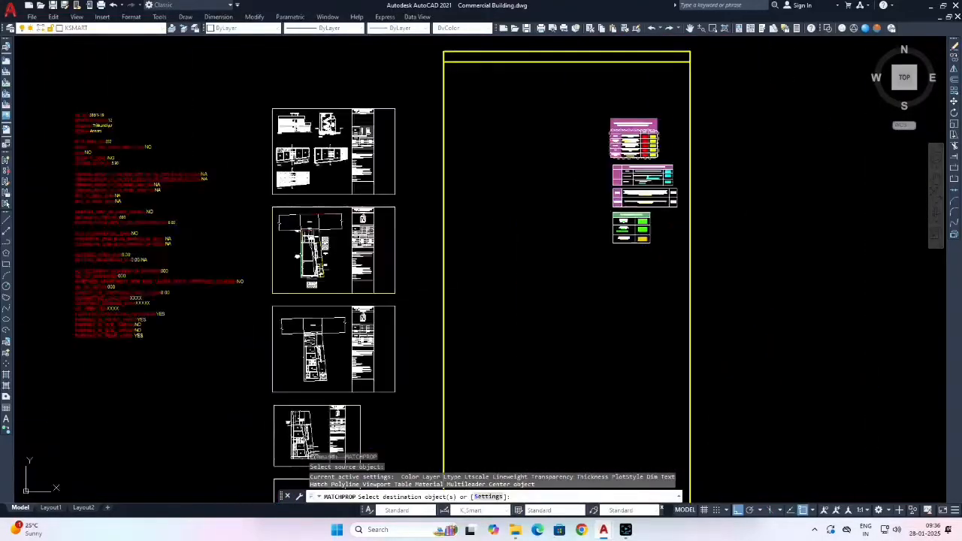
scroll(352, 237, "up", 12)
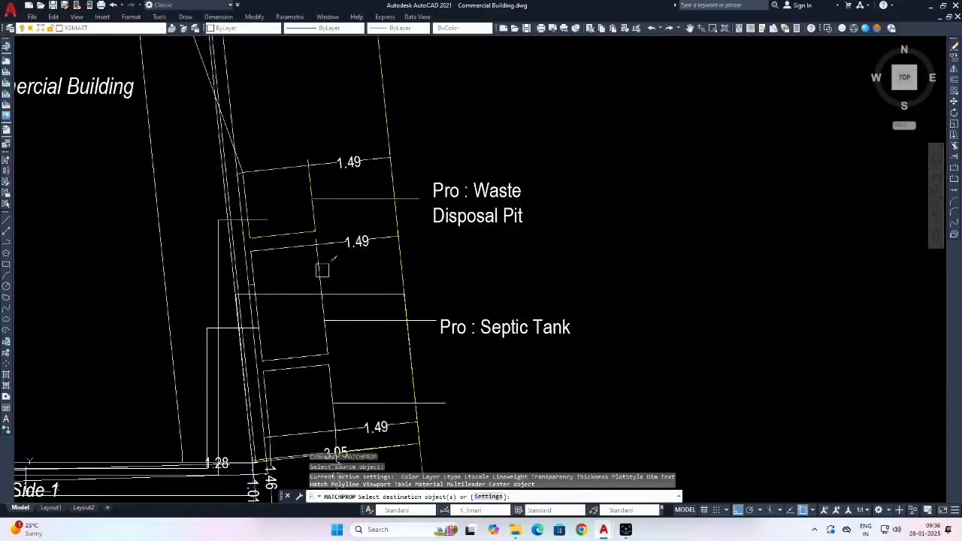
scroll(322, 270, "down", 8)
scroll(601, 136, "up", 12)
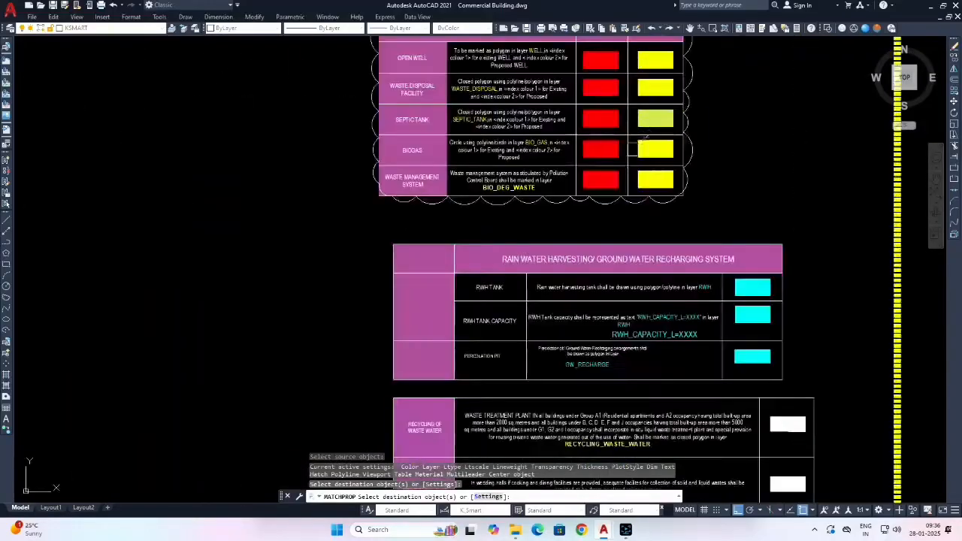
middle_click_drag(479, 208, 372, 214)
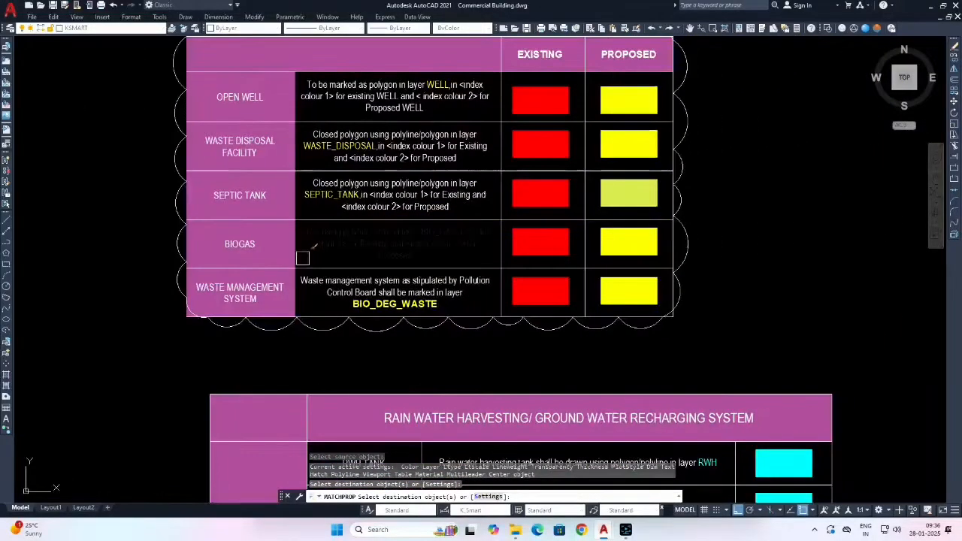
key("Escape")
Match the unlabelled pit outline below the septic tank to the table's PROPOSED sample for WASTE MANAGEMENT SYSTEM.
scroll(249, 302, "up", 4)
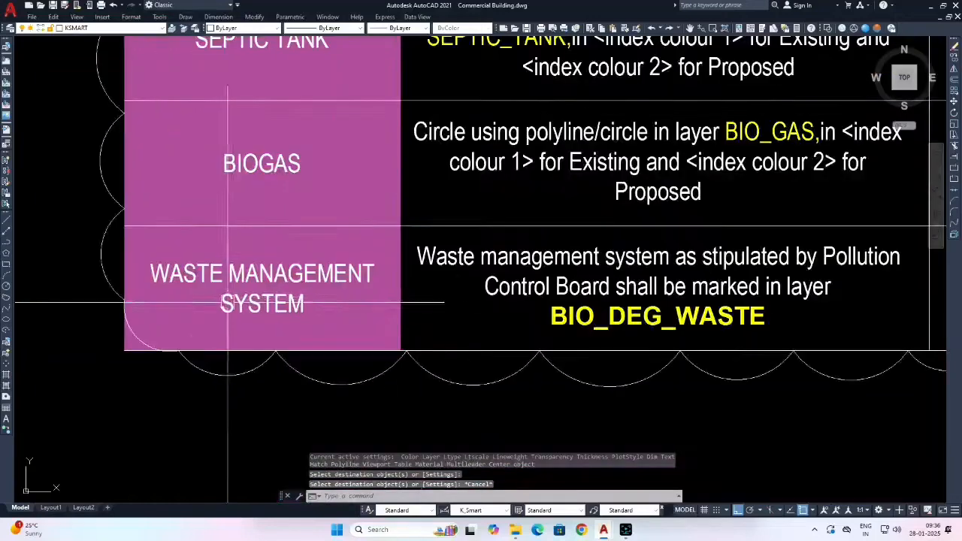
scroll(280, 291, "down", 4)
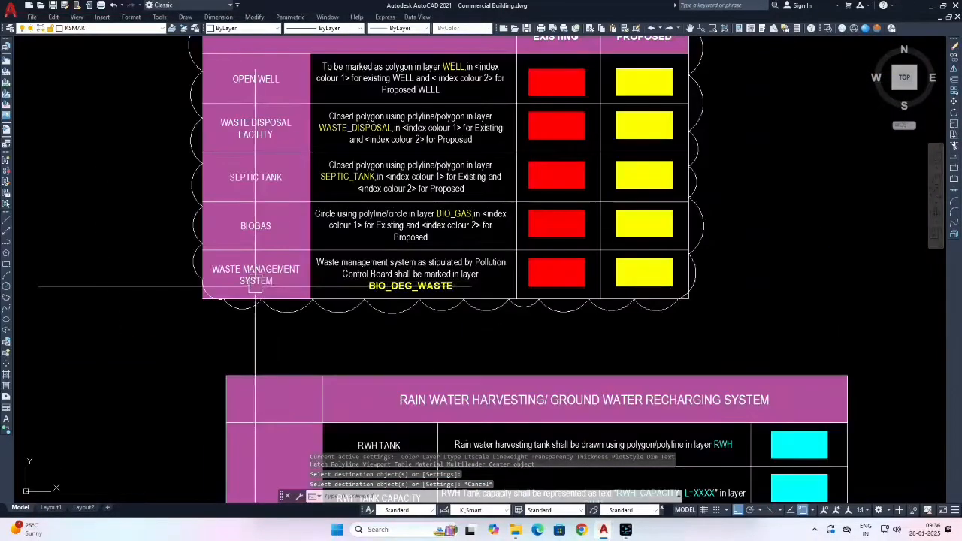
scroll(382, 276, "up", 2)
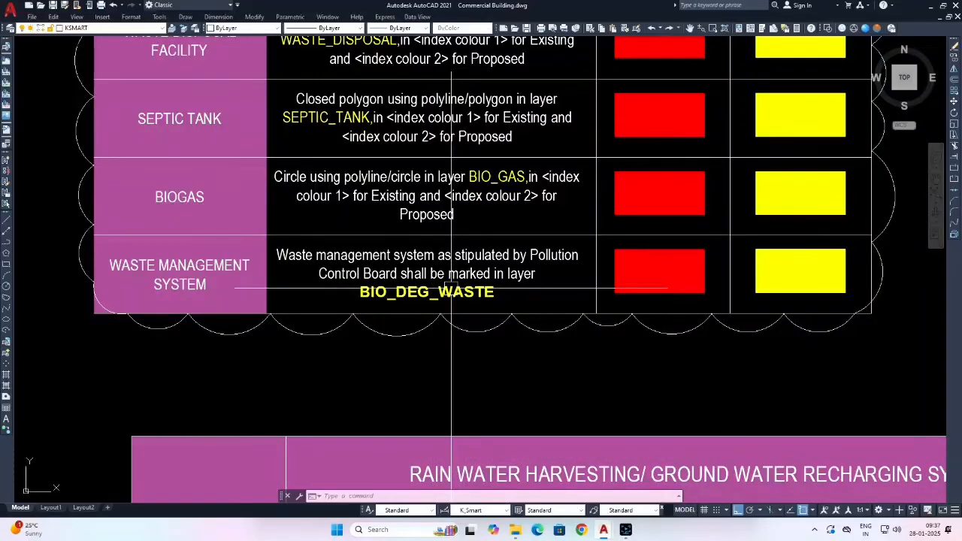
scroll(451, 288, "down", 5)
scroll(457, 280, "up", 3)
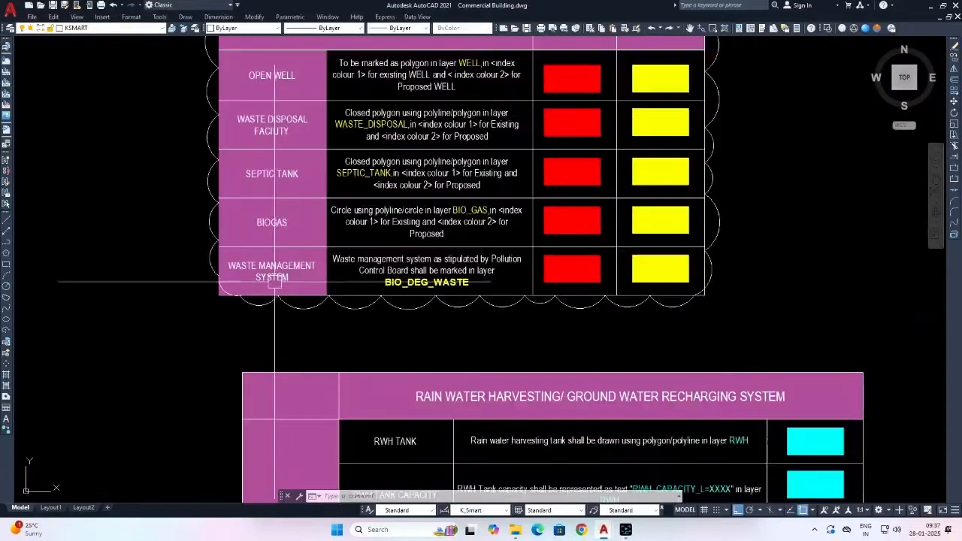
middle_click_drag(457, 280, 386, 286)
type("ma")
key("Return")
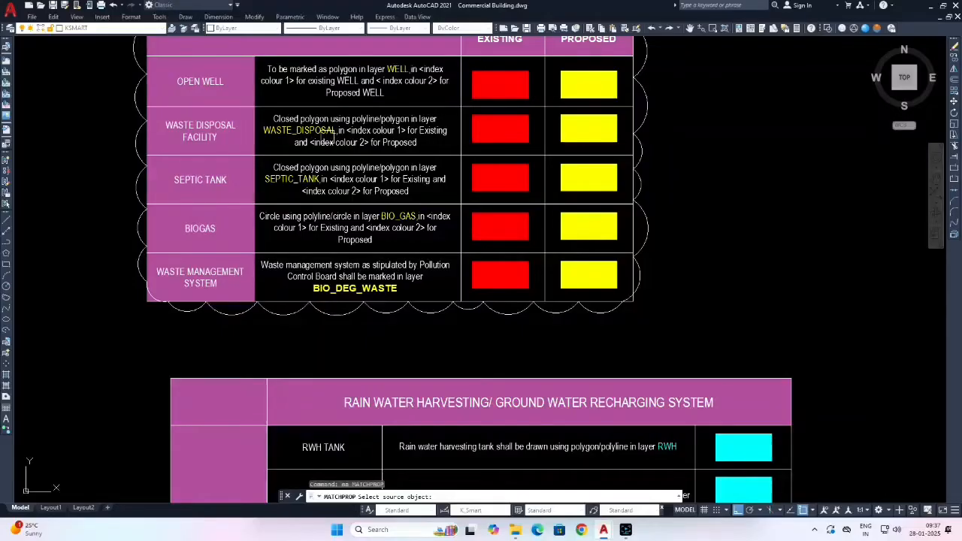
middle_click_drag(327, 136, 319, 139)
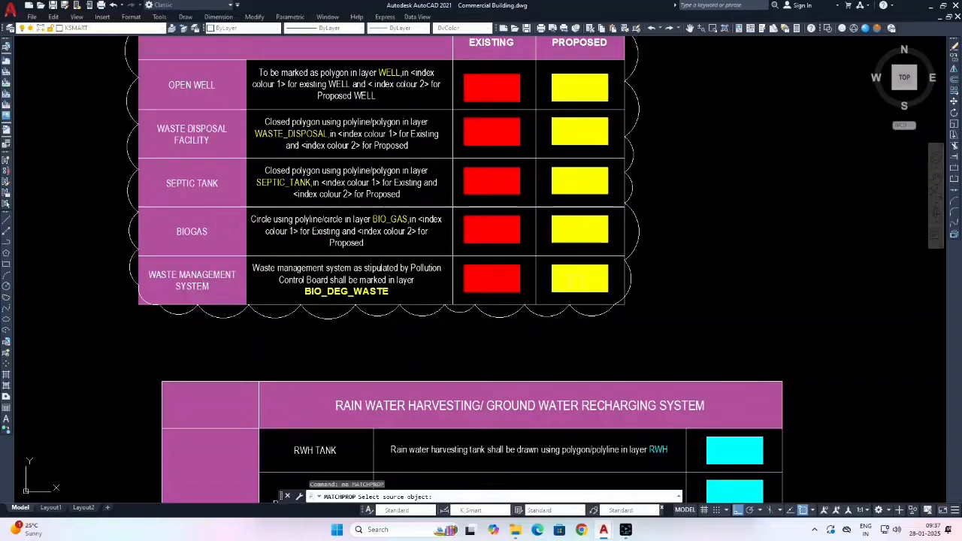
left_click(576, 279)
scroll(576, 280, "down", 6)
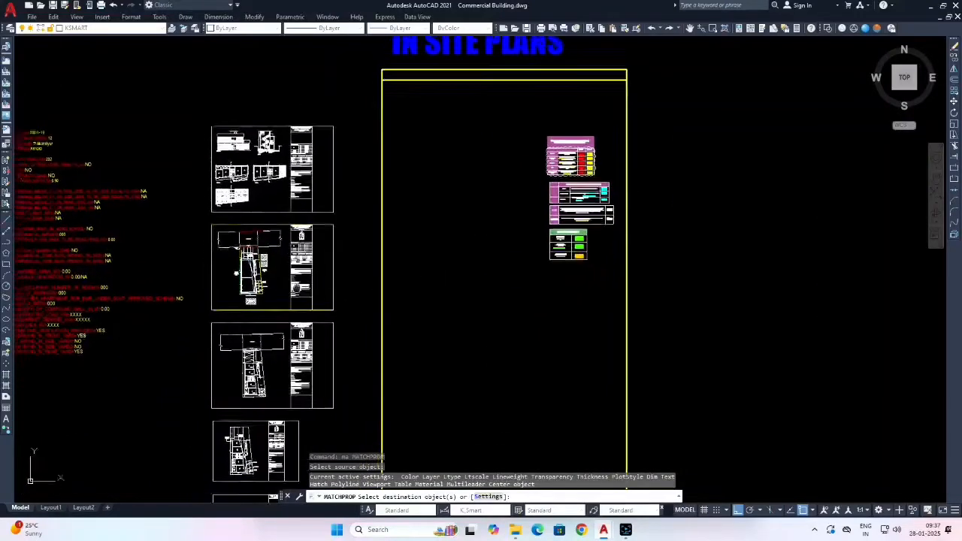
middle_click_drag(296, 289, 404, 265)
scroll(313, 126, "up", 1)
scroll(350, 320, "up", 2)
scroll(343, 233, "up", 2)
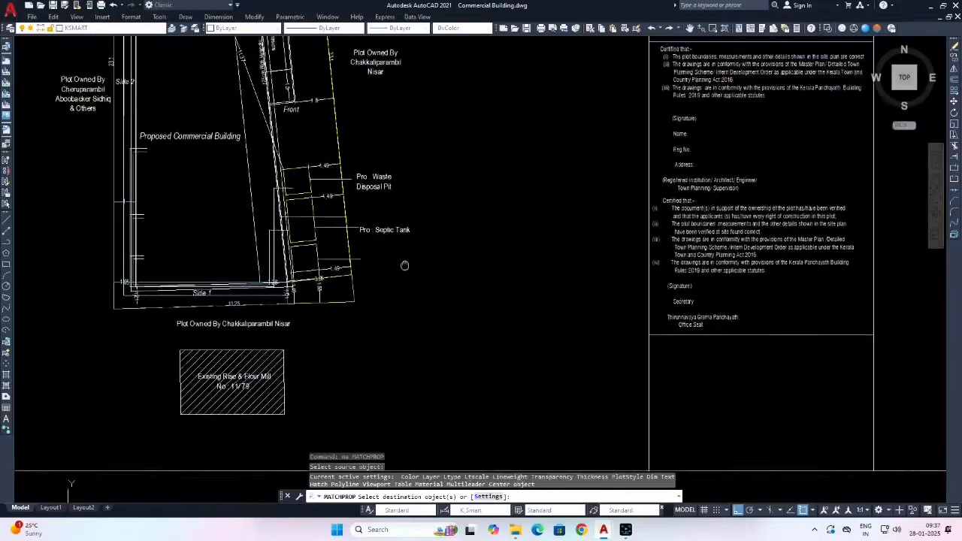
scroll(331, 272, "up", 6)
key("Escape")
key("Escape")
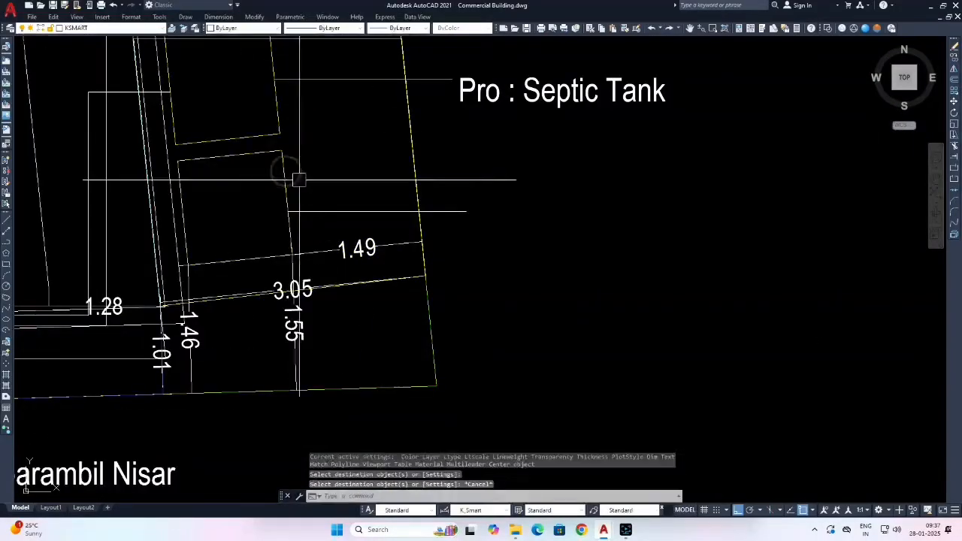
Copy the "Pro : Septic Tank" label straight down to the third pit's leader and change its text to "Waste Management System".
scroll(308, 186, "down", 2)
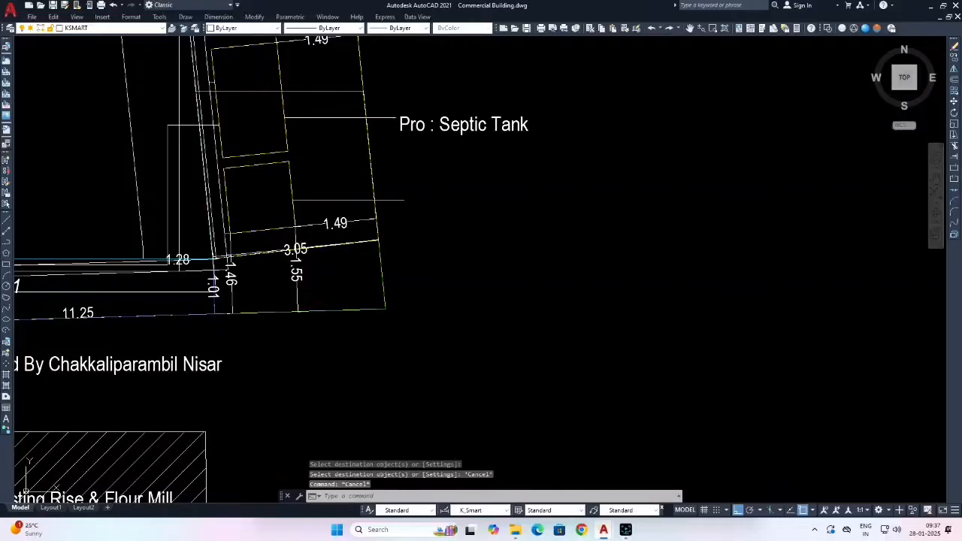
left_click(953, 57)
left_click(461, 127)
right_click(461, 128)
left_click(599, 126)
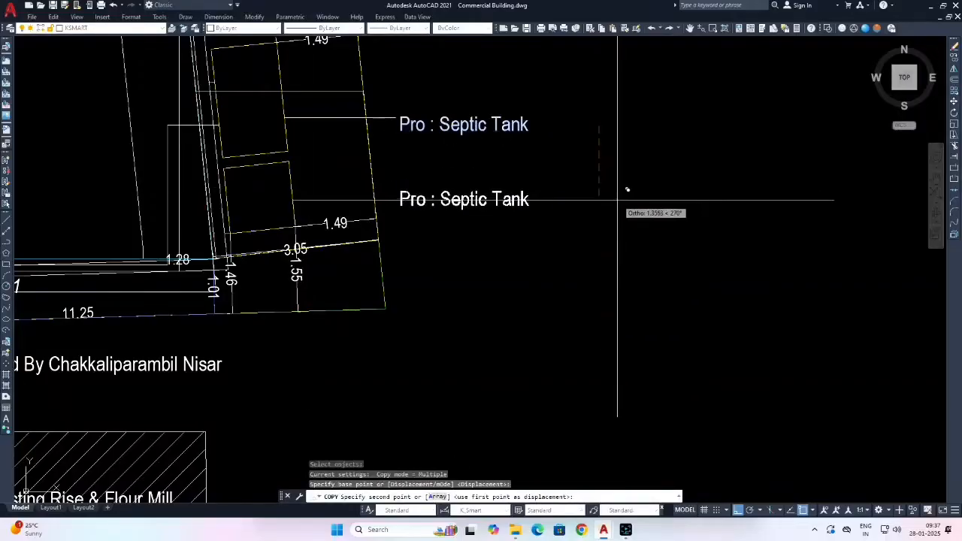
left_click(621, 200)
key("Return")
double_click(486, 201)
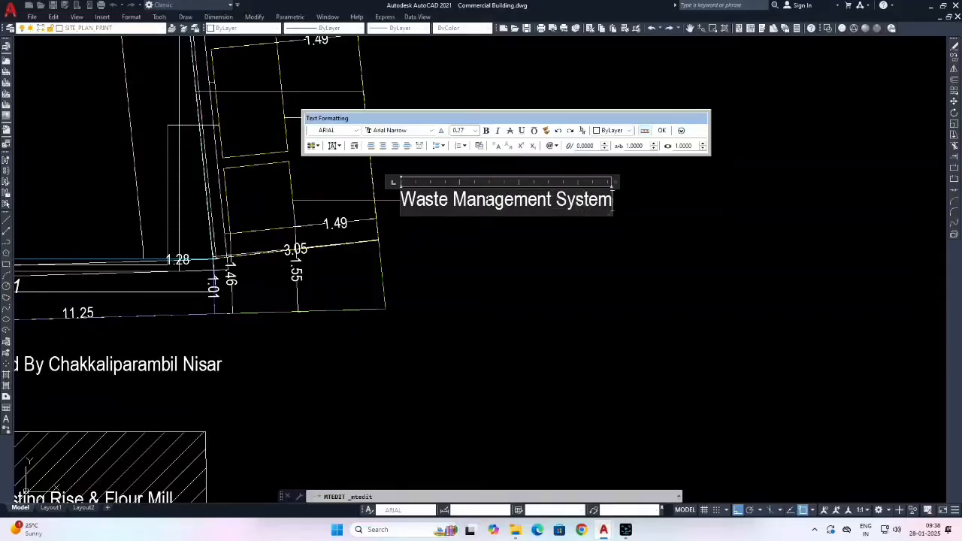
key("Escape")
Move the "Waste Management System" label slightly to the right, clear of its leader, and save the drawing.
type("m")
key("Return")
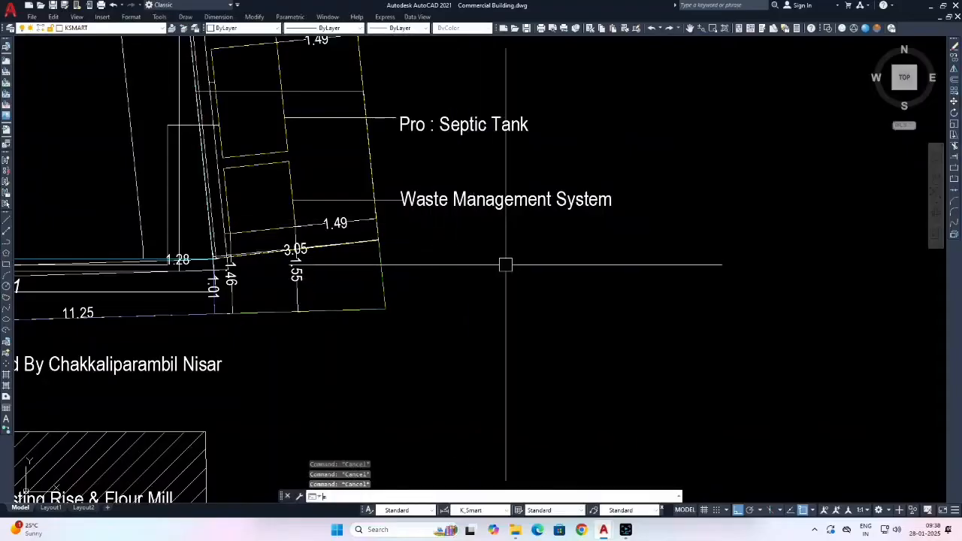
left_click(491, 210)
right_click(492, 211)
left_click(474, 251)
left_click(479, 251)
key("Escape")
key("Escape")
key("Escape")
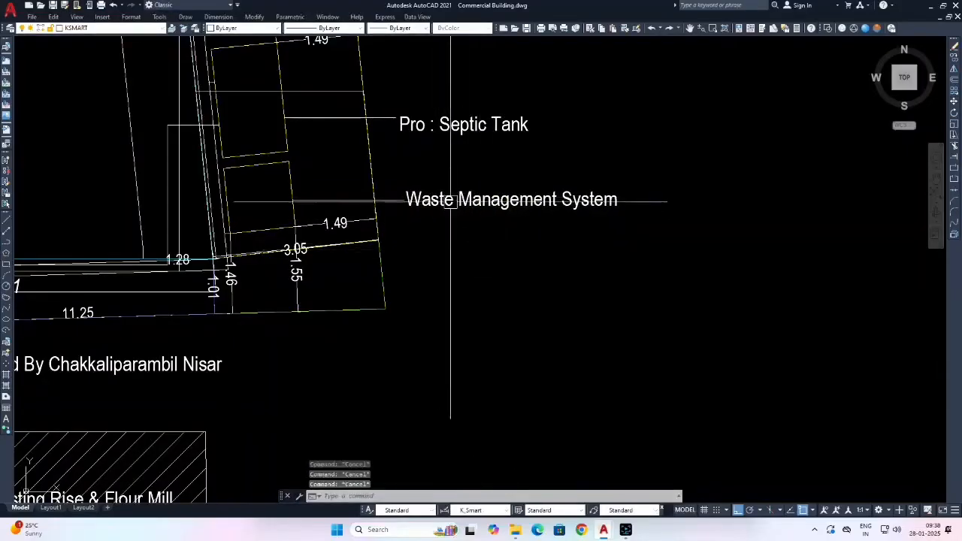
key("ctrl+s")
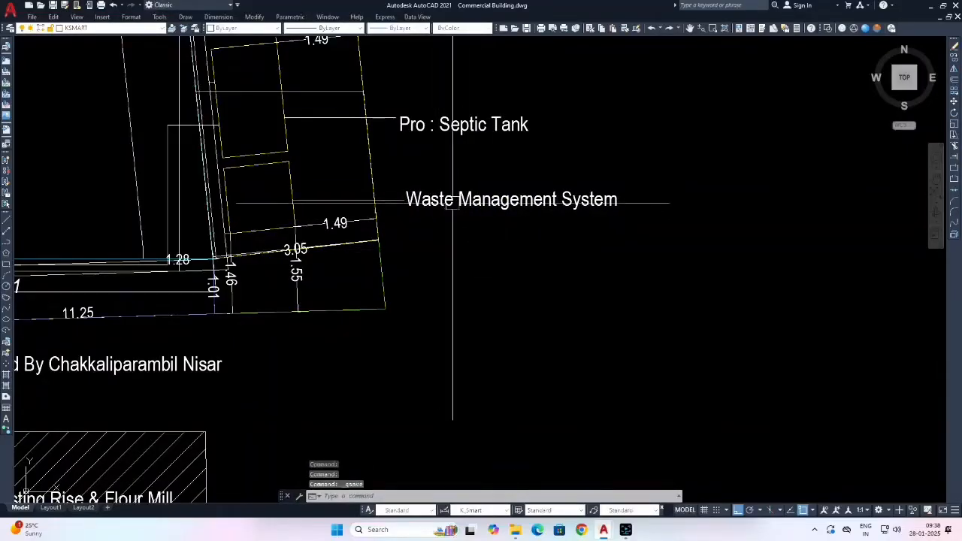
scroll(391, 204, "down", 1)
scroll(416, 193, "up", 2)
left_click(439, 192)
left_click(379, 247)
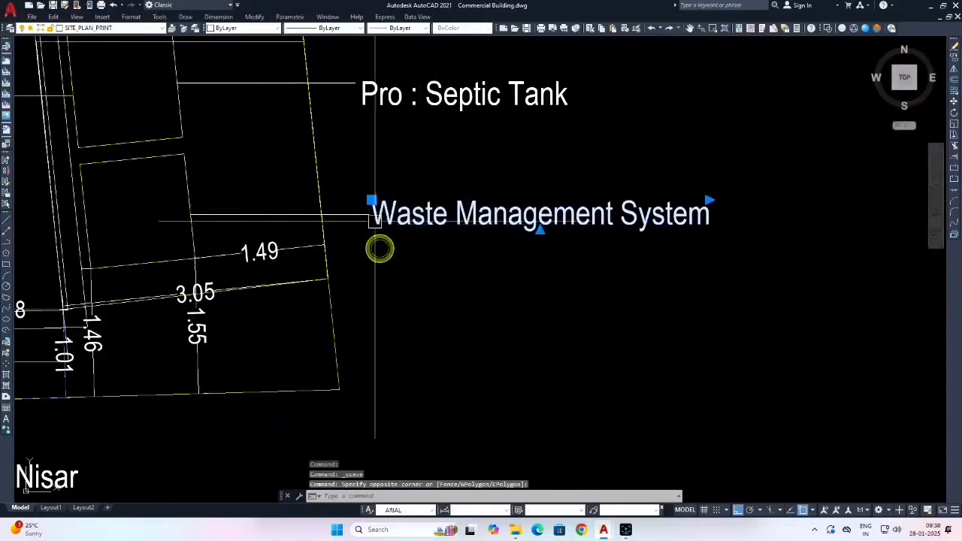
key("Escape")
Erase the open well, leach pit, septic tank and biogas waste treatment facilities table with its cloud border.
scroll(340, 215, "down", 5)
scroll(381, 264, "down", 2)
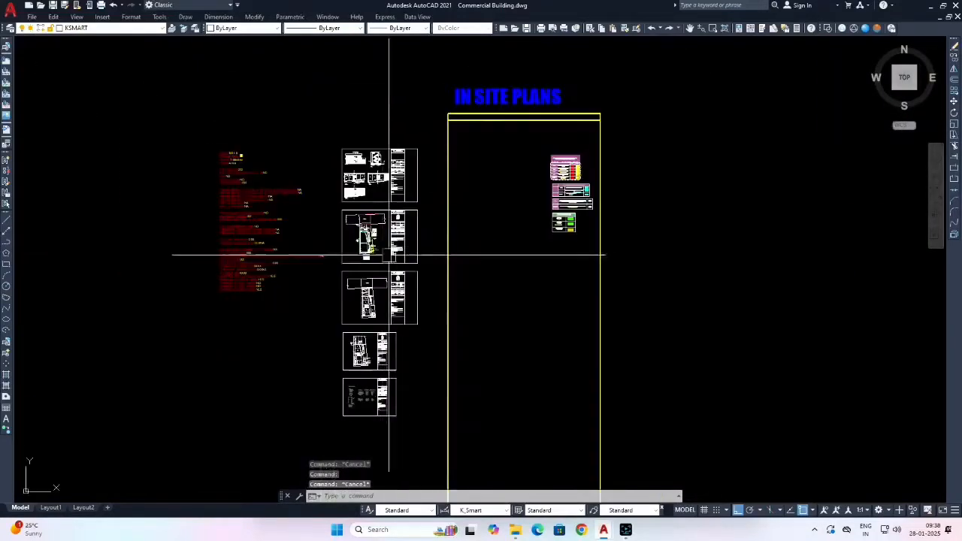
scroll(506, 208, "up", 4)
left_click(369, 147)
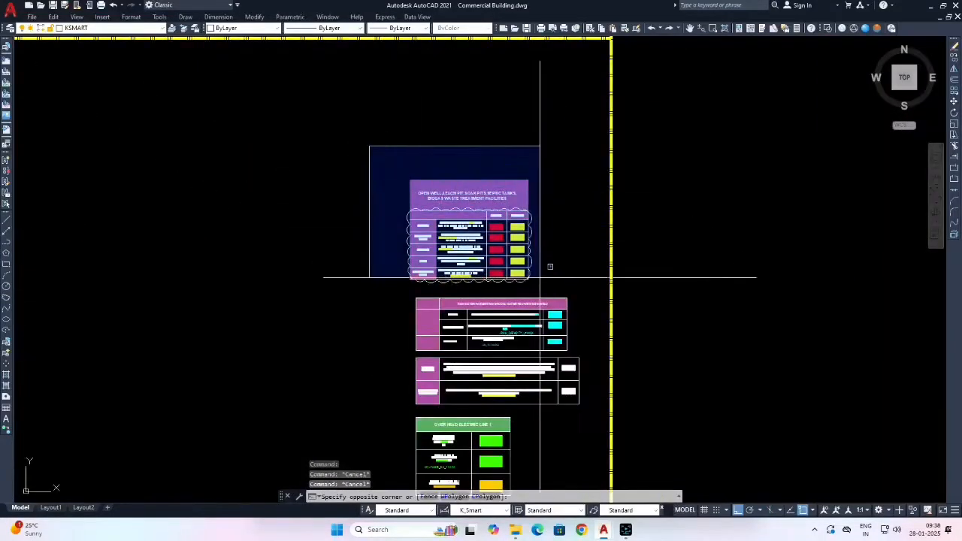
left_click(550, 285)
type("e")
key("Return")
Match the proposed rainwater harvesting tank's outline to the RWH TANK sample in the rain water harvesting table.
middle_click_drag(542, 256, 558, 172)
scroll(526, 256, "up", 6)
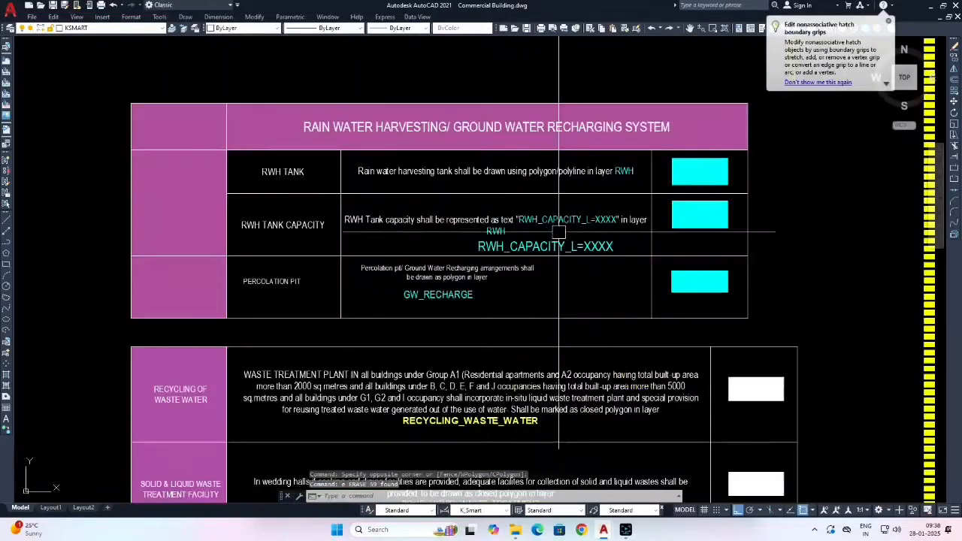
key("Escape")
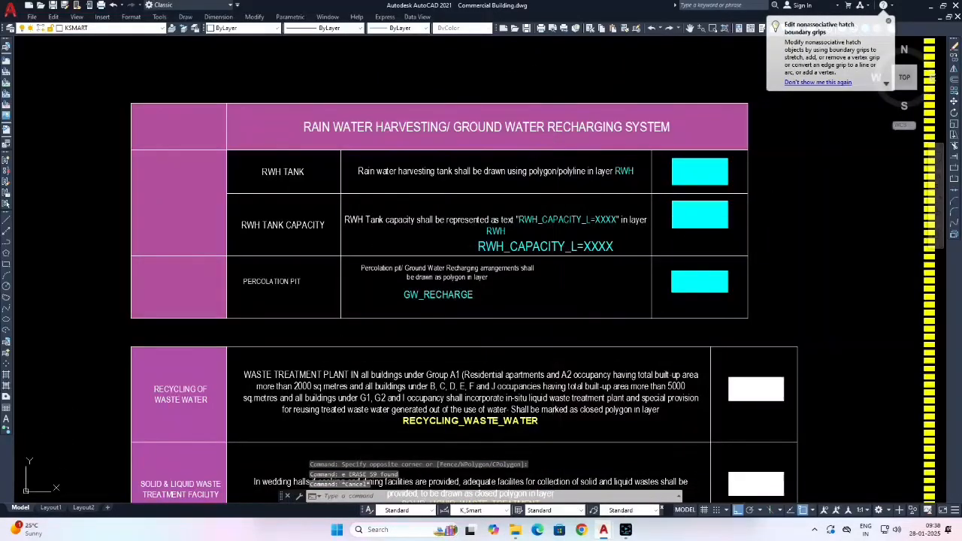
type("ma")
key("Return")
left_click(674, 175)
scroll(674, 175, "down", 8)
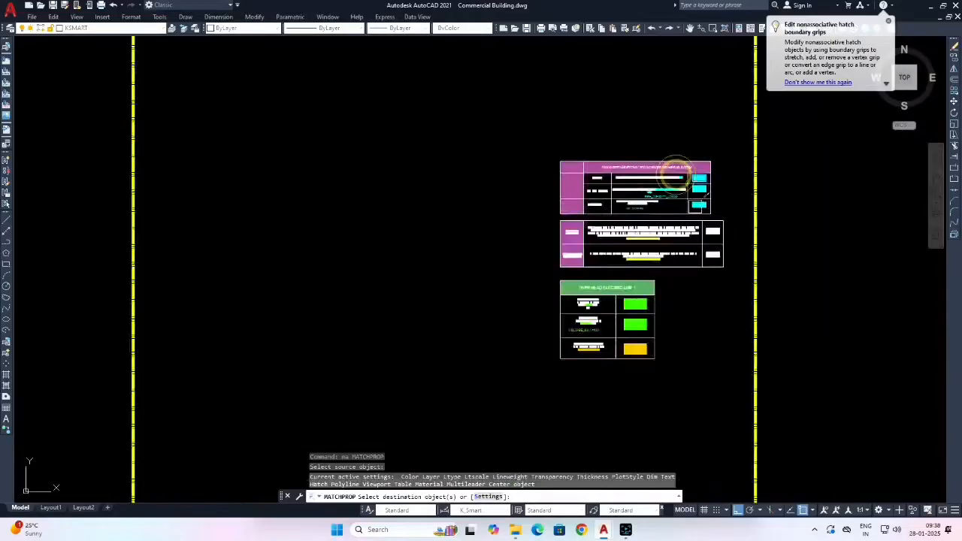
scroll(513, 274, "up", 10)
scroll(466, 279, "up", 5)
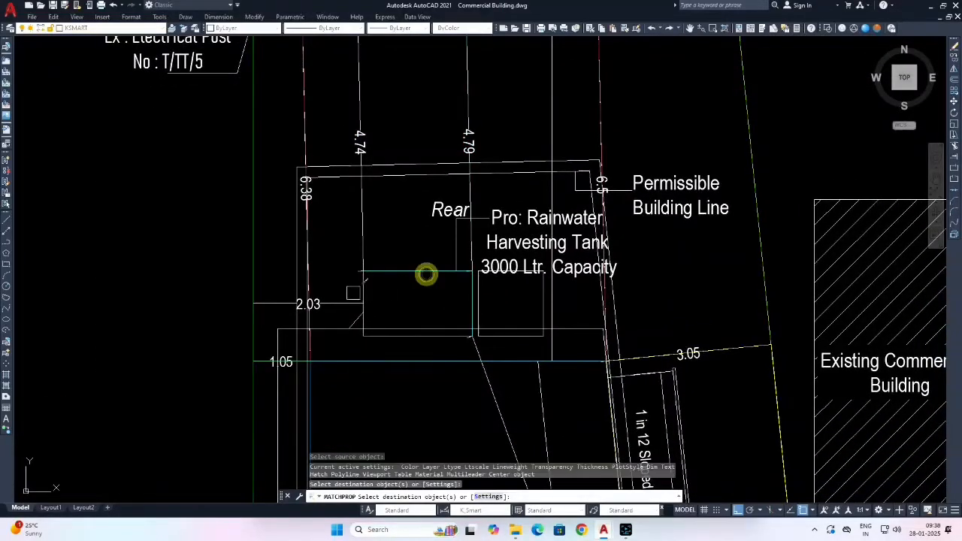
Copy the "RWH_CAPACITY_L=XXXX" text from the rain water harvesting table and paste it over the rainwater harvesting tank in the site plan.
scroll(425, 272, "down", 8)
scroll(471, 279, "up", 4)
scroll(356, 301, "up", 8)
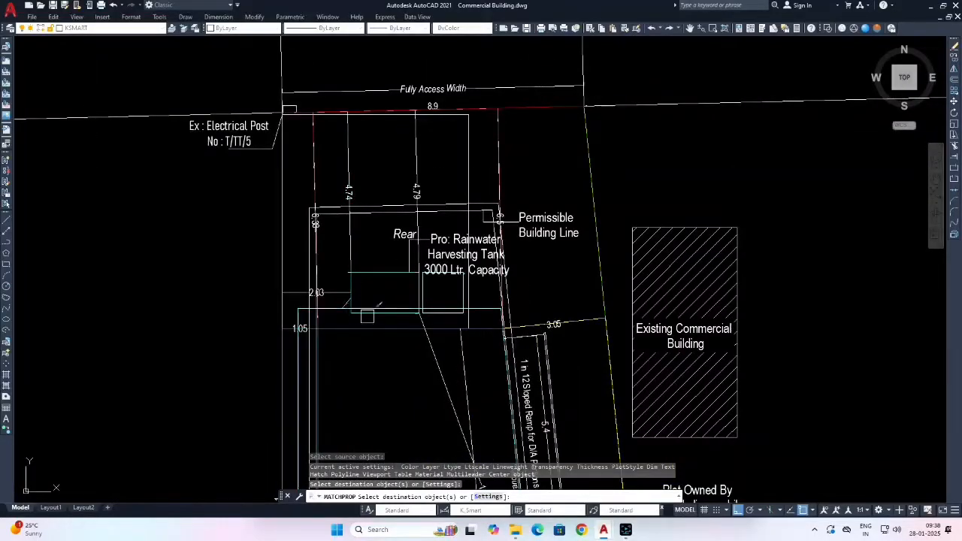
scroll(349, 293, "down", 10)
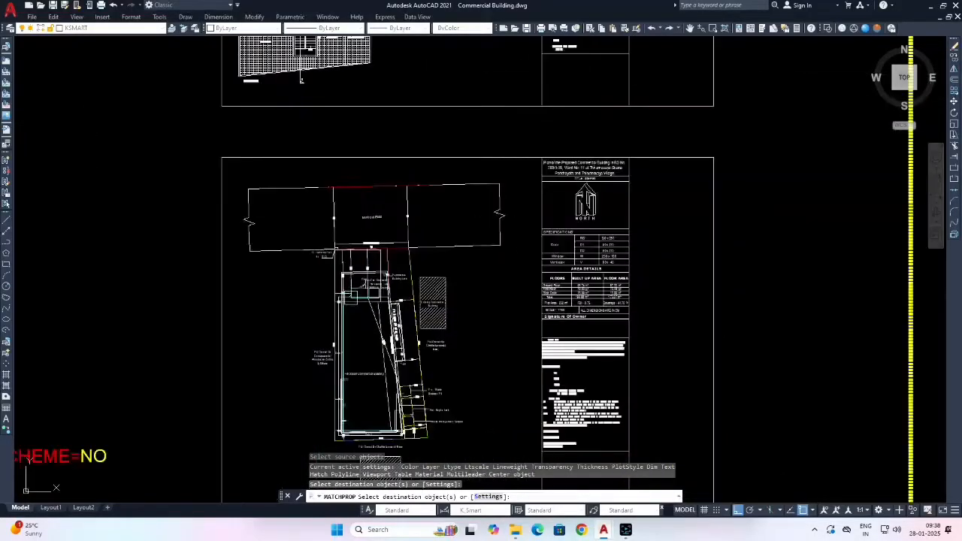
middle_click_drag(901, 207, 492, 241)
scroll(519, 230, "up", 4)
scroll(446, 249, "up", 4)
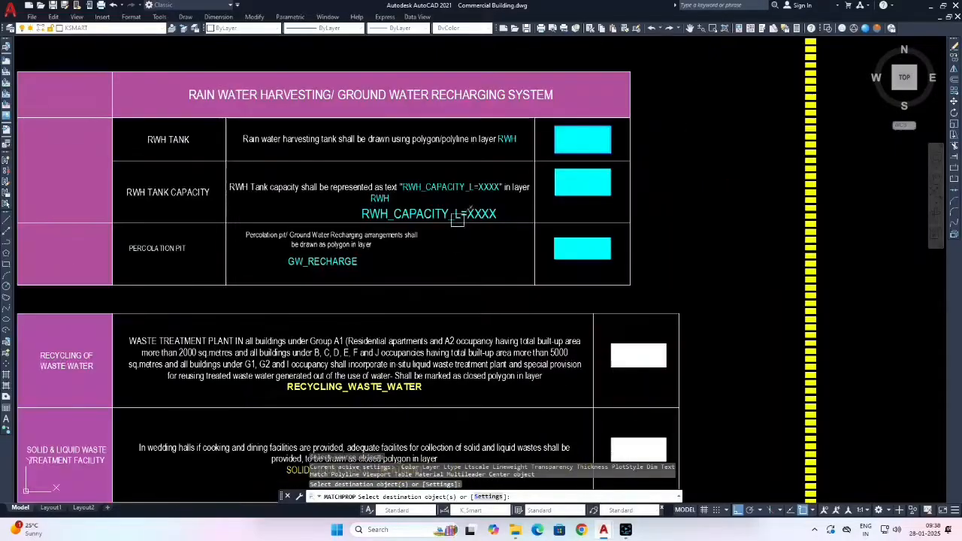
key("Escape")
key("Escape")
key("Escape")
left_click(446, 209)
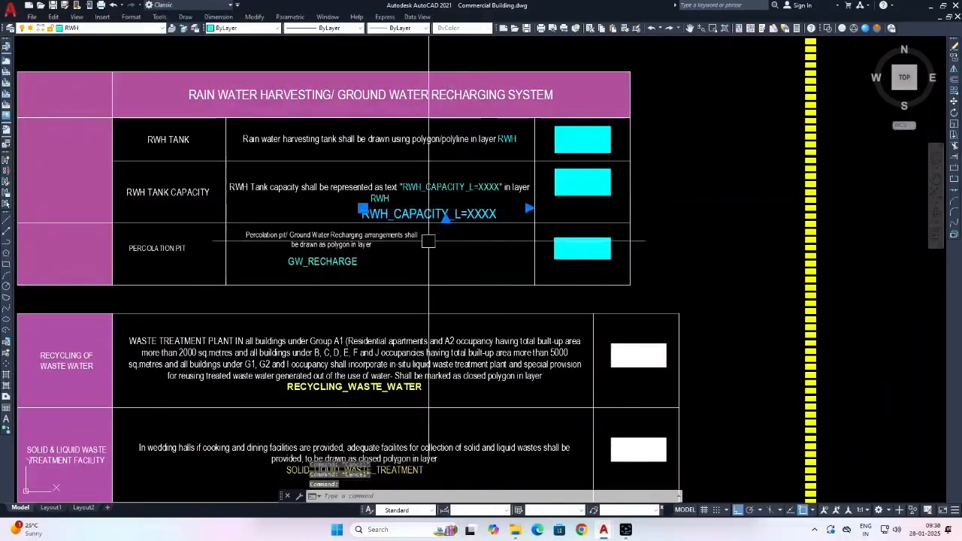
key("ctrl+c")
scroll(488, 271, "down", 12)
scroll(399, 275, "up", 4)
scroll(399, 275, "up", 6)
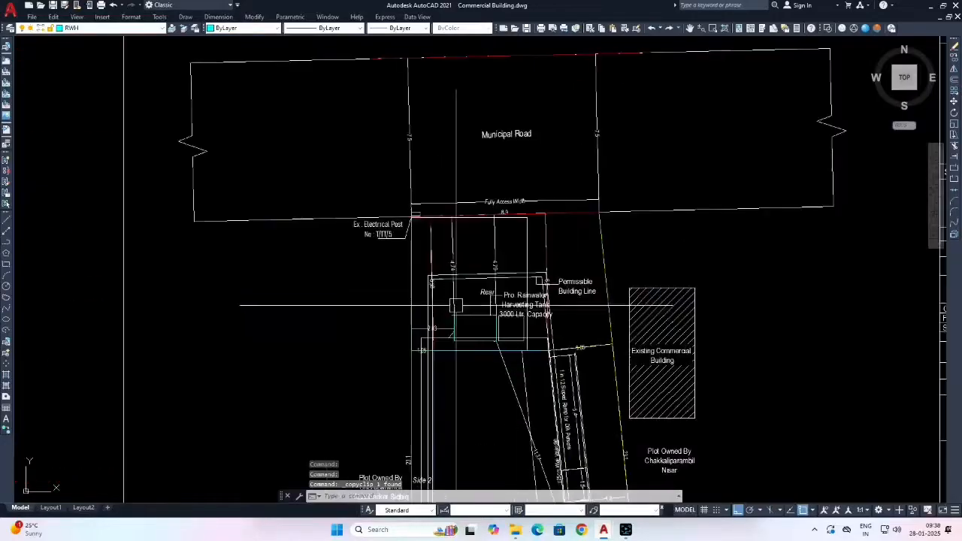
key("ctrl+v")
scroll(453, 387, "up", 3)
left_click(453, 386)
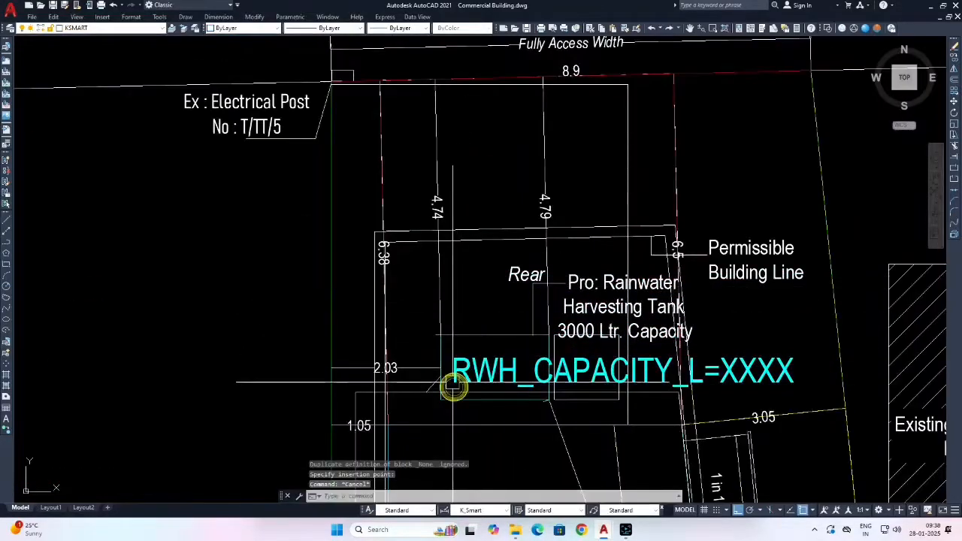
Scale the pasted "RWH_CAPACITY_L=XXXX" text down so it fits within the width of the rainwater harvesting tank.
type("sc")
key("space")
left_click(475, 369)
key("space")
left_click(463, 371)
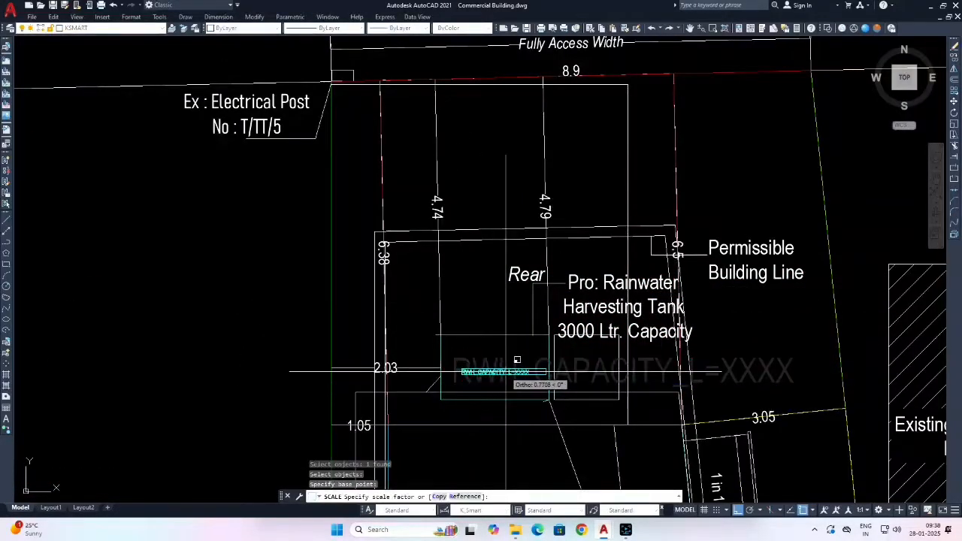
left_click(505, 372)
Move the scaled capacity text up to sit just above the rainwater harvesting tank's upper edge.
type("m")
key("space")
left_click(482, 372)
key("space")
left_click(494, 368)
key("Escape")
key("Escape")
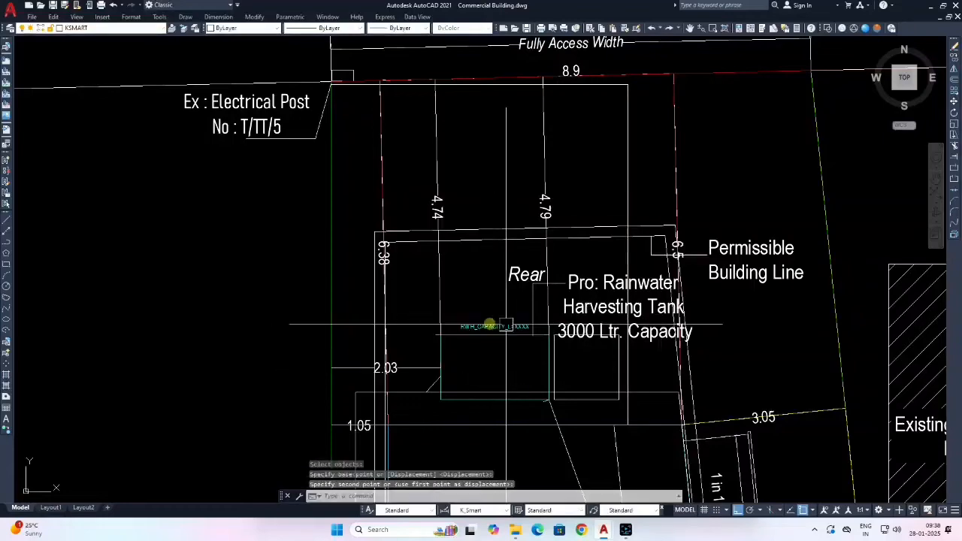
Change the capacity text above the tank to "RWH_CAPACITY_L=3000".
scroll(568, 330, "up", 6)
double_click(426, 307)
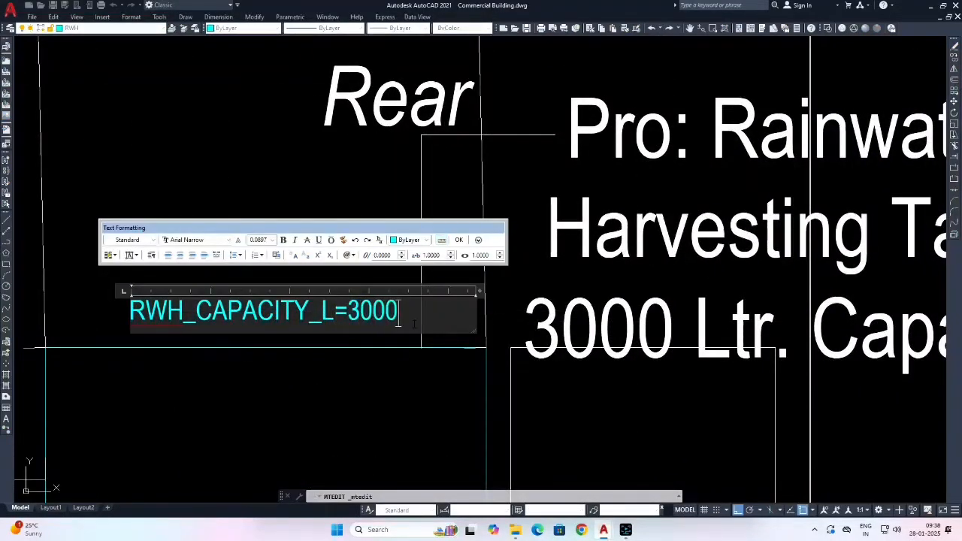
key("Escape")
Match the small rectangle beside the rainwater harvesting tank to the PERCOLATION PIT sample in the table and save the drawing.
scroll(403, 361, "down", 10)
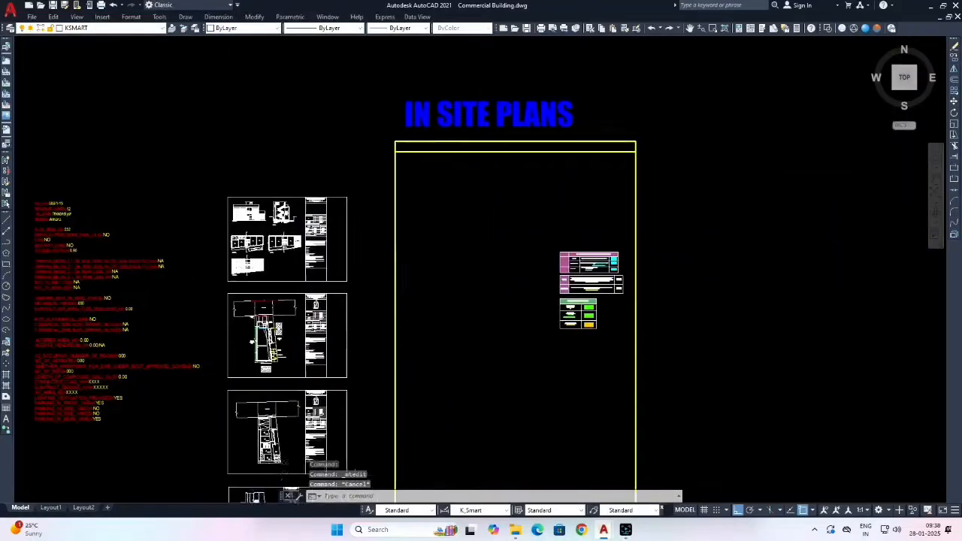
scroll(604, 274, "up", 10)
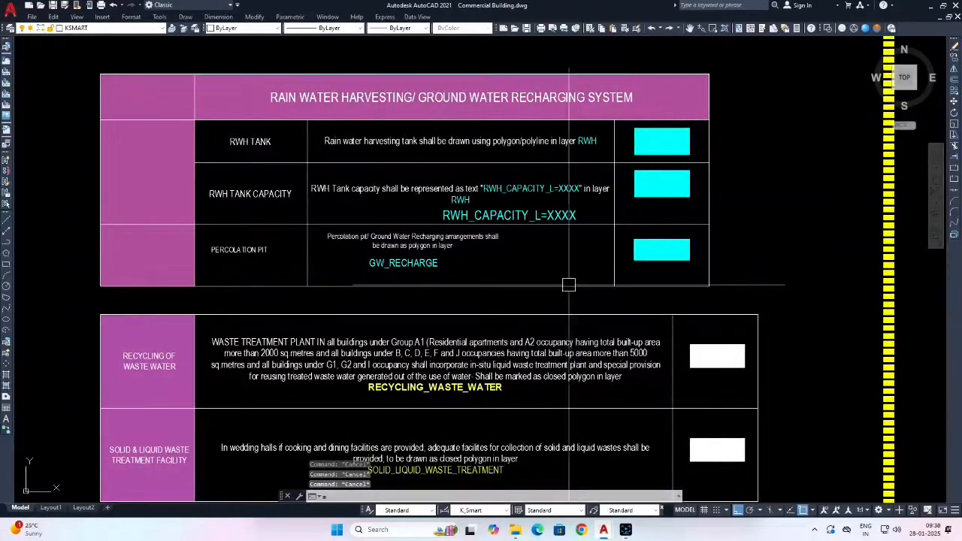
type("ma")
key("Return")
left_click(665, 248)
scroll(669, 259, "down", 6)
scroll(669, 264, "down", 3)
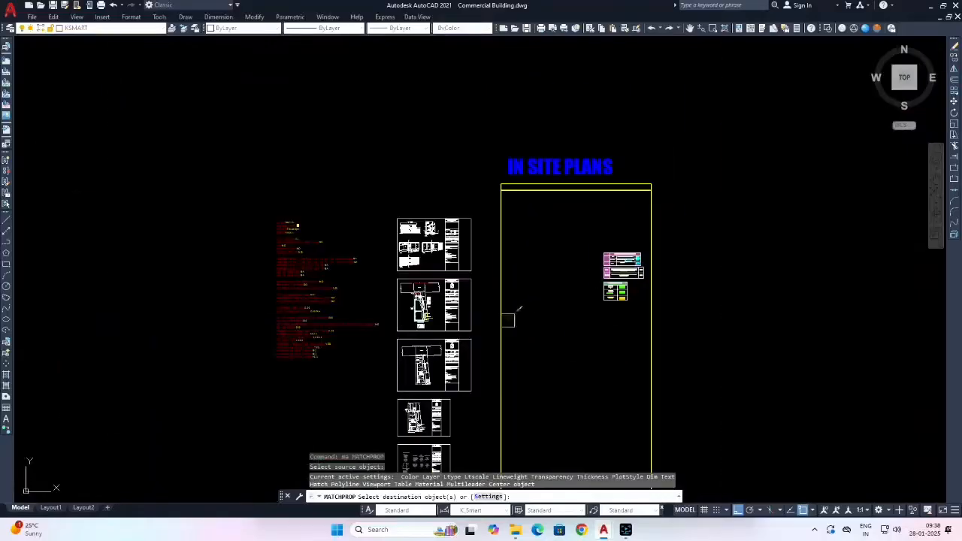
scroll(468, 327, "up", 10)
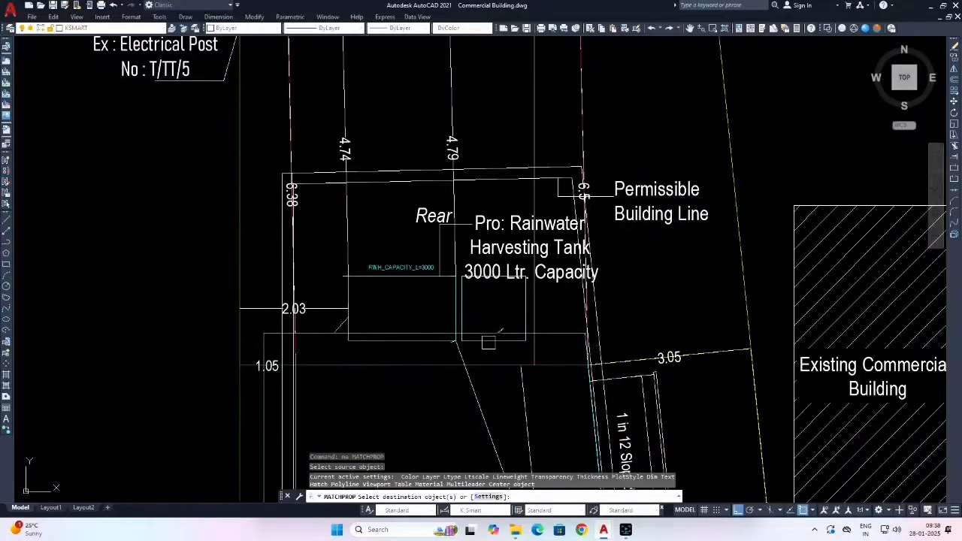
left_click(489, 342)
key("Escape")
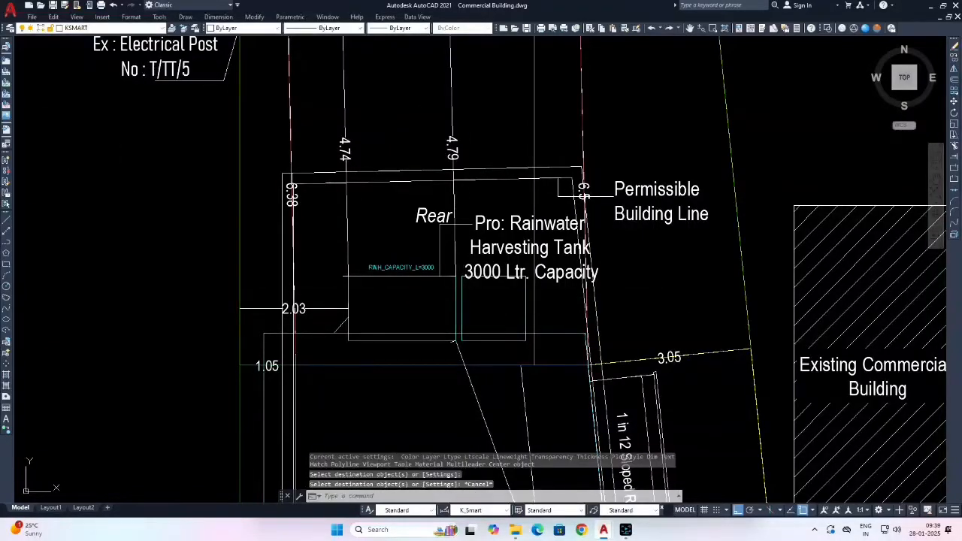
scroll(447, 293, "down", 7)
key("ctrl+s")
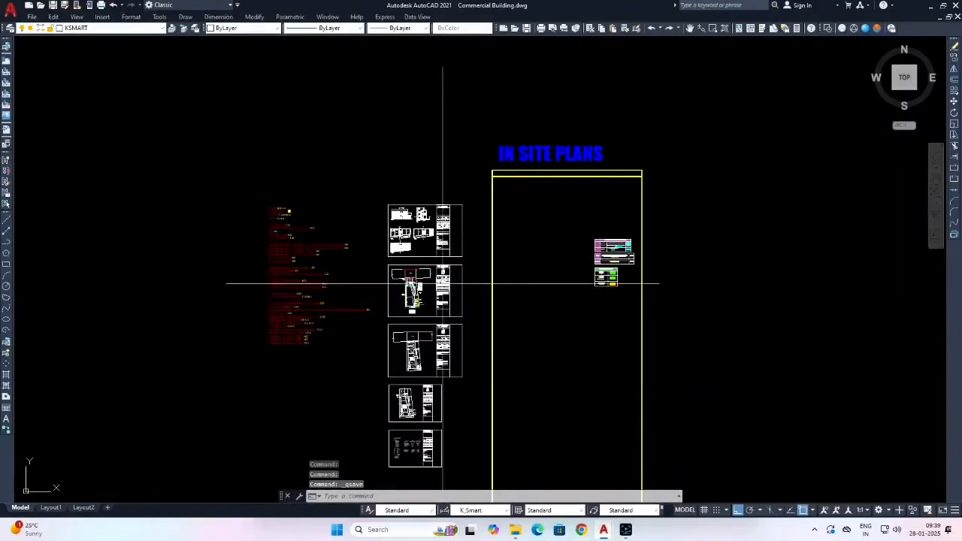
Erase the rain water harvesting / ground water recharging system table.
scroll(616, 259, "up", 9)
key("Escape")
left_click(361, 143)
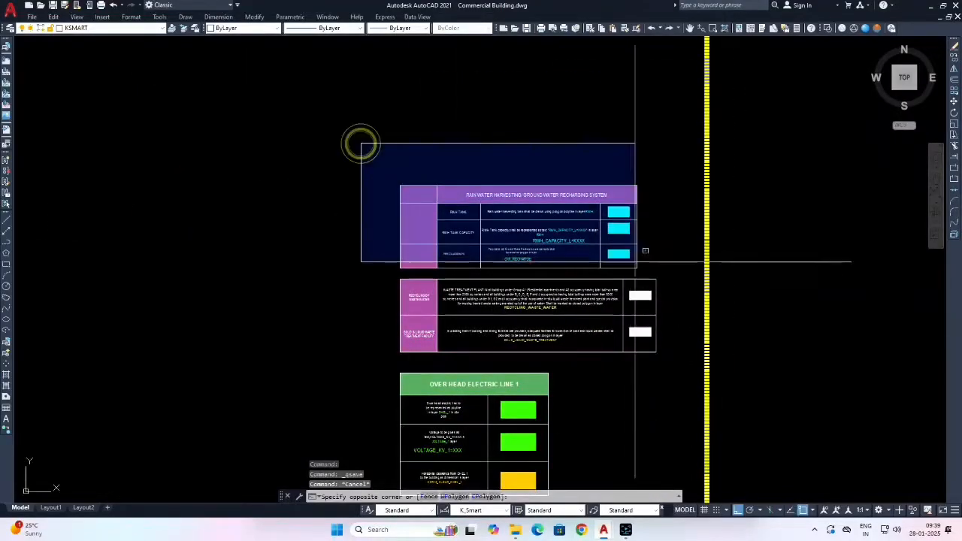
left_click(645, 250)
type("e")
key("Return")
Review and erase the table for recycling of waste water and the solid and liquid waste treatment facility.
scroll(516, 317, "up", 6)
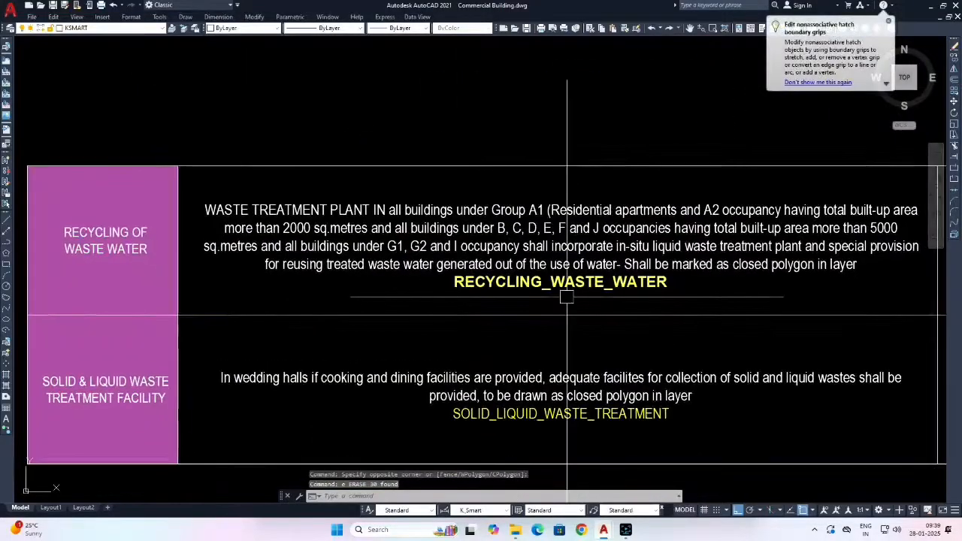
scroll(496, 238, "down", 3)
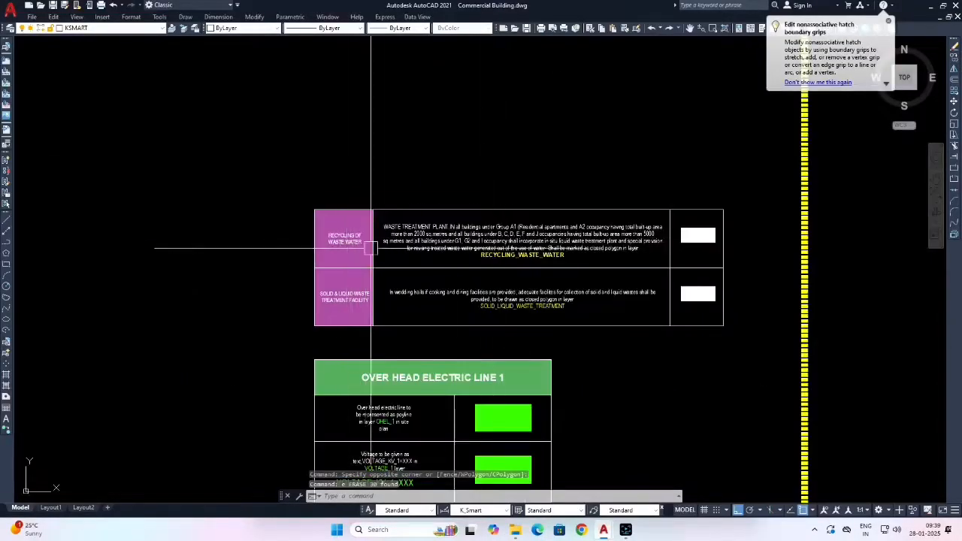
scroll(371, 248, "up", 4)
scroll(365, 248, "down", 6)
scroll(333, 262, "up", 5)
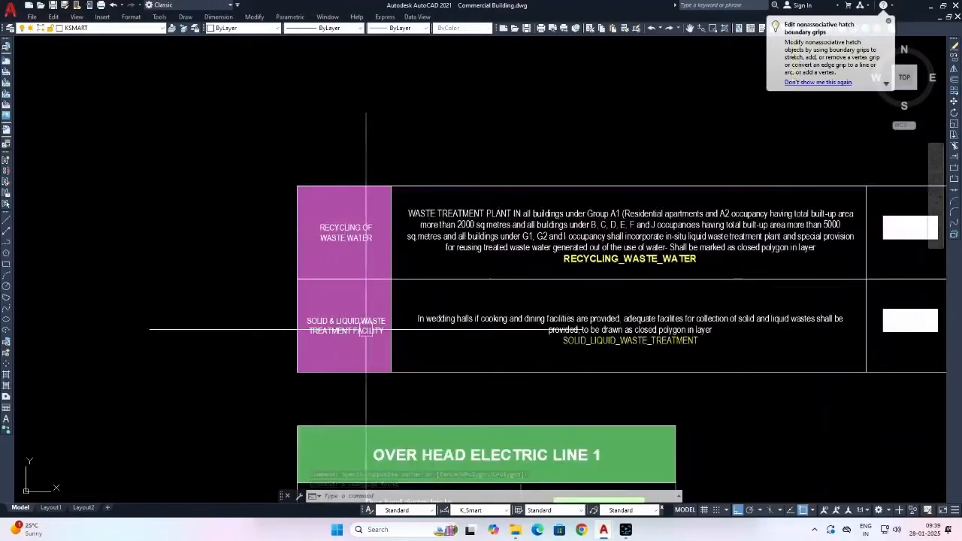
scroll(368, 328, "up", 2)
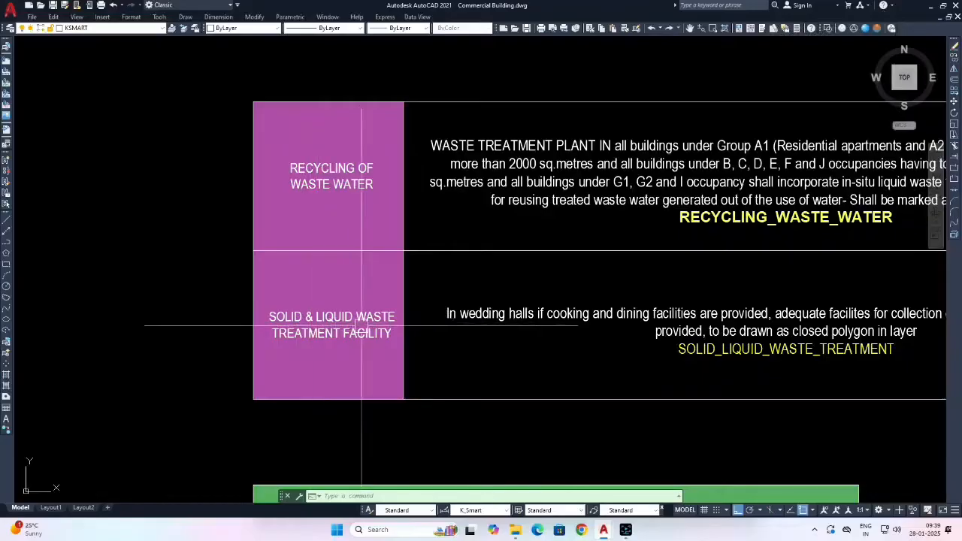
scroll(371, 283, "down", 3)
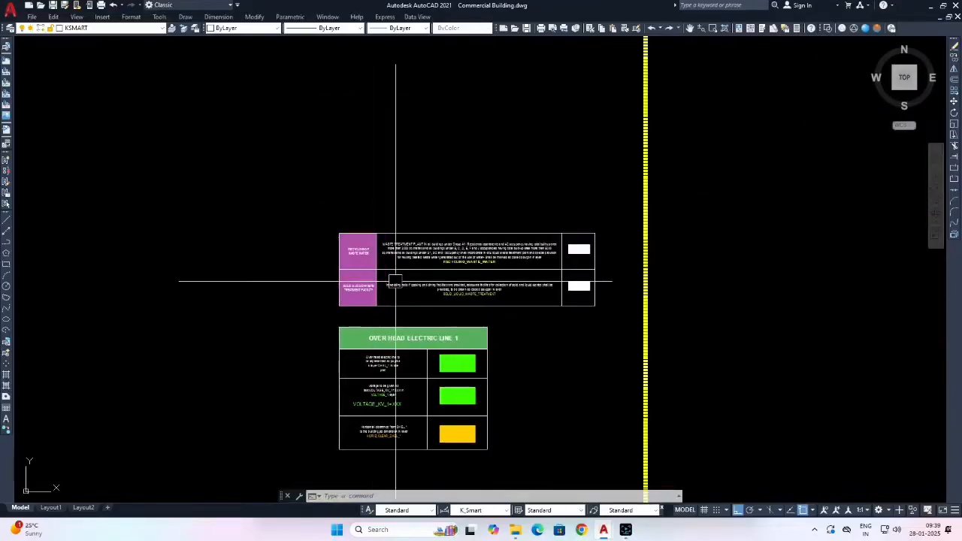
left_click(287, 187)
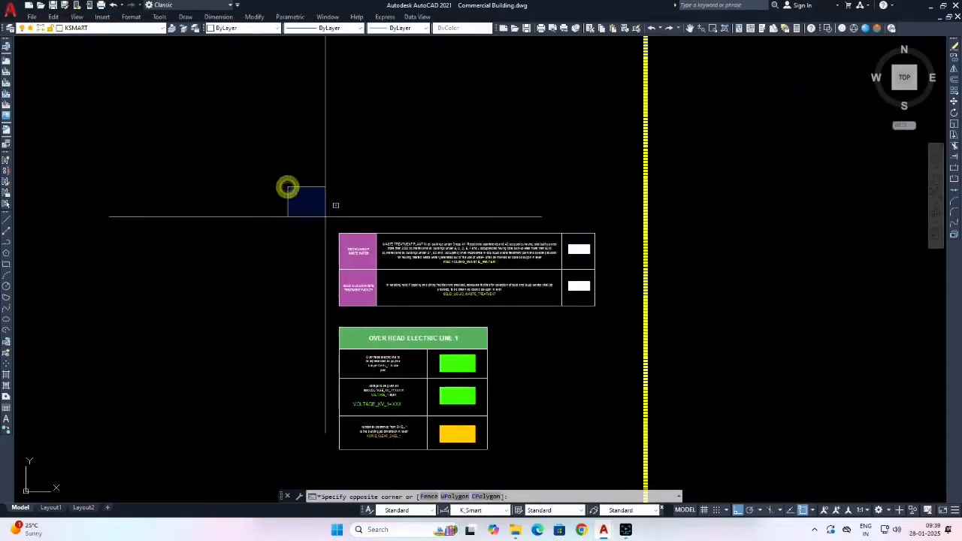
scroll(371, 234, "up", 3)
scroll(362, 261, "down", 5)
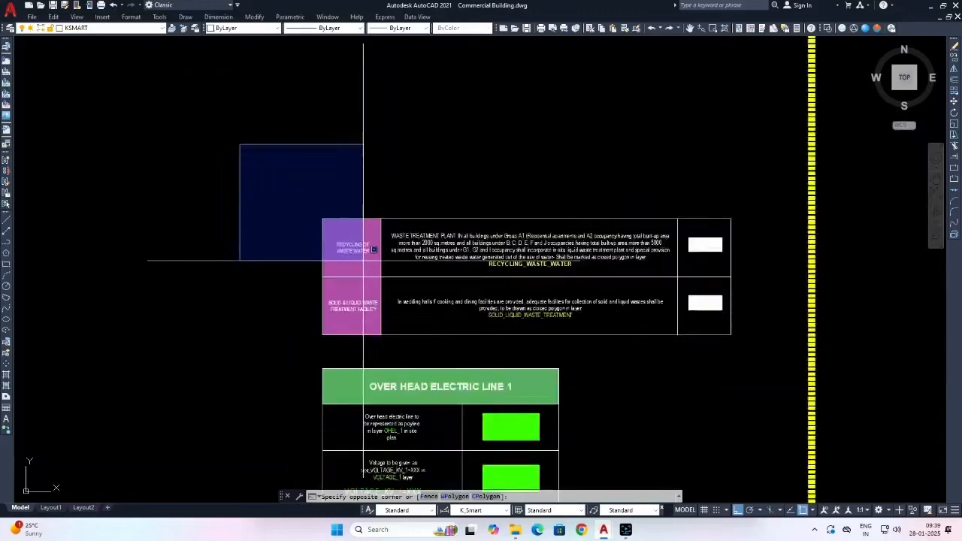
left_click(537, 290)
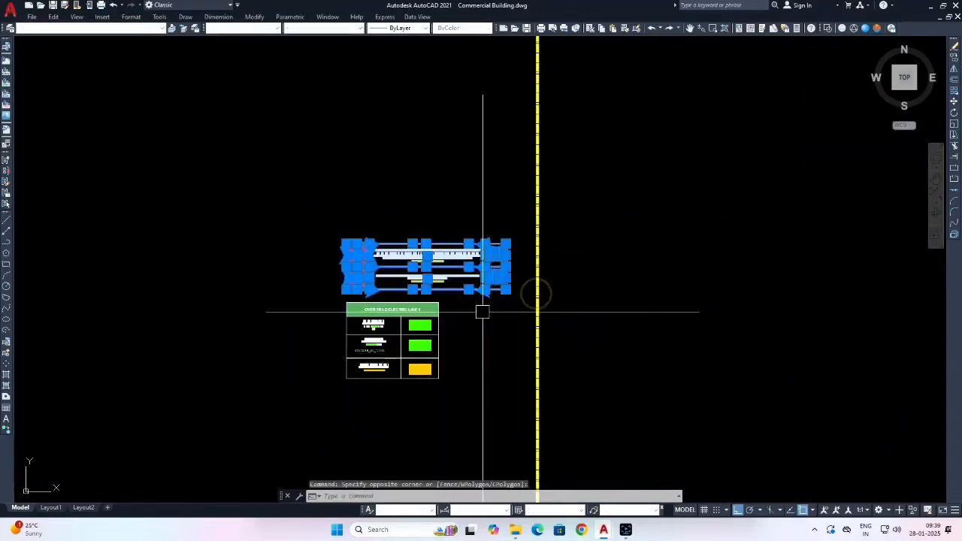
type("e")
key("Return")
Examine the layer requirements in the OVER HEAD ELECTRIC LINE 1 tables of the site plan section and section 07.
middle_click_drag(498, 315, 515, 263)
scroll(382, 247, "up", 6)
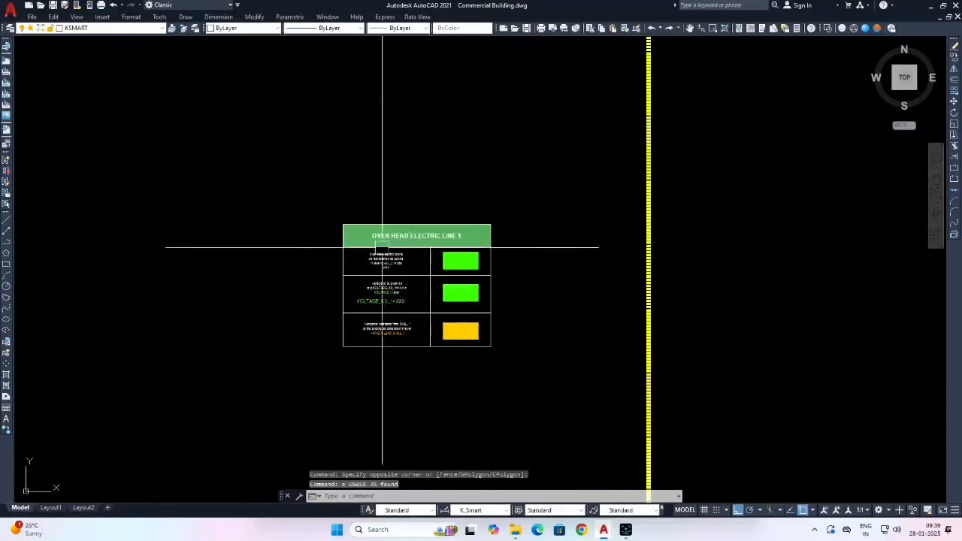
scroll(457, 252, "down", 2)
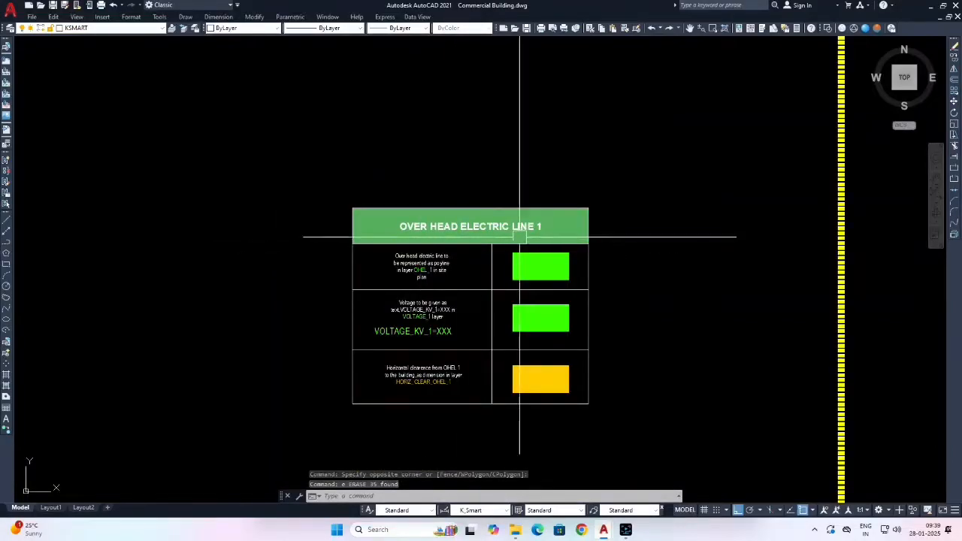
middle_click_drag(452, 380, 457, 326)
scroll(571, 322, "down", 10)
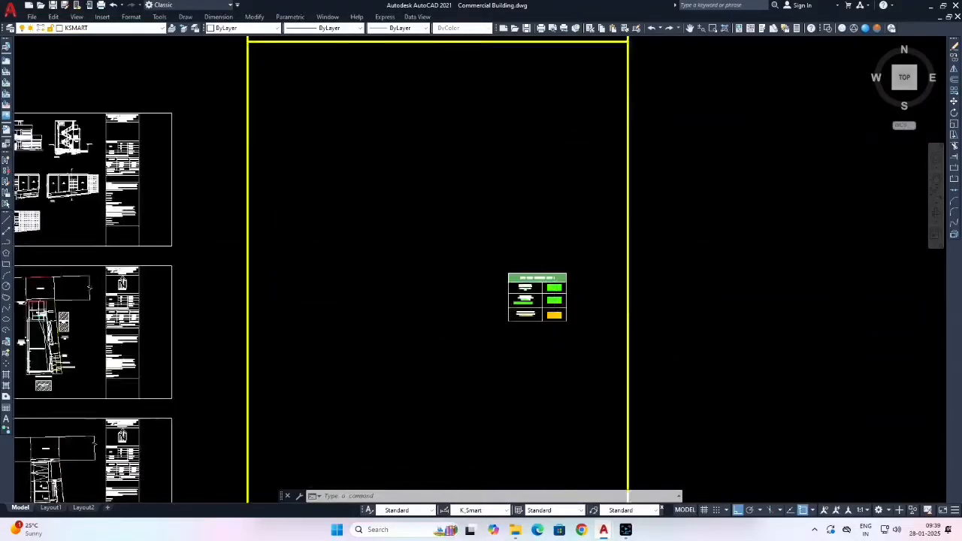
scroll(563, 322, "up", 10)
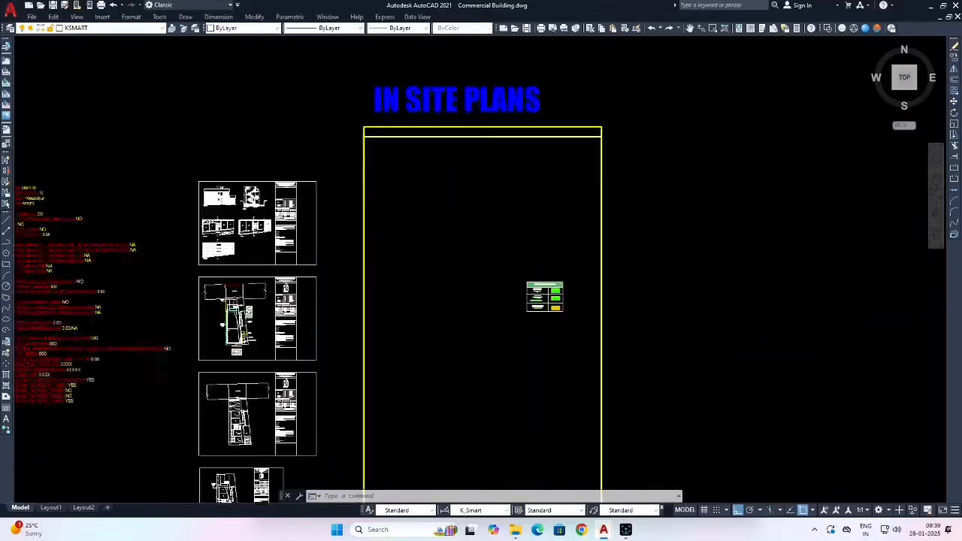
scroll(450, 290, "down", 12)
scroll(447, 290, "down", 4)
middle_click_drag(573, 262, 475, 281)
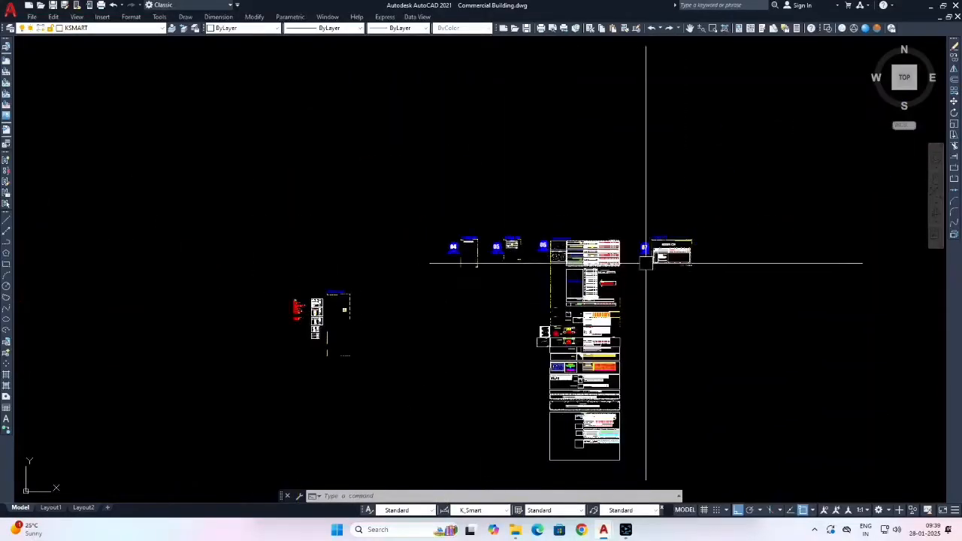
scroll(668, 249, "up", 10)
scroll(699, 220, "up", 8)
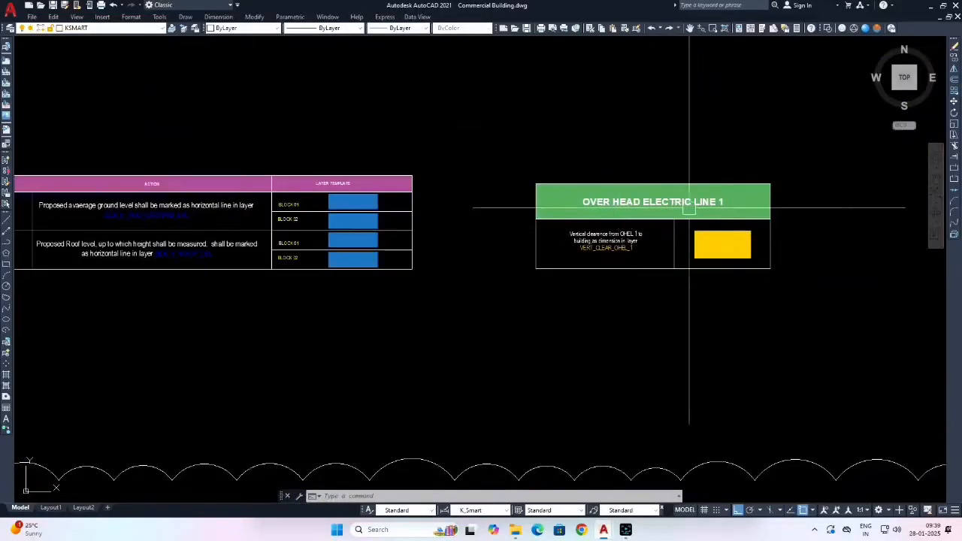
scroll(612, 264, "down", 6)
scroll(646, 248, "up", 2)
scroll(629, 270, "down", 9)
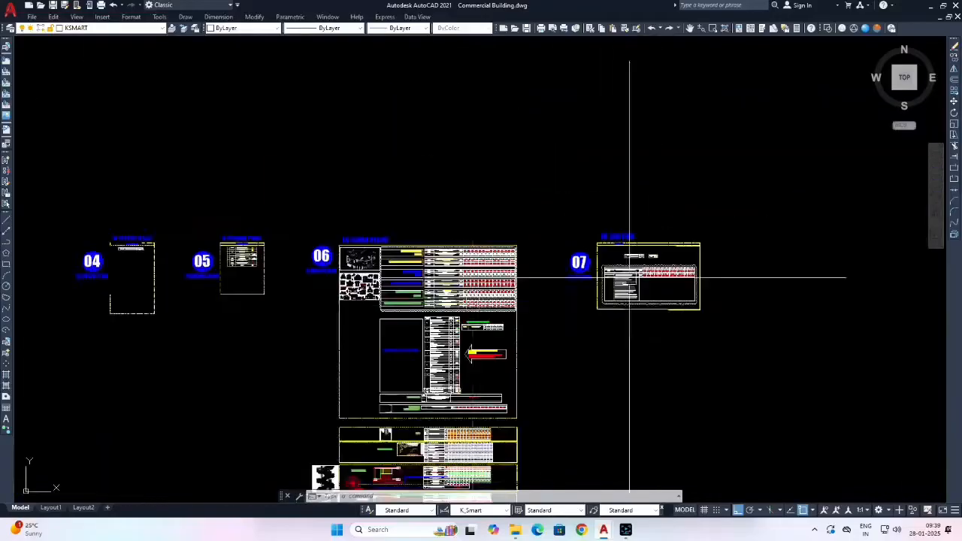
scroll(522, 259, "down", 2)
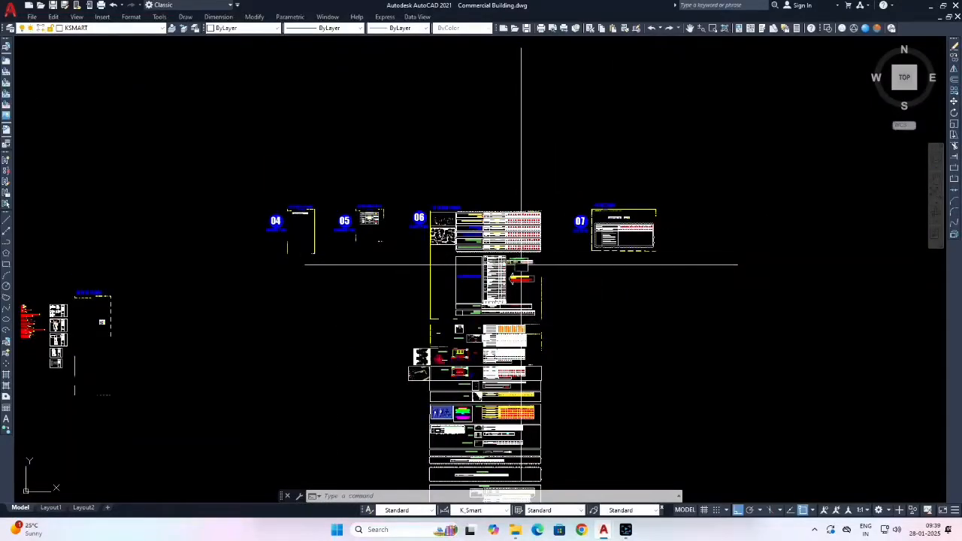
middle_click_drag(378, 266, 400, 251)
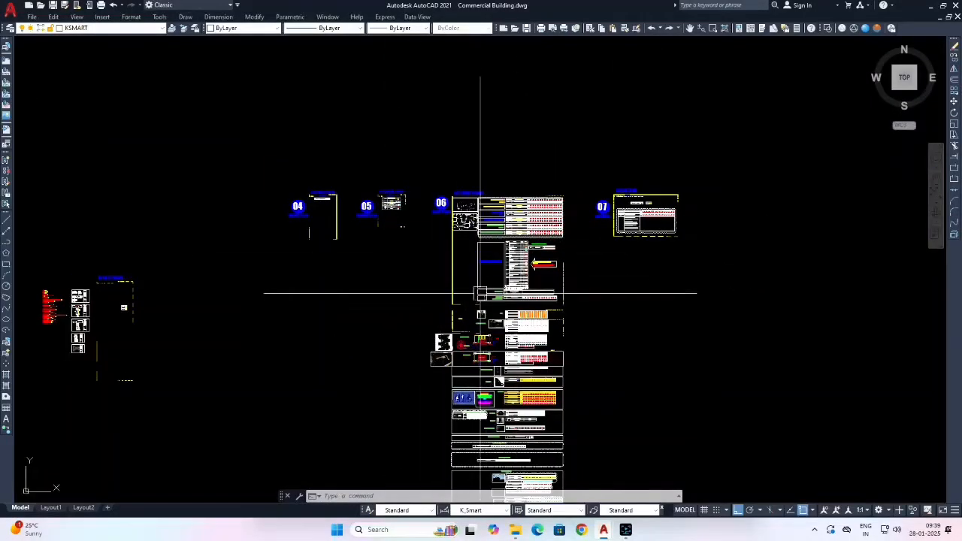
Erase the remaining three-row layer table in the site plan frame, along with the emptied frame and its heading.
middle_click_drag(480, 293, 534, 255)
scroll(296, 255, "up", 6)
scroll(343, 236, "up", 4)
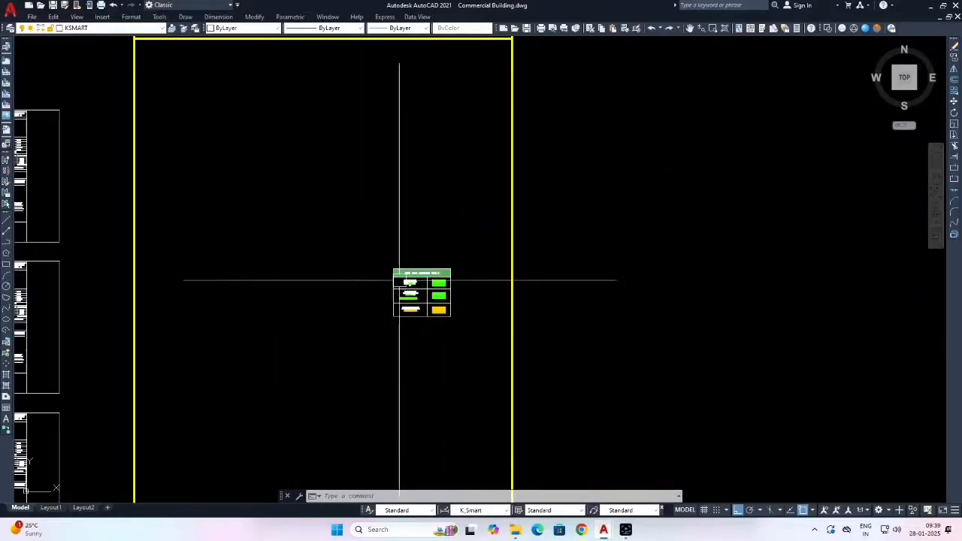
left_click(367, 233)
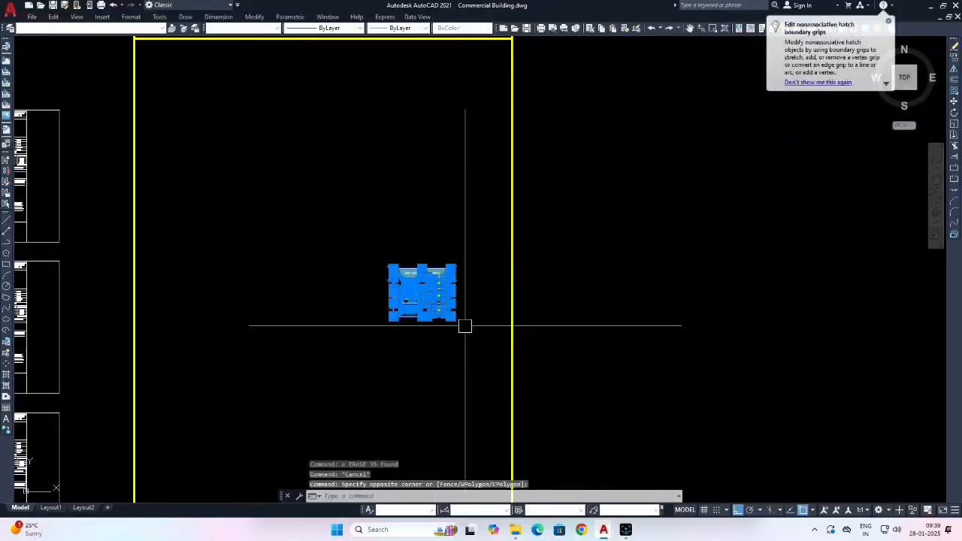
type("e")
key("Return")
scroll(454, 262, "down", 8)
left_click(511, 423)
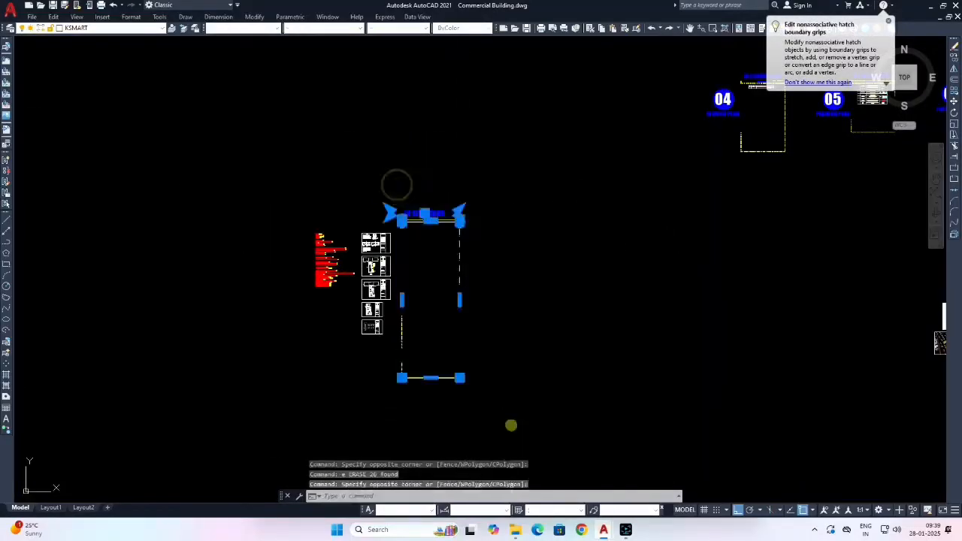
key("Delete")
Review the LPG piped gas system requirement and erase the whole section 04 SERVICE PLAN.
scroll(476, 365, "down", 5)
scroll(494, 288, "up", 5)
scroll(494, 288, "up", 6)
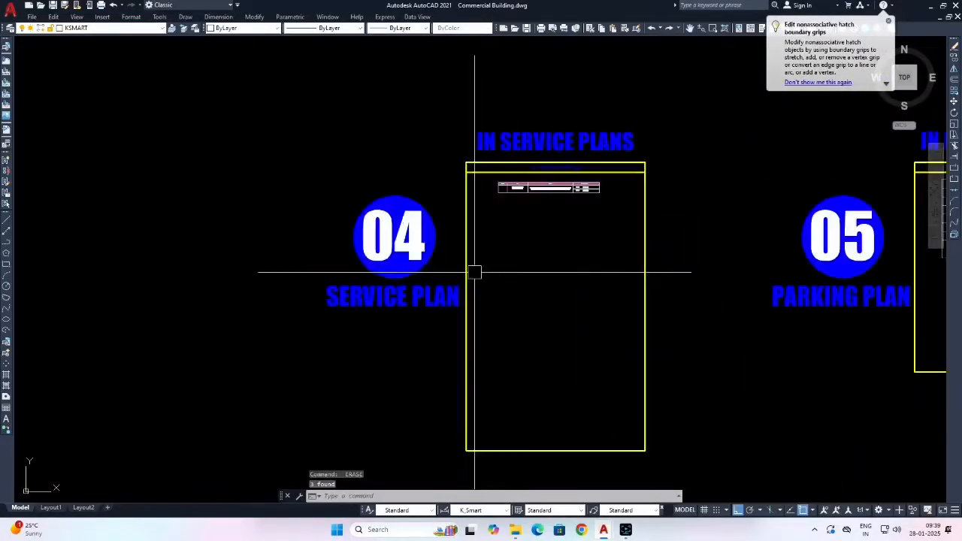
scroll(506, 262, "up", 10)
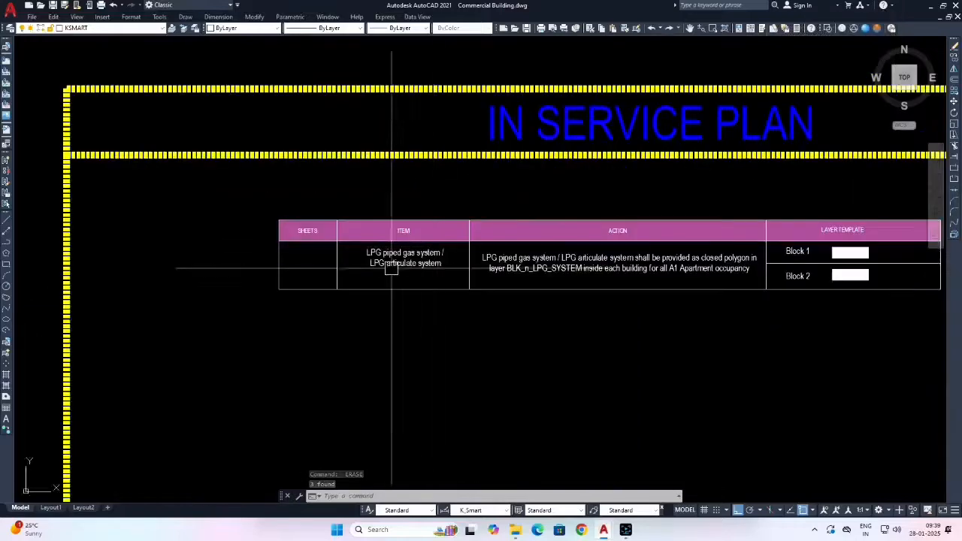
scroll(415, 222, "down", 6)
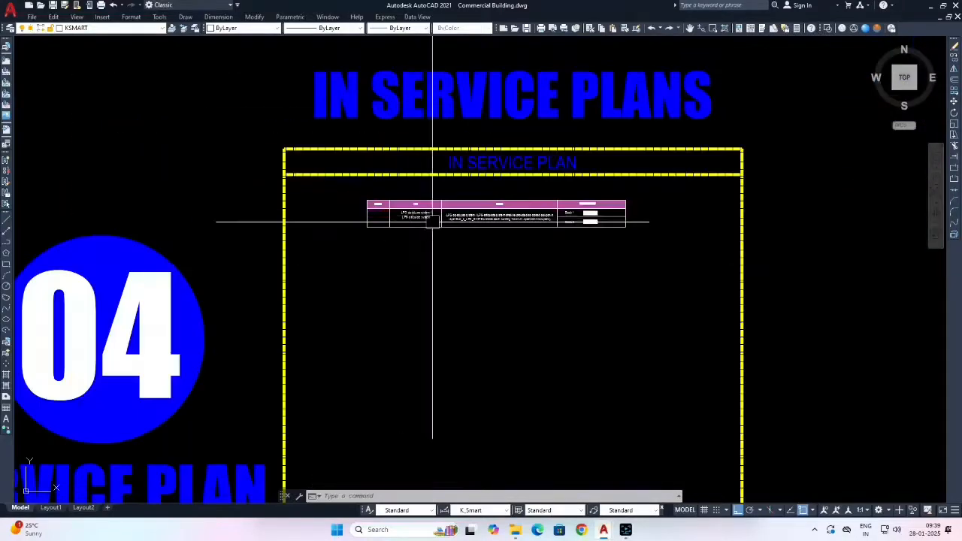
scroll(553, 209, "down", 5)
left_click(373, 113)
left_click(611, 406)
type("e")
key("Return")
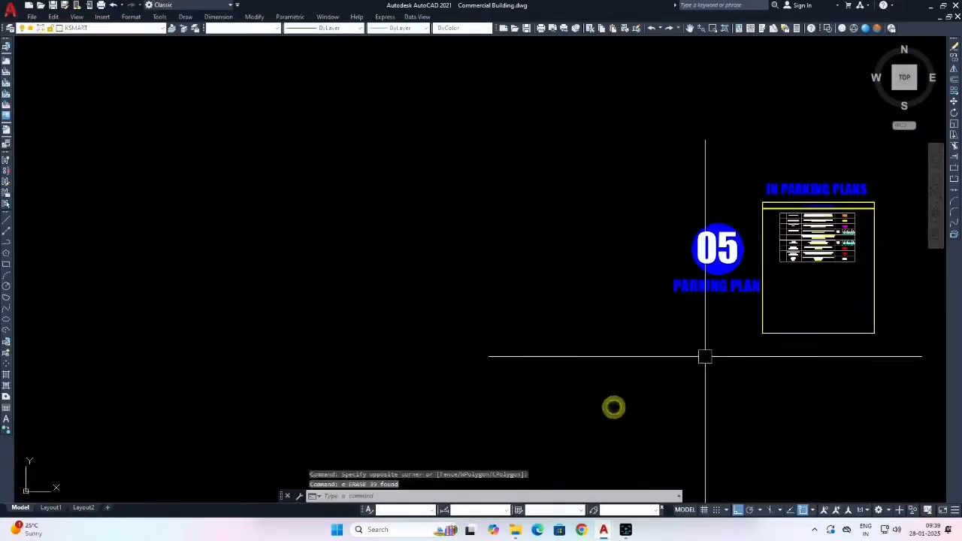
Move the section 05 PARKING PLAN frame with its layer table beside the building's drawing sheets.
middle_click_drag(703, 356, 412, 313)
left_click(322, 80)
left_click(589, 330)
type("m")
key("Return")
left_click(565, 253)
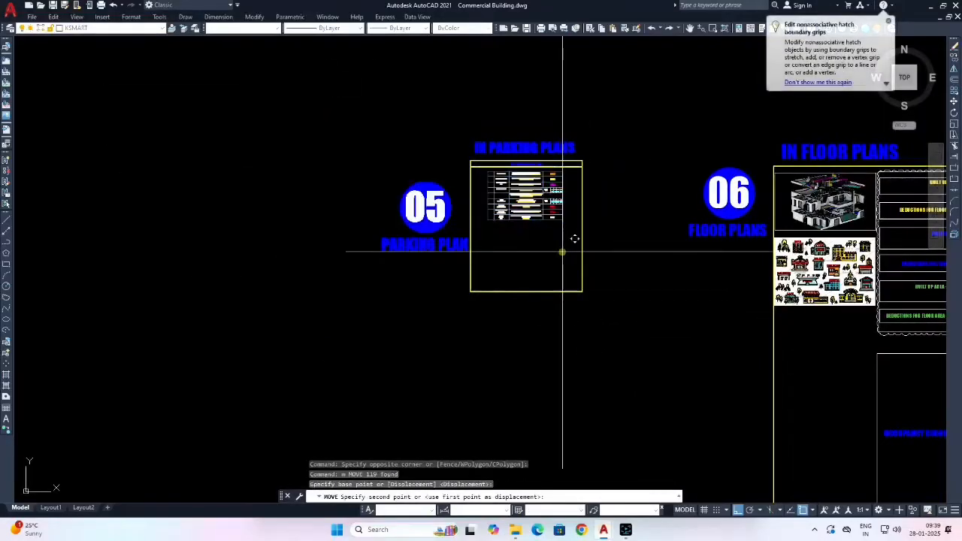
scroll(571, 261, "down", 4)
scroll(523, 319, "down", 4)
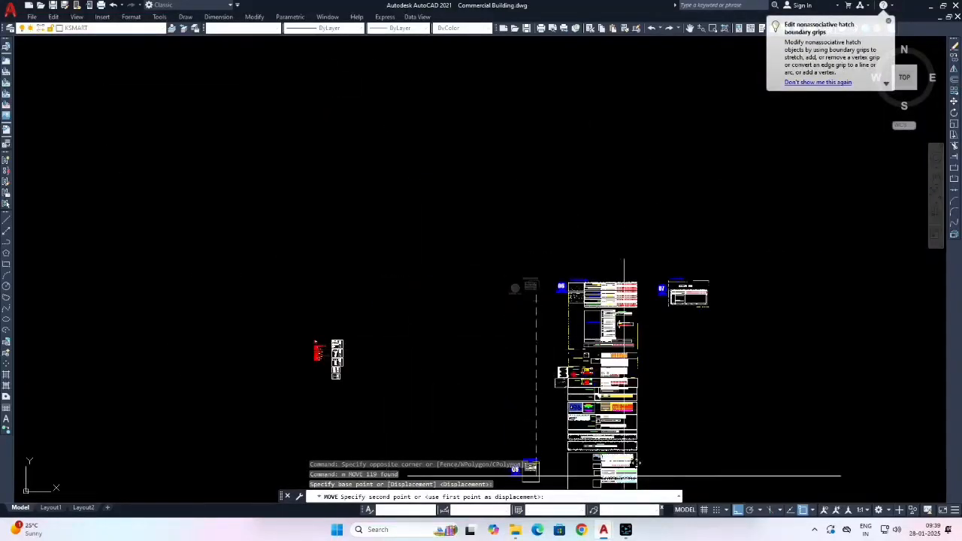
scroll(461, 429, "up", 5)
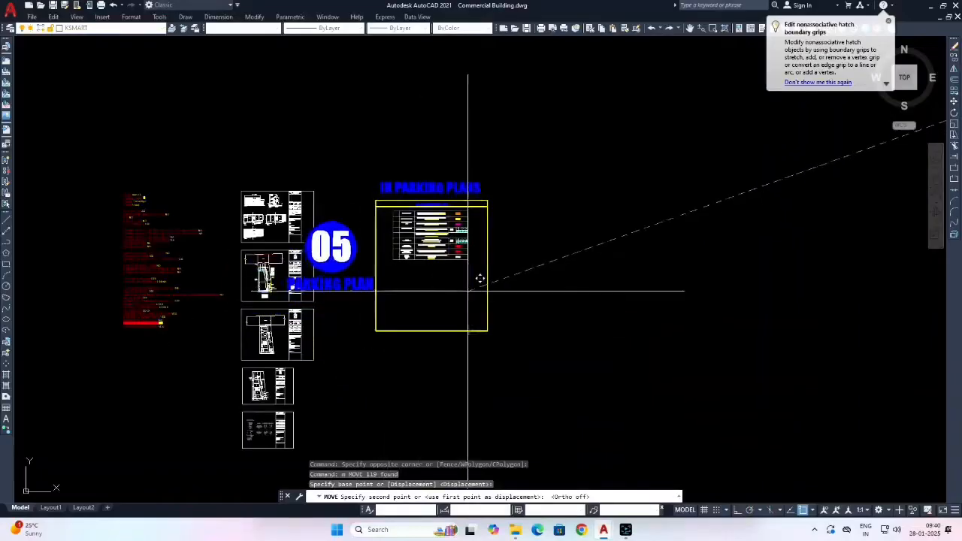
left_click(419, 300)
key("Escape")
Erase the 05 circle and PARKING PLAN label overlapping the drawing sheets.
scroll(317, 274, "up", 6)
left_click(351, 384)
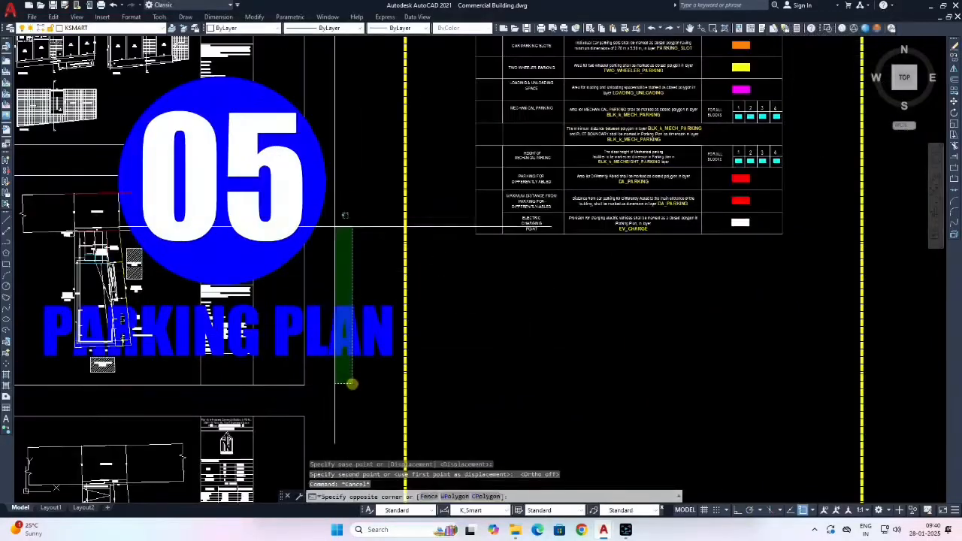
left_click(308, 200)
type("e")
key("Return")
scroll(408, 230, "down", 4)
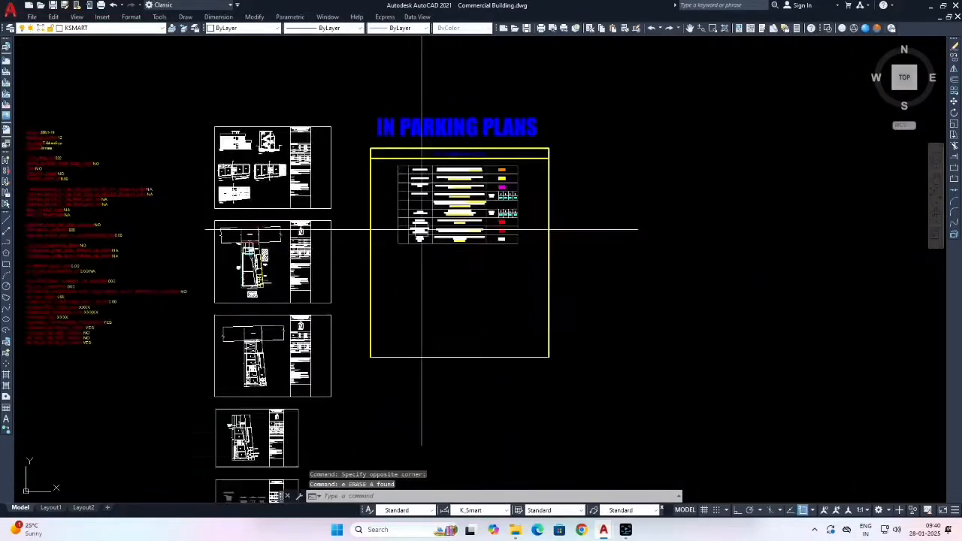
Review the parking layer table and draw a closed polyline around the upper slot marked Parking for Differently-Able Persons.
scroll(408, 255, "up", 6)
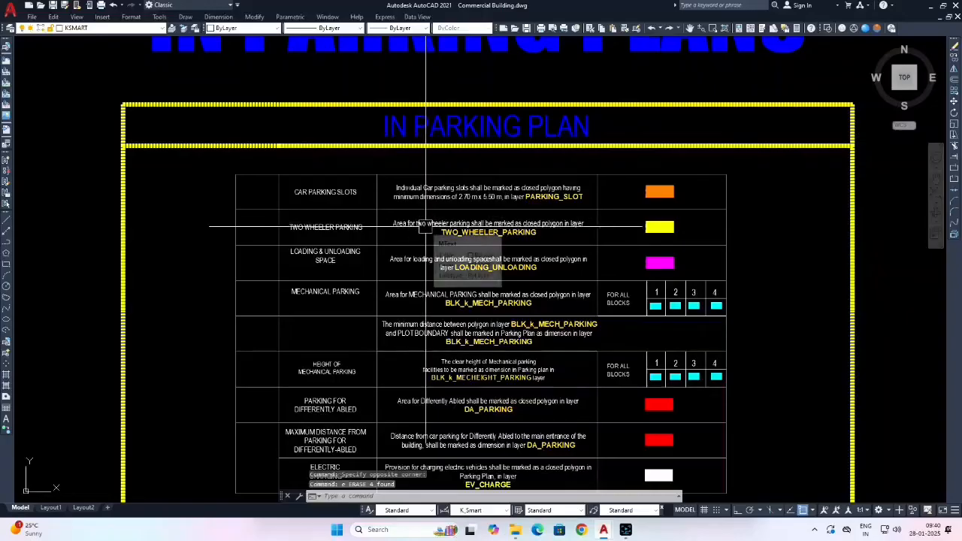
scroll(428, 226, "down", 5)
type("pl")
key("Return")
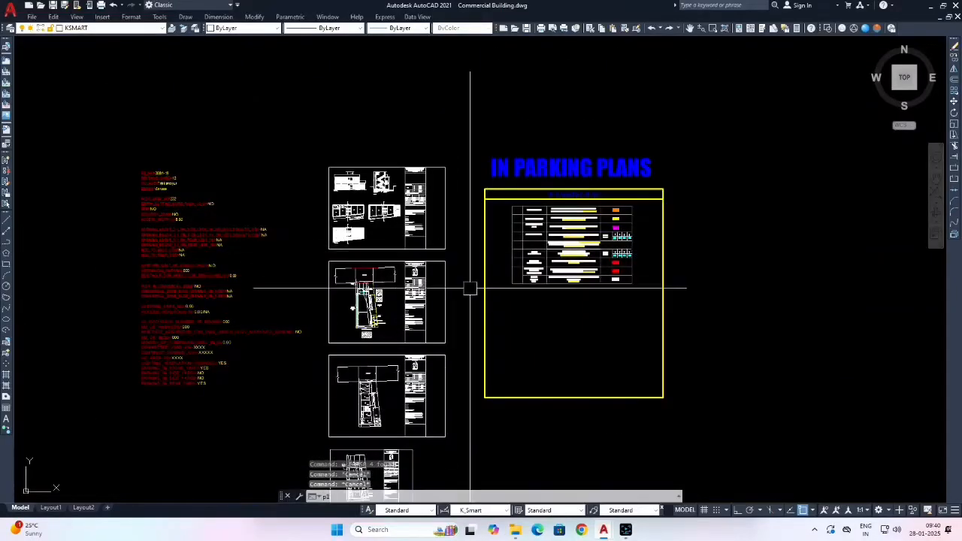
scroll(356, 295, "up", 6)
scroll(376, 331, "down", 8)
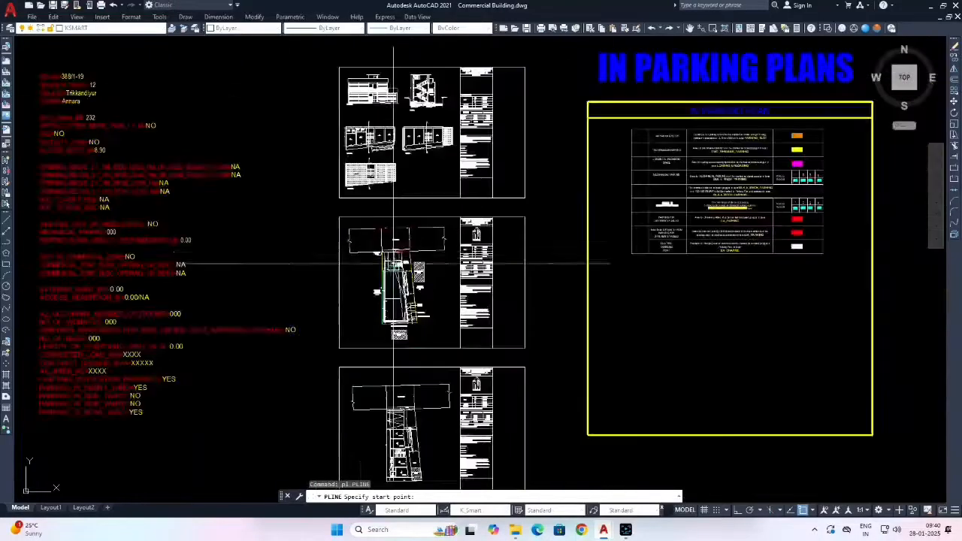
scroll(384, 358, "up", 8)
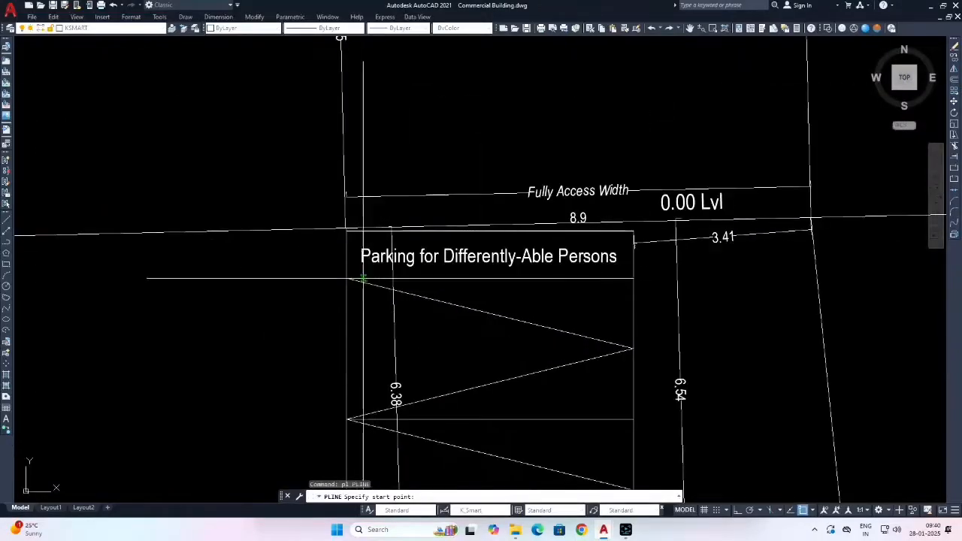
scroll(347, 248, "up", 2)
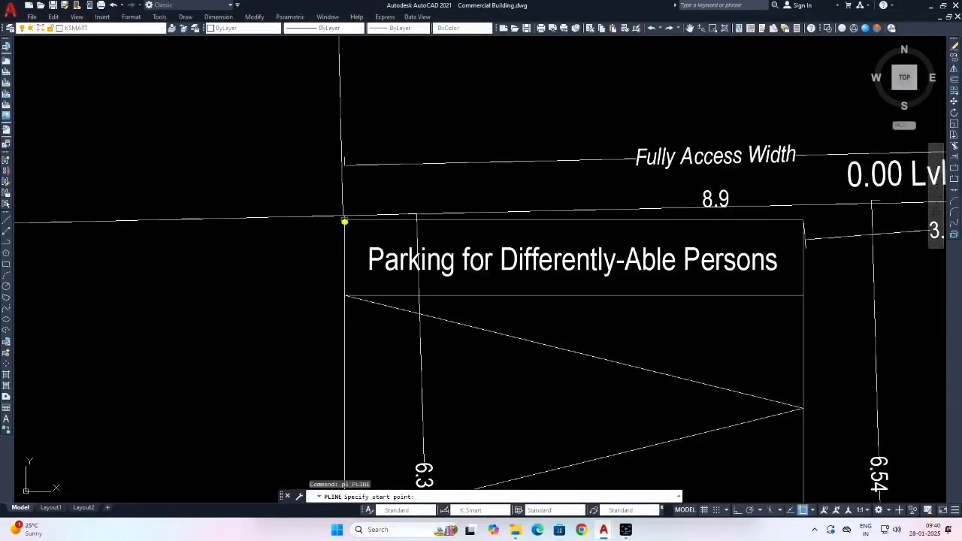
left_click(344, 221)
middle_click_drag(344, 222, 240, 217)
scroll(690, 213, "up", 4)
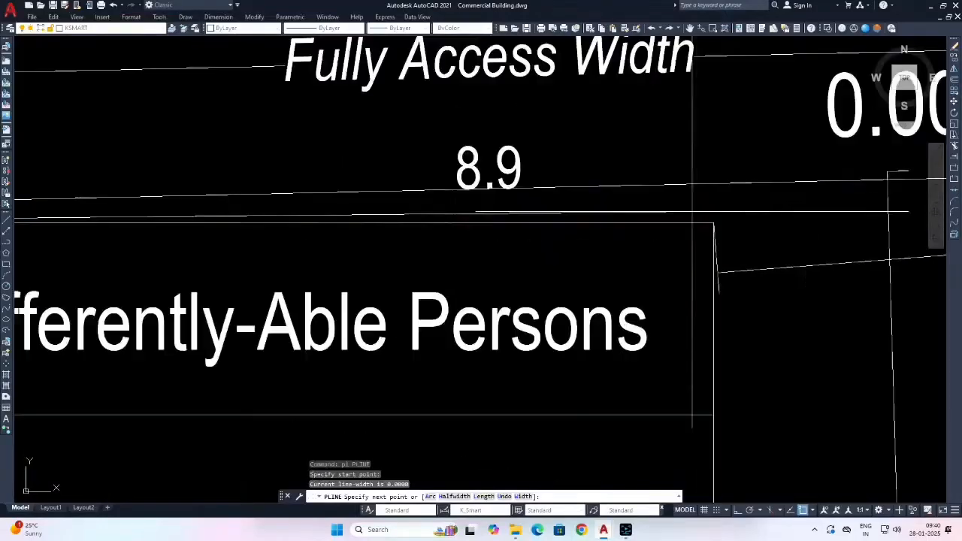
left_click(700, 217)
scroll(653, 223, "down", 3)
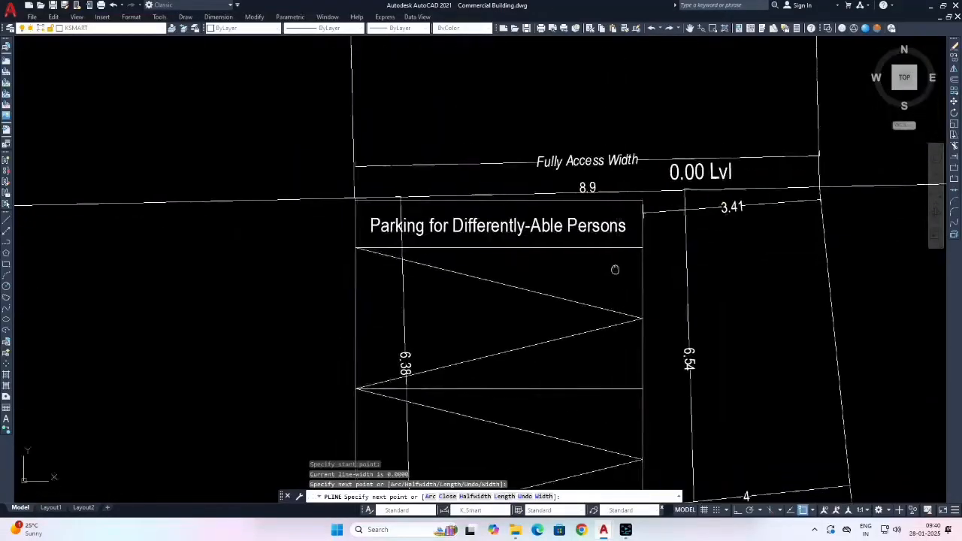
scroll(339, 287, "up", 2)
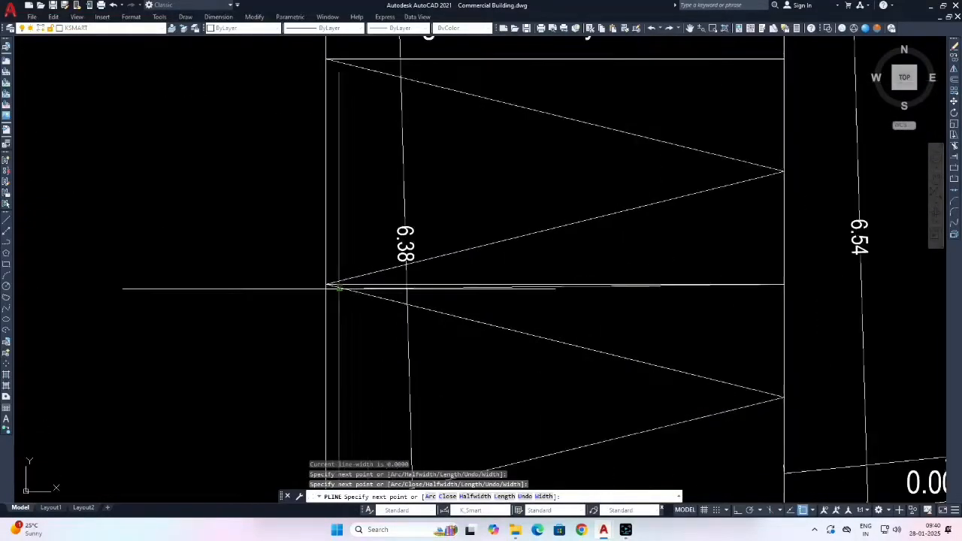
left_click(326, 284)
middle_click_drag(364, 94, 361, 242)
middle_click_drag(331, 177, 321, 231)
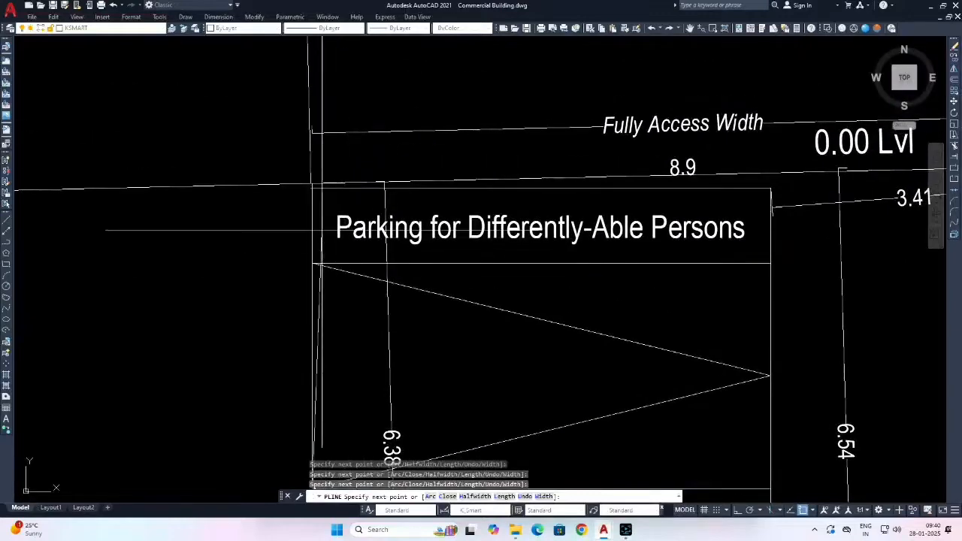
middle_click_drag(365, 281, 383, 115)
key("Return")
Draw a closed polyline around the lower parking slot, directly below the differently-abled slot.
key("Return")
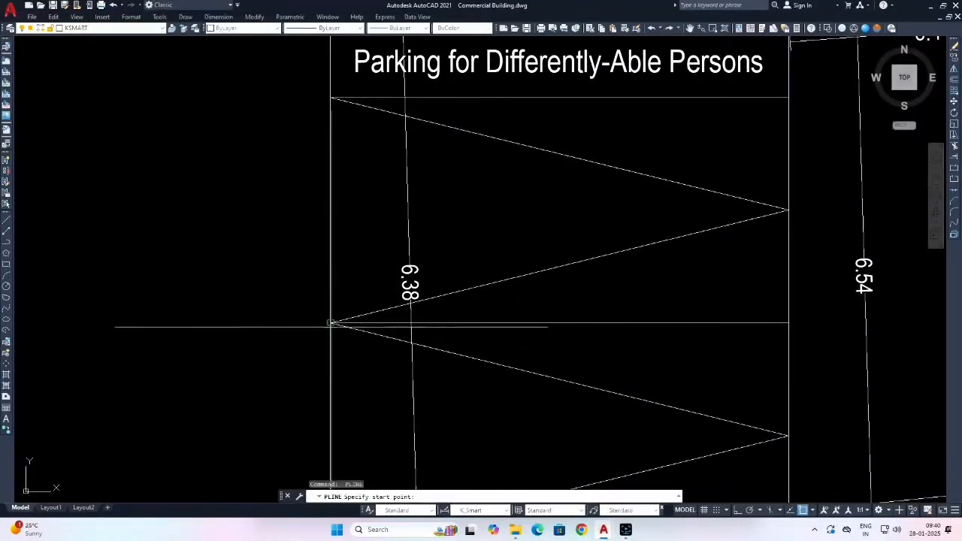
middle_click_drag(401, 398, 326, 324)
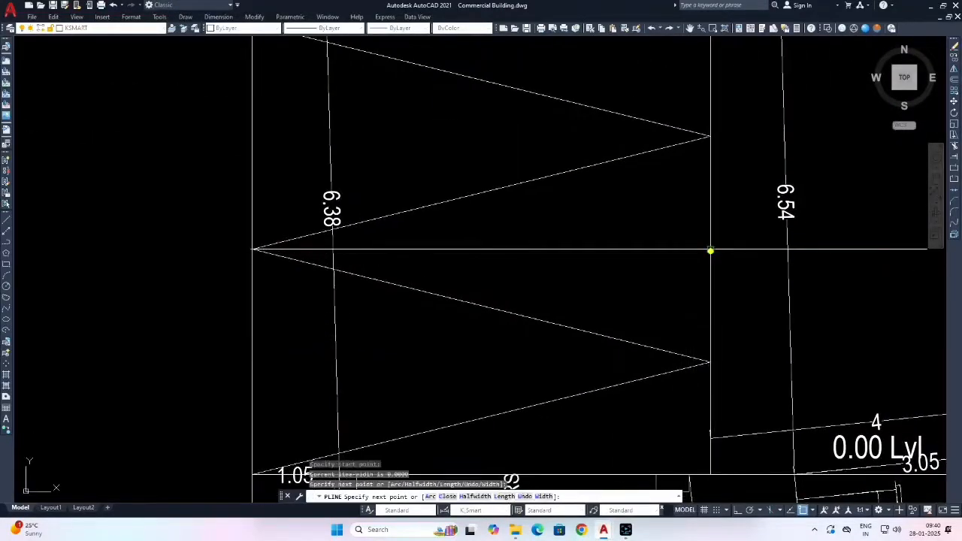
middle_click_drag(689, 381, 666, 251)
left_click(687, 344)
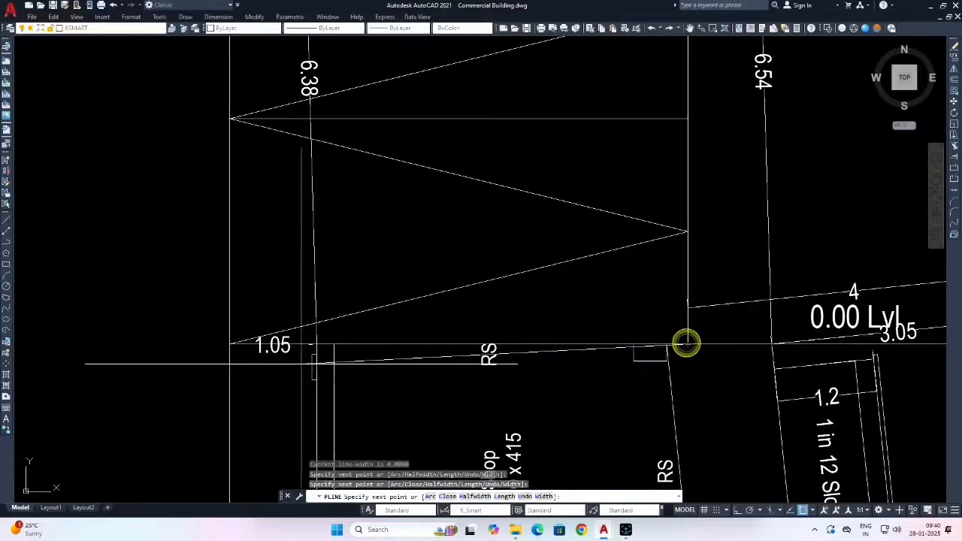
key("Return")
scroll(226, 343, "down", 5)
scroll(323, 293, "up", 8)
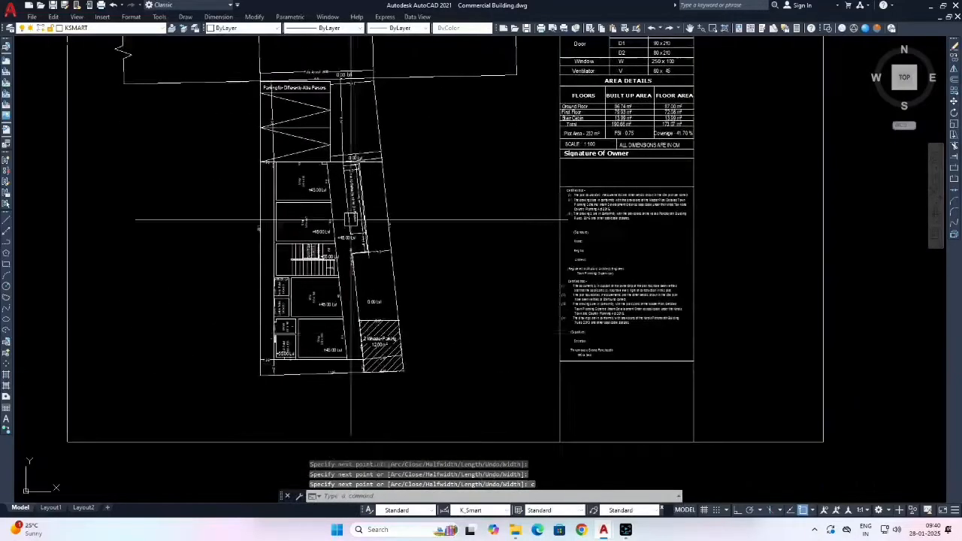
key("Return")
scroll(326, 288, "up", 8)
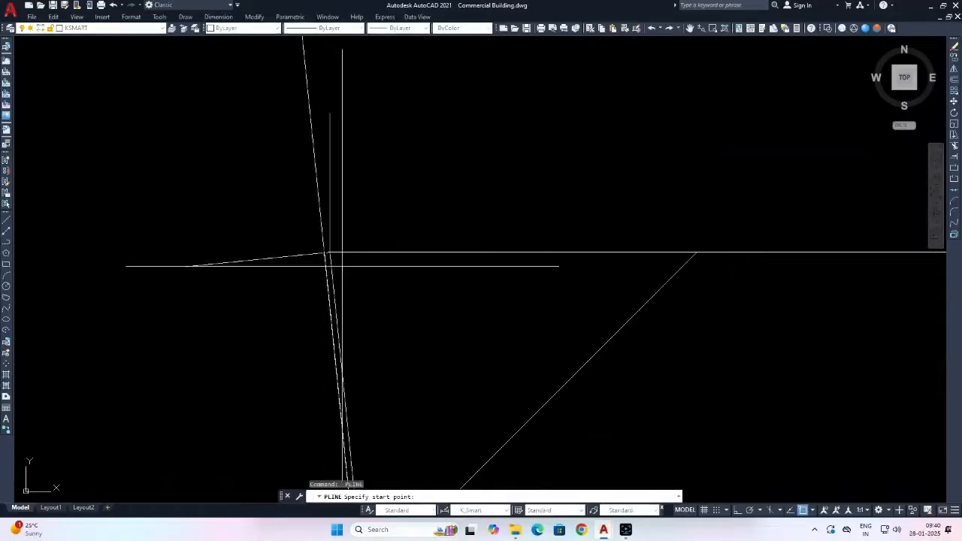
key("Escape")
Inspect the existing boundary polyline of the hatched 2 Wheeler Parking area and its corners.
left_click(360, 256)
scroll(360, 258, "down", 8)
key("Escape")
left_click(672, 260)
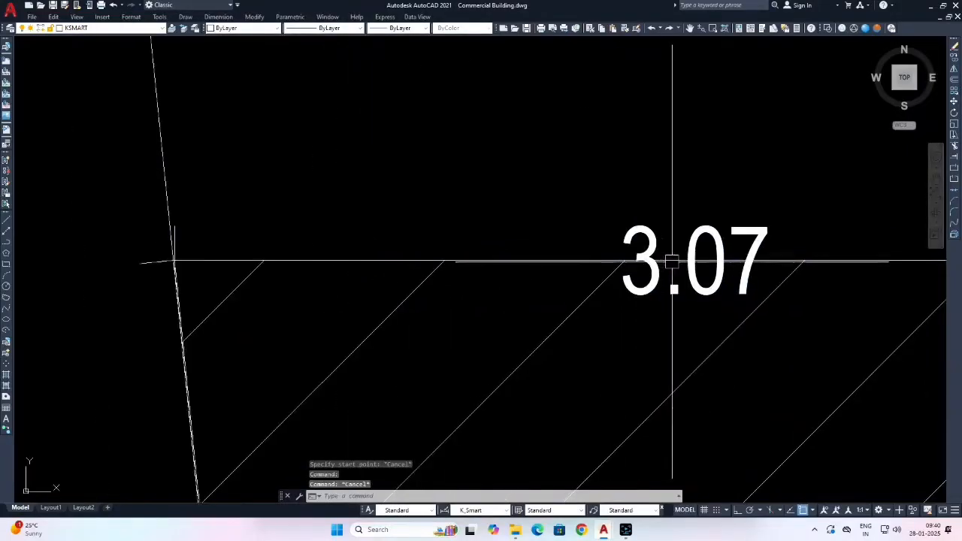
scroll(672, 262, "down", 8)
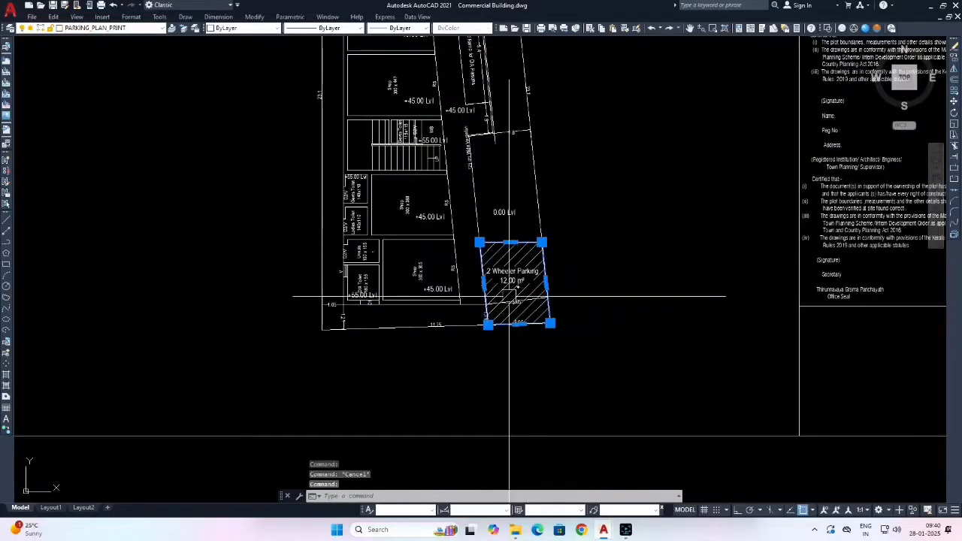
scroll(480, 244, "up", 4)
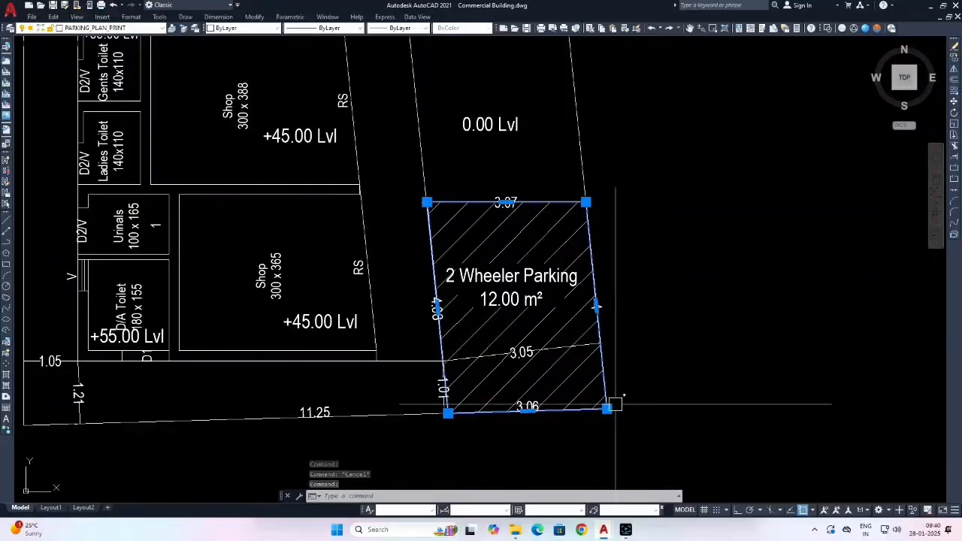
scroll(514, 271, "up", 2)
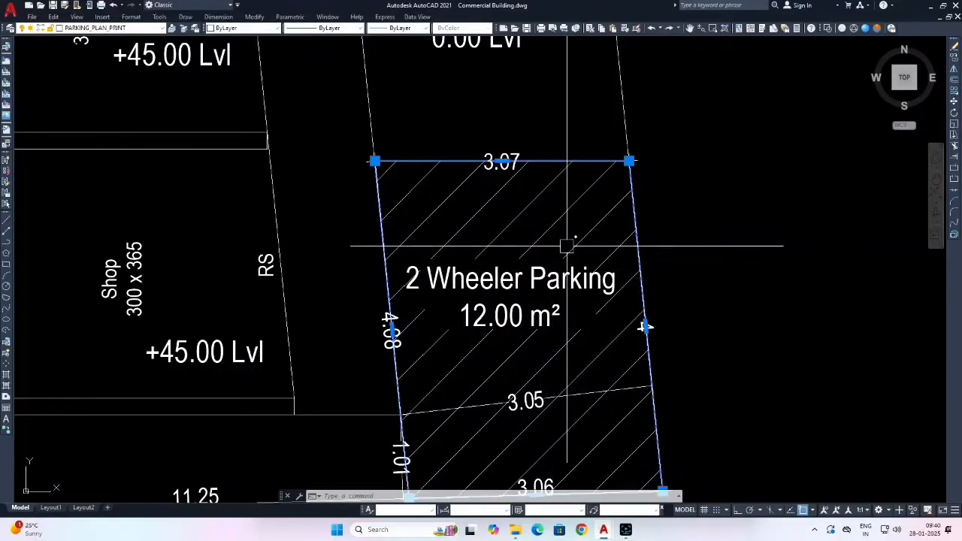
scroll(506, 166, "up", 5)
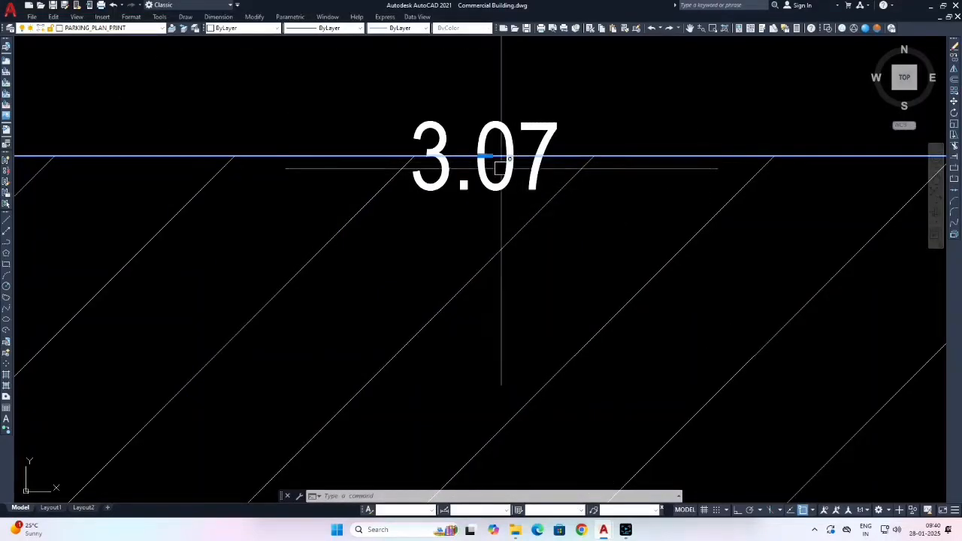
left_click(501, 167)
scroll(501, 168, "down", 5)
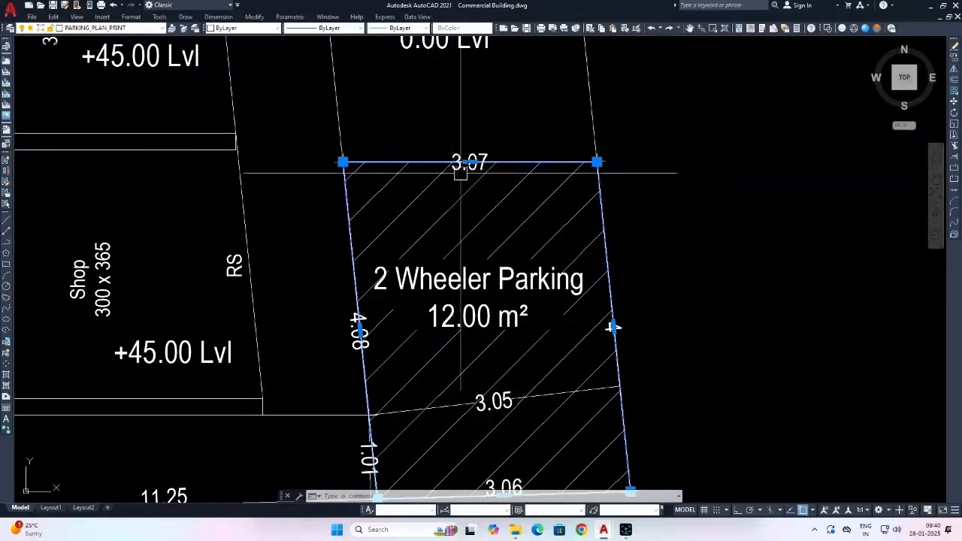
scroll(461, 173, "down", 3)
scroll(415, 173, "up", 2)
scroll(553, 272, "down", 4)
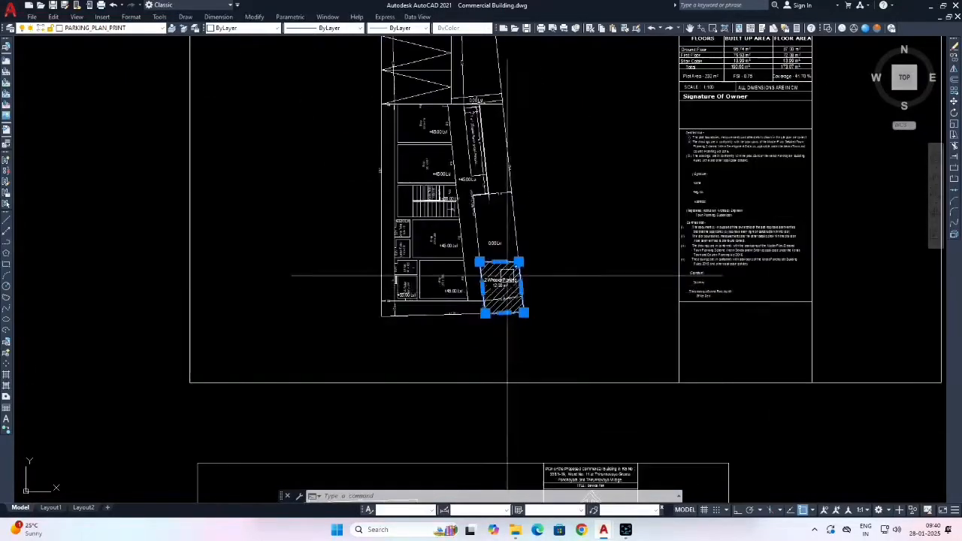
scroll(386, 260, "up", 3)
key("Escape")
key("Escape")
Match the PARKING_SLOT swatch's properties onto the lower parking slot's polyline in the parking plan.
scroll(380, 273, "down", 4)
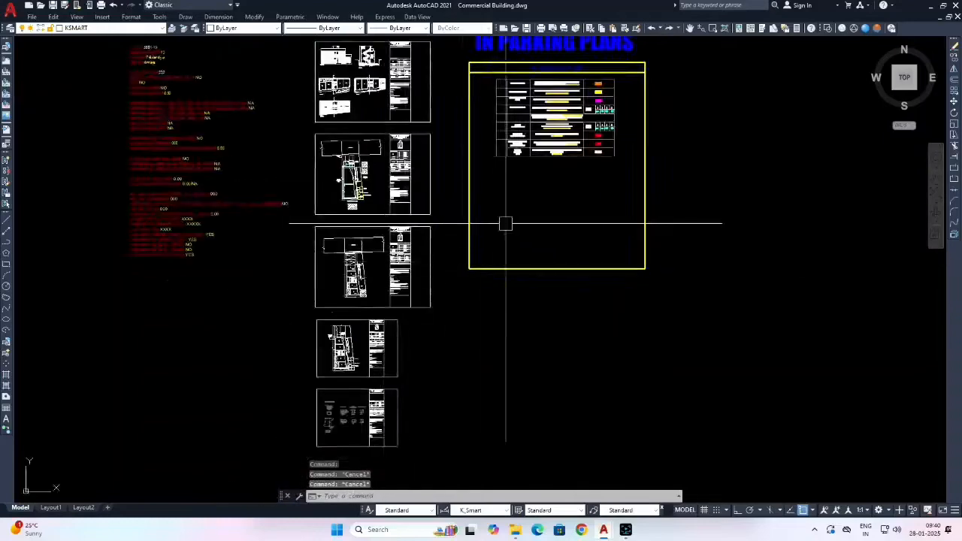
key("Escape")
middle_click_drag(588, 73, 483, 210)
scroll(454, 163, "up", 2)
type("ma")
key("Escape")
key("Return")
scroll(431, 197, "up", 3)
left_click(491, 223)
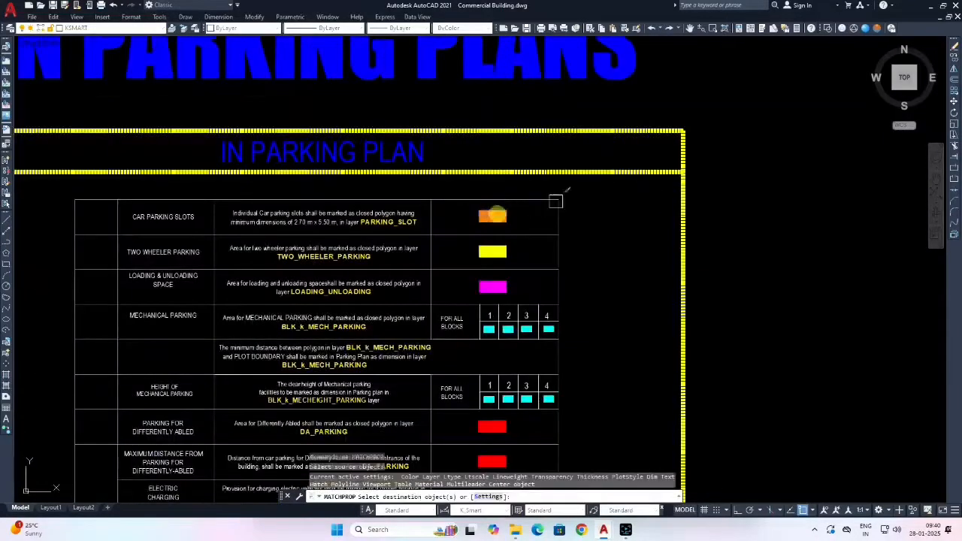
scroll(562, 205, "down", 4)
scroll(285, 286, "up", 4)
middle_click_drag(662, 164, 262, 257)
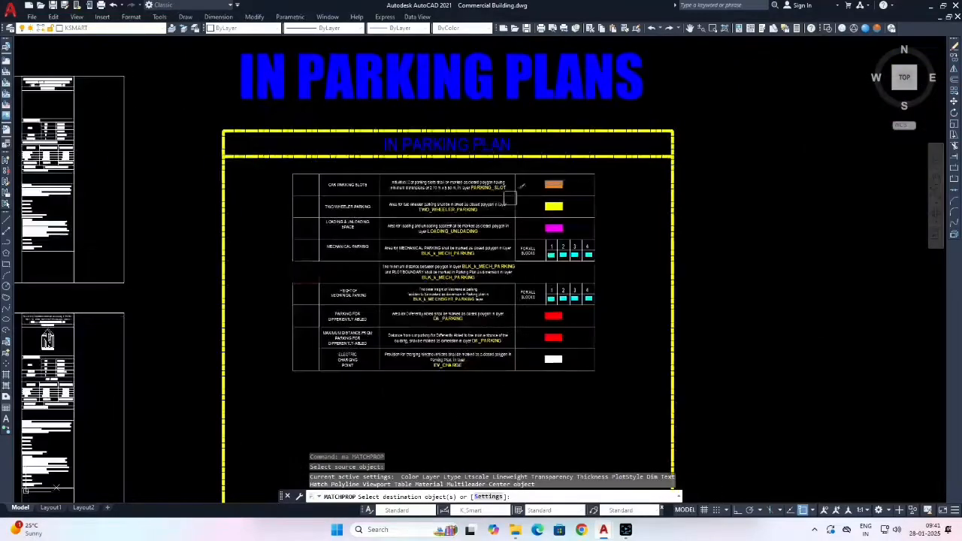
scroll(526, 172, "up", 4)
scroll(664, 220, "down", 4)
middle_click_drag(457, 262, 771, 138)
scroll(281, 295, "up", 4)
scroll(360, 286, "up", 4)
scroll(408, 267, "down", 8)
middle_click_drag(408, 267, 368, 127)
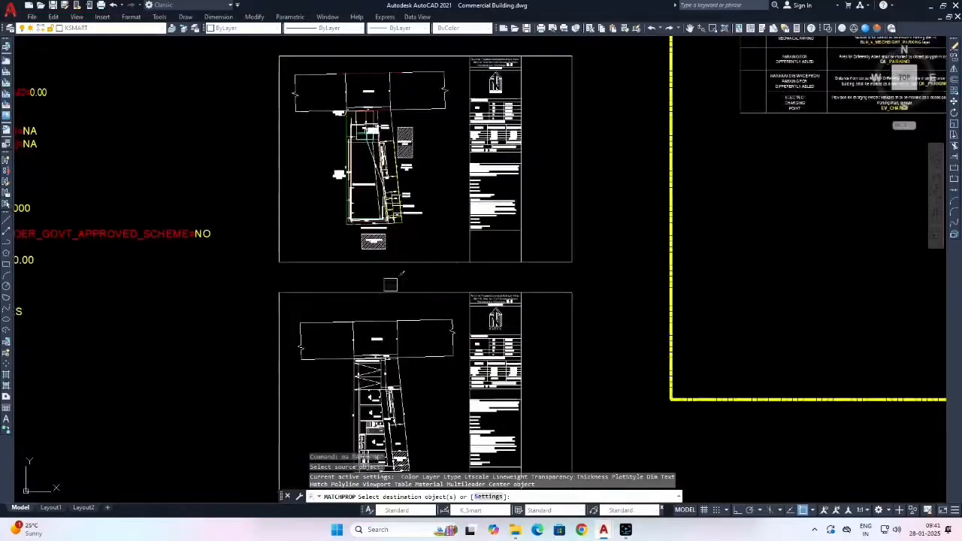
middle_click_drag(392, 386, 388, 283)
scroll(374, 277, "up", 6)
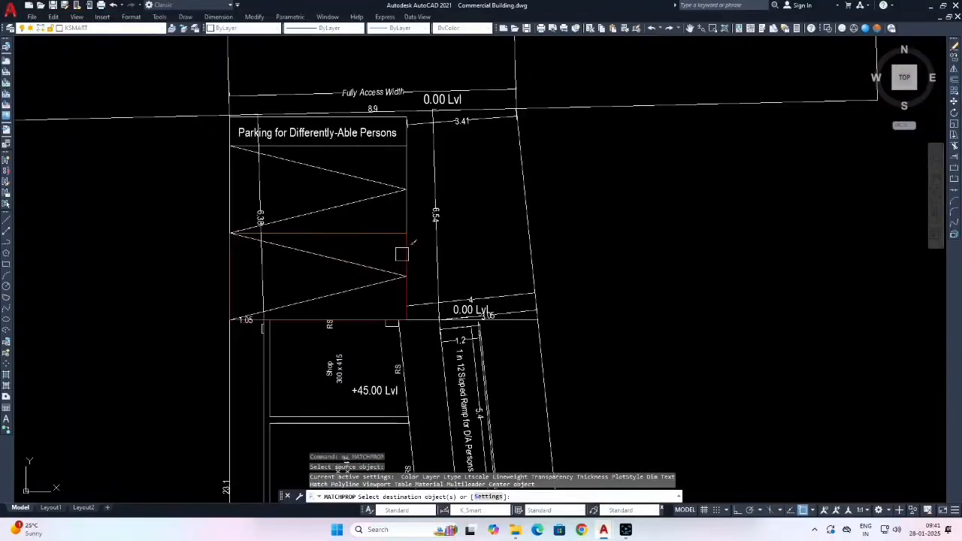
left_click(402, 254)
key("Escape")
Match the TWO_WHEELER_PARKING swatch's properties onto the boundary polyline of the hatched 2 Wheeler Parking area.
scroll(337, 290, "down", 10)
middle_click_drag(439, 262, 357, 261)
scroll(449, 201, "up", 5)
key("space")
left_click(497, 175)
scroll(518, 159, "down", 6)
scroll(325, 338, "up", 6)
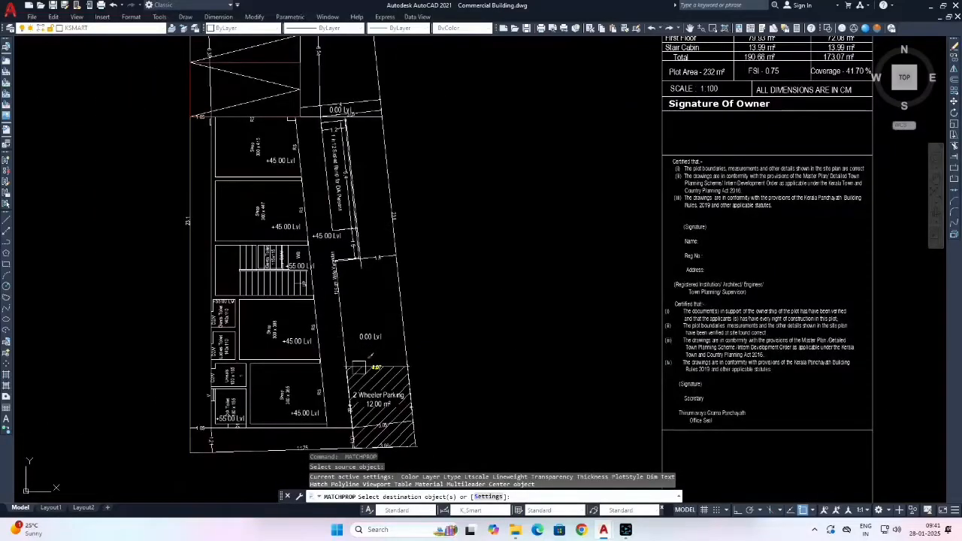
scroll(357, 368, "up", 10)
left_click(444, 339)
scroll(446, 337, "down", 6)
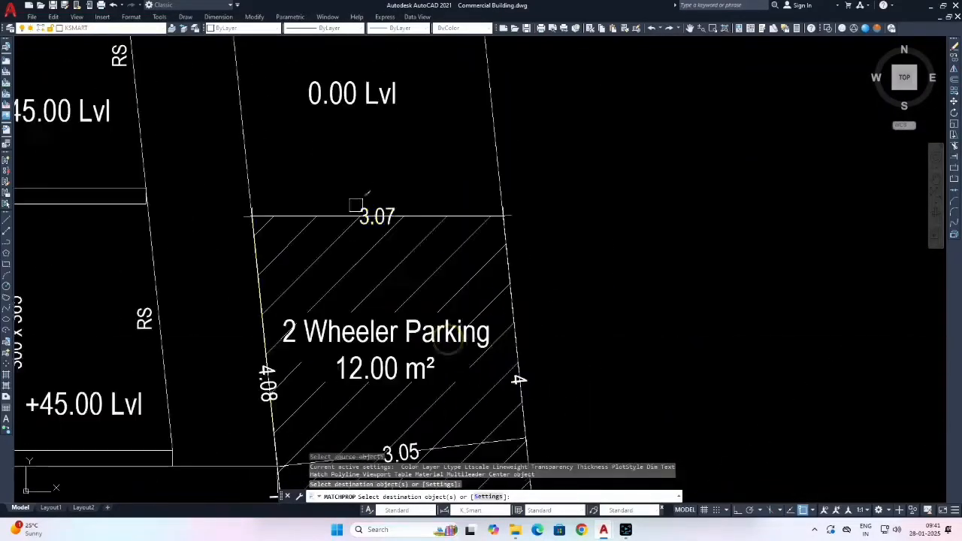
scroll(355, 205, "down", 4)
key("Escape")
key("Escape")
key("Escape")
Bring the 2 Wheeler Parking boundary polyline to the front of the draw order.
scroll(373, 227, "up", 6)
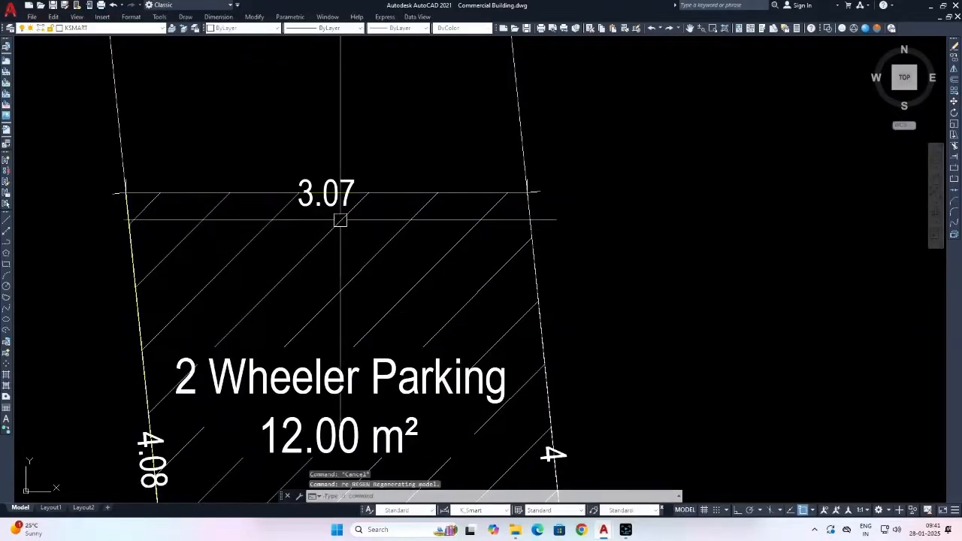
scroll(341, 220, "up", 8)
left_click(275, 193)
right_click(276, 215)
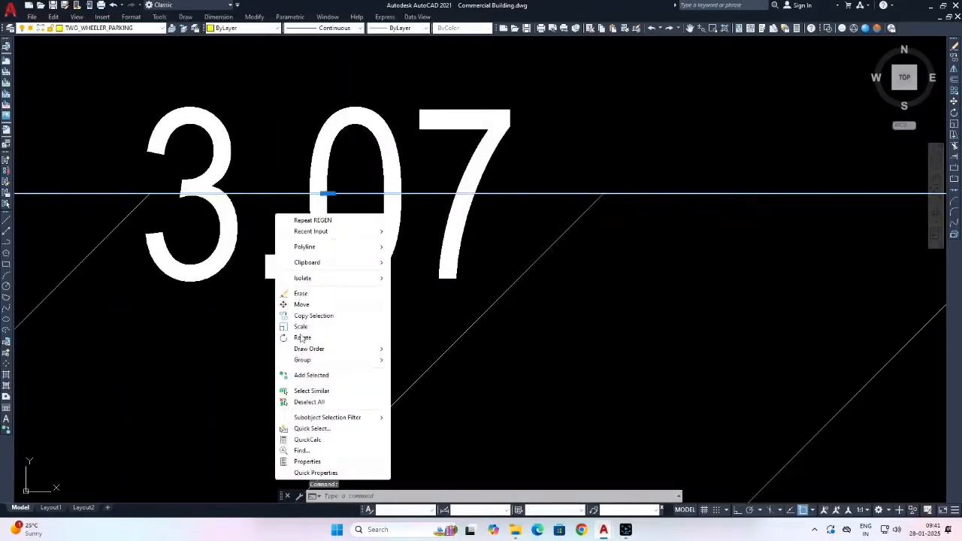
mouse_move(356, 351)
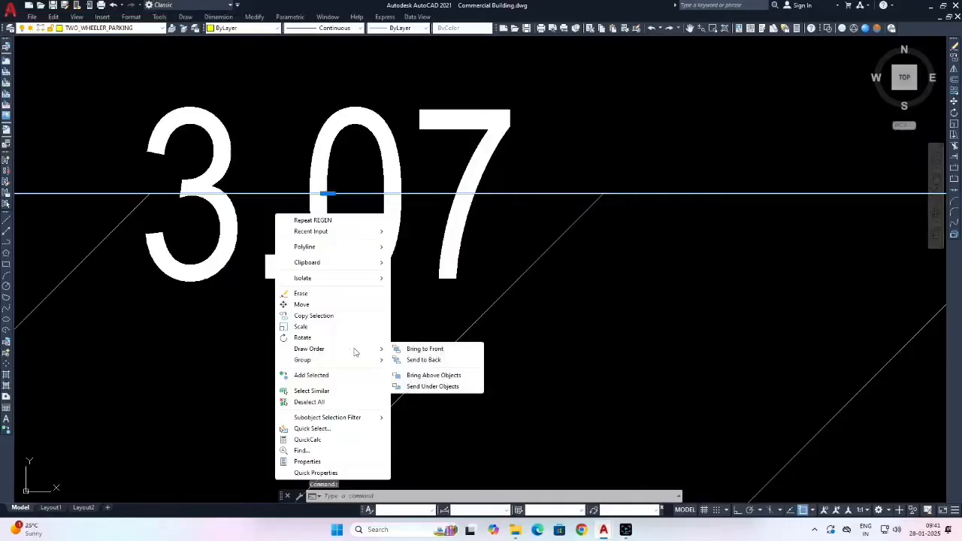
left_click(417, 349)
Review the remaining parking layer table rows, from loading and unloading space down to the electric charging point.
scroll(414, 345, "down", 10)
scroll(464, 283, "down", 4)
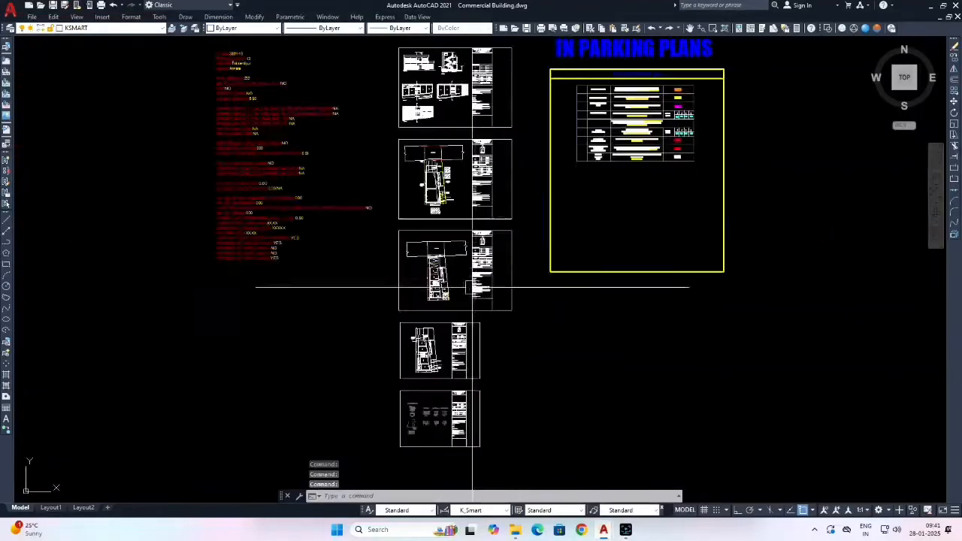
scroll(498, 208, "up", 8)
scroll(296, 230, "up", 4)
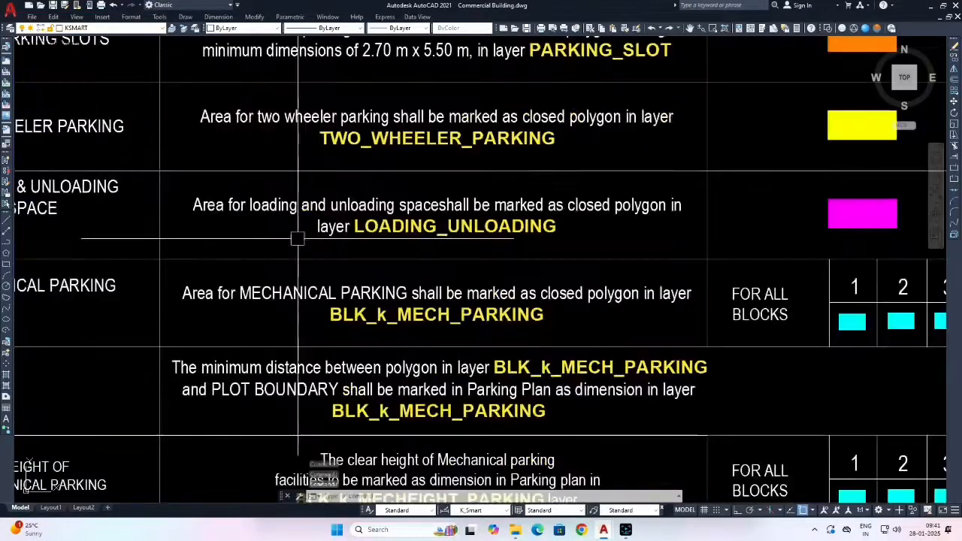
scroll(368, 251, "down", 2)
key("Escape")
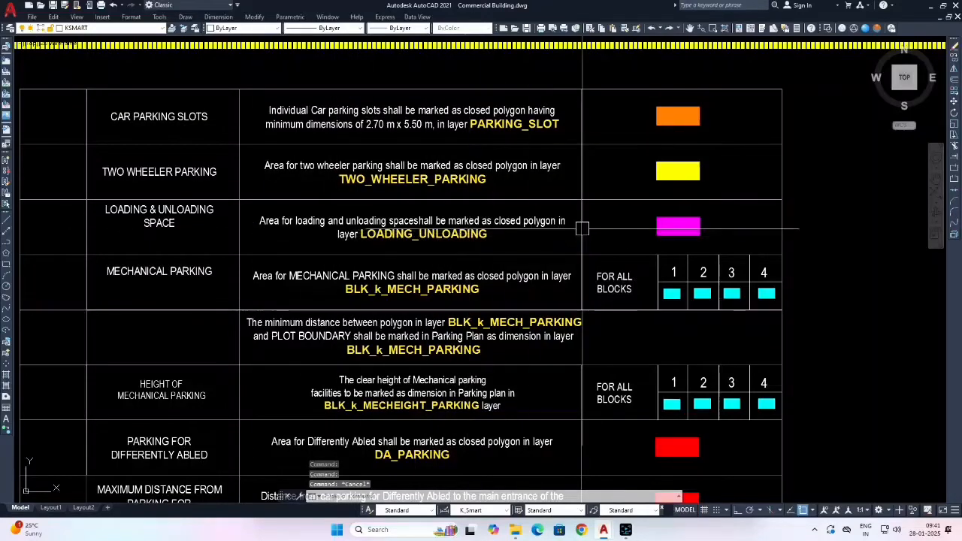
mouse_move(582, 227)
middle_mouse_down()
mouse_move(541, 218)
mouse_move(545, 211)
middle_mouse_up()
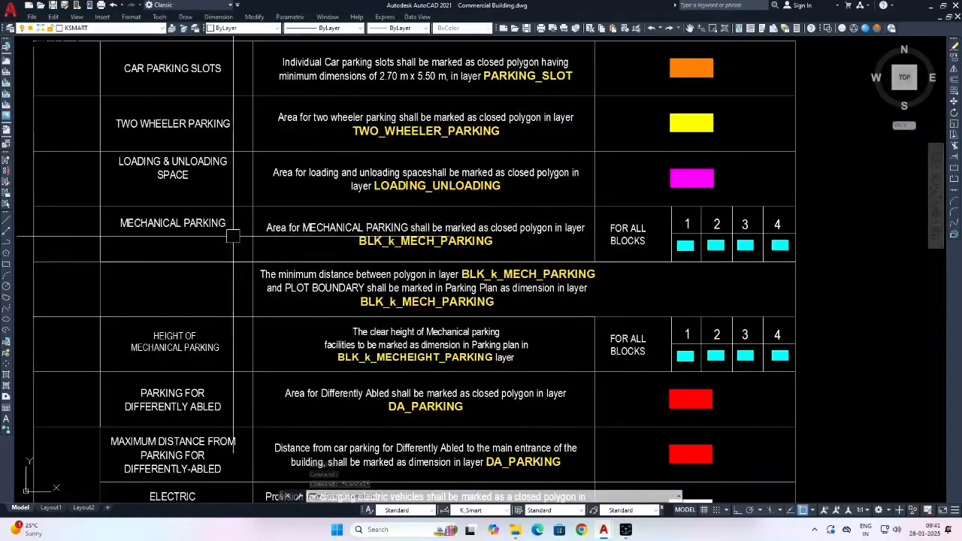
scroll(233, 236, "down", 3)
scroll(304, 248, "up", 3)
mouse_move(305, 288)
middle_mouse_down()
mouse_move(305, 233)
mouse_move(274, 184)
mouse_move(279, 170)
middle_mouse_up()
middle_click_drag(269, 237, 232, 235)
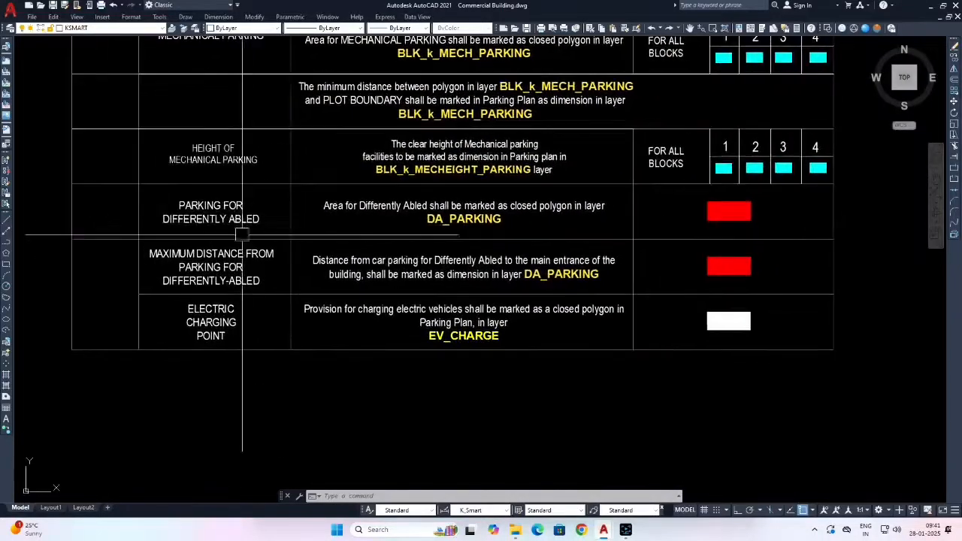
Match the DA_PARKING swatch's properties onto the polyline of the upper slot for differently-able persons.
type("ma")
key("Return")
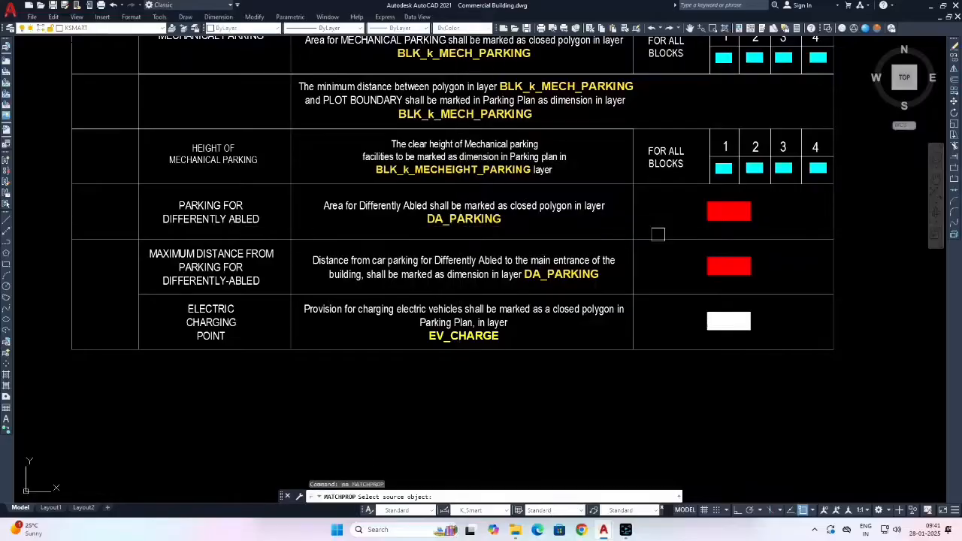
left_click(726, 210)
scroll(714, 207, "down", 7)
scroll(529, 346, "up", 10)
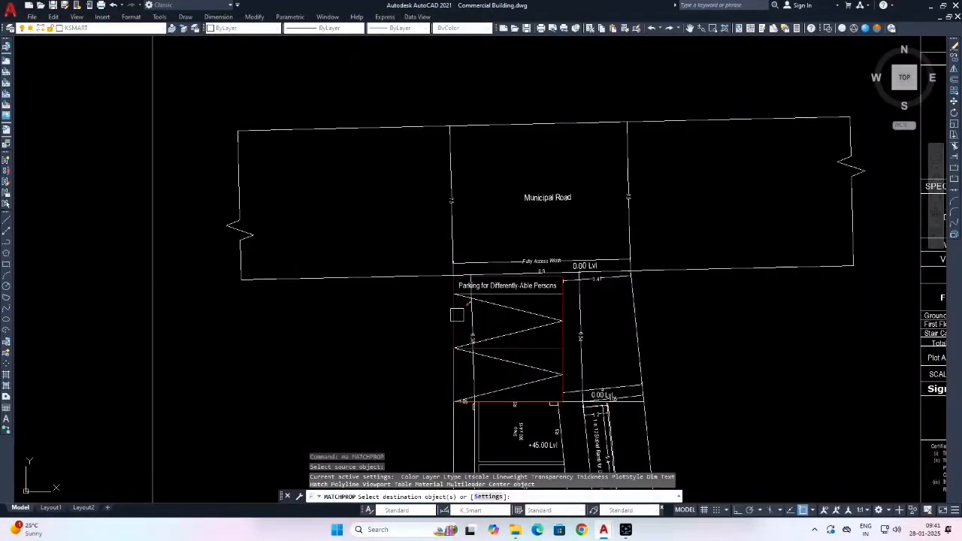
scroll(456, 314, "down", 6)
scroll(451, 332, "up", 7)
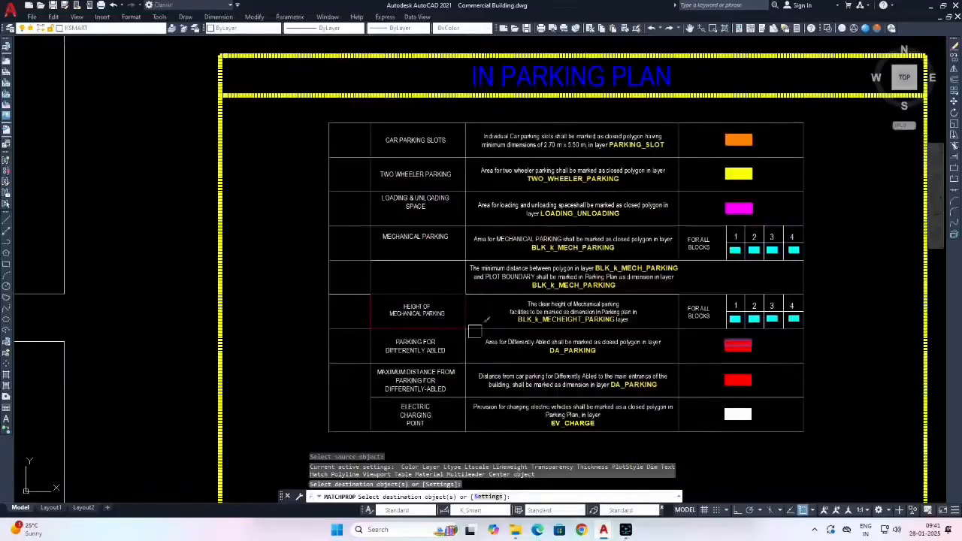
scroll(474, 331, "up", 5)
key("Escape")
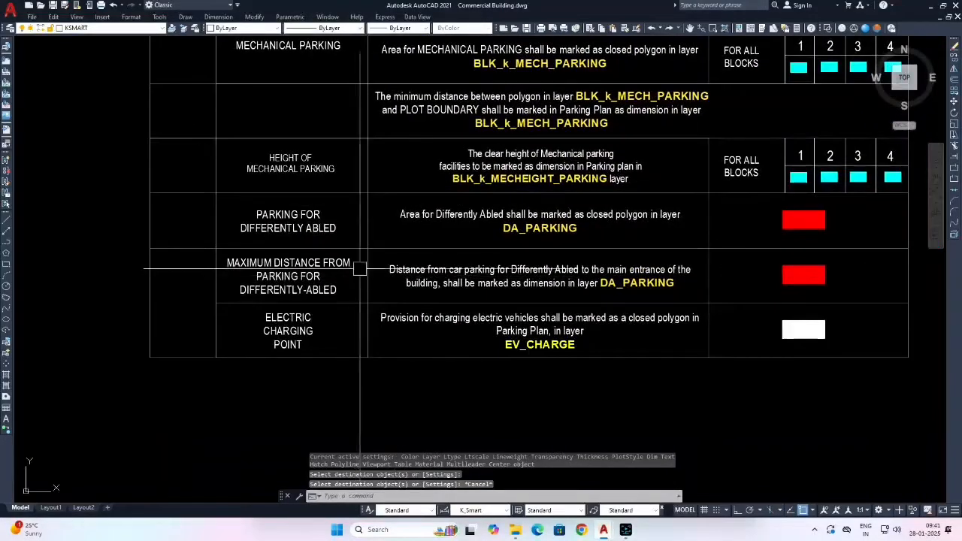
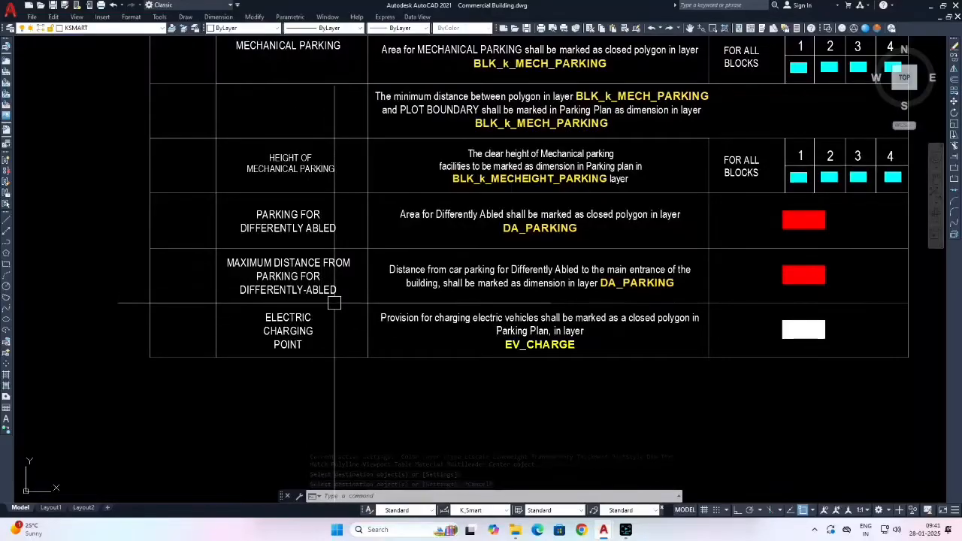
Add an aligned dimension from the differently-abled slot's lower corner, on the access side, to the start of the sloped ramp.
scroll(333, 300, "down", 7)
scroll(350, 318, "up", 5)
scroll(338, 318, "up", 8)
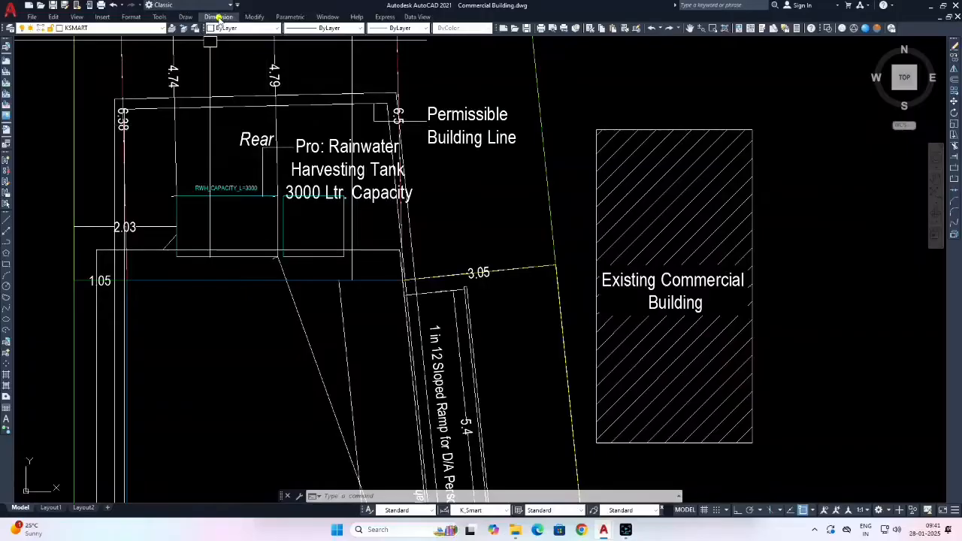
left_click(217, 16)
left_click(238, 54)
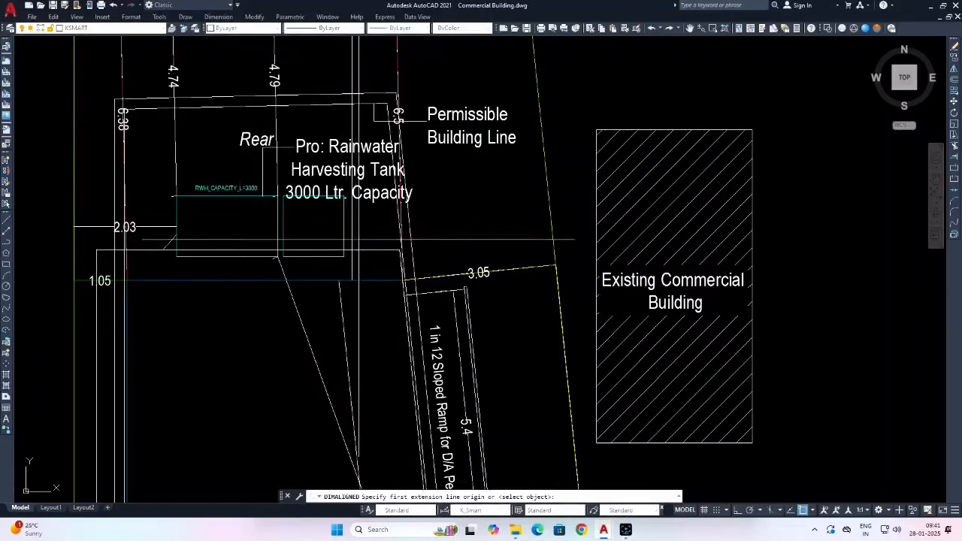
scroll(358, 240, "down", 6)
scroll(360, 246, "up", 5)
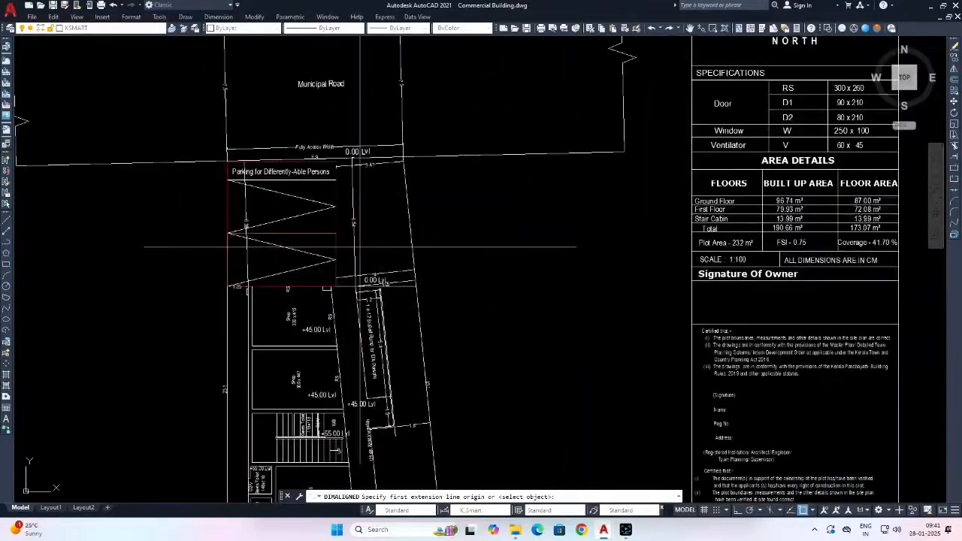
scroll(359, 247, "up", 2)
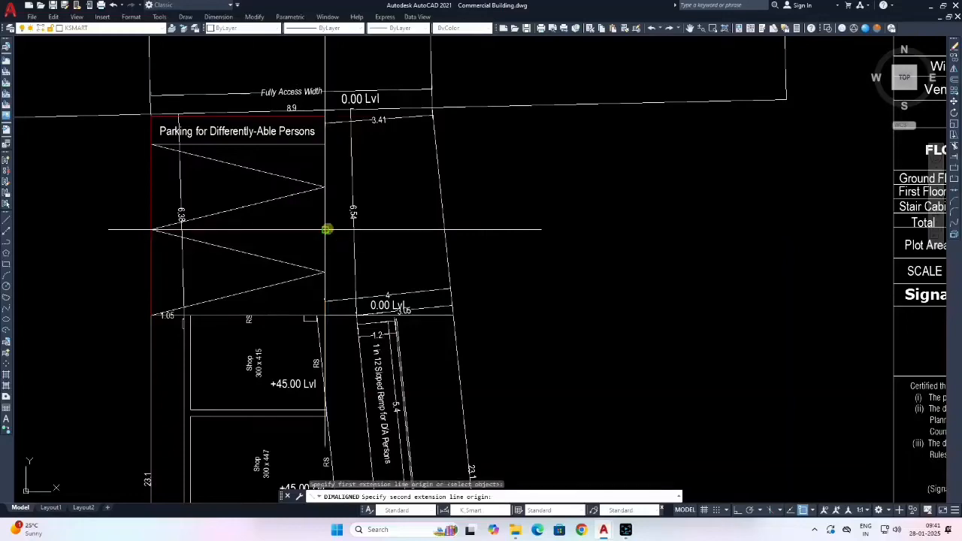
scroll(330, 221, "up", 3)
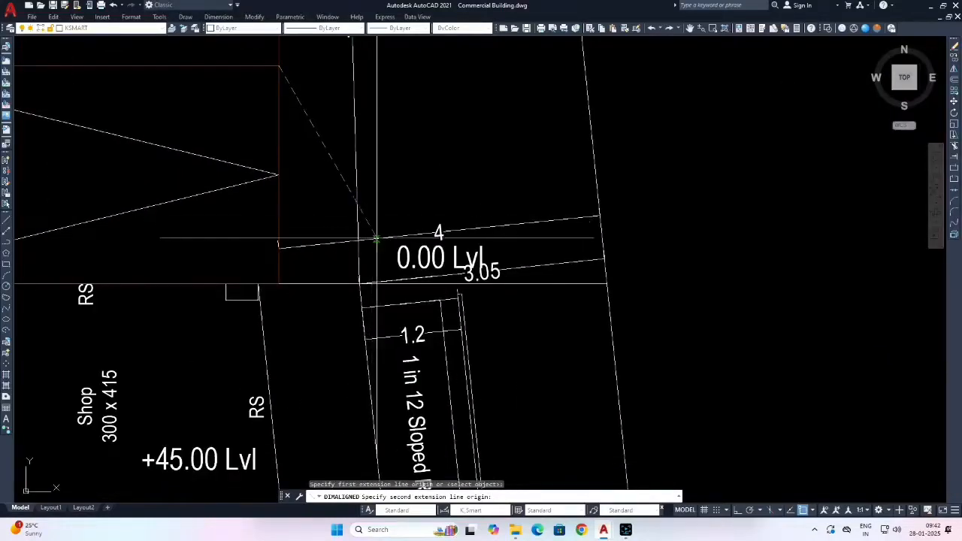
left_click(400, 304)
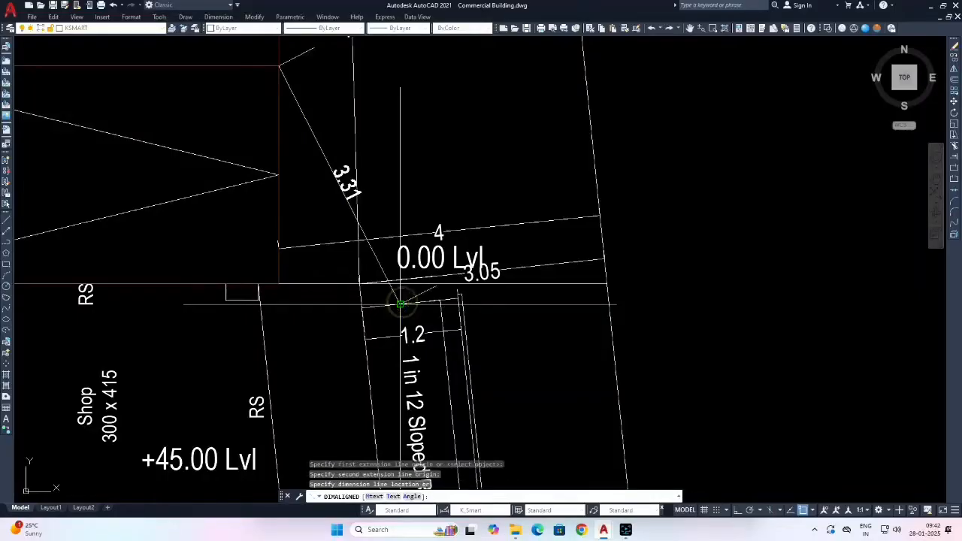
left_click(400, 304)
key("Escape")
scroll(409, 225, "down", 4)
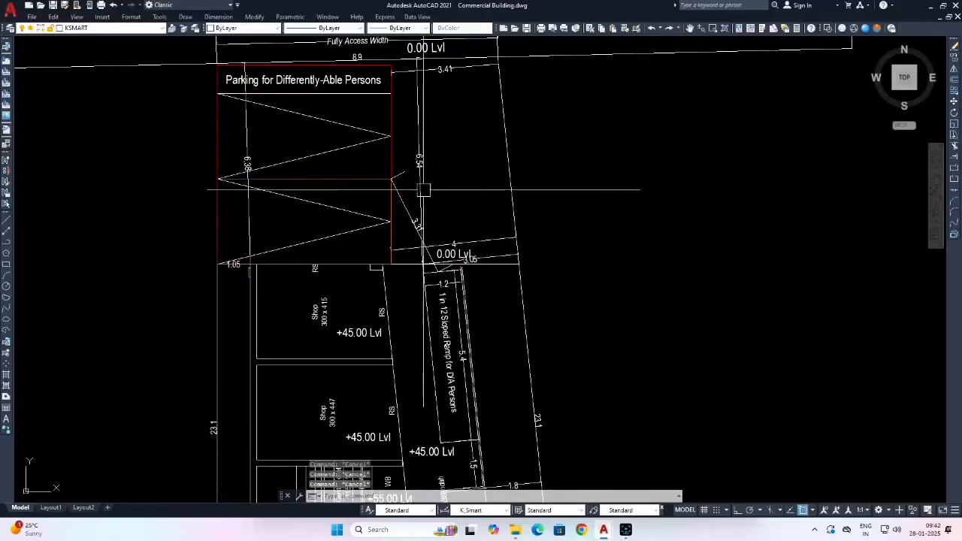
Match the maximum-distance row's DA_PARKING swatch onto the aligned dimension between the differently-abled slot and the ramp.
scroll(425, 221, "down", 8)
scroll(685, 155, "down", 4)
mouse_move(834, 135)
middle_mouse_down()
mouse_move(687, 215)
mouse_move(642, 256)
middle_mouse_up()
scroll(616, 194, "up", 4)
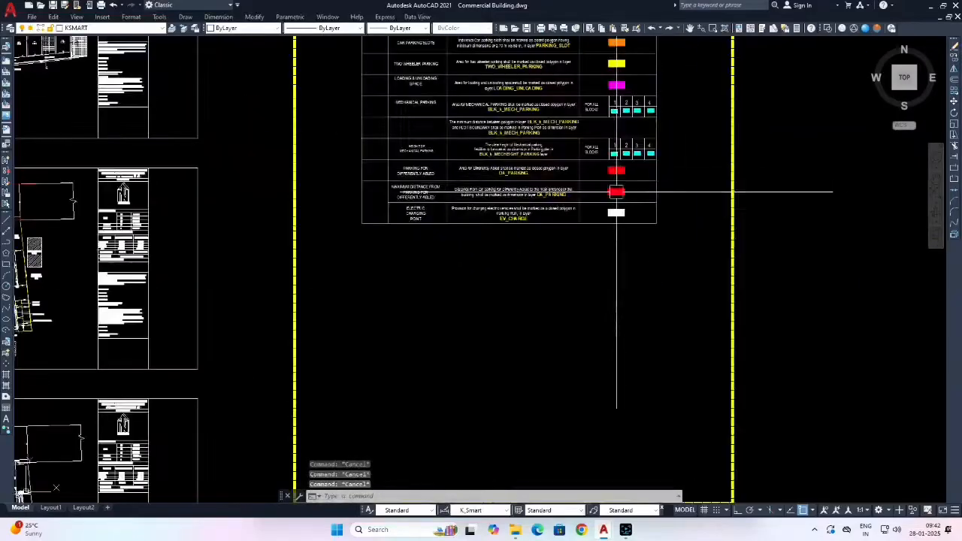
type("ma")
key("Return")
scroll(496, 206, "up", 4)
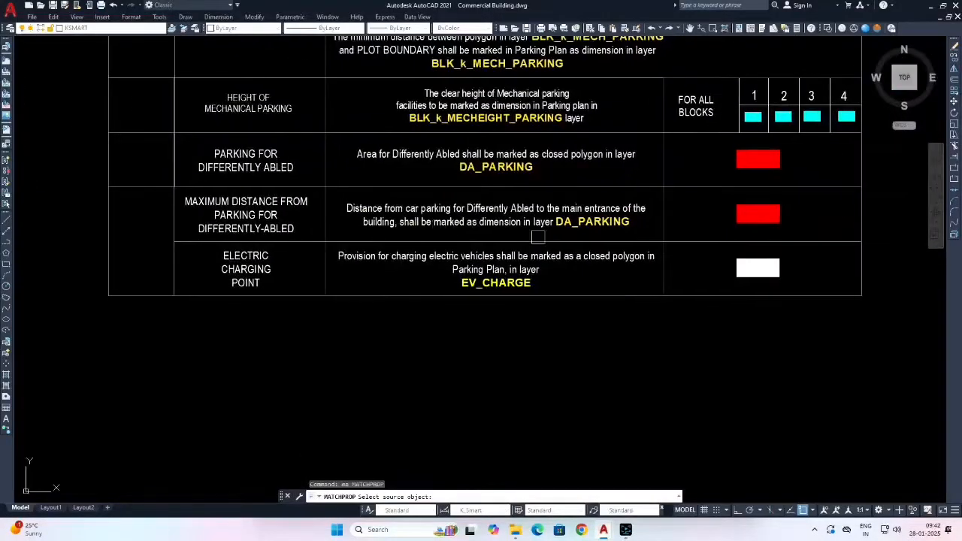
left_click(754, 215)
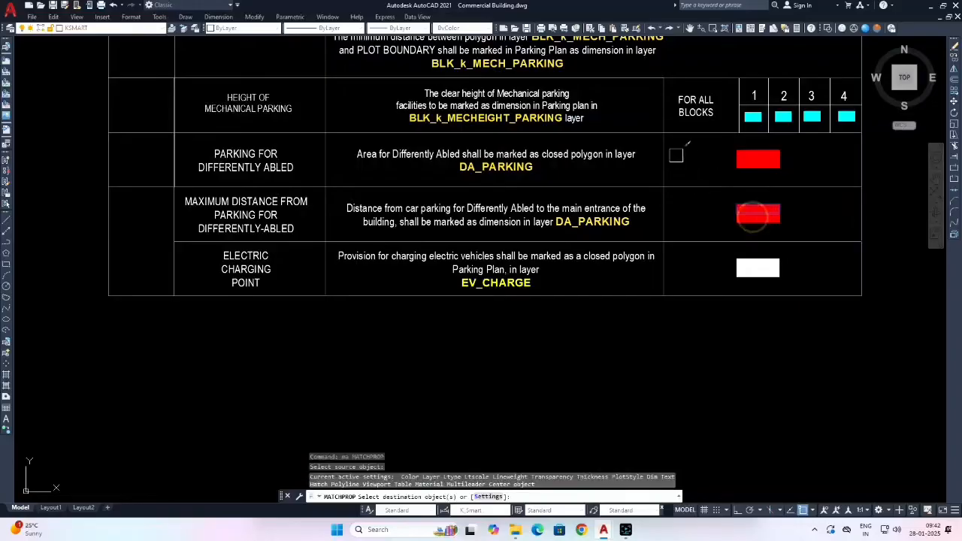
scroll(676, 155, "down", 10)
scroll(559, 194, "up", 9)
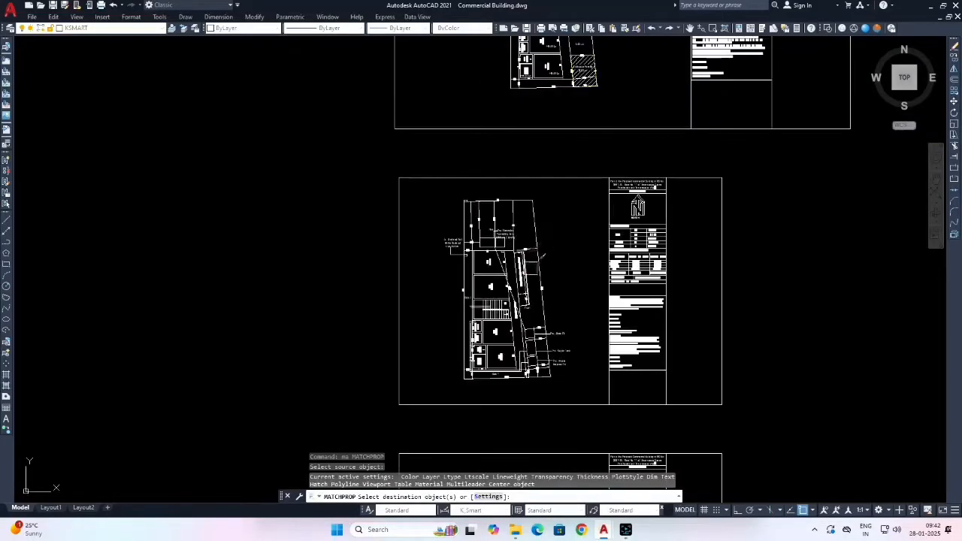
middle_click_drag(560, 179, 486, 332)
middle_click_drag(494, 163, 466, 253)
scroll(463, 190, "up", 6)
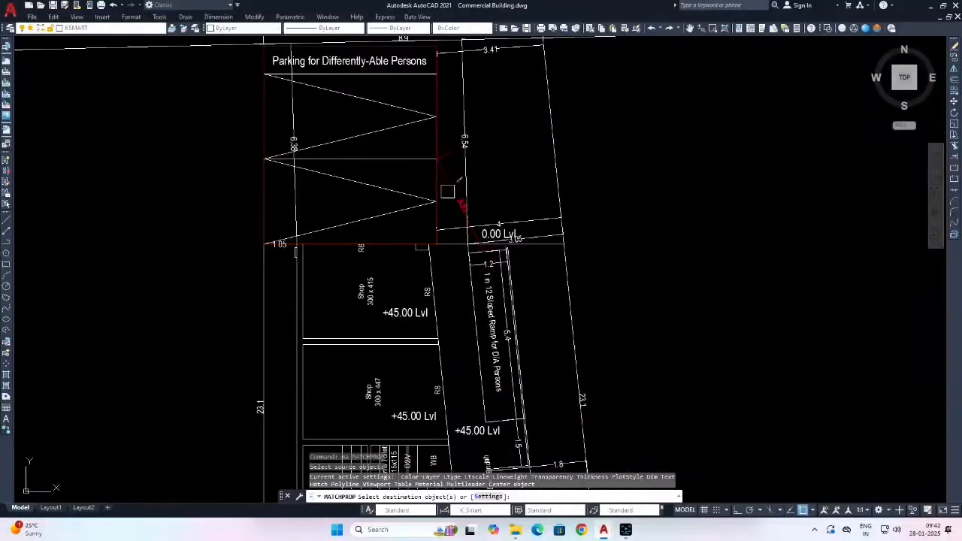
left_click(448, 189)
key("Escape")
key("Escape")
key("Escape")
Match the EV_CHARGE swatch's properties onto the small charging-point rectangle on the shop's outer wall below the differently-abled slots, and save the drawing.
scroll(299, 255, "up", 6)
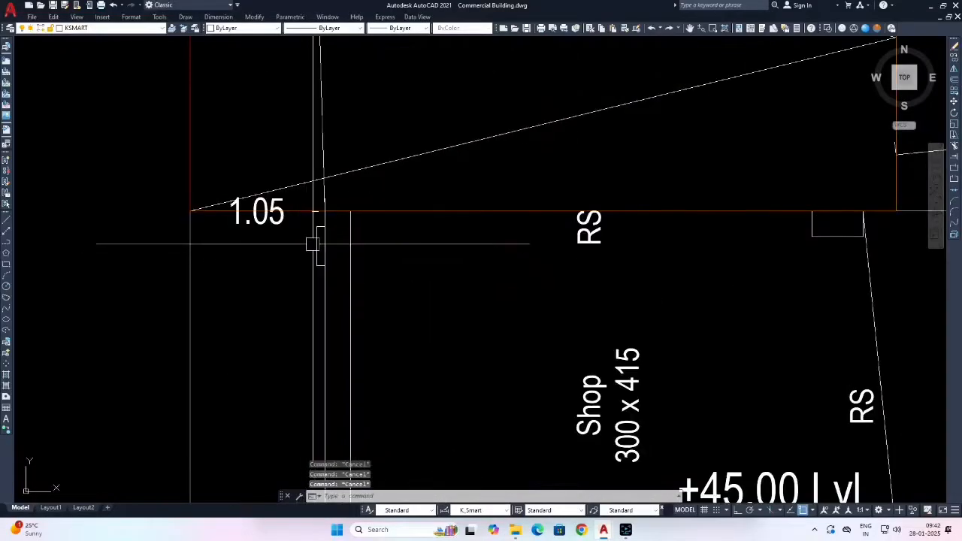
key("Escape")
scroll(323, 263, "up", 4)
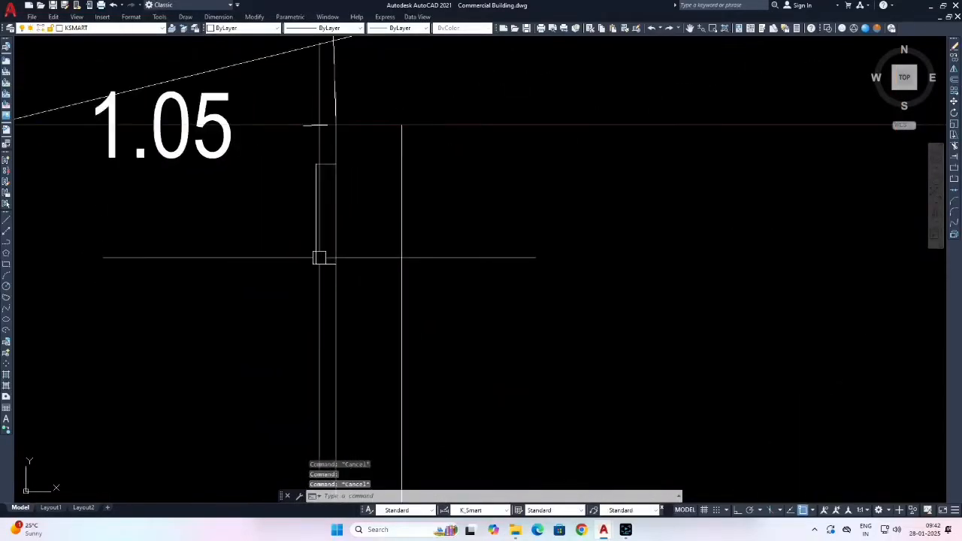
scroll(338, 261, "down", 4)
middle_click_drag(401, 254, 421, 275)
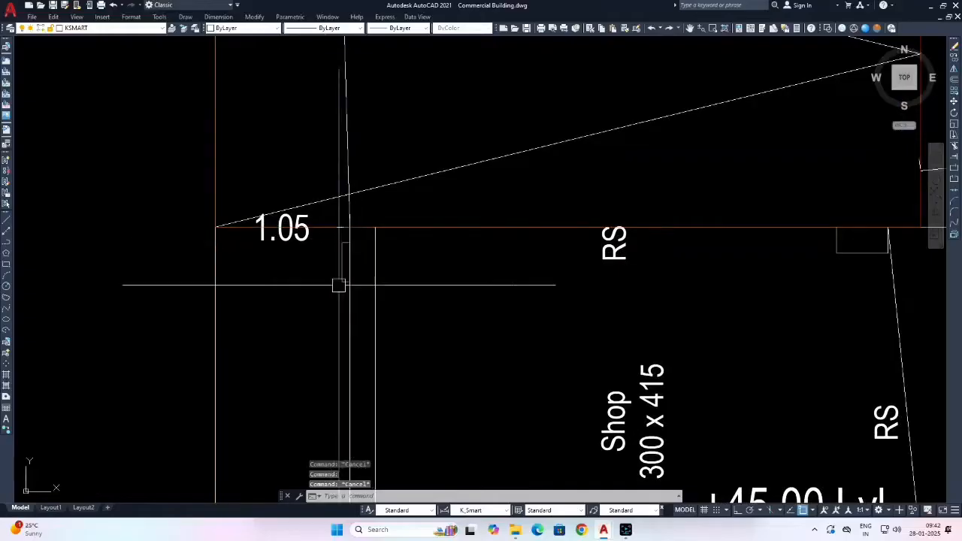
scroll(338, 285, "down", 10)
scroll(482, 243, "up", 2)
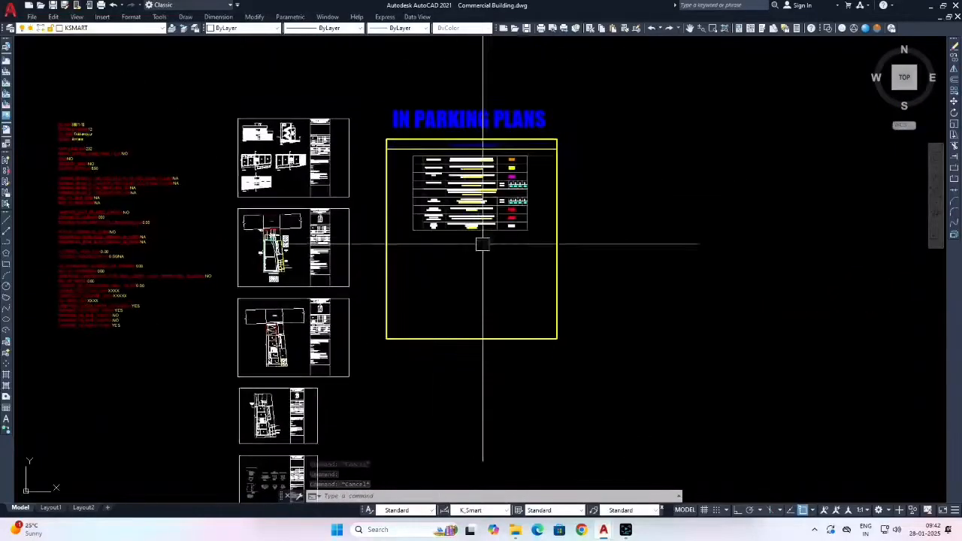
scroll(482, 243, "up", 8)
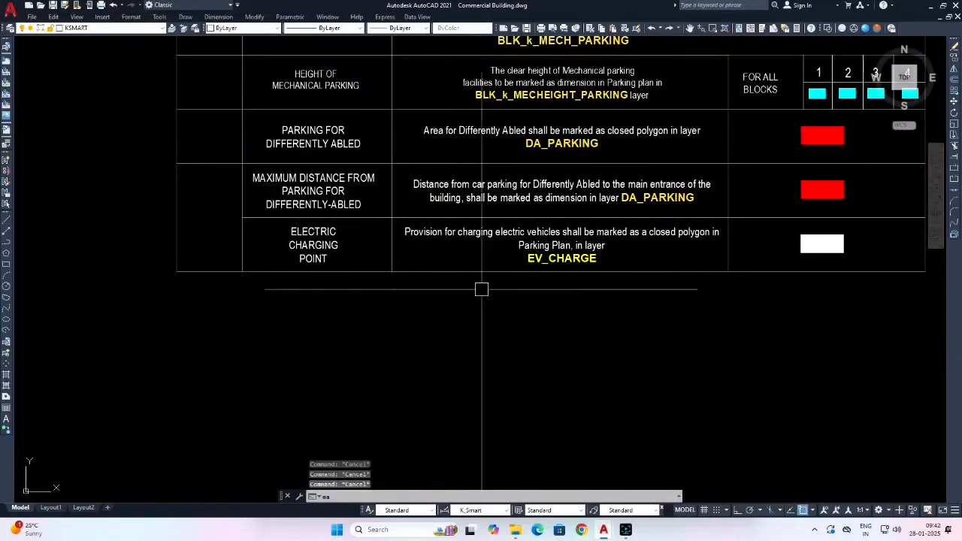
key("Return")
left_click(802, 248)
scroll(751, 256, "down", 6)
scroll(559, 276, "up", 3)
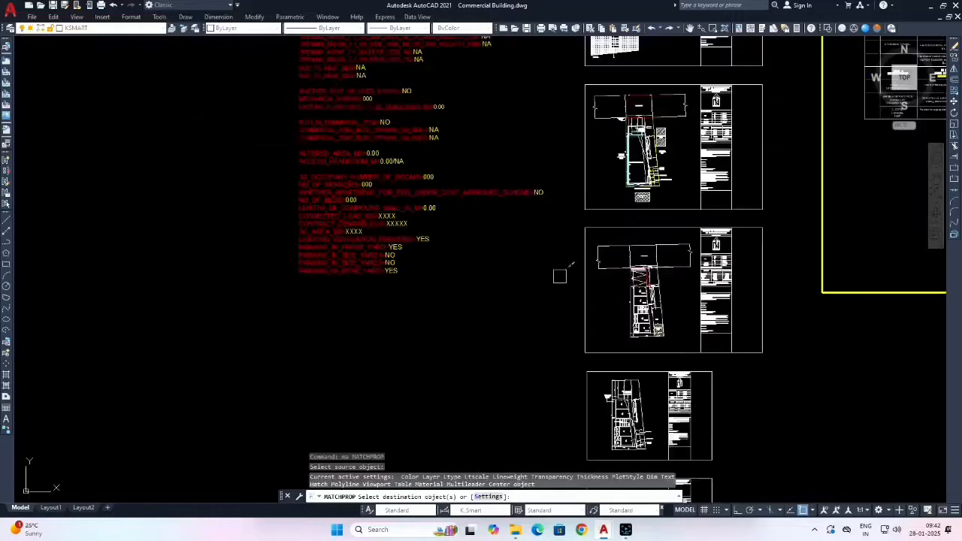
scroll(616, 274, "up", 10)
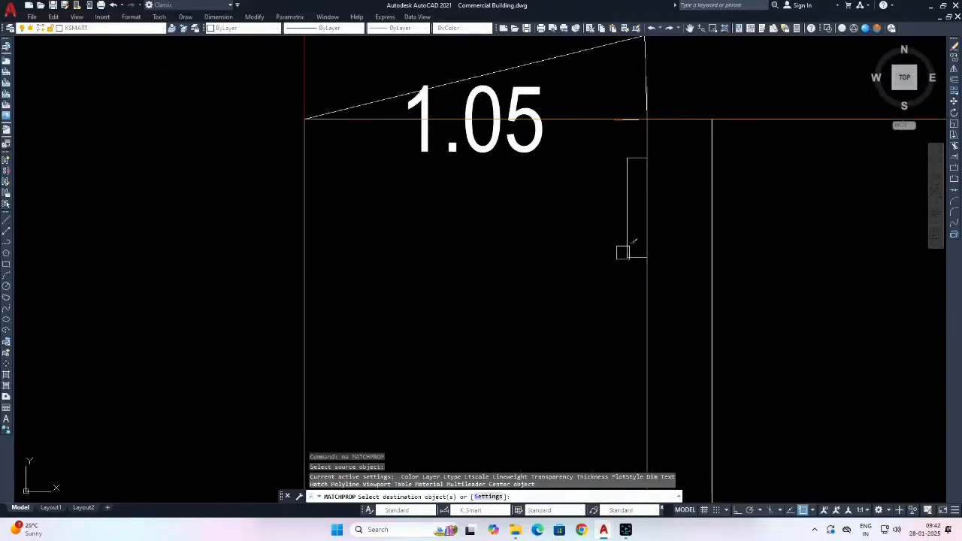
left_click(623, 253)
key("Escape")
key("Escape")
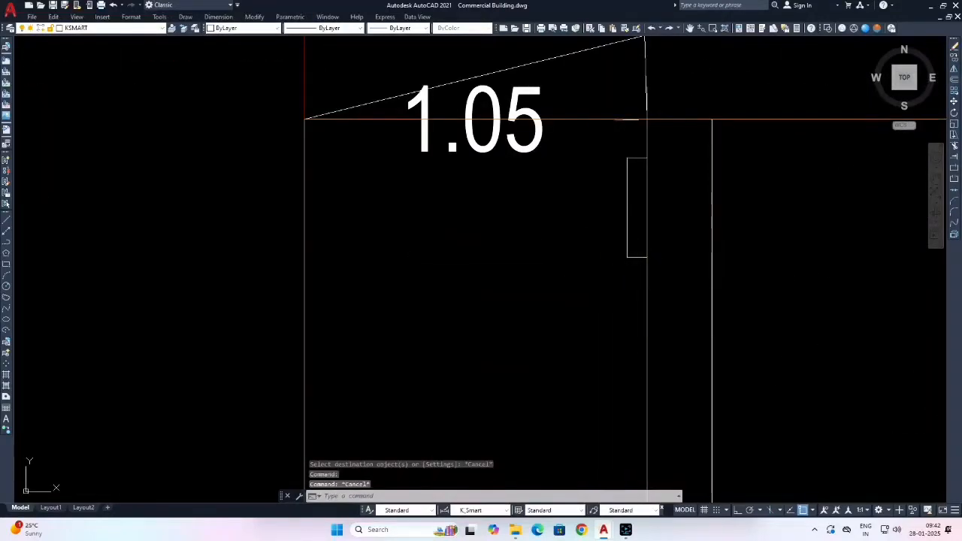
key("ctrl+s")
Erase the completed IN PARKING PLANS layer table with its heading and frame, and save the drawing.
scroll(504, 251, "down", 10)
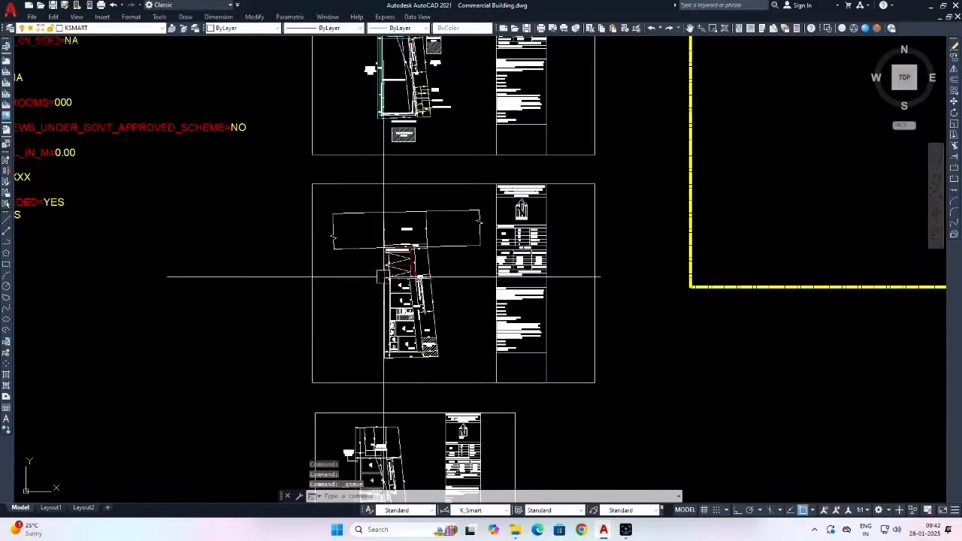
scroll(503, 251, "up", 8)
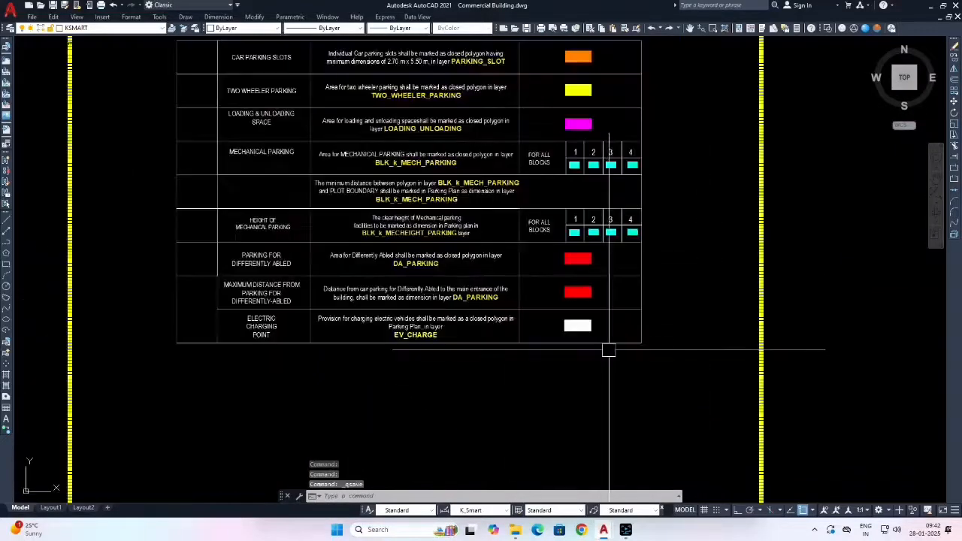
scroll(607, 351, "down", 6)
left_click(423, 195)
scroll(494, 290, "down", 3)
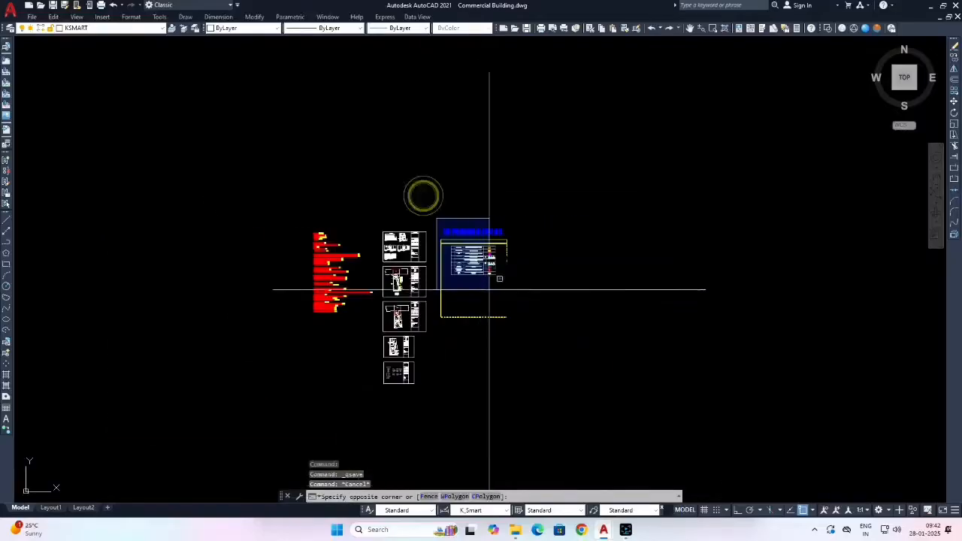
left_click(546, 360)
type("e")
key("Return")
key("Escape")
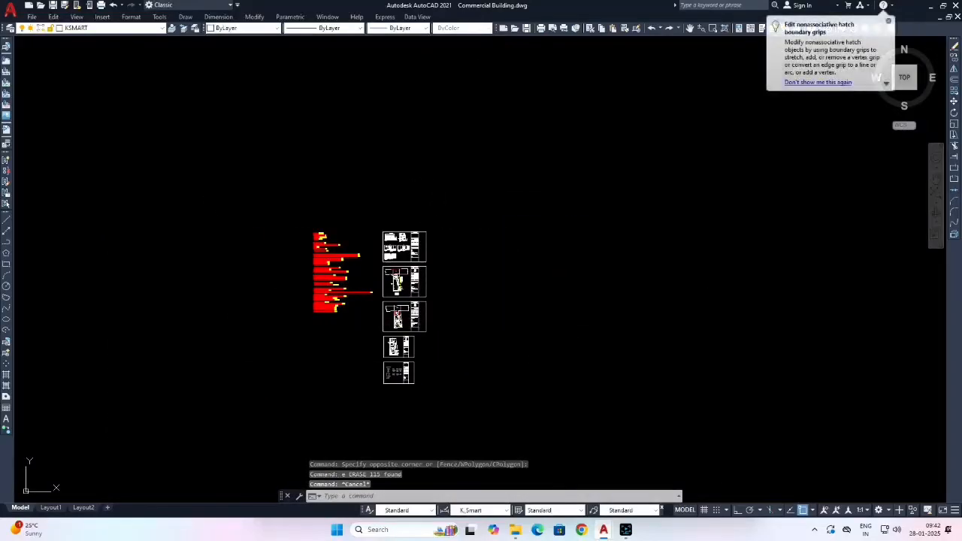
key("ctrl+s")
Move the remaining floor plans (06) and sections (07) layer tables close beside the plan sheets, and save the drawing.
scroll(441, 308, "down", 3)
middle_click_drag(620, 279, 564, 281)
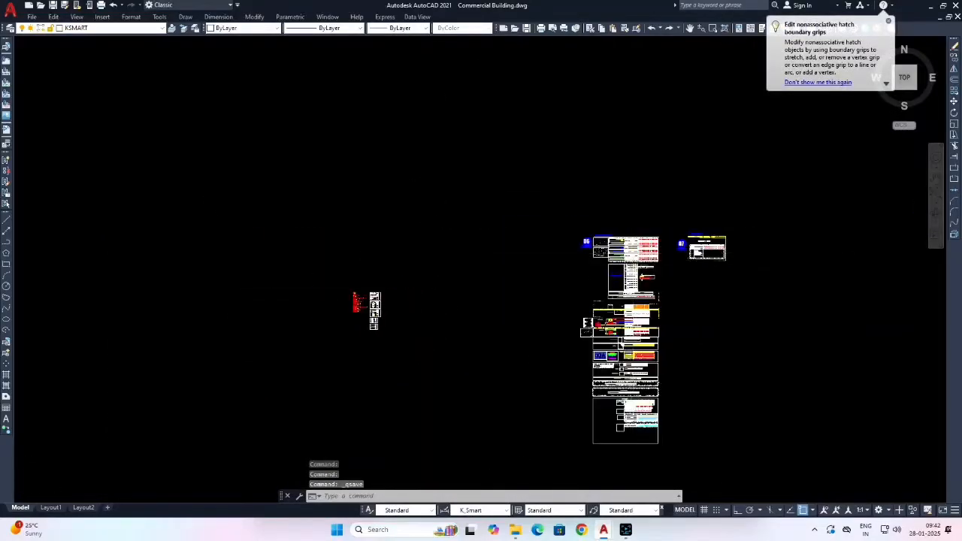
scroll(634, 249, "up", 2)
middle_click_drag(670, 285, 583, 231)
scroll(496, 239, "up", 2)
key("Escape")
scroll(548, 264, "down", 3)
scroll(502, 157, "up", 2)
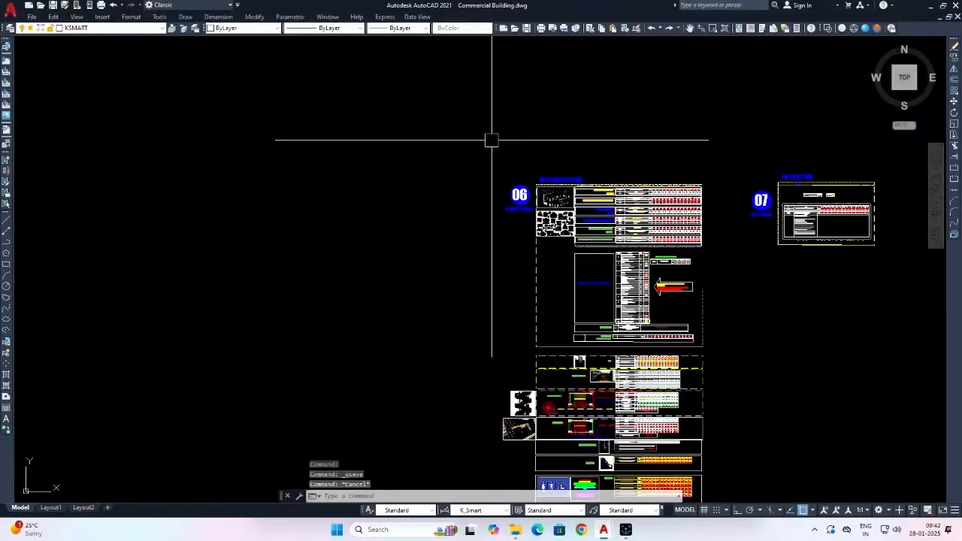
scroll(457, 96, "down", 3)
left_click(456, 97)
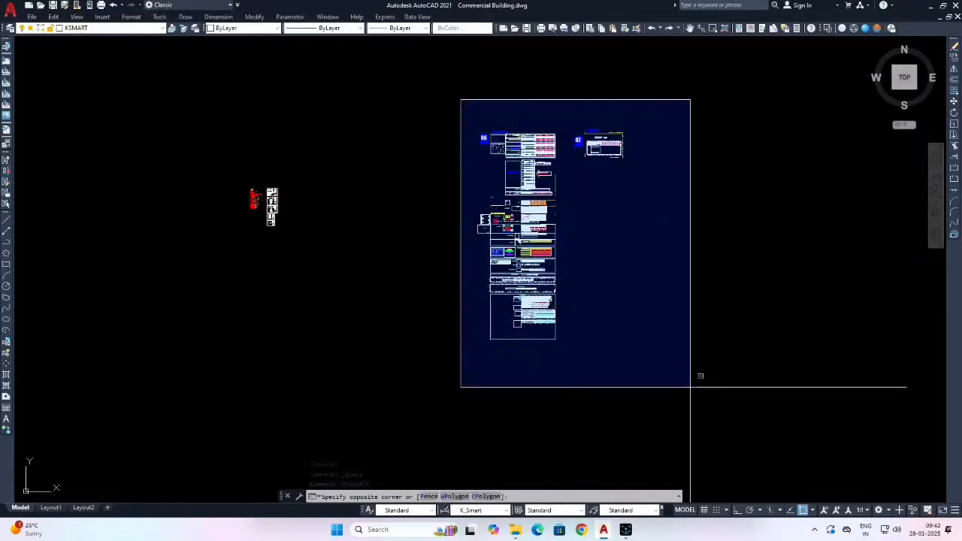
left_click(681, 382)
type("m")
key("Return")
left_click(746, 346)
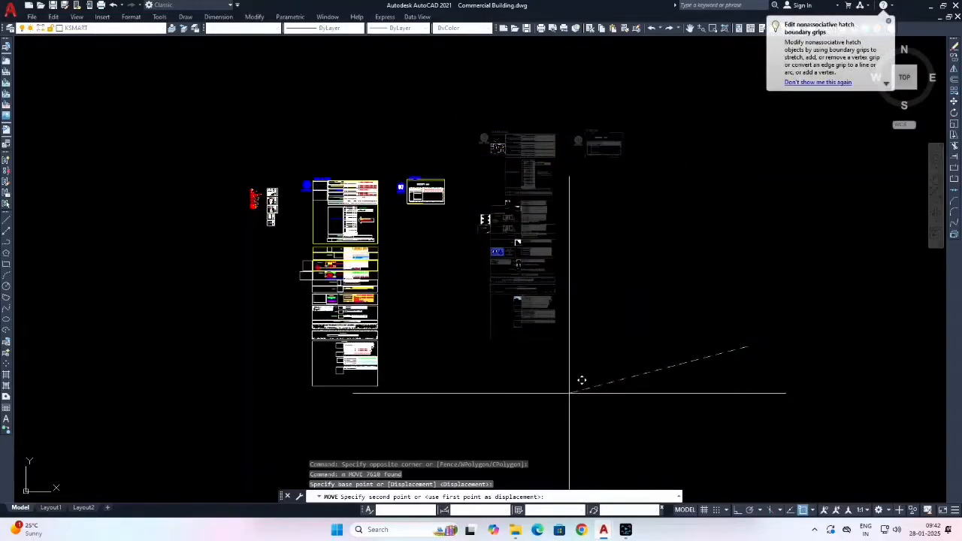
left_click(561, 396)
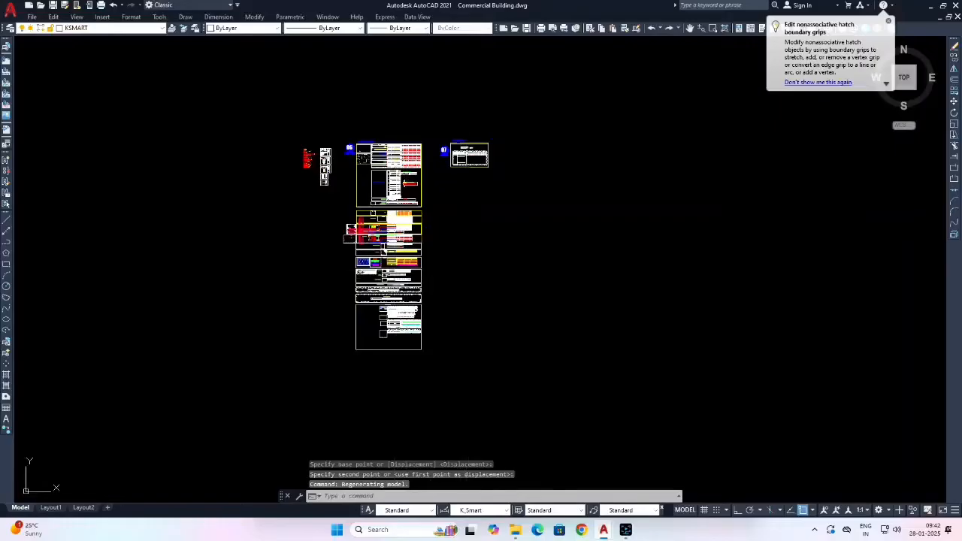
key("ctrl+s")
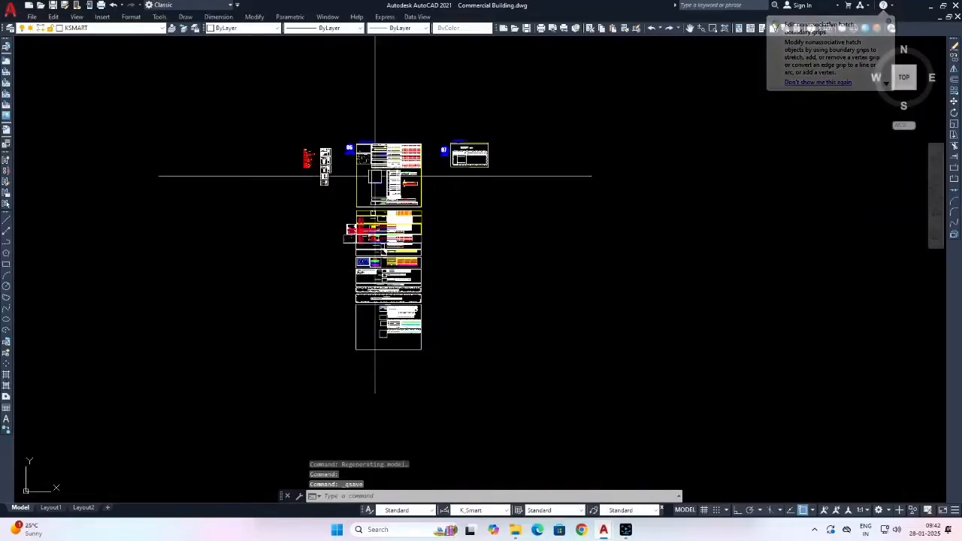
left_click(337, 99)
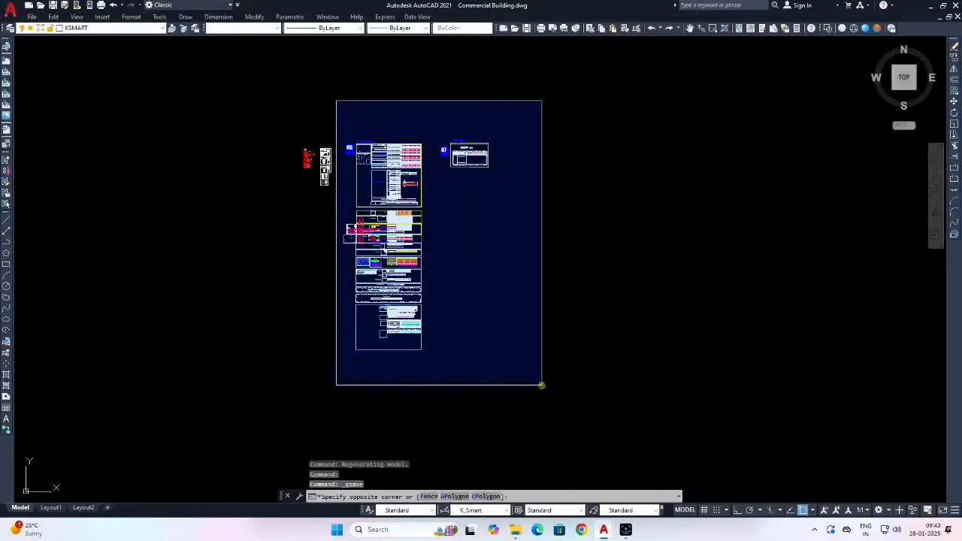
left_click(541, 386)
key("Escape")
key("Escape")
key("Escape")
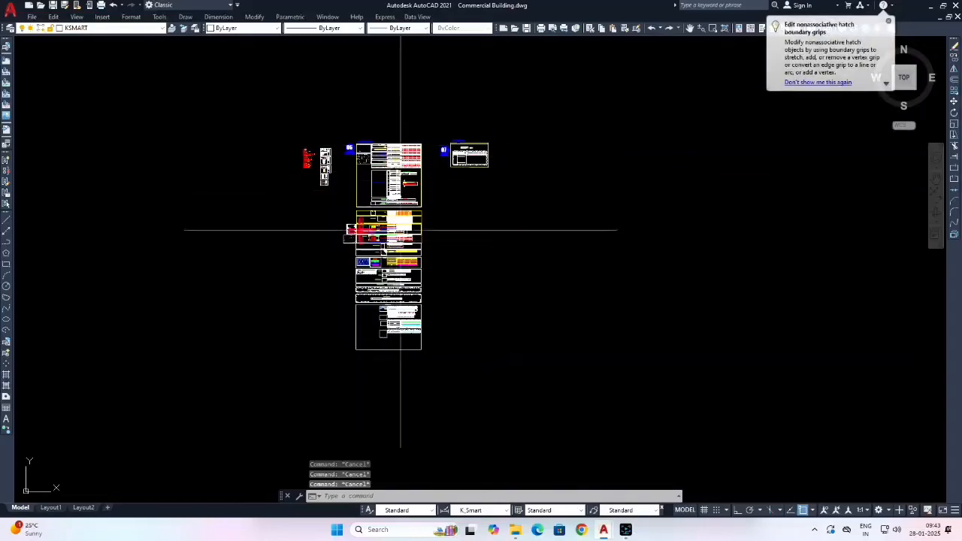
Examine the IN FLOOR PLANS layer table's rows for proposed built-up area, cut-outs and floor area deductions.
scroll(397, 199, "up", 3)
scroll(410, 177, "up", 8)
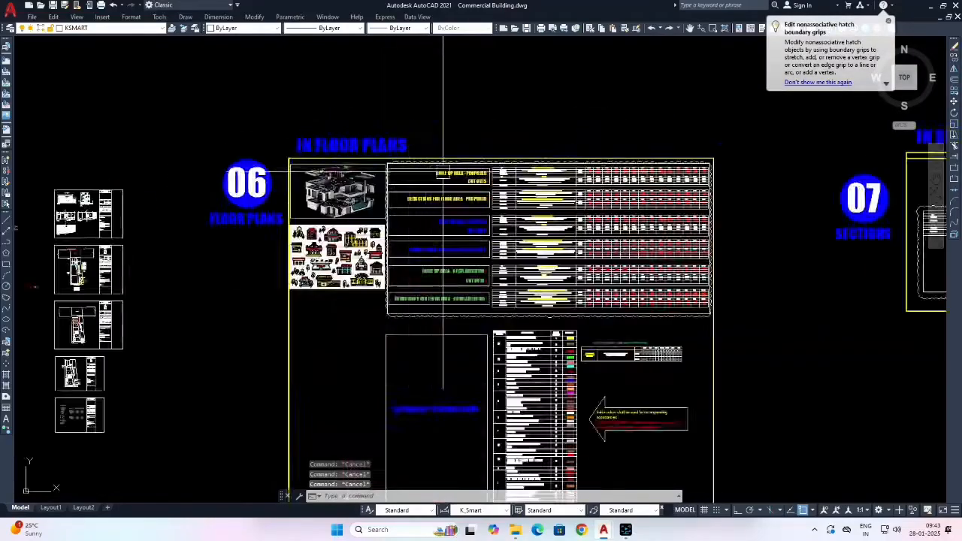
scroll(481, 219, "down", 3)
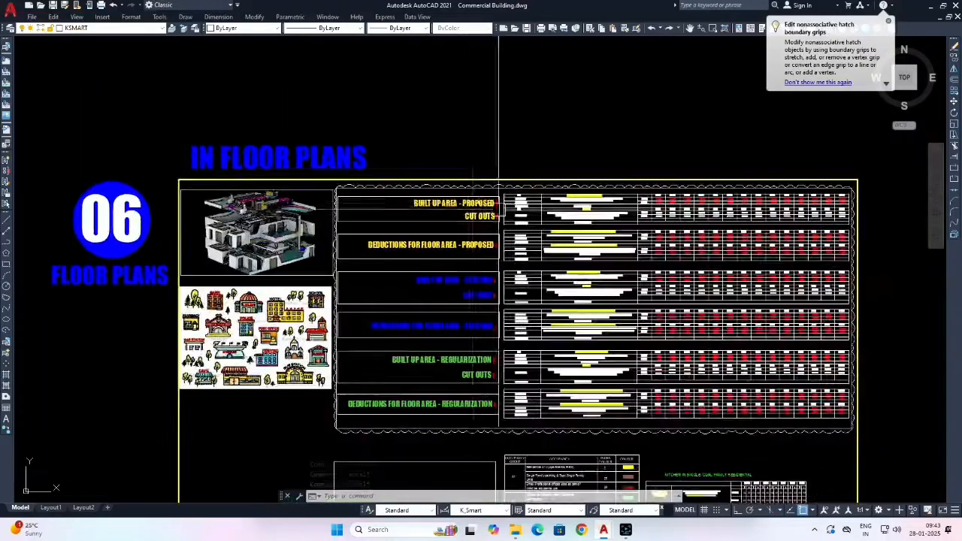
scroll(477, 218, "up", 5)
middle_click_drag(552, 218, 515, 239)
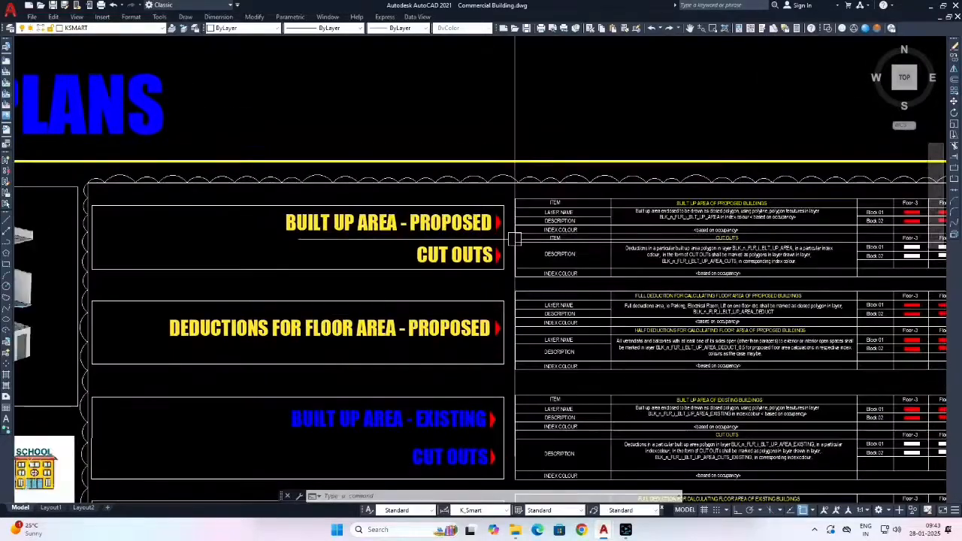
scroll(613, 235, "down", 6)
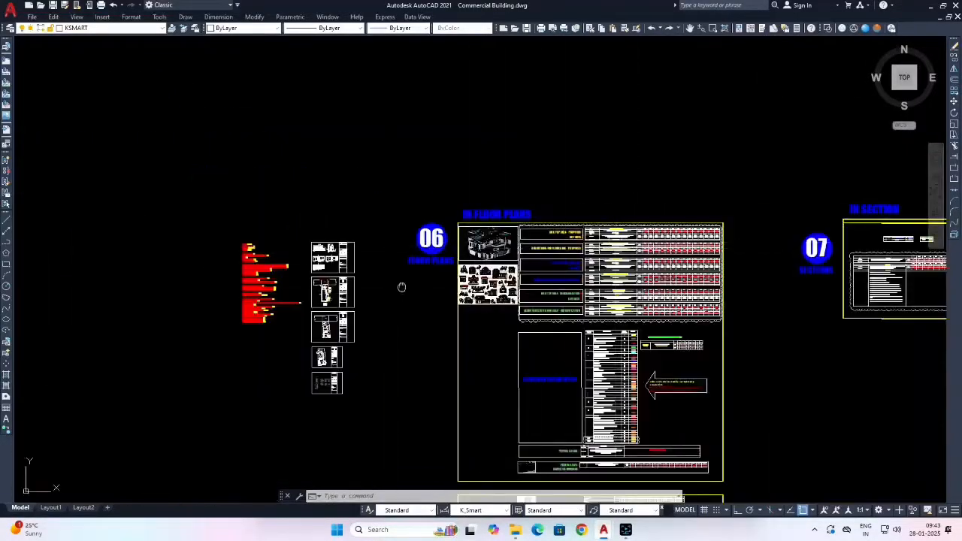
Draw a closed polyline around the ground floor plan's outer edges, including the verandah but not the sloped ramp, with Ortho on.
scroll(401, 286, "up", 6)
scroll(443, 195, "up", 7)
key("Escape")
key("Escape")
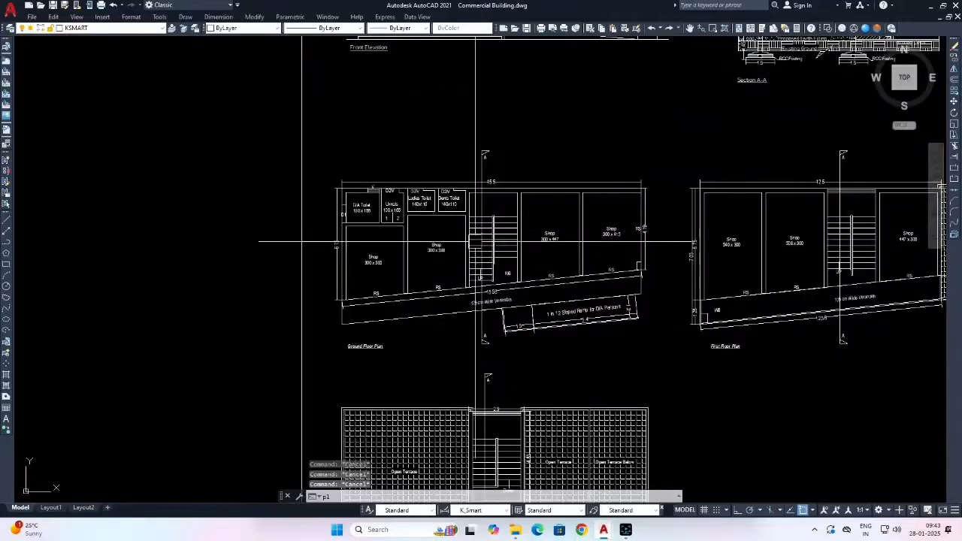
key("Return")
scroll(340, 188, "up", 10)
scroll(321, 187, "down", 9)
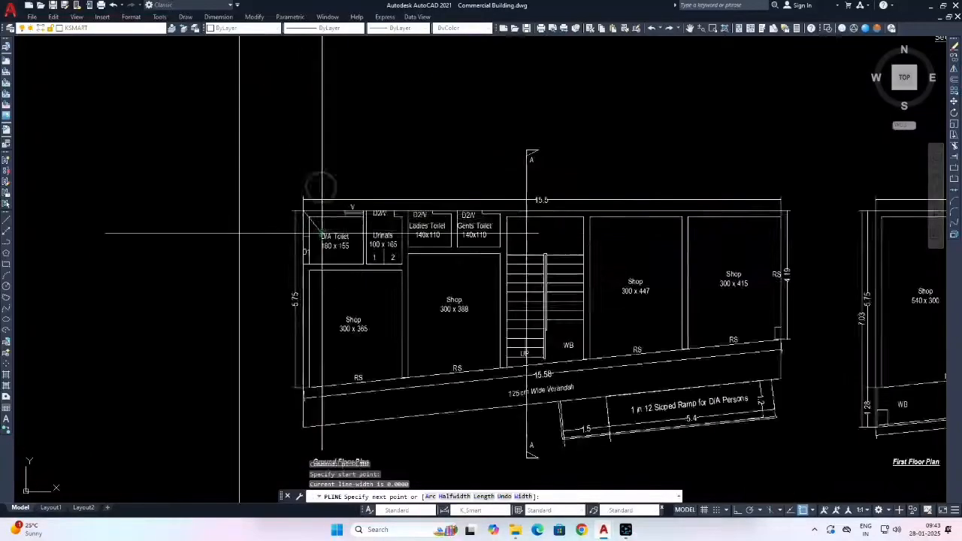
left_click(736, 510)
scroll(615, 218, "up", 10)
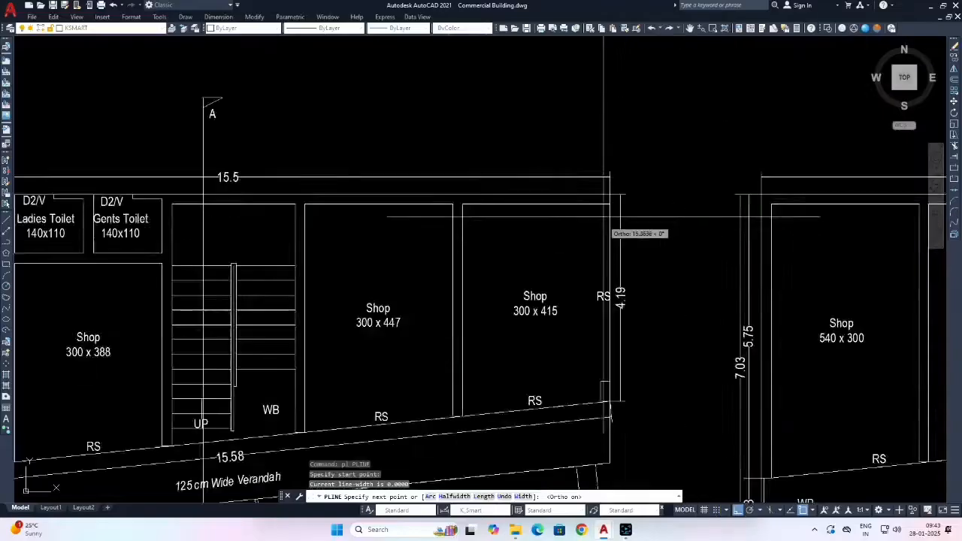
scroll(630, 186, "down", 2)
left_click(624, 183)
scroll(623, 185, "down", 5)
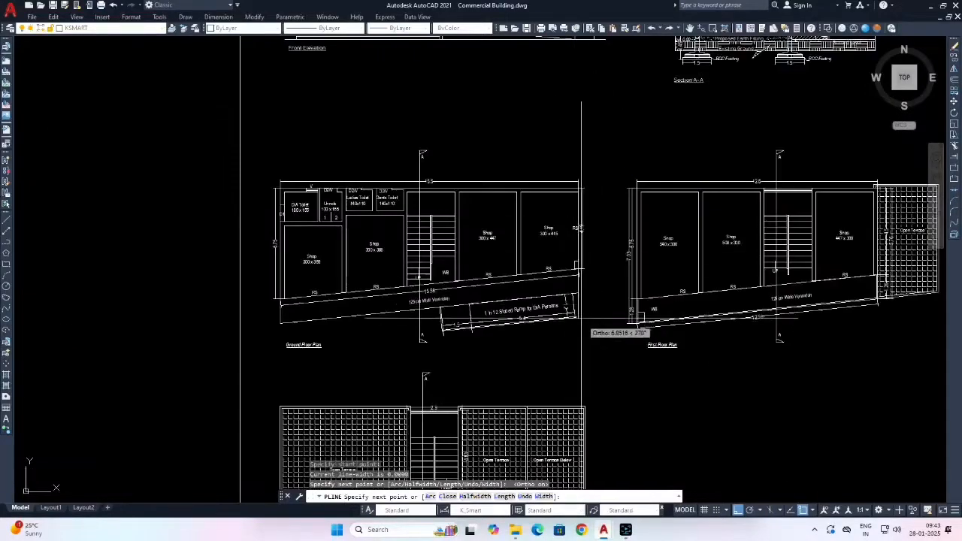
scroll(570, 291, "up", 5)
left_click(569, 319)
scroll(567, 318, "down", 6)
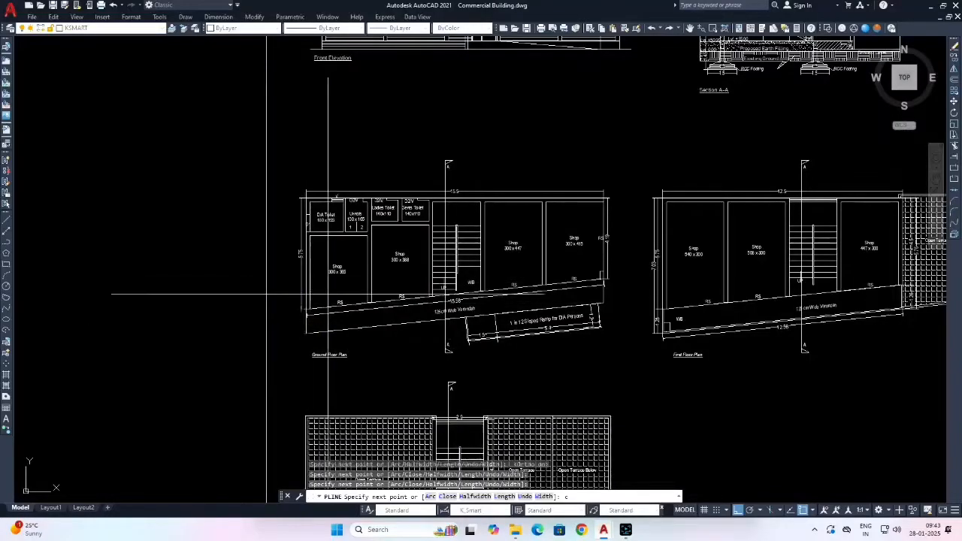
scroll(403, 300, "down", 2)
type("c")
key("Return")
Draw a closed polyline around the first floor plan's outer edges, including the verandah and leaving out the open terrace.
scroll(552, 224, "up", 8)
key("Return")
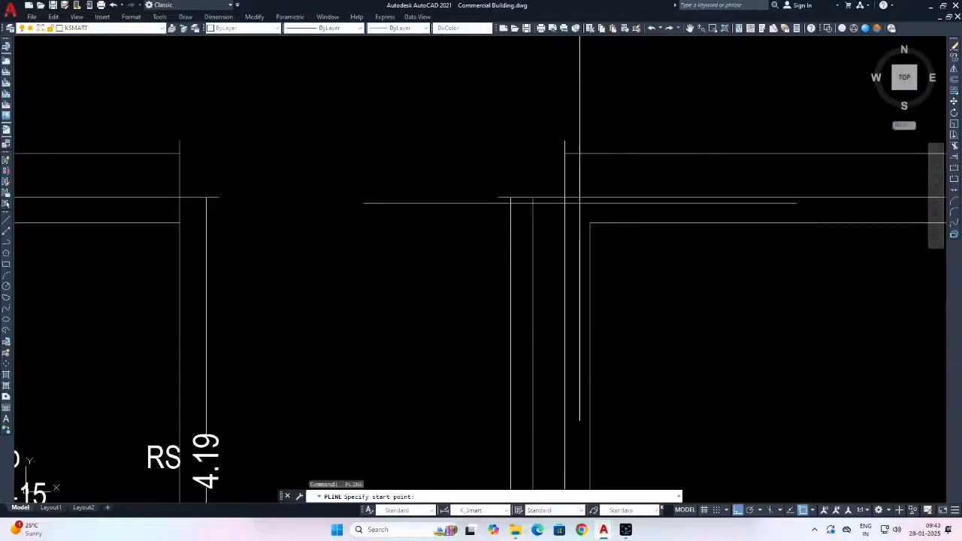
left_click(564, 198)
scroll(564, 199, "down", 6)
scroll(644, 263, "up", 7)
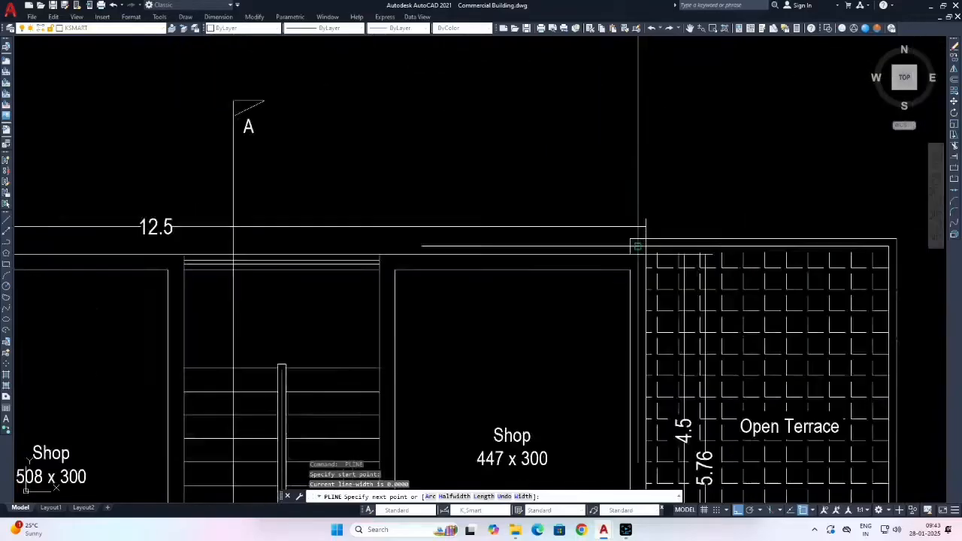
left_click(646, 268)
scroll(659, 258, "down", 5)
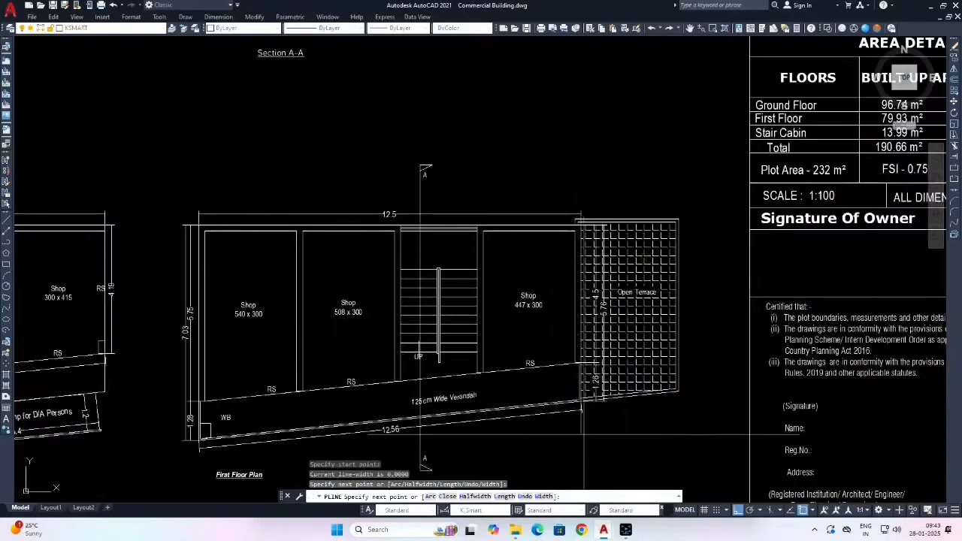
scroll(567, 380, "up", 8)
scroll(566, 354, "up", 4)
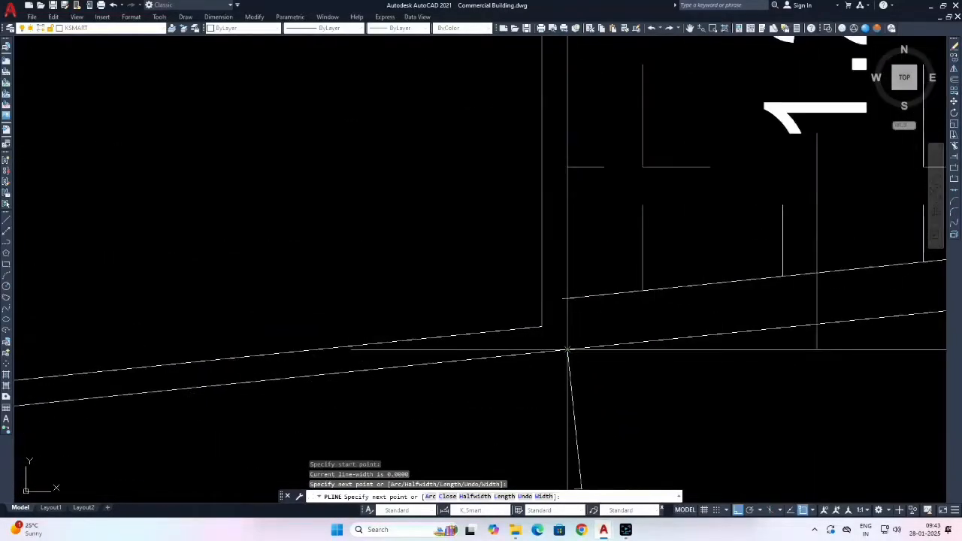
left_click(567, 350)
scroll(565, 350, "down", 5)
scroll(417, 350, "up", 6)
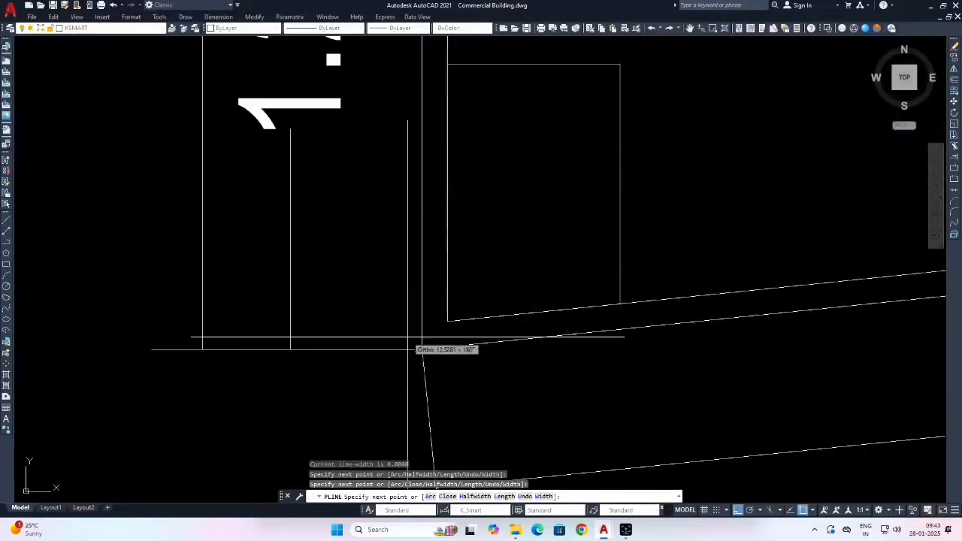
type("c")
key("Return")
scroll(425, 349, "down", 6)
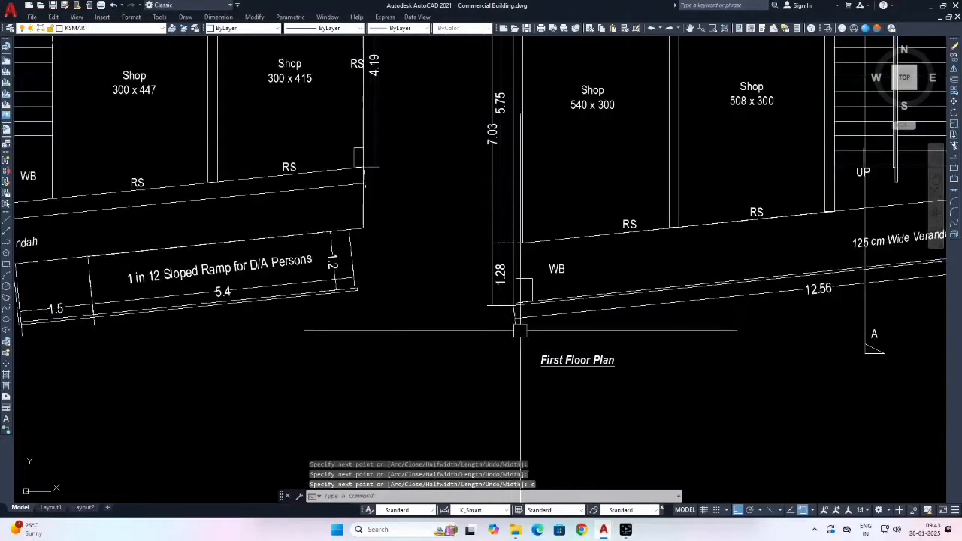
scroll(353, 327, "up", 10)
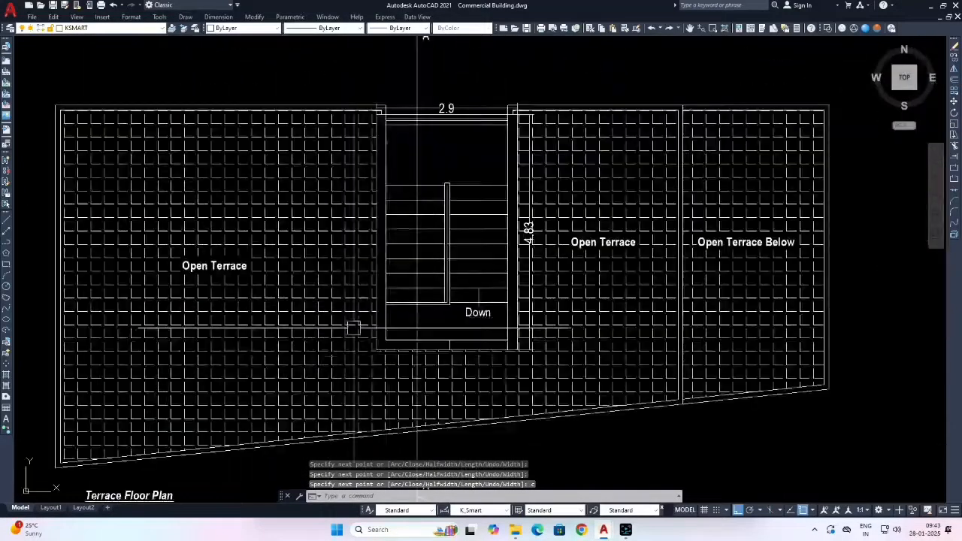
key("Return")
left_click(319, 348)
scroll(315, 346, "down", 5)
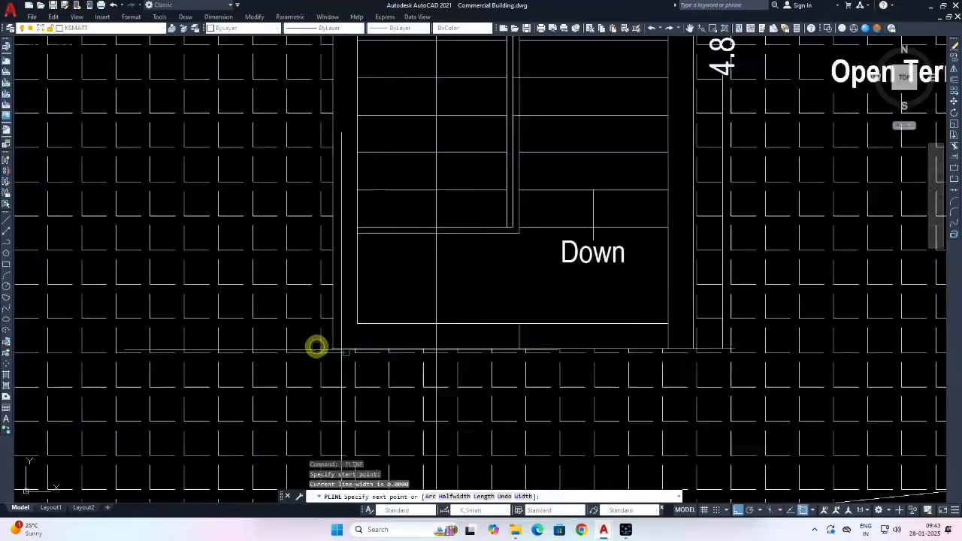
scroll(431, 229, "up", 6)
scroll(432, 230, "down", 5)
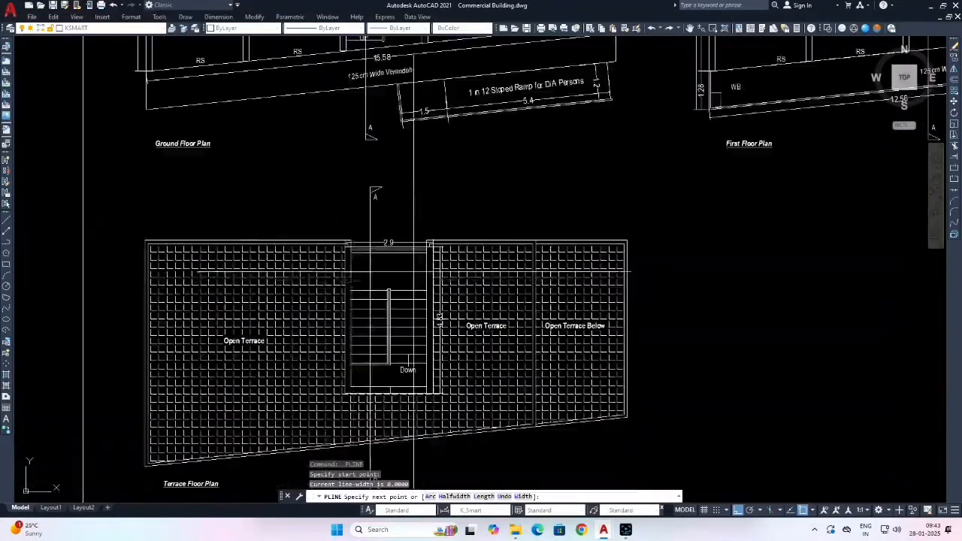
scroll(353, 248, "up", 6)
key("Escape")
key("Escape")
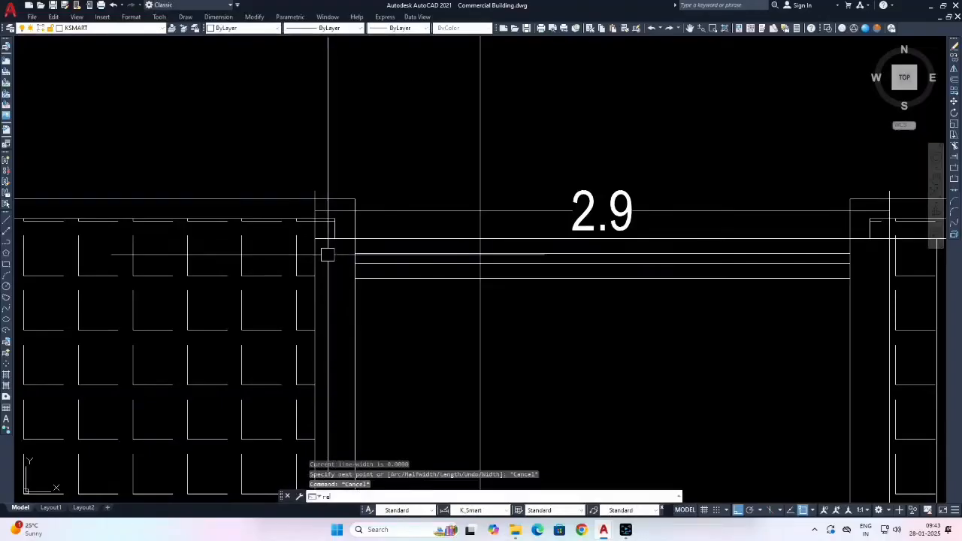
Draw a rectangle around the outer walls of the stair cabin on the terrace floor plan.
type("rec")
key("Return")
left_click(314, 239)
scroll(313, 236, "down", 5)
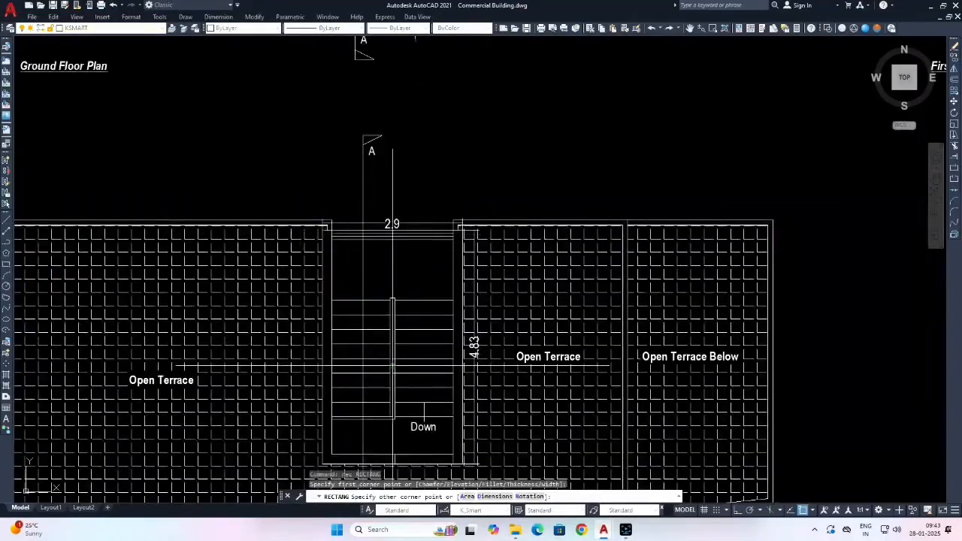
middle_click_drag(472, 343, 476, 253)
scroll(480, 376, "up", 4)
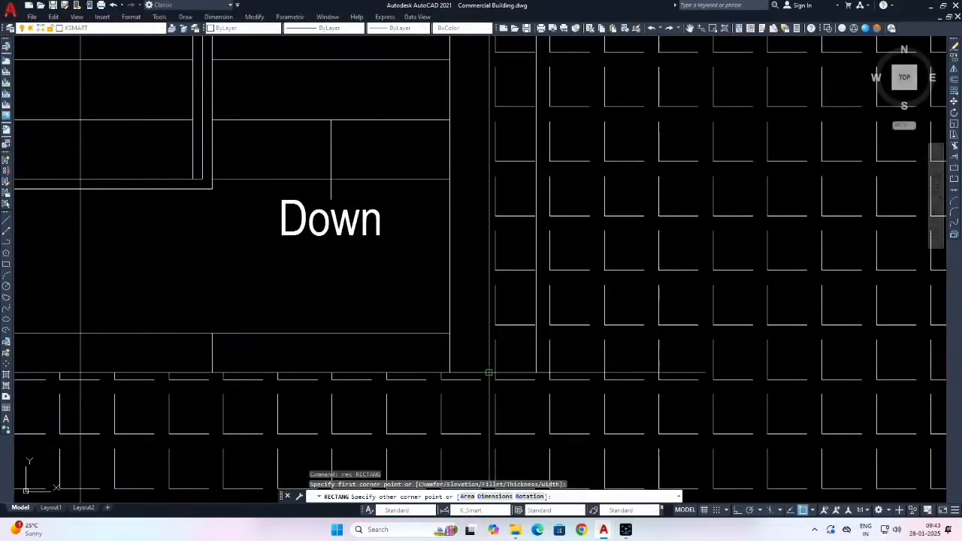
scroll(393, 349, "down", 10)
Erase the 06 FLOOR PLANS label and its circle beside the IN FLOOR PLANS layer table.
middle_click_drag(831, 292, 541, 292)
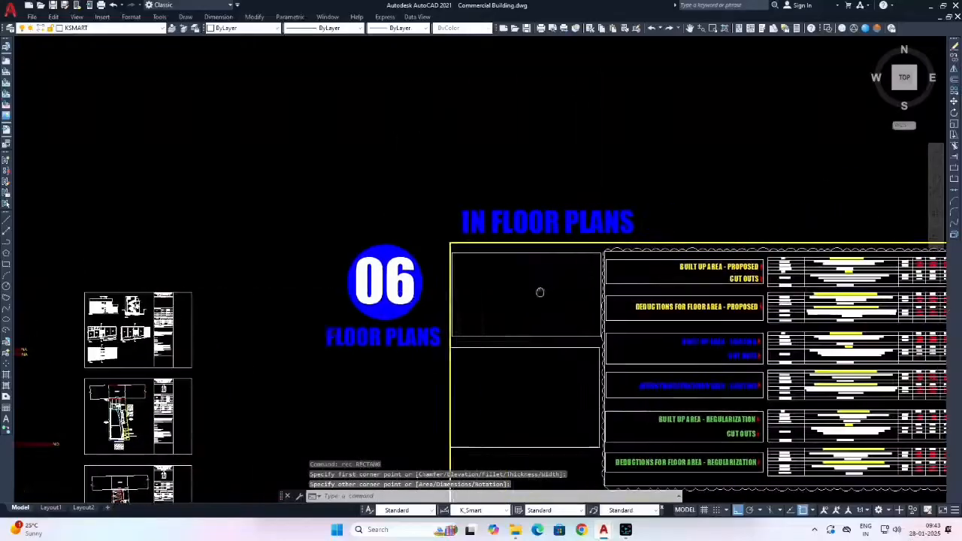
key("Escape")
left_click(405, 219)
key("Escape")
scroll(646, 259, "down", 2)
Match the ground floor plan's outline to the table's Block 01, Floor 0 proposed built-up area sample.
scroll(540, 256, "up", 8)
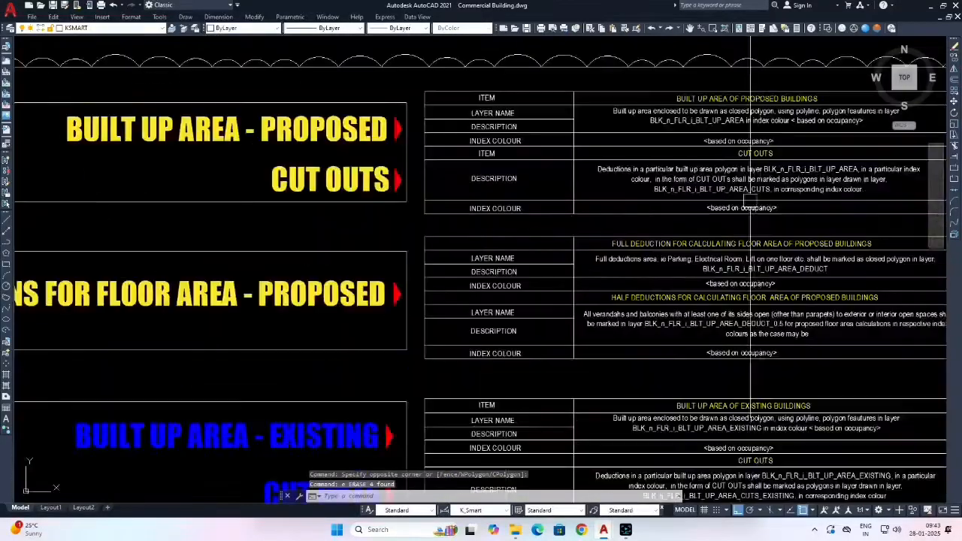
middle_click_drag(830, 161, 487, 208)
scroll(712, 178, "up", 4)
left_click(822, 234)
scroll(819, 231, "down", 10)
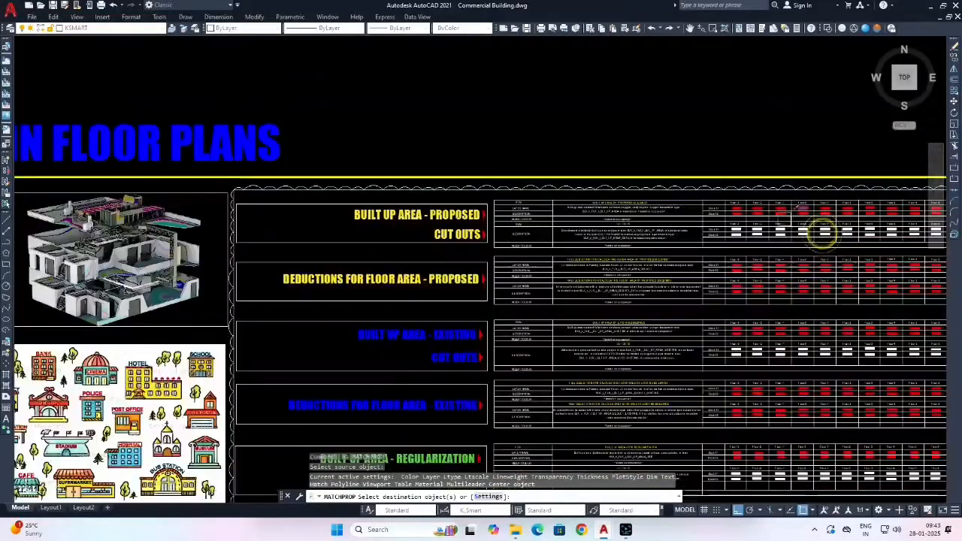
scroll(293, 269, "up", 13)
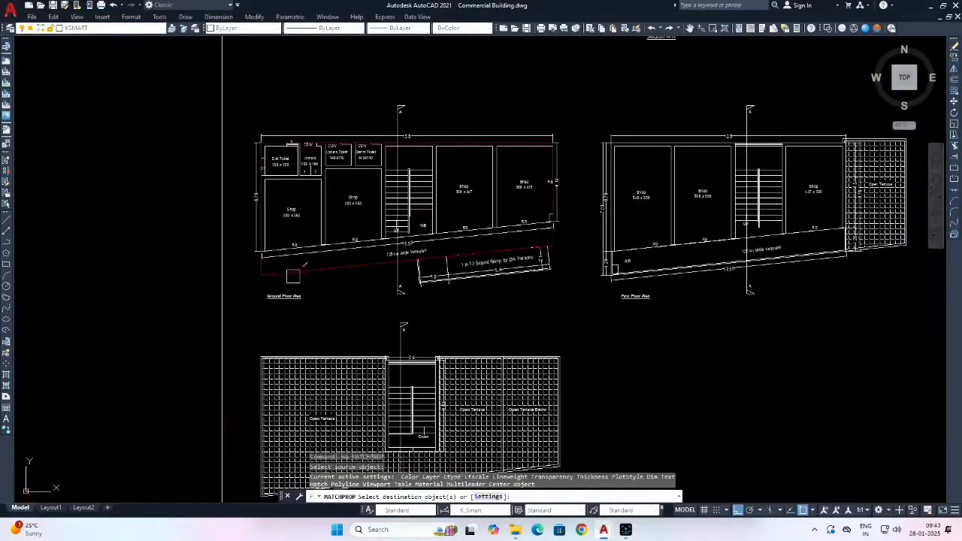
Match the first floor plan's outline to the table's Block 01, Floor 1 proposed built-up area sample.
scroll(270, 272, "down", 17)
scroll(631, 282, "up", 8)
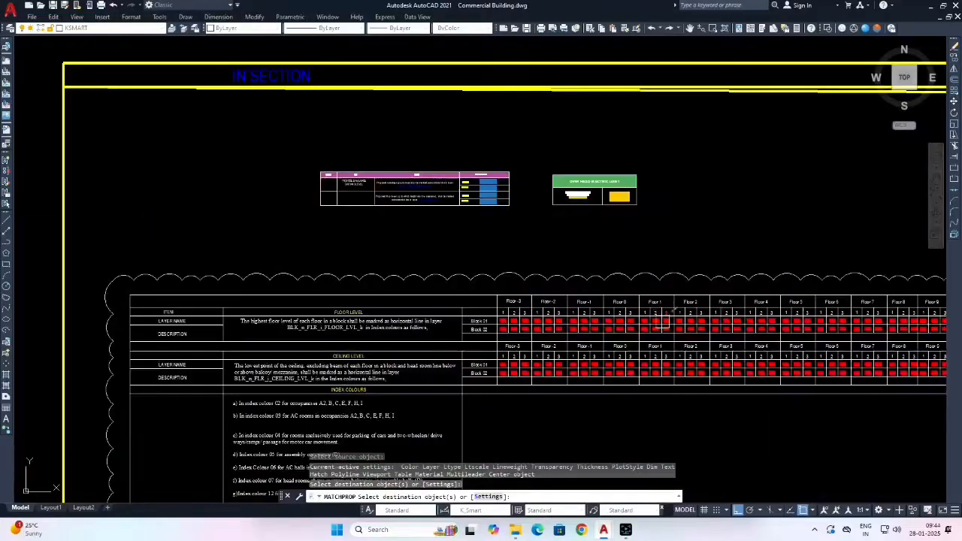
scroll(635, 335, "down", 6)
scroll(626, 344, "down", 4)
scroll(449, 320, "up", 16)
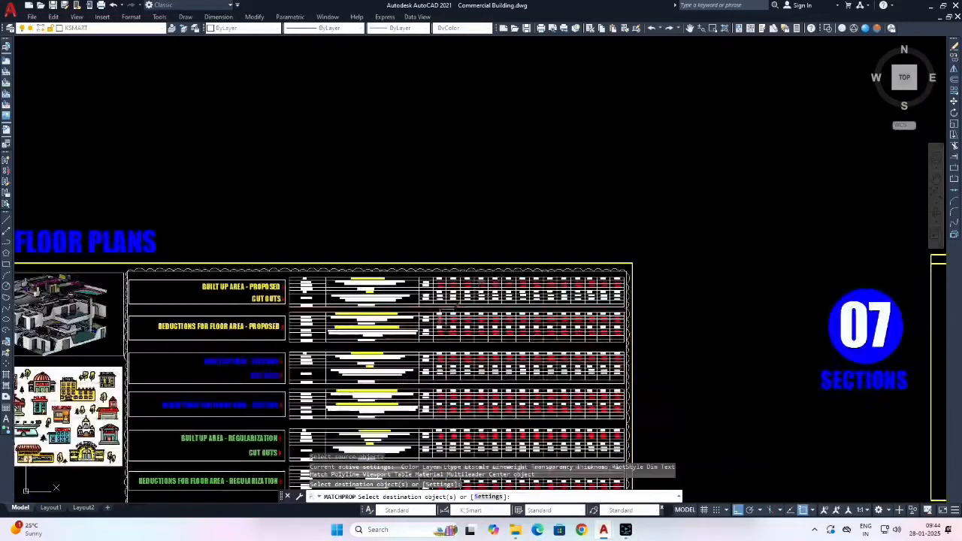
key("space")
key("space")
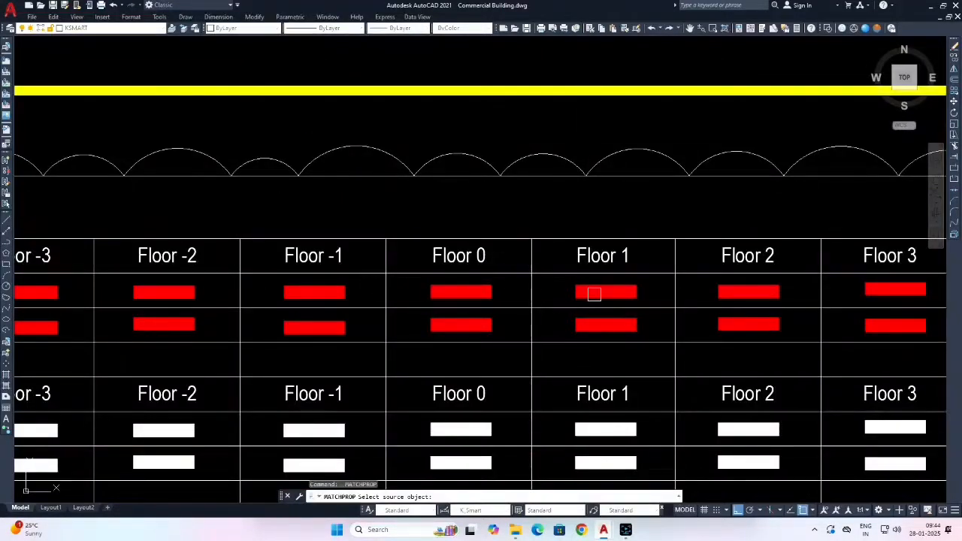
scroll(519, 275, "down", 6)
scroll(514, 256, "up", 10)
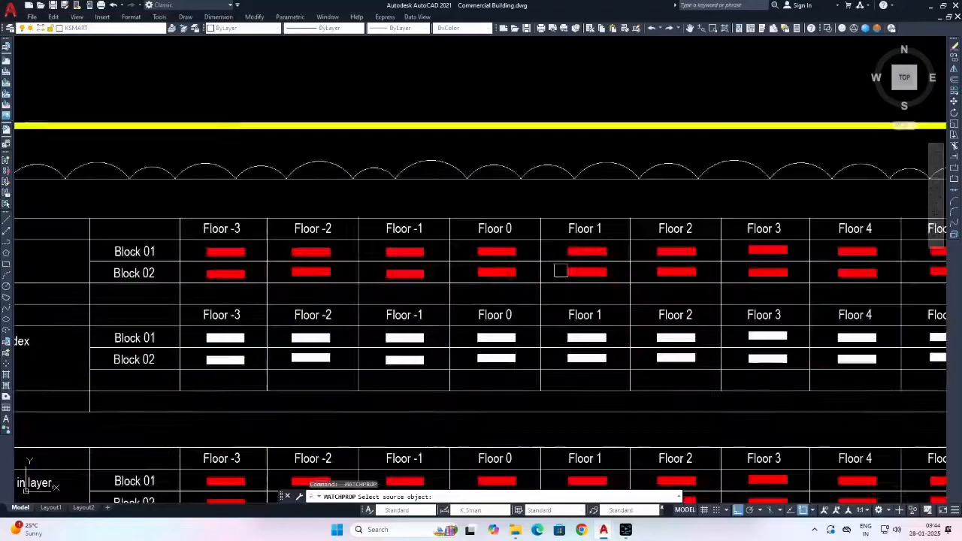
left_click(661, 246)
scroll(664, 247, "down", 8)
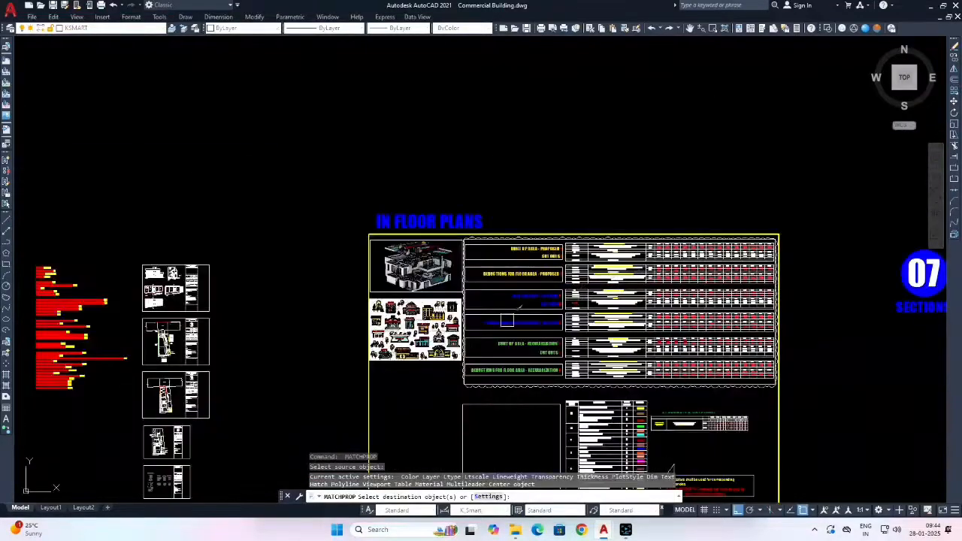
scroll(174, 331, "up", 10)
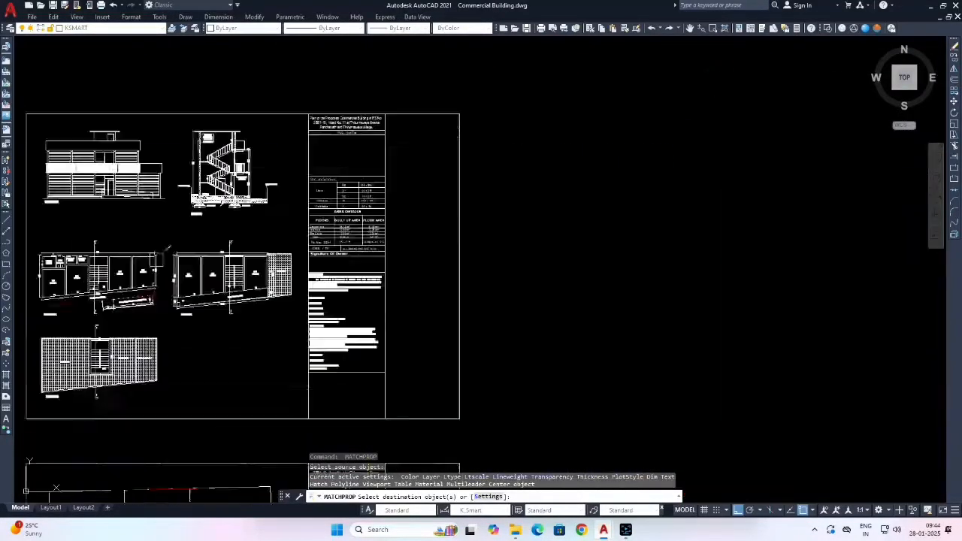
scroll(220, 336, "up", 3)
left_click(223, 316)
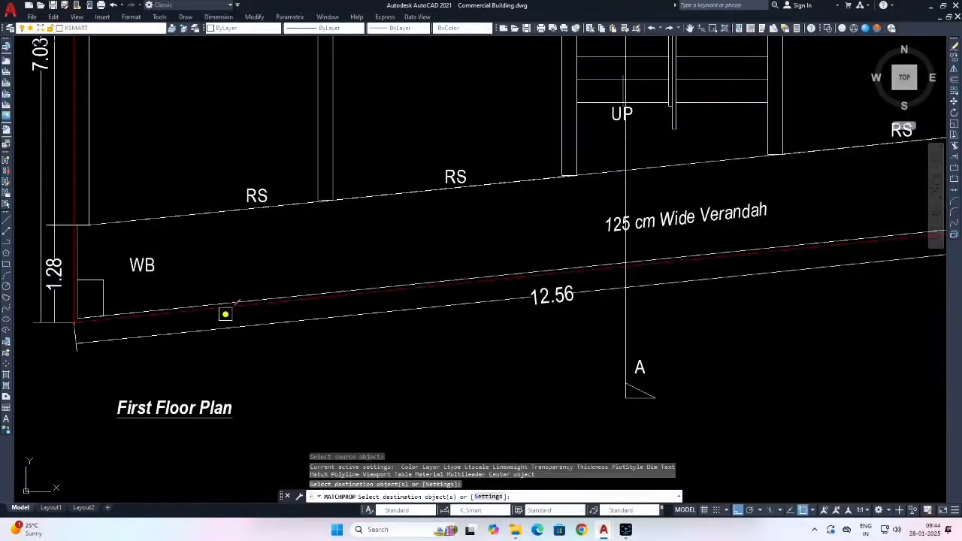
Match the terrace plan's stair cabin rectangle to the Block 01, Floor 2 proposed built-up area sample.
scroll(223, 318, "down", 10)
scroll(369, 330, "up", 10)
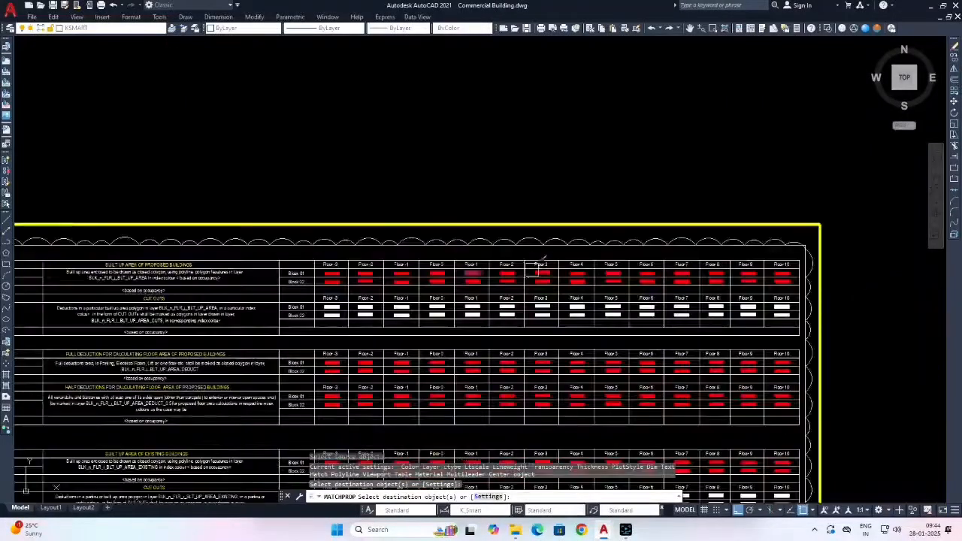
key("Return")
key("Return")
left_click(401, 295)
scroll(538, 258, "down", 10)
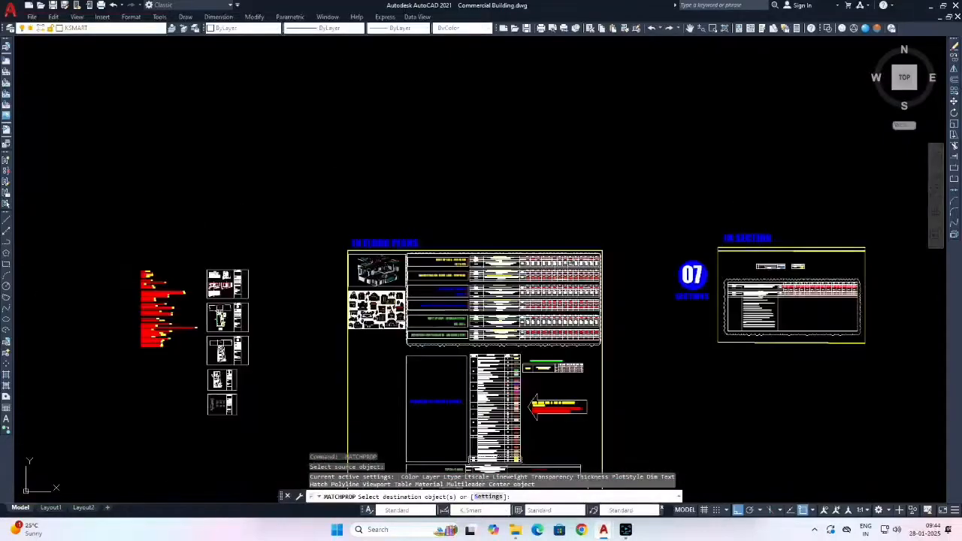
scroll(421, 311, "up", 10)
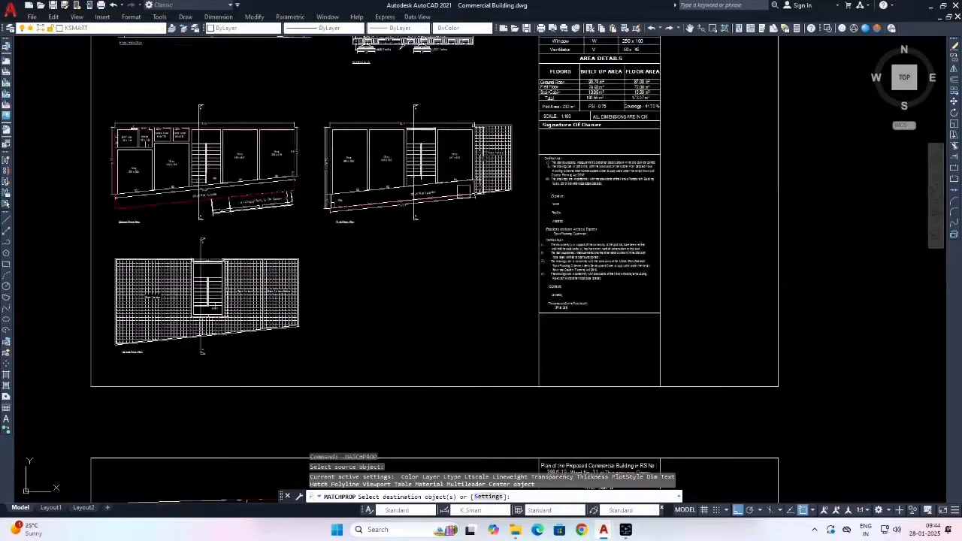
scroll(226, 295, "up", 10)
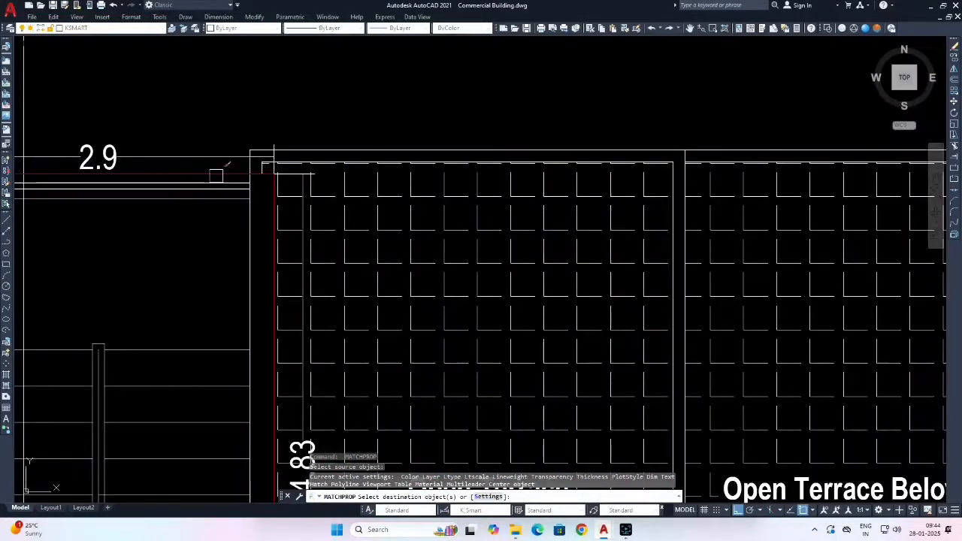
Review the proposed cut-outs row and the proposed floor area deductions row in the floor plans layer table.
scroll(216, 174, "down", 10)
scroll(495, 275, "up", 8)
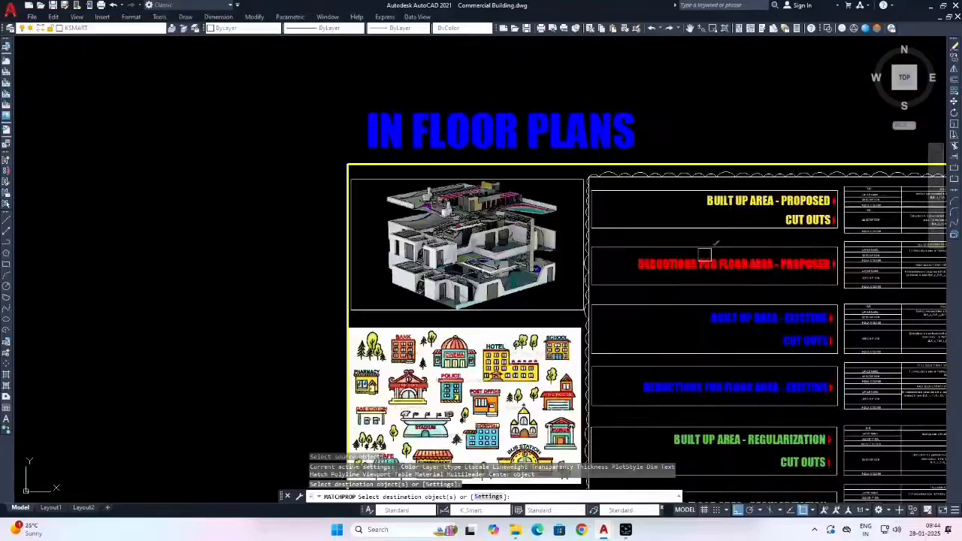
middle_click_drag(704, 254, 285, 280)
key("Escape")
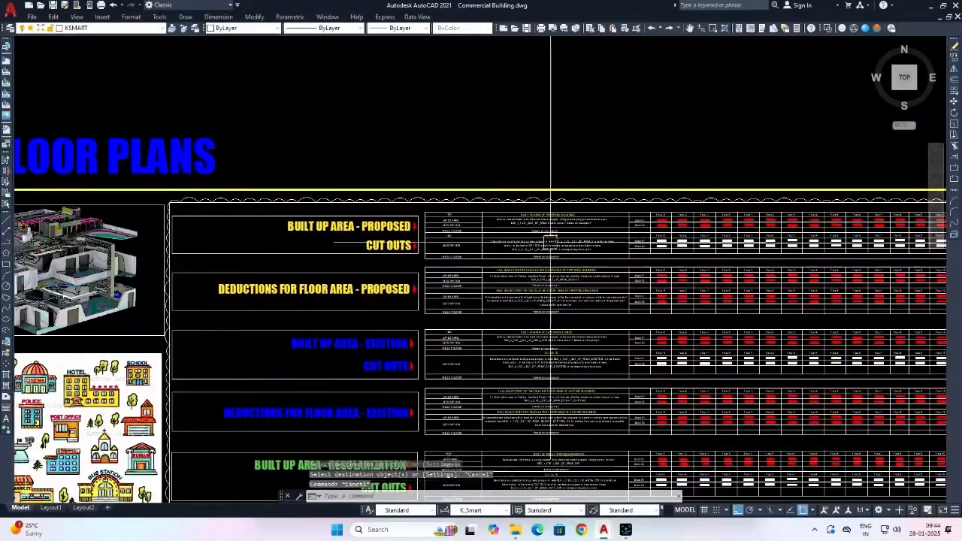
middle_click_drag(551, 239, 342, 281)
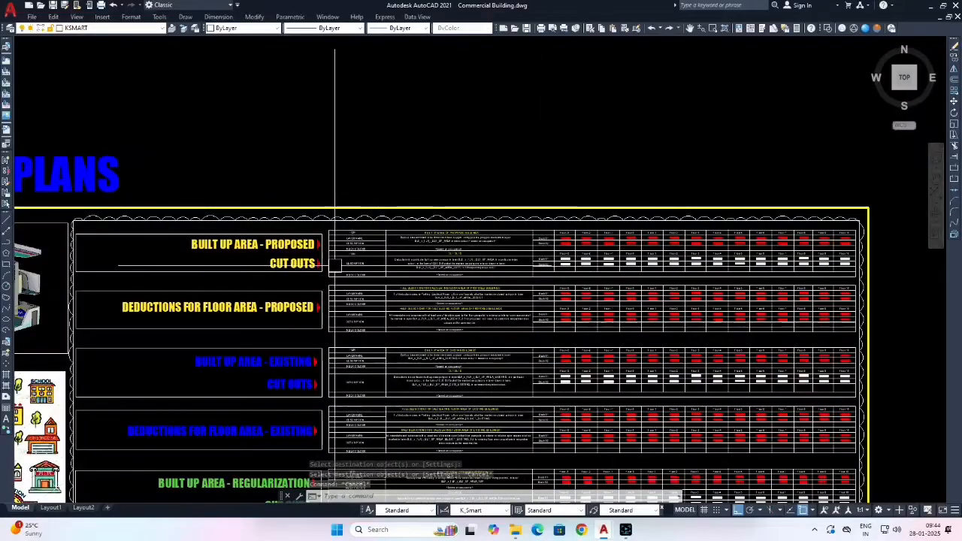
scroll(571, 266, "up", 4)
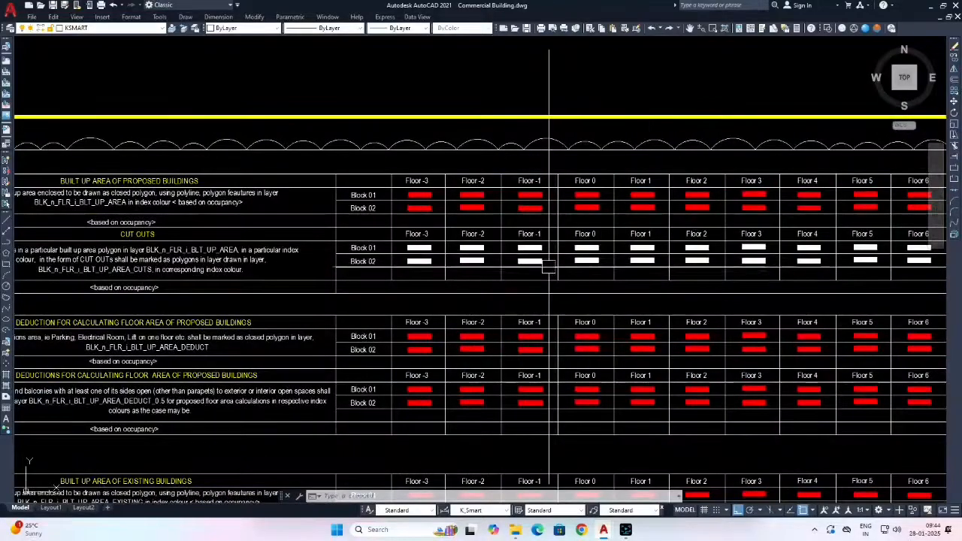
scroll(564, 264, "down", 4)
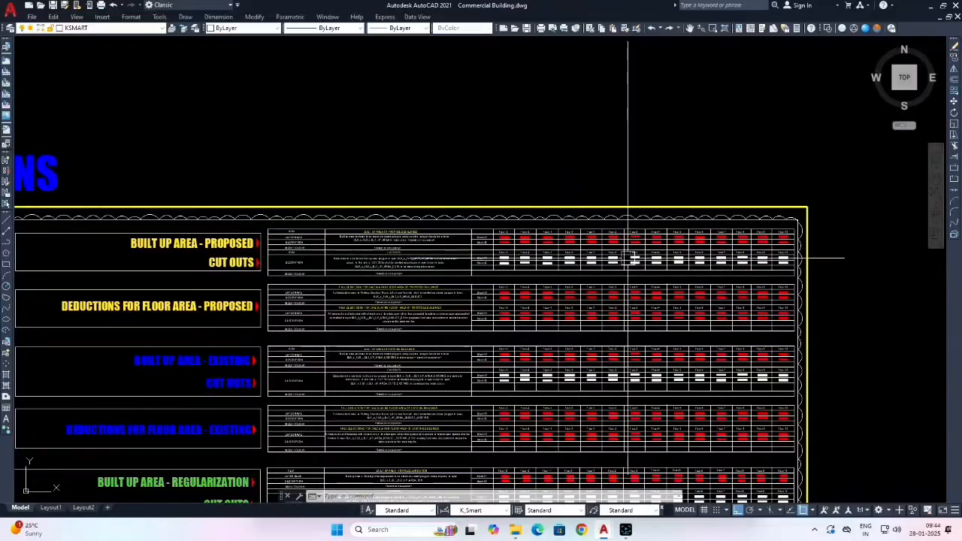
scroll(481, 257, "down", 3)
scroll(356, 247, "up", 4)
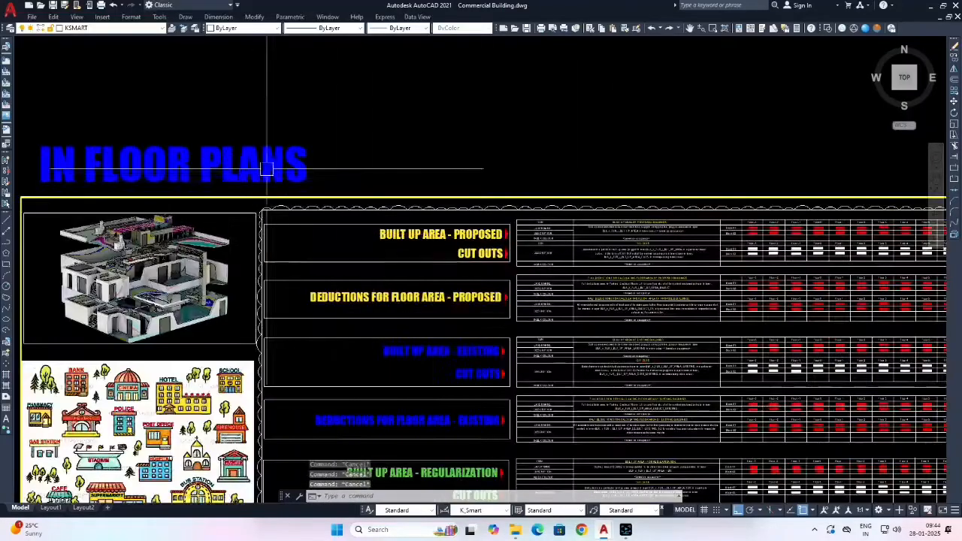
middle_click_drag(435, 308, 278, 287)
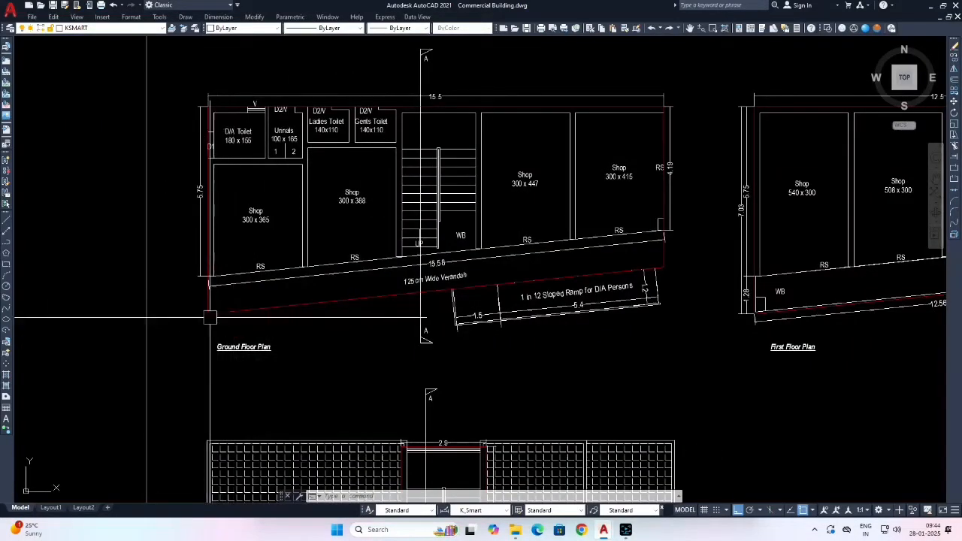
Inspect the ground floor's built-up area polyline and its corners along the verandah.
left_click(210, 314)
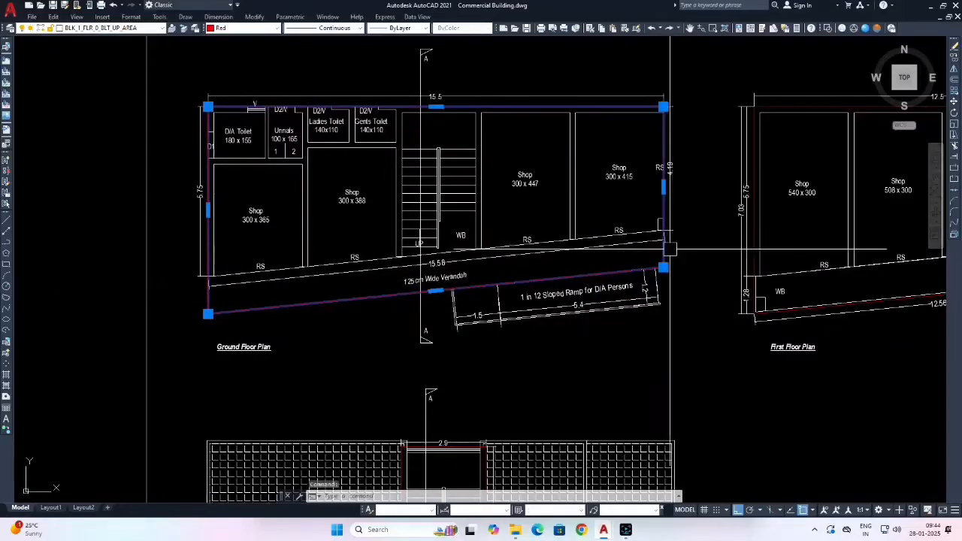
mouse_move(663, 268)
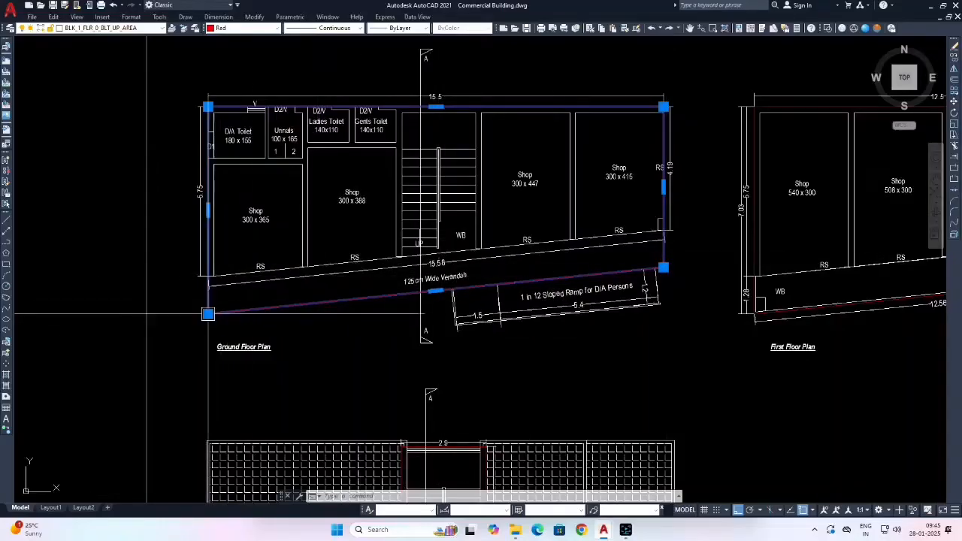
scroll(208, 315, "up", 4)
scroll(206, 288, "down", 4)
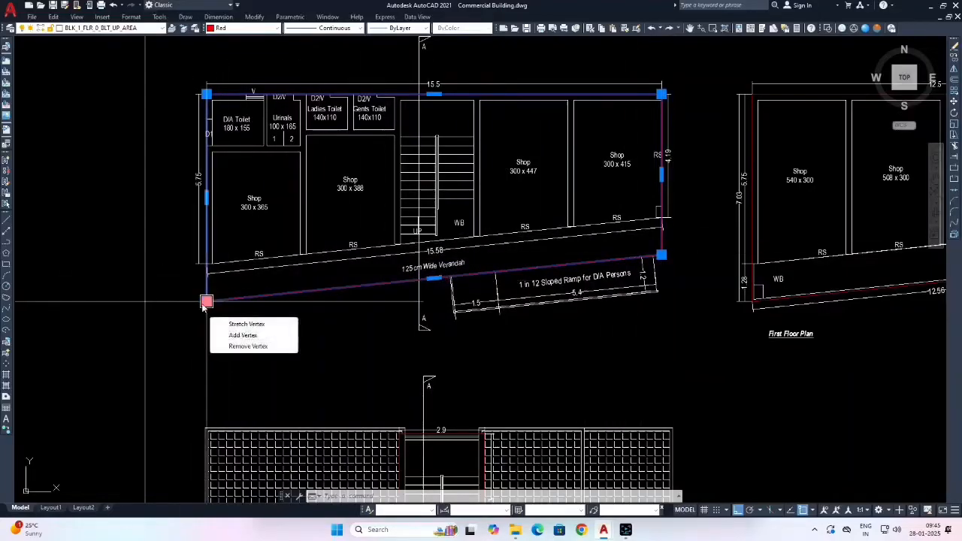
scroll(350, 282, "down", 3)
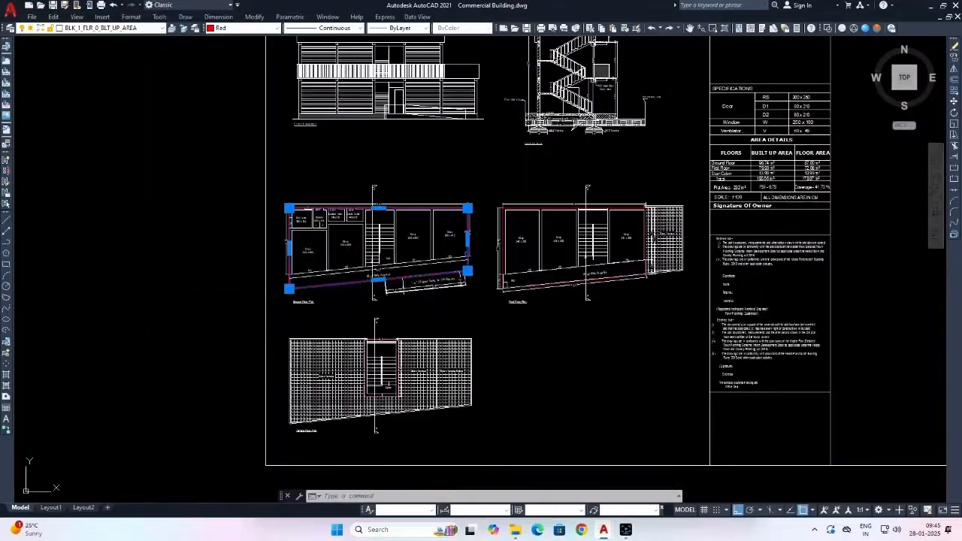
key("Escape")
key("Escape")
Outline the ground floor's 125 cm wide verandah with a closed polyline through its corners.
type("pl")
key("Return")
scroll(290, 297, "up", 5)
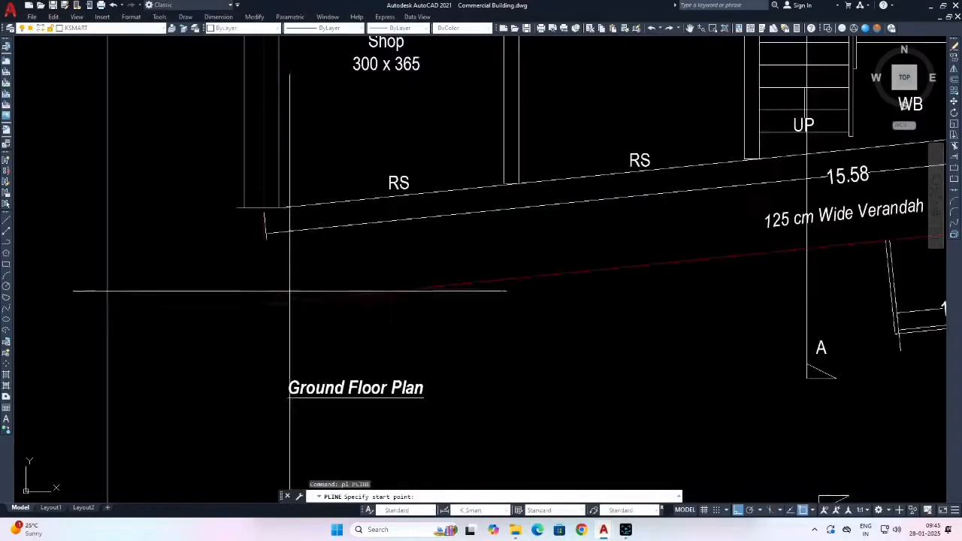
left_click(263, 304)
scroll(263, 219, "up", 3)
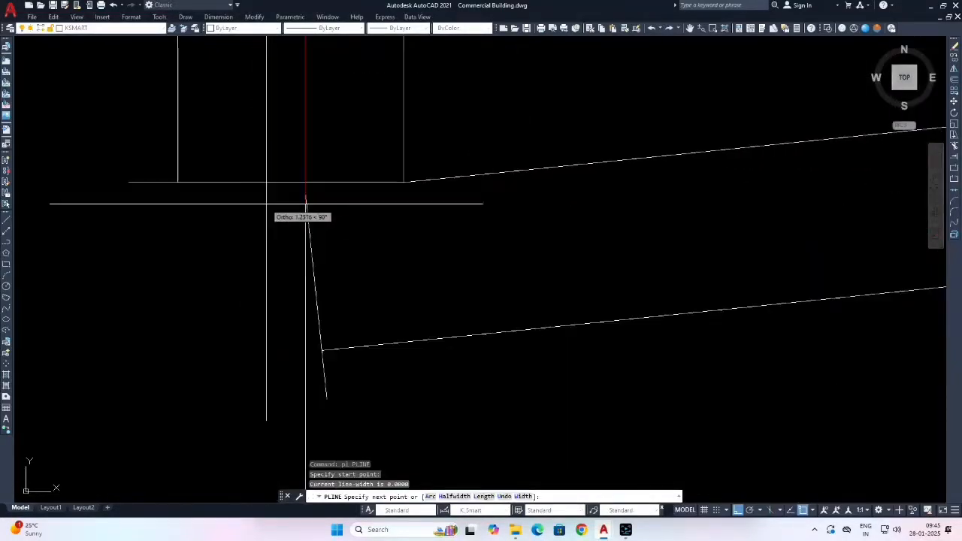
left_click(306, 183)
left_click(403, 182)
scroll(248, 258, "down", 8)
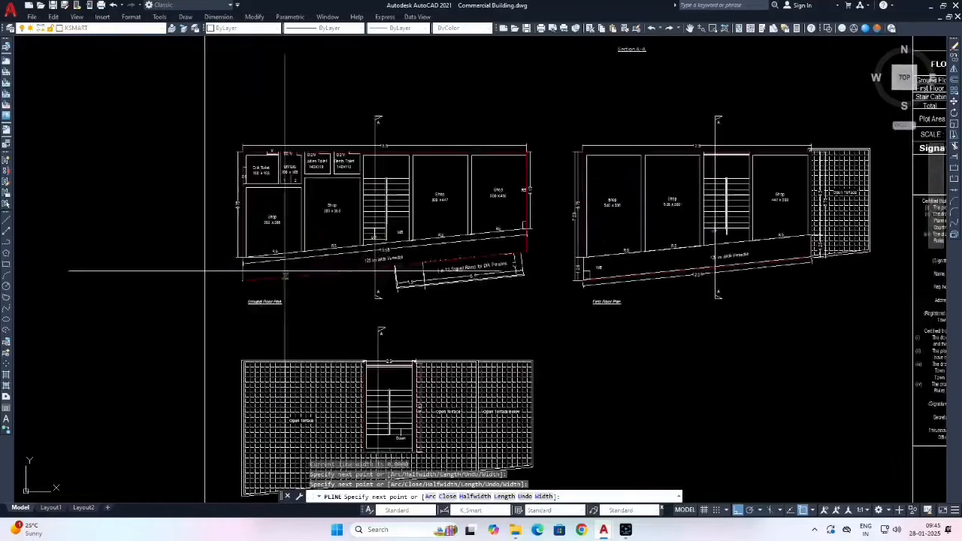
middle_click_drag(524, 254, 475, 262)
scroll(477, 254, "up", 6)
scroll(471, 226, "up", 2)
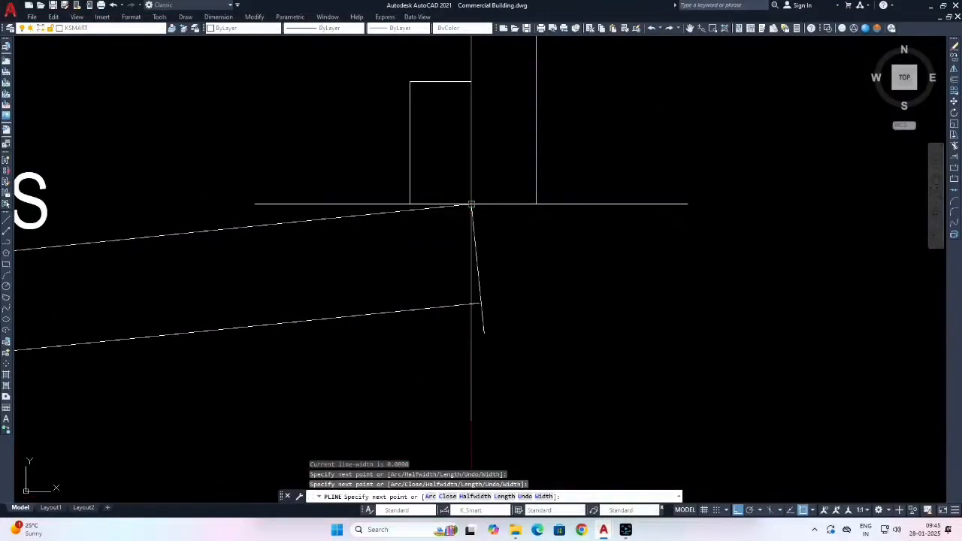
scroll(471, 204, "up", 4)
left_click(486, 198)
scroll(481, 201, "down", 4)
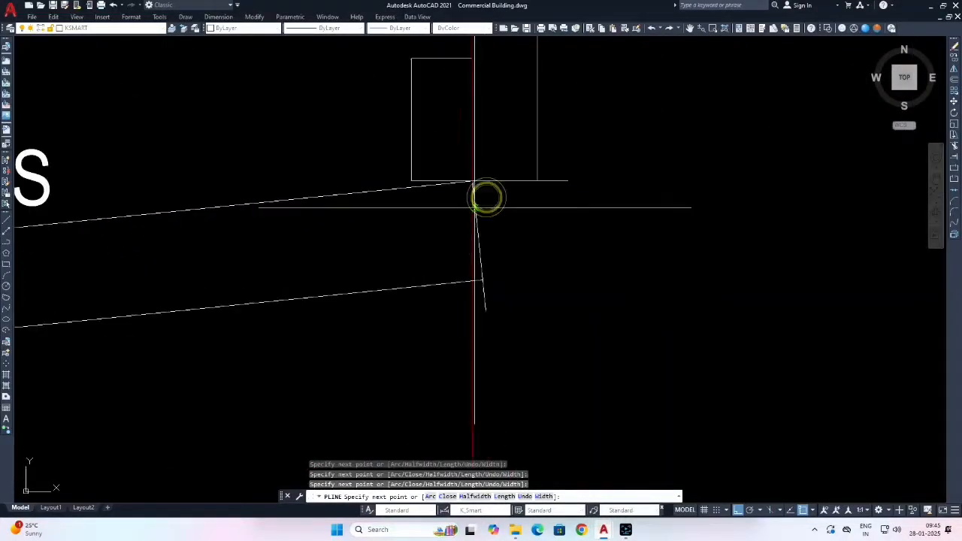
middle_click_drag(466, 287, 518, 156)
scroll(520, 154, "down", 4)
scroll(521, 264, "down", 6)
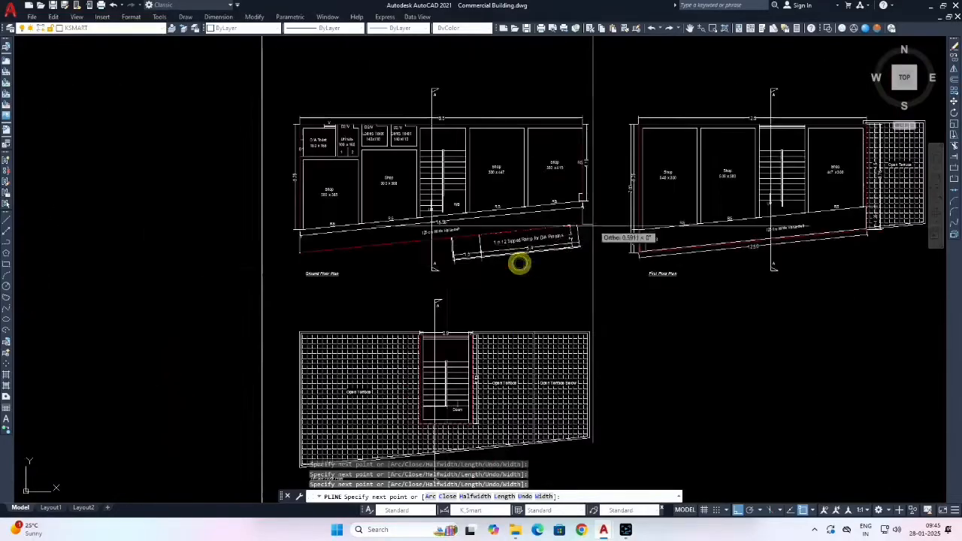
type("c")
key("Return")
Outline the first floor's 125 cm wide verandah with a closed polyline through its corners.
scroll(443, 271, "down", 2)
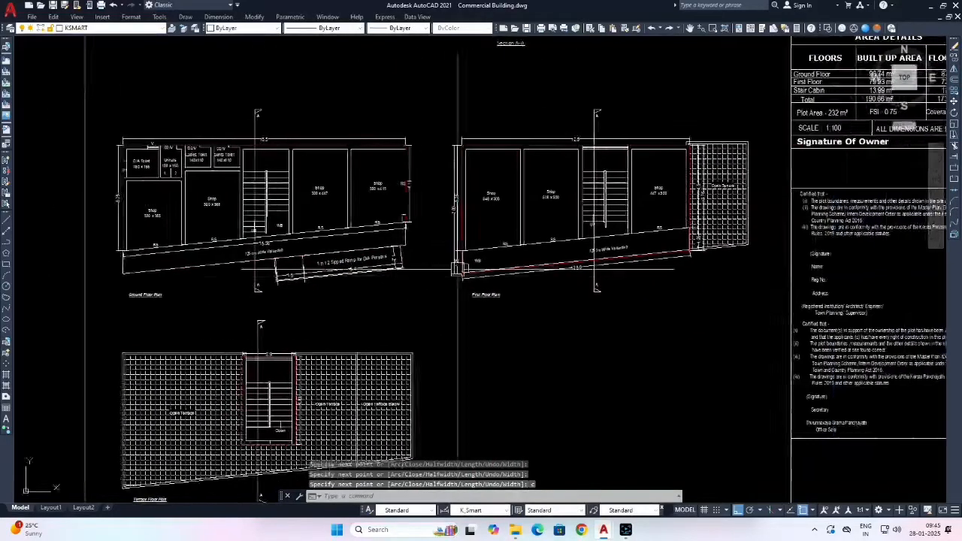
scroll(436, 260, "up", 8)
key("Return")
left_click(418, 201)
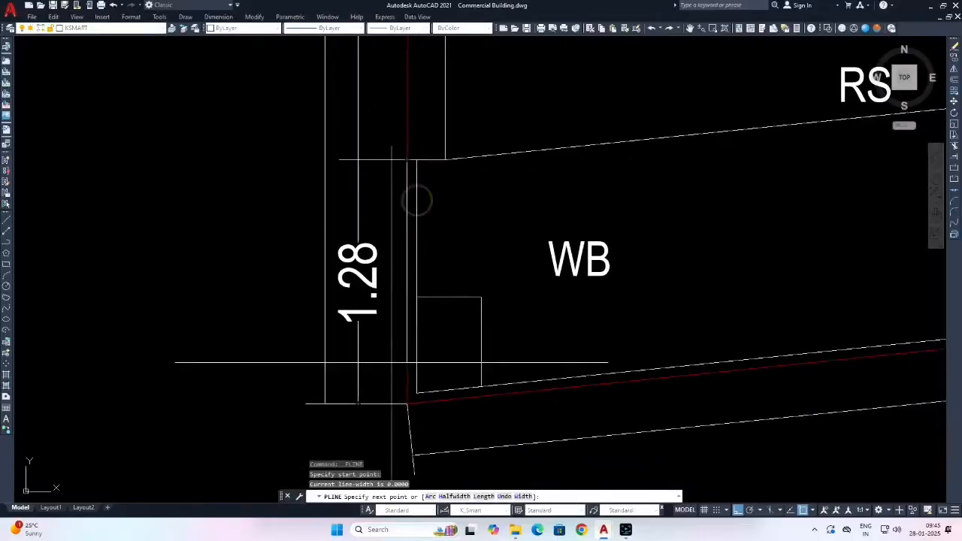
left_click(403, 401)
scroll(485, 347, "down", 5)
scroll(525, 330, "up", 8)
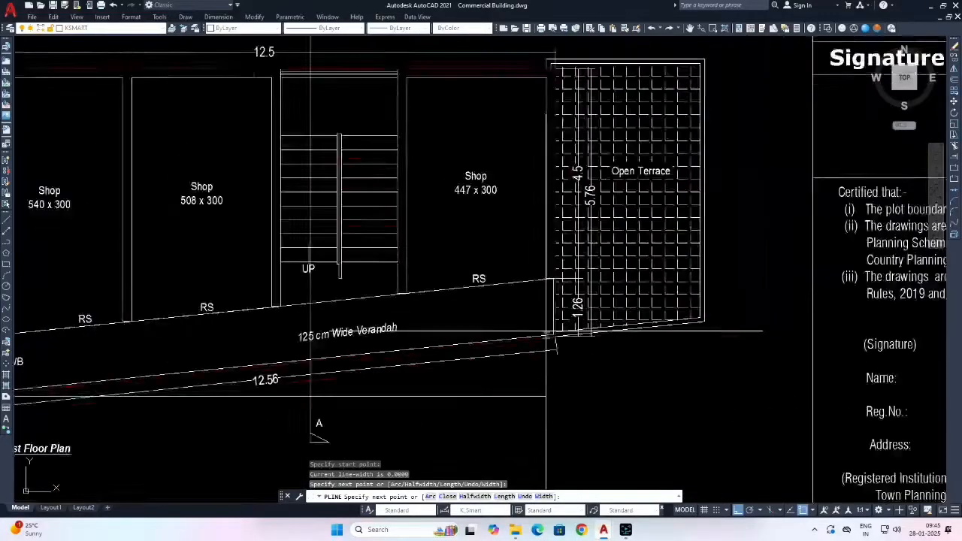
left_click(568, 363)
middle_click_drag(569, 201, 548, 355)
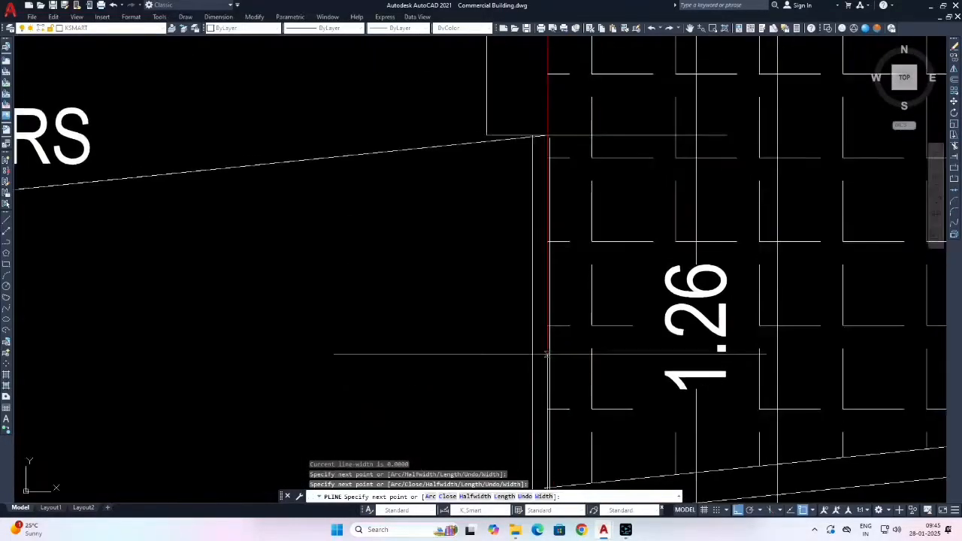
scroll(547, 136, "down", 5)
scroll(321, 247, "up", 6)
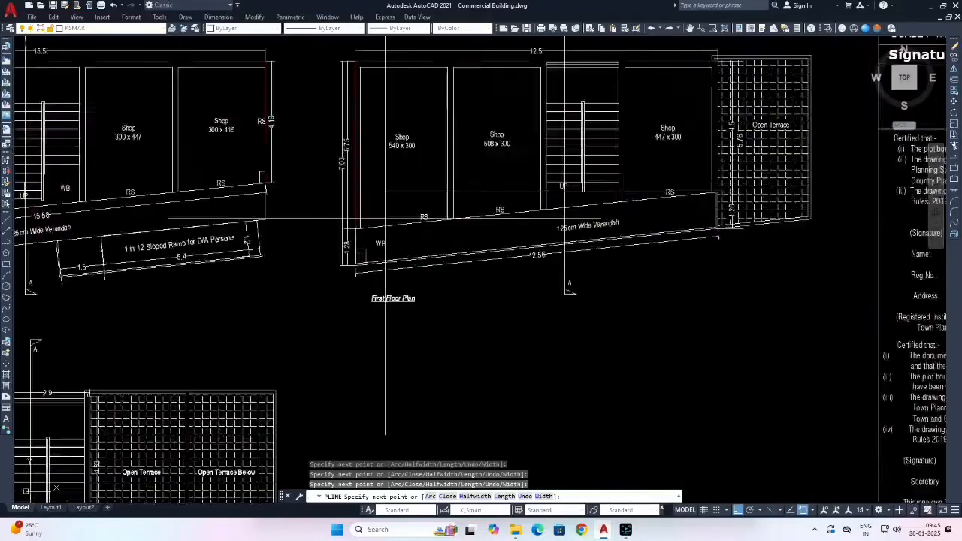
key("Escape")
key("Escape")
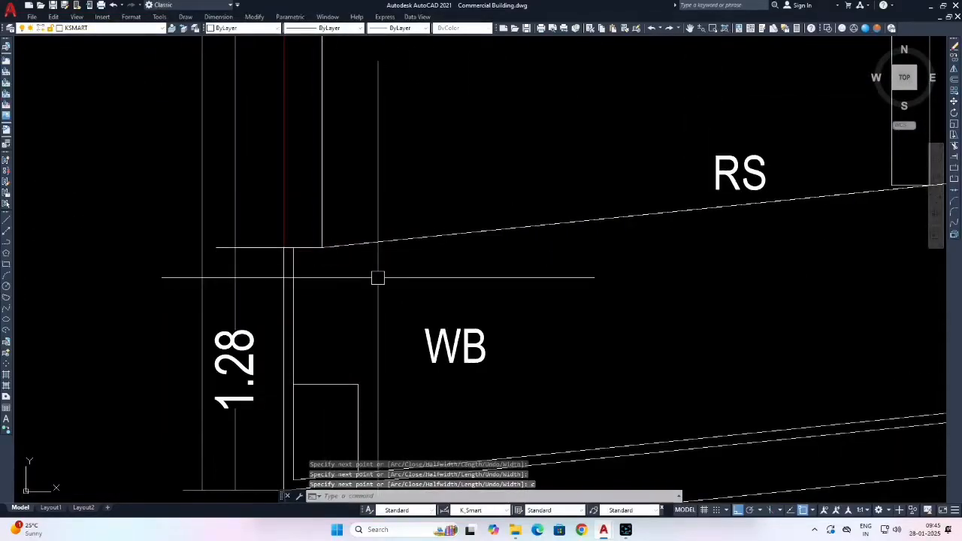
Match the ground floor verandah outline to the Block 01, Floor 0 half deduction sample for proposed buildings.
scroll(378, 275, "down", 6)
type("ma")
key("space")
scroll(348, 335, "down", 6)
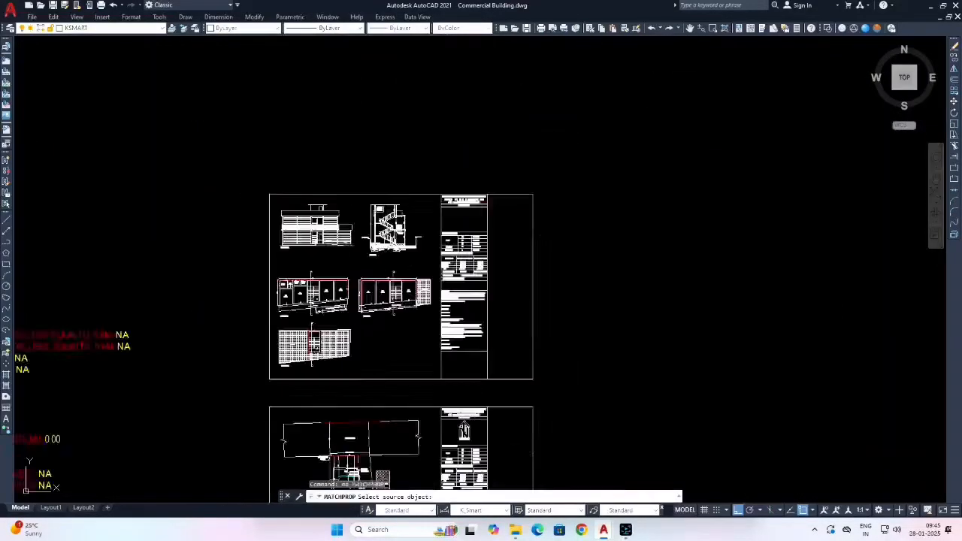
scroll(862, 338, "down", 4)
middle_click_drag(862, 338, 482, 308)
scroll(662, 334, "up", 6)
middle_click_drag(662, 335, 588, 333)
mouse_move(582, 162)
middle_mouse_down()
mouse_move(396, 247)
mouse_move(323, 255)
middle_mouse_up()
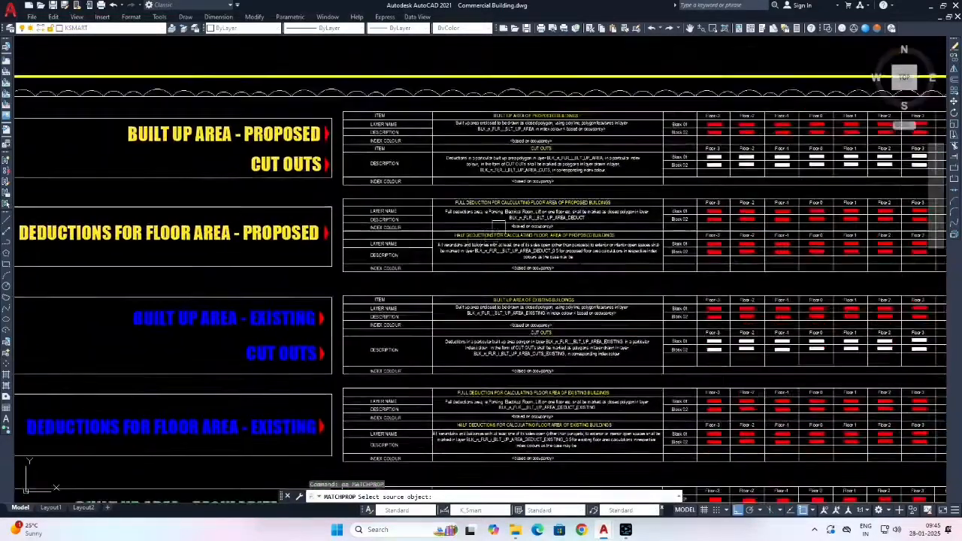
scroll(442, 205, "up", 4)
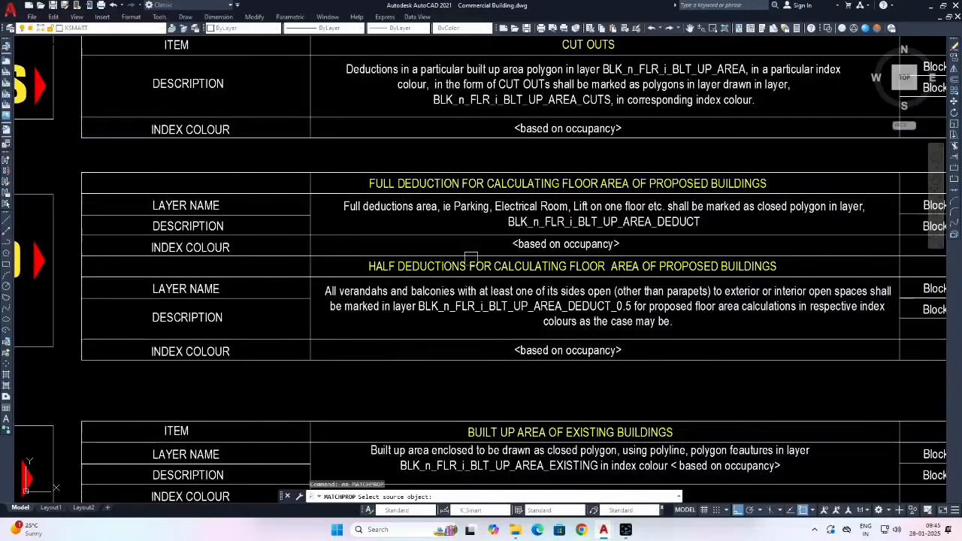
middle_click_drag(542, 228, 517, 245)
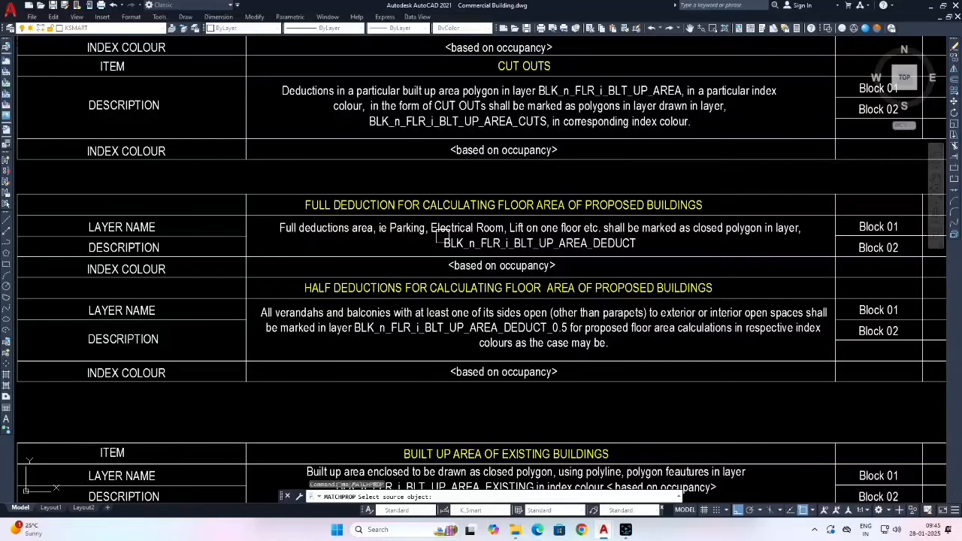
middle_click_drag(433, 260, 434, 213)
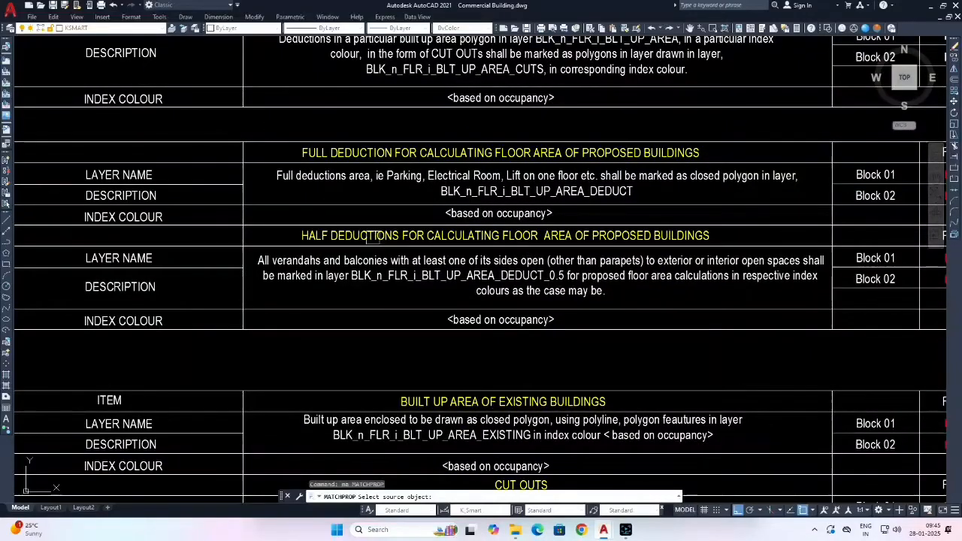
scroll(508, 276, "down", 5)
scroll(498, 268, "up", 3)
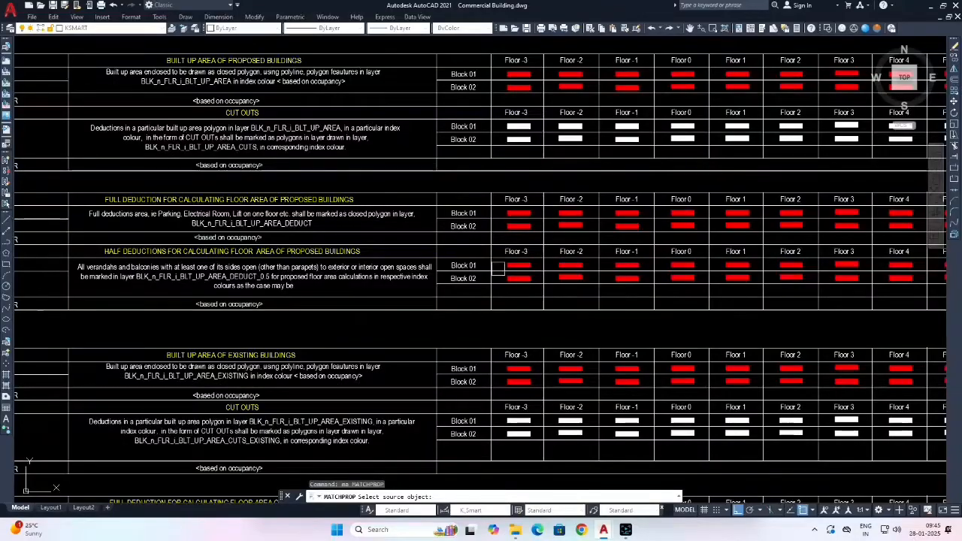
scroll(591, 279, "up", 5)
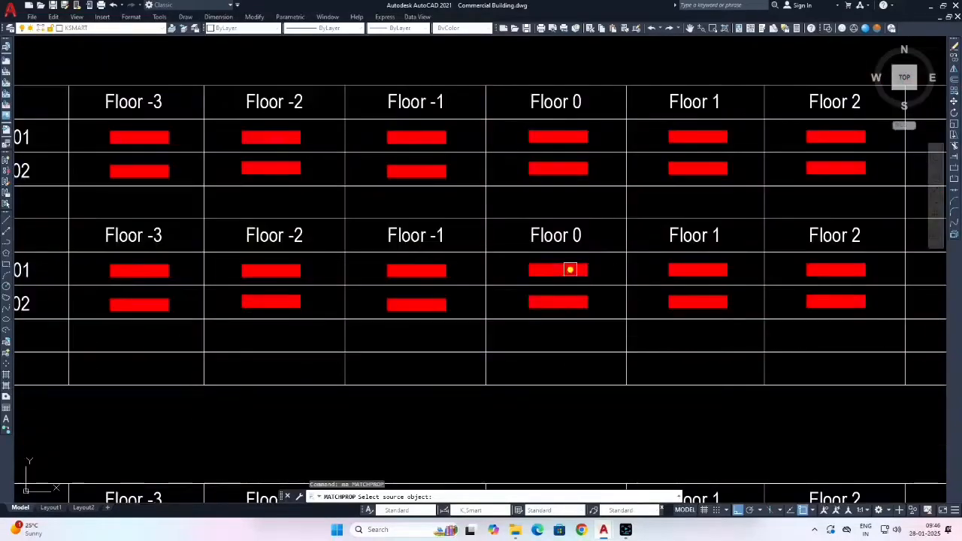
left_click(570, 268)
scroll(571, 268, "down", 5)
middle_click_drag(377, 274, 564, 260)
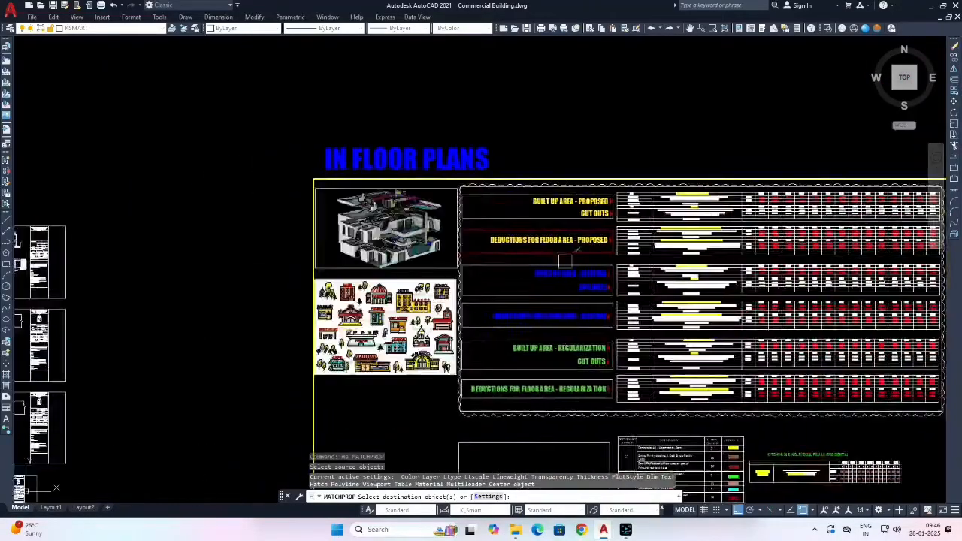
scroll(565, 266, "down", 5)
scroll(414, 280, "up", 5)
scroll(462, 251, "up", 3)
scroll(451, 219, "up", 5)
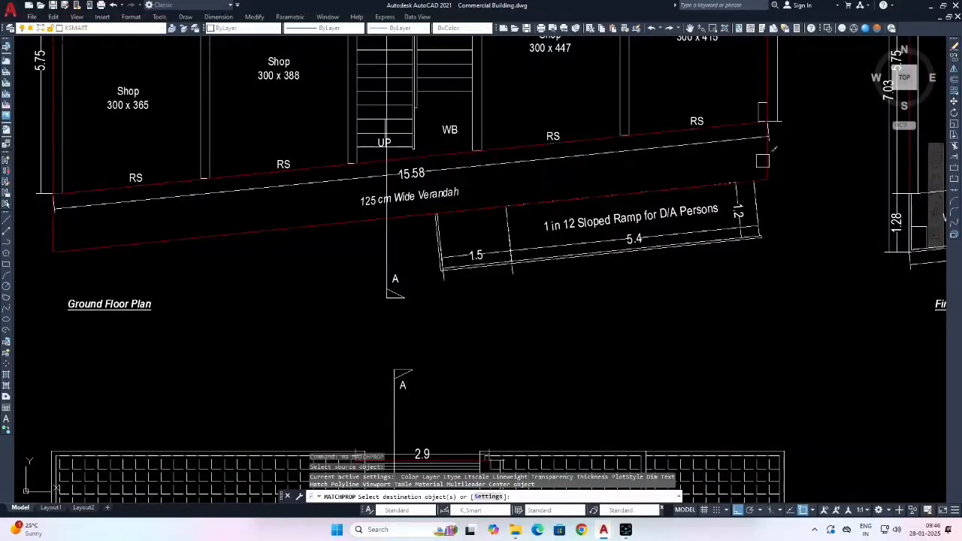
left_click(762, 160)
Match the first floor verandah outline to the Block 01, Floor 1 half deduction sample for proposed buildings.
scroll(474, 212, "down", 10)
middle_click_drag(769, 218, 121, 230)
scroll(655, 196, "up", 10)
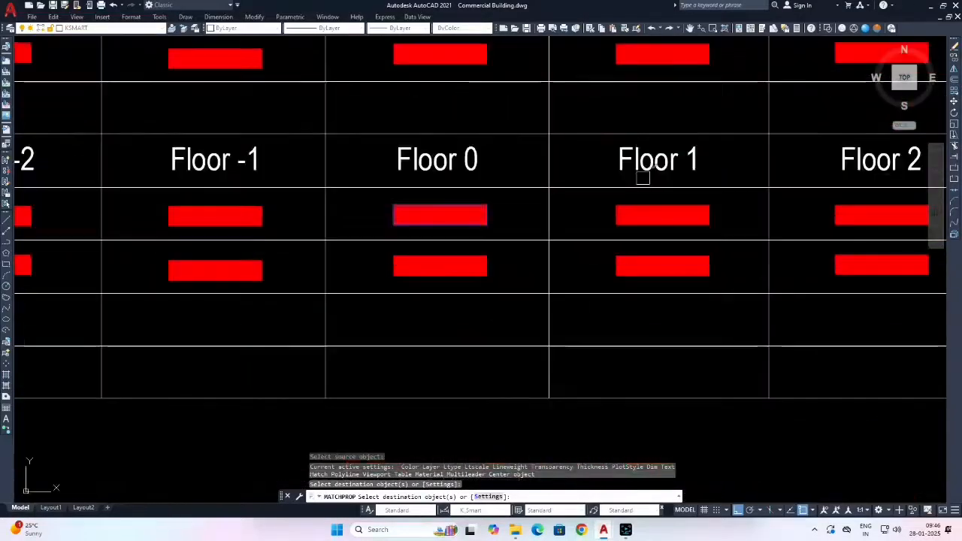
key("space")
key("space")
left_click(634, 213)
scroll(675, 201, "down", 7)
scroll(685, 209, "down", 8)
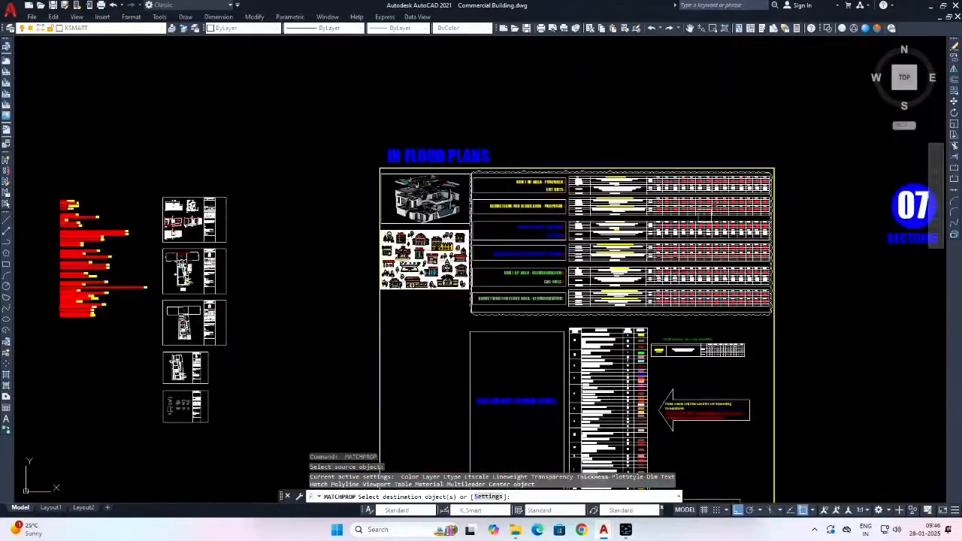
scroll(551, 235, "up", 4)
scroll(536, 218, "up", 6)
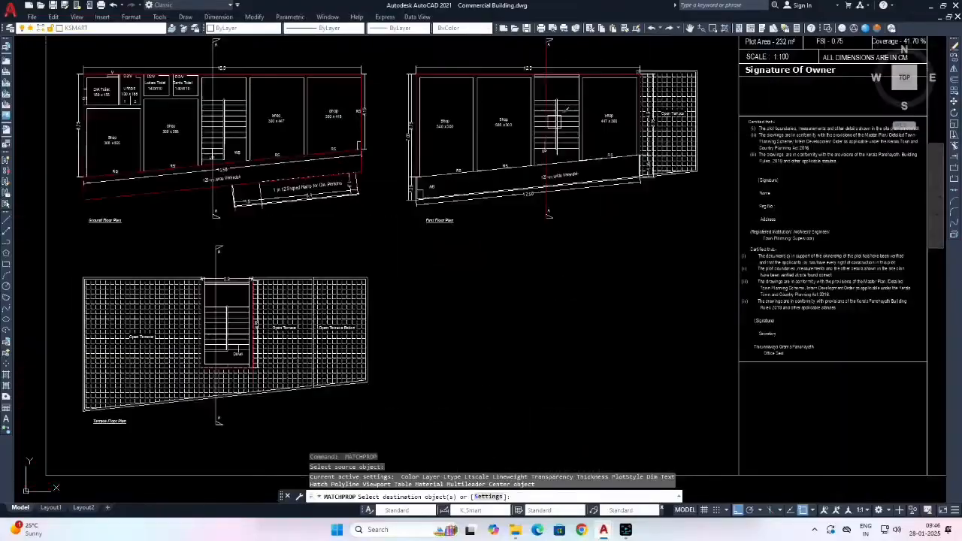
key("Escape")
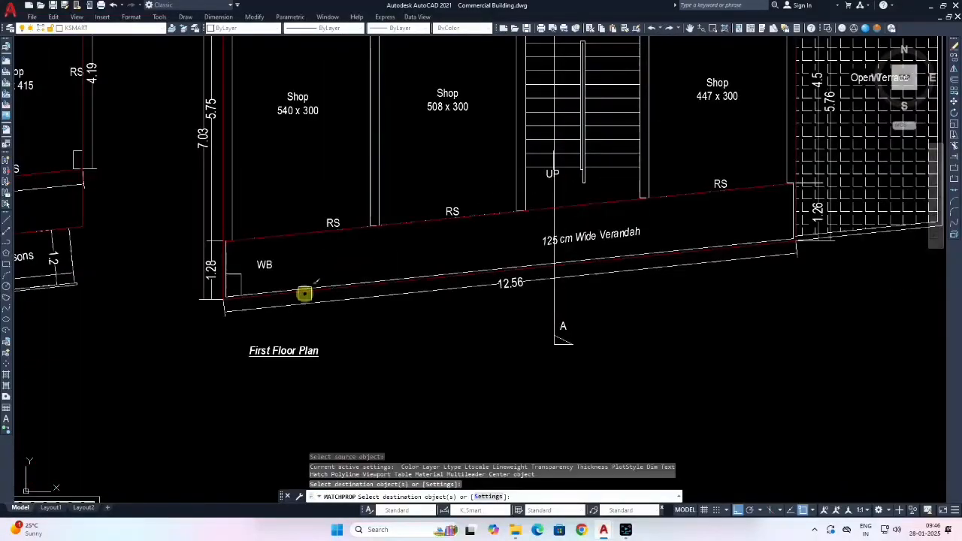
Save the drawing with both verandah deduction outlines.
scroll(304, 293, "down", 9)
scroll(350, 274, "up", 5)
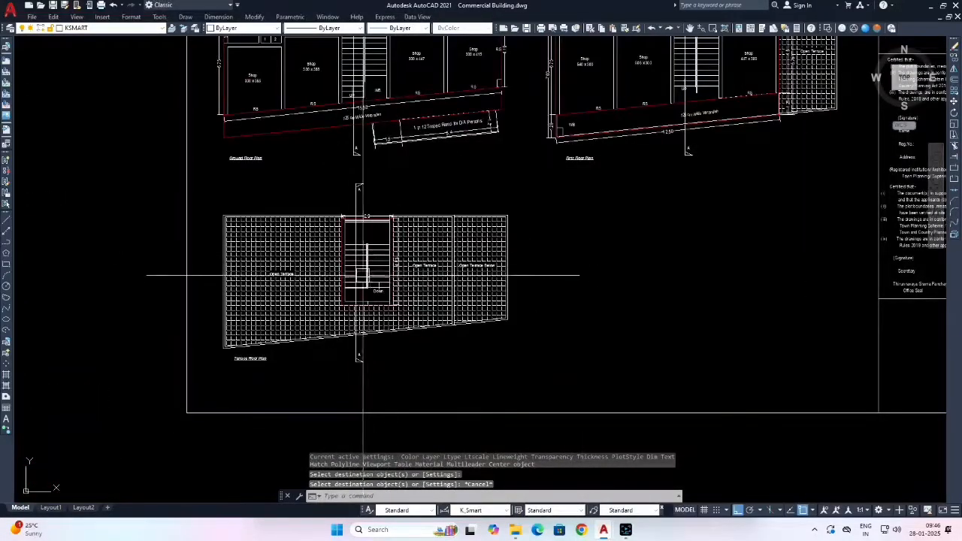
scroll(363, 274, "down", 5)
scroll(594, 286, "up", 2)
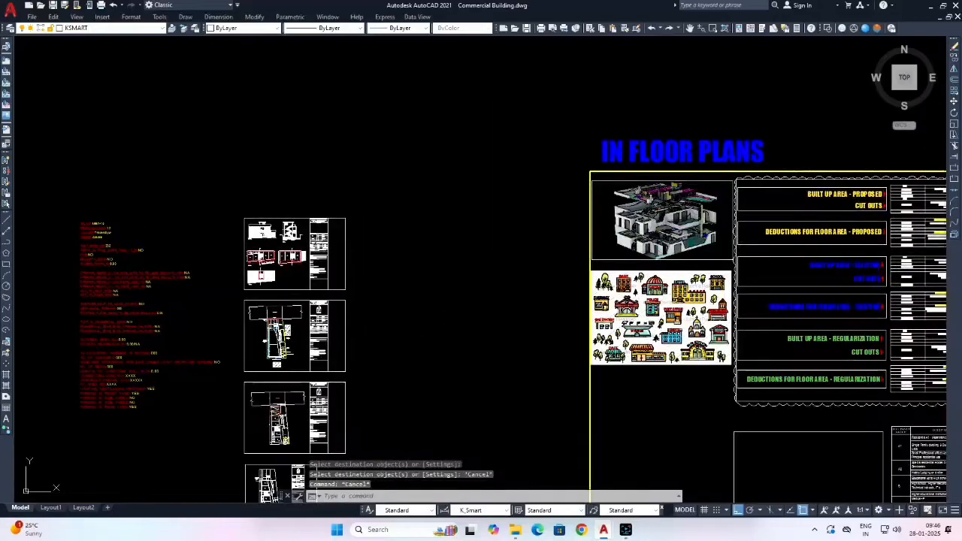
key("ctrl+s")
Review the existing and regularization rows for built-up area, cut-outs and deductions in the floor plans layer table.
middle_click_drag(610, 323, 454, 288)
middle_click_drag(702, 287, 638, 286)
scroll(638, 285, "up", 2)
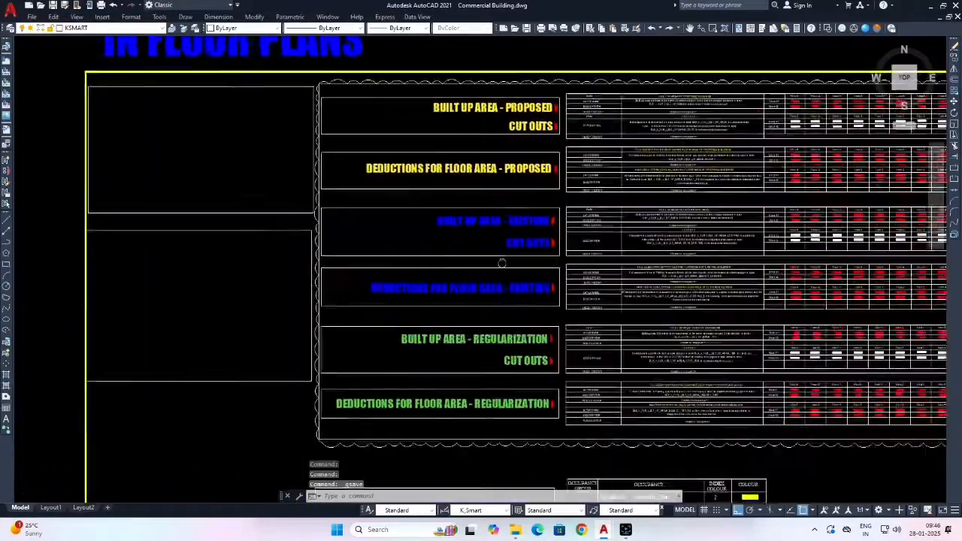
middle_click_drag(564, 139, 471, 139)
scroll(358, 223, "up", 2)
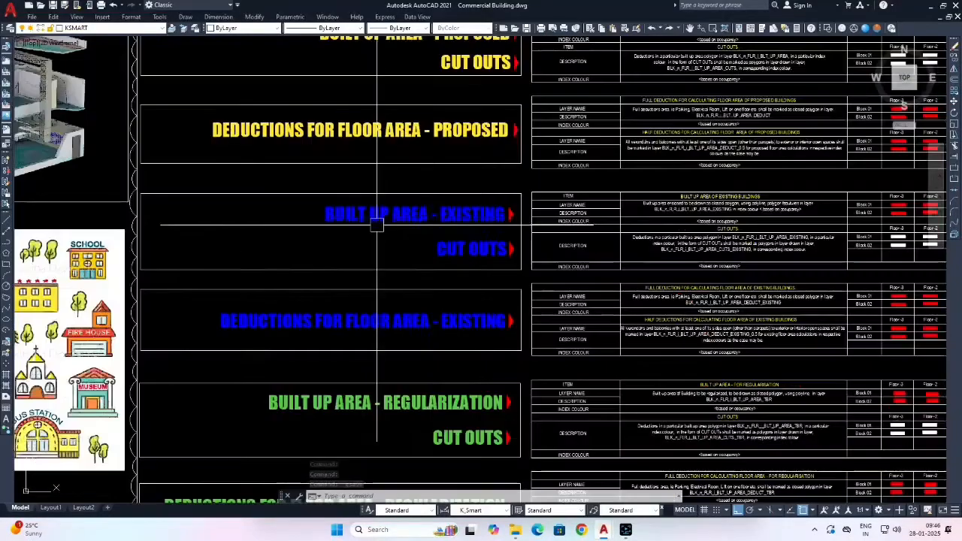
scroll(447, 217, "down", 4)
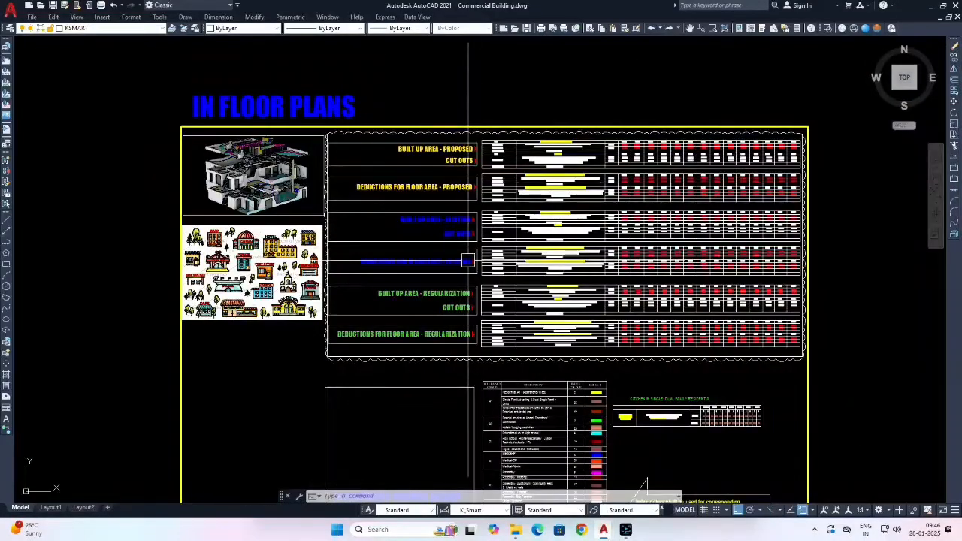
Delete the IN FLOOR PLANS heading with its images and the built up area and deductions tables, and save the drawing.
middle_click_drag(436, 302, 436, 302)
scroll(425, 255, "up", 2)
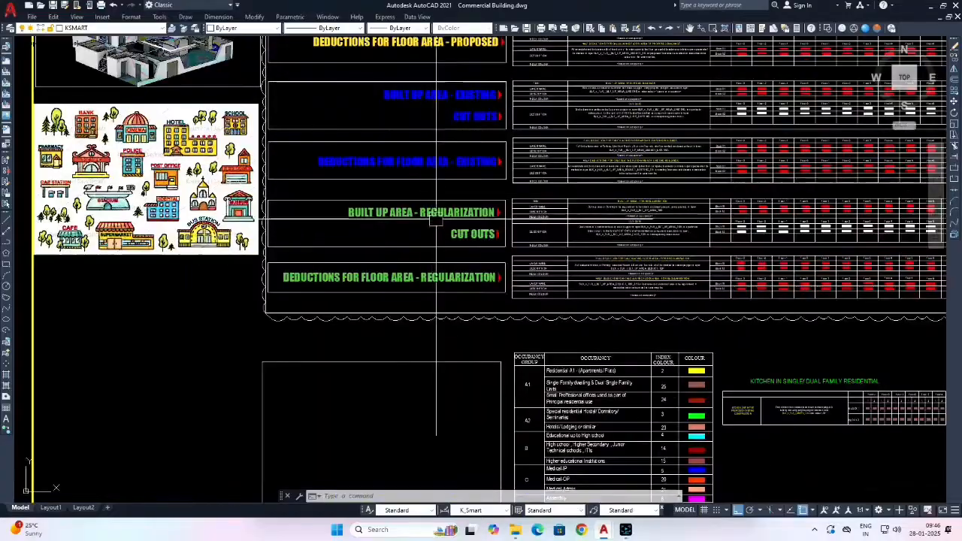
scroll(439, 280, "down", 6)
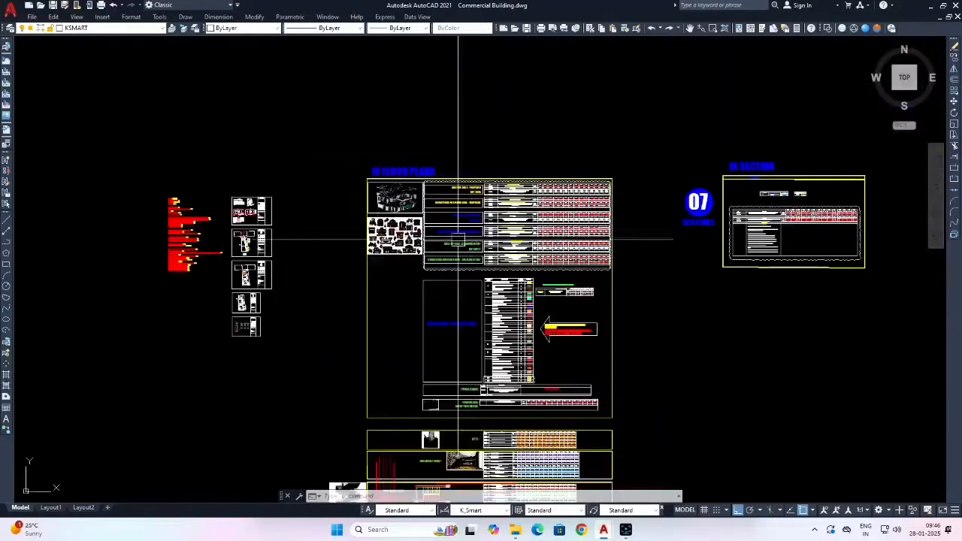
left_click(345, 129)
left_click(620, 270)
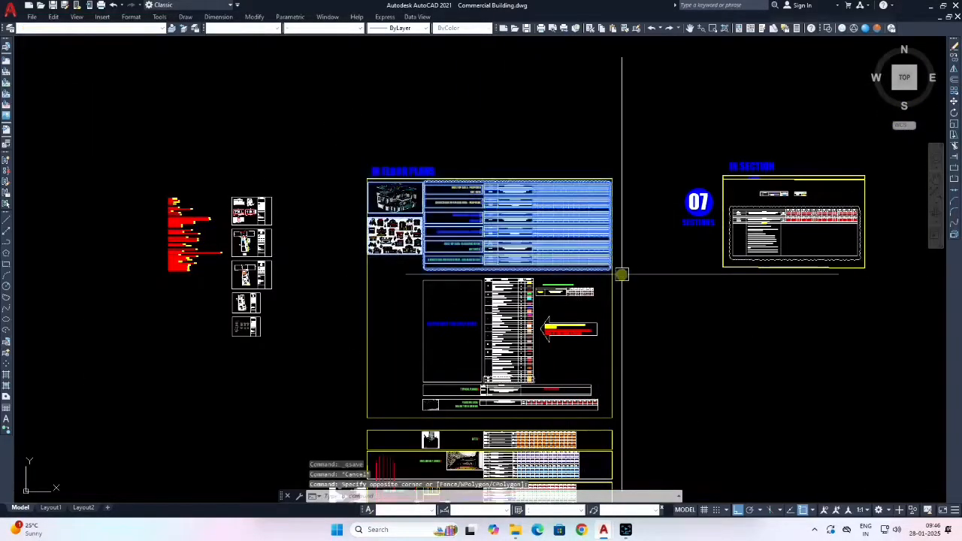
key("Delete")
middle_click_drag(514, 298, 519, 255)
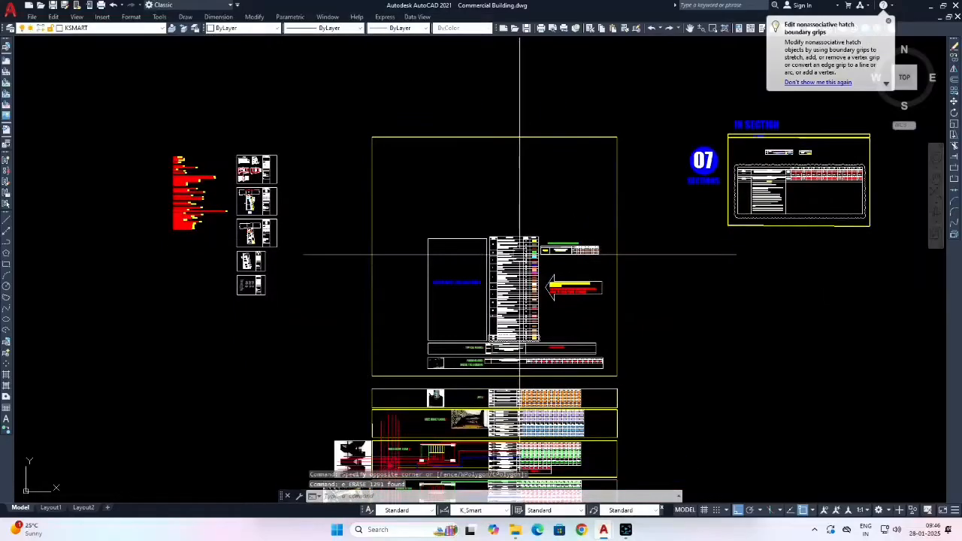
key("ctrl+s")
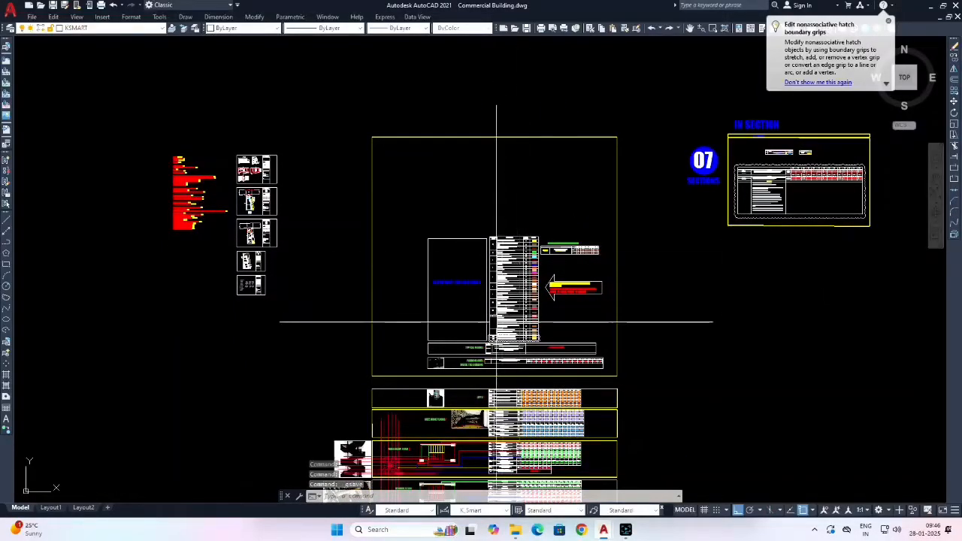
Examine the occupancy colour codes table for the index colour of the Commercial / Parking plaza entry in group F.
scroll(534, 300, "up", 5)
middle_click_drag(460, 218, 425, 175)
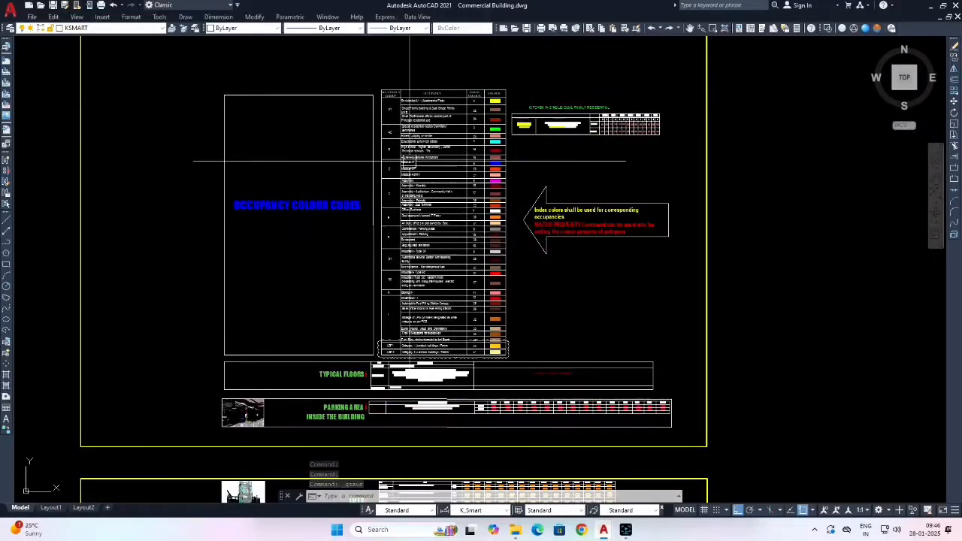
scroll(423, 118, "up", 5)
middle_click_drag(427, 227, 417, 78)
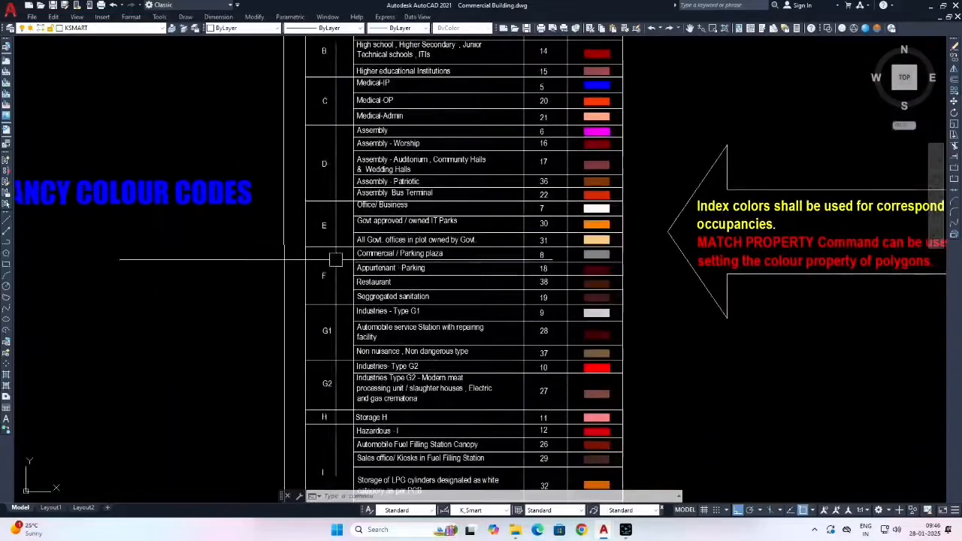
scroll(336, 279, "up", 5)
middle_click_drag(322, 290, 273, 213)
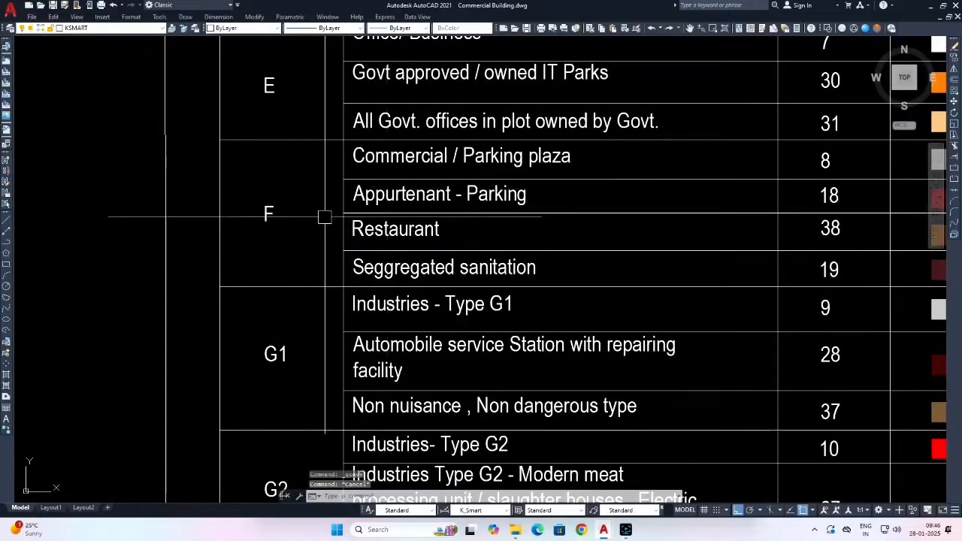
scroll(300, 214, "down", 6)
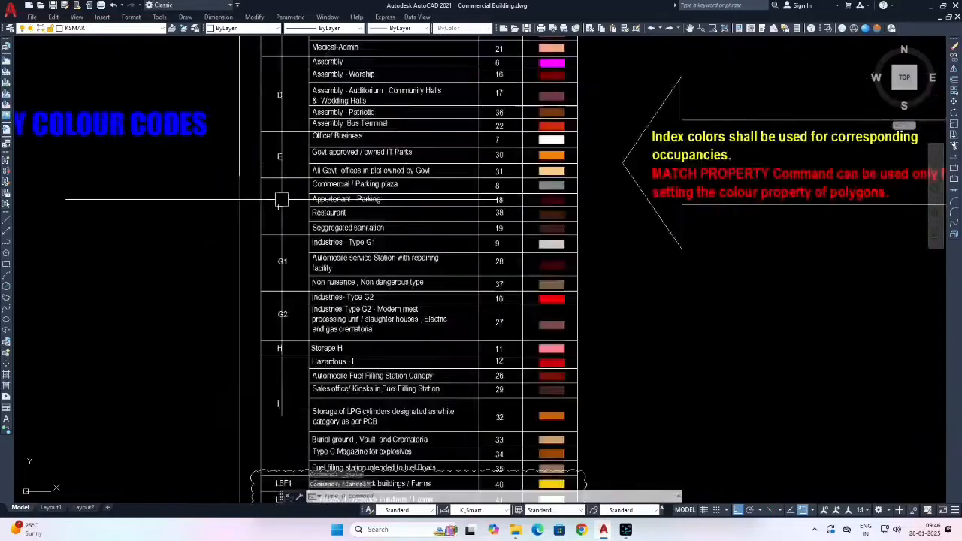
left_click(244, 193)
left_click(470, 202)
scroll(375, 200, "up", 3)
key("Escape")
key("Escape")
key("Escape")
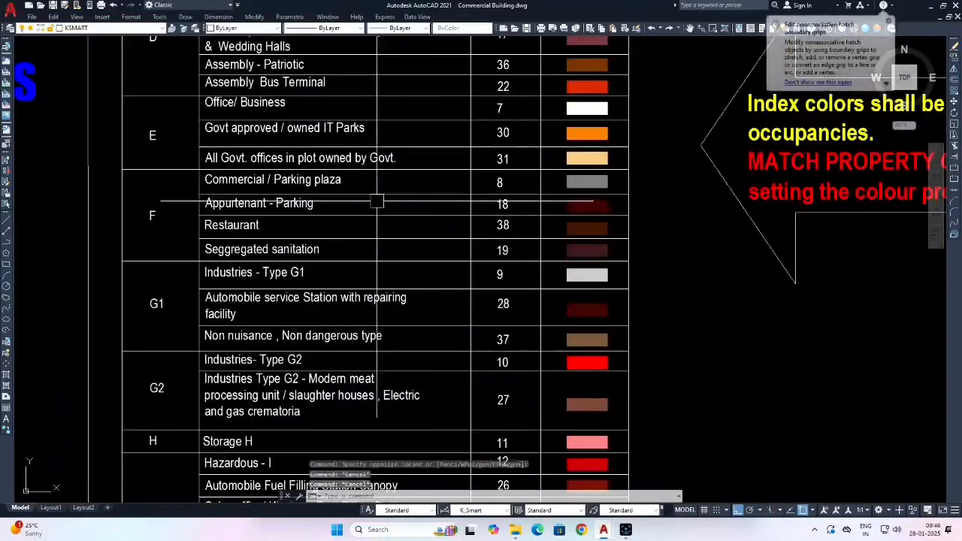
scroll(488, 264, "up", 2)
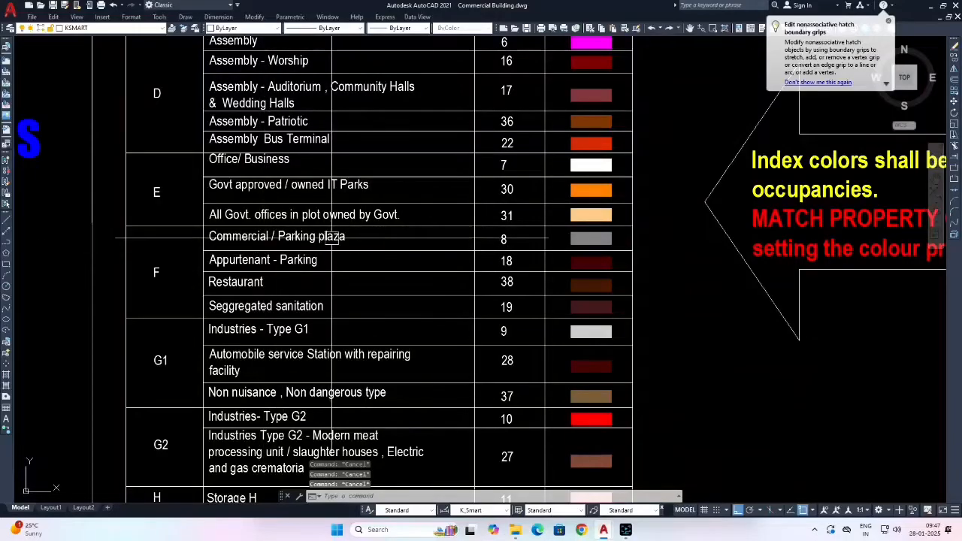
scroll(536, 232, "up", 4)
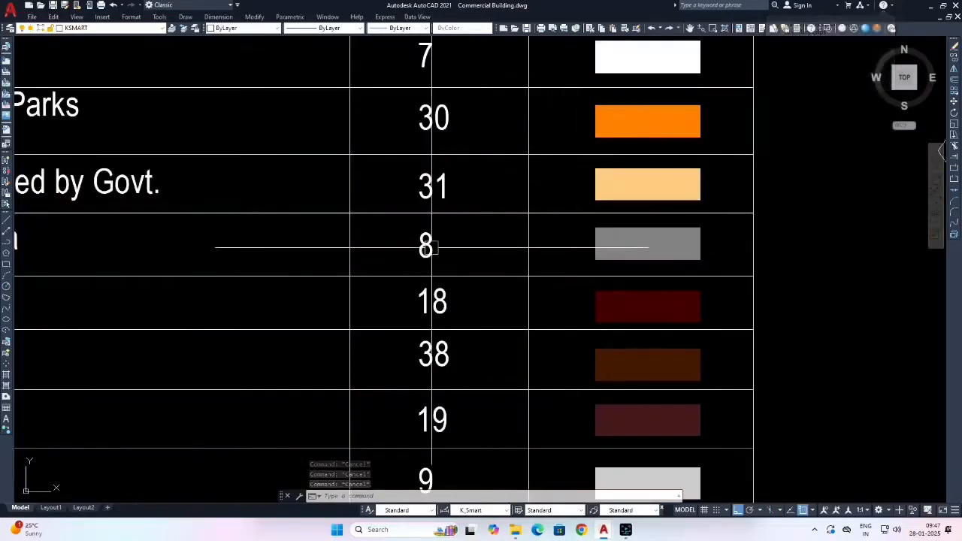
scroll(432, 245, "down", 4)
scroll(432, 246, "down", 3)
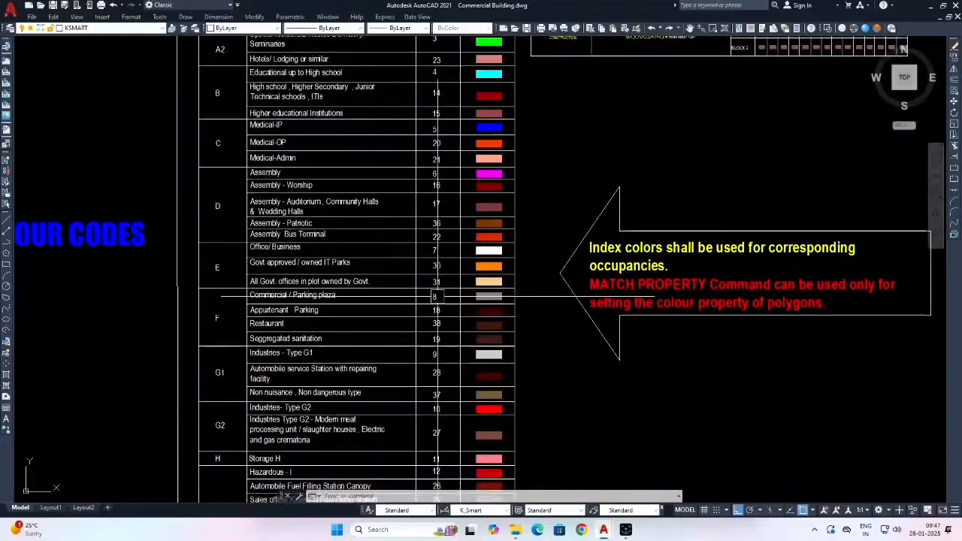
scroll(438, 296, "up", 5)
scroll(438, 296, "down", 2)
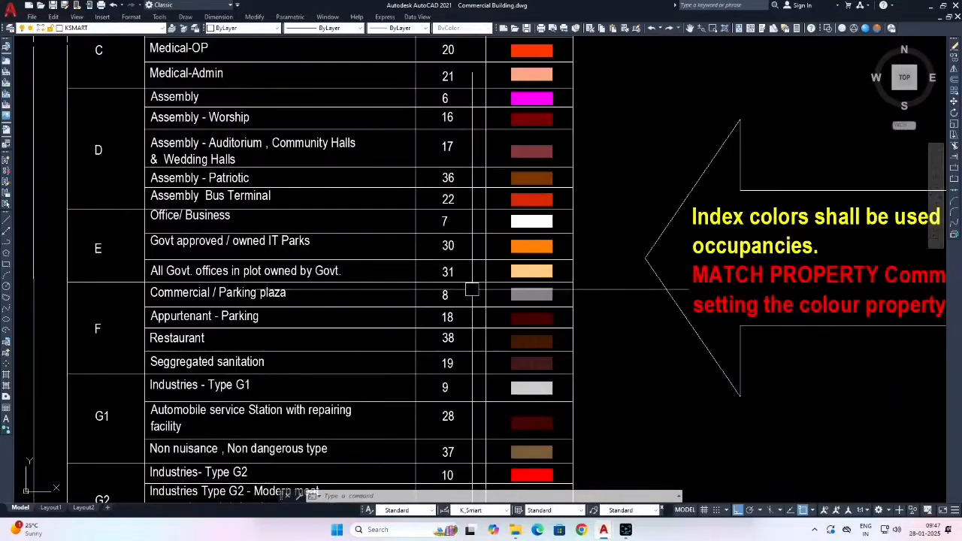
Inspect the outlines of the ground, first and terrace floor plans on the building's drawing sheet.
scroll(471, 289, "down", 5)
scroll(360, 266, "up", 4)
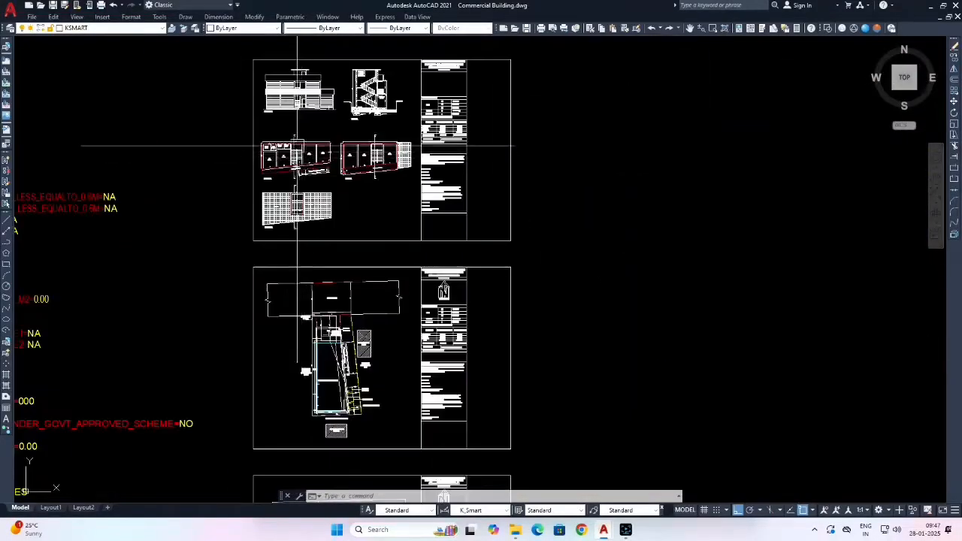
scroll(301, 145, "up", 2)
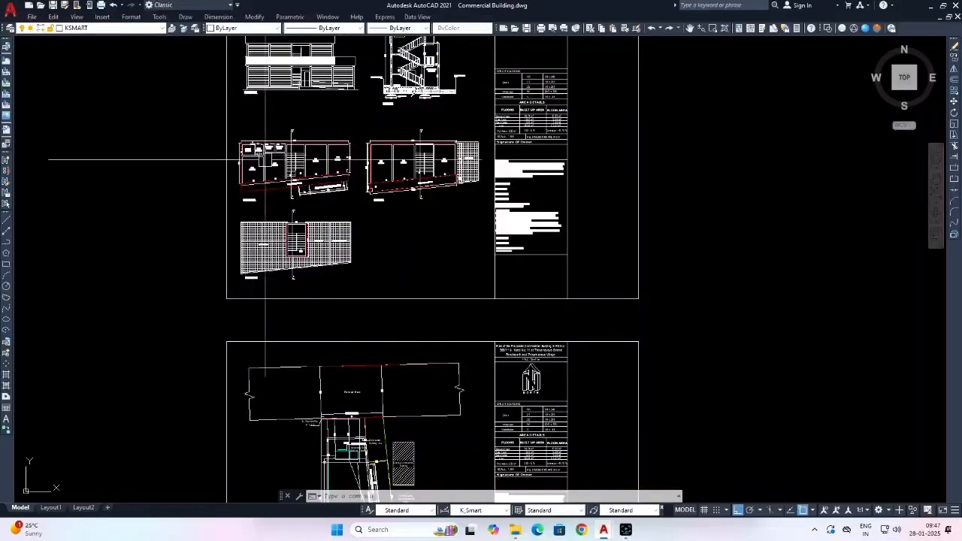
scroll(308, 184, "up", 4)
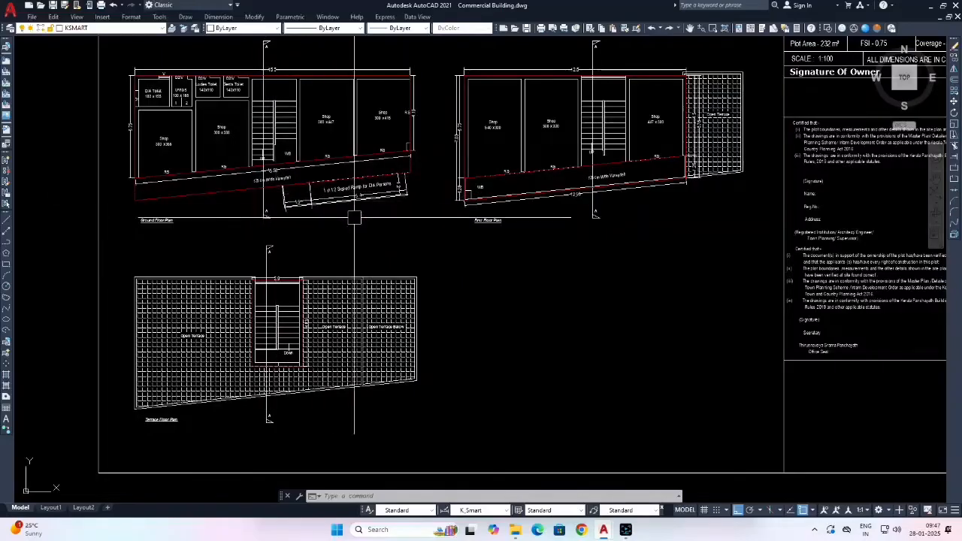
scroll(354, 218, "down", 2)
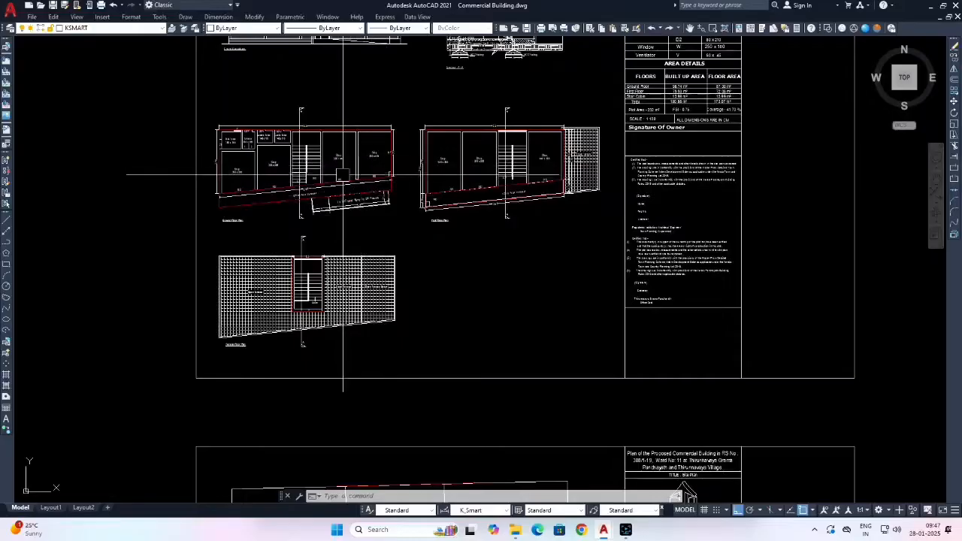
middle_click_drag(355, 190, 383, 242)
scroll(383, 241, "down", 6)
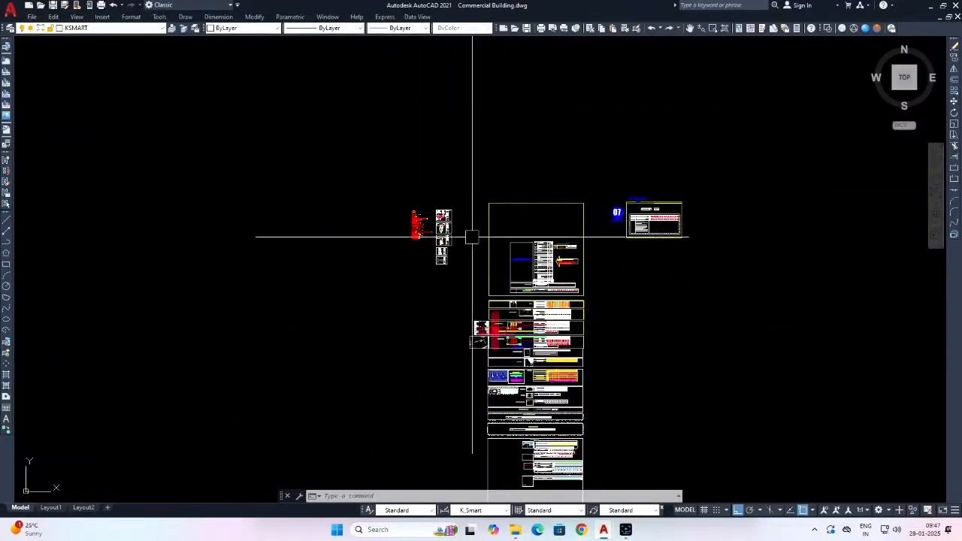
scroll(414, 226, "up", 6)
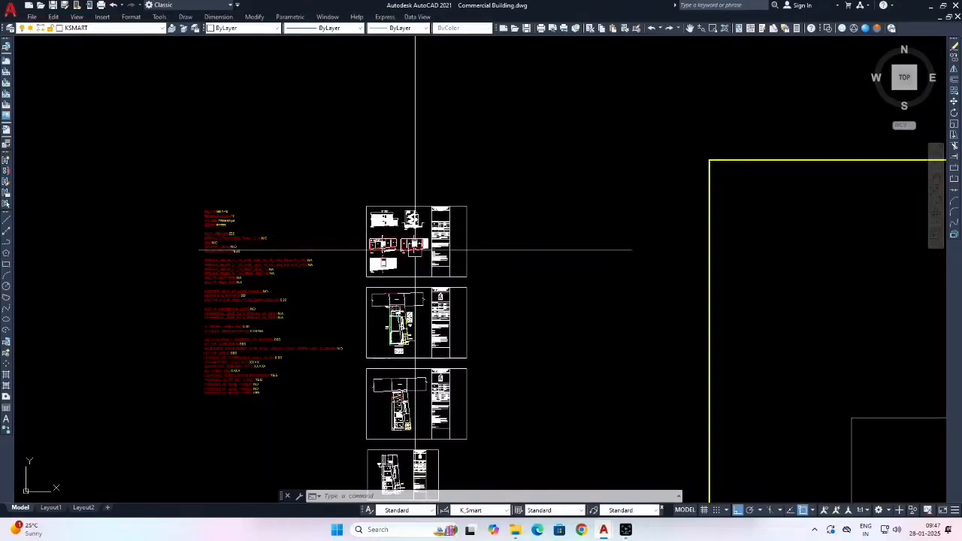
scroll(410, 250, "up", 6)
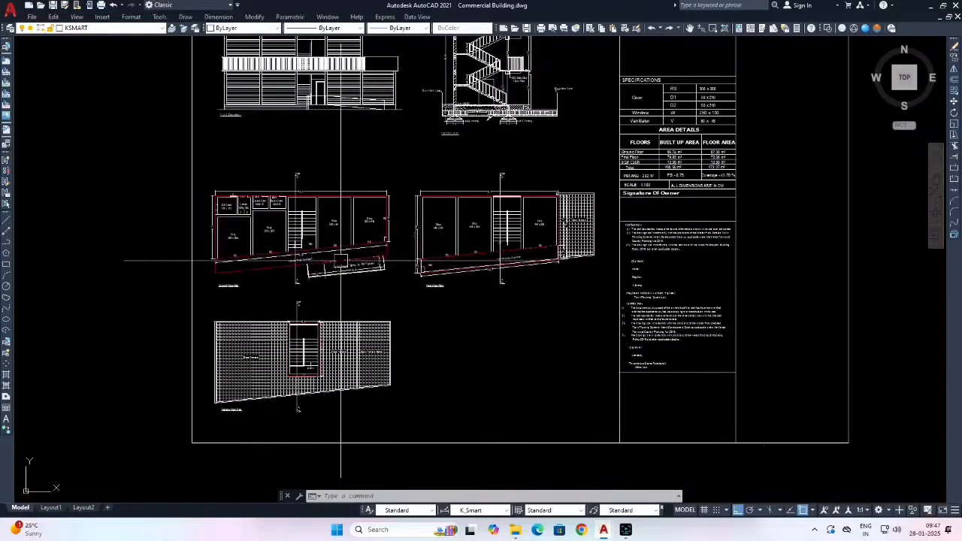
scroll(266, 240, "down", 12)
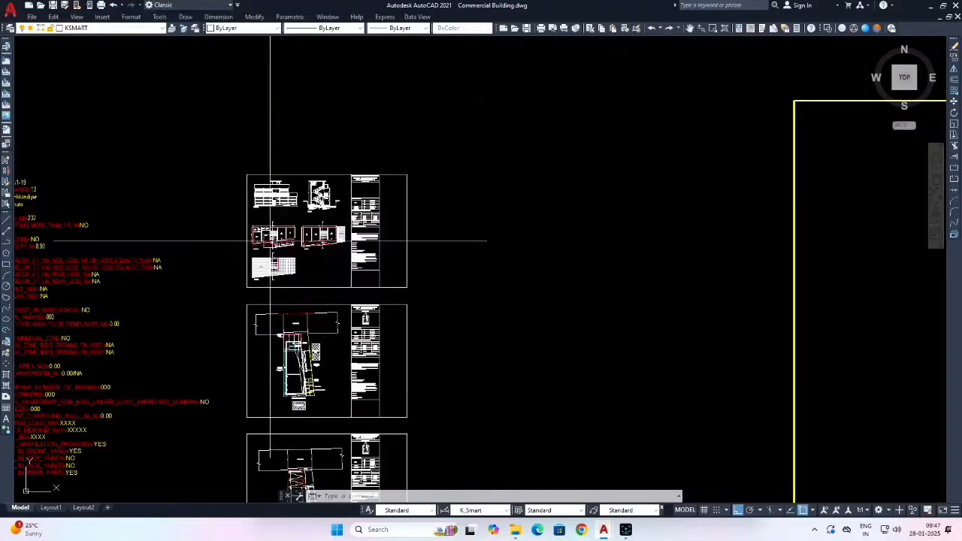
Recheck the group F commercial occupancy's index colour in the occupancy colour codes table.
middle_click_drag(494, 335, 449, 264)
scroll(517, 297, "up", 4)
scroll(516, 297, "up", 5)
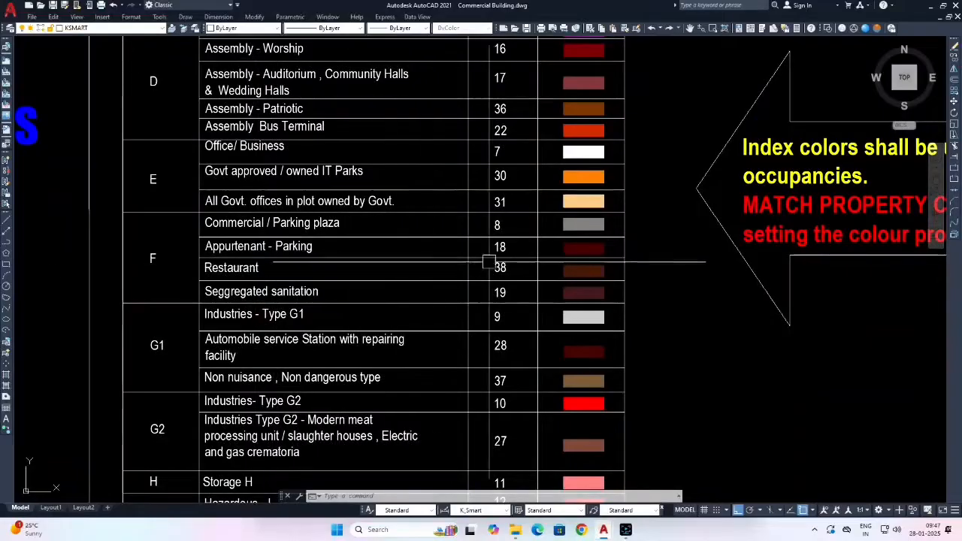
key("Escape")
key("Escape")
key("Escape")
scroll(262, 222, "up", 2)
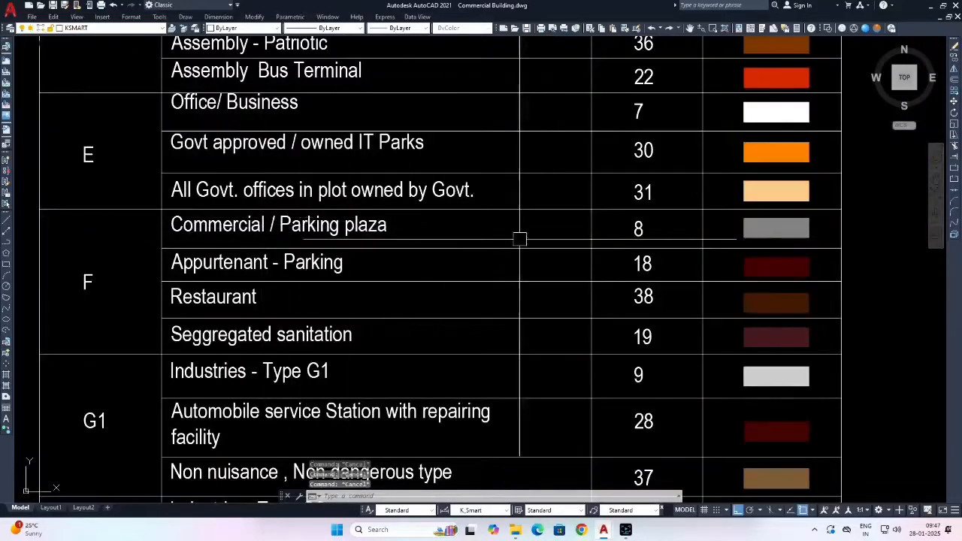
scroll(670, 231, "down", 8)
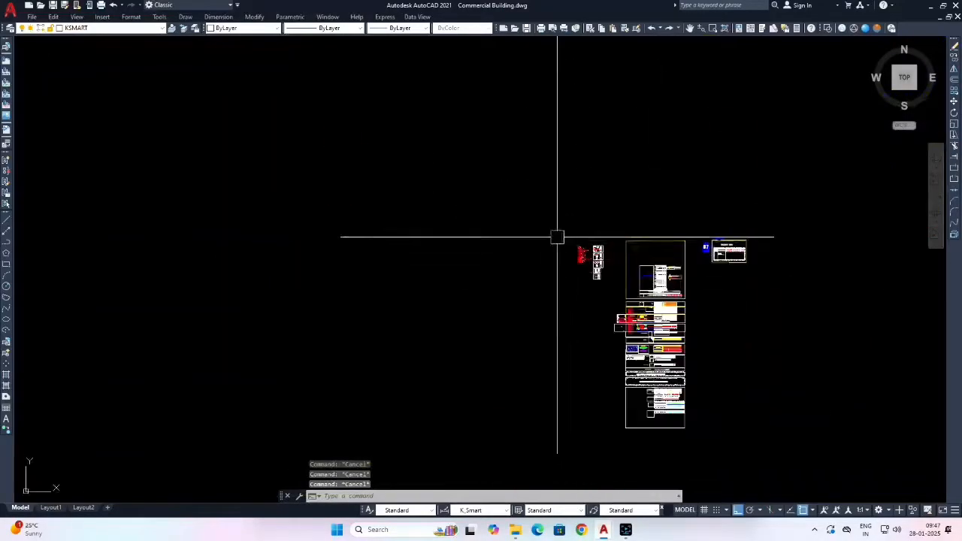
Set the red area outlines of the ground, first and terrace floor plans to index color 8, and save the drawing.
scroll(584, 269, "up", 5)
scroll(620, 300, "up", 5)
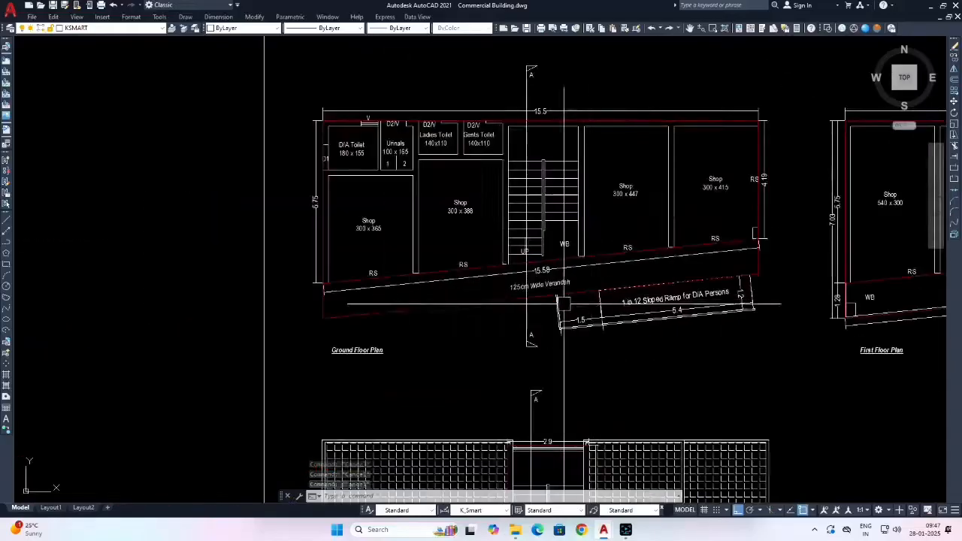
left_click(489, 296)
scroll(489, 296, "up", 3)
scroll(321, 247, "down", 6)
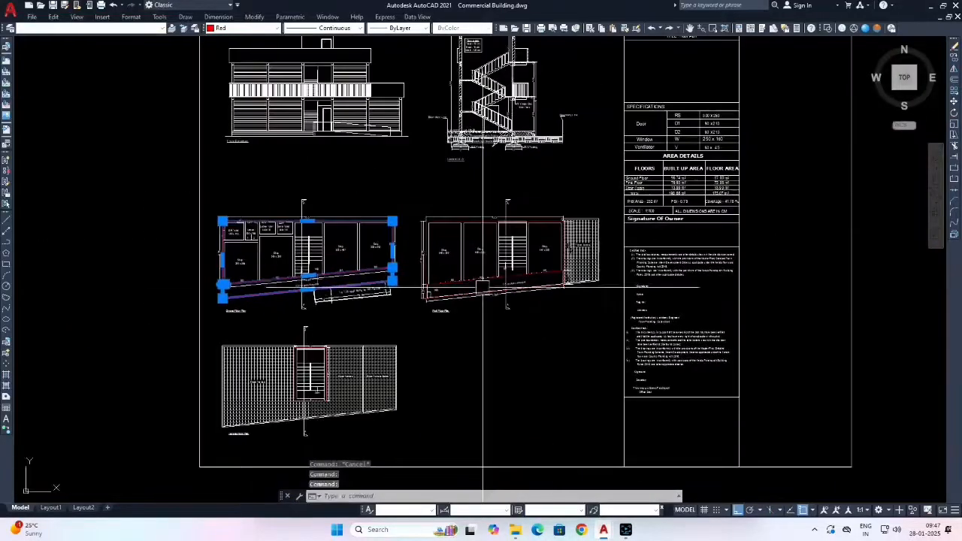
scroll(374, 282, "up", 6)
left_click(373, 280)
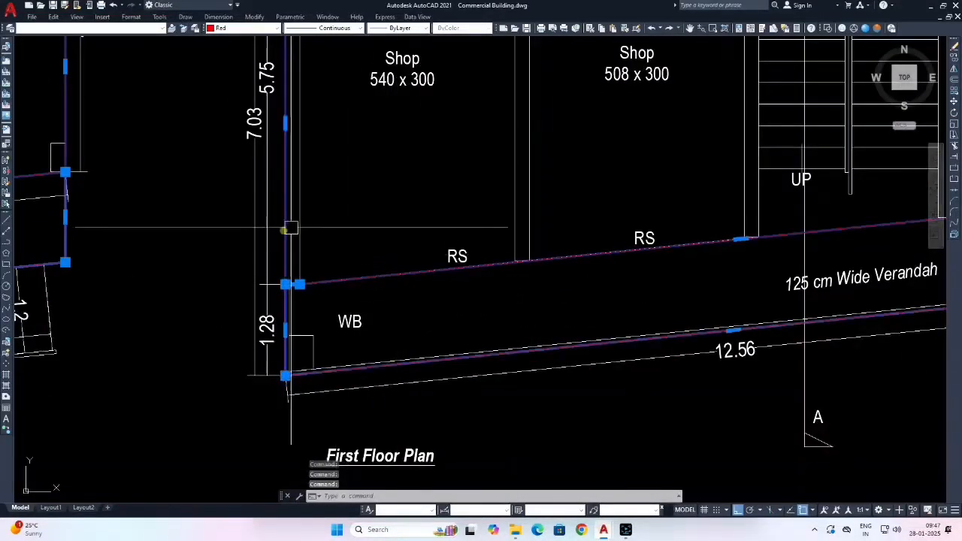
scroll(282, 241, "down", 5)
scroll(282, 251, "up", 2)
scroll(282, 247, "up", 9)
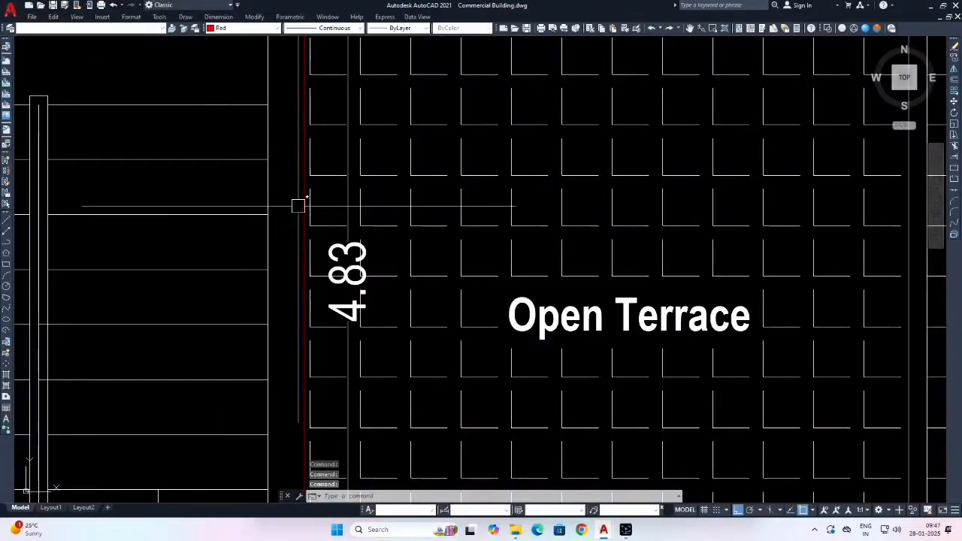
left_click(225, 29)
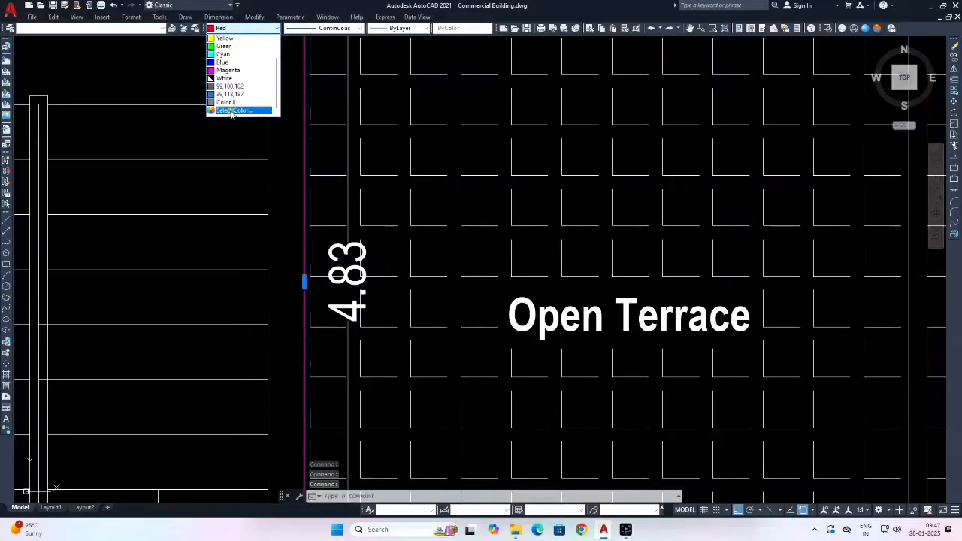
left_click(231, 111)
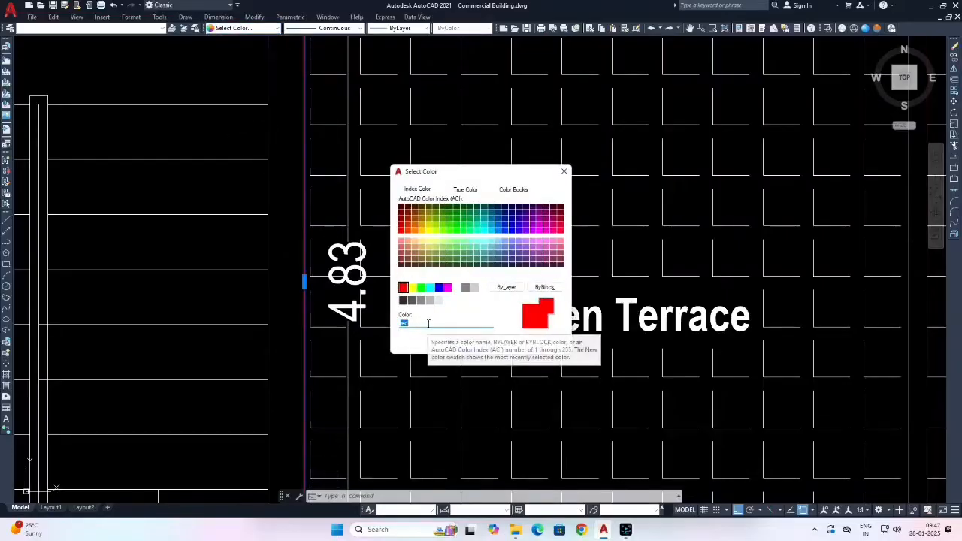
type("8")
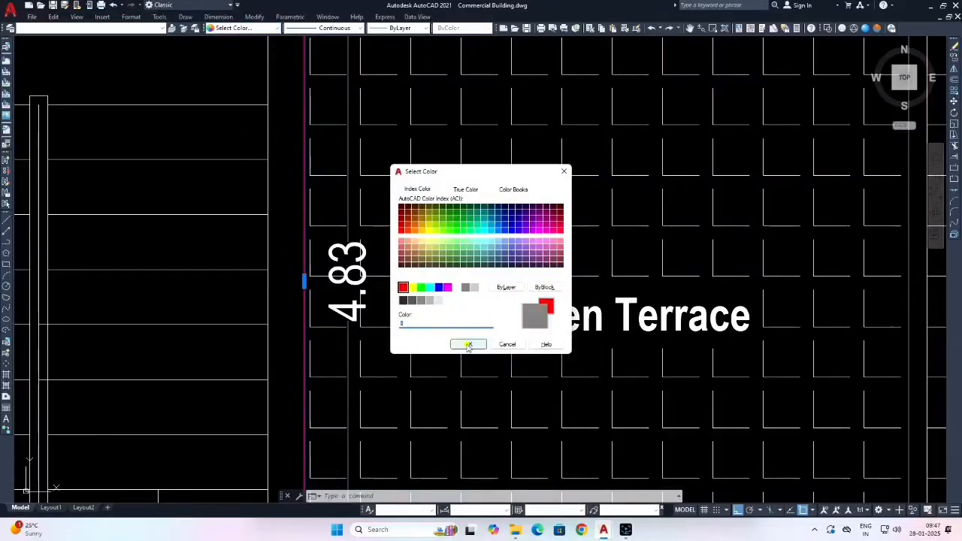
left_click(468, 344)
scroll(354, 233, "down", 6)
key("Escape")
scroll(376, 173, "up", 3)
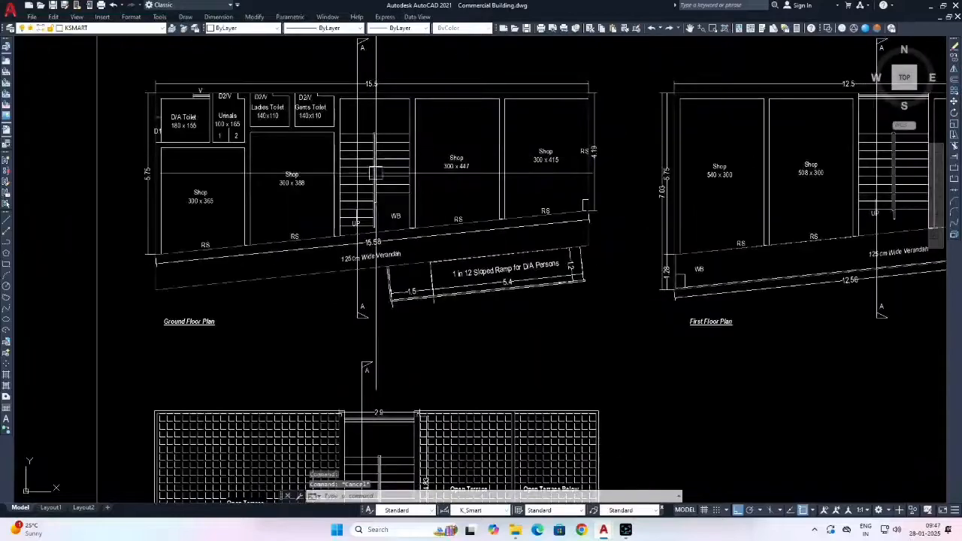
key("ctrl+s")
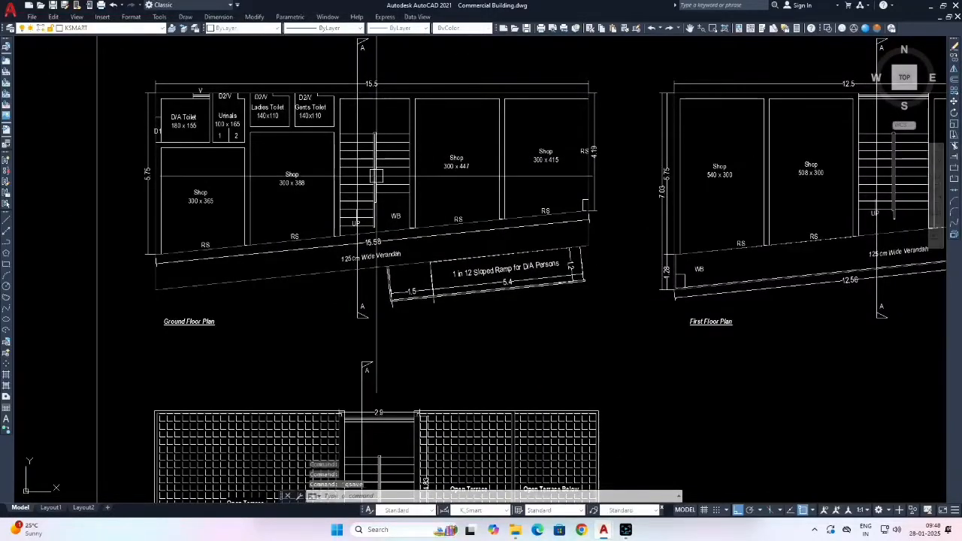
Erase the whole Occupancy Colour Codes reference table together with its title box.
scroll(383, 86, "down", 5)
mouse_move(528, 250)
middle_mouse_down()
mouse_move(304, 157)
mouse_move(264, 106)
middle_mouse_up()
scroll(264, 105, "down", 3)
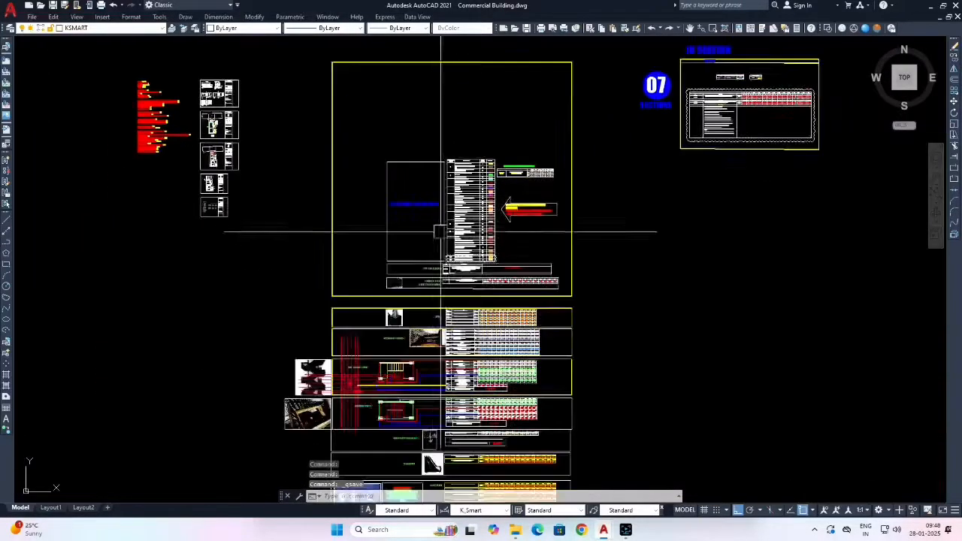
scroll(436, 225, "up", 3)
scroll(362, 146, "down", 2)
left_click(311, 76)
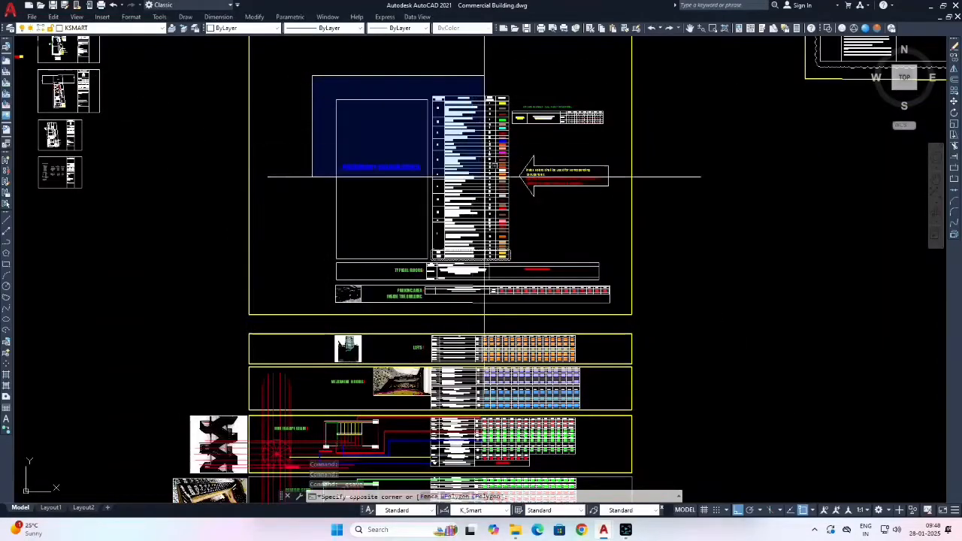
scroll(507, 261, "up", 2)
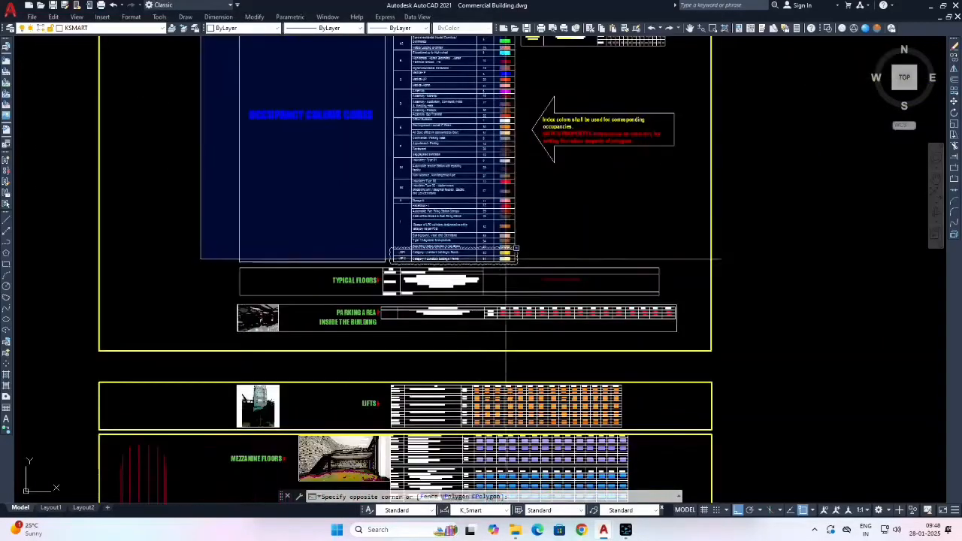
middle_click_drag(517, 262, 511, 310)
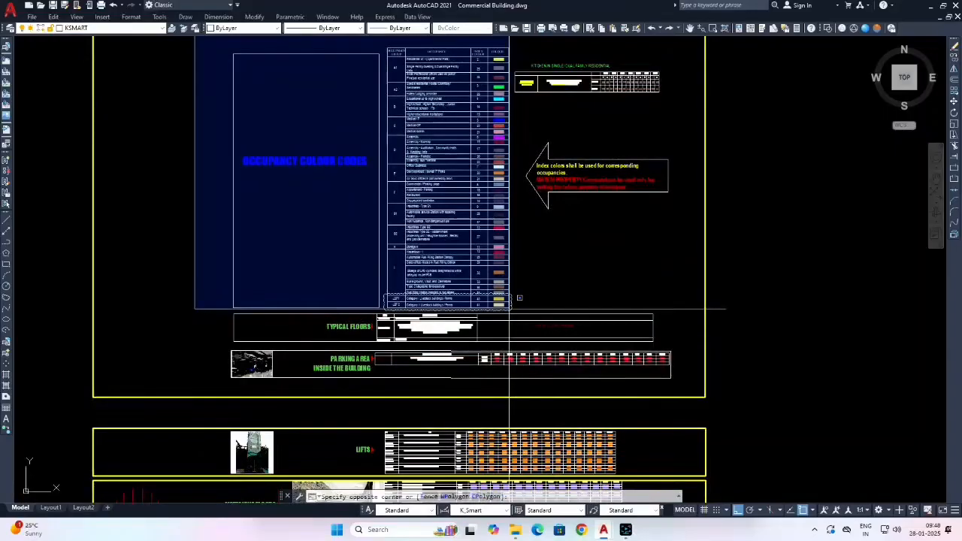
left_click(511, 311)
type("e")
key("Return")
Erase the Kitchen in Single/Dual Family Residential table and its heading.
scroll(563, 90, "up", 4)
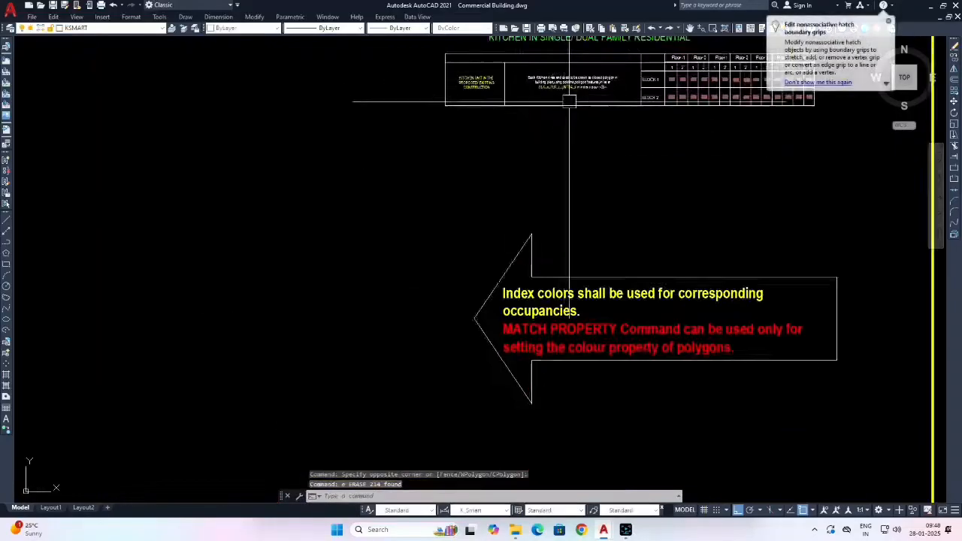
middle_click_drag(568, 101, 511, 208)
scroll(520, 130, "up", 2)
scroll(451, 173, "down", 2)
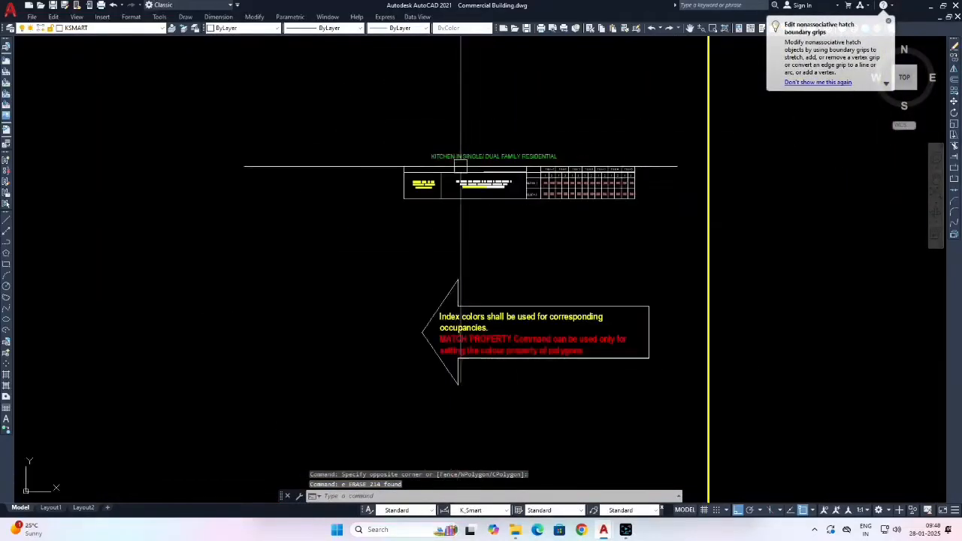
scroll(523, 184, "up", 2)
scroll(523, 184, "down", 2)
left_click(380, 140)
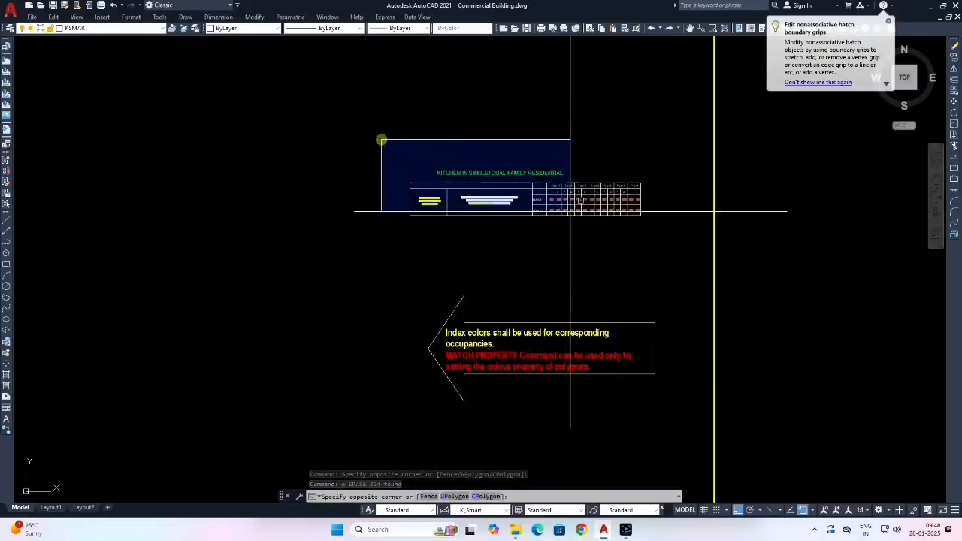
left_click(656, 236)
type("e")
key("Return")
Erase the arrow-shaped note about using index colors for corresponding occupancies.
scroll(636, 225, "down", 4)
middle_click_drag(635, 225, 630, 181)
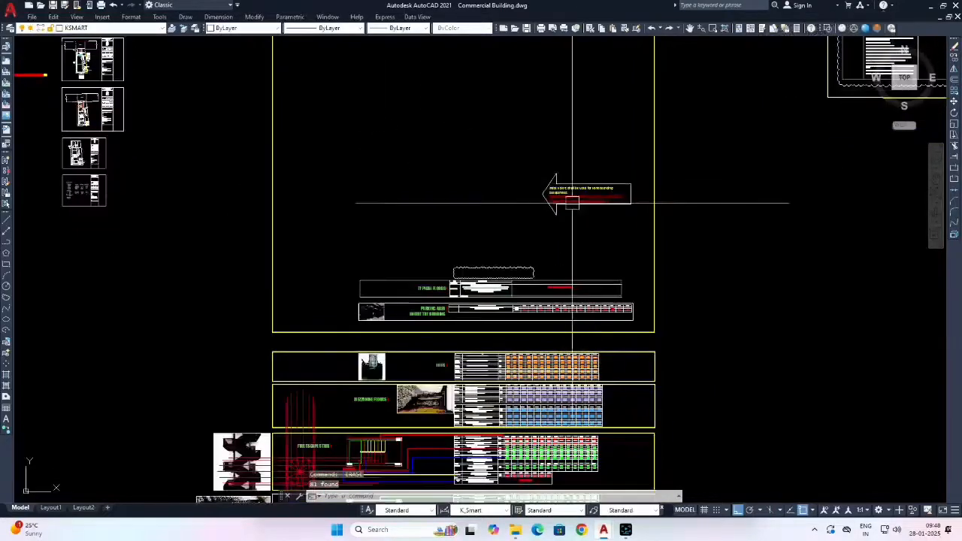
scroll(561, 208, "up", 6)
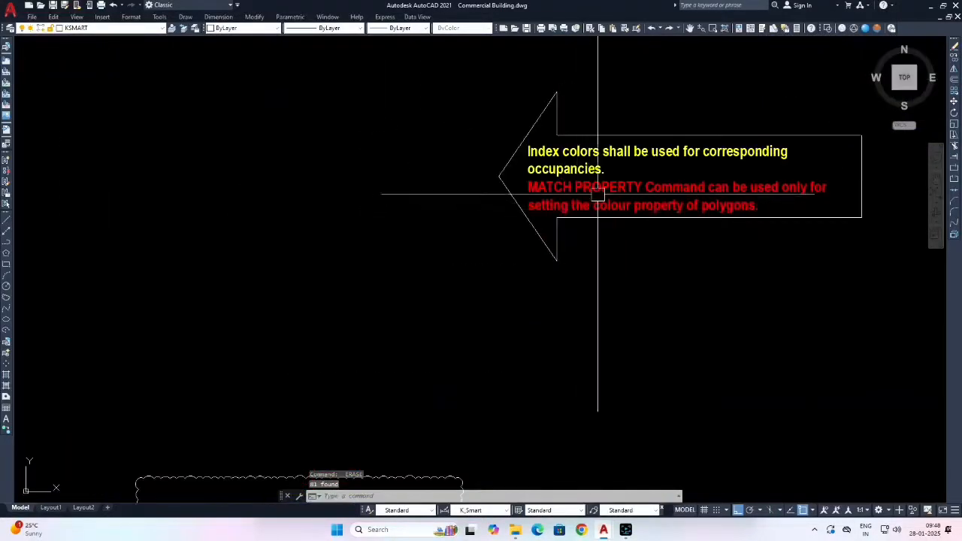
scroll(563, 198, "down", 3)
left_click(488, 128)
left_click(729, 251)
type("e")
key("Return")
Examine the Typical Floors entry with its TYPICAL_FLOOR_PLAN text, and check the building's drawing sheets for comparison.
scroll(390, 290, "up", 2)
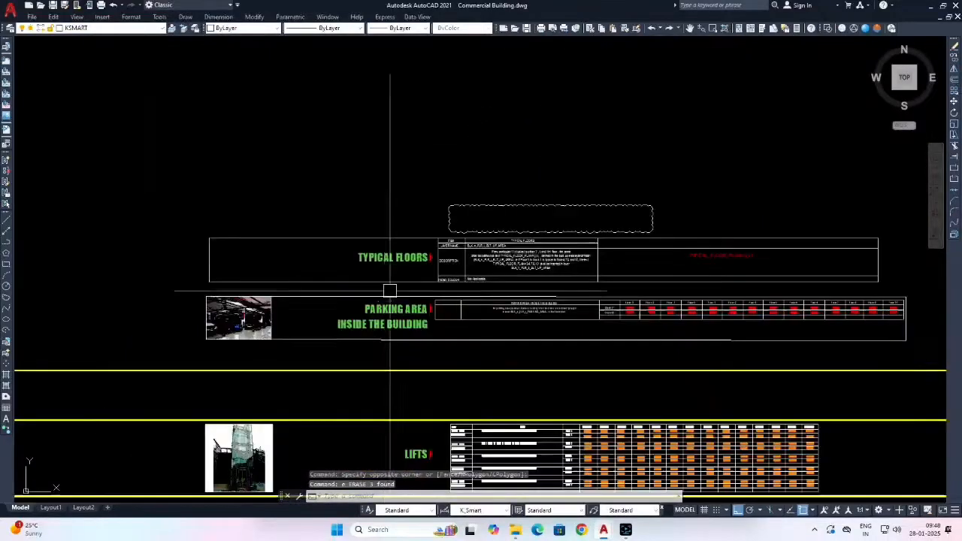
scroll(390, 290, "up", 2)
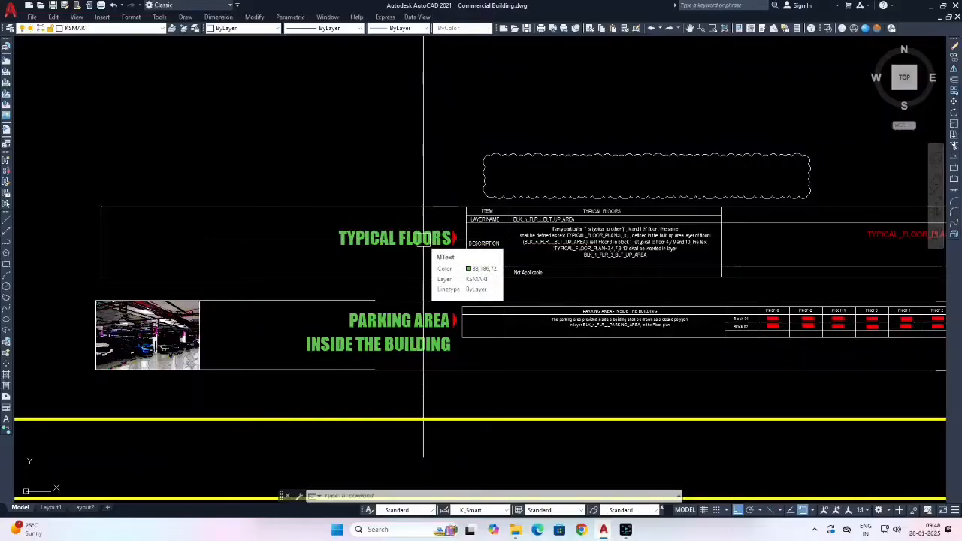
scroll(756, 239, "up", 3)
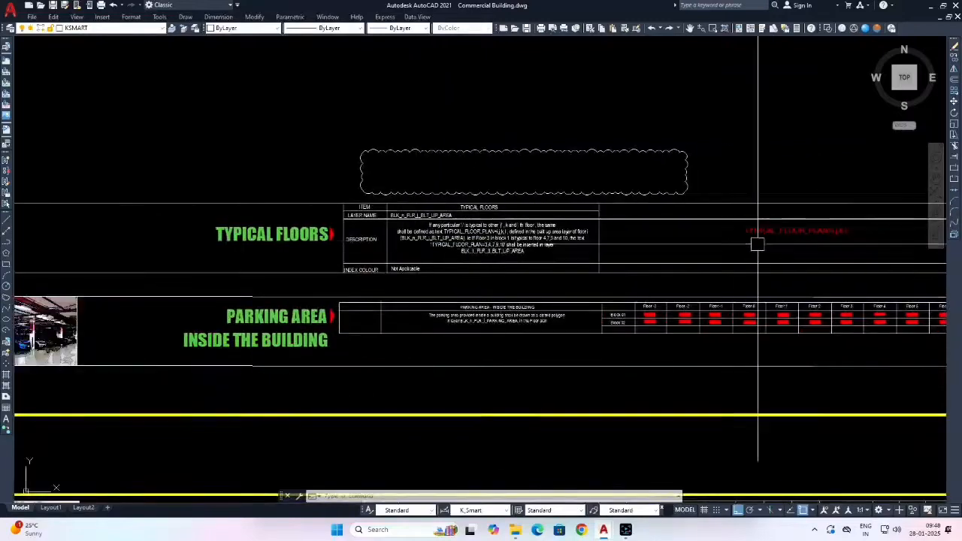
left_click(648, 228)
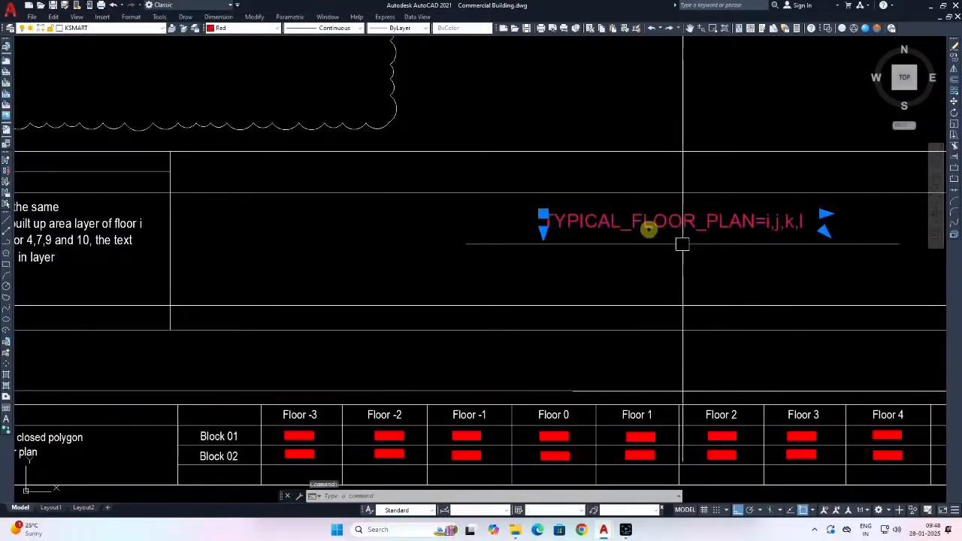
scroll(682, 244, "down", 7)
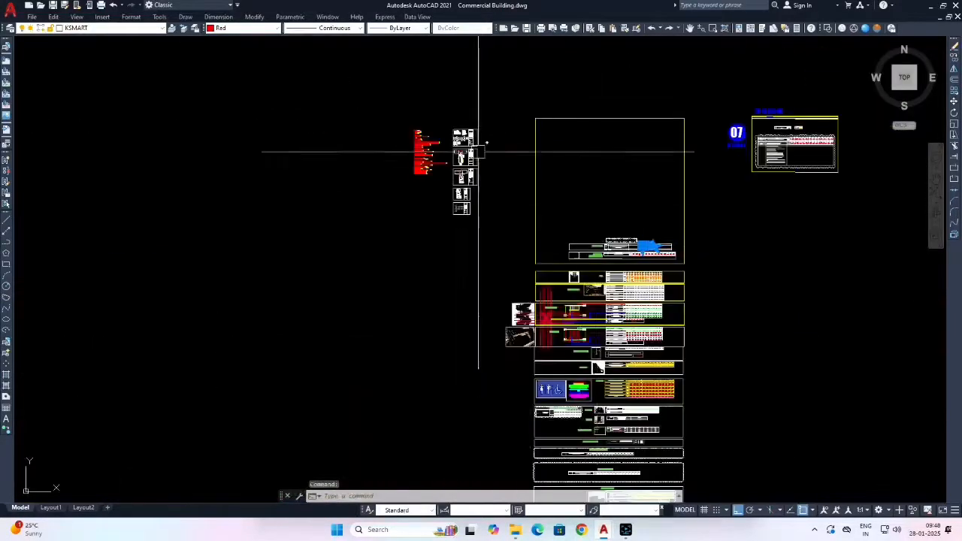
scroll(435, 122, "up", 2)
scroll(460, 145, "up", 2)
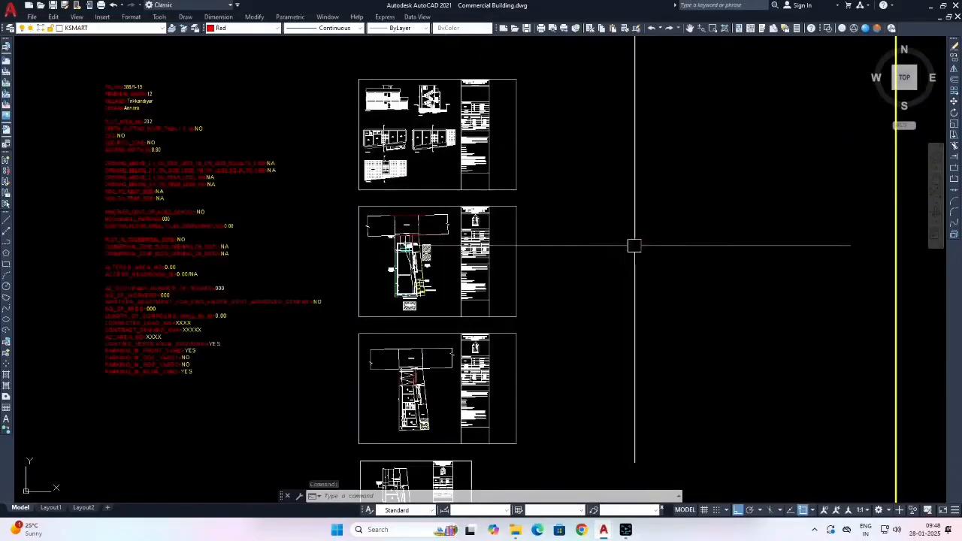
scroll(440, 140, "up", 3)
scroll(440, 247, "down", 5)
scroll(517, 325, "up", 10)
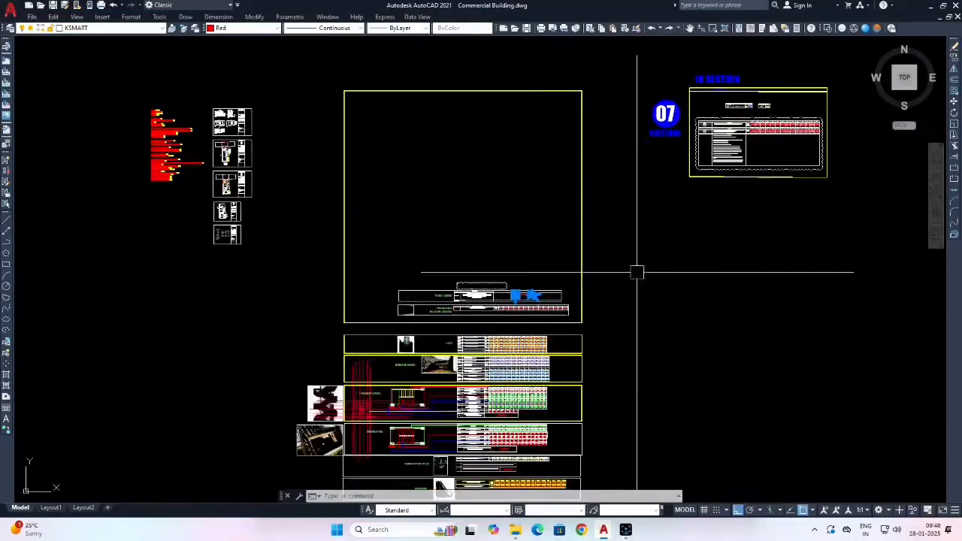
scroll(517, 325, "up", 2)
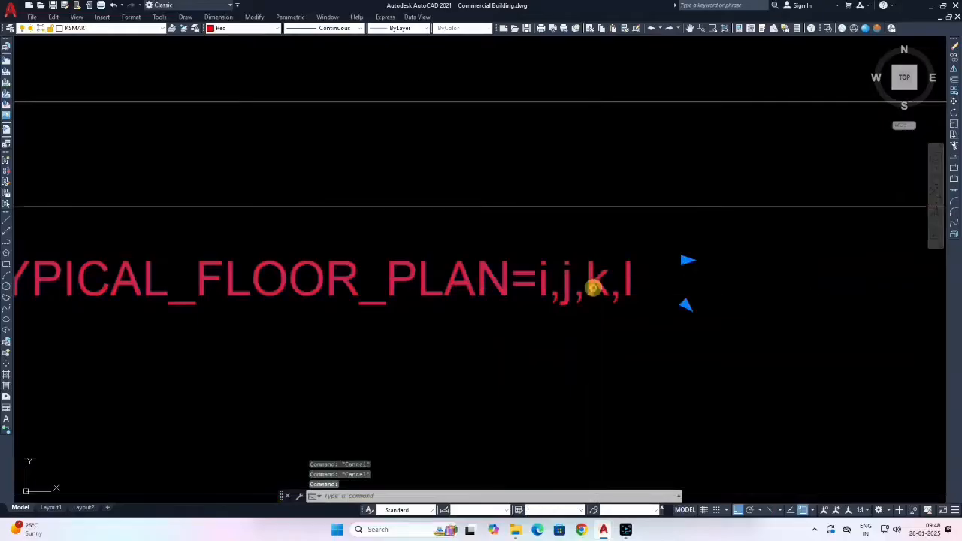
Try replacing the floor letters i,j,k,l in the TYPICAL_FLOOR_PLAN text with 1,2, and discard the text changes.
double_click(593, 283)
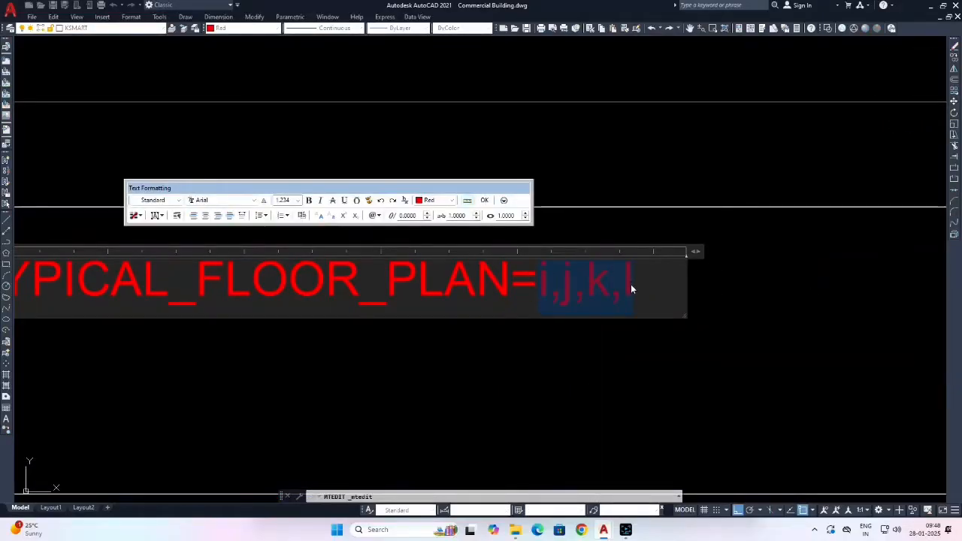
type("1")
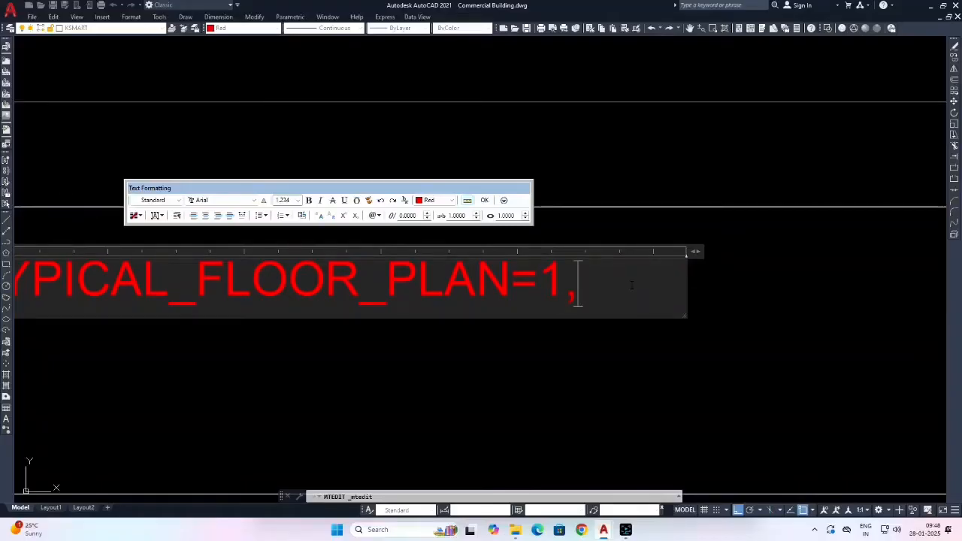
key("Escape")
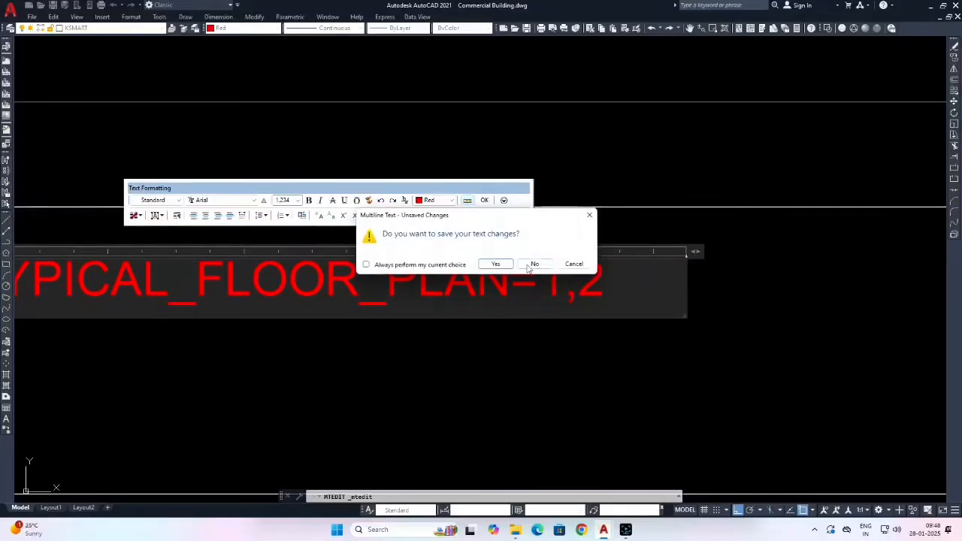
left_click(532, 262)
Erase the Typical Floors reference section, including the revision cloud above it.
left_click(217, 198)
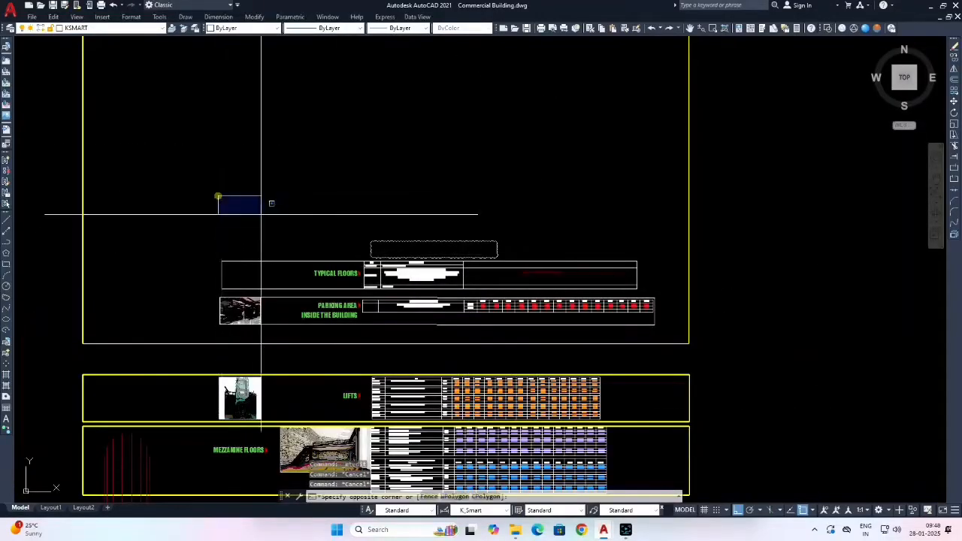
left_click(706, 286)
type("e")
key("Return")
scroll(226, 319, "up", 2)
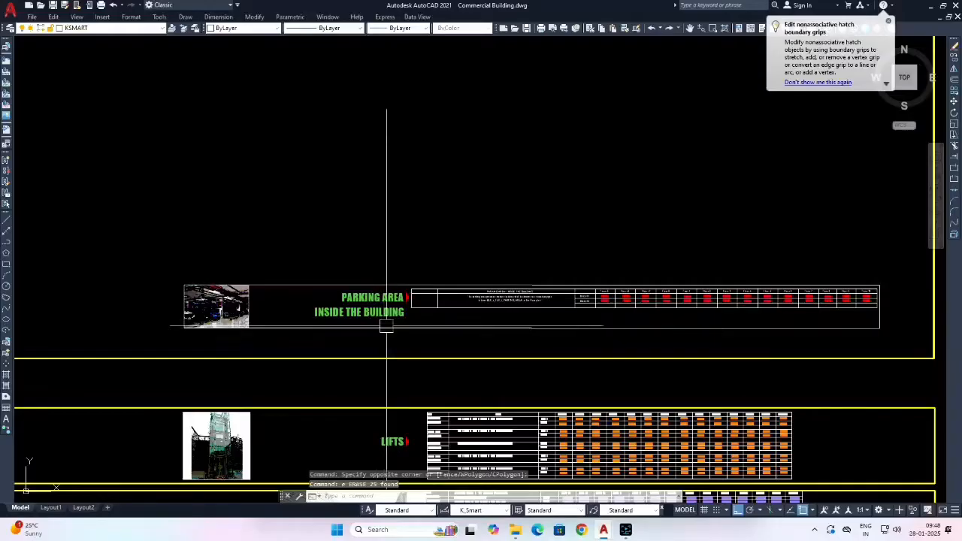
scroll(144, 208, "down", 2)
left_click(145, 211)
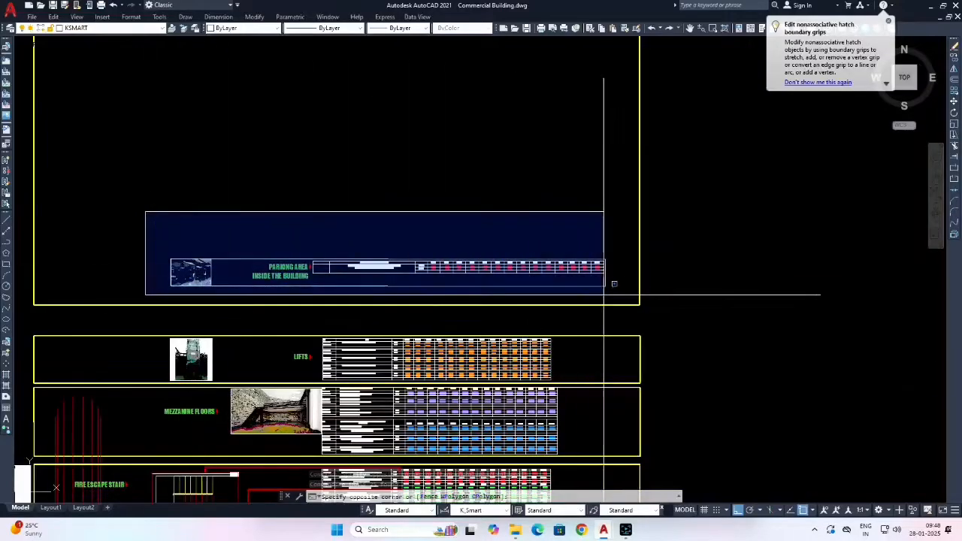
left_click(613, 295)
scroll(386, 268, "up", 2)
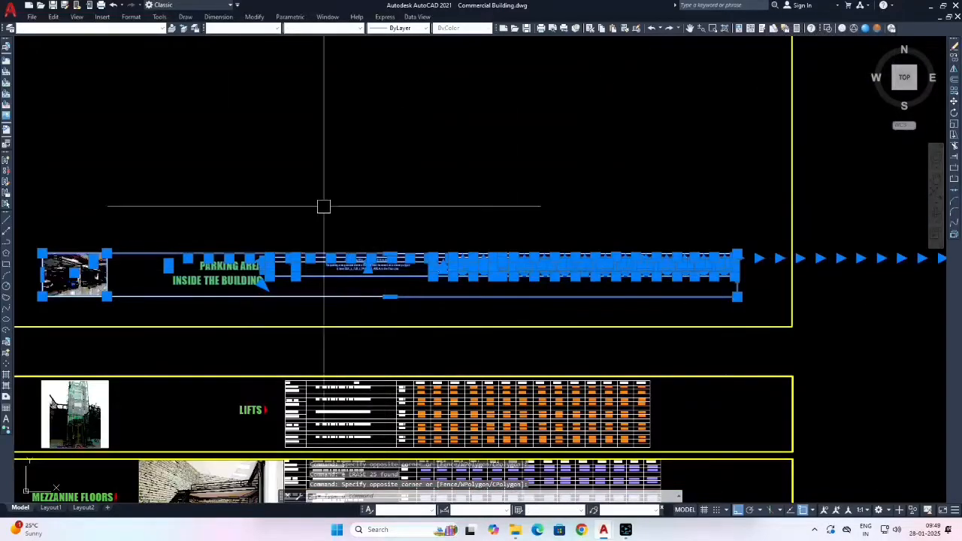
scroll(541, 288, "up", 3)
key("Escape")
key("Escape")
key("Escape")
Erase the Parking Area Inside the Building reference section and the yellow frame that enclosed it.
scroll(503, 187, "down", 2)
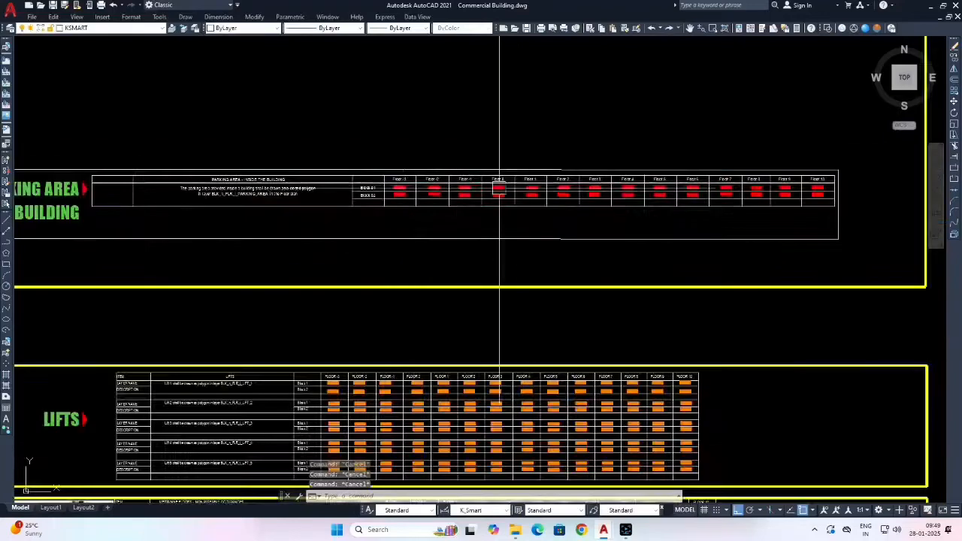
scroll(268, 169, "down", 3)
left_click(269, 171)
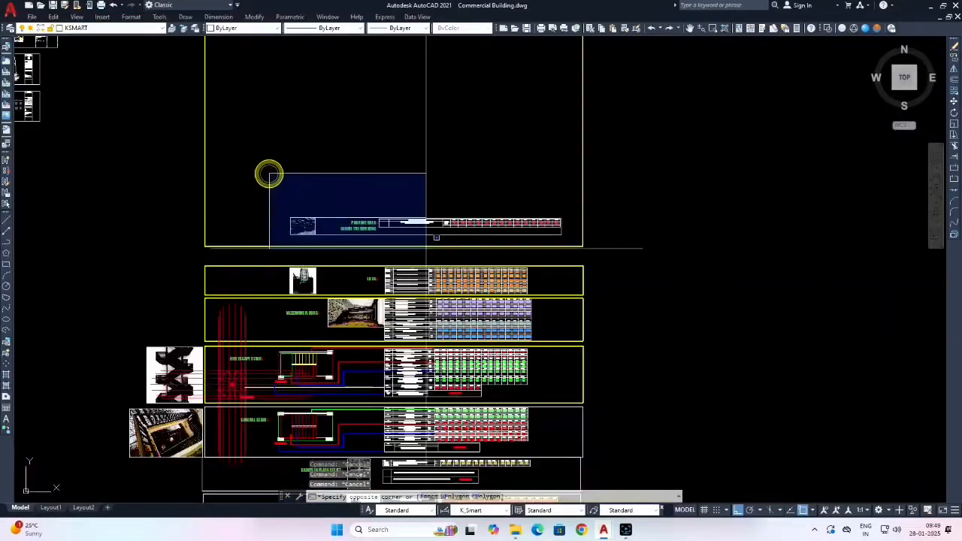
left_click(578, 242)
type("e")
key("Return")
scroll(409, 321, "up", 3)
scroll(221, 203, "down", 3)
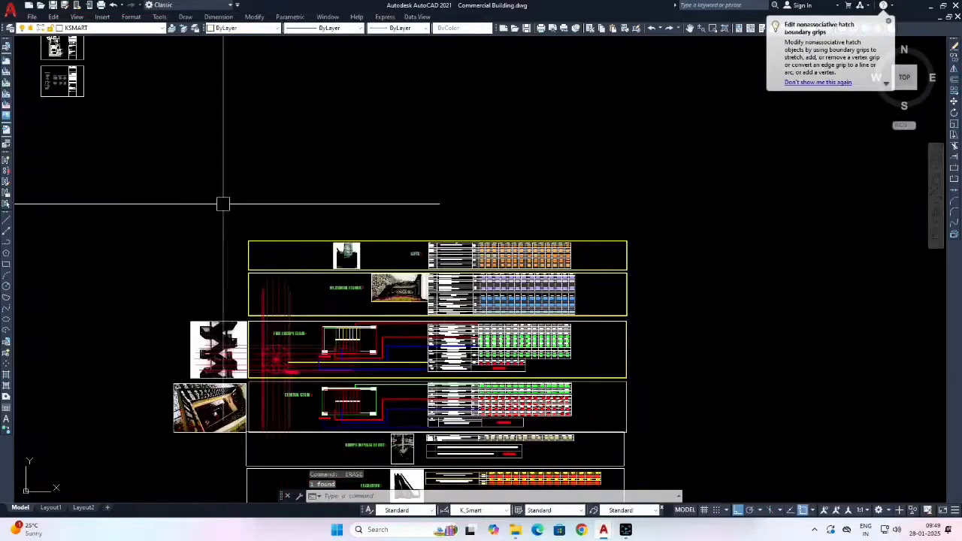
Erase the Lifts and Mezzanine Floors reference sections together with their frames.
scroll(365, 304, "up", 3)
scroll(381, 287, "down", 3)
left_click(256, 183)
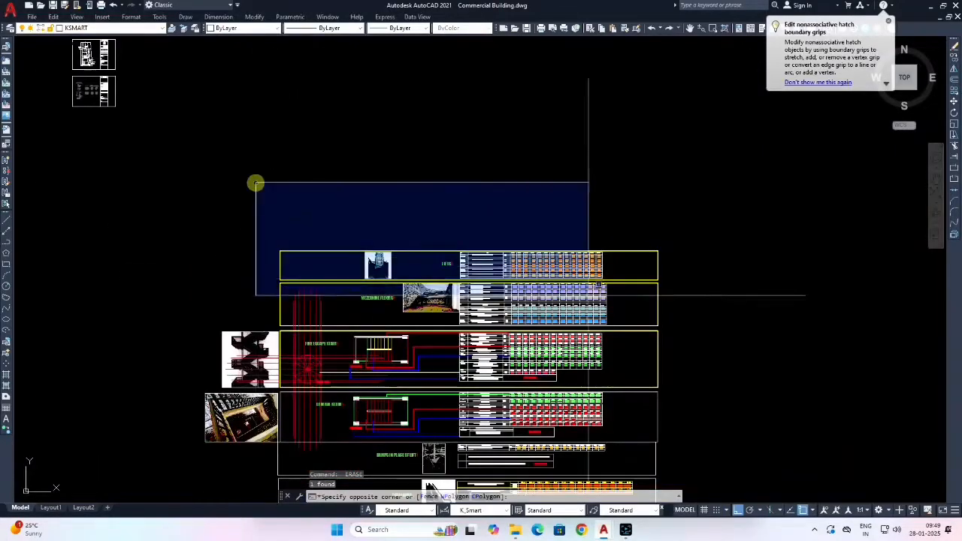
left_click(661, 329)
type("e")
key("Return")
Erase the Fire Escape Stair reference section, including its photo, stair sketch and spiral stair geometry.
scroll(341, 350, "up", 3)
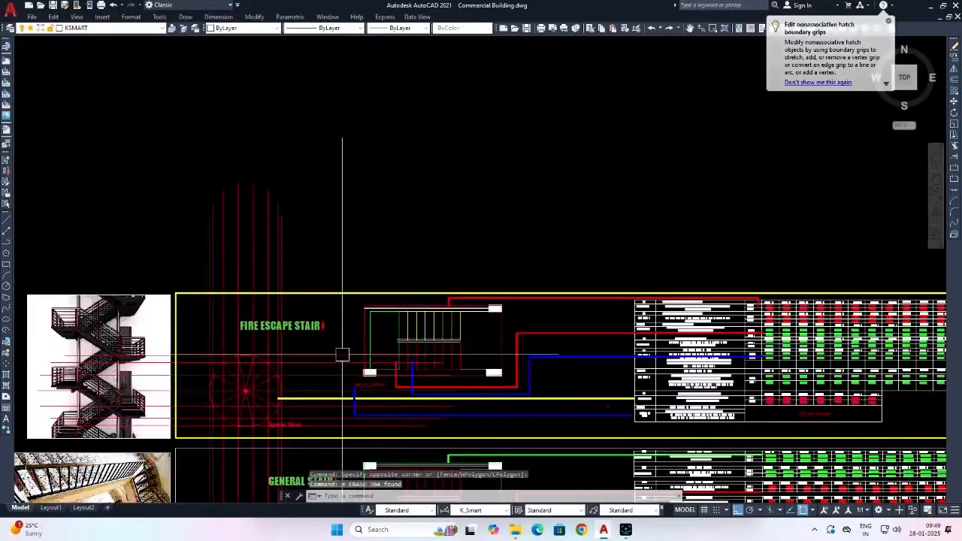
left_click(219, 251)
scroll(218, 251, "down", 5)
left_click(208, 200)
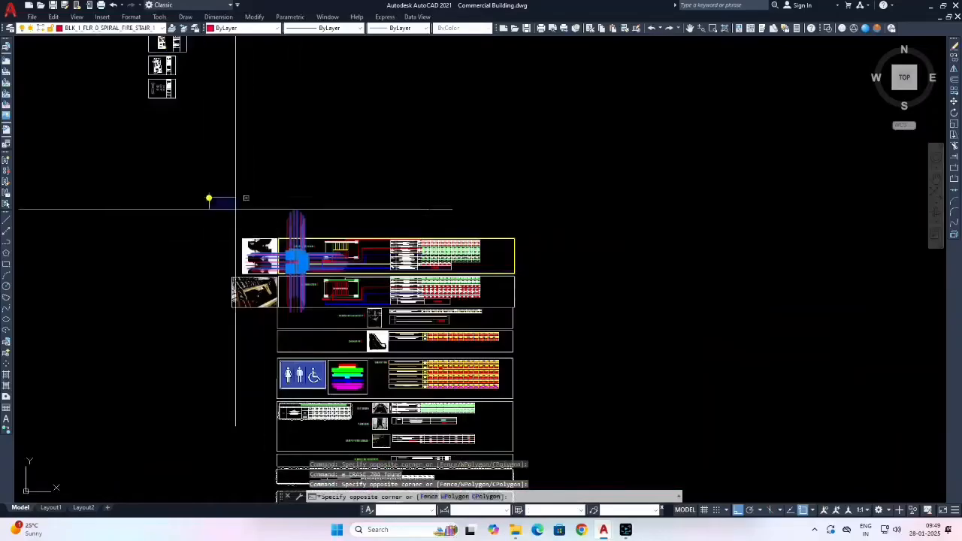
left_click(573, 277)
type("e")
key("Return")
Erase the leftover red construction lines crossing the General Stair section, and save the drawing.
scroll(300, 291, "up", 4)
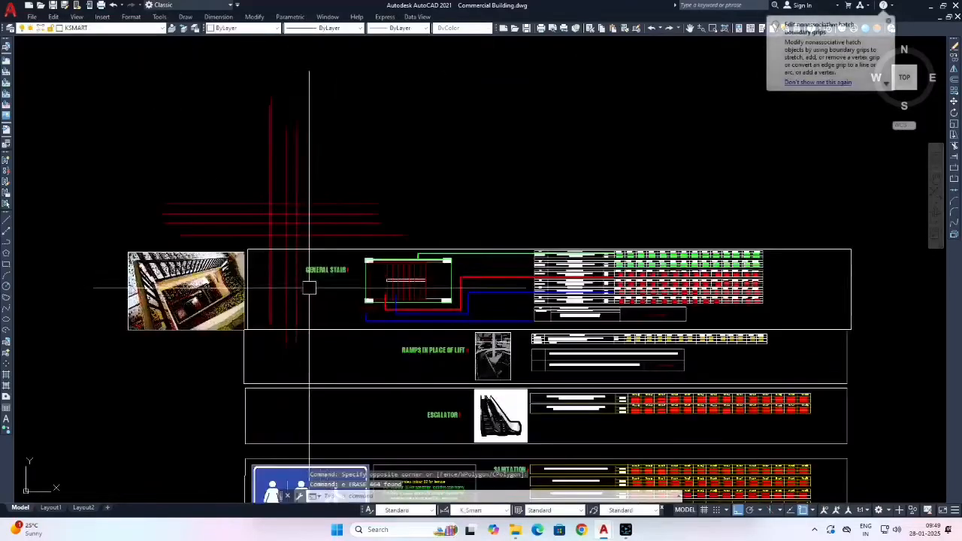
left_click(382, 151)
left_click(250, 240)
key("Return")
scroll(338, 269, "up", 2)
key("Escape")
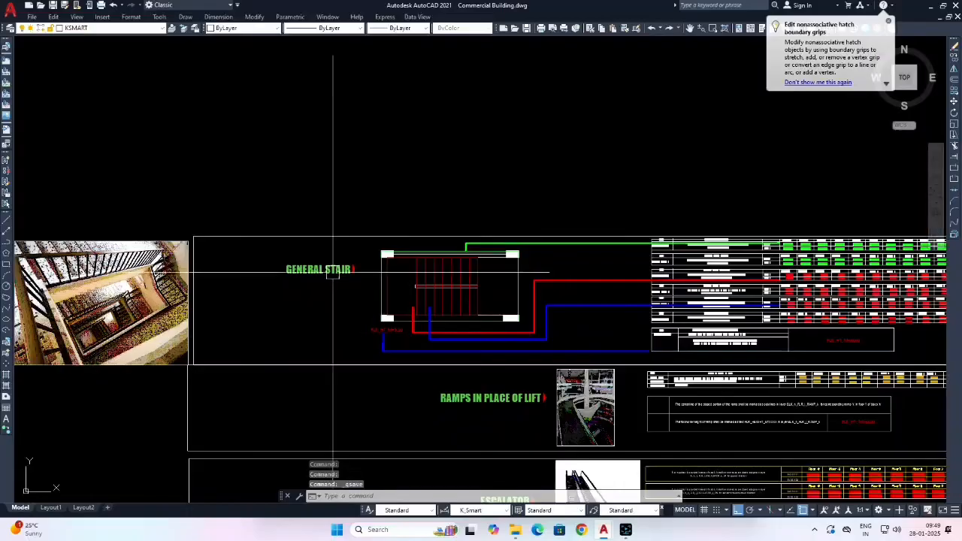
Trace the full stair area on the ground floor plan with a closed polyline, following the slanted front edge beside the verandah.
scroll(470, 270, "down", 5)
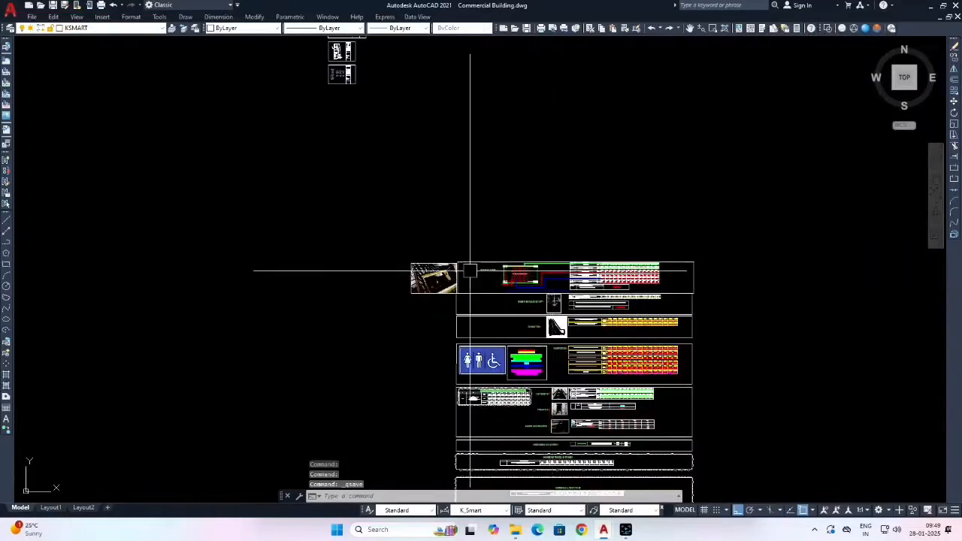
scroll(469, 271, "down", 5)
middle_click_drag(449, 193, 456, 238)
scroll(456, 235, "up", 14)
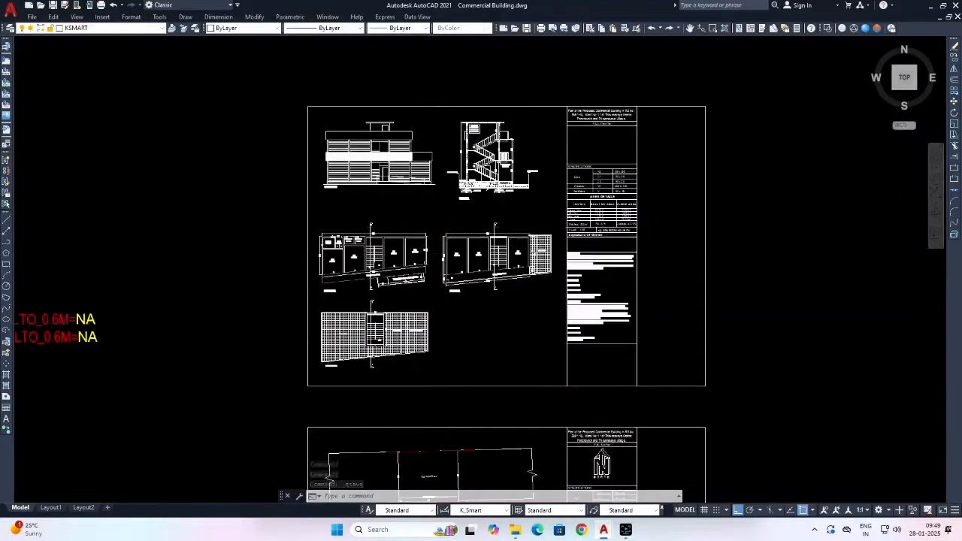
scroll(380, 245, "up", 8)
type("pl")
key("Return")
scroll(385, 199, "up", 2)
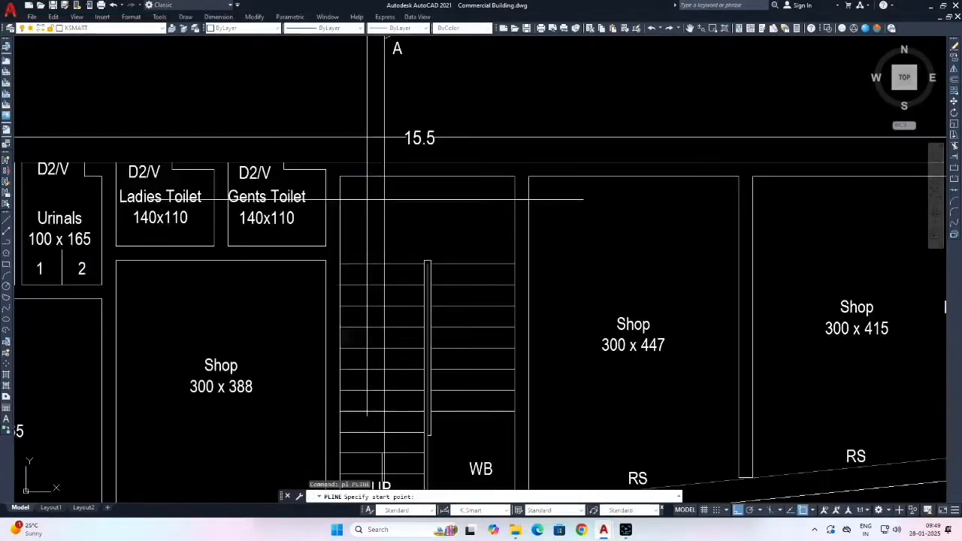
left_click(344, 177)
left_click(514, 177)
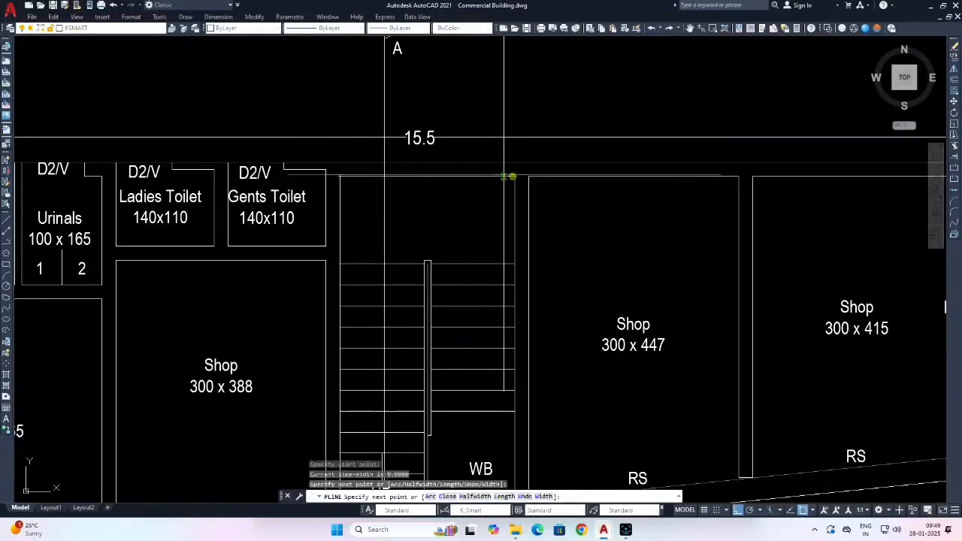
scroll(508, 177, "down", 2)
scroll(510, 343, "up", 8)
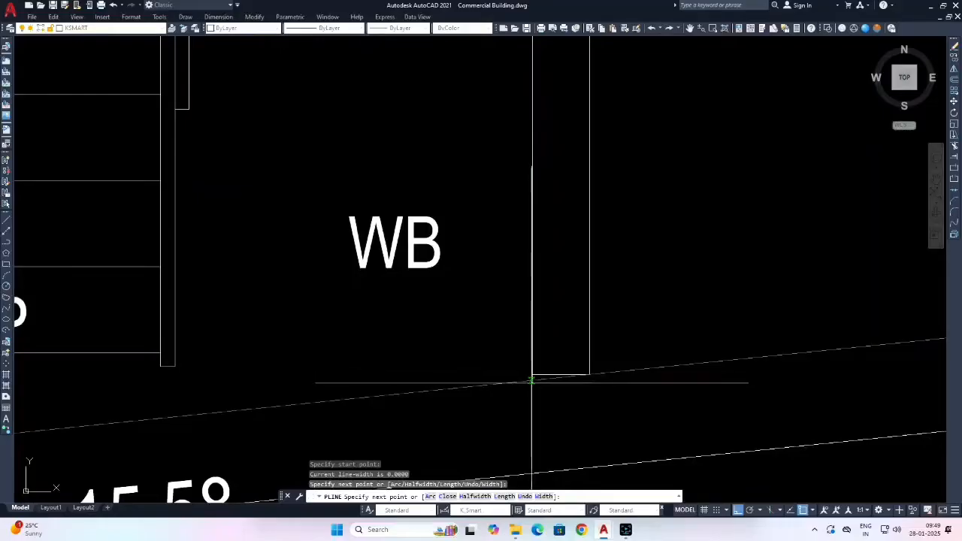
scroll(531, 382, "up", 5)
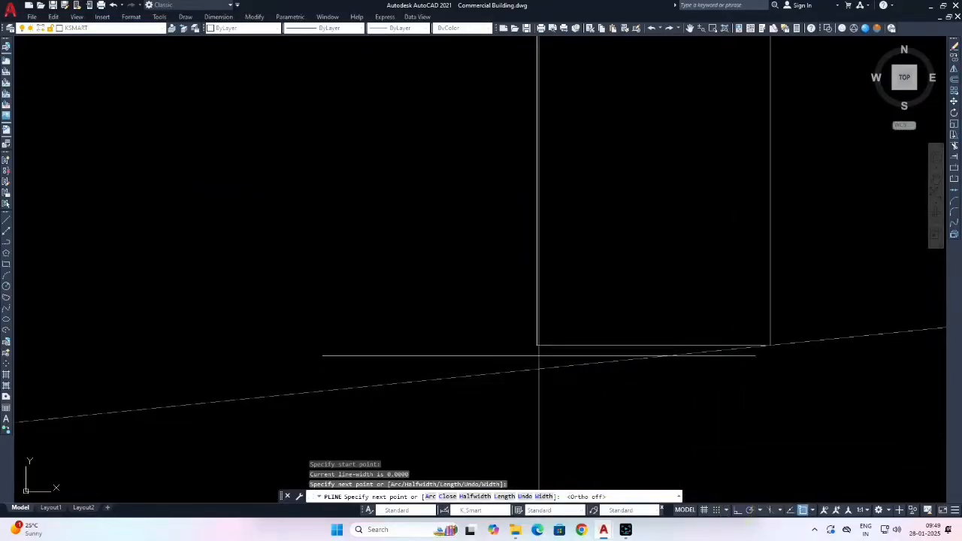
left_click(536, 366)
scroll(579, 337, "down", 5)
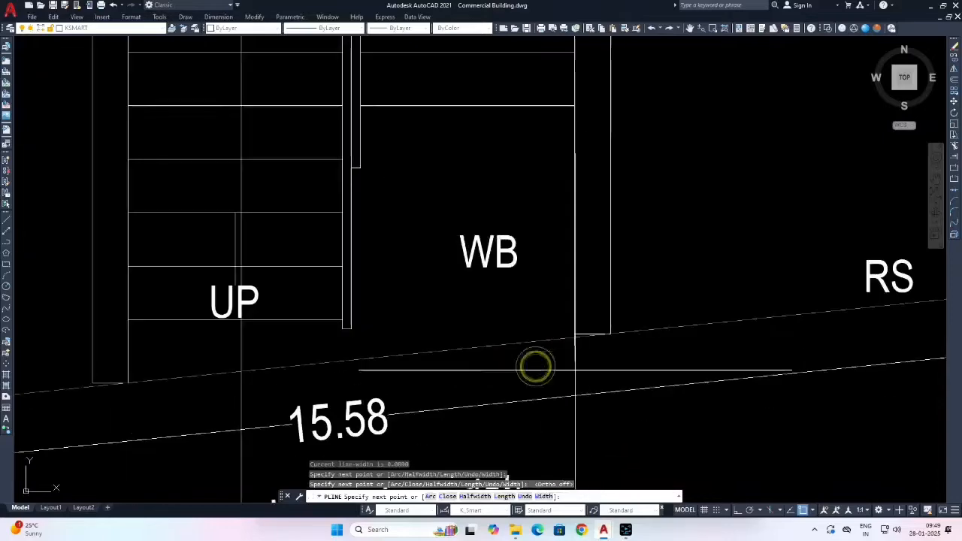
middle_click_drag(285, 379, 428, 351)
left_click(272, 357)
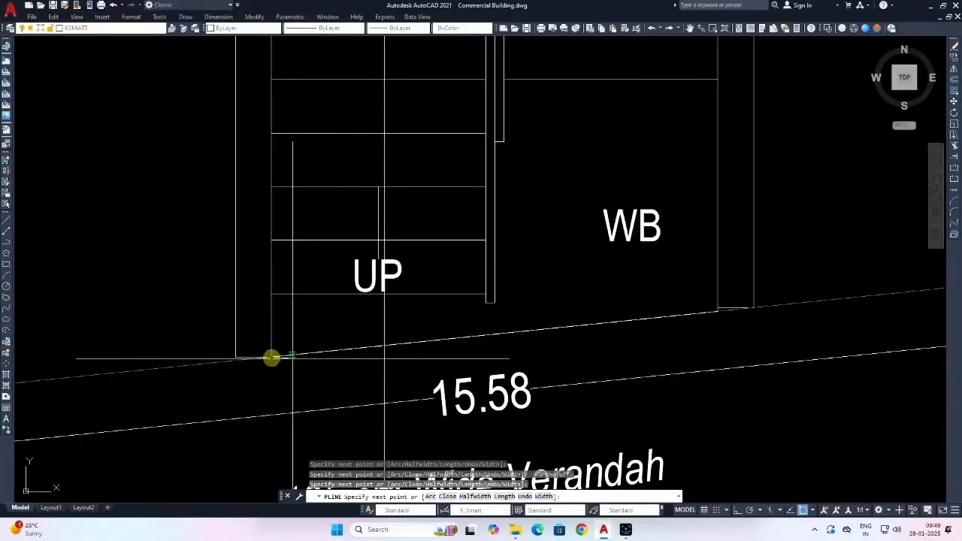
type("c")
key("Return")
scroll(429, 299, "down", 5)
scroll(337, 238, "up", 8)
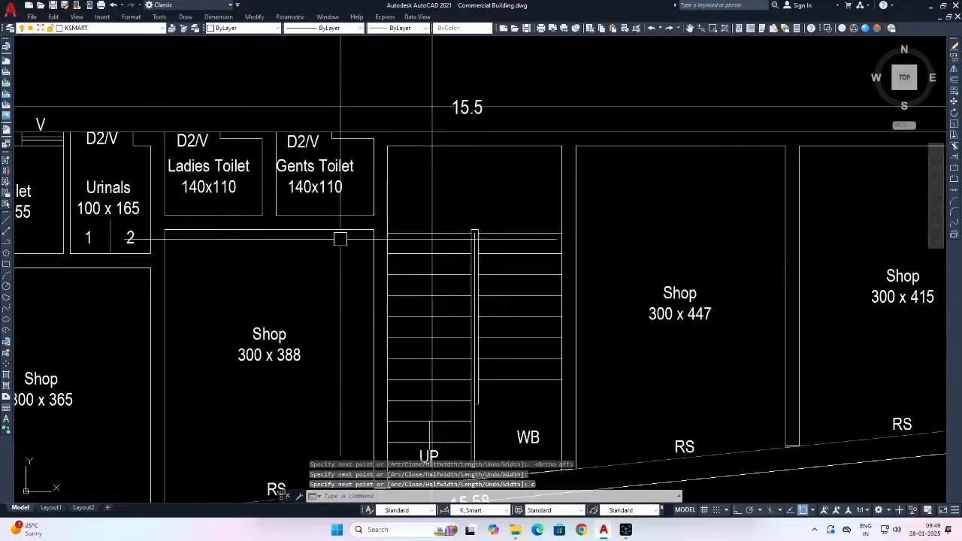
key("Return")
key("Escape")
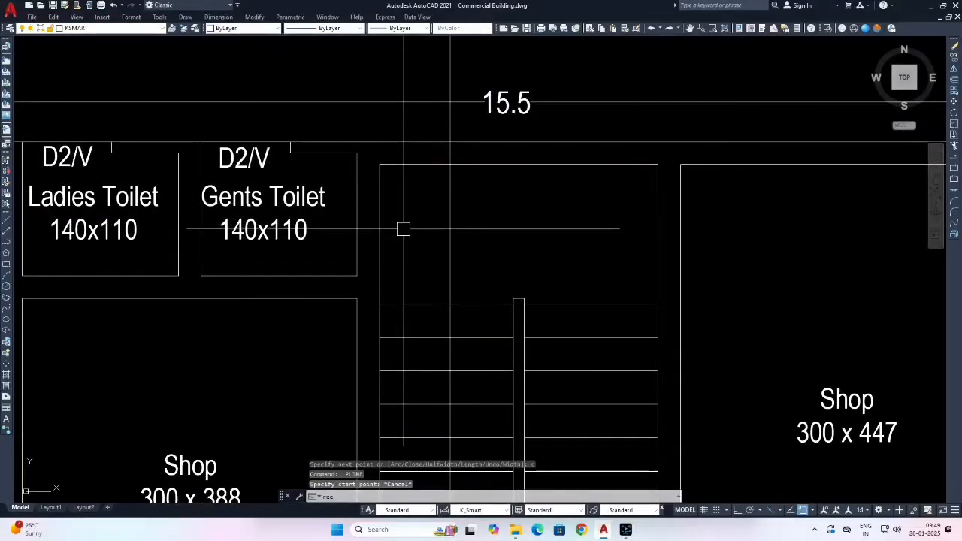
Draw a rectangle over the landing at the upper end of the ground floor stair, across its full width.
type("rec")
key("Return")
left_click(381, 163)
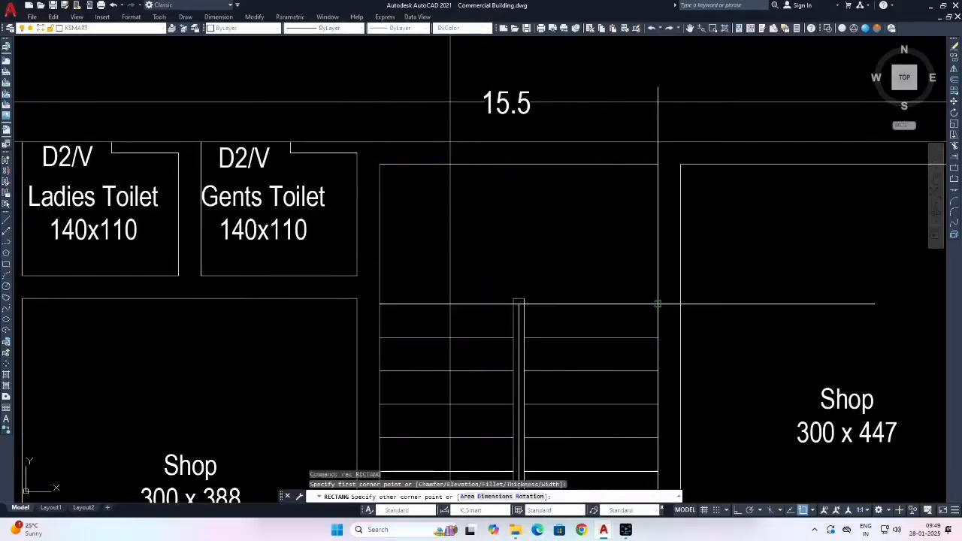
left_click(657, 303)
Draw separate rectangles over the first two tread rows below the landing, on both flights, meeting at the centre line.
middle_click_drag(545, 302, 563, 279)
key("Return")
left_click(397, 281)
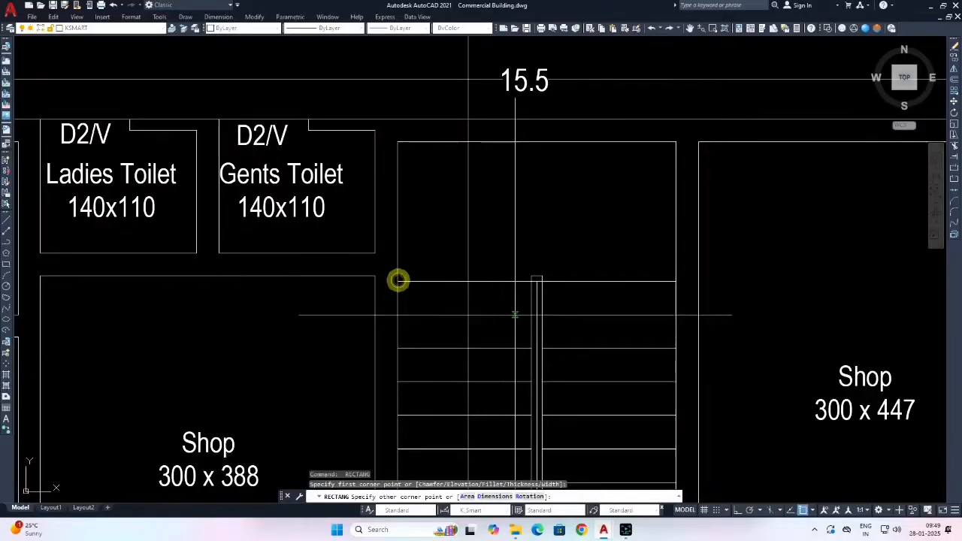
scroll(515, 314, "up", 2)
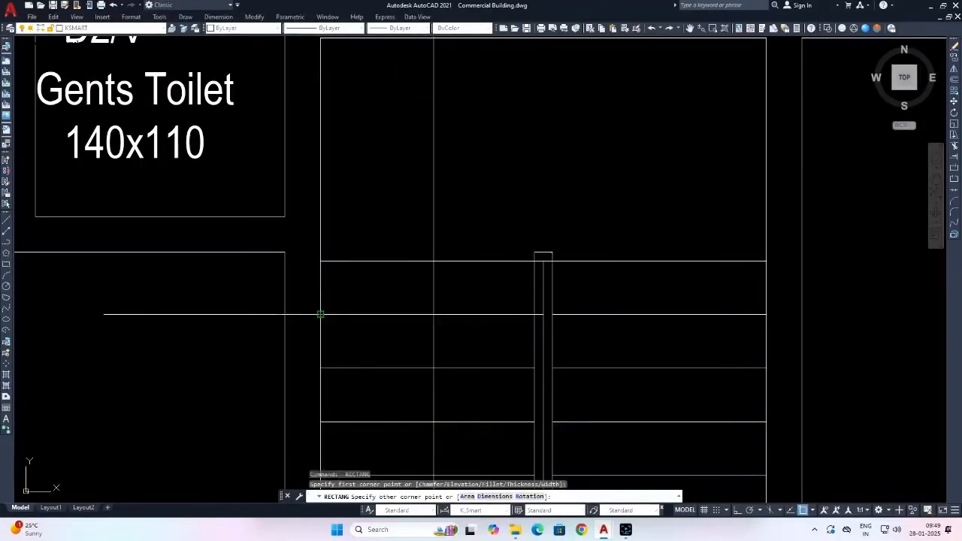
left_click(544, 314)
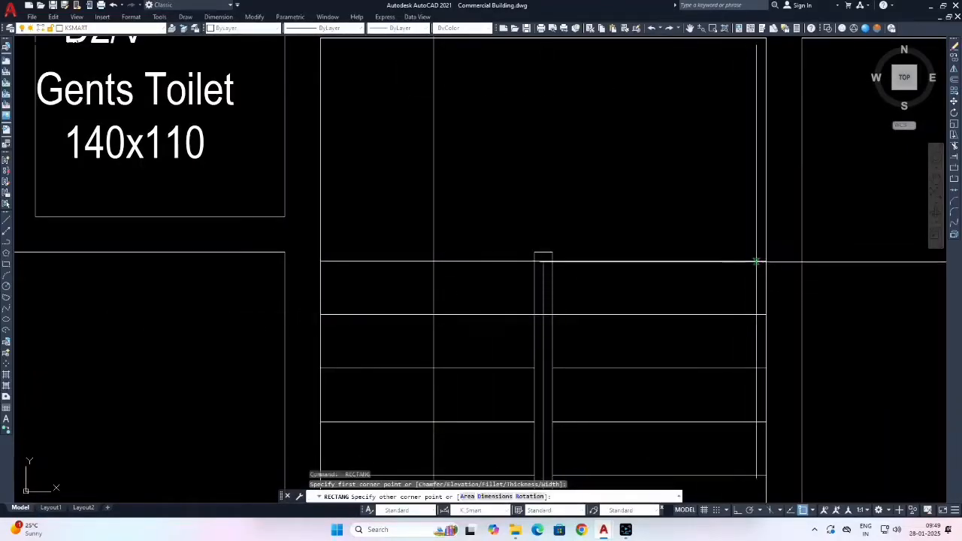
left_click(766, 261)
key("Return")
left_click(541, 314)
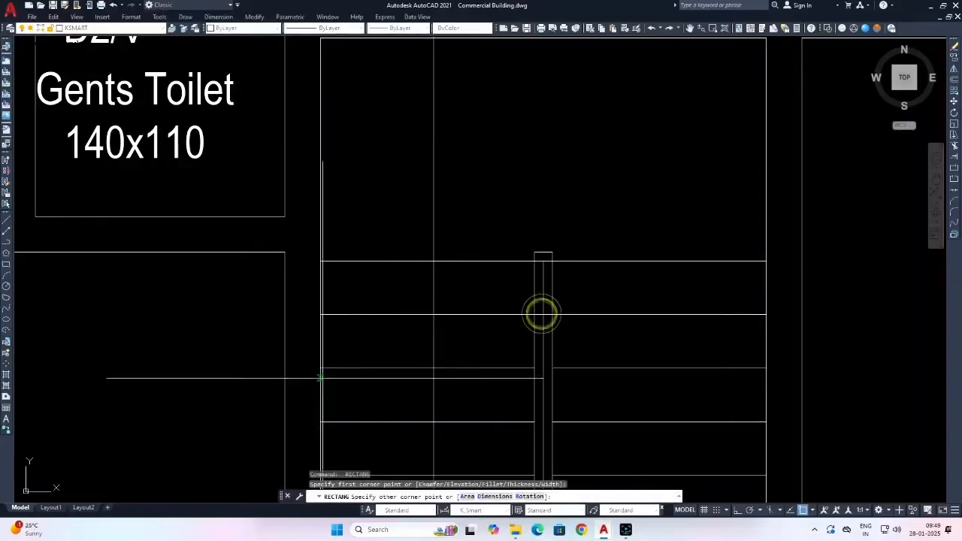
left_click(323, 367)
key("Return")
left_click(542, 314)
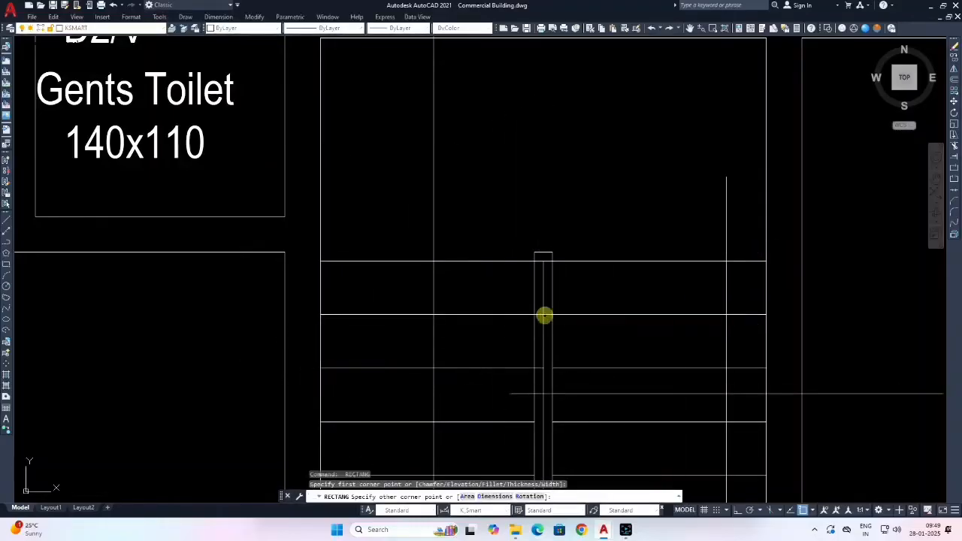
middle_click_drag(712, 396, 705, 209)
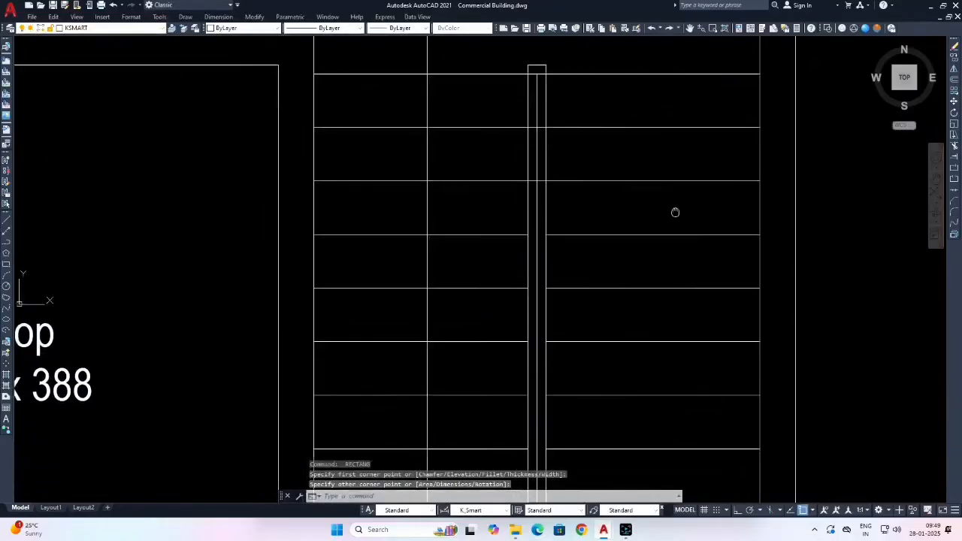
Outline the third and fourth tread rows below the landing with one rectangle per tread on both flights.
key("Return")
left_click(539, 183)
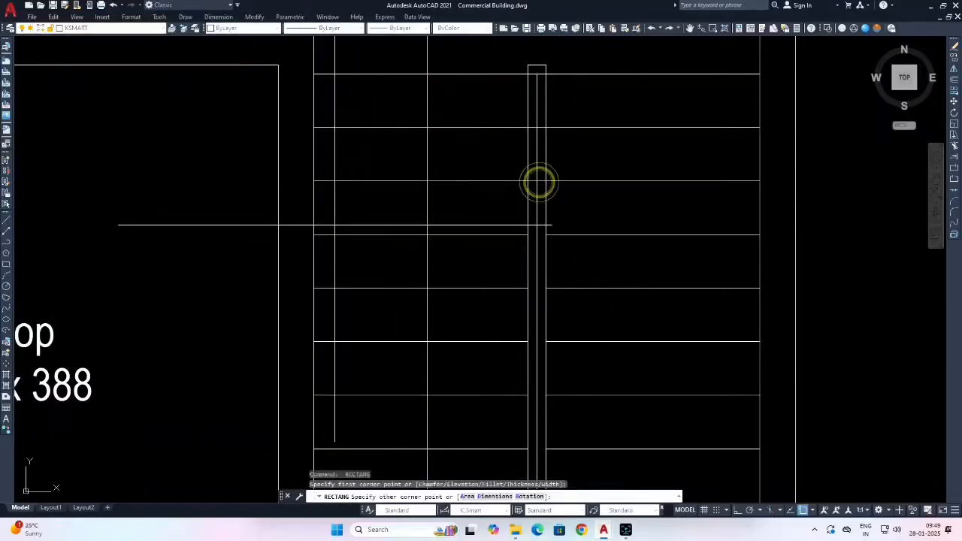
left_click(314, 235)
key("Return")
left_click(536, 181)
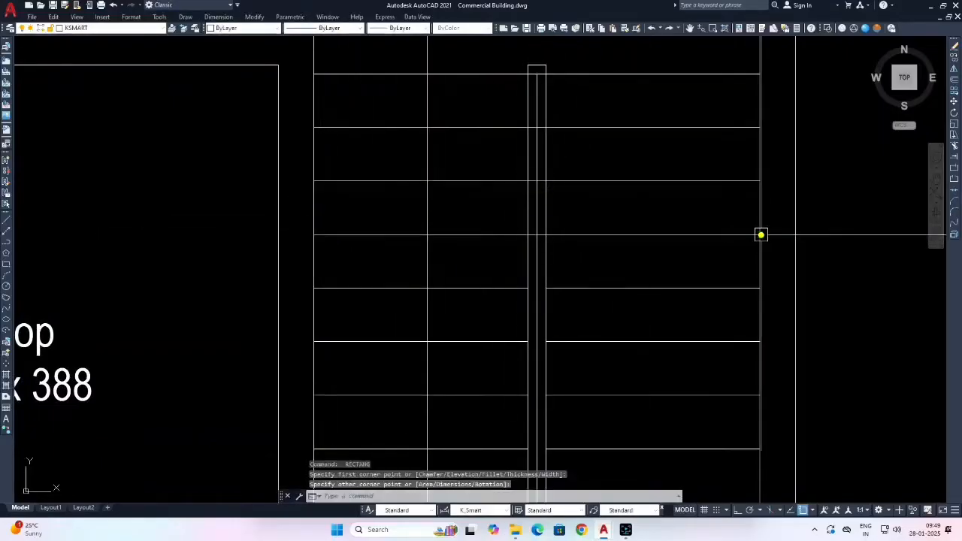
left_click(760, 233)
key("Return")
left_click(534, 234)
left_click(313, 288)
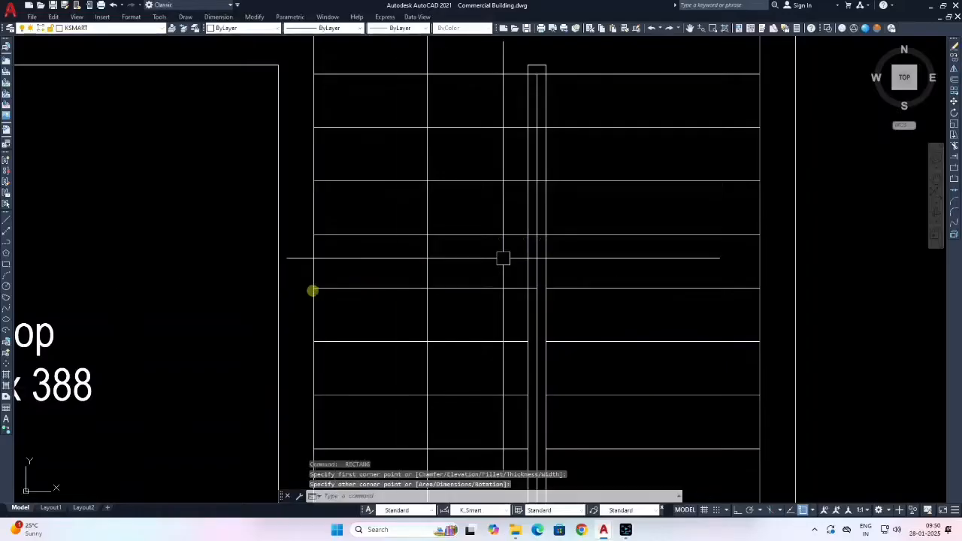
key("Return")
left_click(534, 236)
left_click(758, 288)
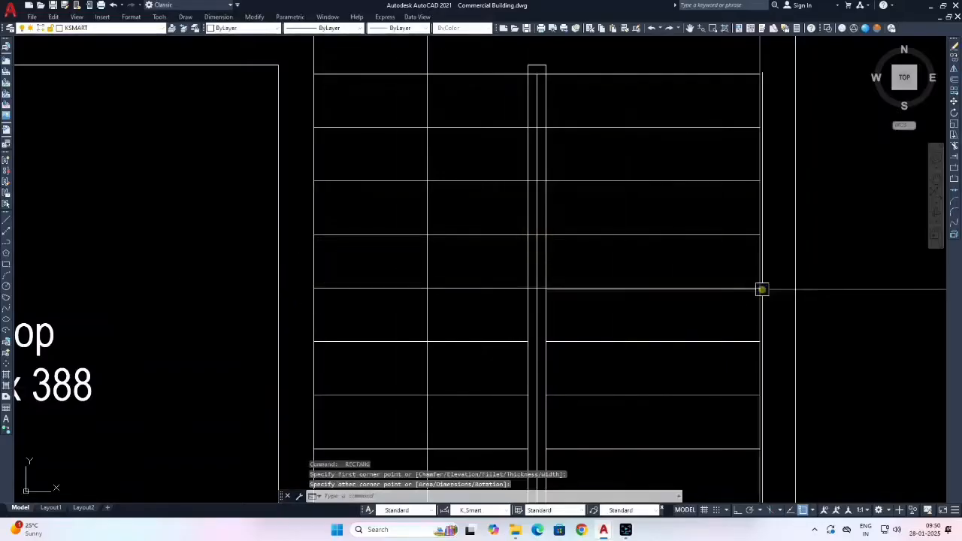
Outline the fifth, sixth and seventh tread rows with one rectangle per tread on both flights, down to the WB space.
key("Return")
left_click(535, 287)
left_click(320, 342)
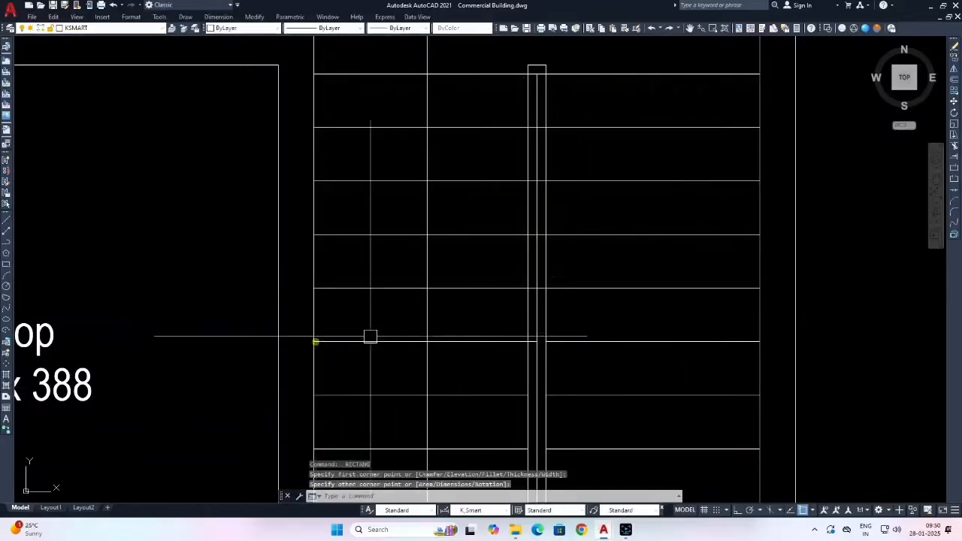
key("Return")
left_click(535, 288)
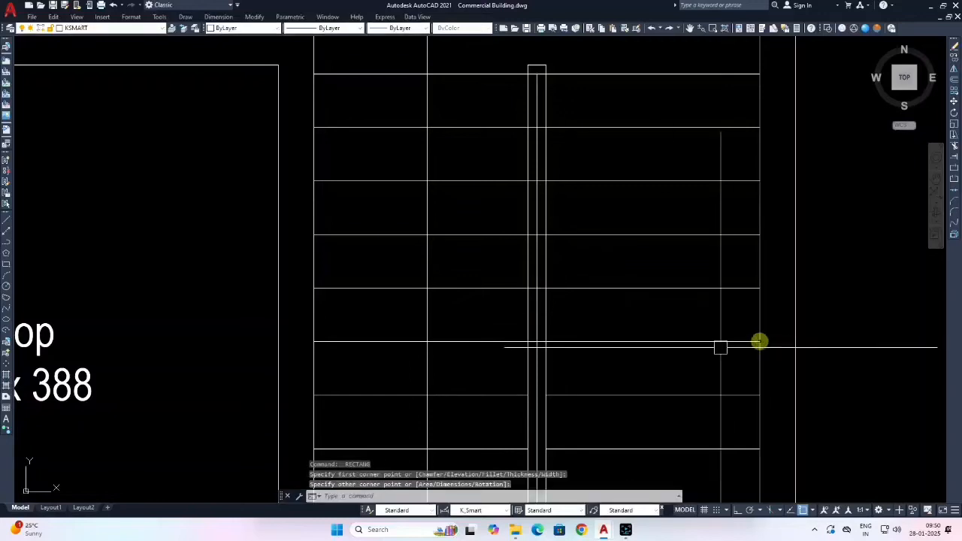
middle_click_drag(718, 346, 711, 218)
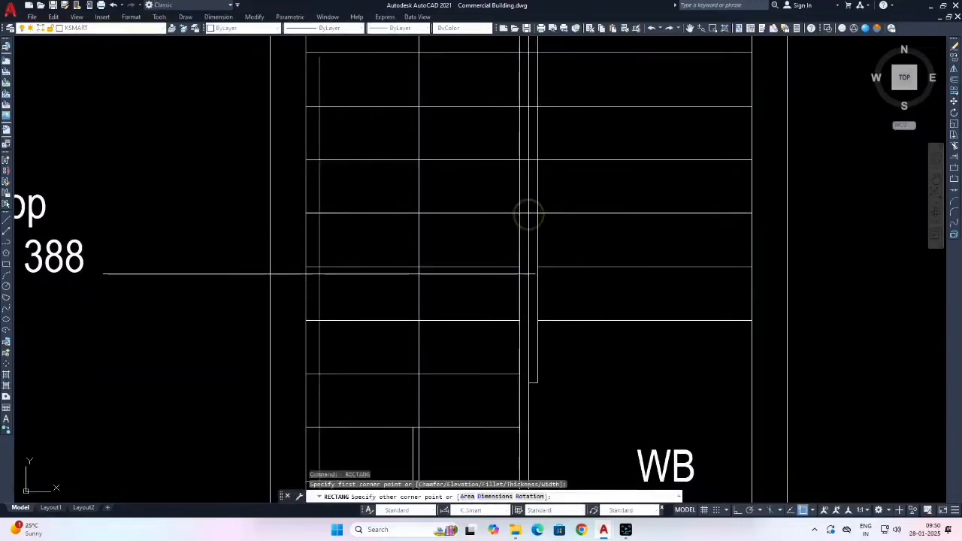
left_click(307, 269)
key("Return")
left_click(528, 213)
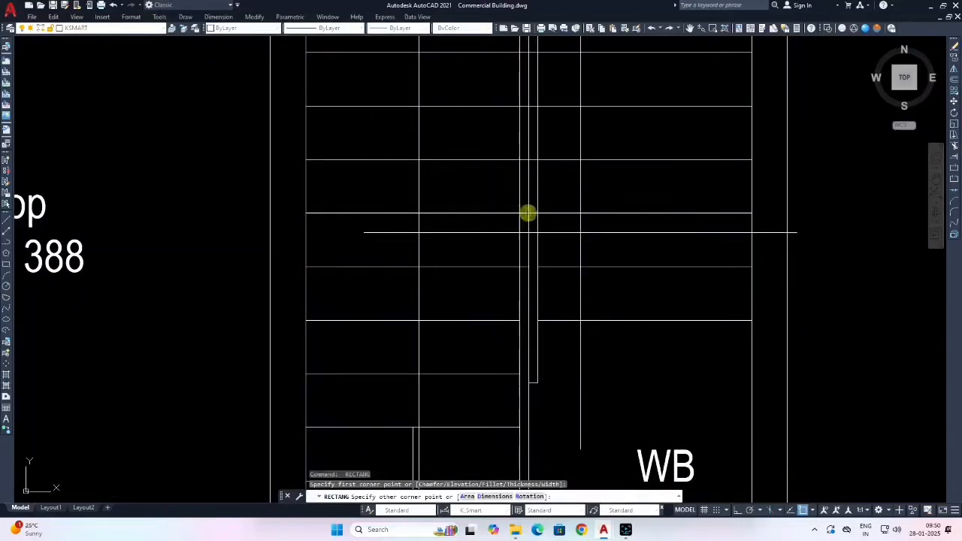
left_click(749, 266)
key("Return")
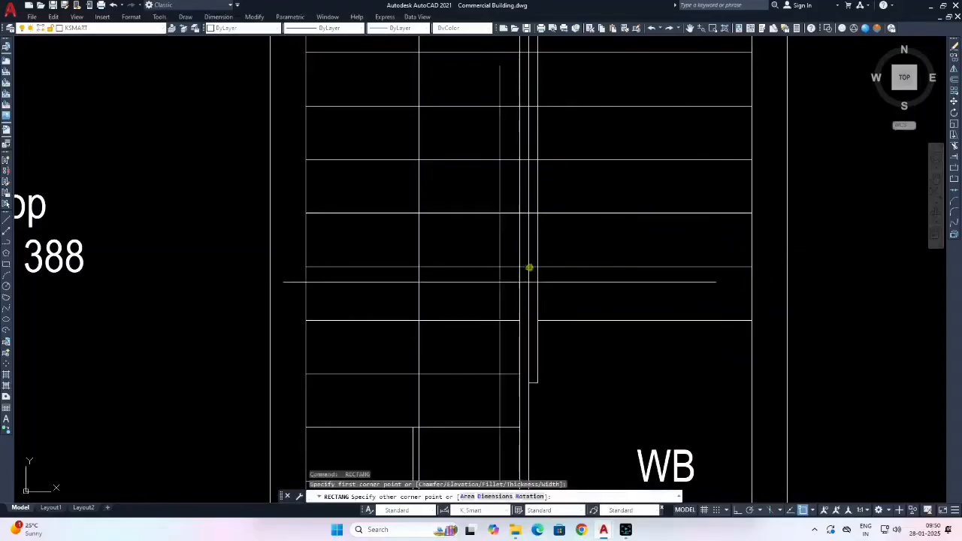
left_click(307, 320)
key("Return")
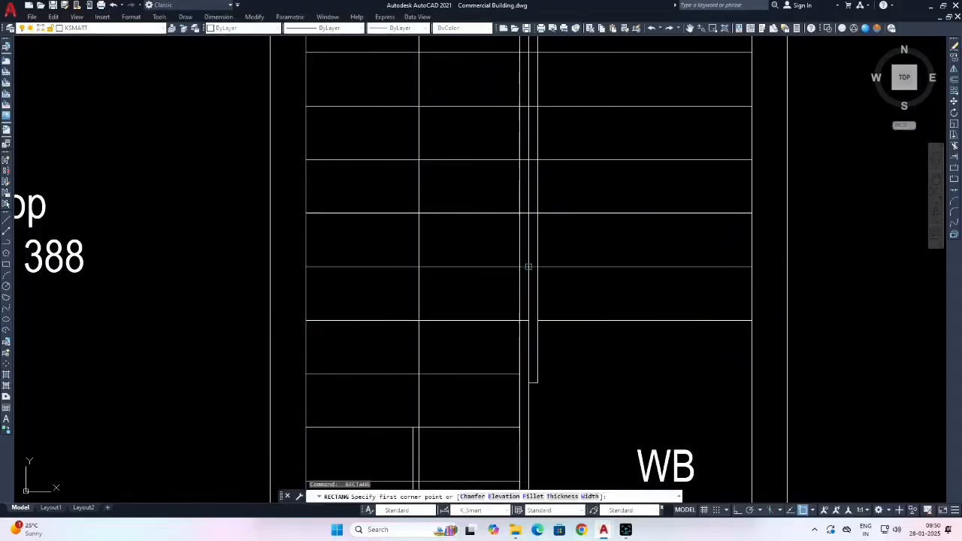
left_click(749, 320)
Draw rectangles over the four remaining lower treads of the flight marked UP, ending at its lowest step.
key("Return")
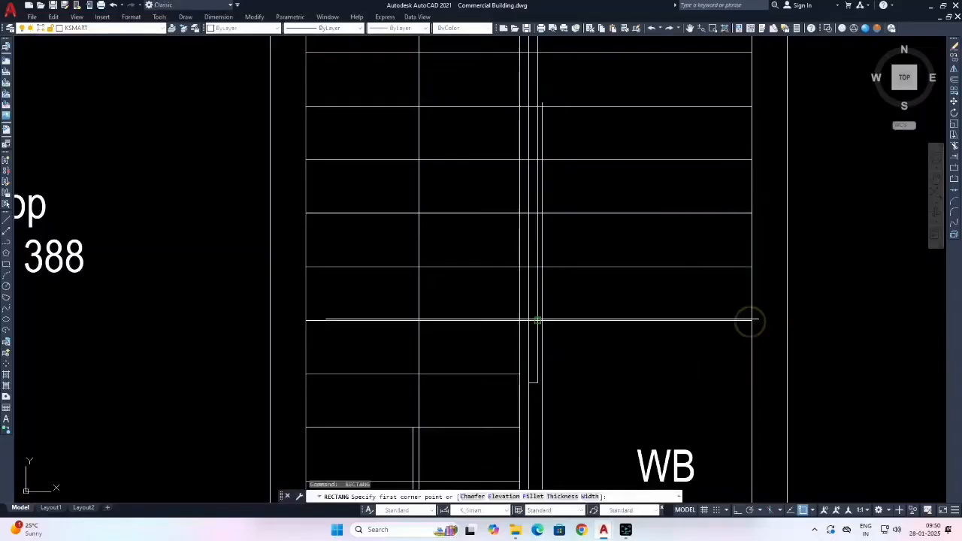
left_click(306, 374)
middle_click_drag(555, 374, 576, 226)
left_click(544, 228)
key("Return")
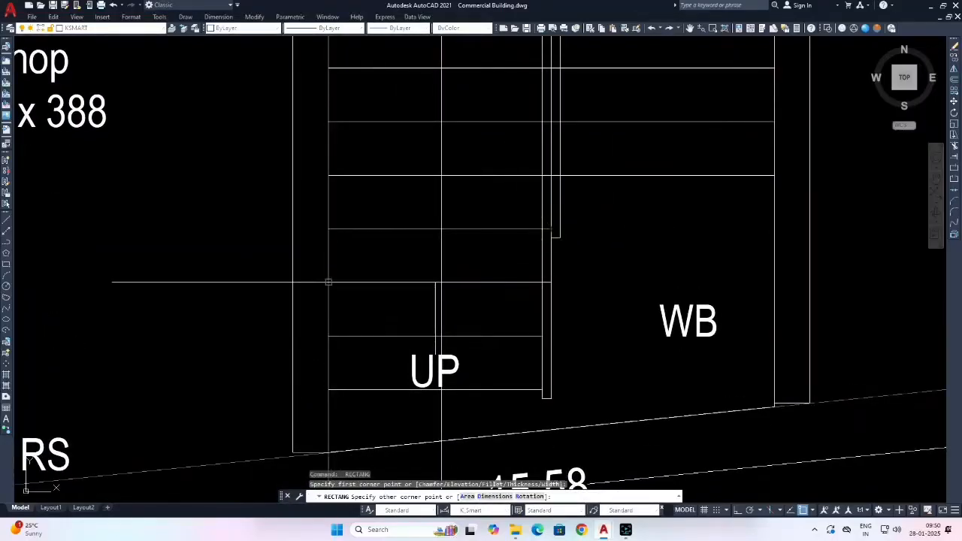
left_click(541, 282)
key("Return")
left_click(549, 282)
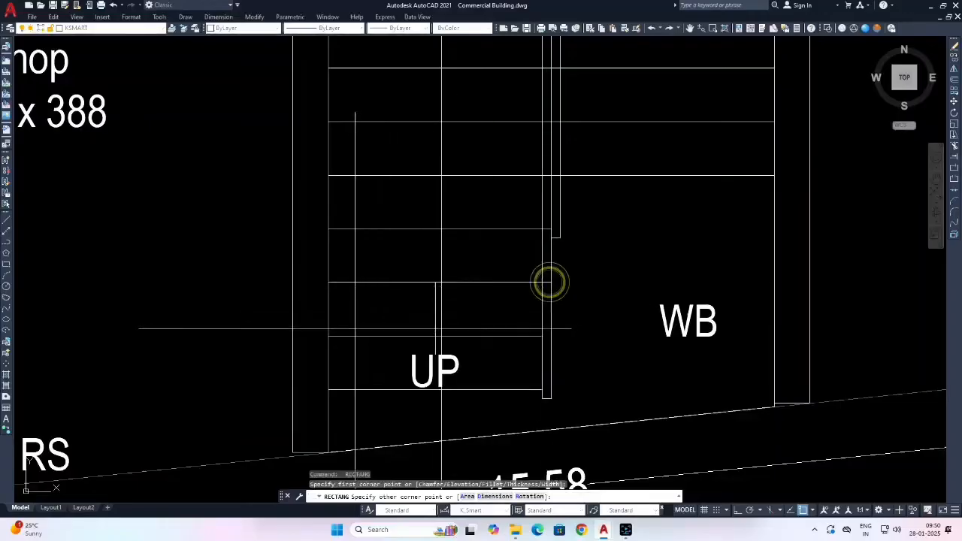
left_click(328, 336)
key("Return")
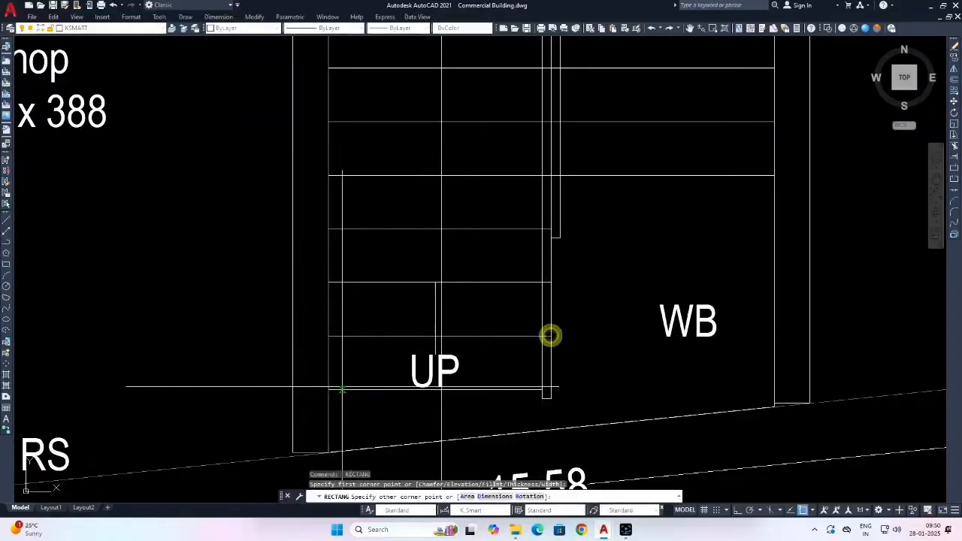
scroll(328, 390, "down", 4)
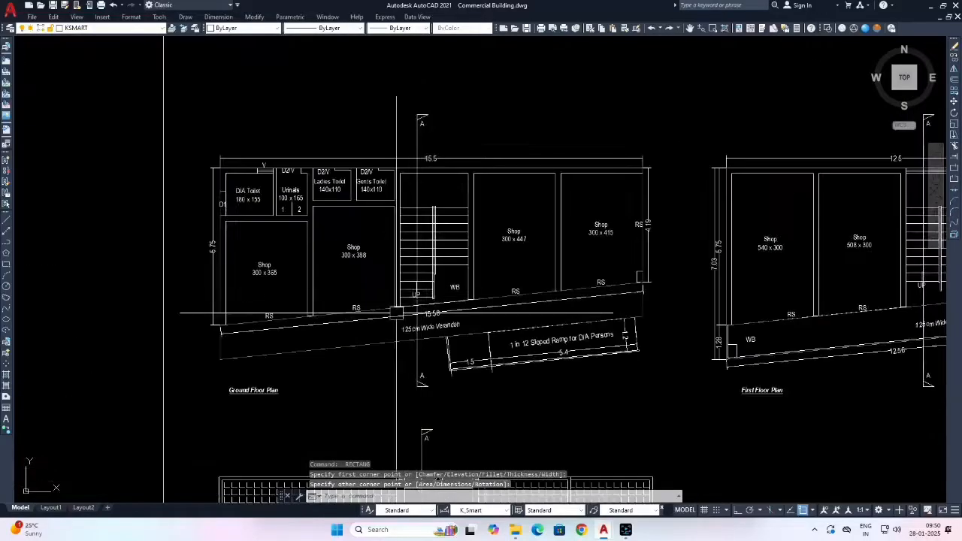
scroll(455, 230, "down", 8)
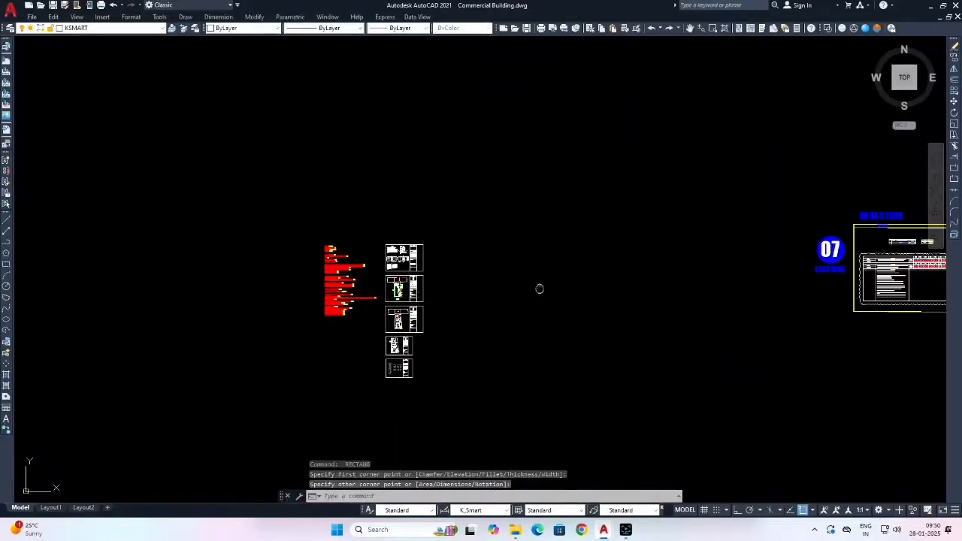
left_click(473, 164)
left_click(781, 348)
type("m")
key("Return")
left_click(782, 343)
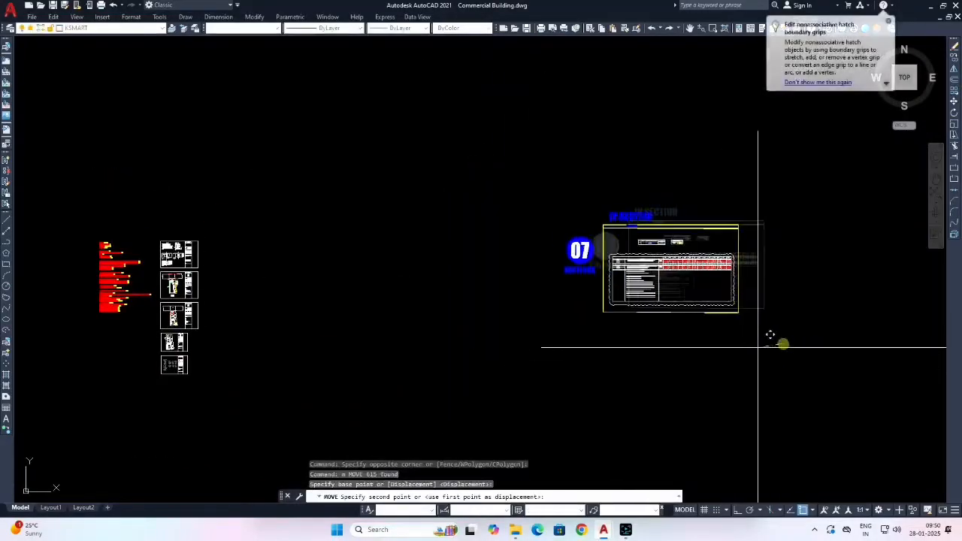
scroll(728, 353, "down", 4)
key("Escape")
left_click(755, 356)
middle_click_drag(703, 382, 719, 268)
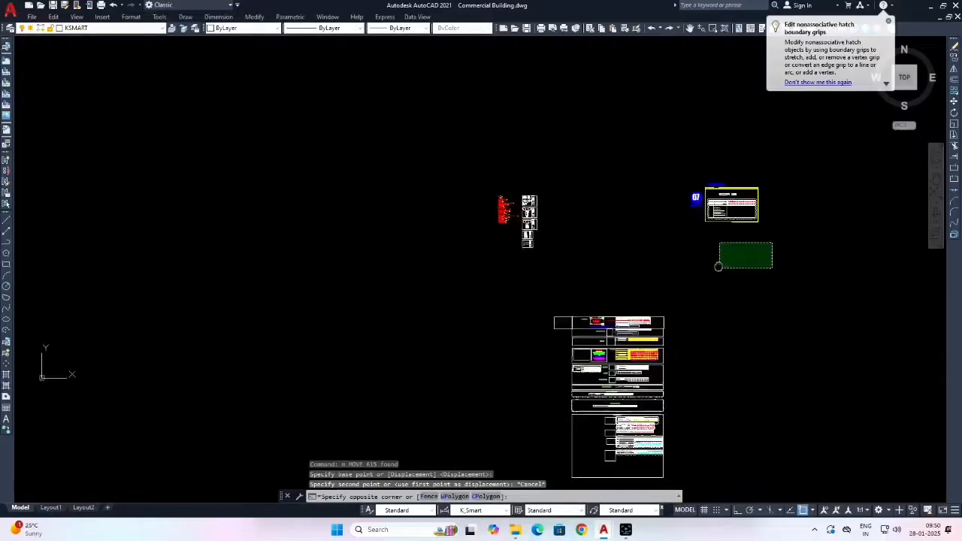
key("Escape")
key("Escape")
key("Escape")
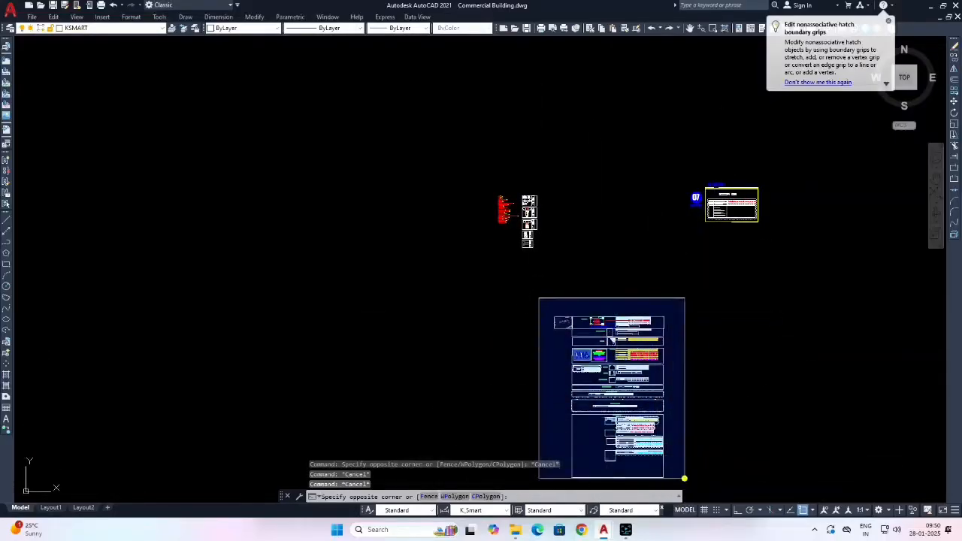
Move the whole stack of reference tables headed by General Stair up beside the plan sheets.
left_click(685, 478)
type("m")
key("Return")
left_click(793, 423)
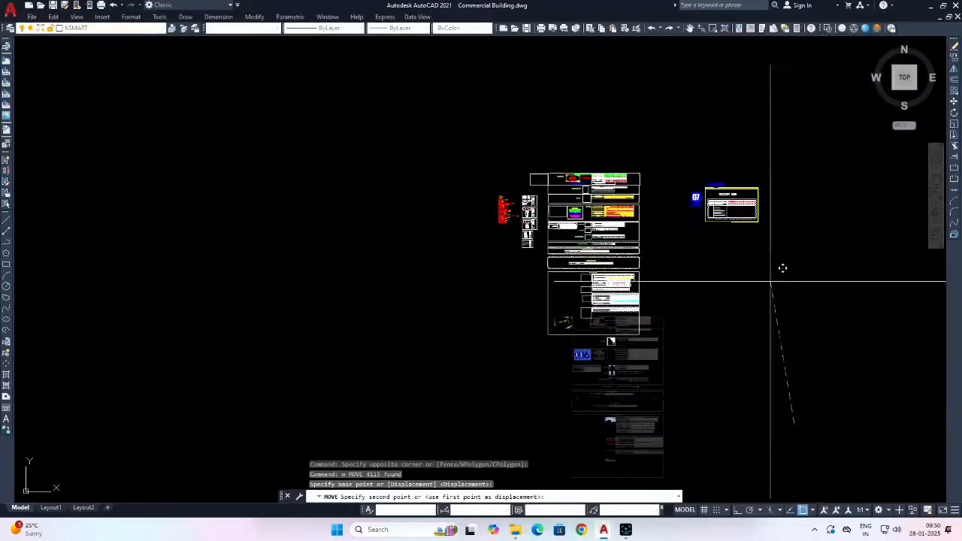
left_click(768, 282)
key("Escape")
key("Escape")
Match the properties of the General Stair 1-Cabin swatch for FLOOR 0, Block 1 onto the ground floor stair outline.
scroll(591, 182, "up", 8)
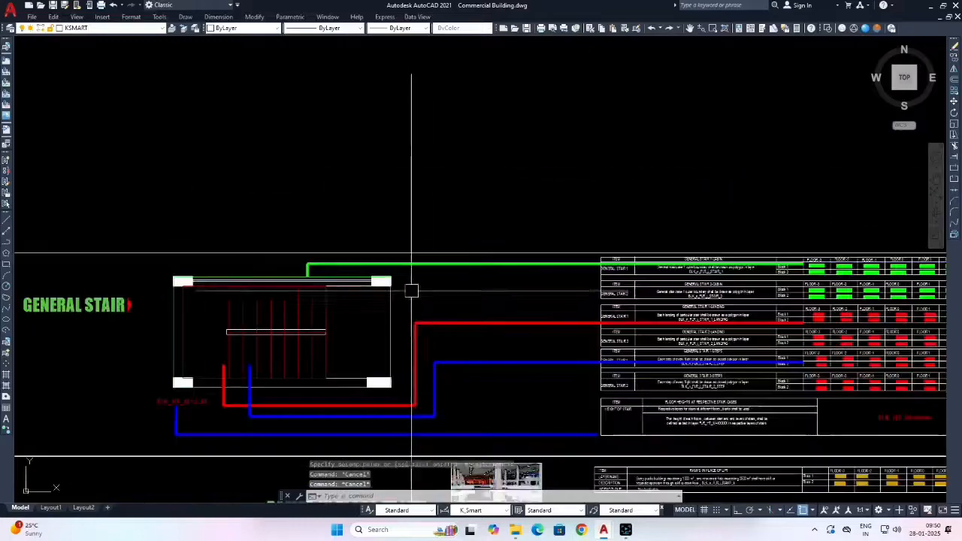
type("ma")
key("Return")
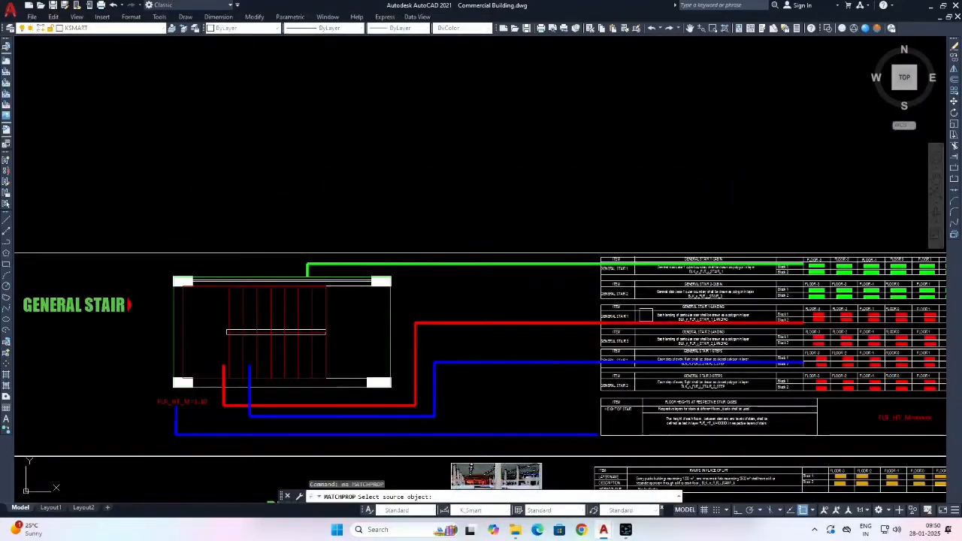
scroll(791, 321, "up", 6)
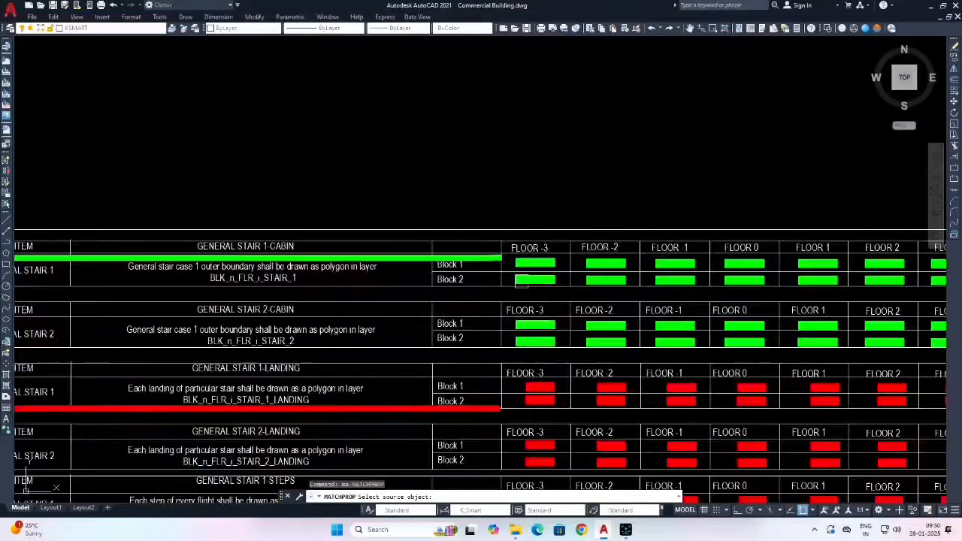
scroll(636, 279, "up", 4)
left_click(594, 288)
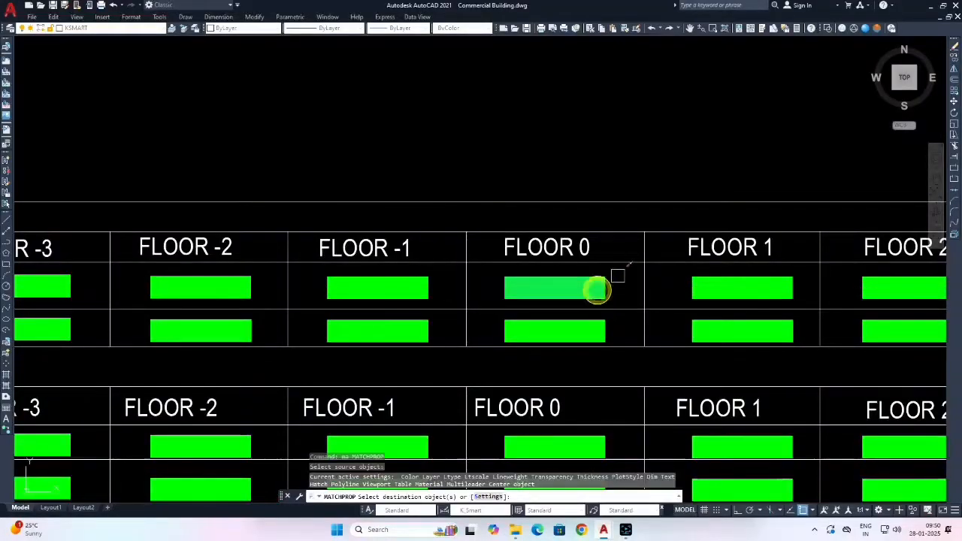
scroll(619, 275, "down", 10)
scroll(314, 366, "up", 8)
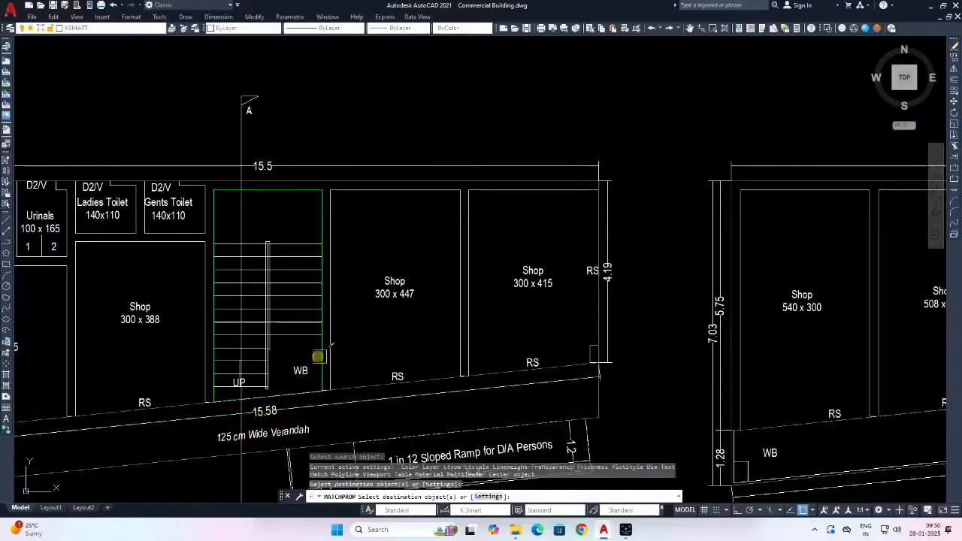
scroll(318, 365, "down", 2)
key("Escape")
key("Escape")
key("Escape")
Regenerate the drawing and select the ground floor stair outline to check its layer.
type("e")
key("Return")
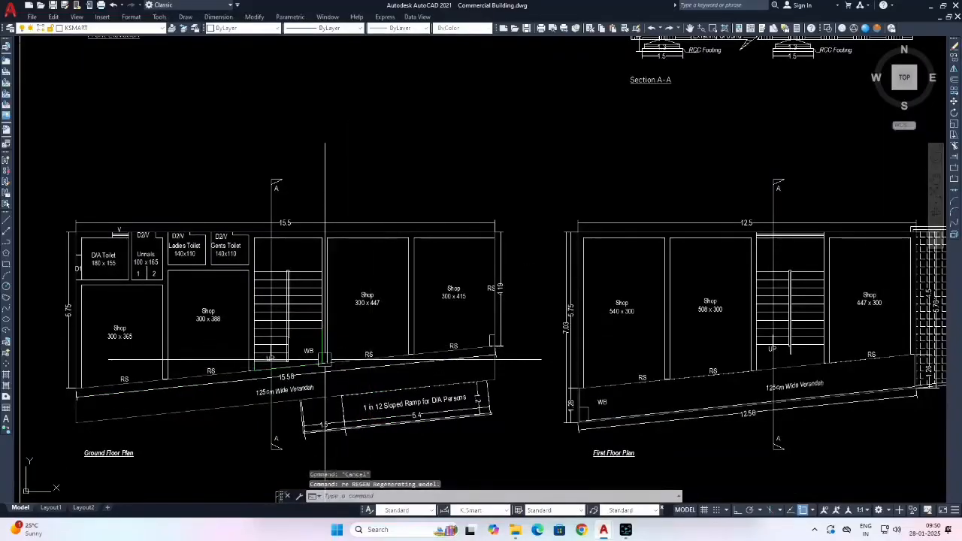
key("Escape")
scroll(318, 345, "up", 4)
left_click(322, 338)
right_click(449, 358)
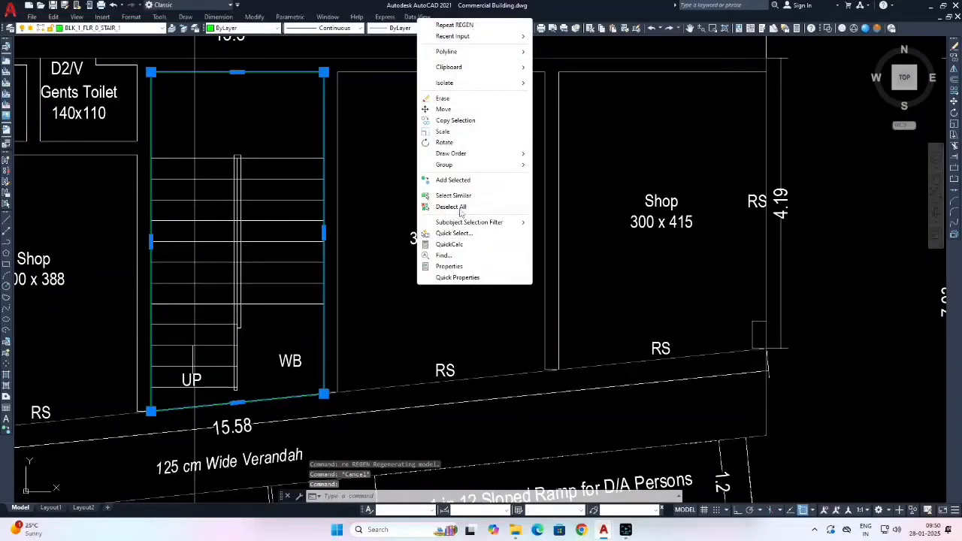
mouse_move(526, 161)
key("Escape")
key("Escape")
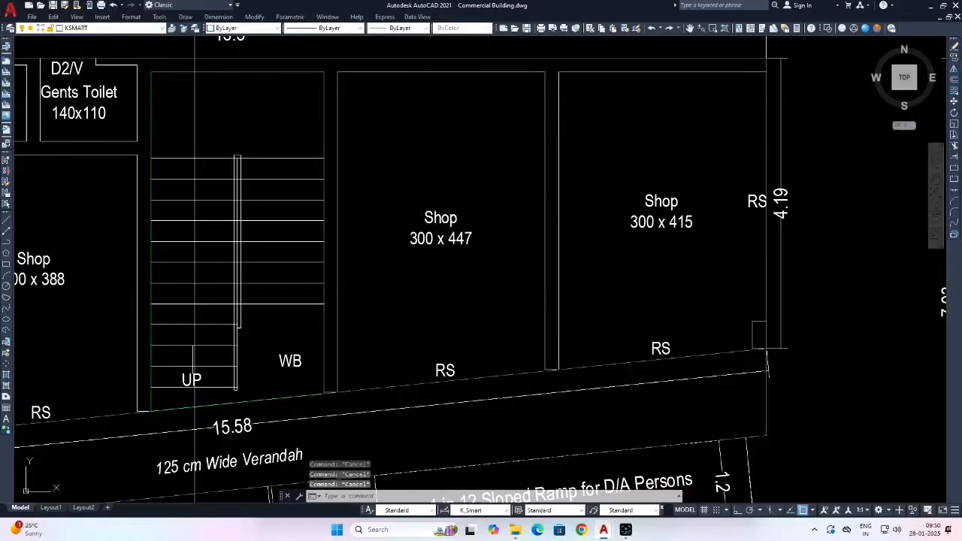
Match the properties of the General Stair 1-Landing swatch for FLOOR 0, Block 1 onto the ground floor landing rectangle.
scroll(445, 315, "down", 14)
mouse_move(638, 246)
middle_mouse_down()
mouse_move(502, 253)
mouse_move(477, 288)
middle_mouse_up()
scroll(497, 232, "up", 5)
type("ma")
key("Return")
scroll(342, 309, "down", 2)
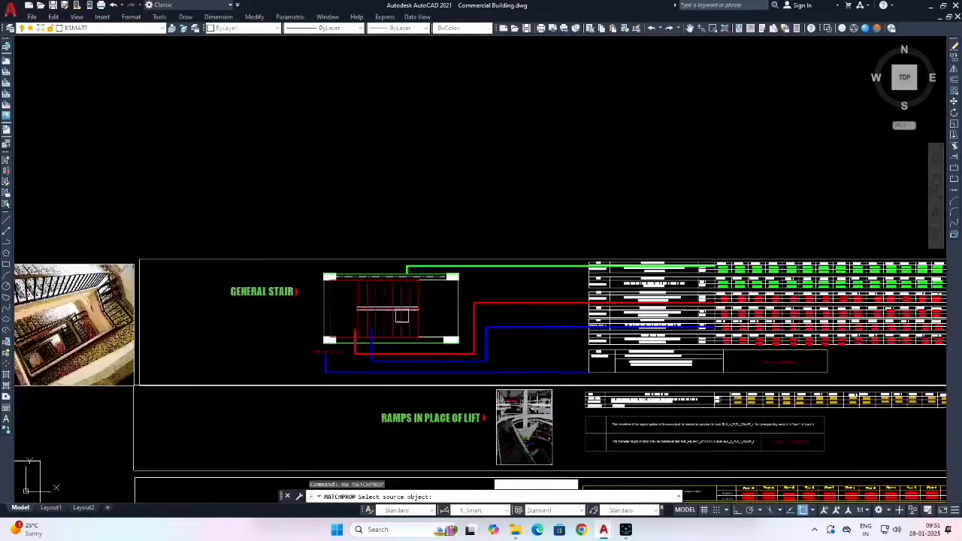
middle_click_drag(401, 315, 242, 320)
scroll(469, 301, "up", 7)
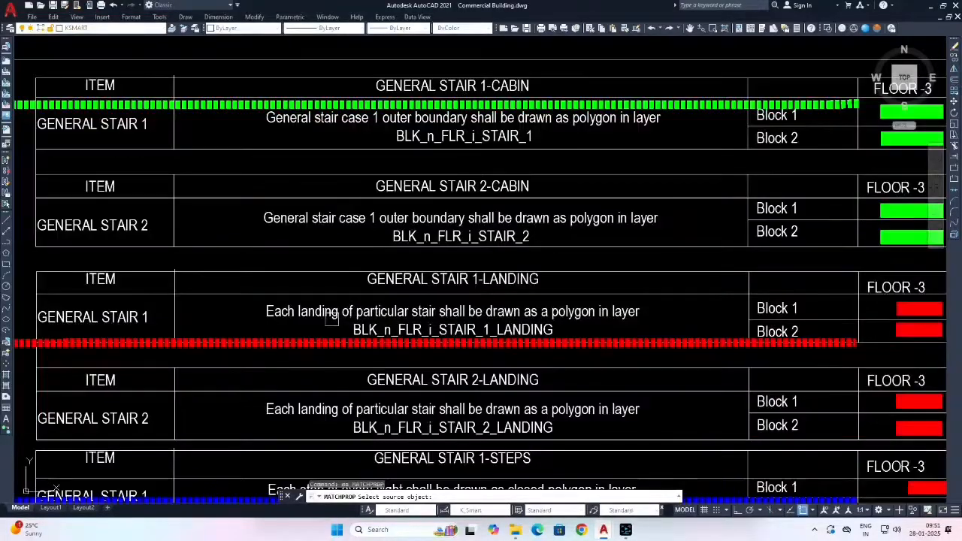
middle_click_drag(629, 325, 490, 320)
scroll(269, 314, "down", 2)
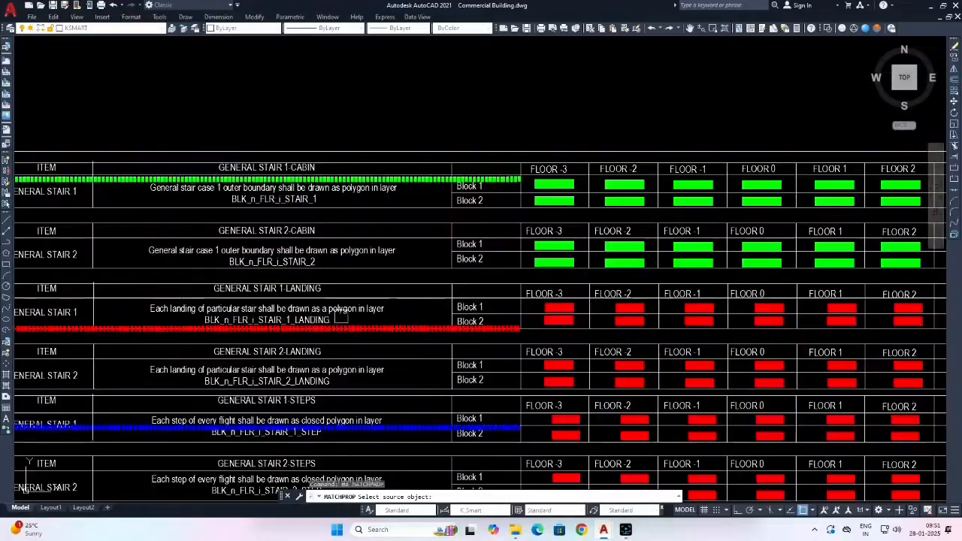
scroll(714, 310, "up", 2)
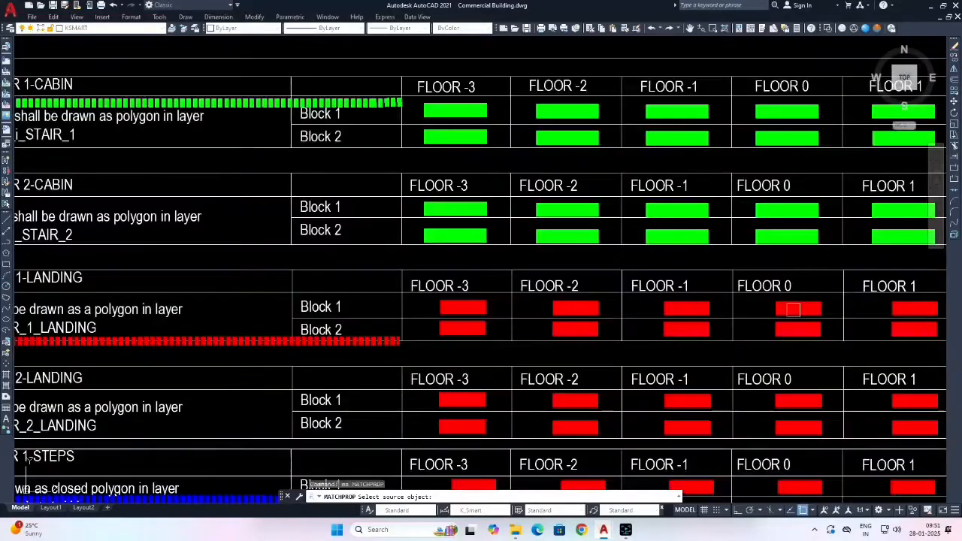
left_click(788, 308)
scroll(796, 283, "down", 8)
scroll(434, 383, "up", 12)
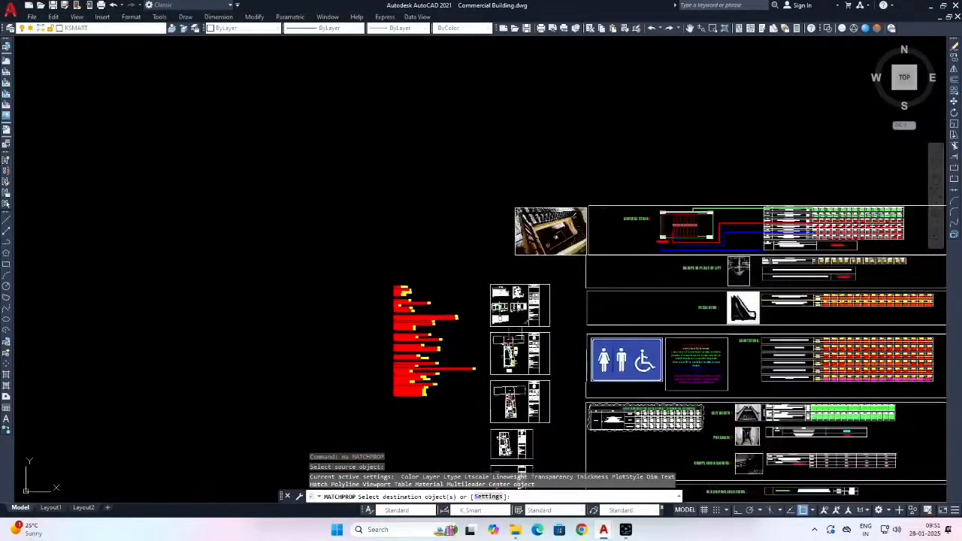
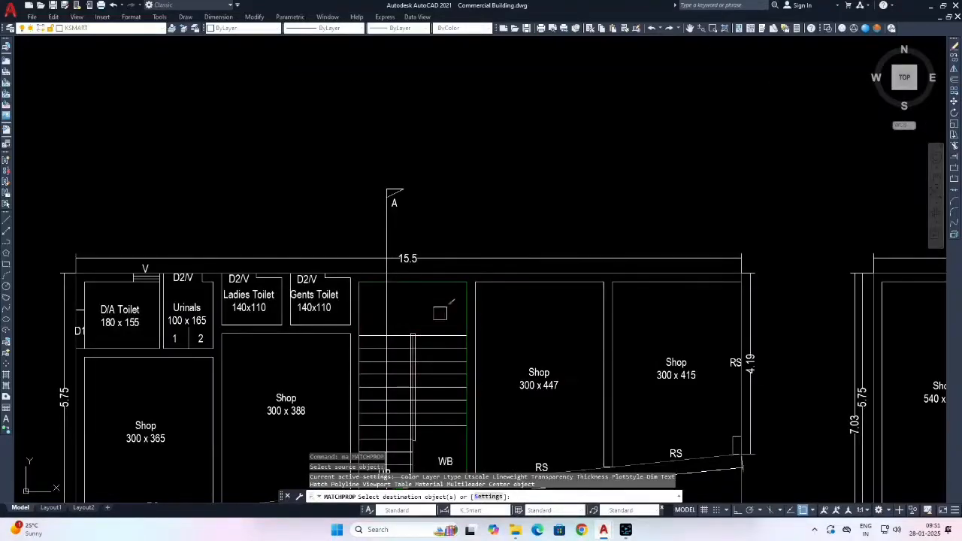
left_click(447, 288)
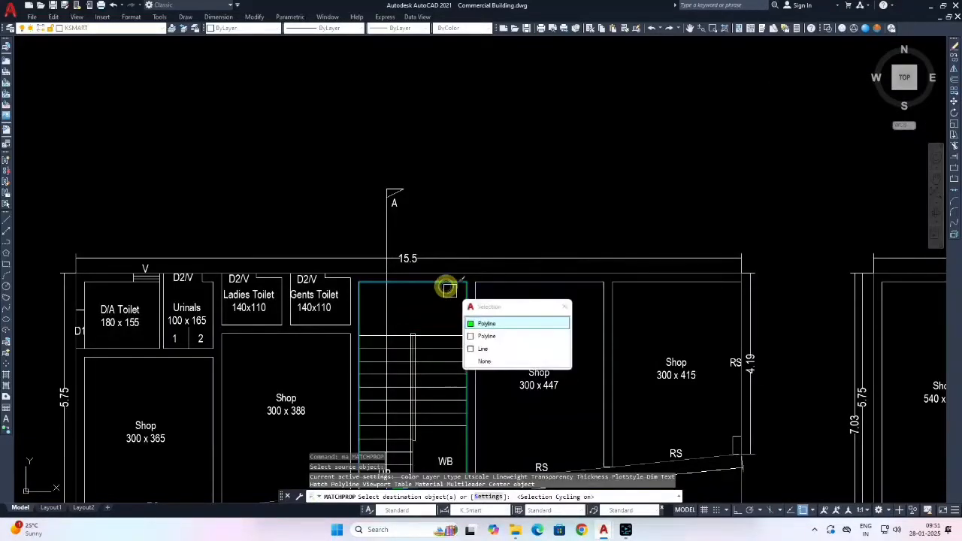
left_click(483, 336)
key("Escape")
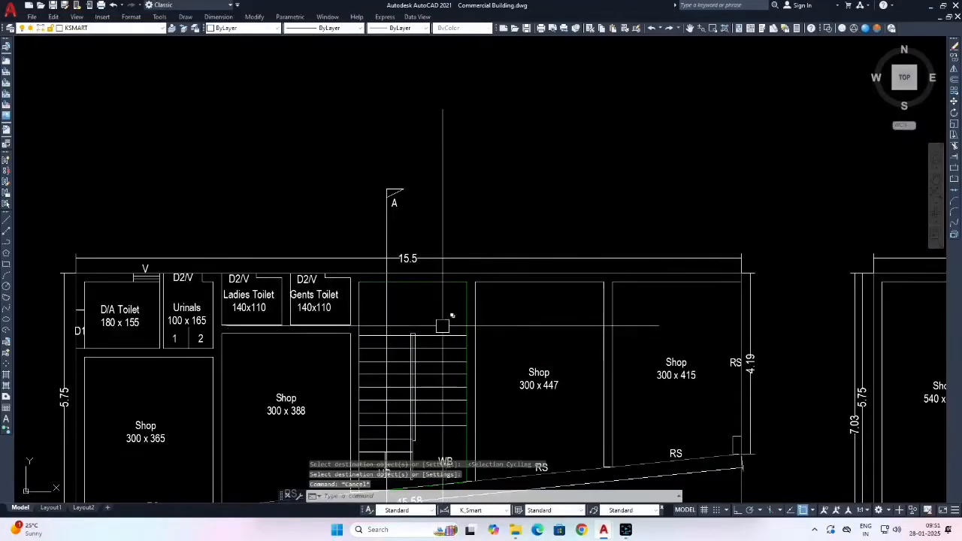
Select the landing rectangle on the ground floor plan to check its layer, then clear the selection.
scroll(440, 300, "up", 3)
left_click(442, 284)
left_click(482, 337)
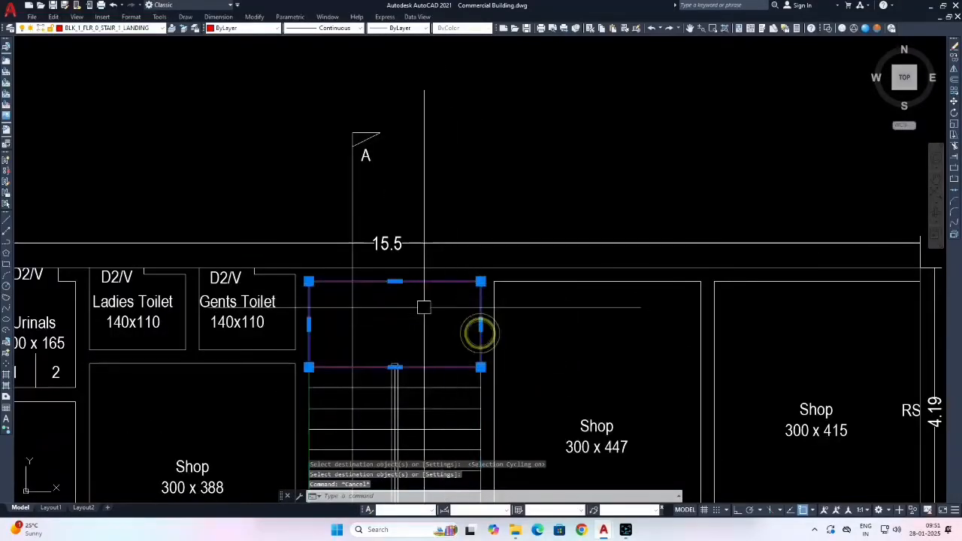
key("Escape")
Pick the General Stair 1-Steps swatch for FLOOR 0, Block 1 as the source for matching properties.
middle_click_drag(436, 313, 461, 232)
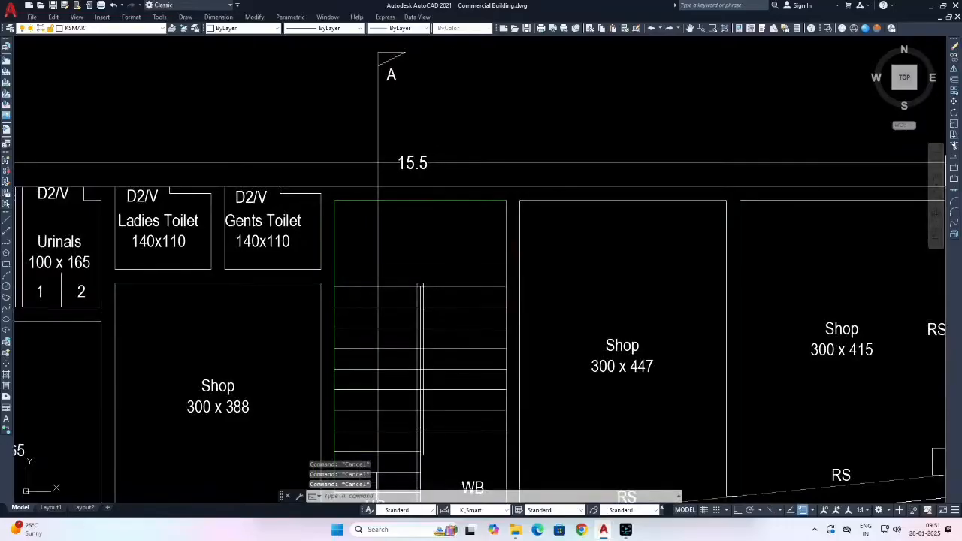
scroll(461, 294, "down", 9)
middle_click_drag(608, 292, 439, 294)
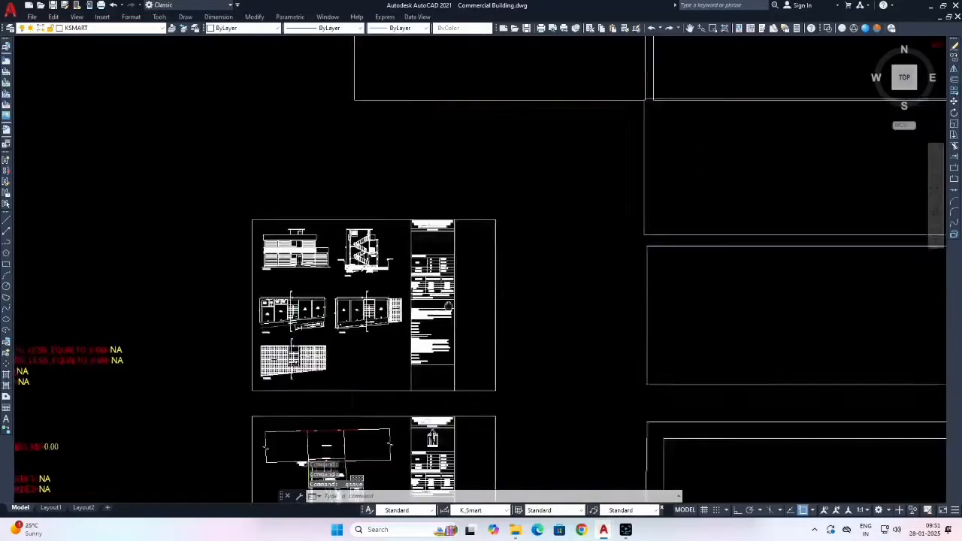
scroll(442, 295, "down", 3)
middle_click_drag(610, 258, 356, 280)
scroll(355, 272, "down", 2)
middle_click_drag(527, 230, 425, 245)
scroll(412, 243, "up", 8)
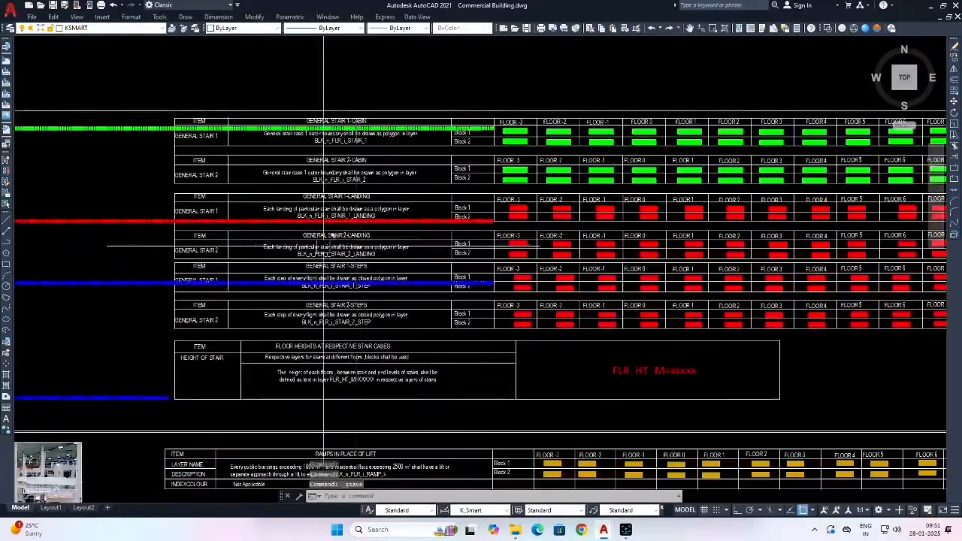
middle_click_drag(285, 253, 341, 249)
key("Escape")
type("ma")
key("Return")
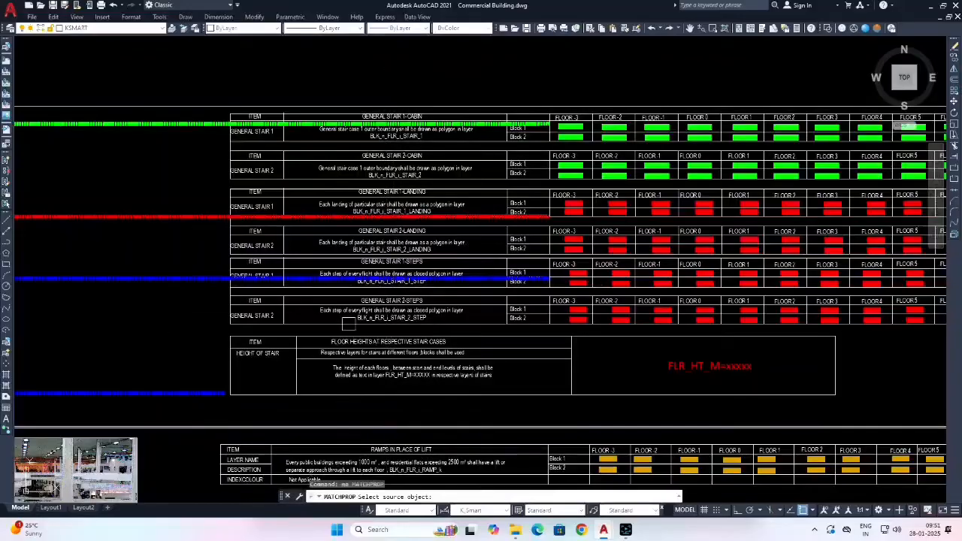
scroll(384, 279, "up", 2)
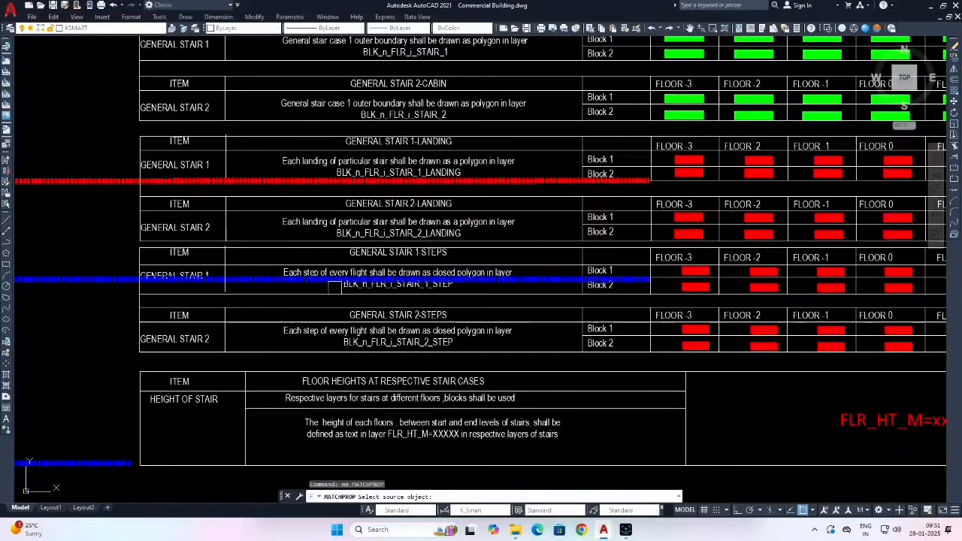
middle_click_drag(793, 288, 588, 286)
scroll(665, 273, "up", 4)
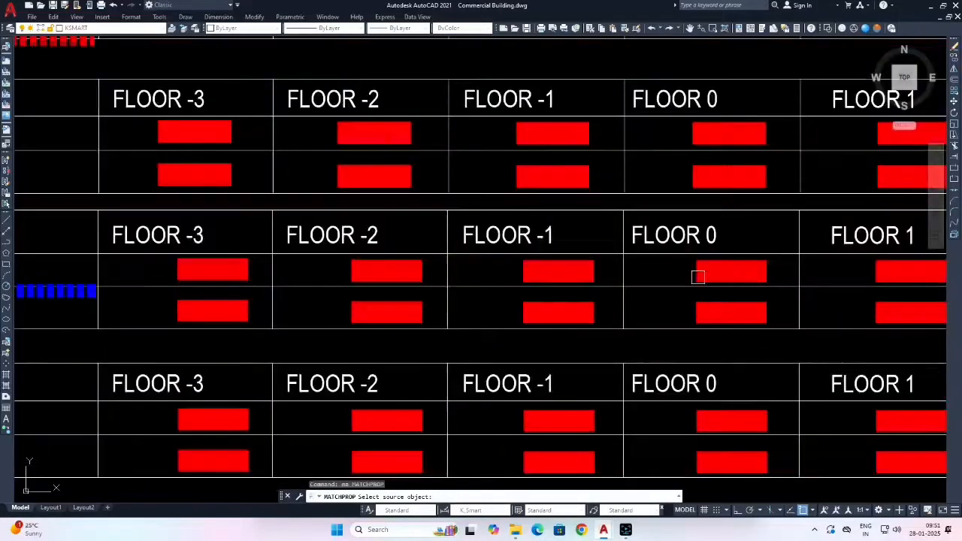
left_click(701, 273)
Apply the matched step properties to every ground floor tread rectangle on both flights, down to the lowest step marked UP.
scroll(699, 221, "down", 8)
scroll(703, 227, "down", 5)
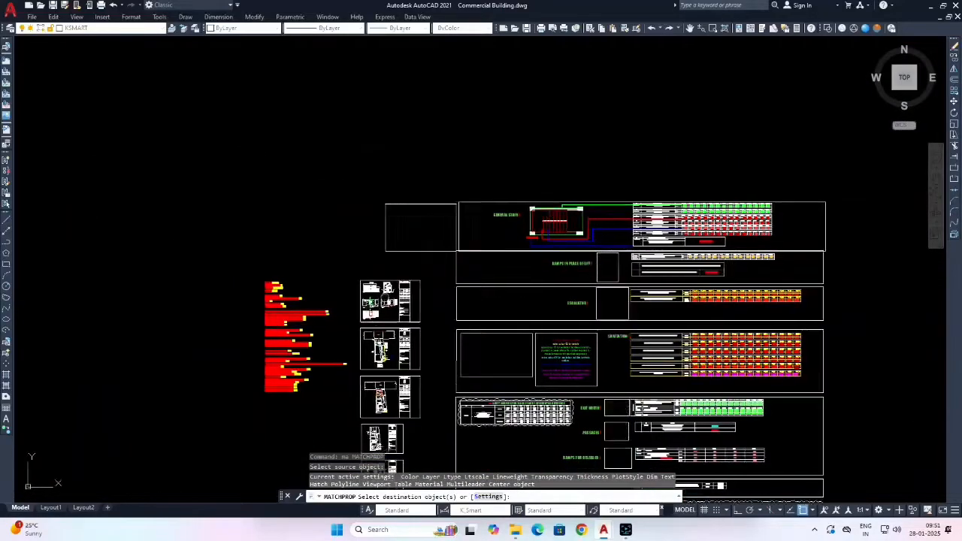
scroll(372, 300, "up", 9)
scroll(362, 296, "up", 8)
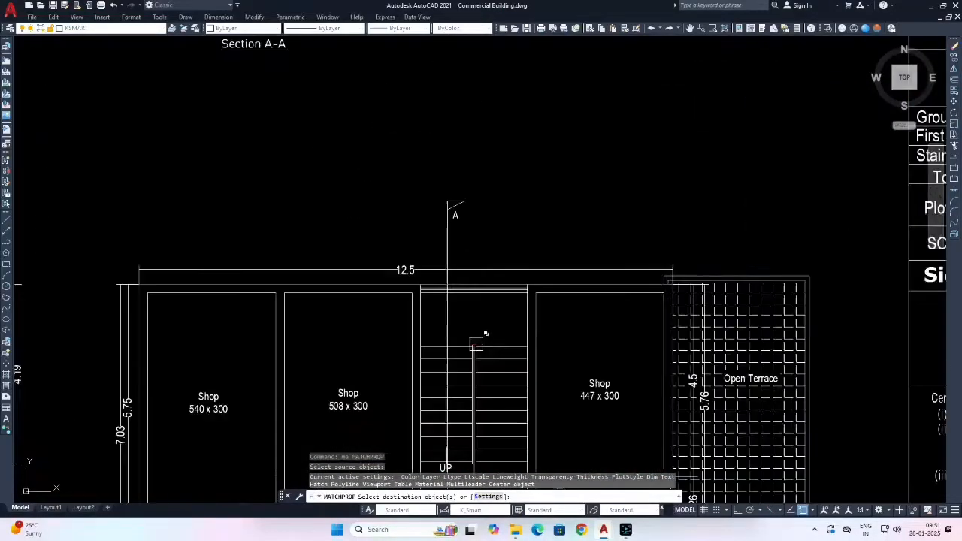
scroll(552, 234, "down", 8)
scroll(414, 261, "up", 8)
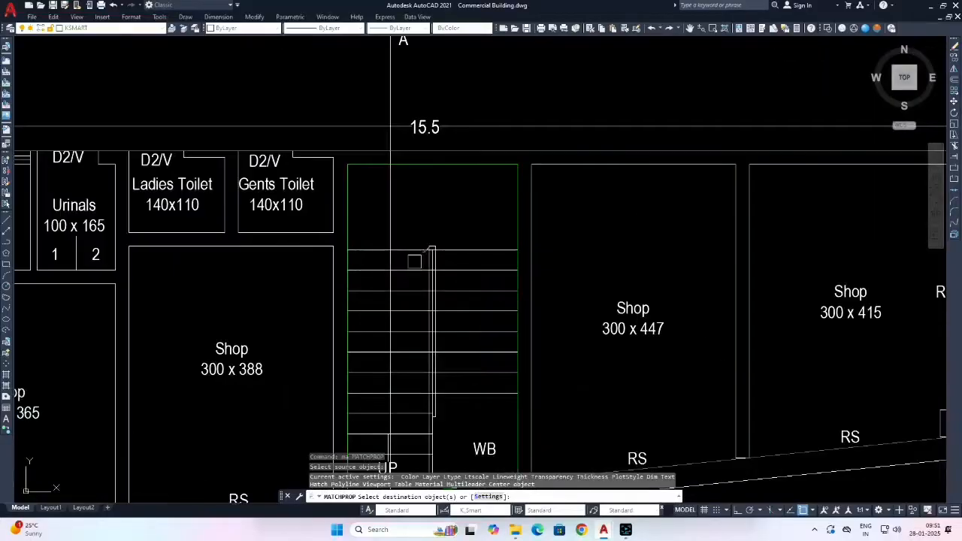
middle_click_drag(411, 253, 421, 230)
scroll(423, 235, "up", 2)
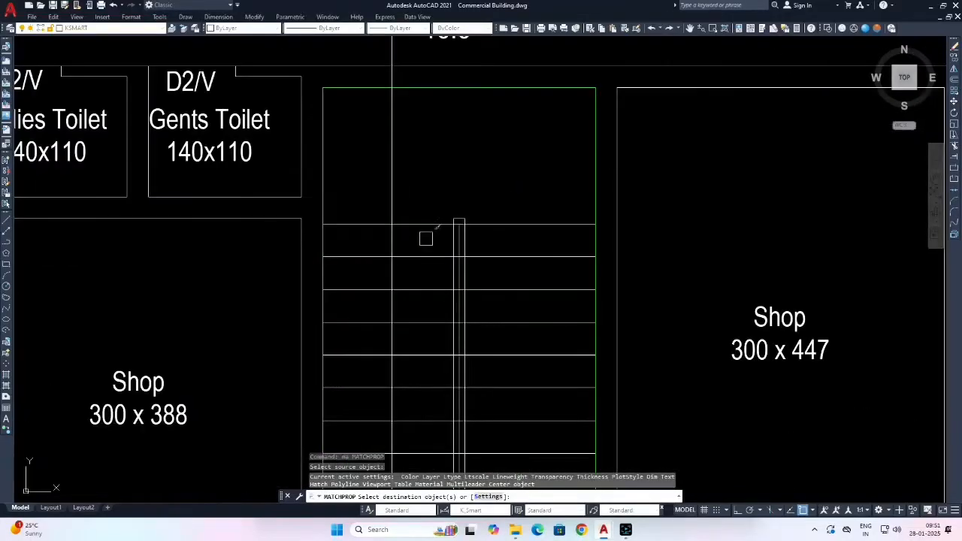
left_click(426, 227)
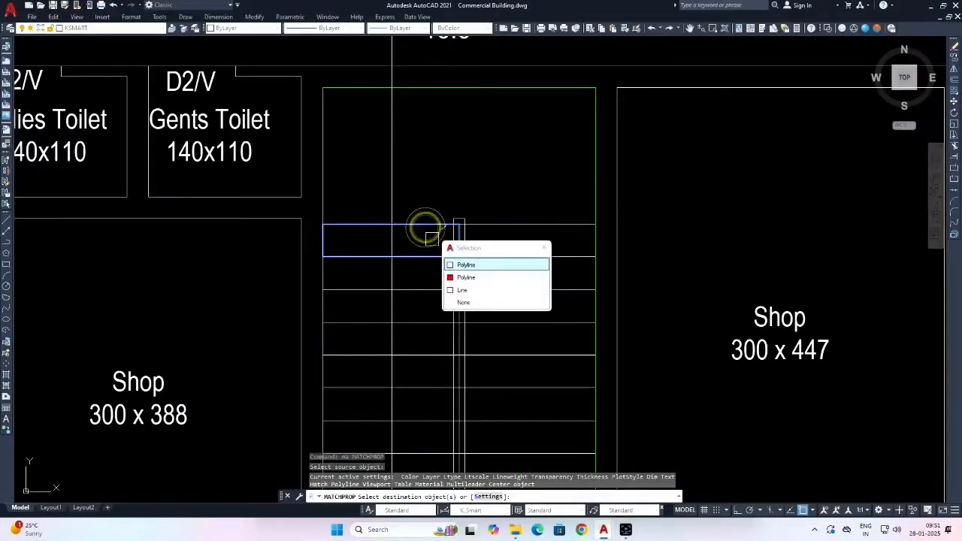
left_click(463, 266)
left_click(480, 224)
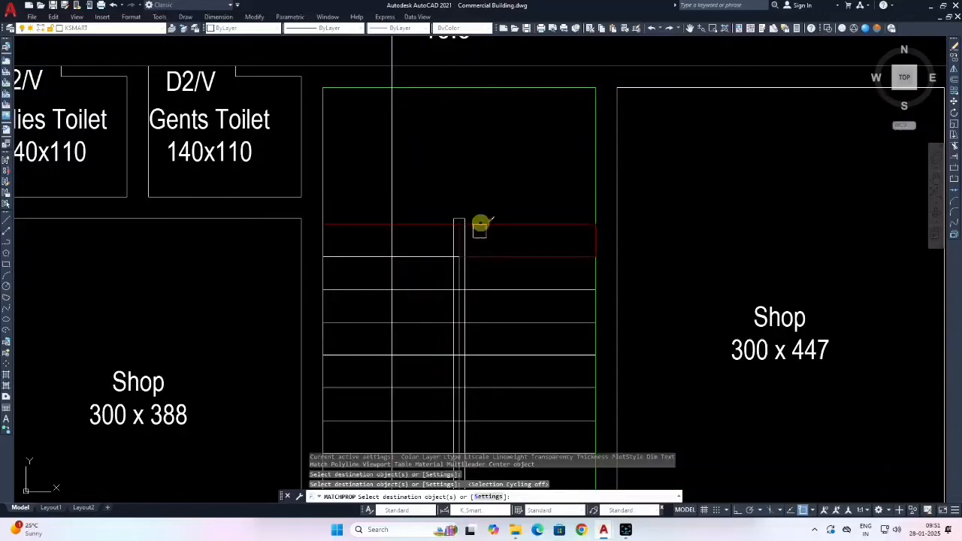
left_click(424, 258)
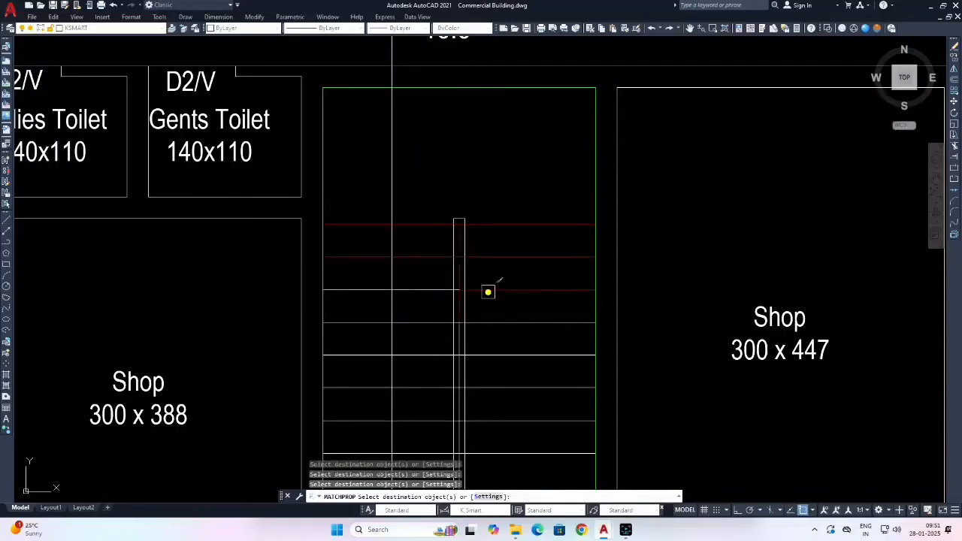
middle_click_drag(423, 291, 448, 222)
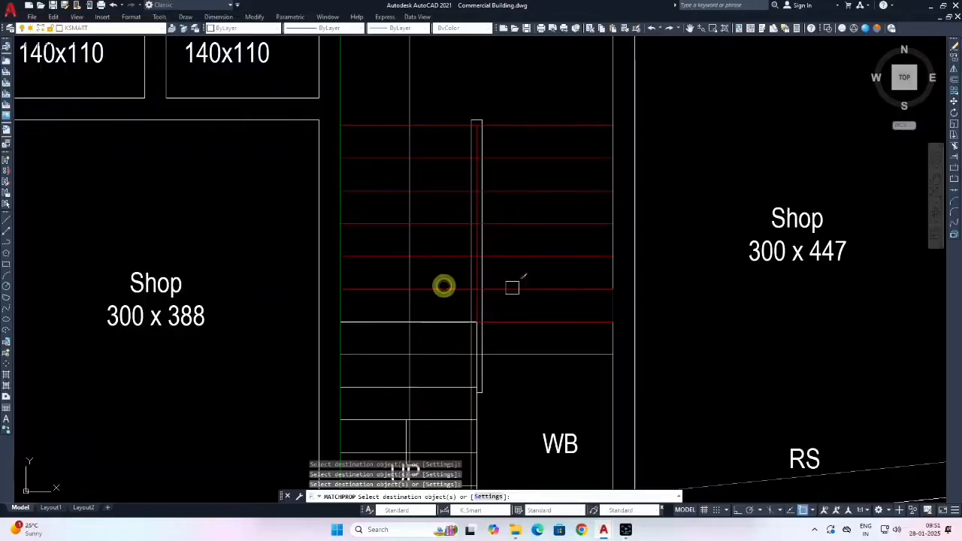
mouse_move(512, 288)
middle_mouse_down()
mouse_move(515, 236)
mouse_move(506, 248)
middle_mouse_up()
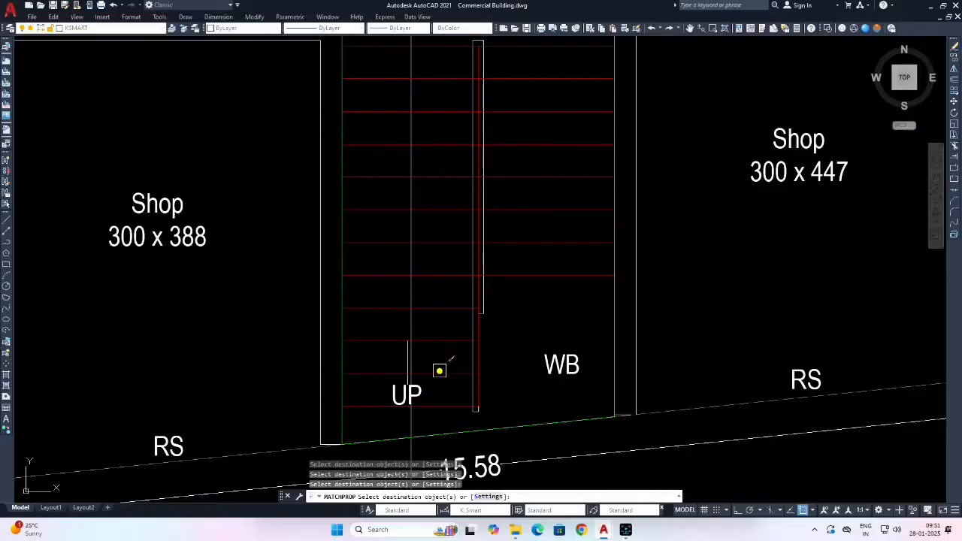
End the property matching on the ground floor treads and save the drawing.
scroll(490, 291, "down", 2)
key("Escape")
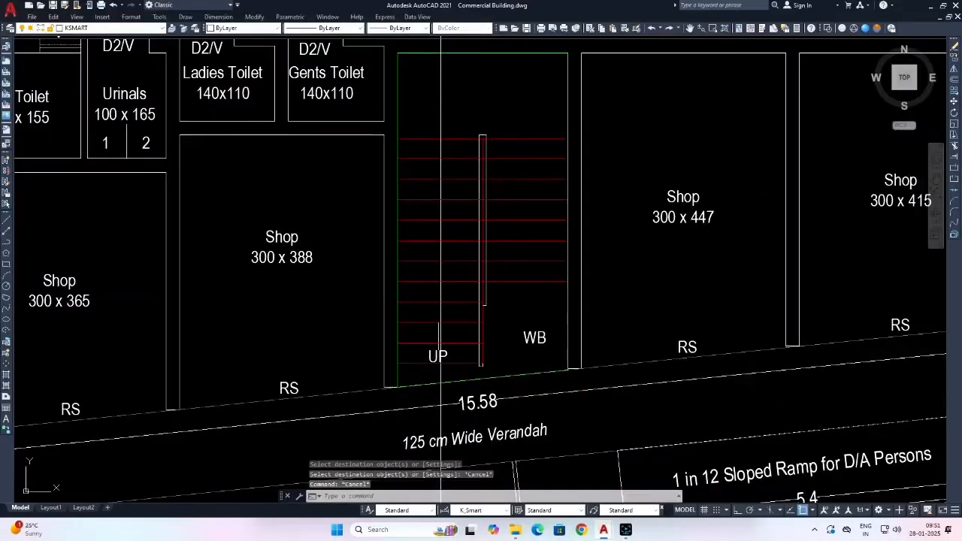
key("ctrl+s")
Copy the FLR_HT_M=xxxxx text from the General Stair floor height table and paste it beside the ground floor stair.
scroll(443, 308, "down", 16)
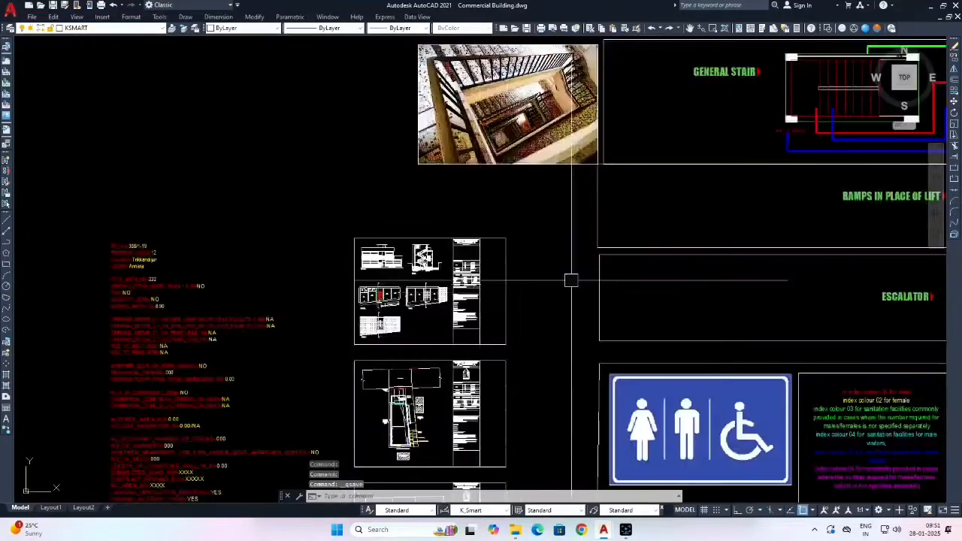
scroll(533, 278, "up", 15)
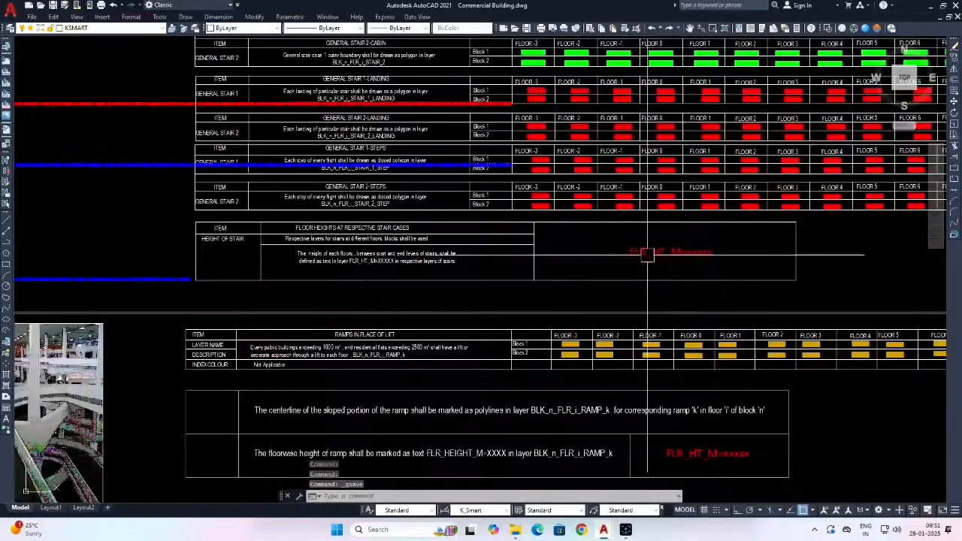
left_click(660, 251)
key("ctrl+c")
scroll(665, 253, "down", 12)
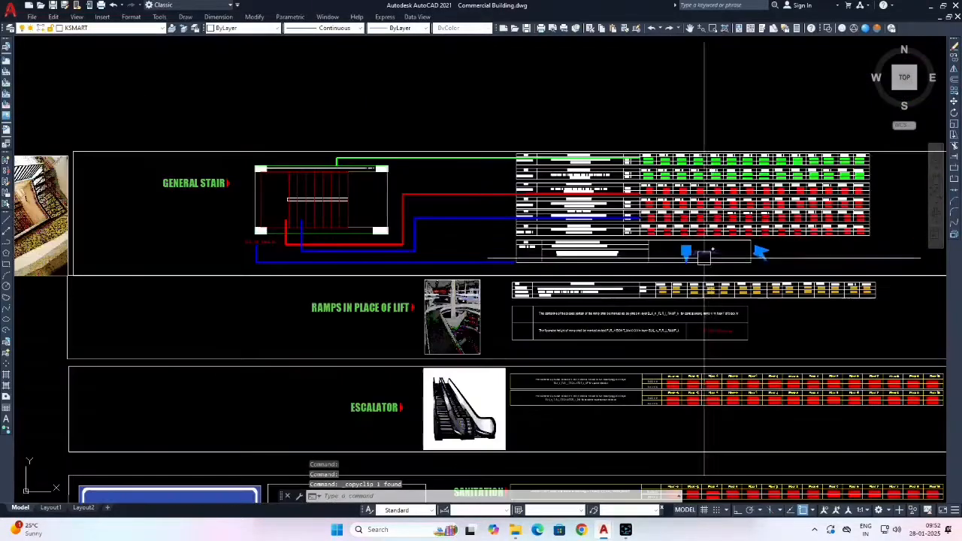
scroll(380, 324, "up", 15)
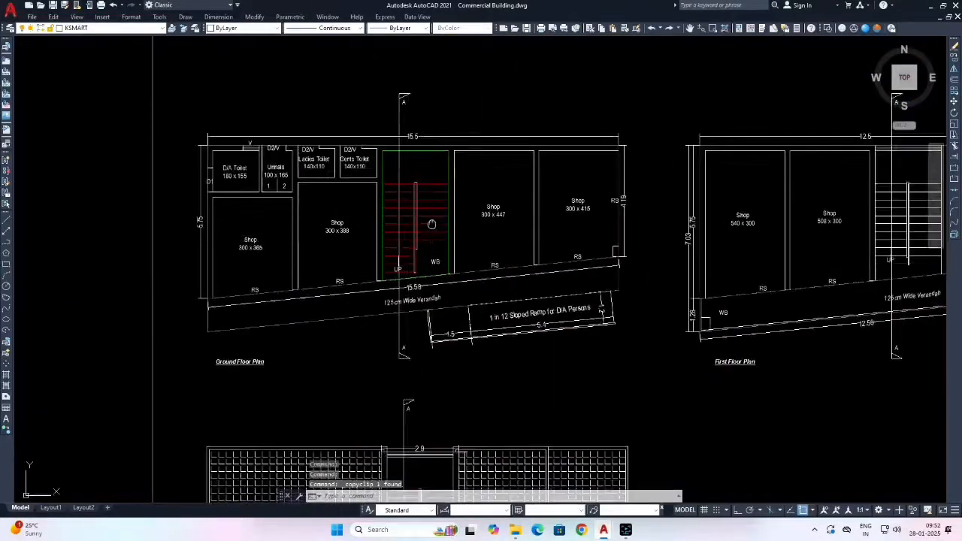
key("ctrl+v")
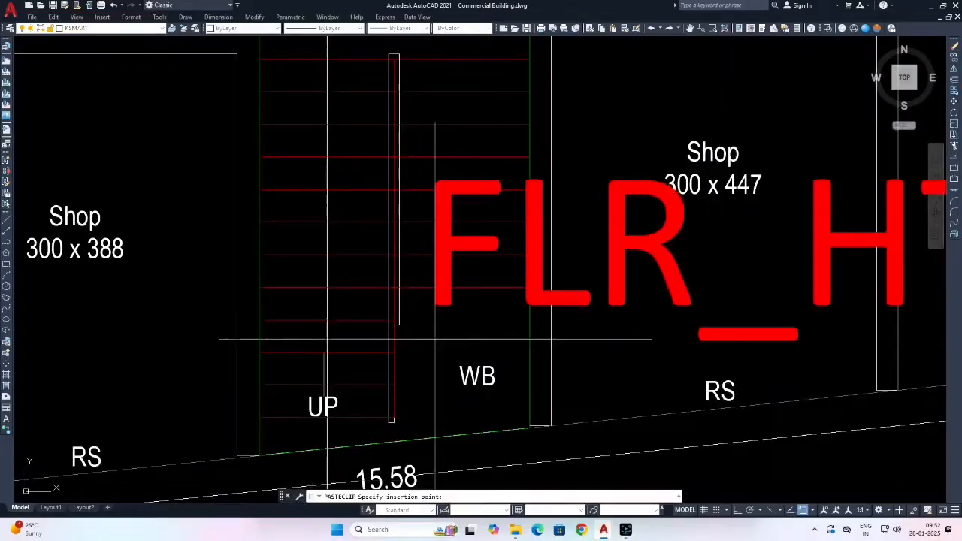
left_click(419, 386)
Scale the pasted FLR_HT_M=xxxxx text down to fit within the width of the ground floor flight above WB.
type("sc")
key("Return")
left_click(441, 342)
key("Return")
left_click(431, 327)
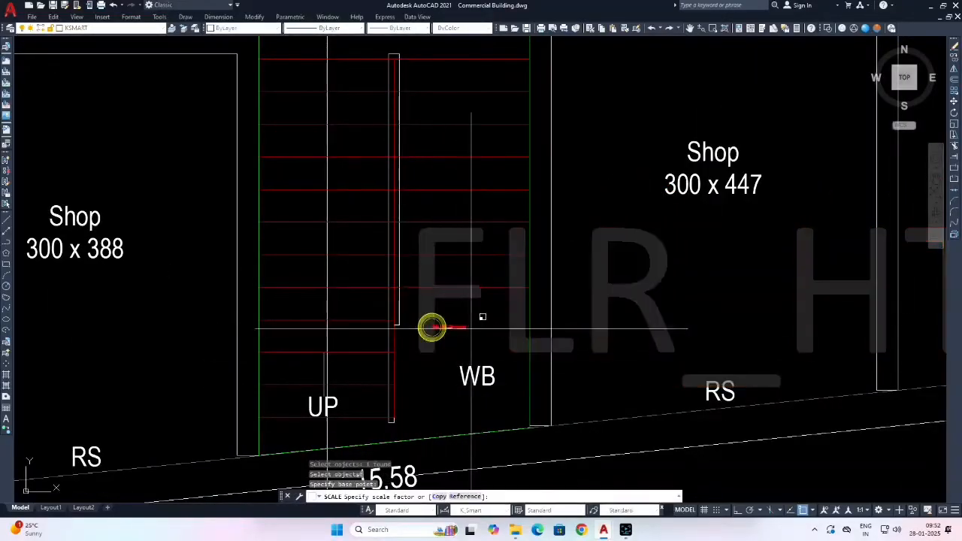
left_click(518, 333)
key("Escape")
Move the floor height text up and slightly left, just below the lowest tread of the flight above WB.
type("m")
key("Return")
left_click(461, 328)
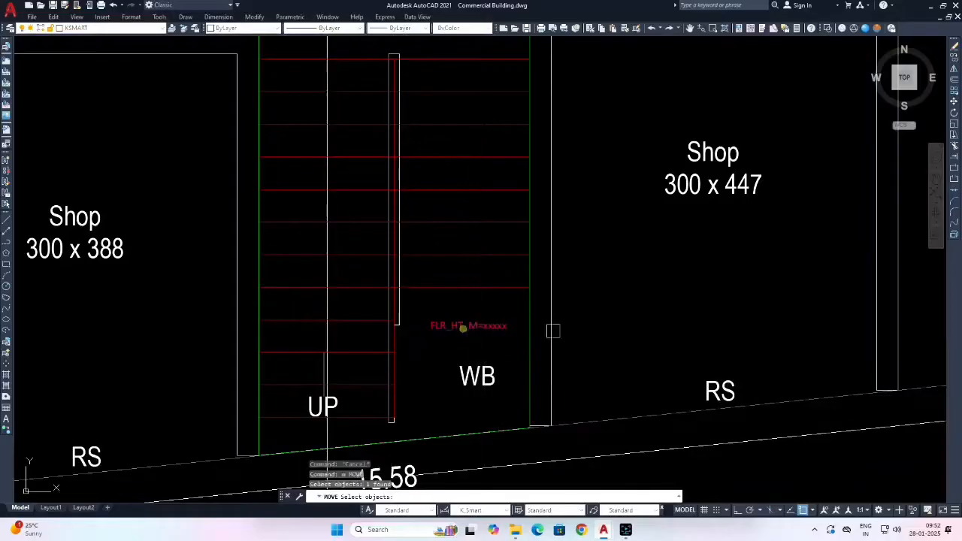
key("Return")
left_click(610, 327)
left_click(601, 308)
Enlarge the ground floor stair's height text slightly and change its content to FLR_HT_M=3.15.
type("sc")
key("Return")
left_click(462, 307)
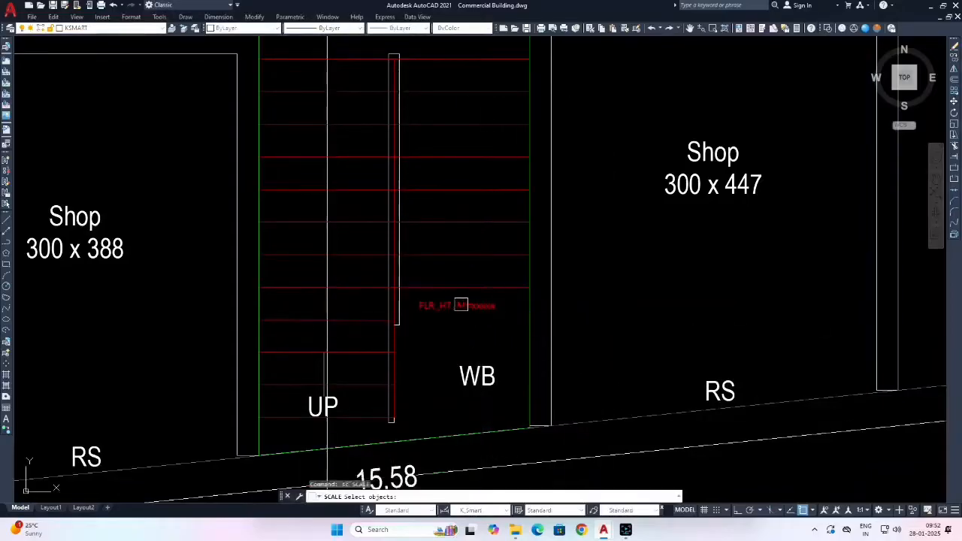
scroll(461, 307, "up", 2)
key("Escape")
key("Escape")
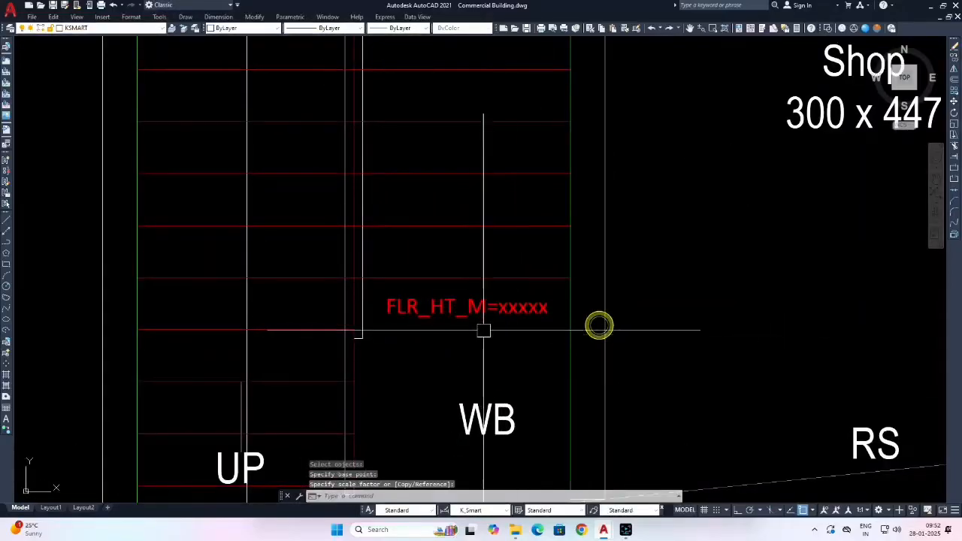
double_click(523, 309)
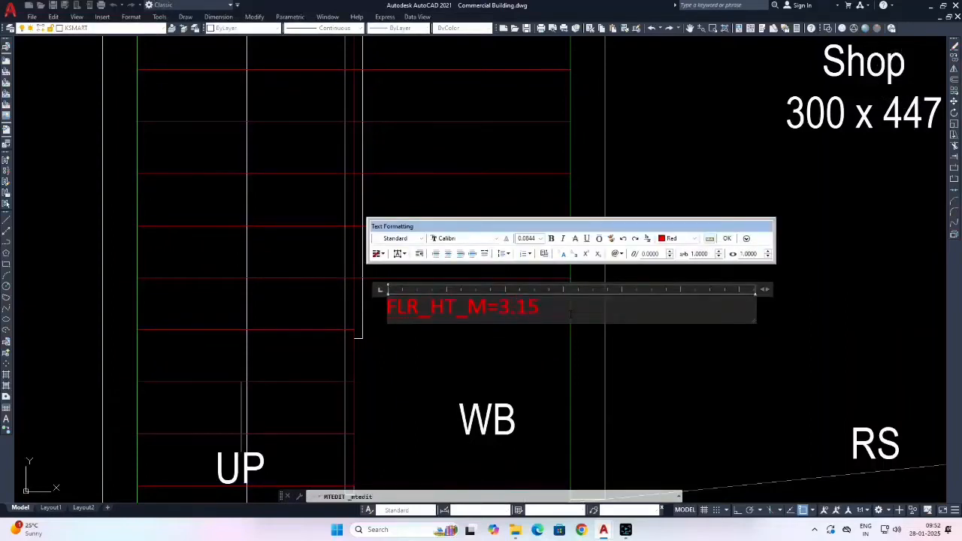
left_click(593, 375)
Examine the stair section drawing for the floor height dimension and the main slab thickness.
scroll(593, 376, "down", 8)
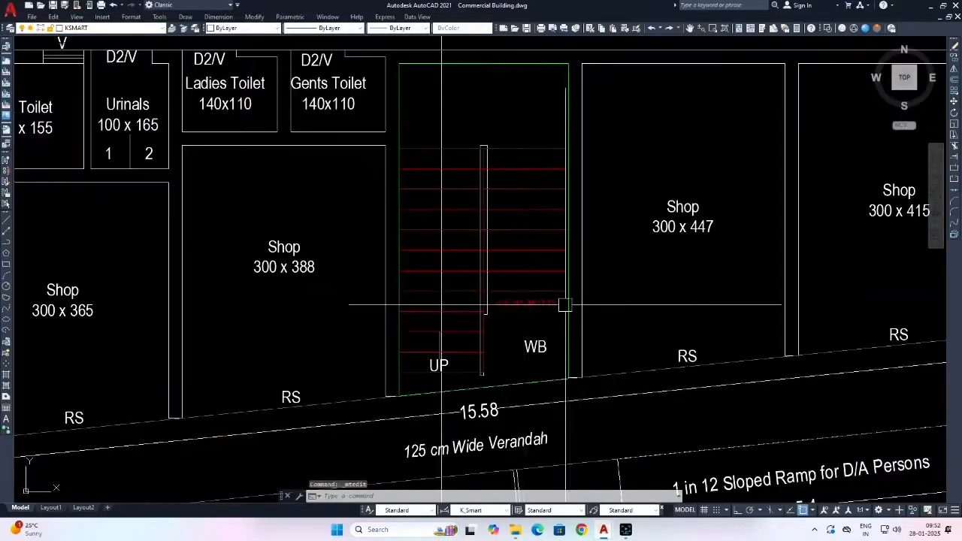
scroll(540, 292, "up", 4)
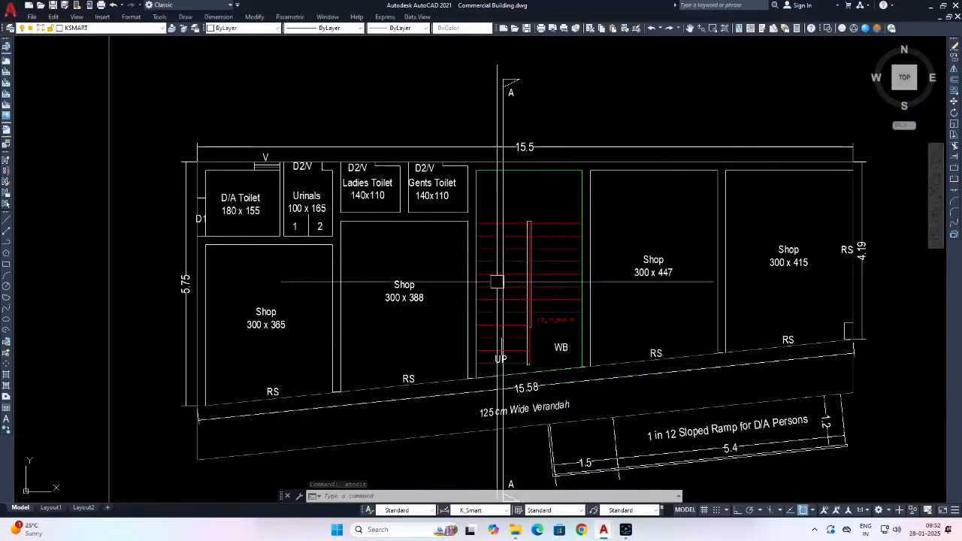
scroll(511, 289, "down", 8)
scroll(641, 192, "up", 10)
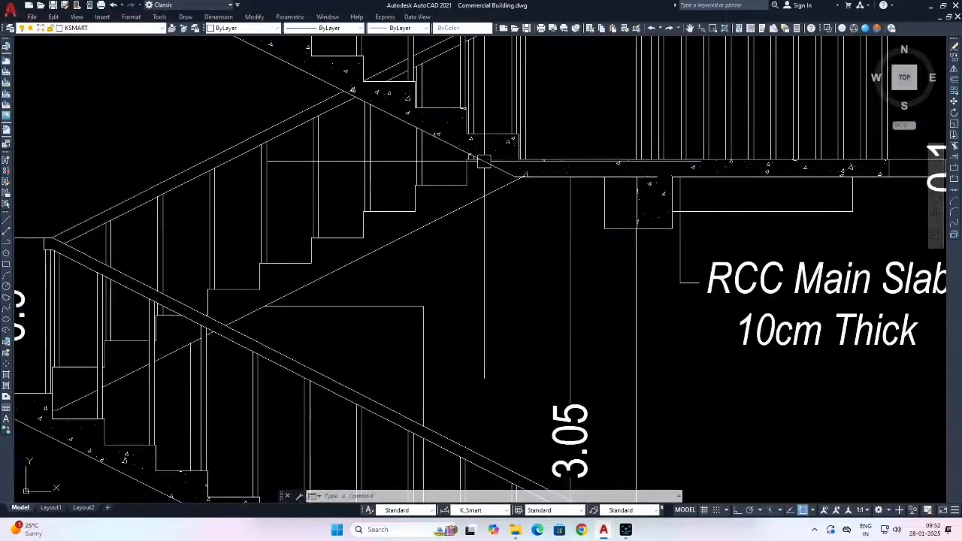
scroll(526, 158, "down", 4)
scroll(541, 287, "up", 4)
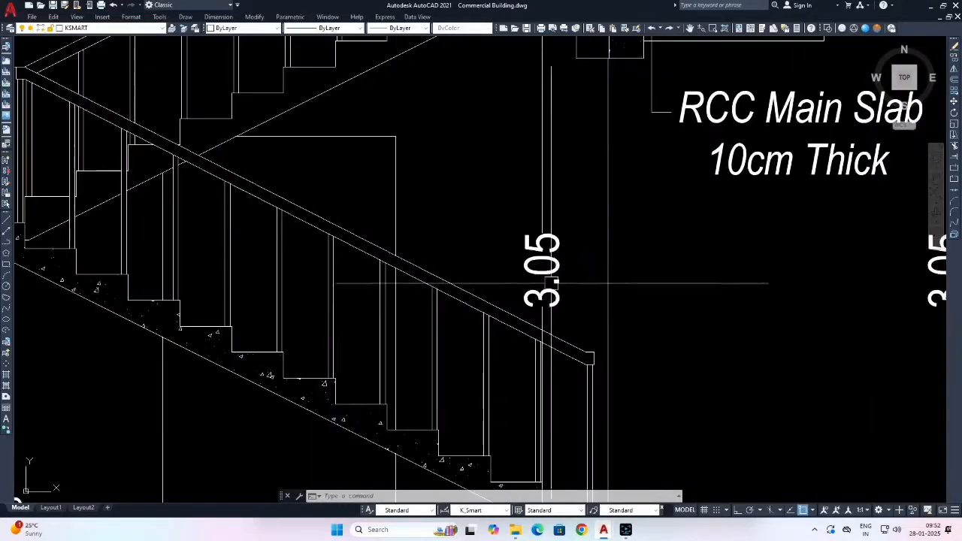
scroll(554, 274, "down", 3)
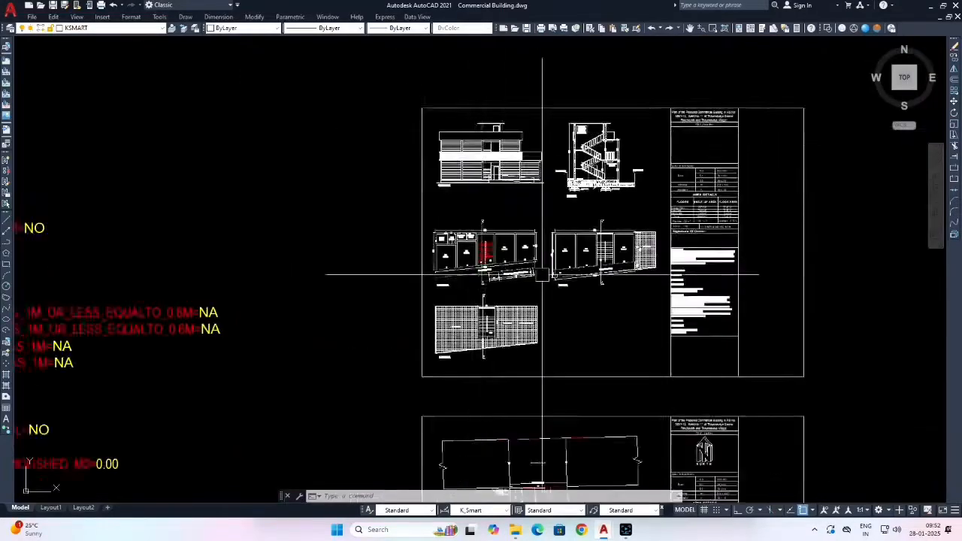
Trace a closed polyline around the first floor stair cabin, from the inner wall corners down to the sloping verandah edge.
middle_click_drag(623, 249, 523, 219)
scroll(541, 256, "up", 6)
key("Escape")
key("Escape")
key("Escape")
scroll(503, 242, "up", 4)
type("pl")
key("Return")
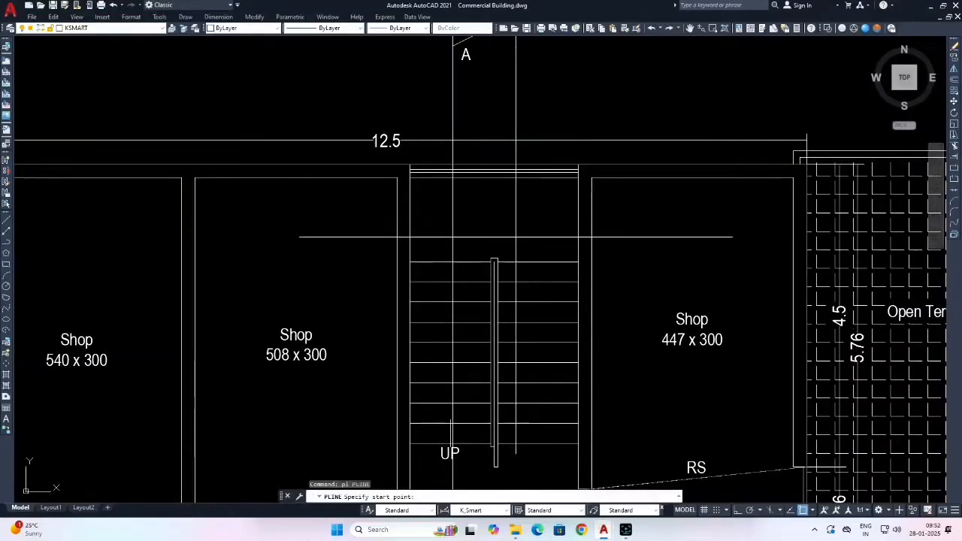
left_click(410, 175)
left_click(578, 177)
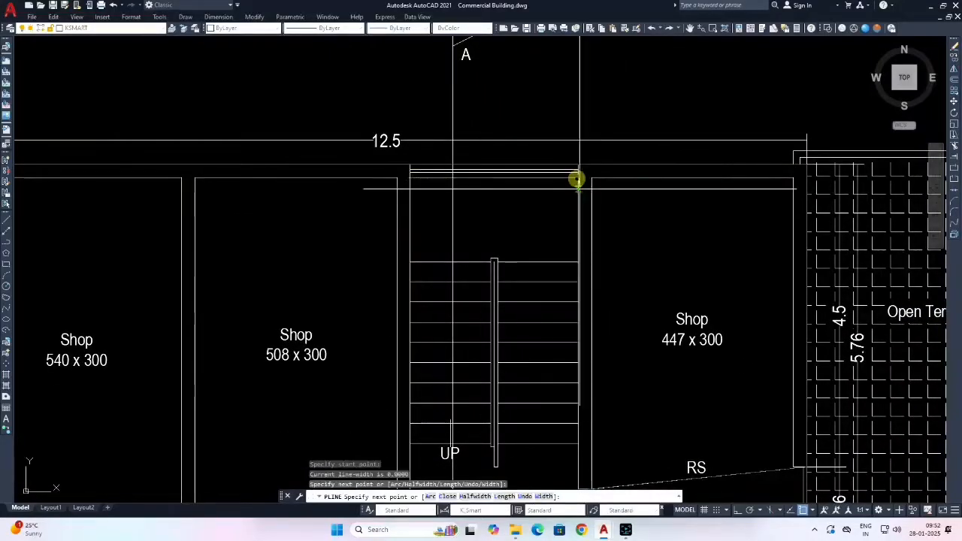
scroll(575, 178, "down", 4)
scroll(601, 317, "up", 10)
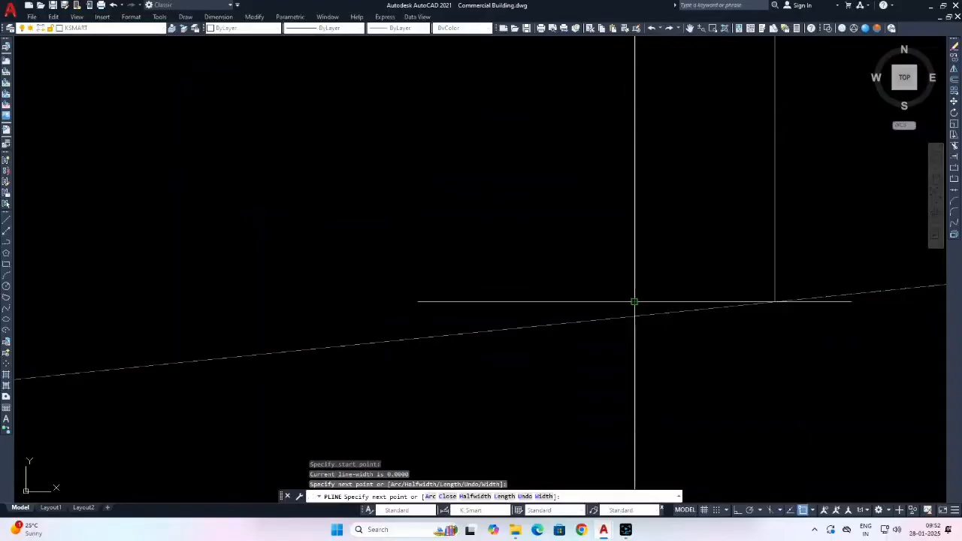
left_click(635, 316)
scroll(633, 317, "down", 4)
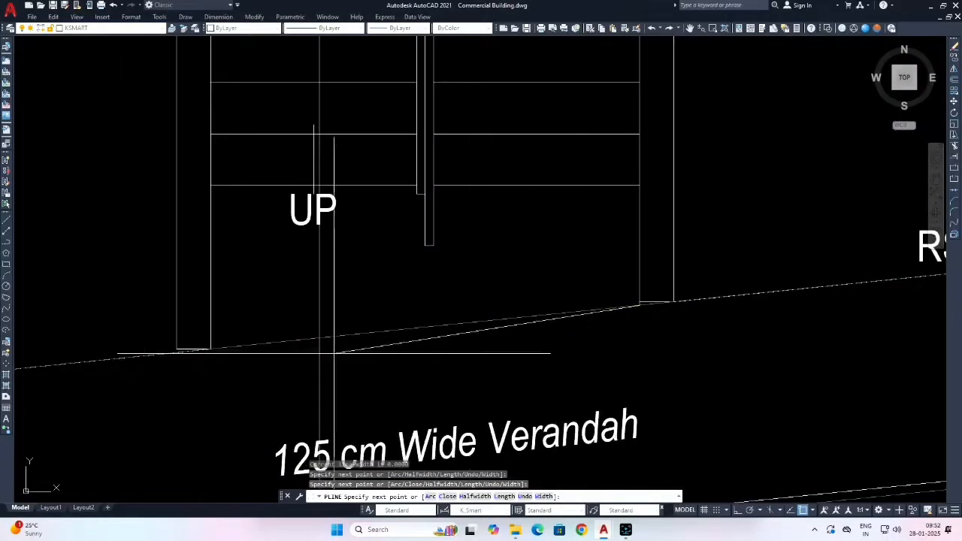
left_click(212, 347)
scroll(212, 347, "down", 4)
scroll(314, 159, "up", 6)
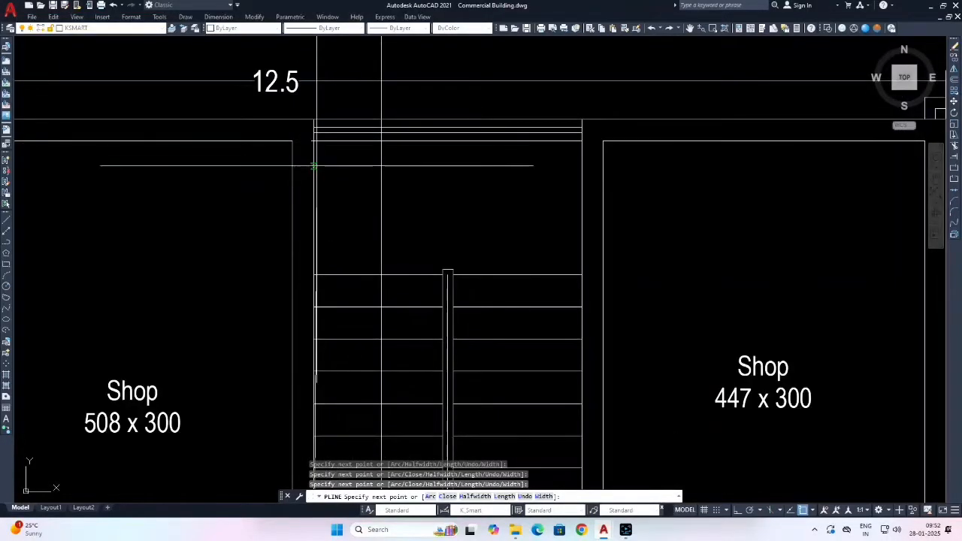
type("c")
key("Return")
middle_click_drag(375, 224, 412, 180)
key("Return")
left_click(351, 97)
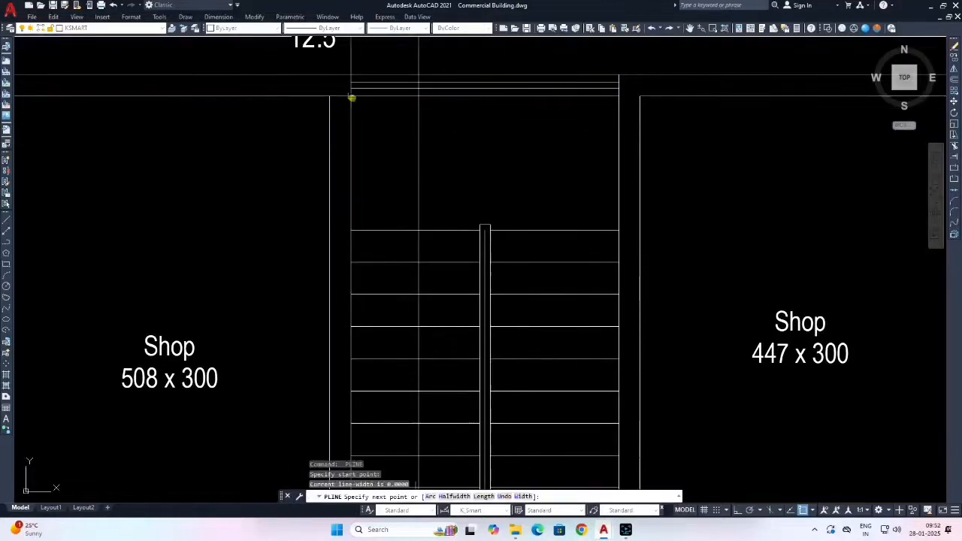
key("Escape")
Draw a rectangle over the first floor stair landing, from the cabin's upper-left corner to the right end of the top tread line.
type("rec")
key("Return")
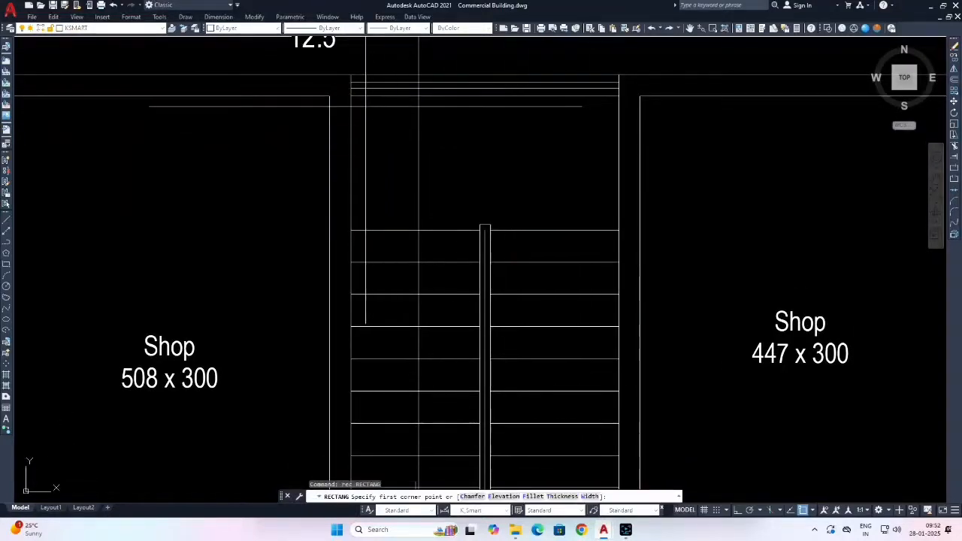
left_click(350, 97)
left_click(616, 227)
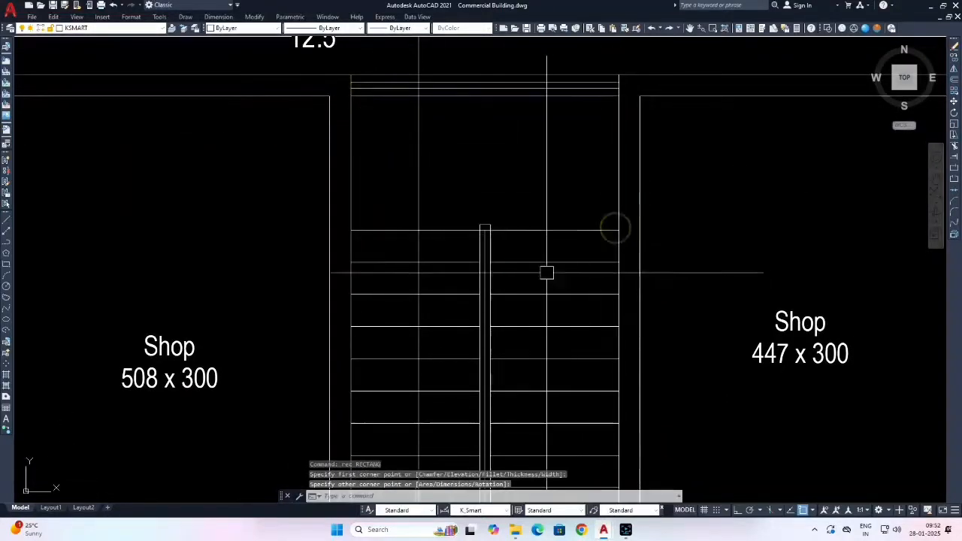
middle_click_drag(401, 256, 492, 143)
key("Return")
left_click(443, 119)
left_click(571, 150)
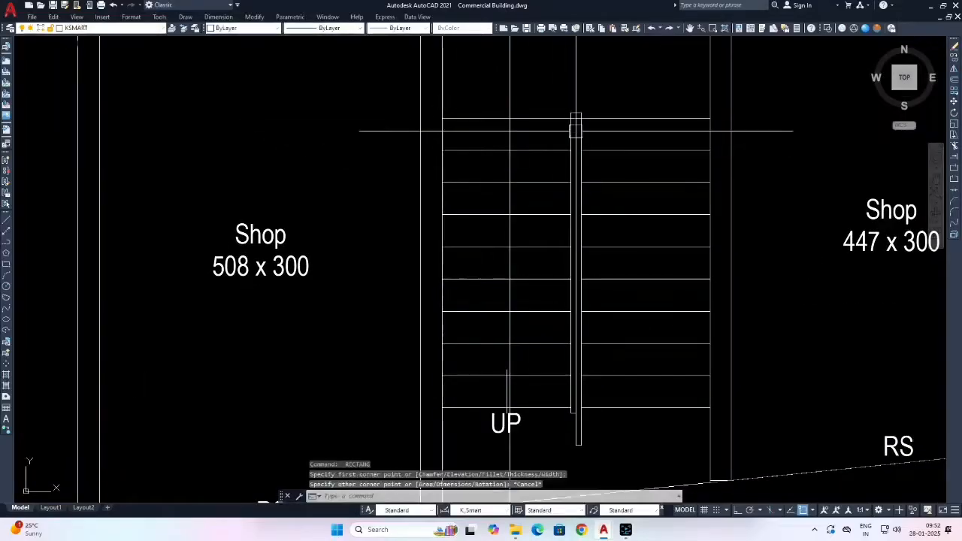
Draw rectangles over the topmost tread of both first floor flights, meeting at the middle of the central railing.
key("Return")
left_click(575, 119)
left_click(441, 150)
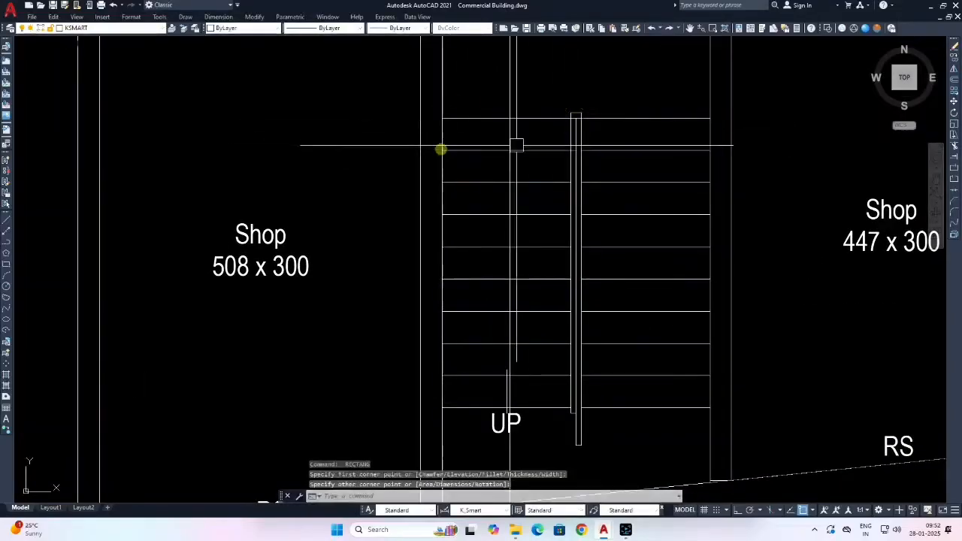
key("Return")
left_click(575, 118)
left_click(710, 151)
Draw rectangles over the second and third treads of both first floor flights, from the railing's centre line to the side walls.
scroll(586, 139, "up", 2)
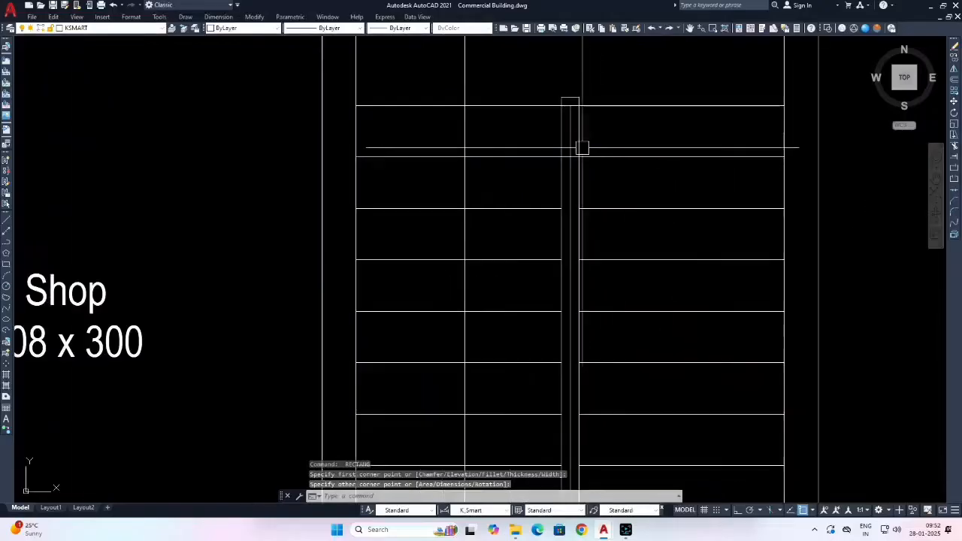
key("Return")
left_click(355, 209)
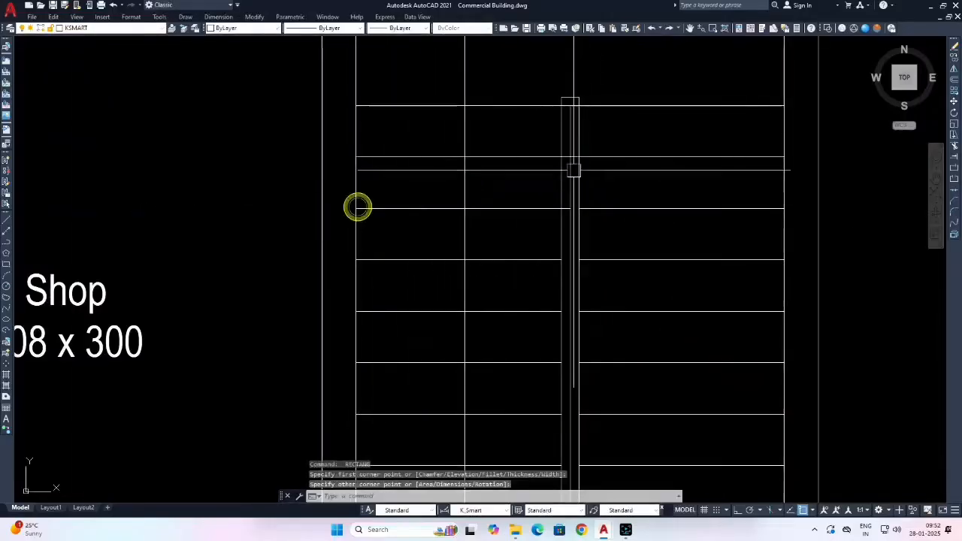
left_click(784, 208)
key("Return")
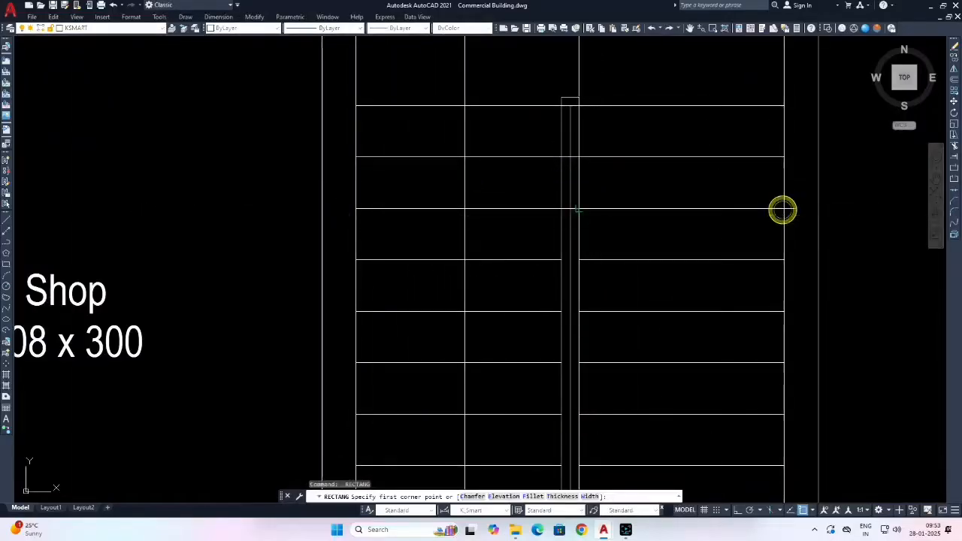
left_click(356, 259)
key("Return")
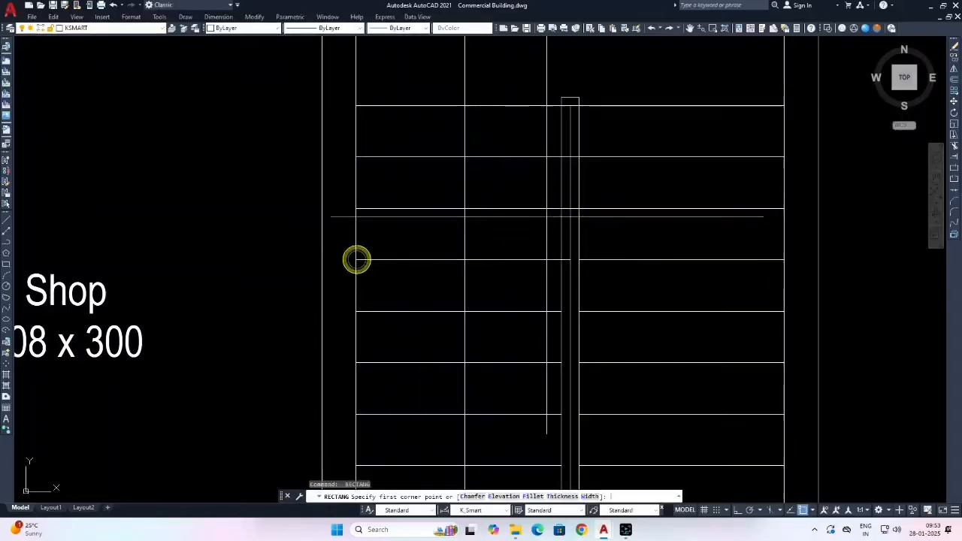
left_click(570, 208)
left_click(784, 260)
Draw rectangles over the fourth and fifth treads of both first floor flights, from the railing's centre line to the side walls.
key("Return")
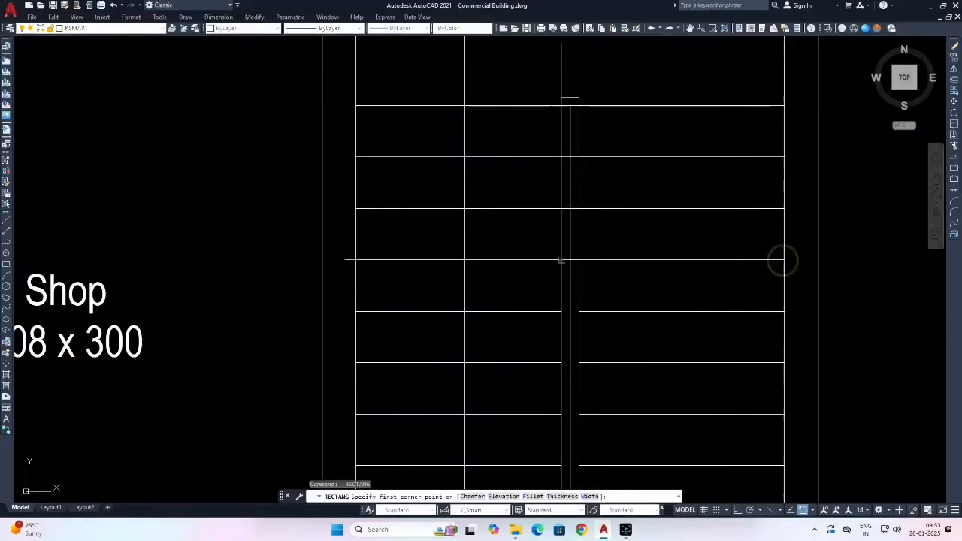
left_click(356, 311)
key("Return")
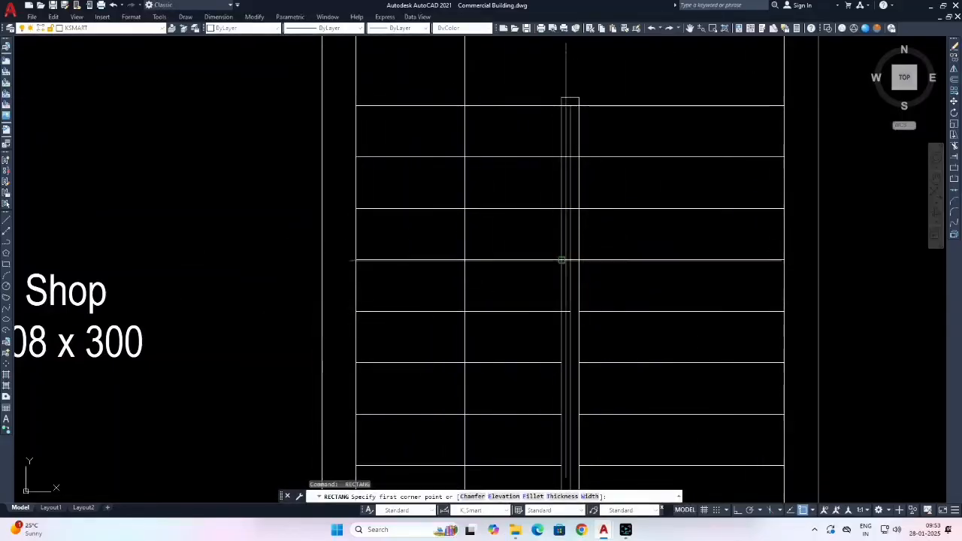
left_click(783, 311)
key("Return")
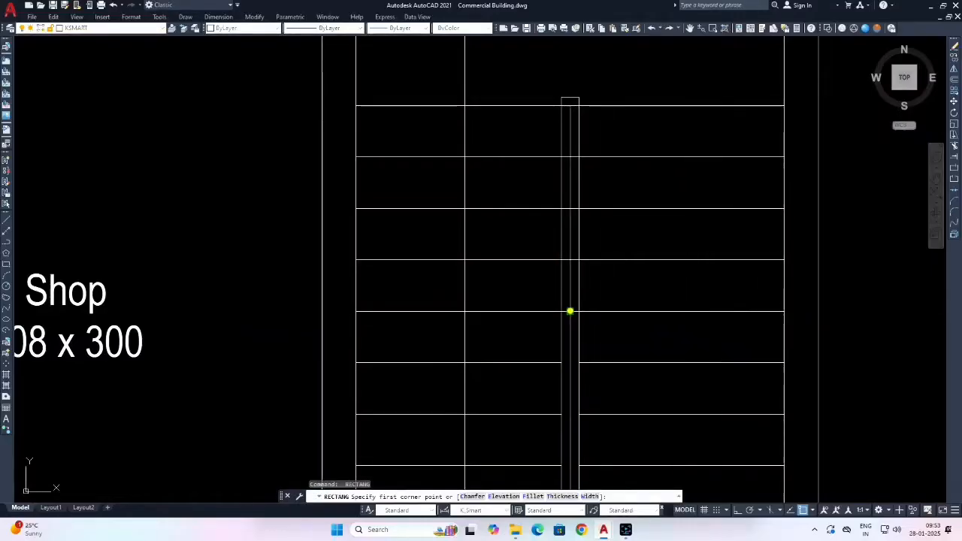
left_click(570, 311)
left_click(356, 362)
key("Return")
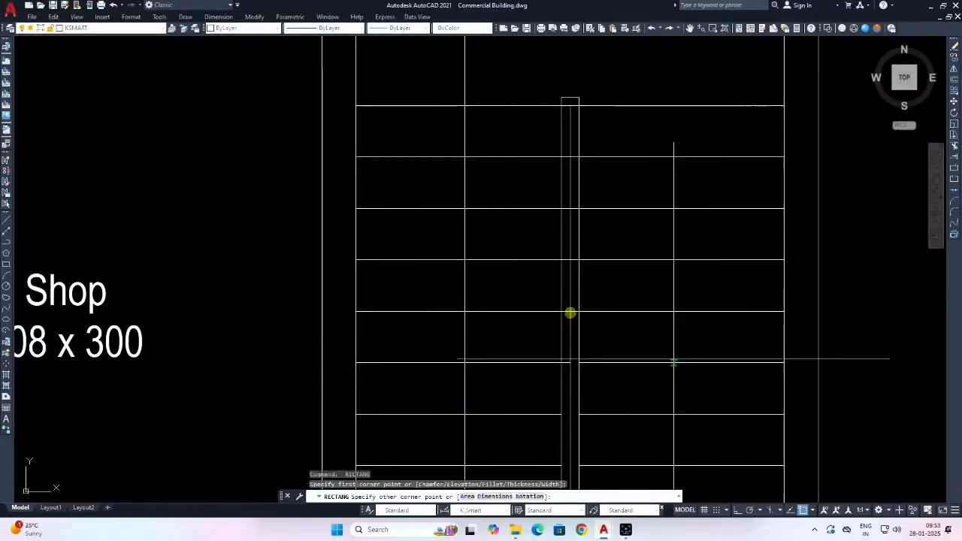
middle_click_drag(783, 362, 806, 258)
Draw rectangles over the sixth and seventh treads of both first floor flights, from the railing's centre line to the side walls.
key("Return")
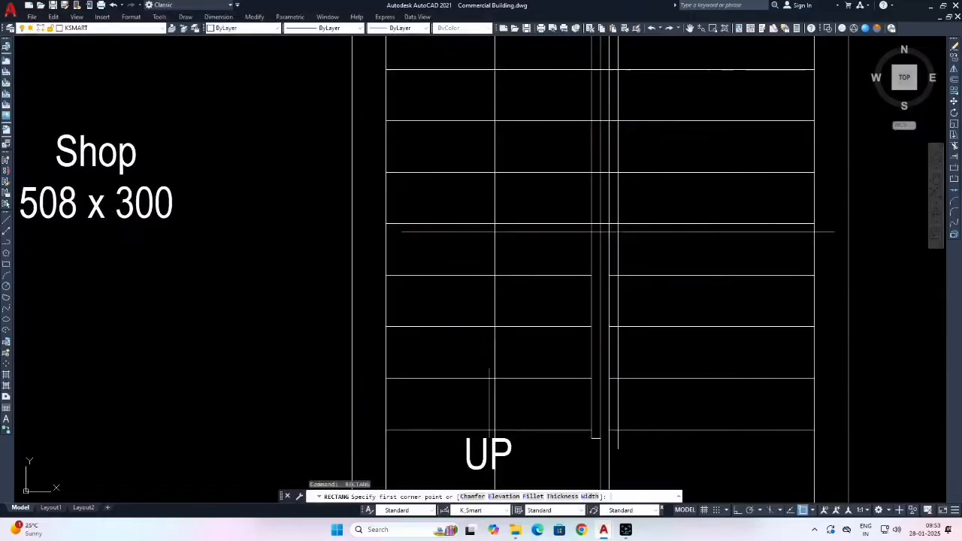
left_click(601, 223)
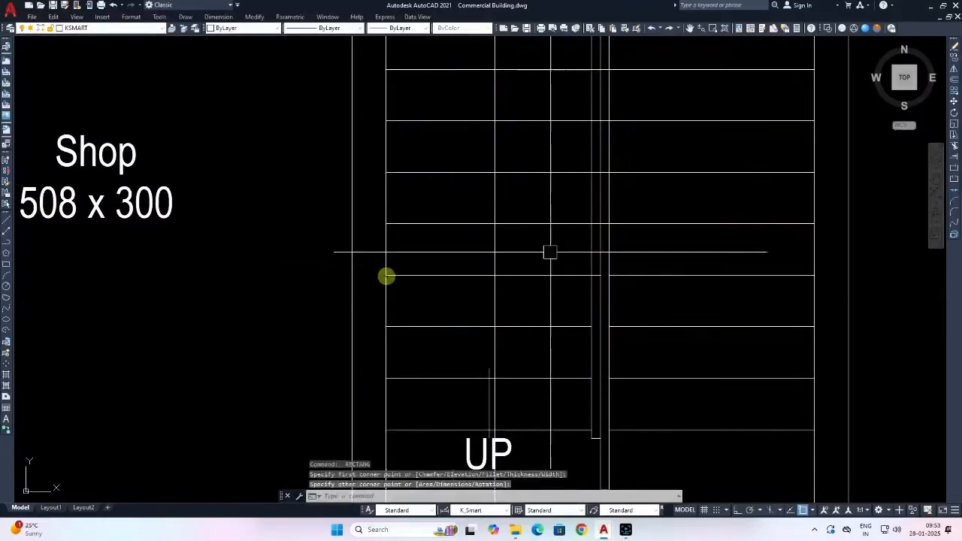
left_click(802, 276)
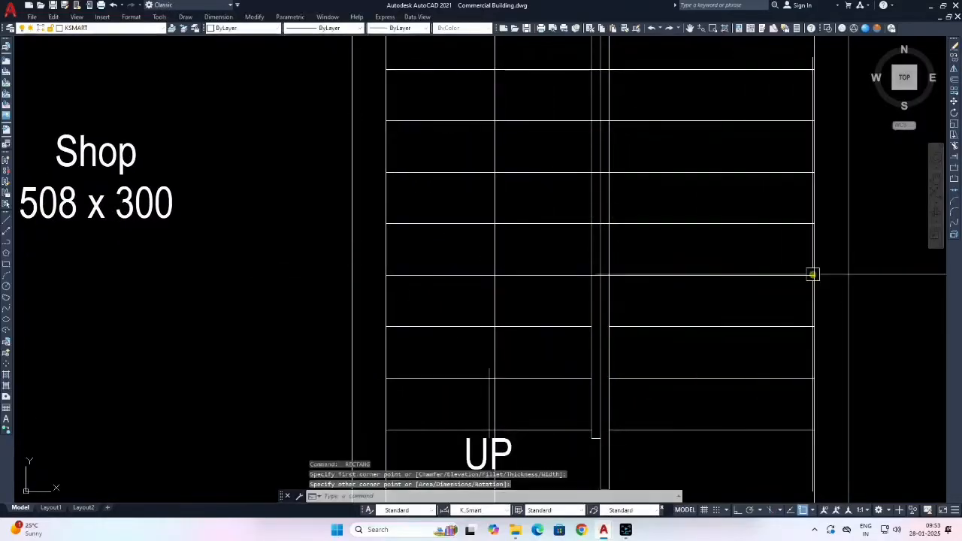
key("Return")
left_click(600, 276)
left_click(386, 326)
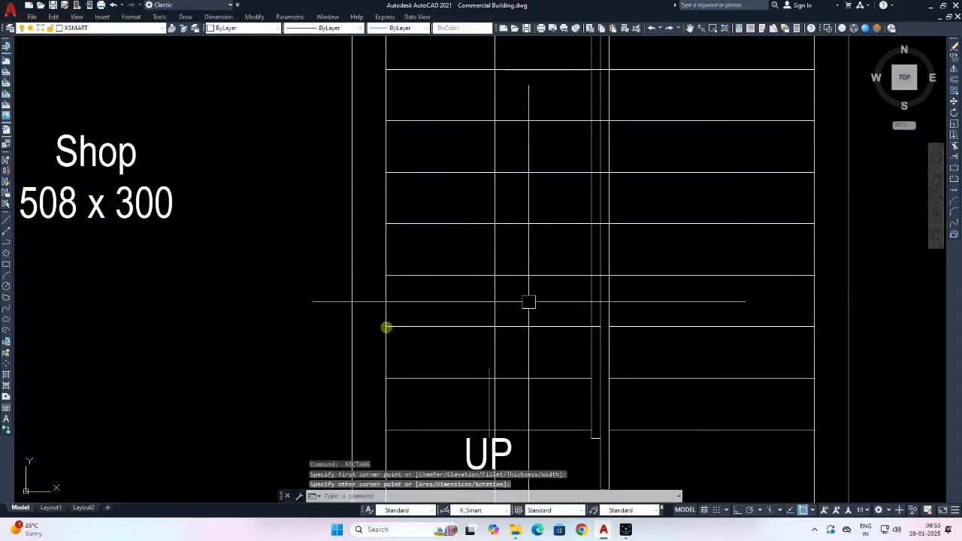
key("Return")
left_click(600, 275)
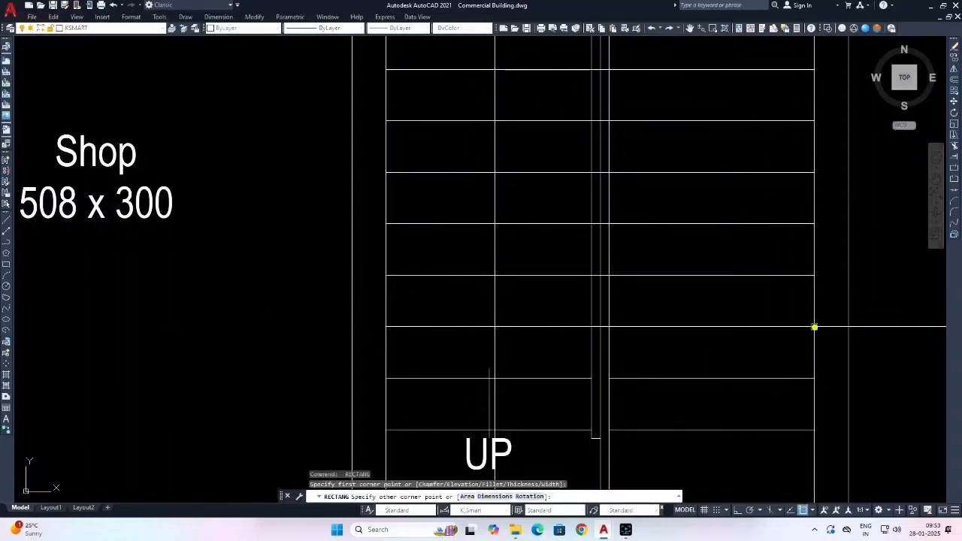
left_click(813, 327)
Draw rectangles over the remaining eighth and ninth treads of both first floor flights, down to the lowest tread line beside the UP text.
key("Return")
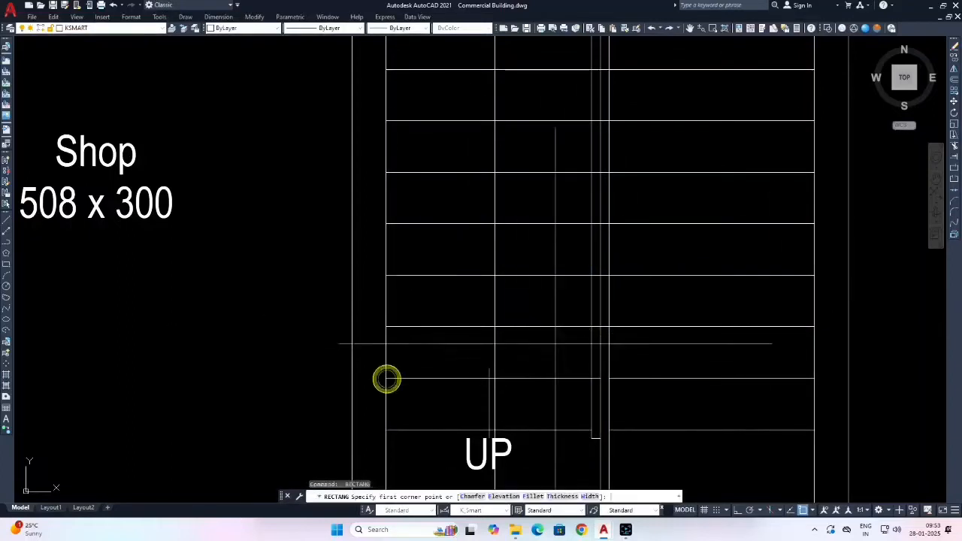
left_click(601, 327)
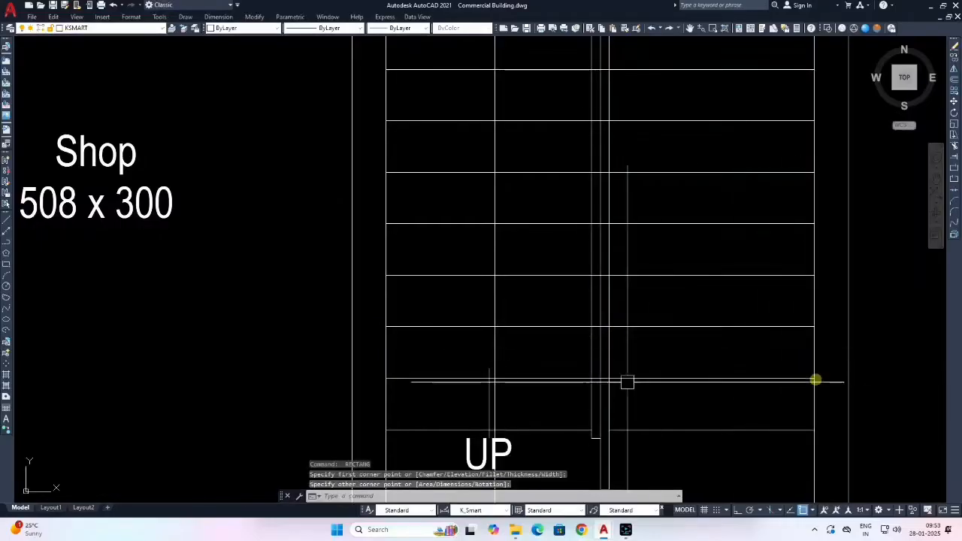
key("Return")
left_click(596, 378)
middle_click_drag(386, 431, 287, 278)
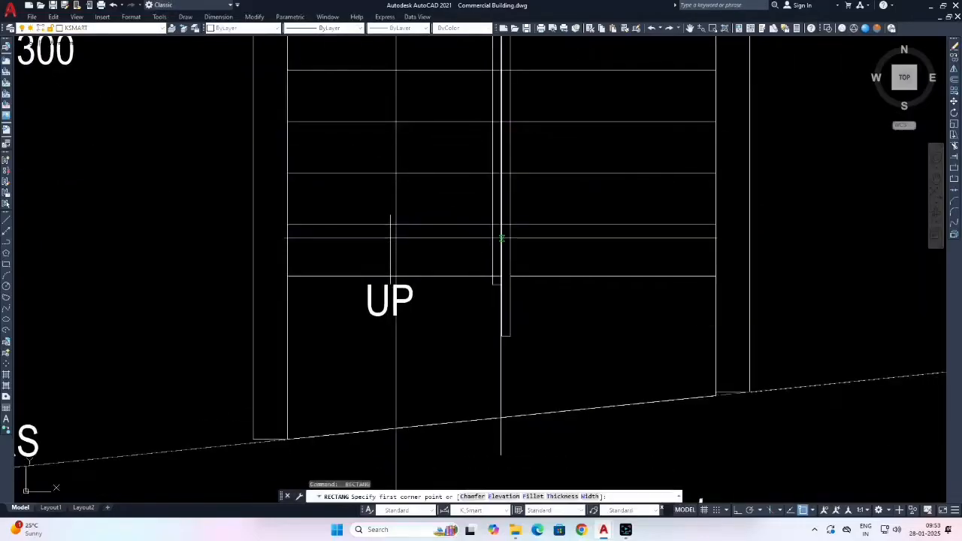
left_click(715, 278)
scroll(608, 392, "down", 4)
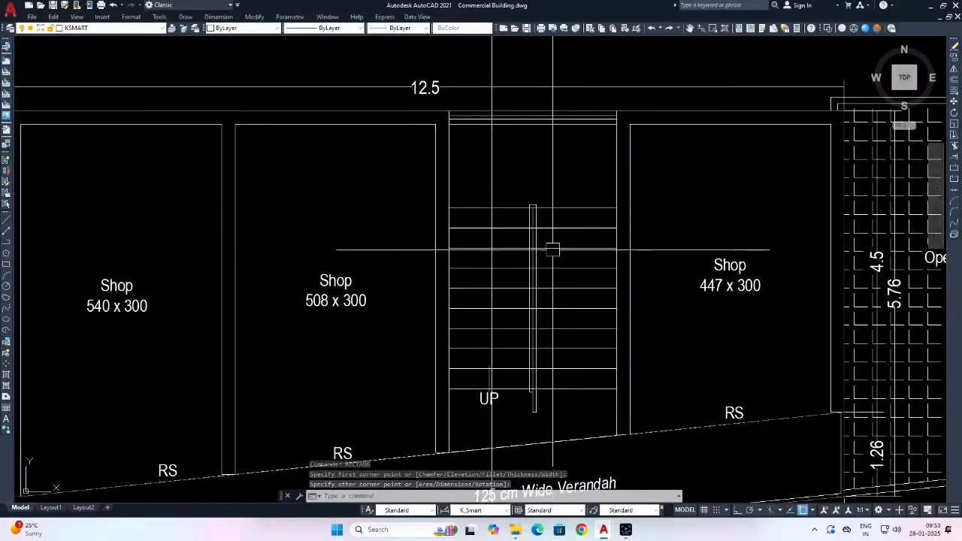
type("l")
key("Return")
scroll(535, 192, "up", 2)
scroll(532, 218, "up", 2)
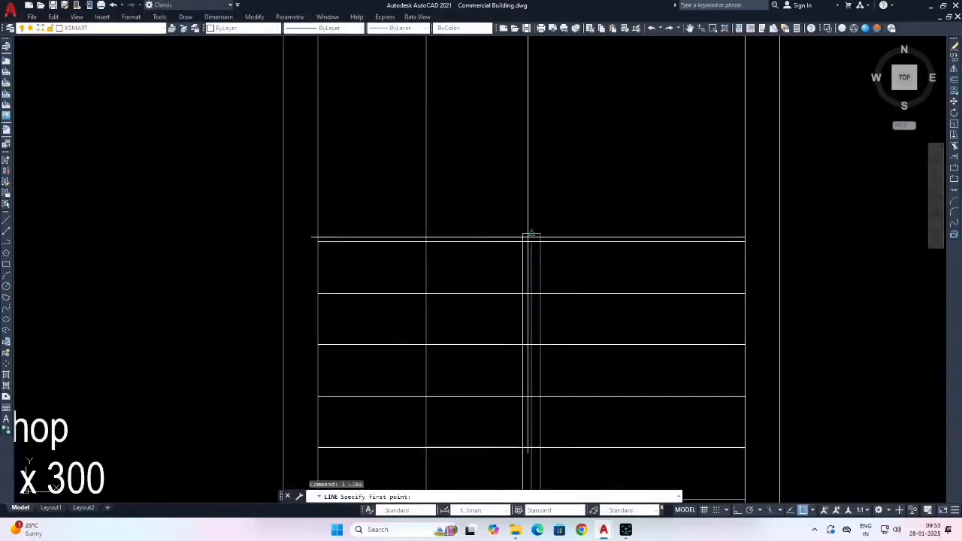
scroll(531, 241, "down", 5)
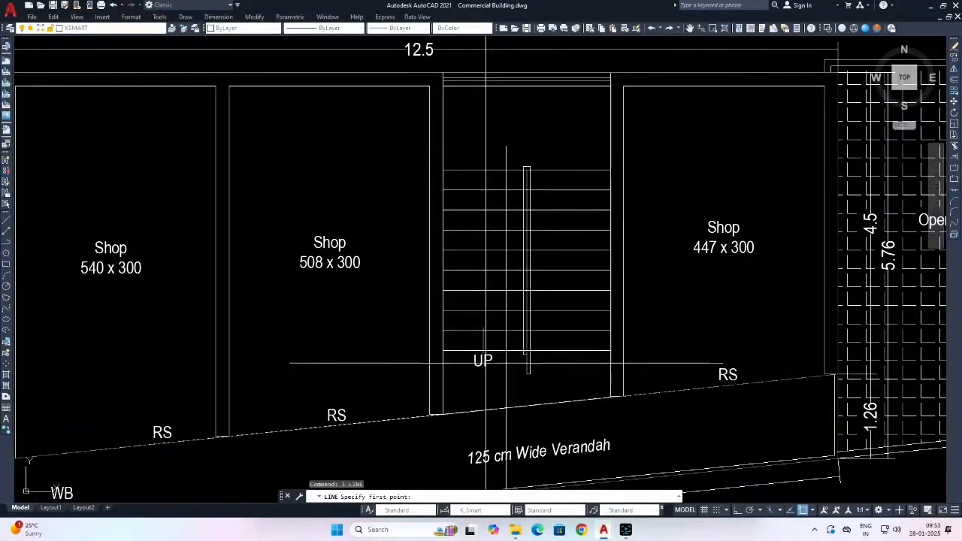
scroll(578, 355, "up", 5)
middle_click_drag(578, 354, 551, 293)
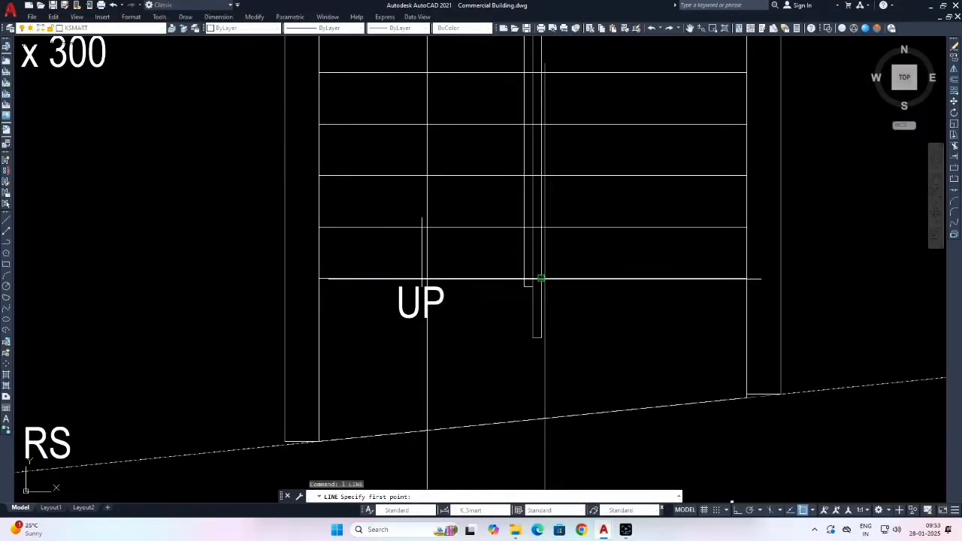
key("Escape")
Copy the lowest tread rectangle of the first floor's right-hand flight down by one tread depth.
type("co")
key("Return")
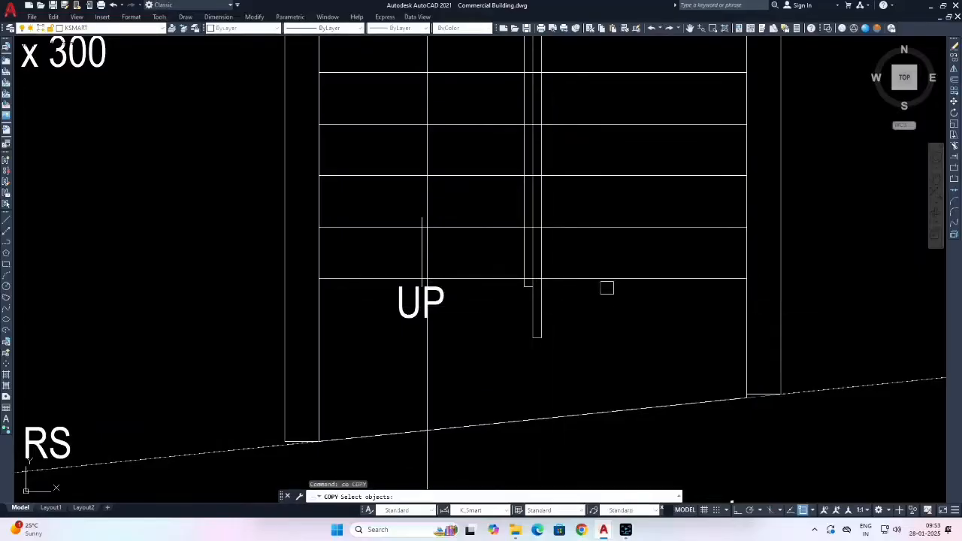
left_click(607, 279)
key("Return")
left_click(586, 227)
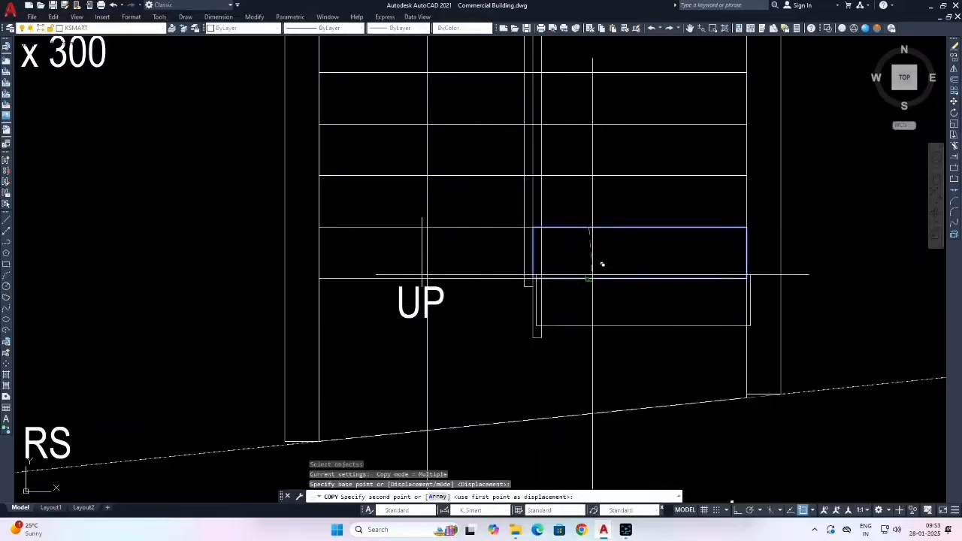
left_click(589, 276)
key("Escape")
scroll(536, 251, "down", 4)
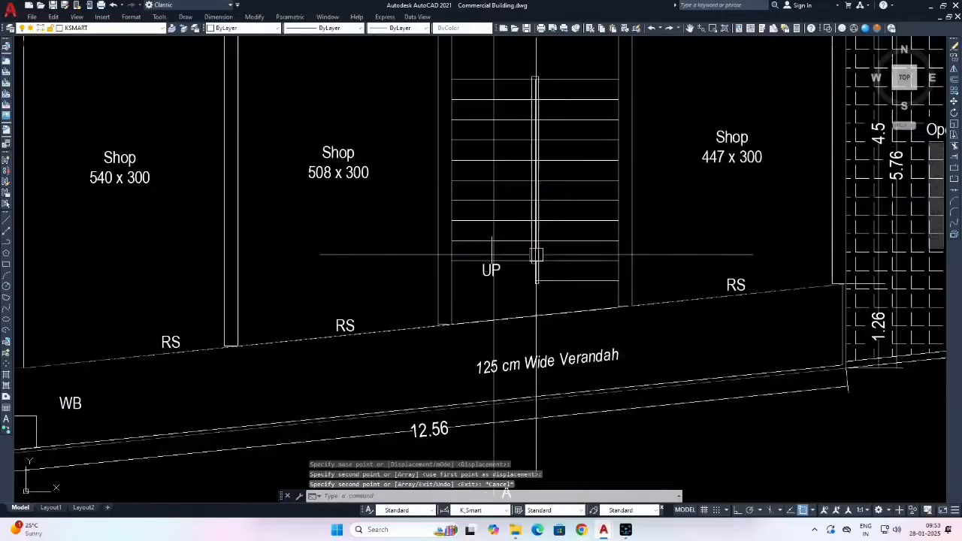
key("Escape")
key("Escape")
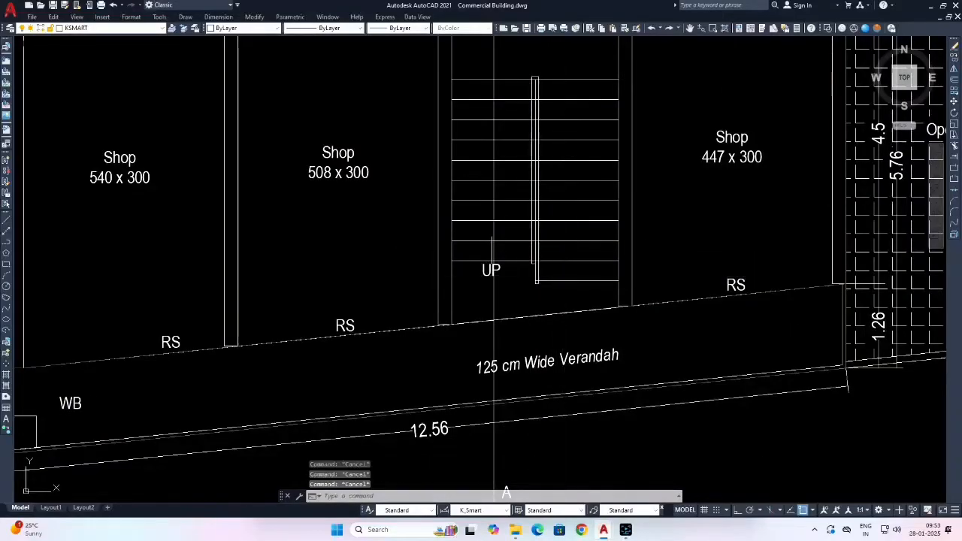
Match the first floor stair cabin outline to the Floor 1, Block 1 sample of the General Stair 1 cabin layer.
scroll(478, 290, "down", 5)
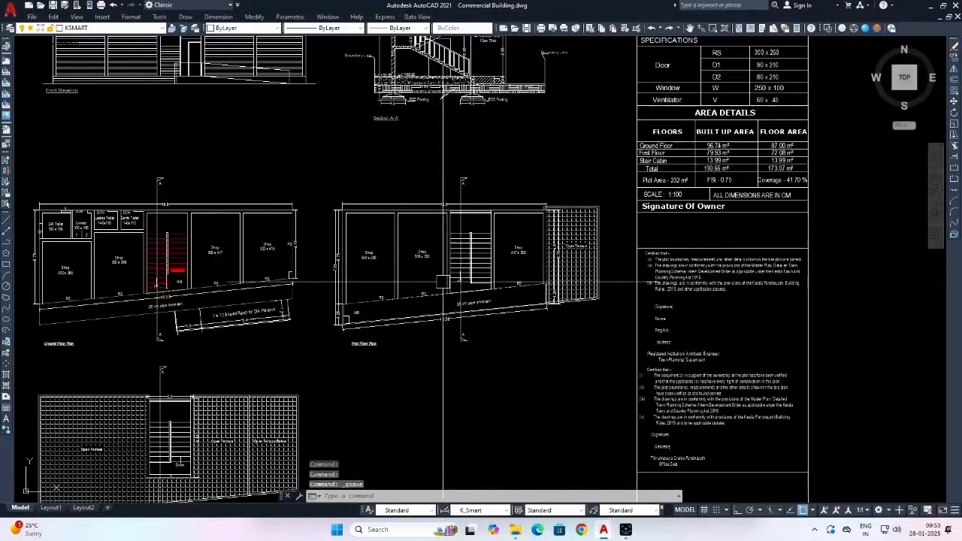
scroll(420, 276, "down", 10)
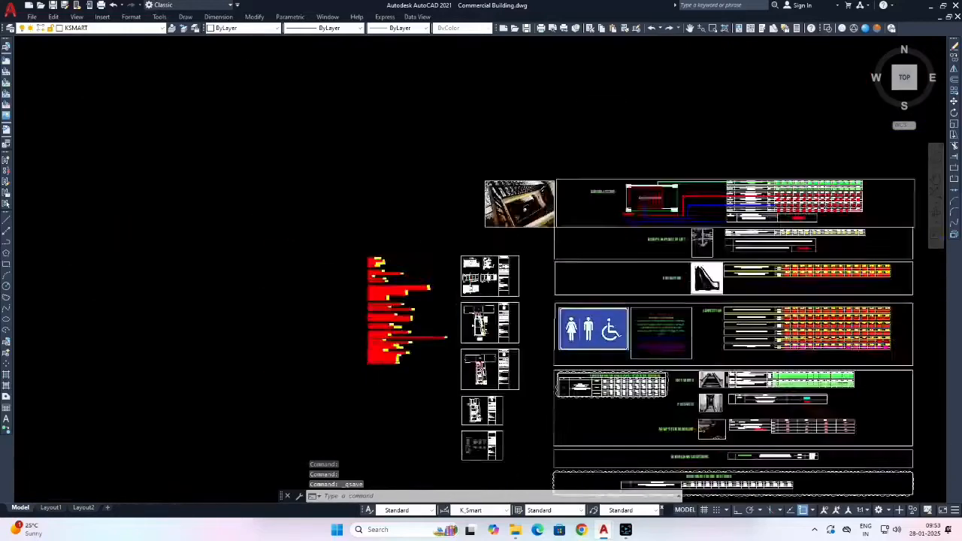
scroll(540, 270, "up", 5)
scroll(544, 271, "up", 5)
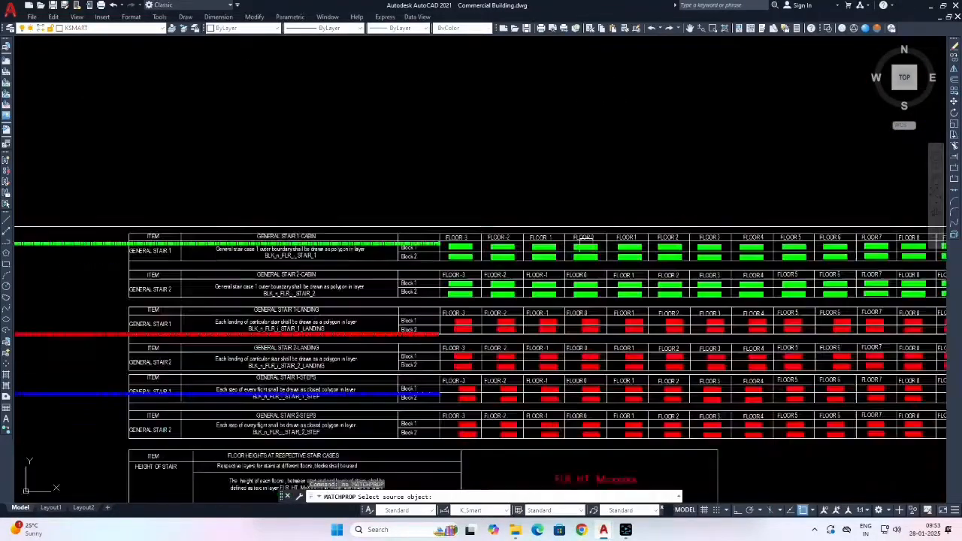
type("ma")
key("Return")
scroll(649, 256, "down", 2)
scroll(661, 248, "up", 4)
left_click(666, 240)
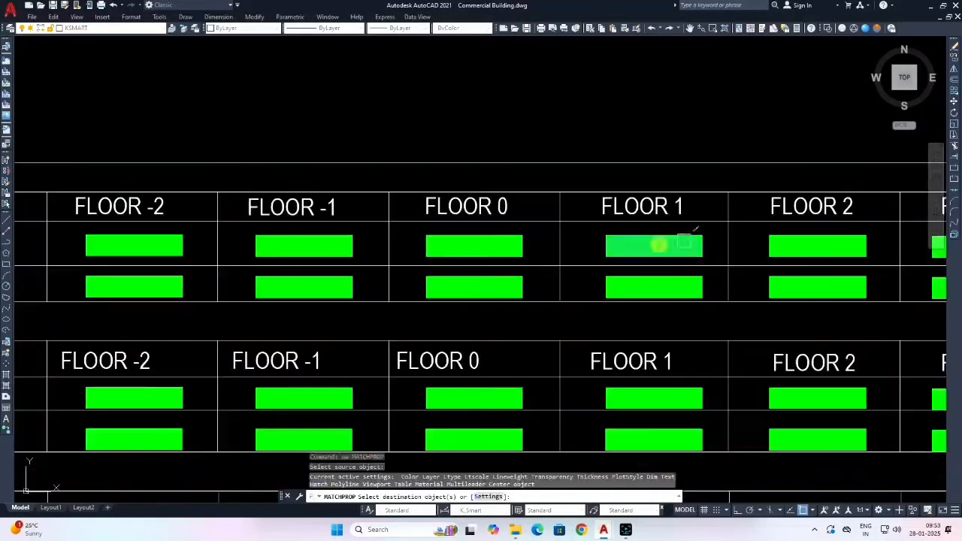
scroll(666, 240, "down", 5)
scroll(665, 241, "down", 2)
scroll(688, 258, "down", 5)
scroll(405, 330, "up", 4)
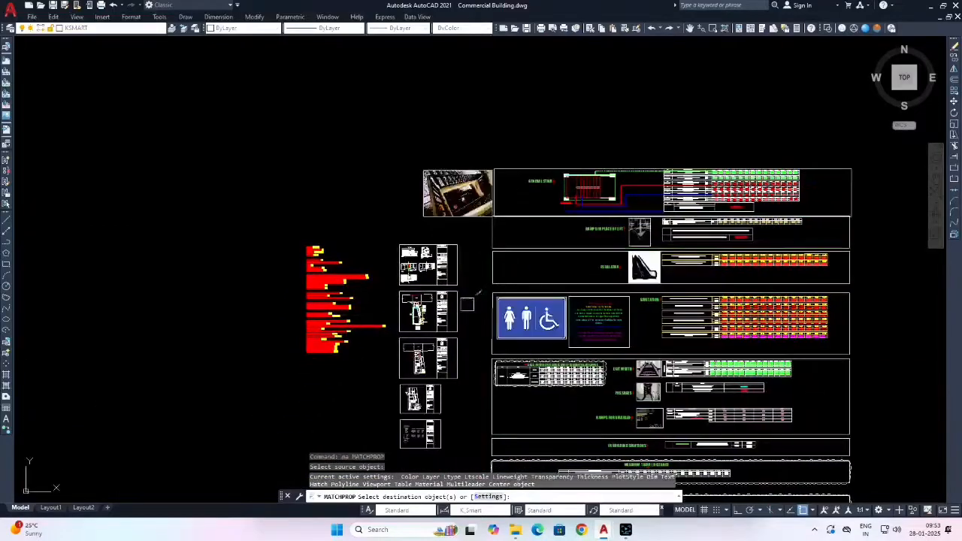
scroll(418, 173, "up", 5)
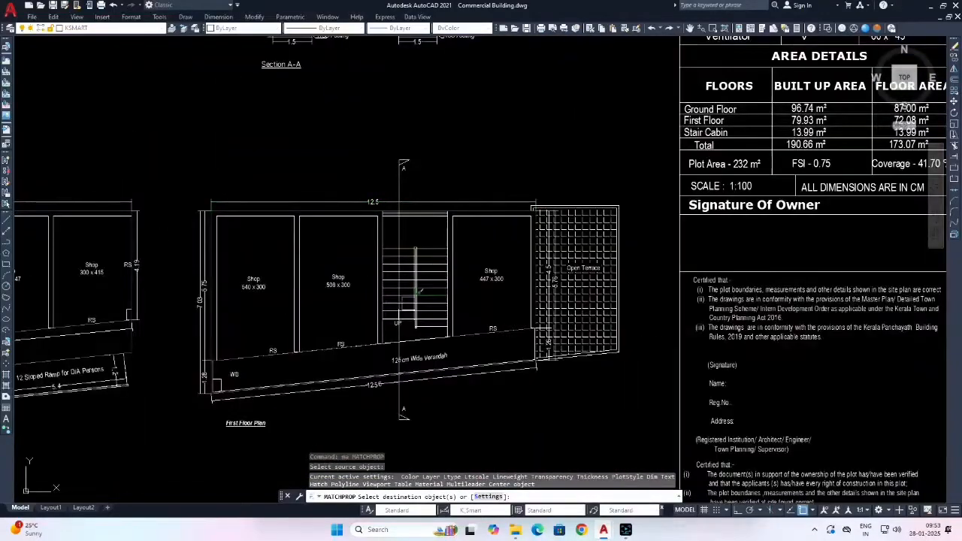
scroll(392, 326, "up", 4)
key("Escape")
key("Escape")
key("Escape")
Regenerate the drawing display.
scroll(378, 320, "down", 5)
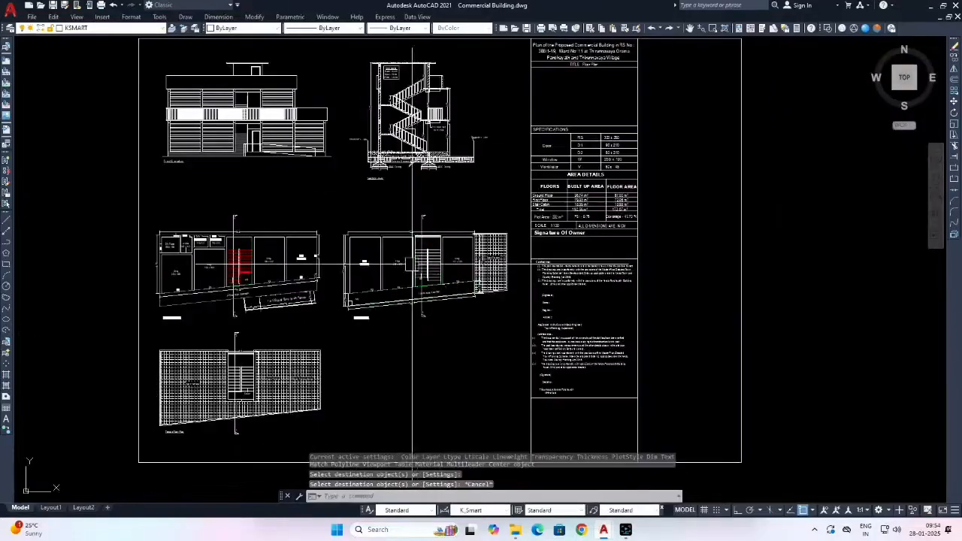
scroll(459, 274, "up", 4)
type("re")
key("Return")
Match the first floor landing rectangle to the Floor 1, Block 1 sample of the General Stair 1 landing layer.
scroll(431, 322, "down", 10)
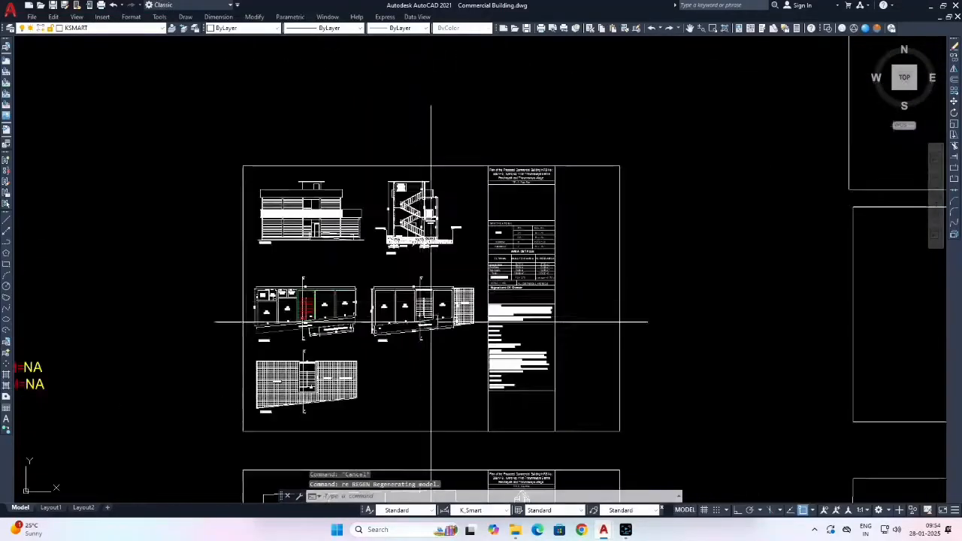
middle_click_drag(613, 304, 481, 305)
middle_click_drag(711, 233, 679, 238)
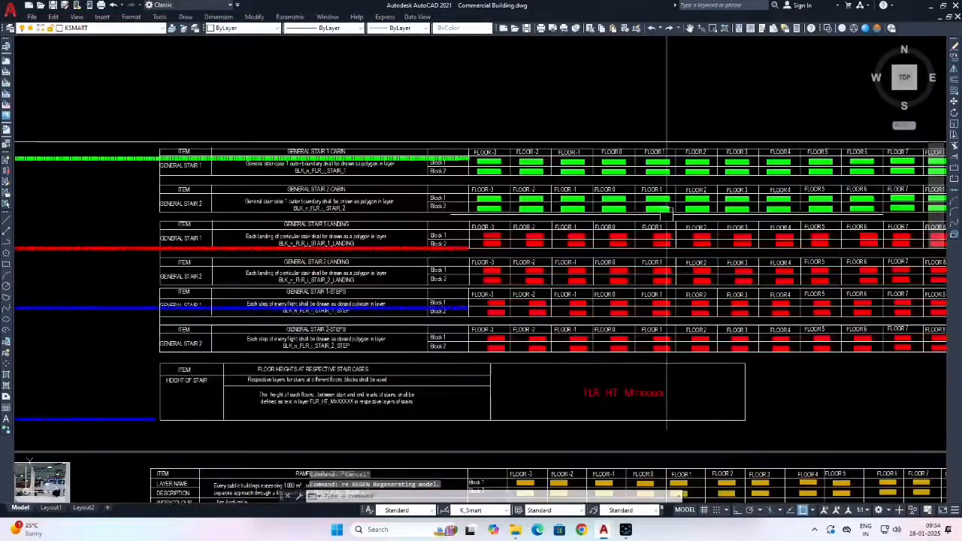
type("ma")
key("Return")
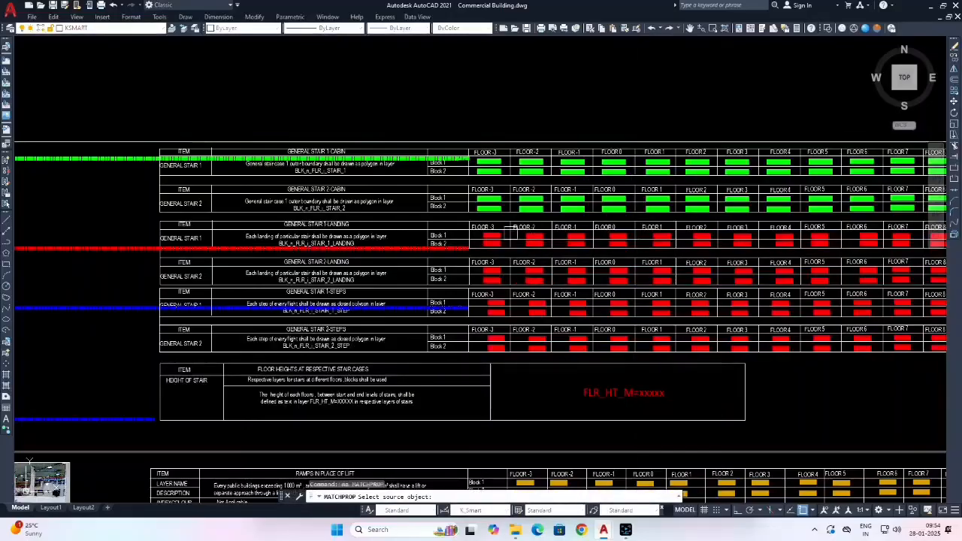
scroll(624, 235, "up", 4)
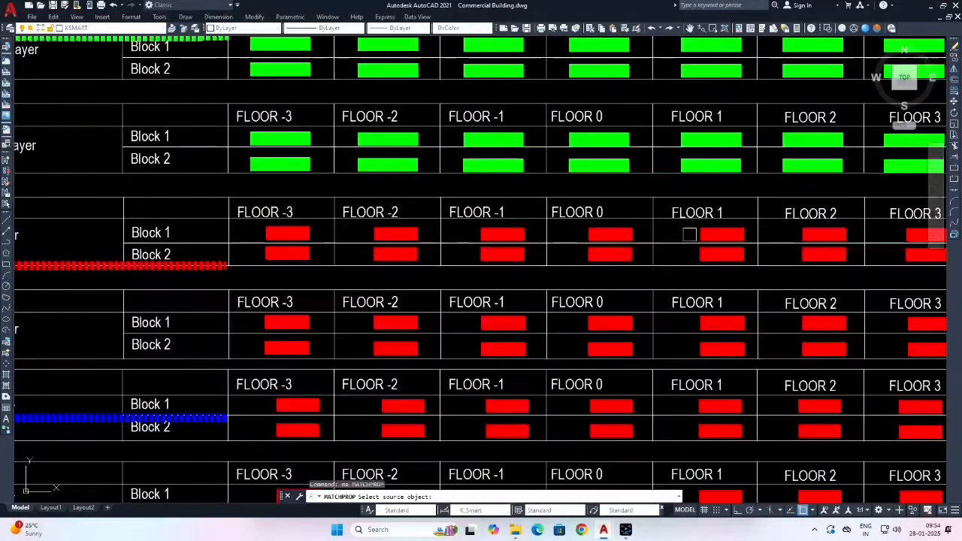
left_click(710, 234)
scroll(646, 237, "down", 4)
scroll(650, 238, "down", 3)
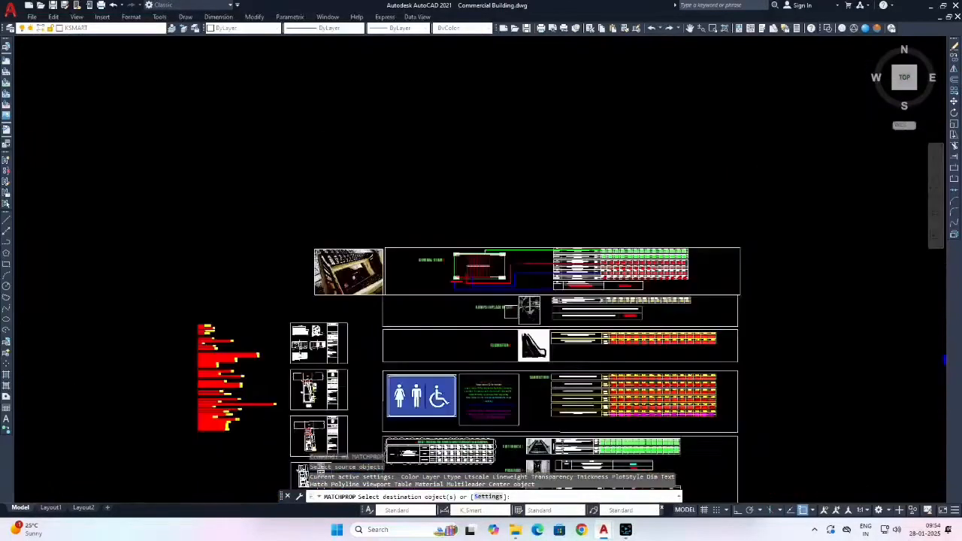
scroll(413, 275, "up", 10)
scroll(424, 257, "up", 4)
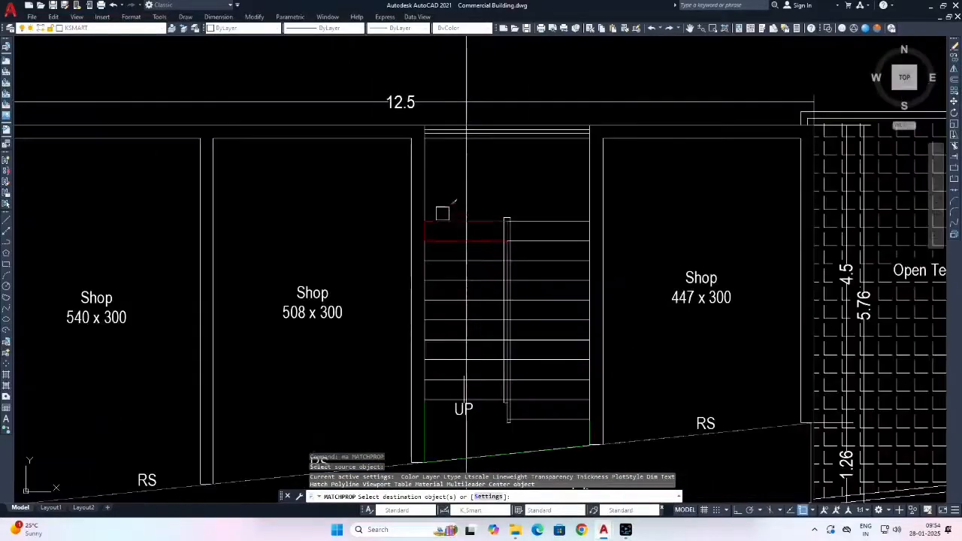
left_click(426, 179)
scroll(426, 180, "down", 10)
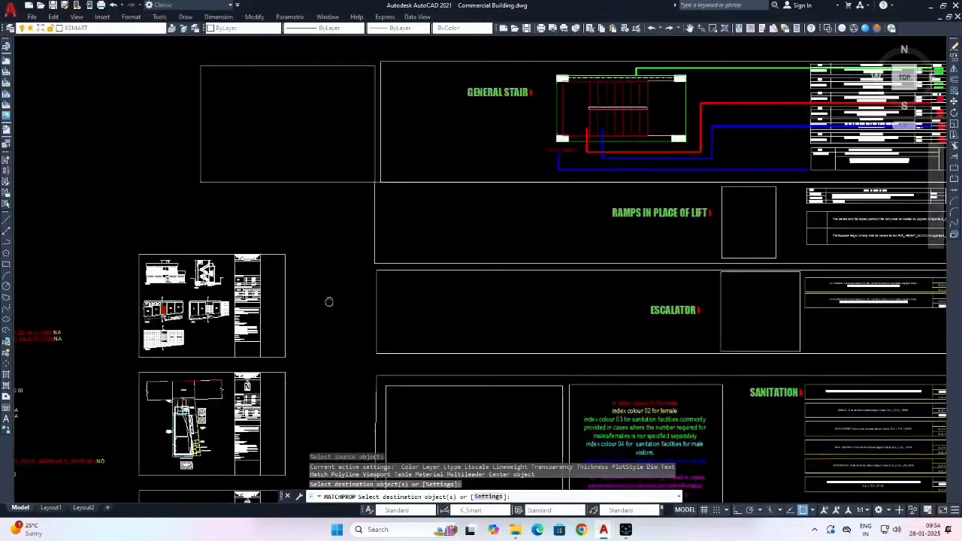
scroll(618, 297, "up", 10)
key("Escape")
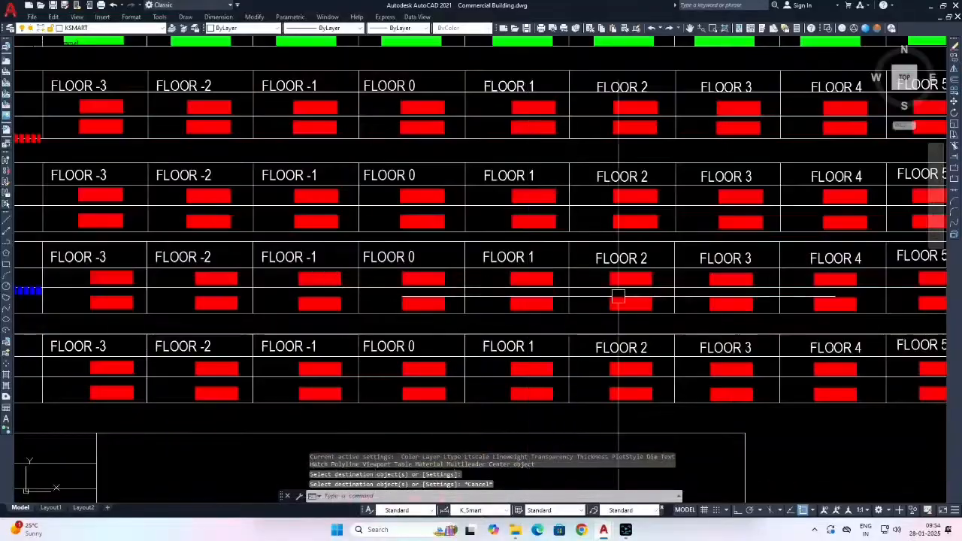
Match all first floor stair treads to the Floor 1, Block 1 sample of the General Stair 1 steps layer and save the drawing.
key("Return")
scroll(522, 280, "up", 3)
left_click(513, 275)
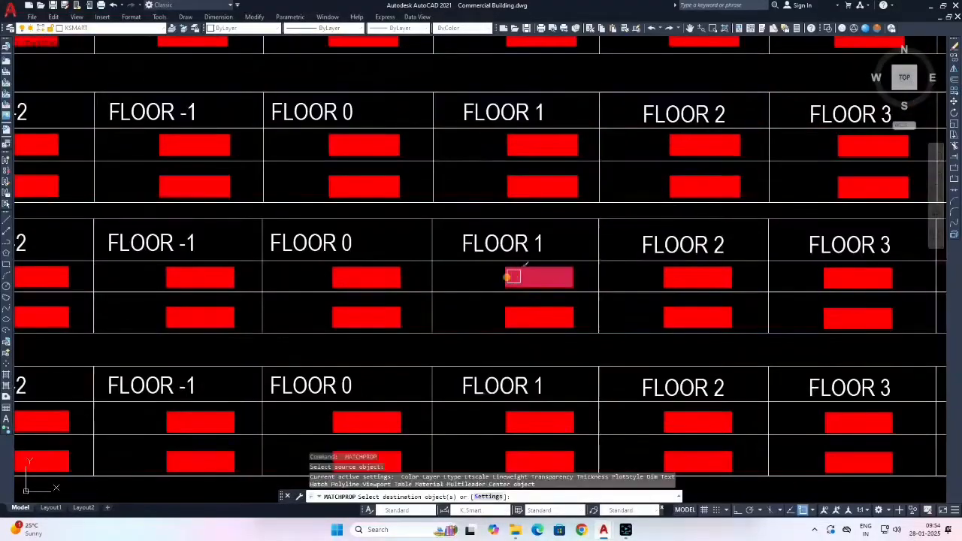
scroll(560, 290, "down", 3)
scroll(562, 289, "down", 2)
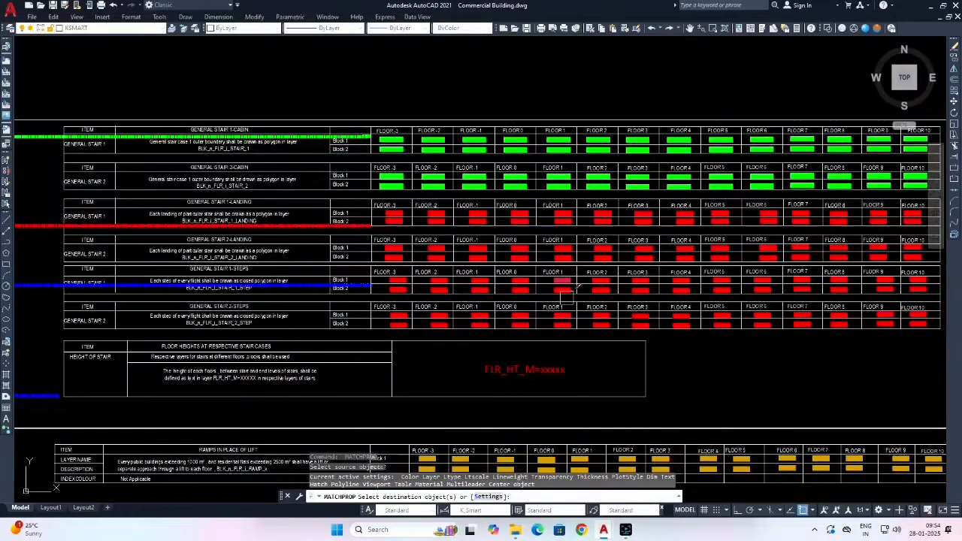
scroll(567, 295, "down", 4)
scroll(494, 284, "up", 4)
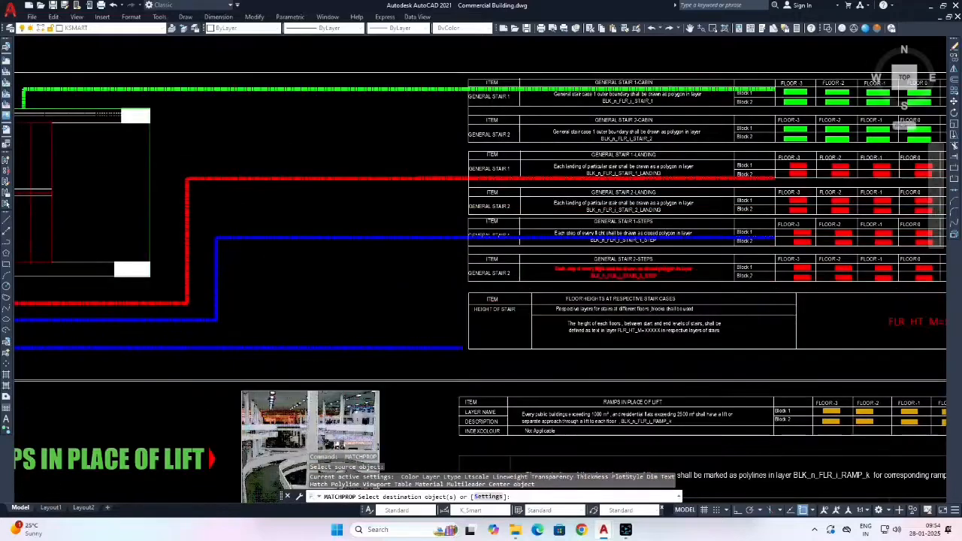
scroll(603, 269, "up", 1)
scroll(595, 267, "down", 6)
middle_click_drag(386, 362, 433, 324)
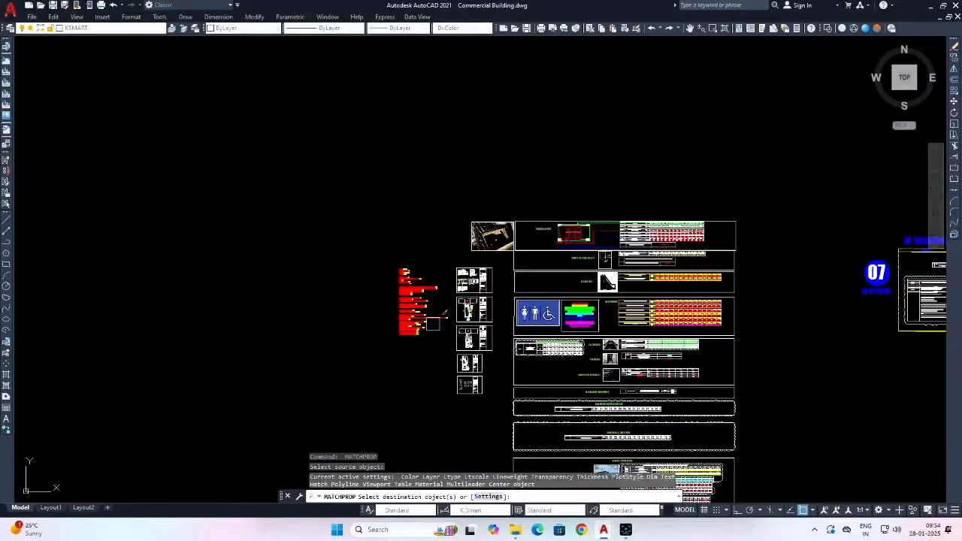
scroll(434, 324, "up", 8)
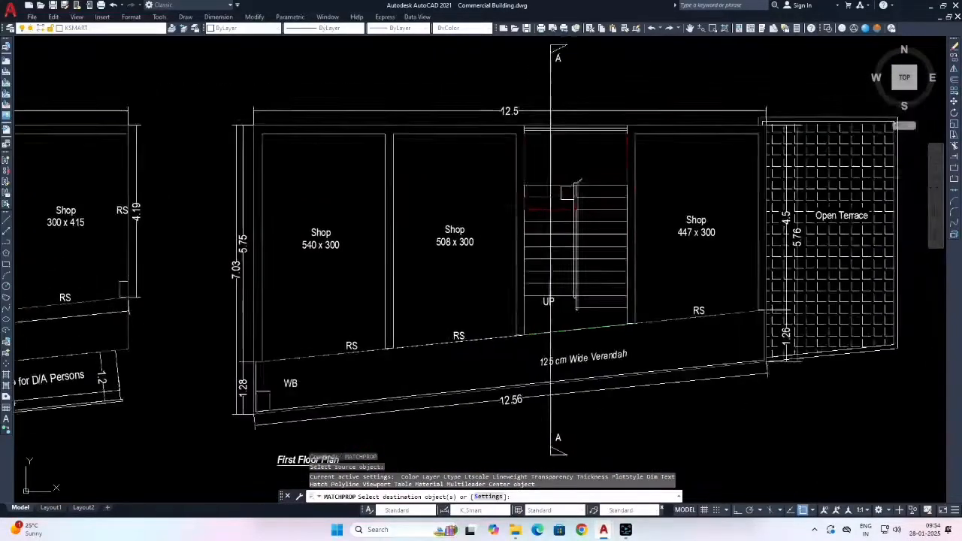
scroll(567, 193, "up", 4)
left_click(563, 178)
left_click(616, 178)
left_click(563, 208)
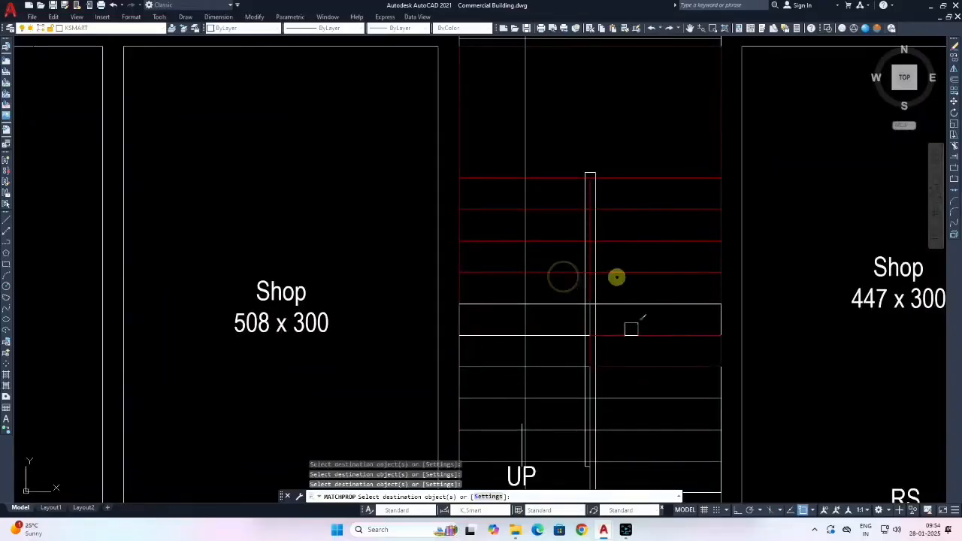
middle_click_drag(631, 328, 590, 198)
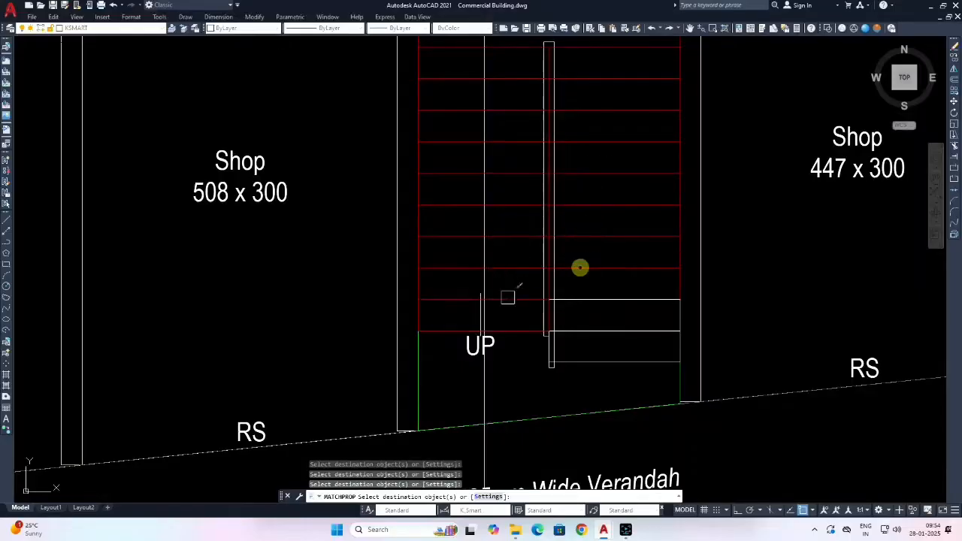
key("Escape")
scroll(506, 308, "down", 8)
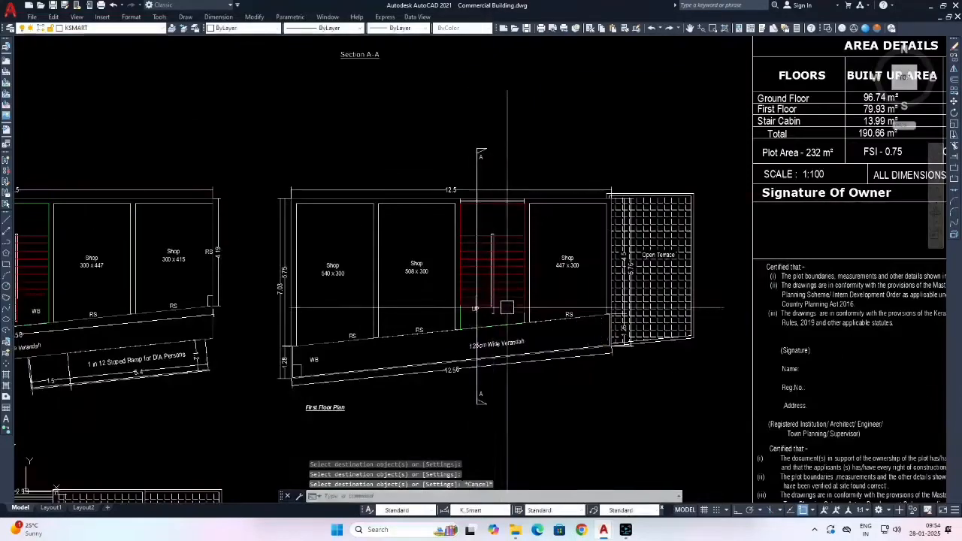
key("ctrl+s")
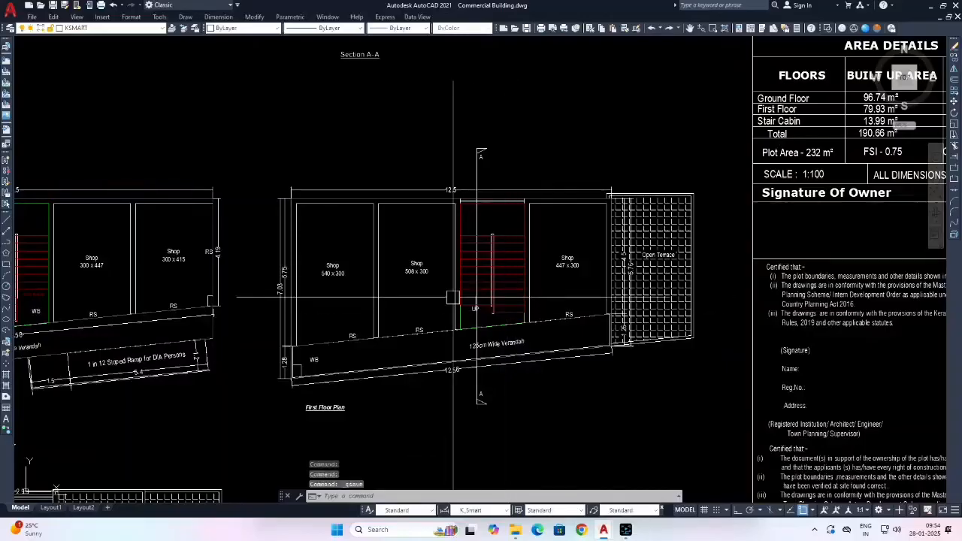
Copy the FLR_HT_M=xxxxx sample text from the height of stair table to the first floor plan's staircase.
scroll(452, 296, "down", 6)
scroll(506, 270, "down", 4)
middle_click_drag(860, 247, 553, 272)
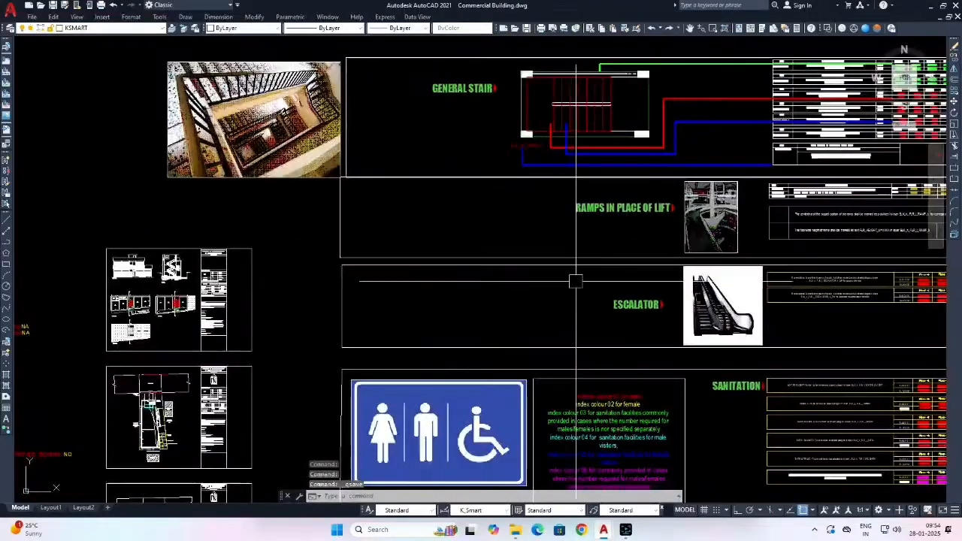
middle_click_drag(715, 253, 454, 266)
scroll(692, 165, "up", 4)
left_click(692, 155)
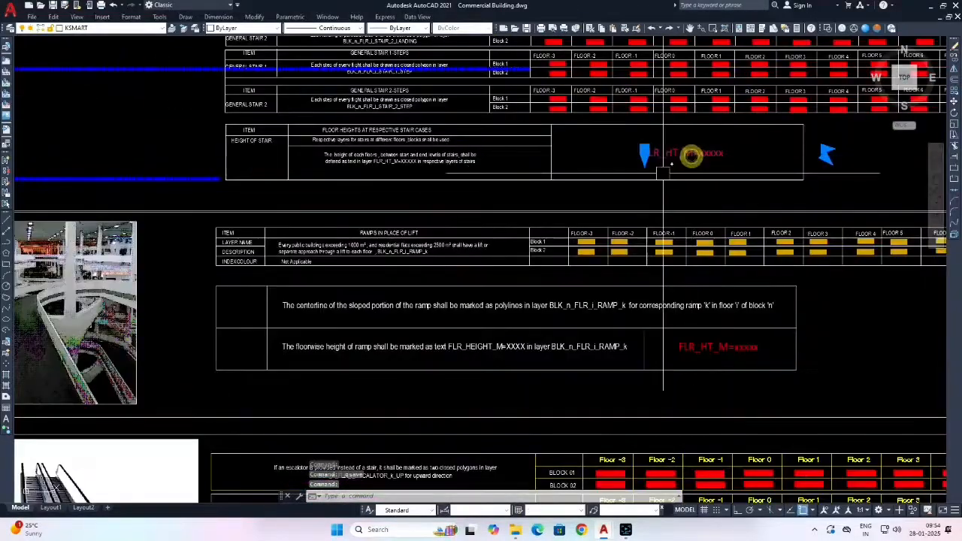
type("co")
key("Return")
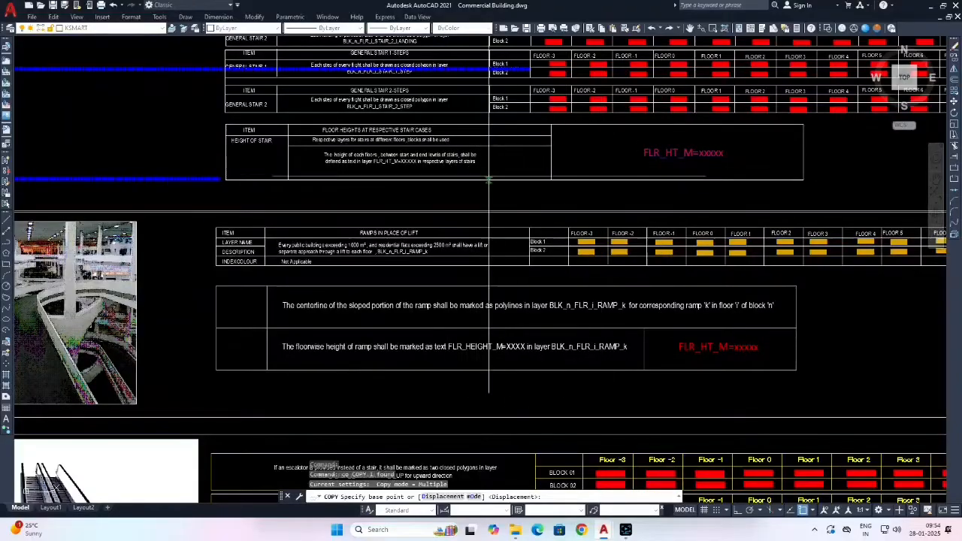
scroll(478, 180, "up", 2)
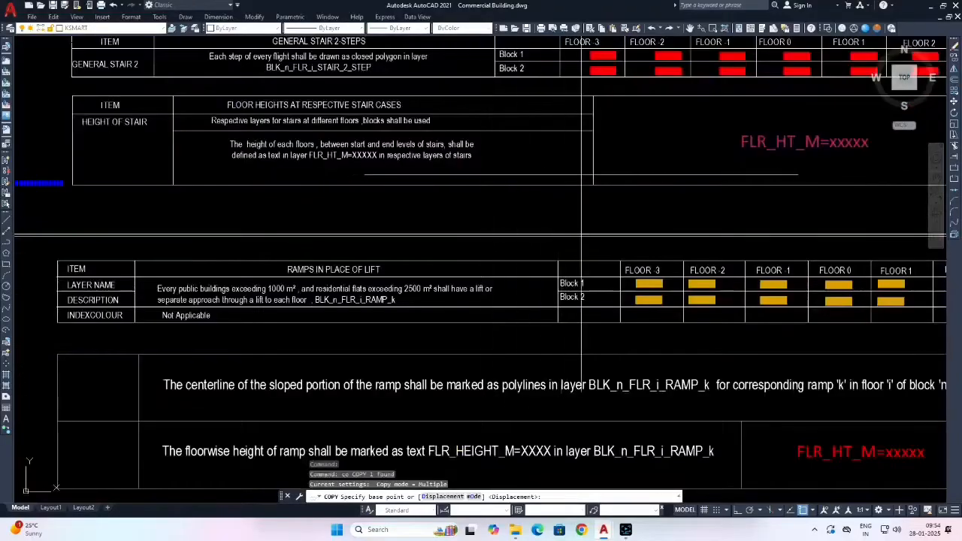
left_click(771, 147)
scroll(490, 297, "down", 6)
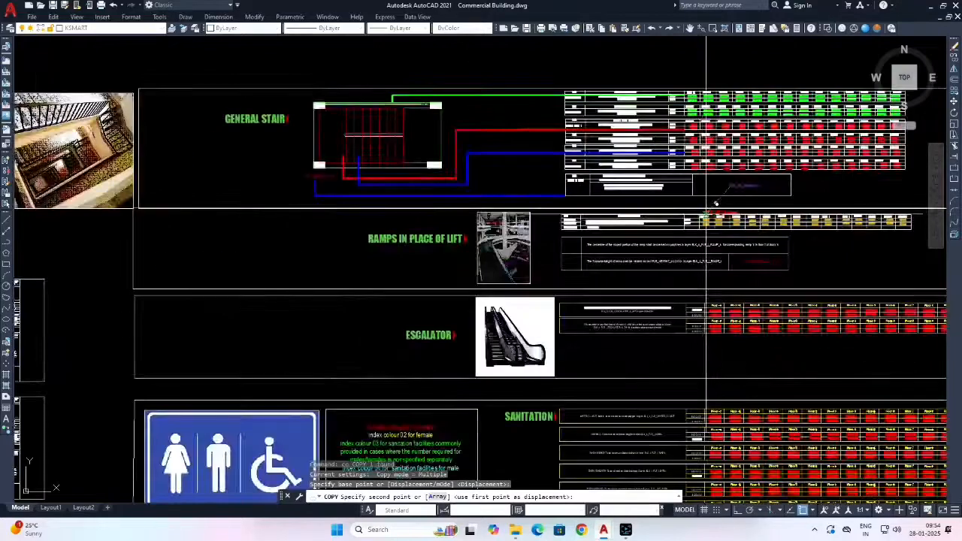
scroll(489, 296, "up", 10)
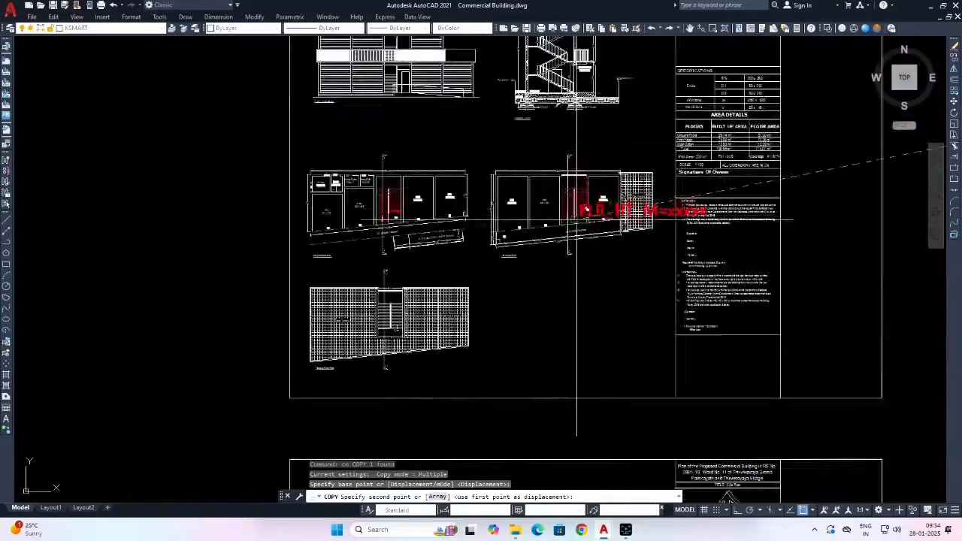
left_click(560, 233)
key("Escape")
Scale down the copied floor height text to fit below the first floor stair flights.
type("sc")
key("Return")
scroll(559, 210, "up", 2)
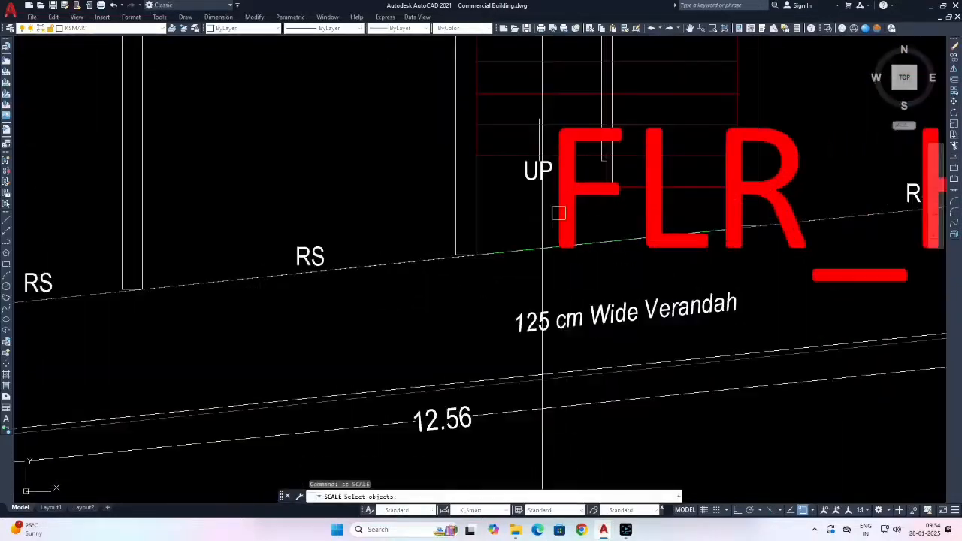
left_click(565, 214)
left_click(567, 212)
left_click(564, 221)
key("Return")
left_click(564, 222)
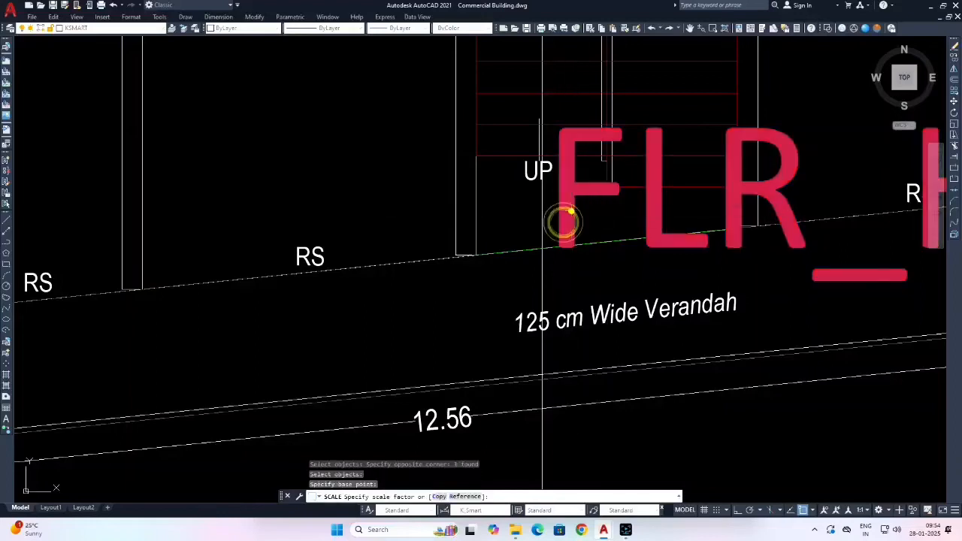
left_click(647, 213)
key("Escape")
Change the first floor stair's height text to FLR_HT_M=3.15.
scroll(631, 209, "up", 5)
double_click(646, 221)
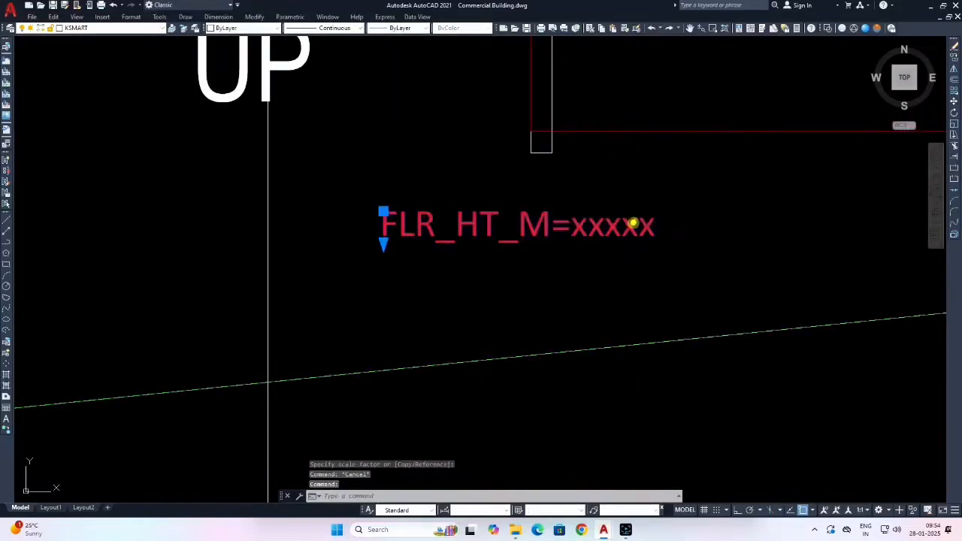
left_click(576, 227)
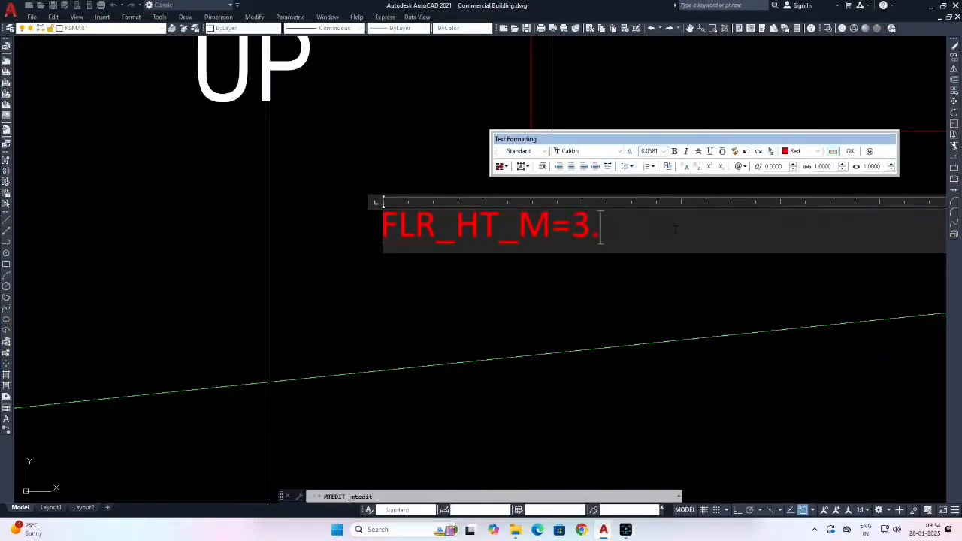
left_click(640, 321)
Match the first floor height text's properties to the first floor stair cabin outline.
type("ma")
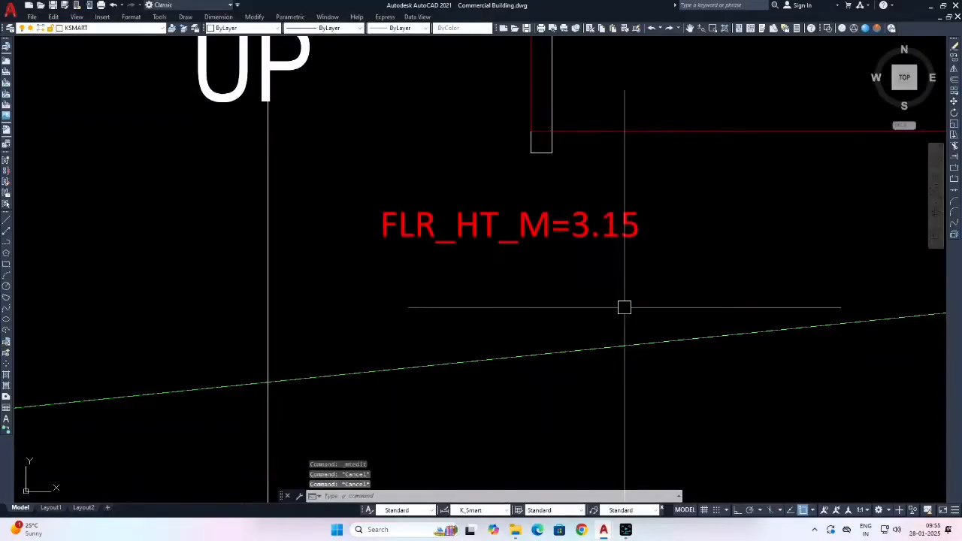
key("Return")
scroll(621, 284, "down", 4)
left_click(382, 248)
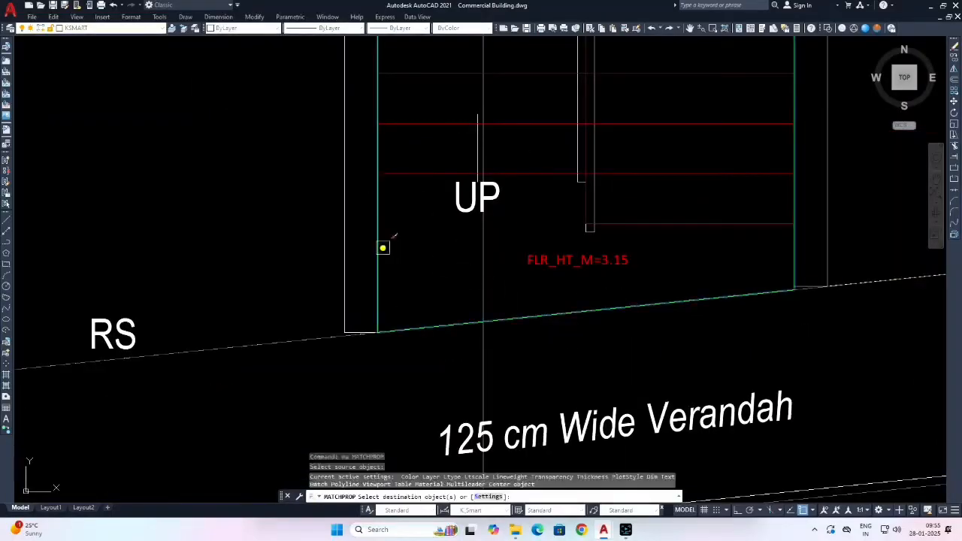
left_click(537, 255)
key("Escape")
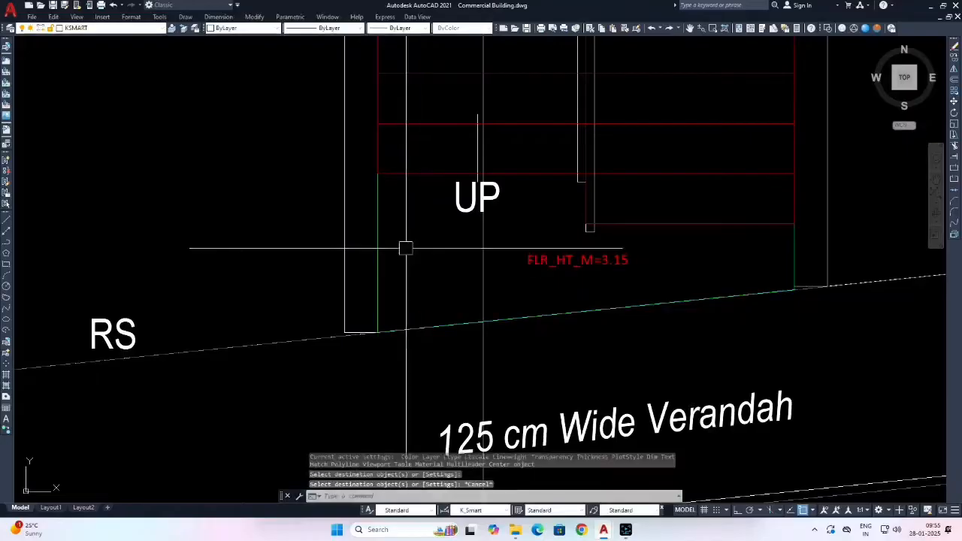
Check the layer assigned to the first floor stair cabin outline.
left_click(380, 249)
scroll(509, 250, "down", 6)
scroll(498, 250, "up", 4)
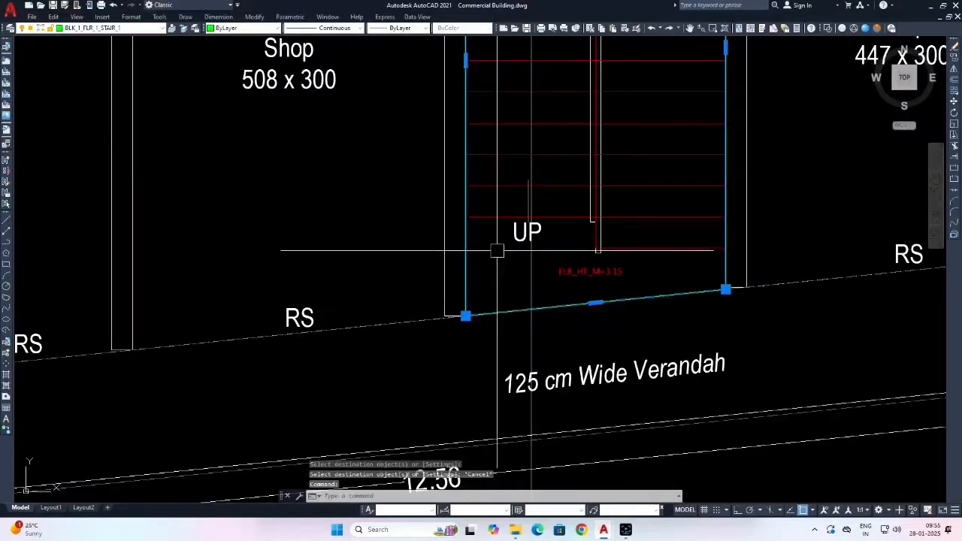
middle_click_drag(500, 236, 495, 283)
scroll(495, 283, "down", 2)
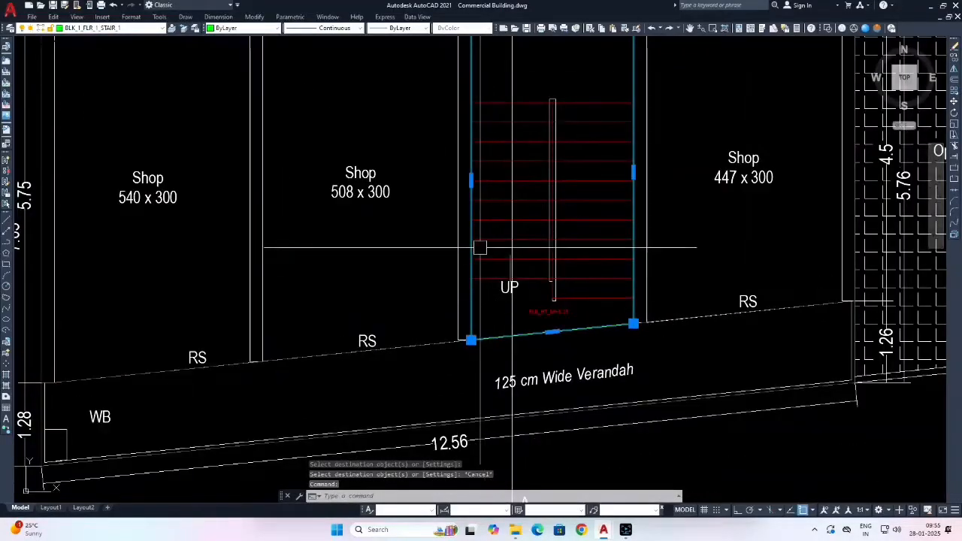
scroll(472, 316, "up", 2)
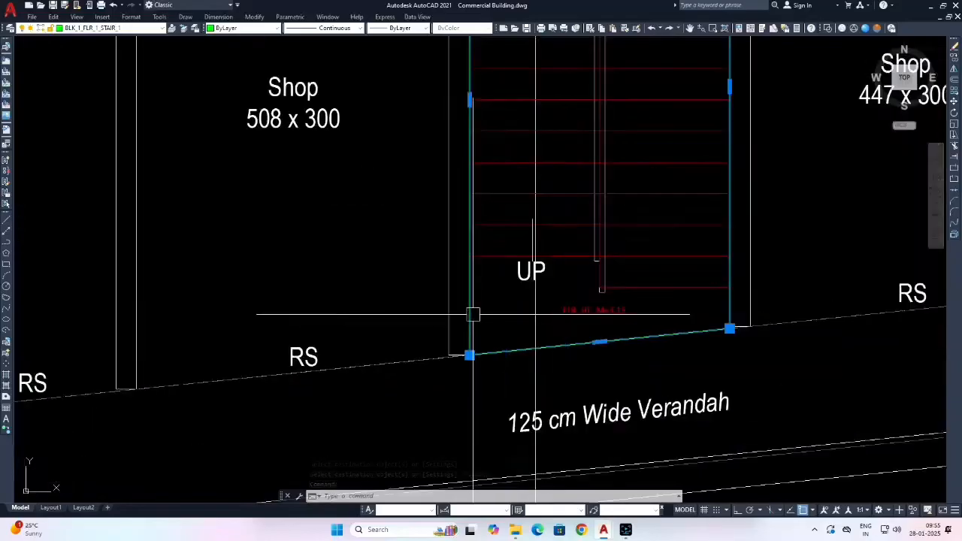
scroll(569, 313, "down", 6)
key("Escape")
scroll(345, 309, "down", 2)
Match the ground floor height text's properties to the ground floor stair cabin outline and save the drawing.
type("ma")
key("Return")
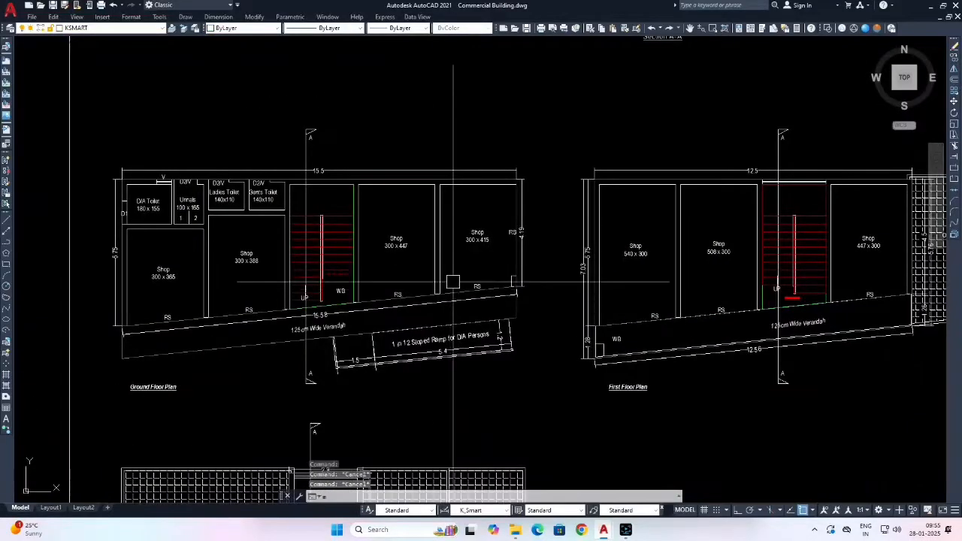
scroll(343, 290, "up", 6)
left_click(364, 269)
left_click(330, 249)
key("Escape")
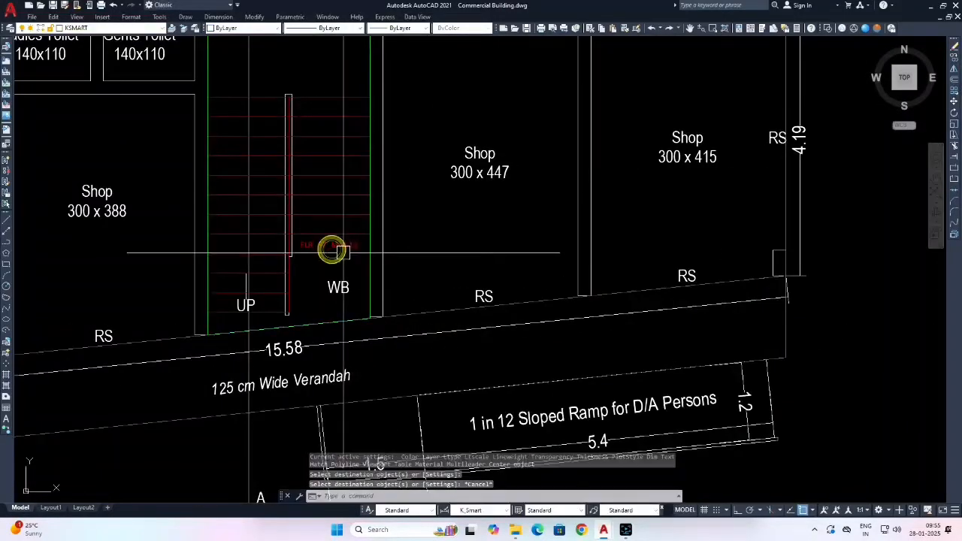
key("ctrl+s")
Review the stairs on the ground, first and terrace floor plans and compare them with the general stair layer samples.
scroll(494, 225, "down", 10)
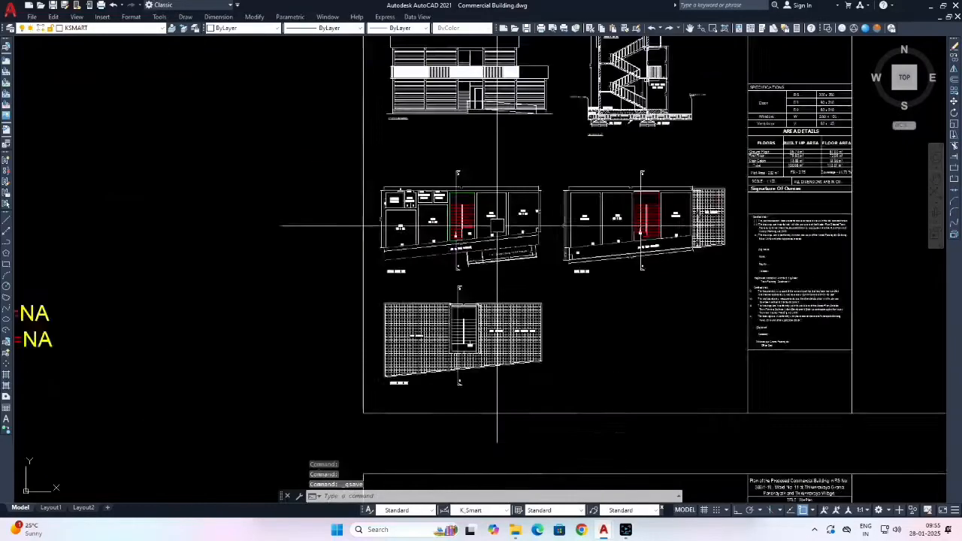
middle_click_drag(504, 256, 498, 236)
scroll(487, 281, "up", 6)
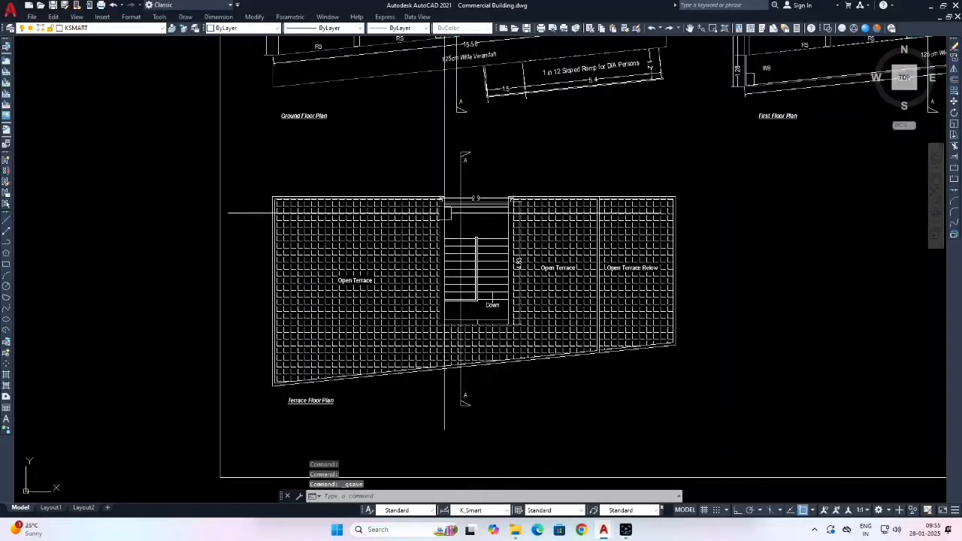
scroll(481, 285, "down", 2)
middle_click_drag(564, 209, 510, 346)
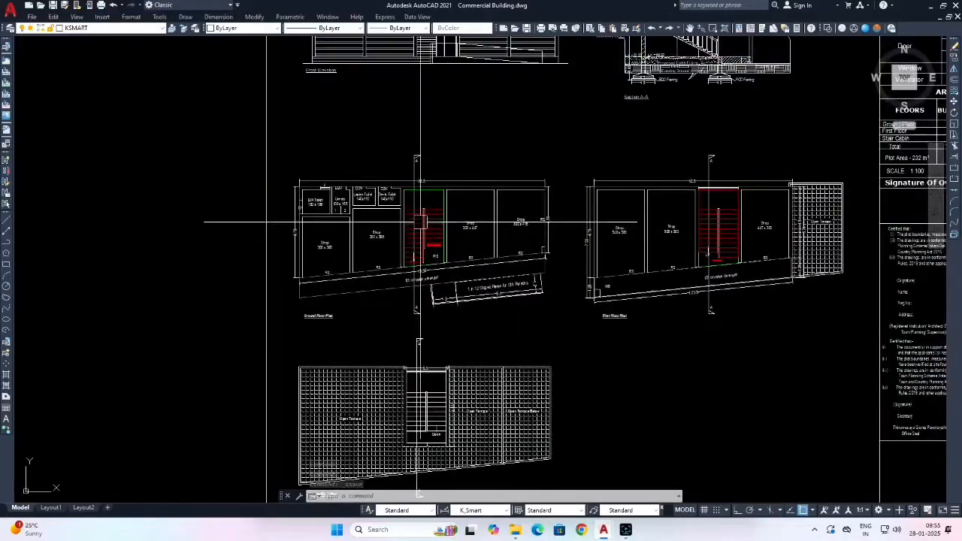
middle_click_drag(573, 270, 405, 302)
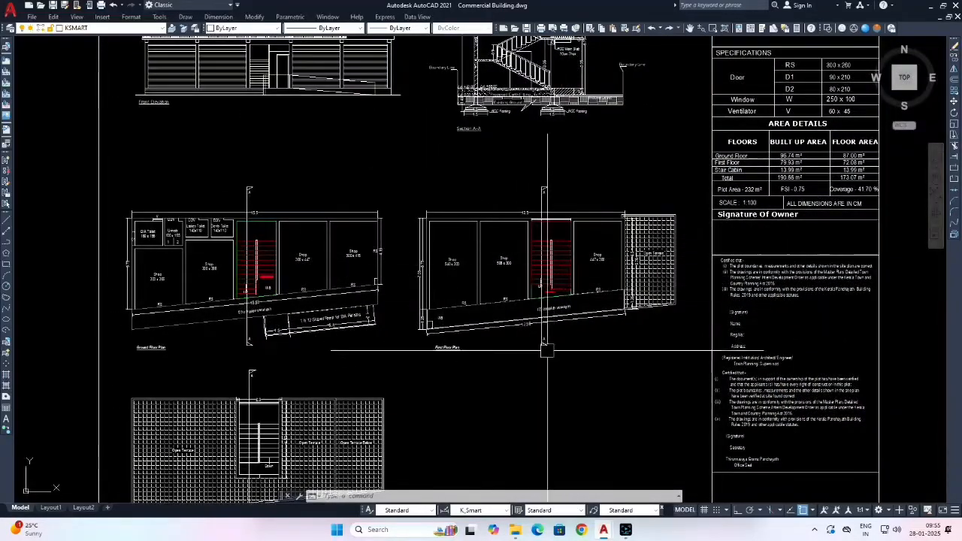
middle_click_drag(286, 470, 398, 323)
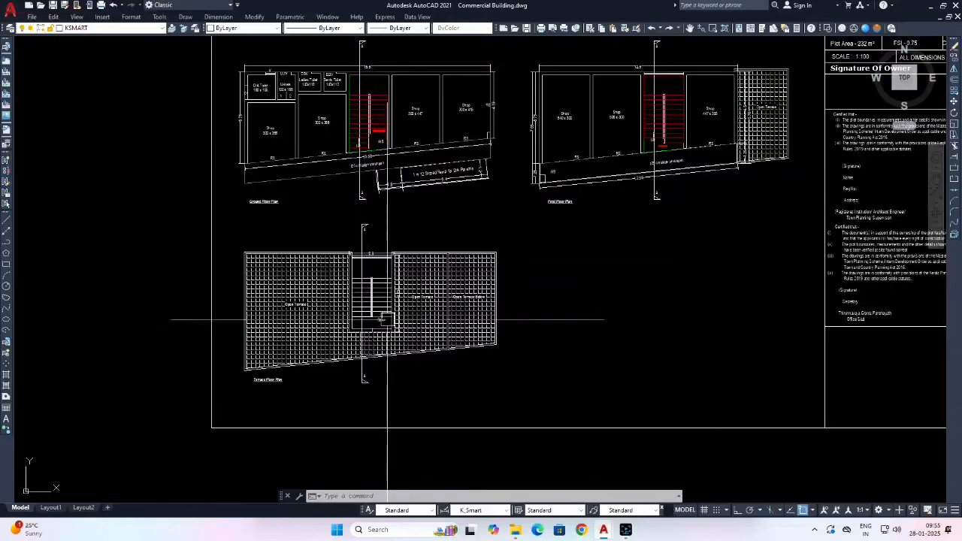
scroll(387, 319, "down", 3)
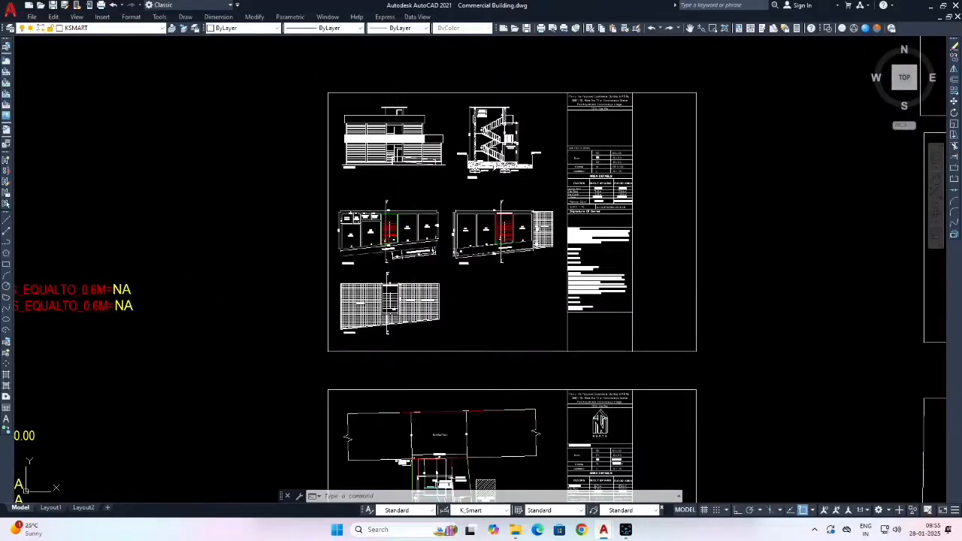
scroll(138, 313, "down", 6)
middle_click_drag(527, 251, 468, 269)
scroll(462, 267, "up", 2)
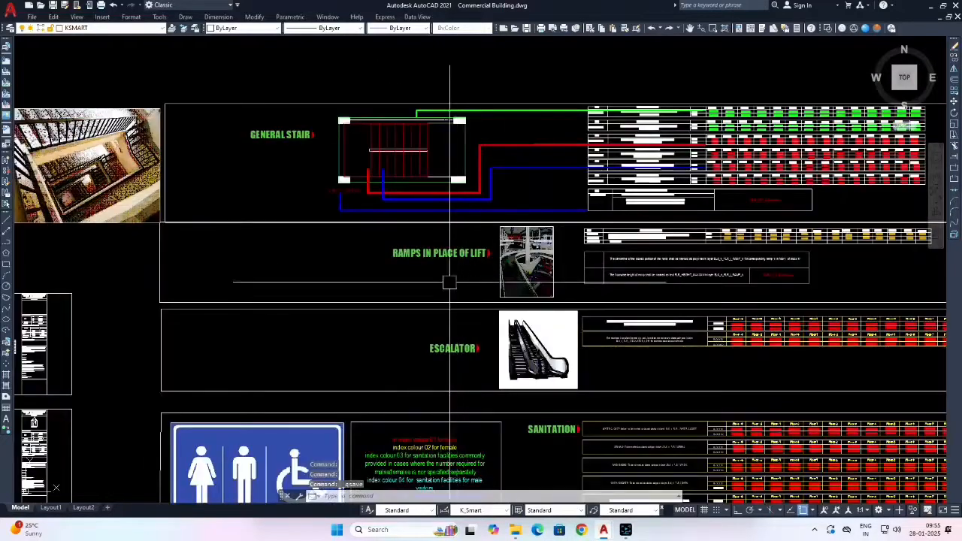
scroll(427, 267, "down", 5)
scroll(413, 256, "up", 5)
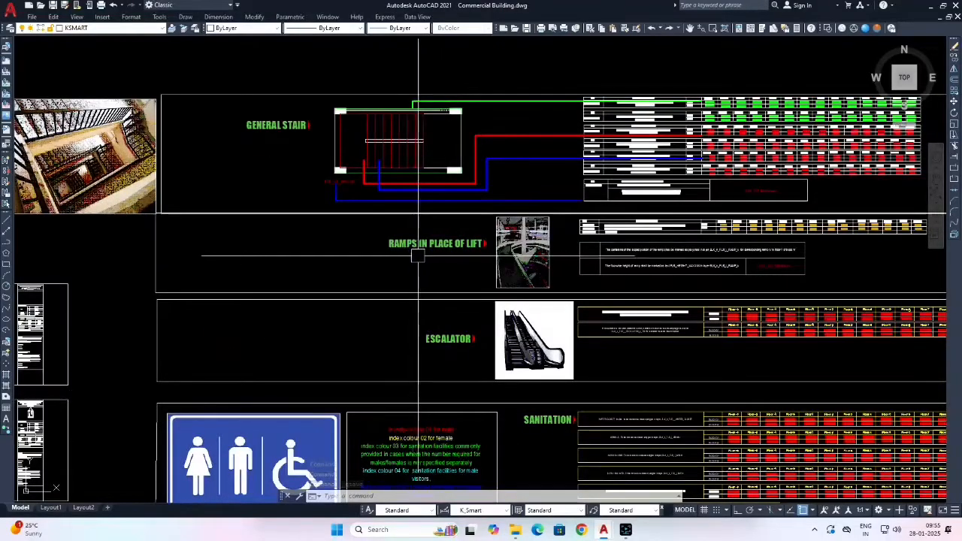
Erase the staircase photo beside the General Stair layer sample.
scroll(455, 252, "up", 2)
scroll(481, 271, "down", 6)
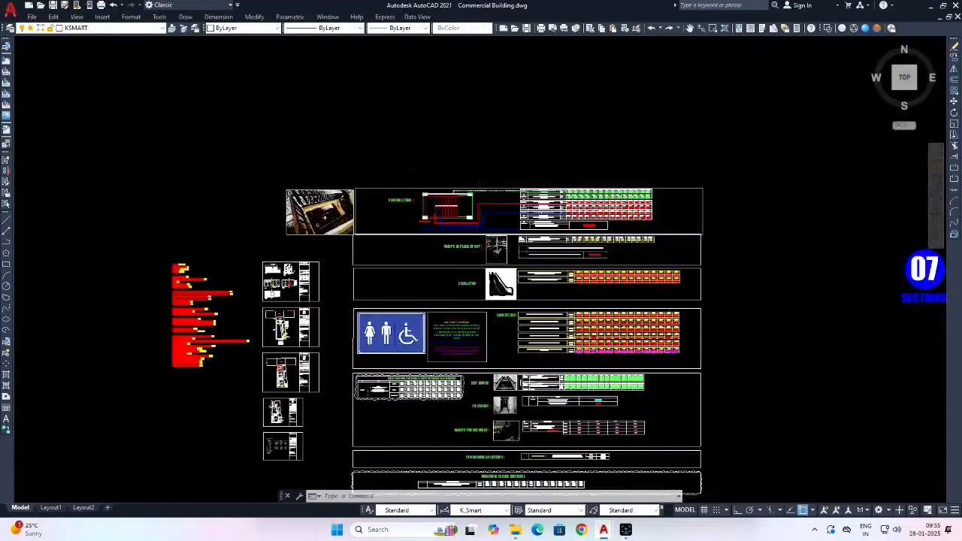
scroll(480, 259, "up", 4)
scroll(474, 263, "down", 2)
scroll(501, 275, "up", 4)
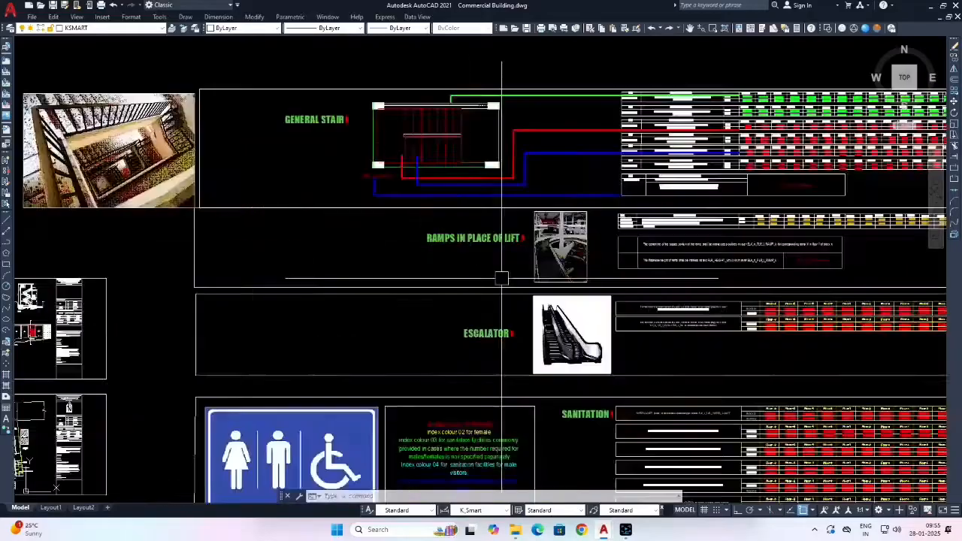
scroll(492, 296, "down", 6)
left_click(367, 174)
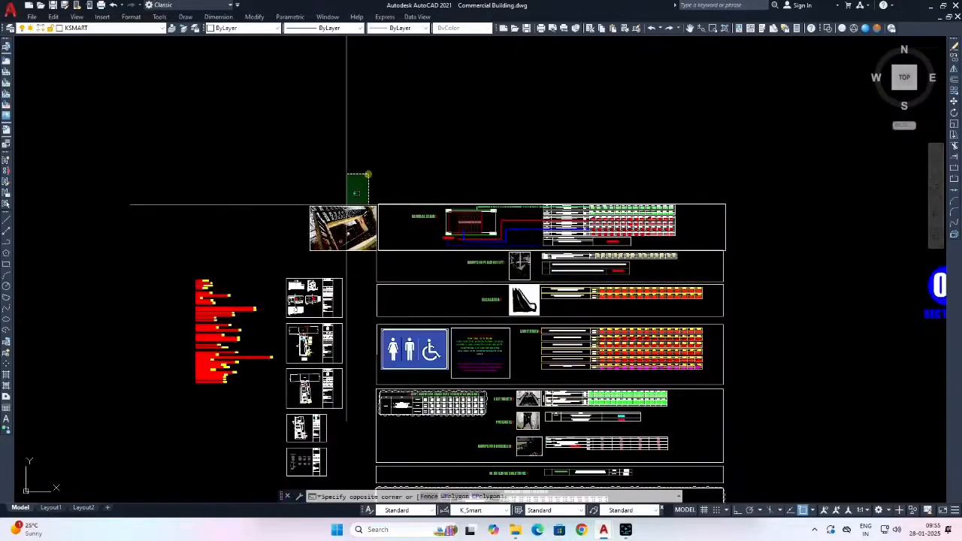
left_click(300, 247)
type("e")
key("Return")
Erase the General Stair, Ramps in Place of Lift and Escalator sample sections and save the drawing.
left_click(359, 190)
scroll(465, 240, "up", 3)
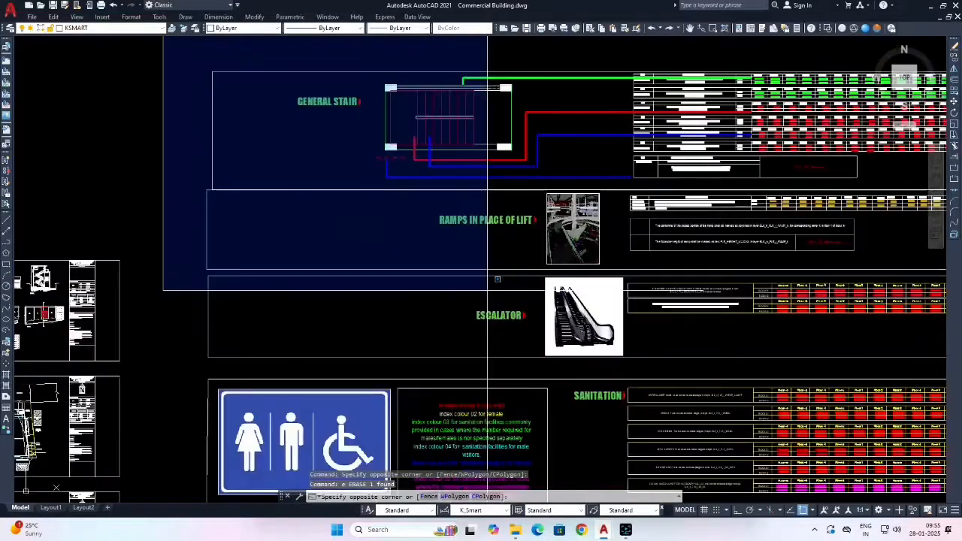
scroll(526, 286, "down", 3)
left_click(740, 322)
type("e")
key("Return")
middle_click_drag(633, 341, 623, 231)
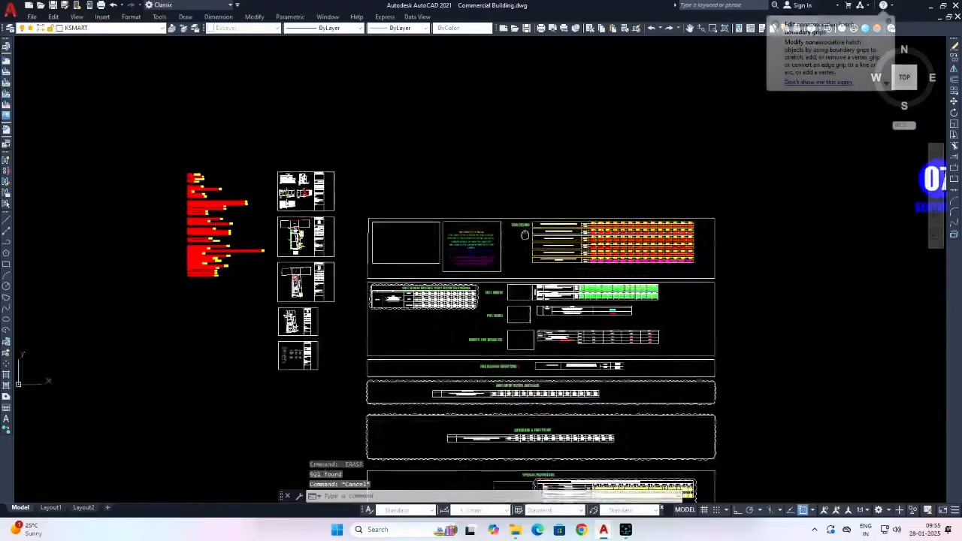
scroll(556, 226, "up", 5)
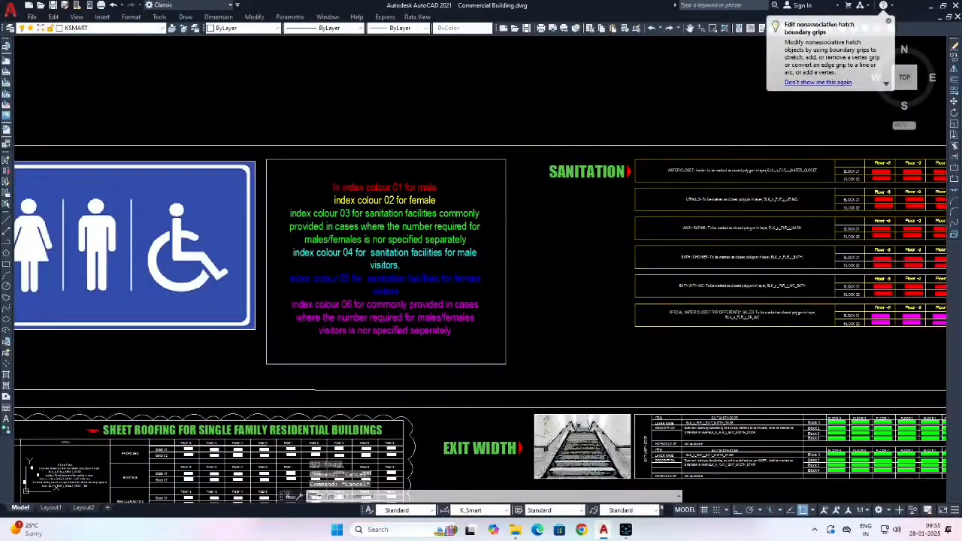
key("ctrl+s")
Outline the D/A Toilet on the ground floor plan with a rectangle.
scroll(498, 258, "down", 5)
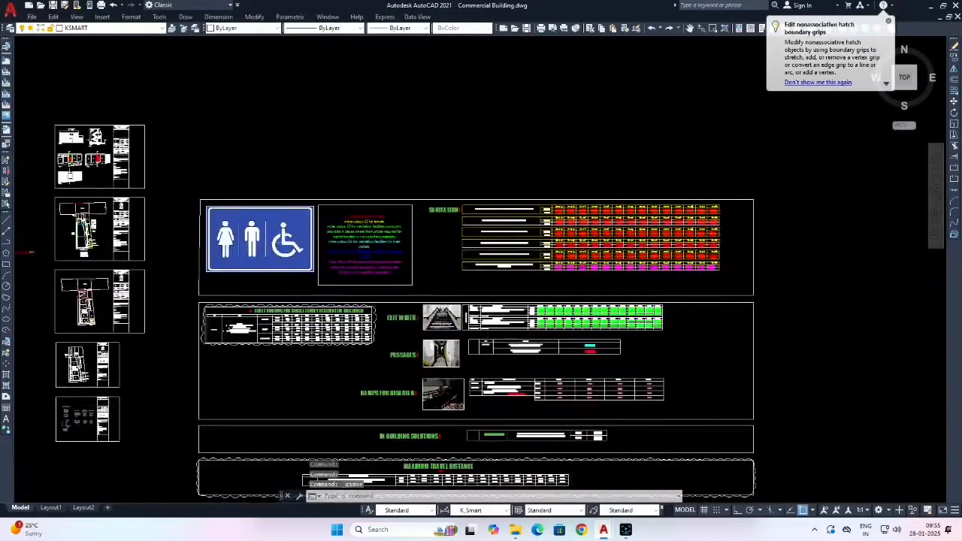
scroll(451, 240, "up", 3)
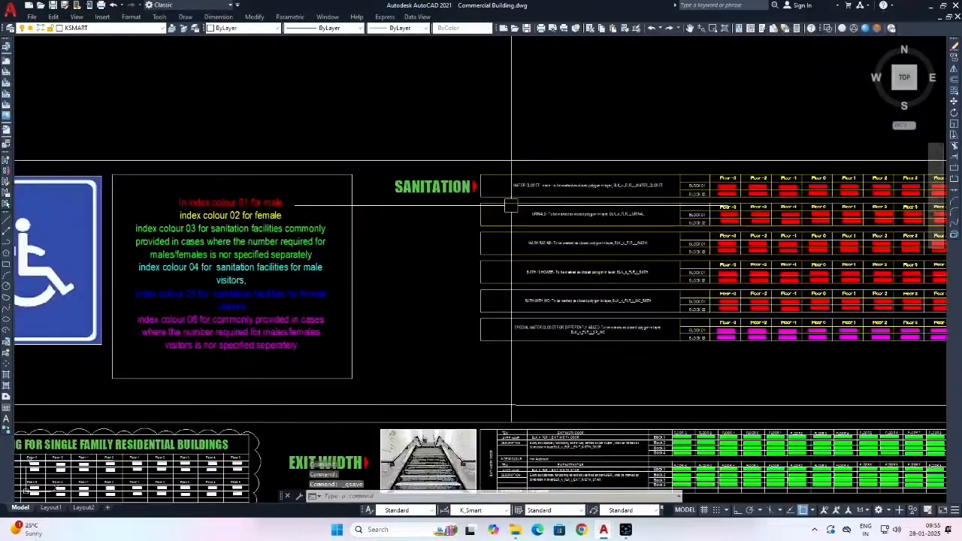
scroll(465, 261, "down", 6)
scroll(405, 226, "up", 10)
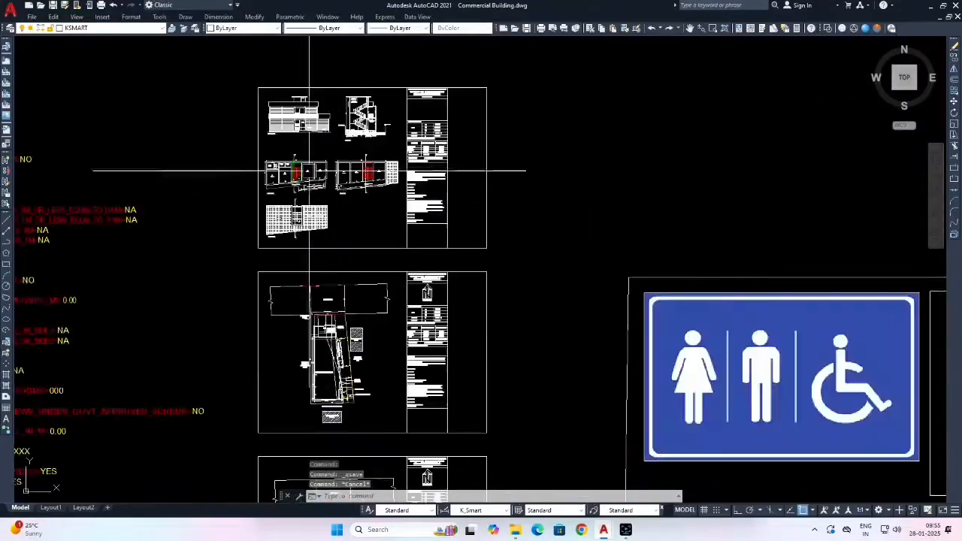
key("Escape")
left_click(245, 152)
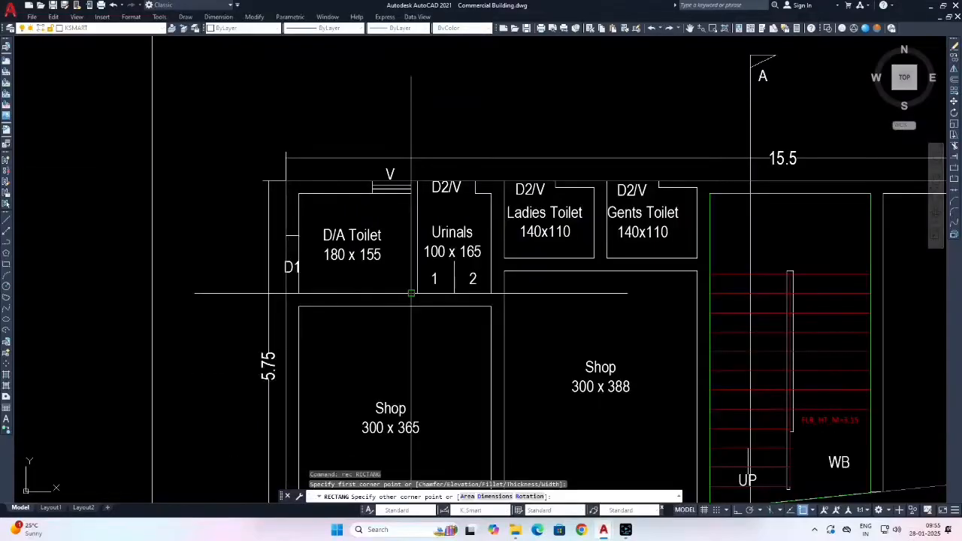
left_click(411, 292)
scroll(408, 292, "up", 2)
Draw a rectangle around urinals 1 and 2 in the ground floor urinal room.
key("space")
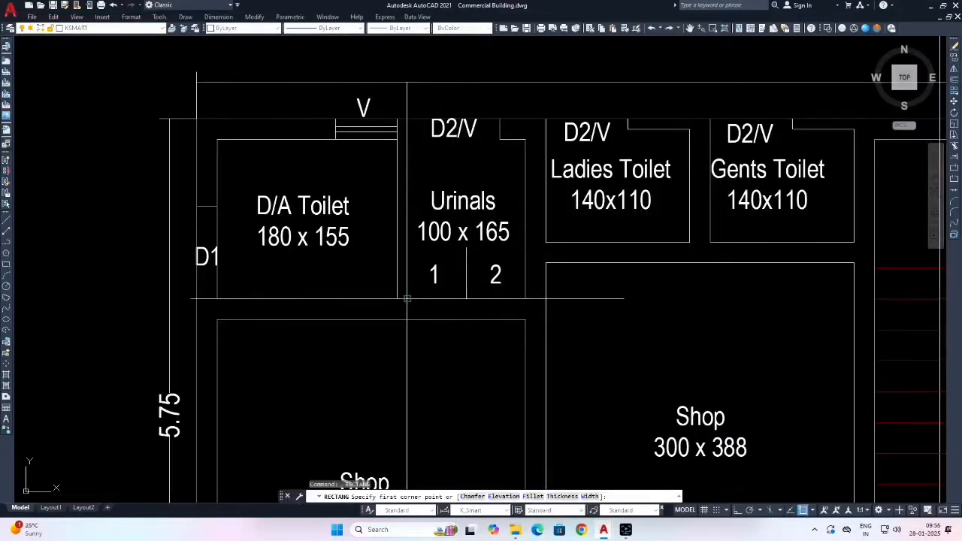
left_click(407, 299)
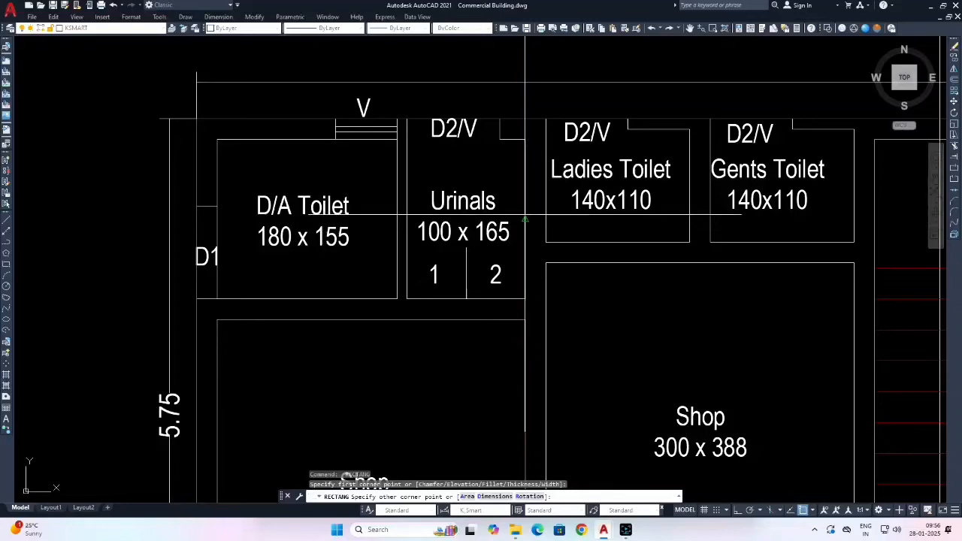
left_click(525, 213)
middle_click_drag(610, 243, 506, 276)
Outline the Ladies Toilet and the Gents Toilet on the ground floor plan with rectangles and save the drawing.
key("space")
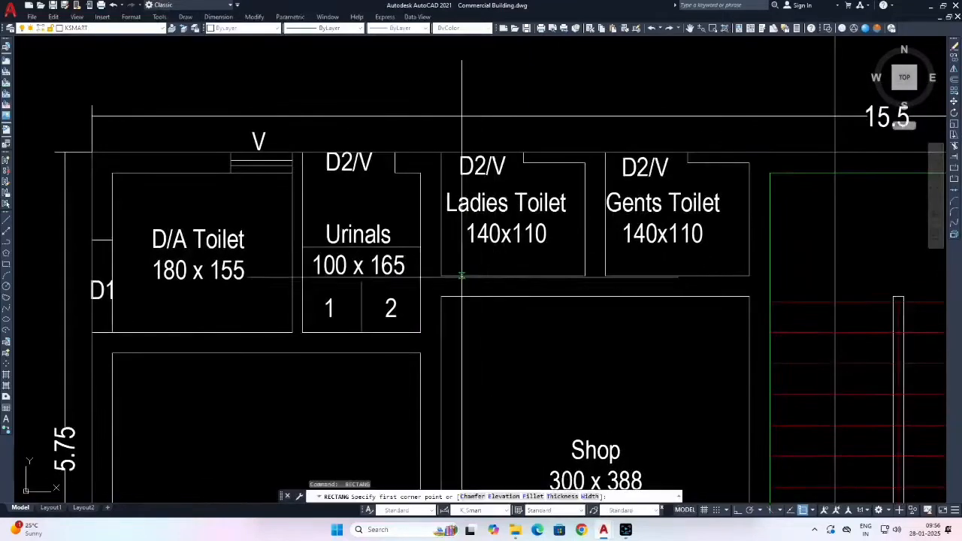
left_click(441, 276)
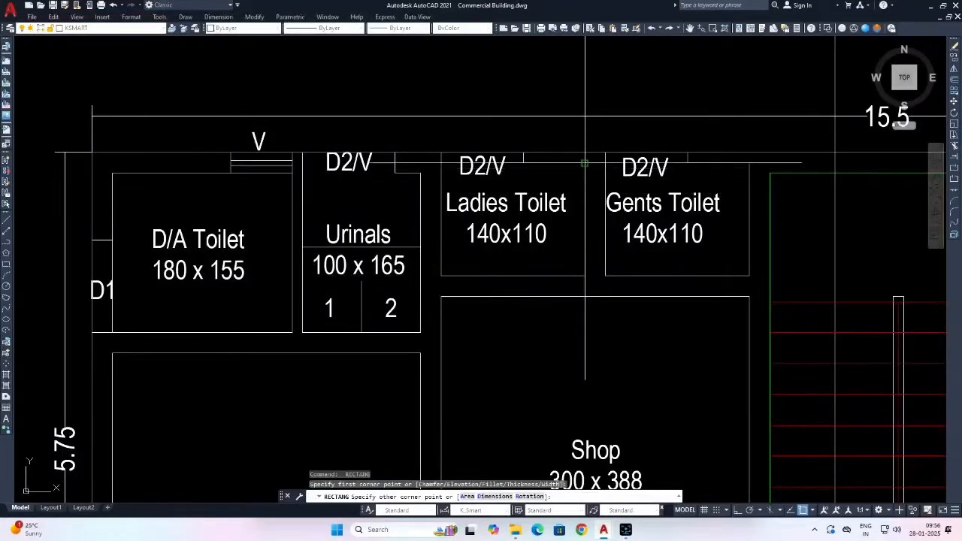
left_click(583, 163)
key("space")
left_click(606, 275)
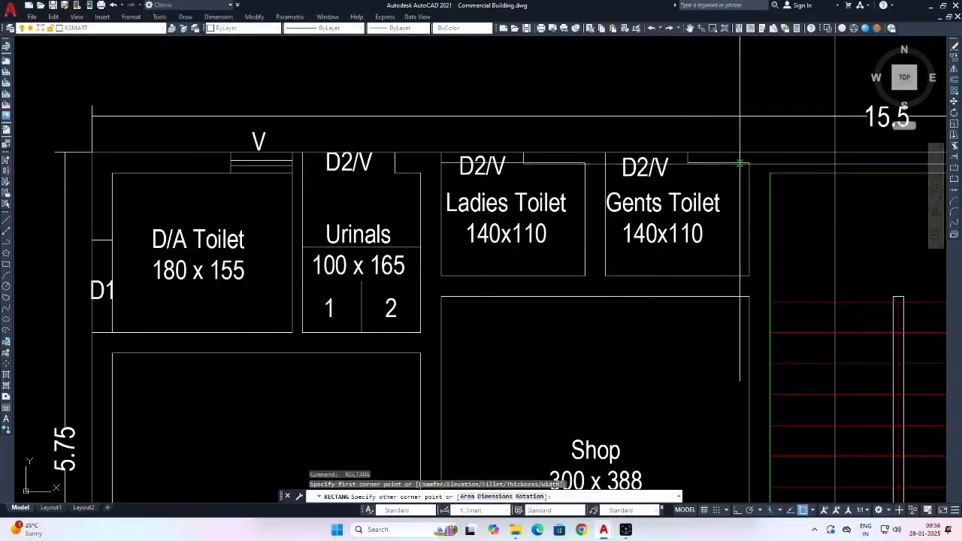
key("Escape")
scroll(624, 204, "down", 2)
key("Escape")
middle_click_drag(639, 235, 465, 202)
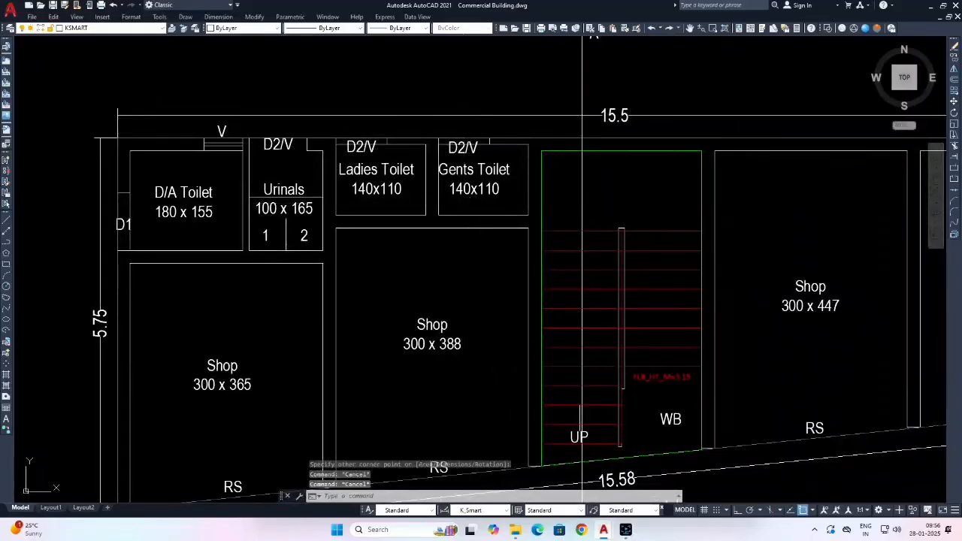
key("ctrl+s")
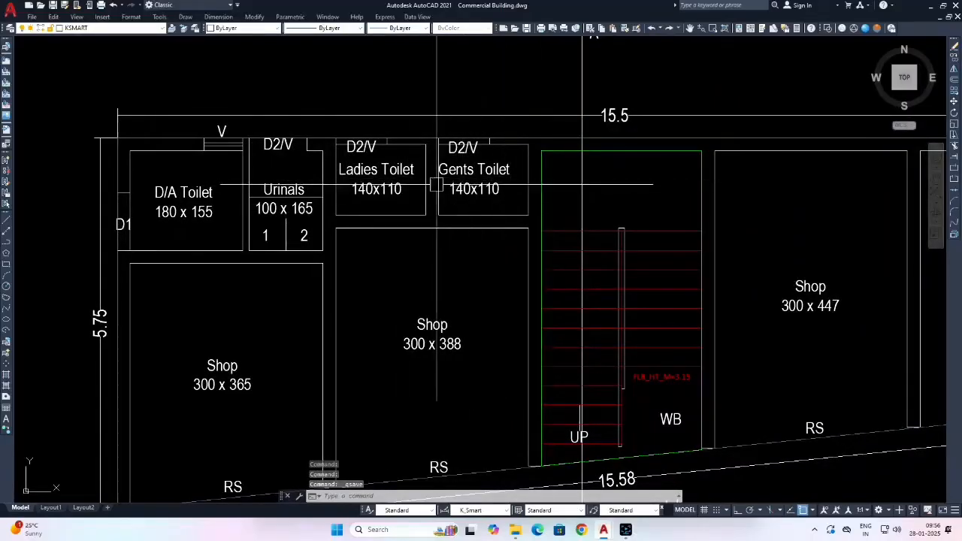
Review the ground floor toilet rooms and read the index colour notes and layer samples in the Sanitation section.
middle_click_drag(297, 226, 352, 223)
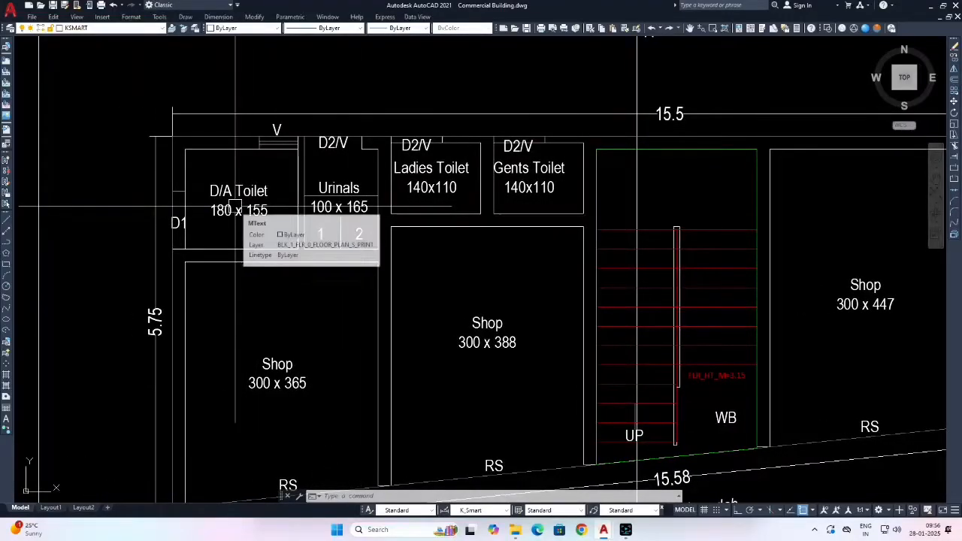
scroll(322, 214, "down", 2)
scroll(324, 222, "down", 6)
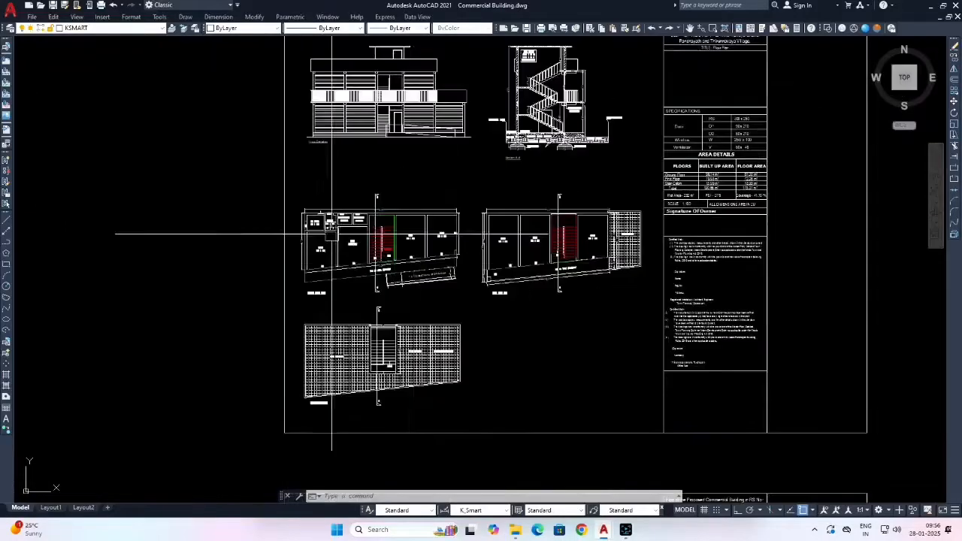
key("ctrl+s")
key("Escape")
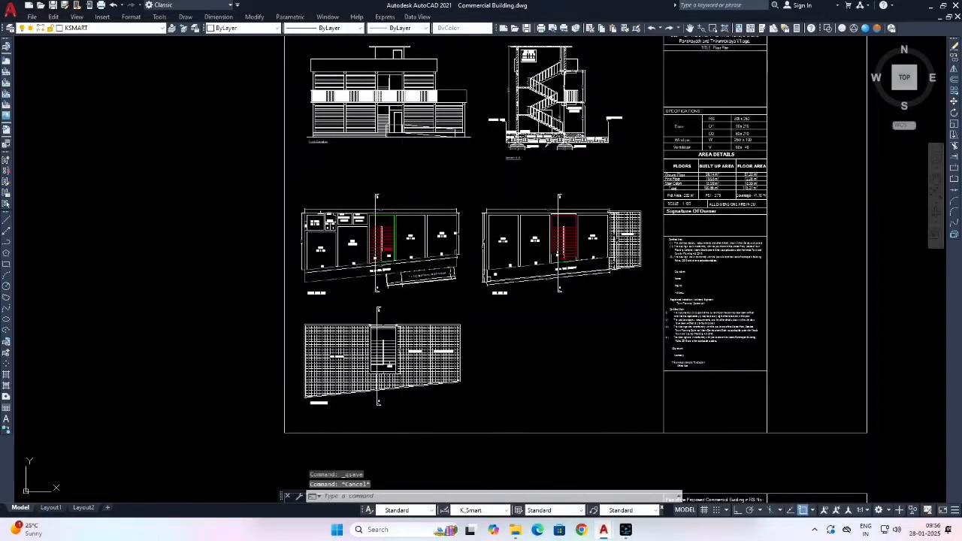
key("ctrl+s")
scroll(378, 285, "down", 6)
middle_click_drag(717, 337, 438, 251)
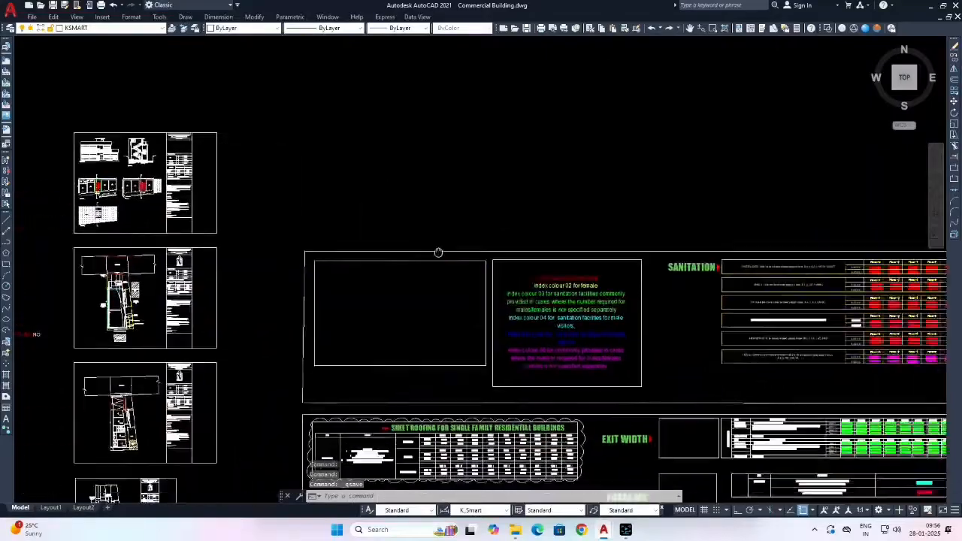
middle_click_drag(720, 276, 557, 263)
scroll(398, 270, "up", 6)
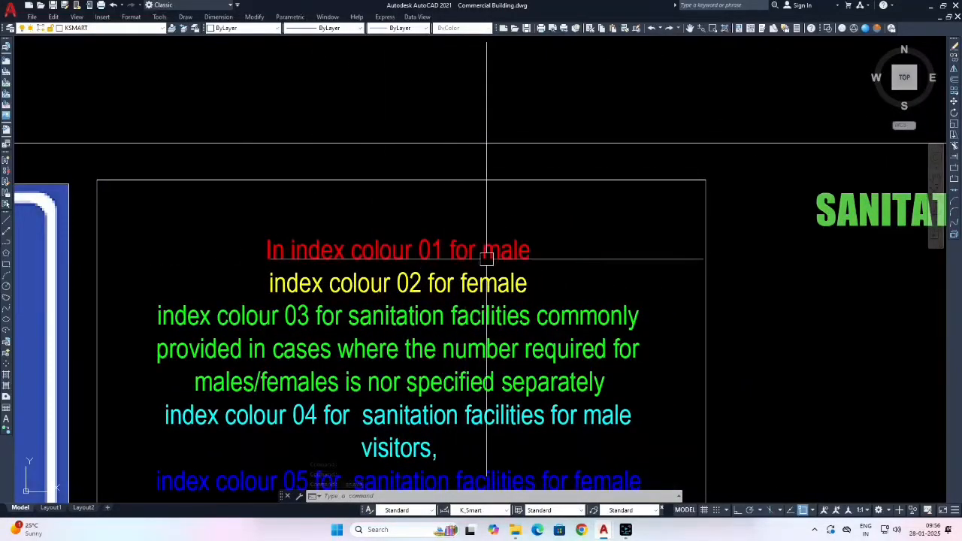
scroll(409, 301, "down", 4)
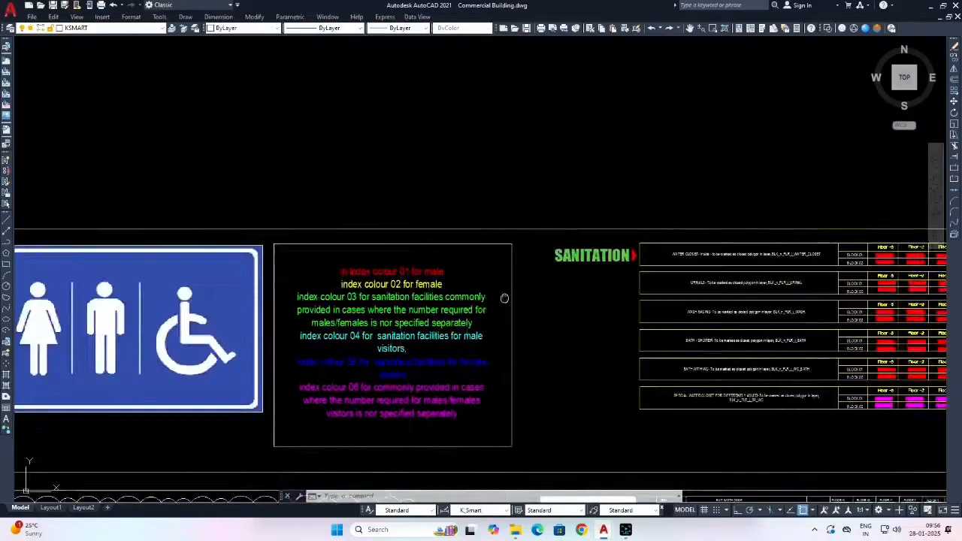
mouse_move(575, 293)
middle_mouse_down()
mouse_move(414, 294)
mouse_move(558, 296)
middle_mouse_up()
Match the Ladies Toilet and Gents Toilet outlines to the Block 01, Floor 0 water closet sample.
type("ma")
key("Return")
scroll(537, 297, "up", 4)
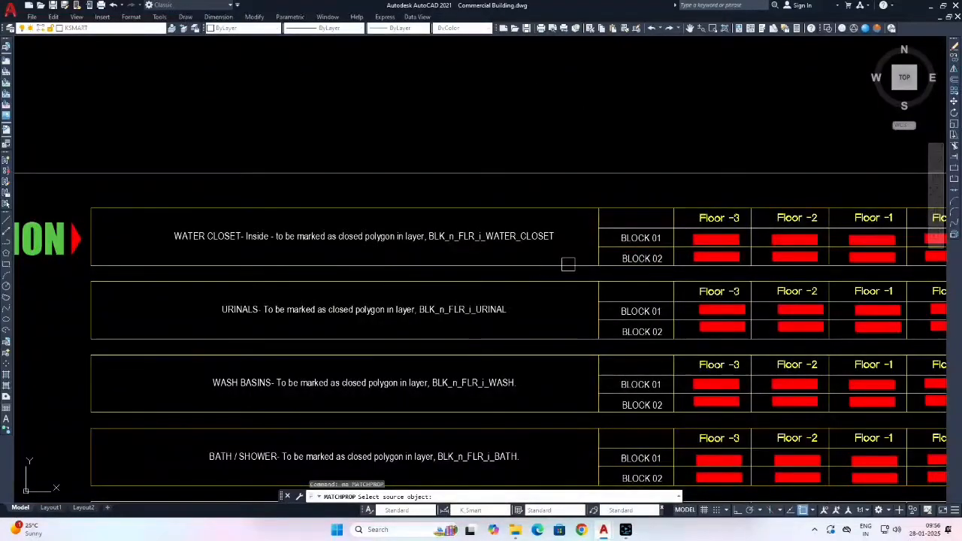
middle_click_drag(703, 261, 366, 258)
scroll(562, 232, "up", 2)
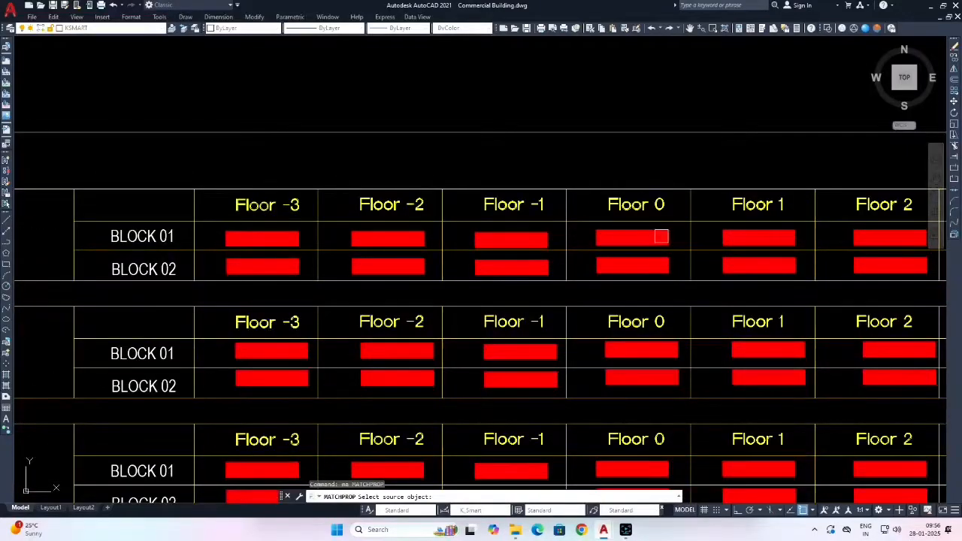
left_click(660, 237)
scroll(661, 232, "down", 5)
middle_click_drag(244, 240, 369, 252)
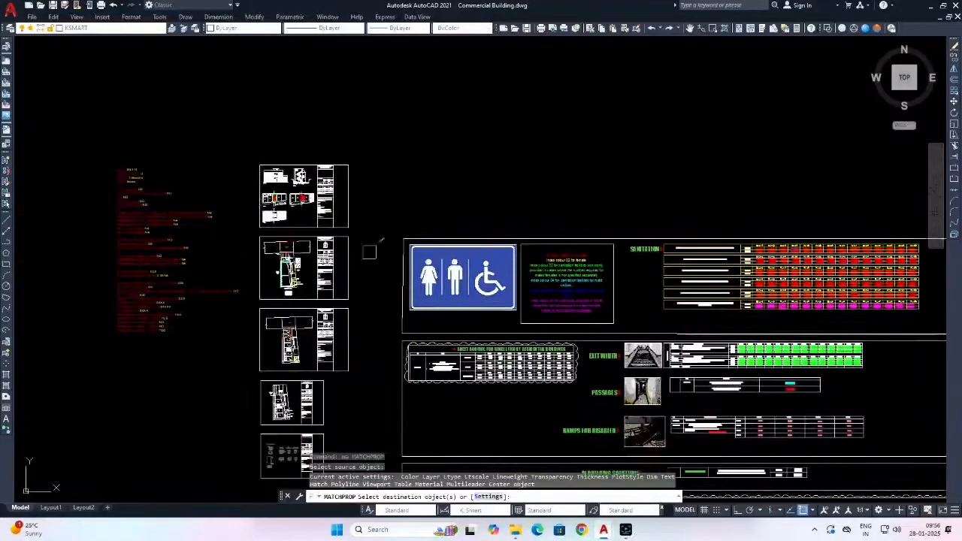
scroll(246, 195, "up", 4)
scroll(344, 207, "up", 12)
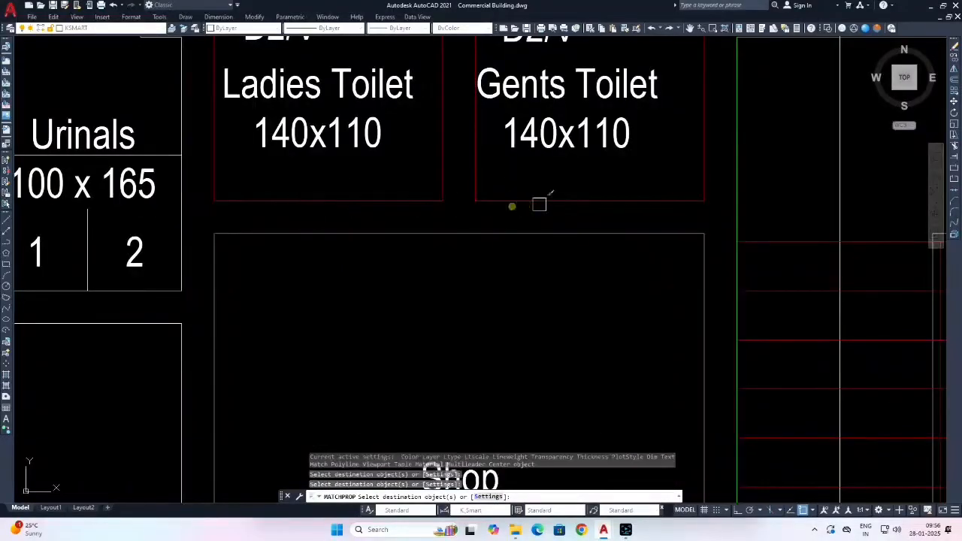
scroll(571, 209, "down", 5)
scroll(535, 191, "up", 3)
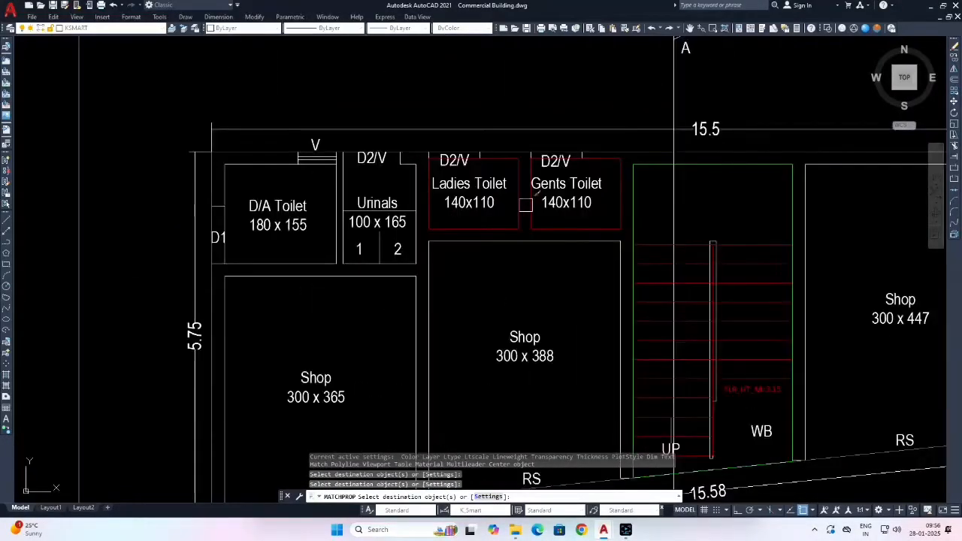
key("Escape")
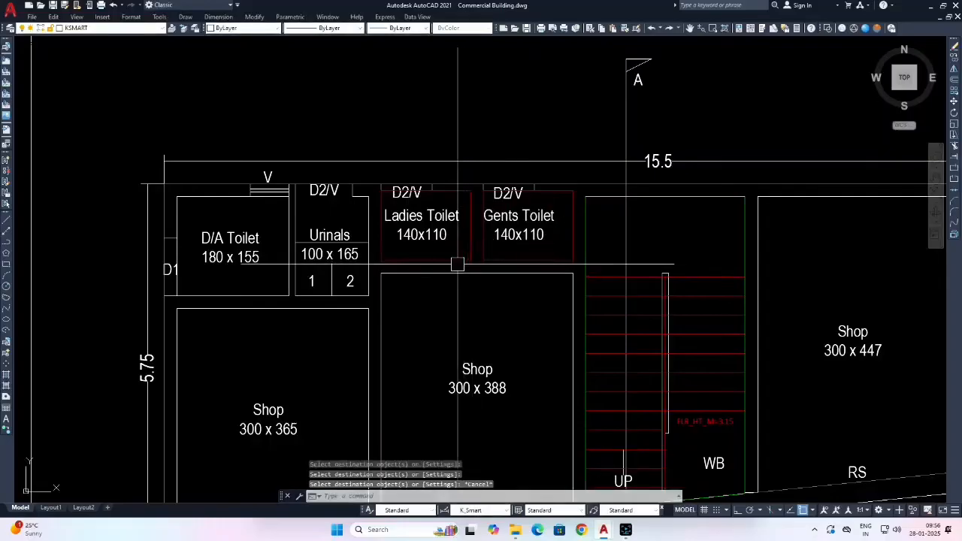
left_click(451, 260)
key("Escape")
Set the Gents Toilet outline's colour to red, index colour 01 for male.
left_click(530, 260)
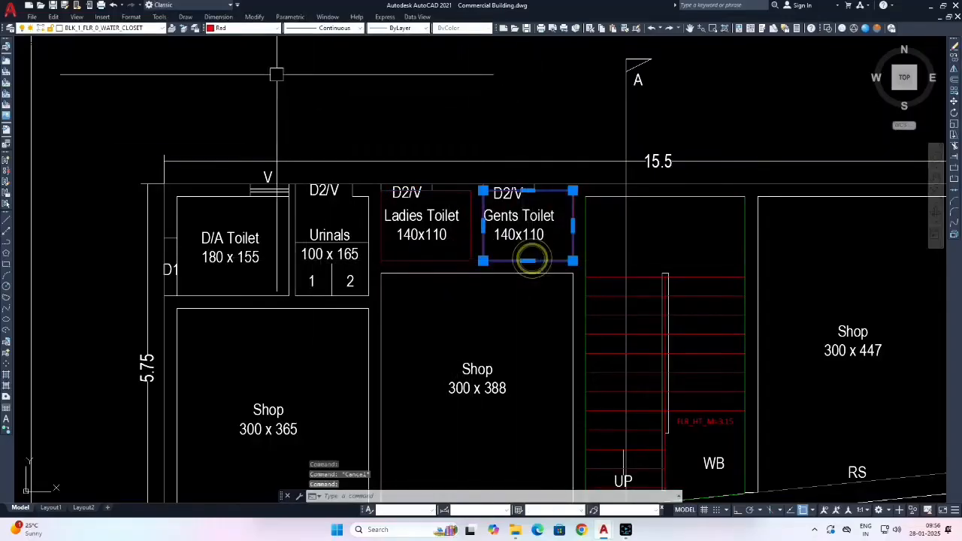
left_click(248, 28)
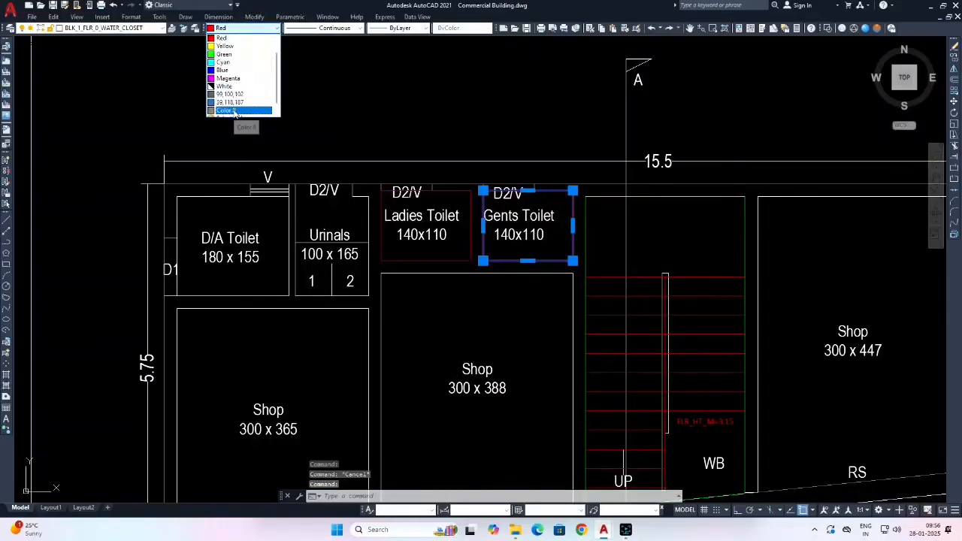
left_click(231, 110)
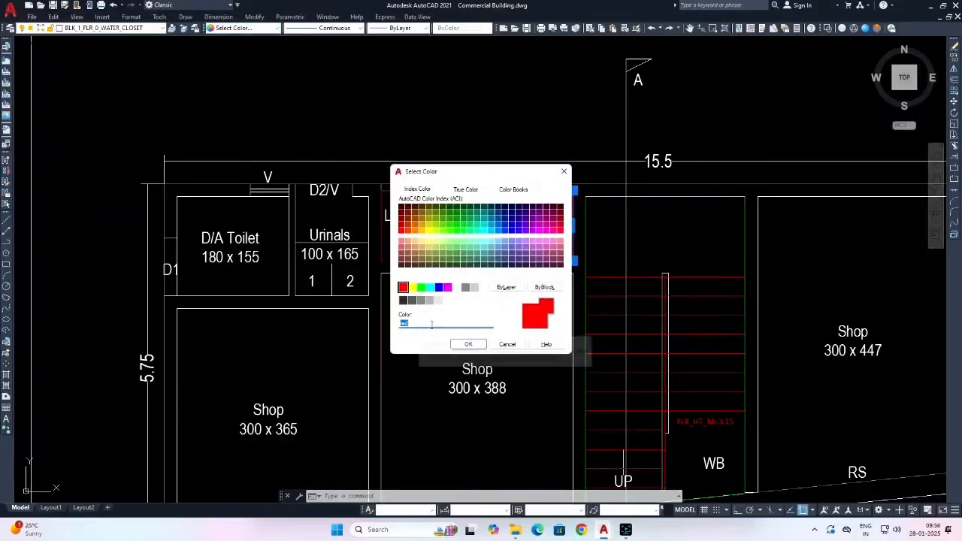
type("3")
left_click(477, 344)
key("Escape")
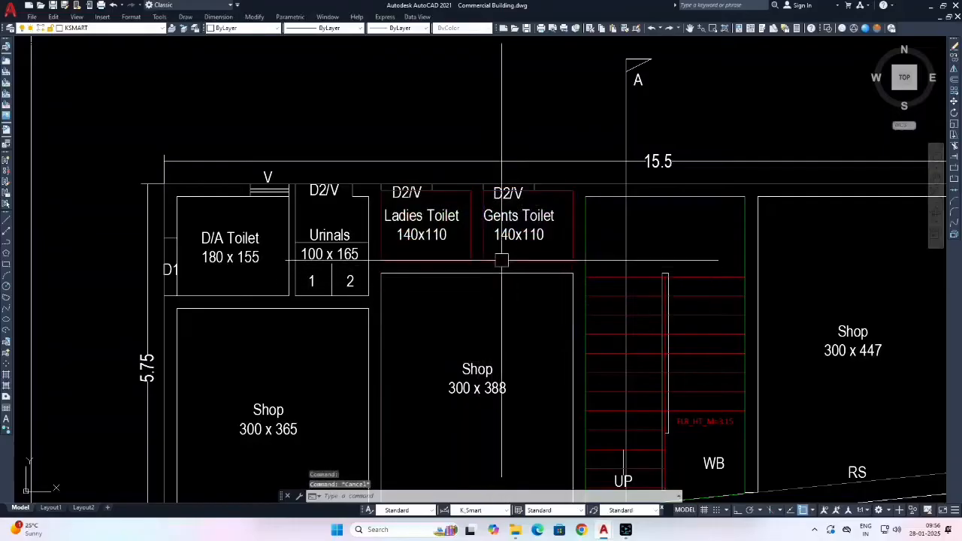
left_click(499, 260)
key("Escape")
Set the Ladies Toilet outline's colour to yellow, index colour 02 for female, and save the drawing.
left_click(450, 257)
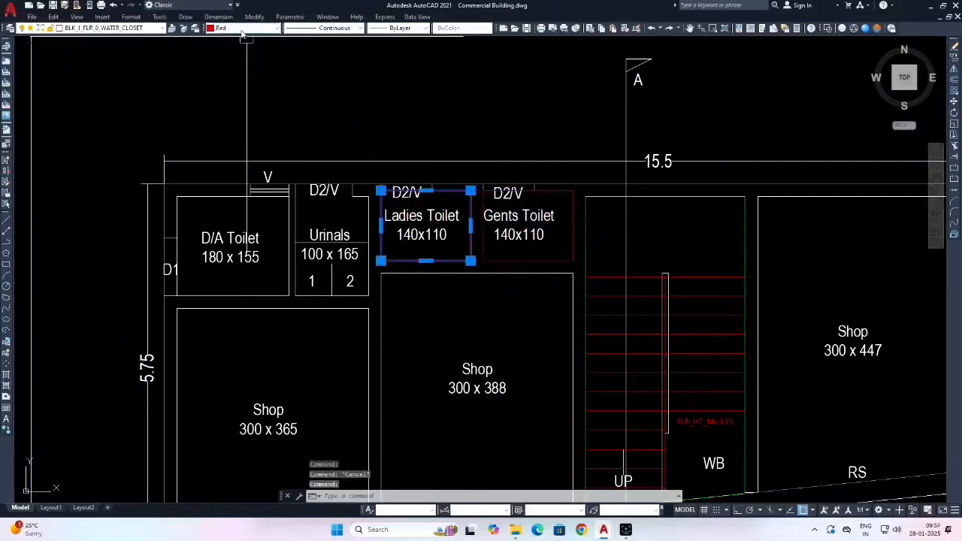
left_click(242, 30)
left_click(225, 109)
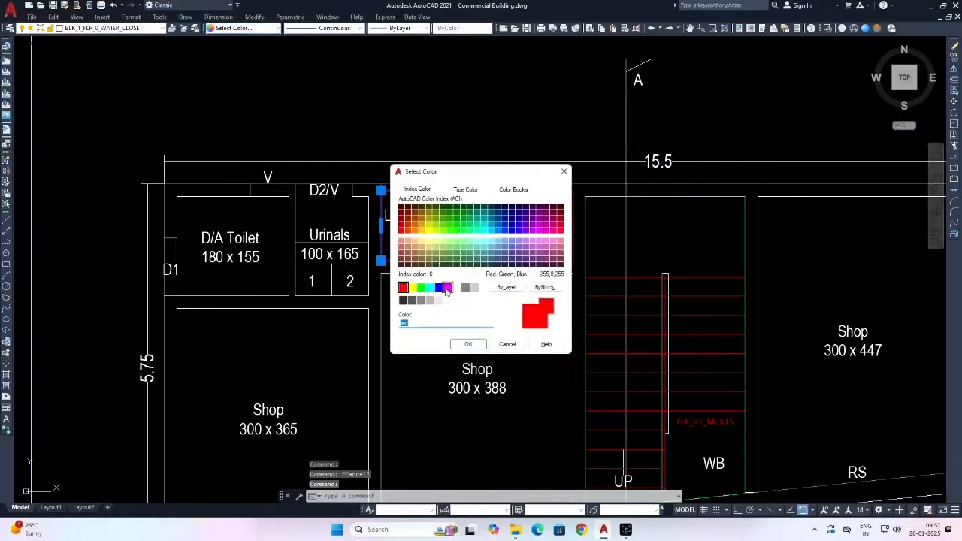
left_click(468, 344)
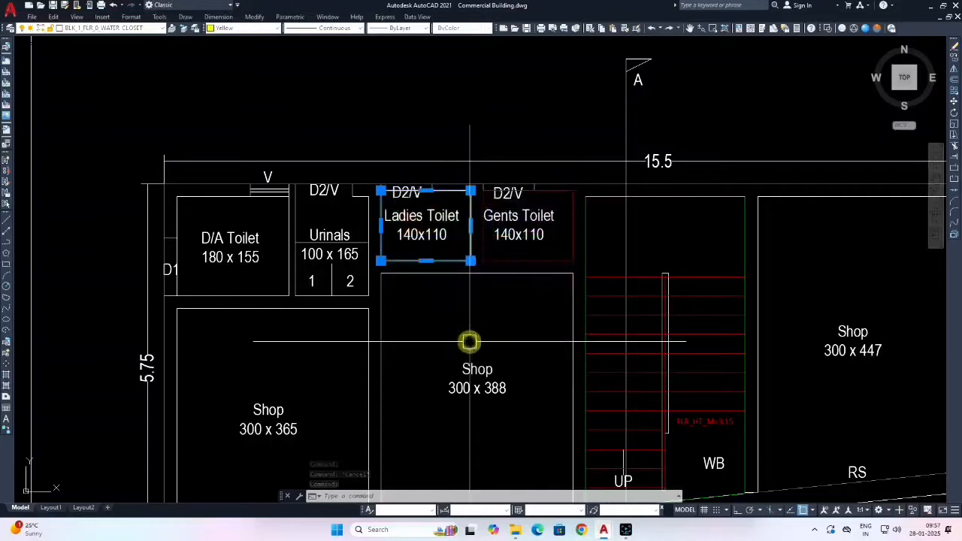
key("Escape")
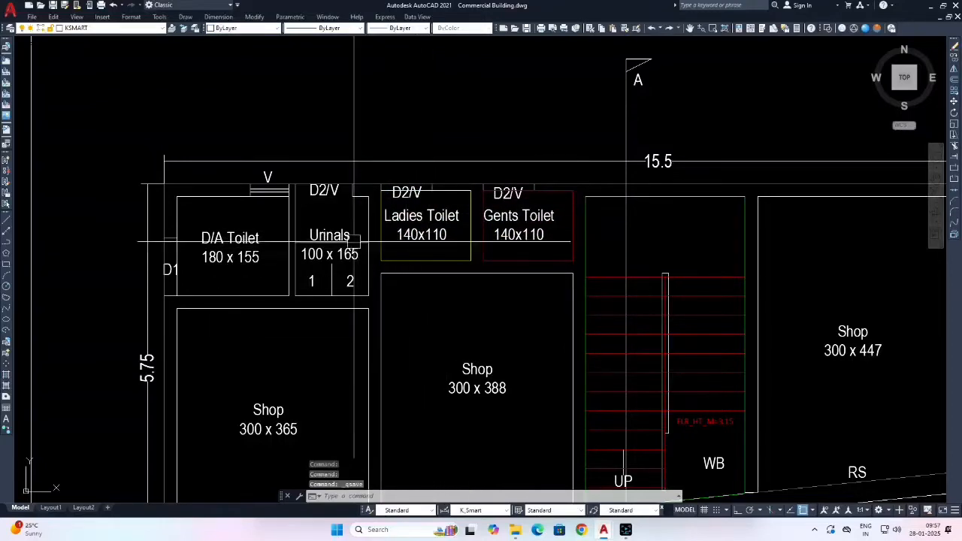
Match the ground floor Urinals outline to the Block 01, Floor 0 urinal sample in the Sanitation section and save the drawing.
scroll(354, 242, "down", 5)
mouse_move(332, 260)
middle_mouse_down()
mouse_move(429, 223)
mouse_move(510, 287)
middle_mouse_up()
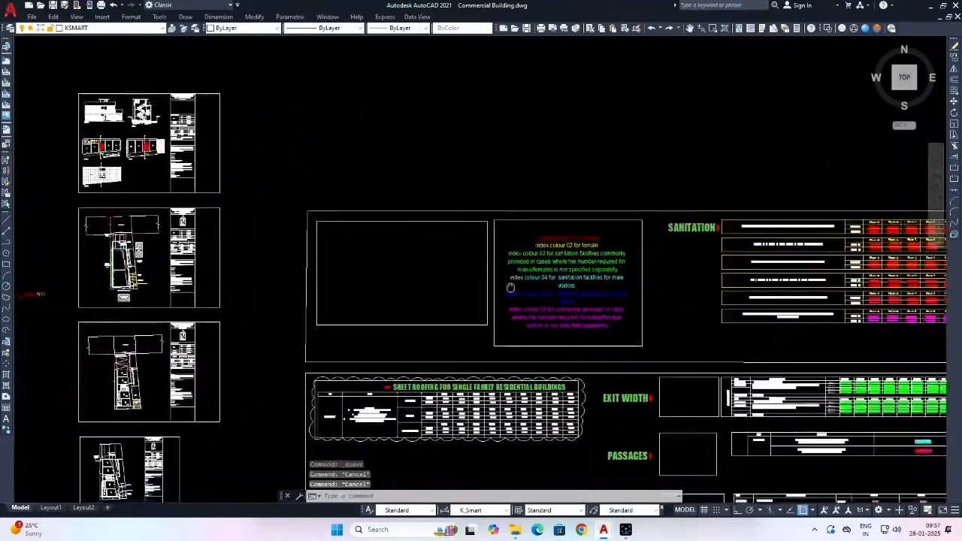
scroll(510, 287, "up", 2)
middle_click_drag(591, 285, 489, 286)
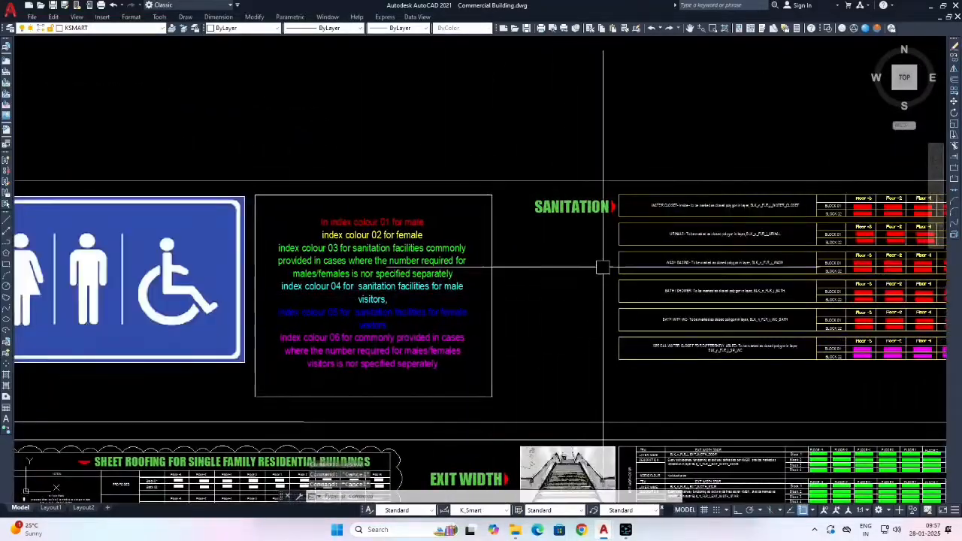
scroll(603, 267, "up", 5)
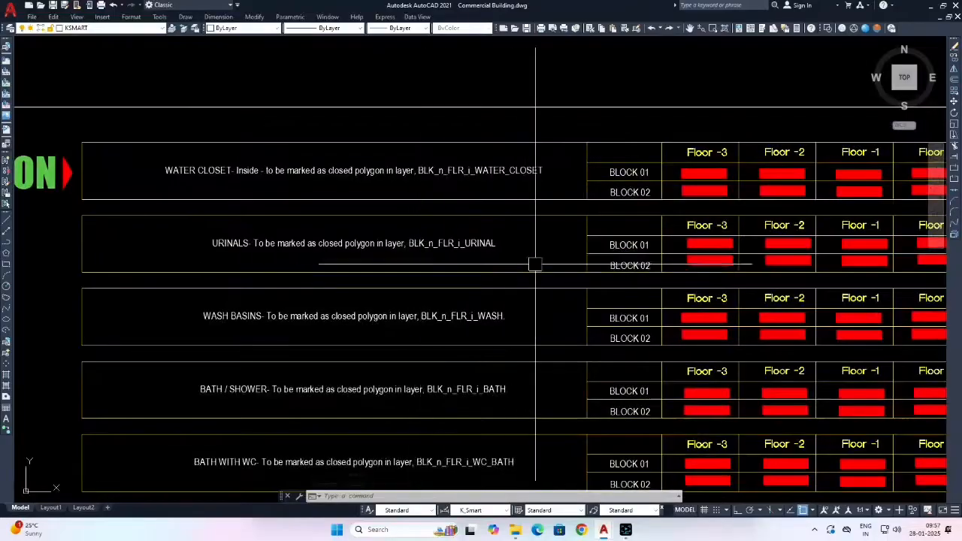
middle_click_drag(688, 257, 491, 285)
key("Escape")
key("Escape")
key("Escape")
type("ma")
key("Return")
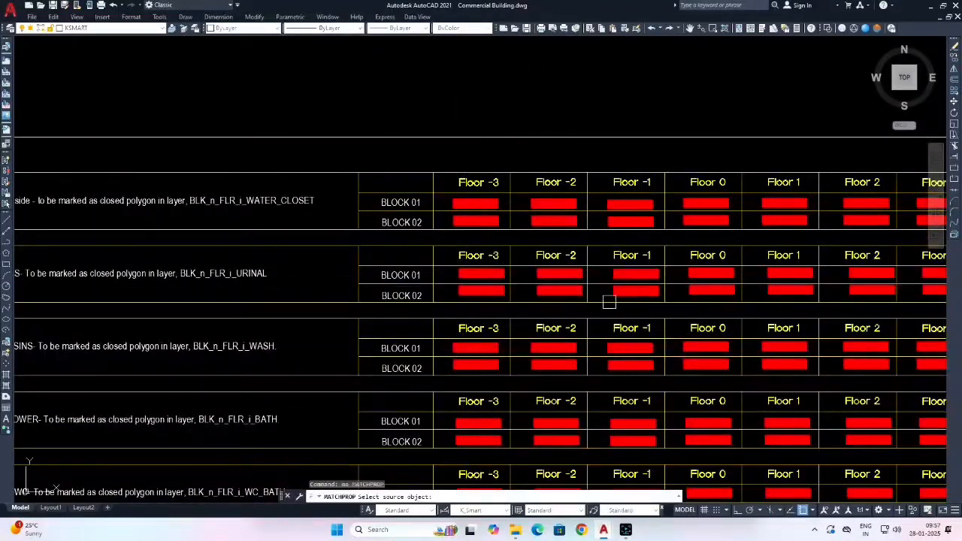
scroll(710, 280, "up", 3)
left_click(712, 271)
scroll(712, 270, "down", 10)
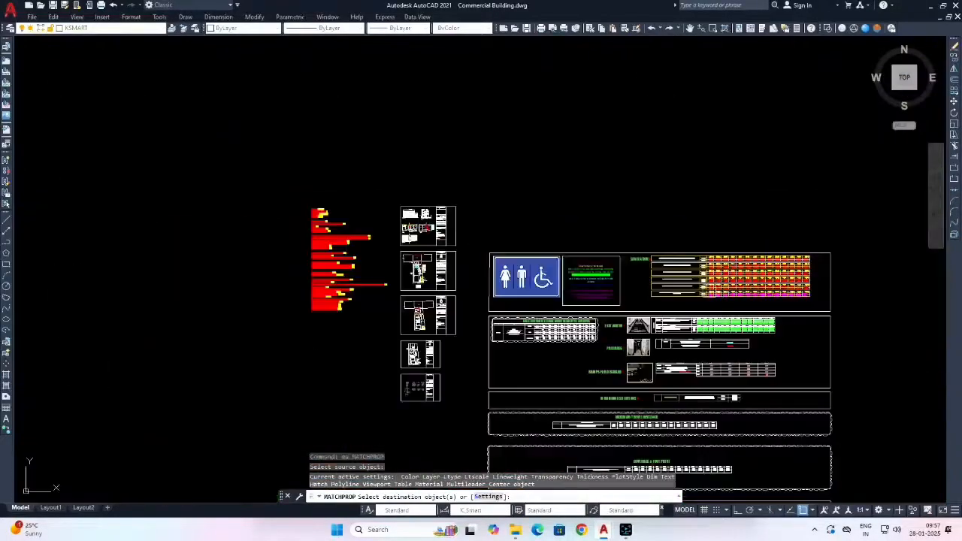
scroll(393, 243, "up", 10)
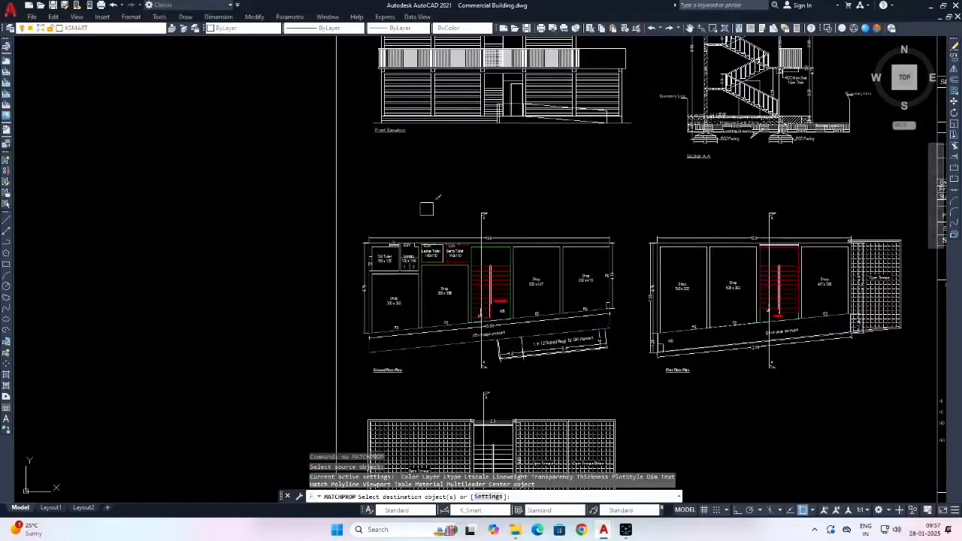
scroll(425, 269, "up", 9)
key("Escape")
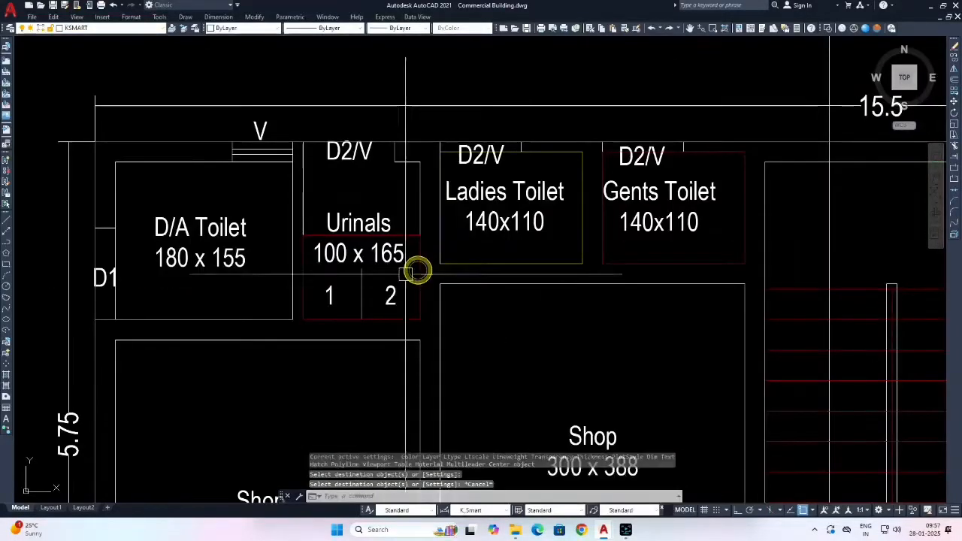
scroll(417, 269, "down", 5)
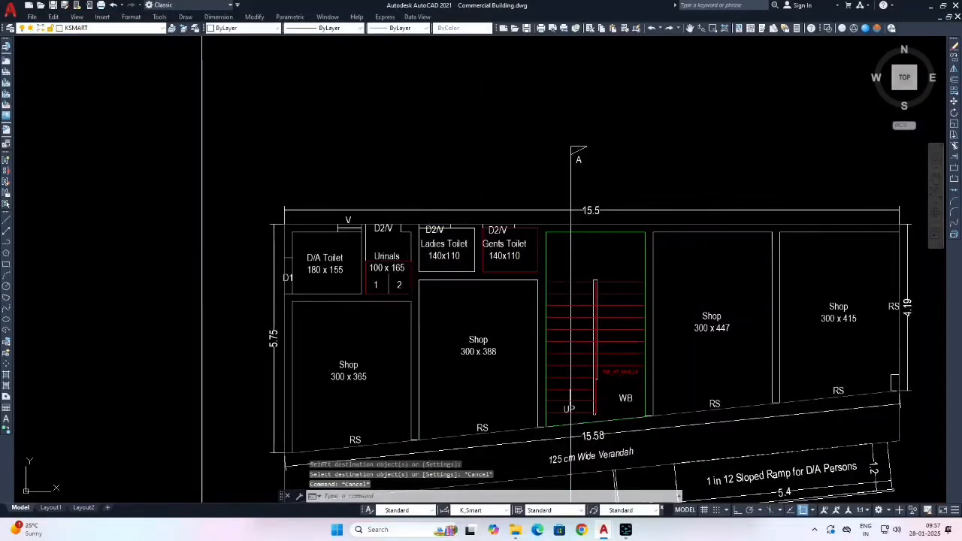
scroll(407, 285, "up", 2)
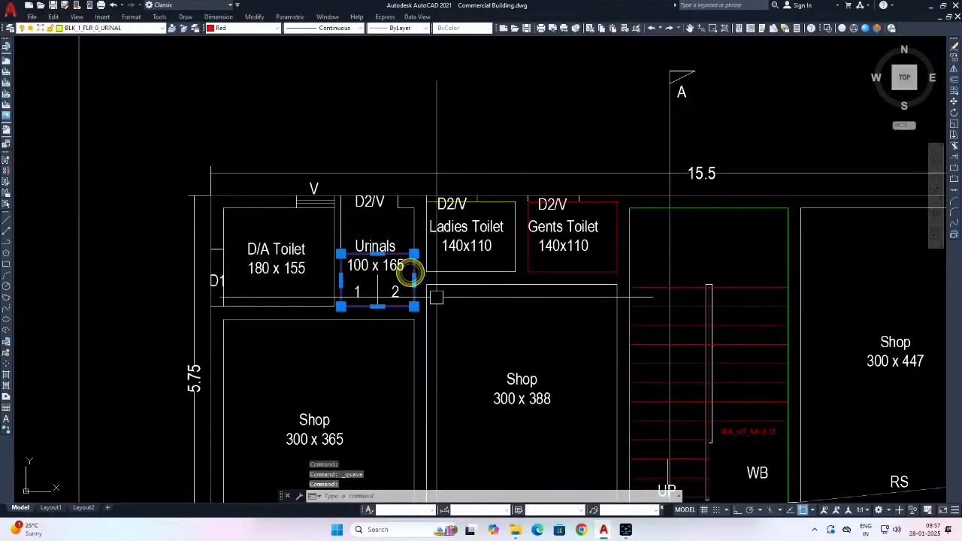
scroll(404, 293, "up", 4)
scroll(422, 275, "down", 4)
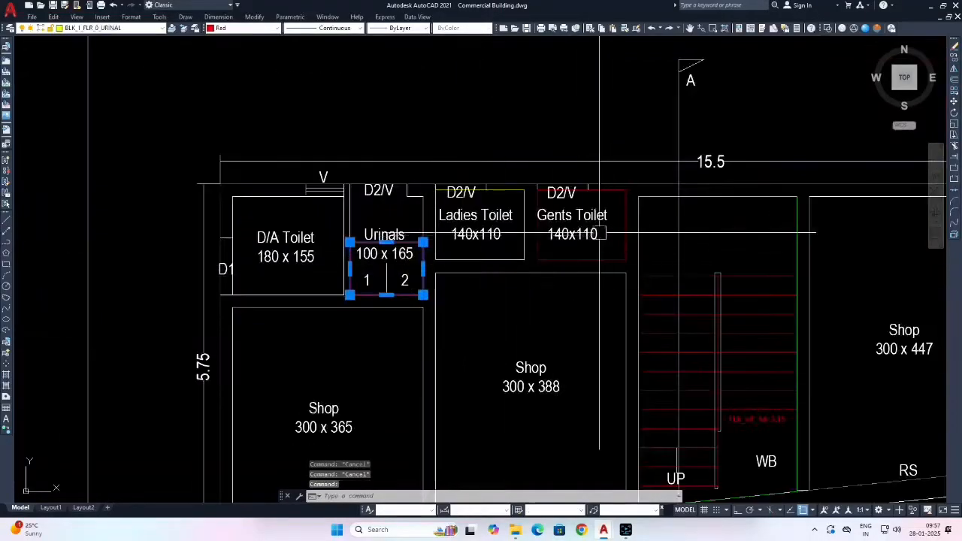
Review the index colour notes and the layer requirements for the remaining sanitation facilities in the Sanitation section.
scroll(460, 271, "down", 10)
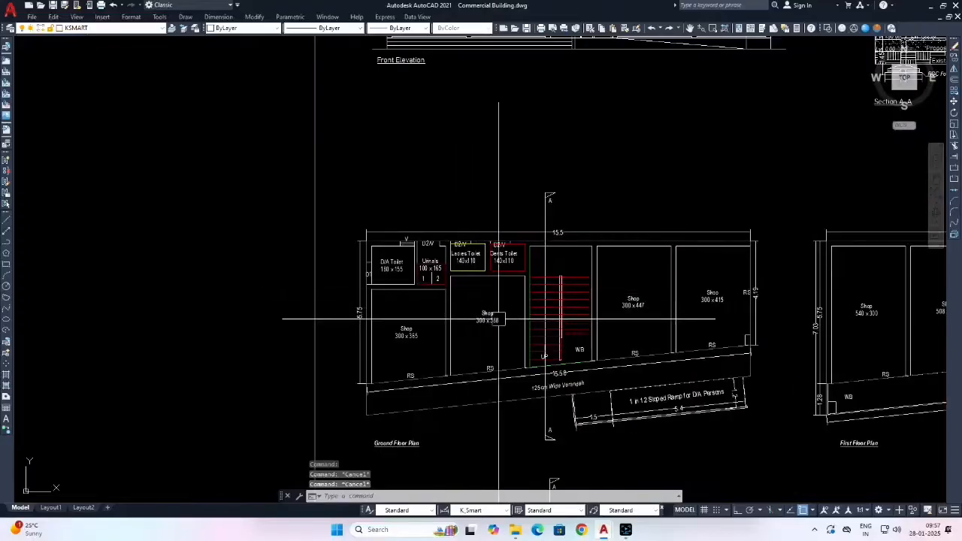
scroll(633, 338, "up", 10)
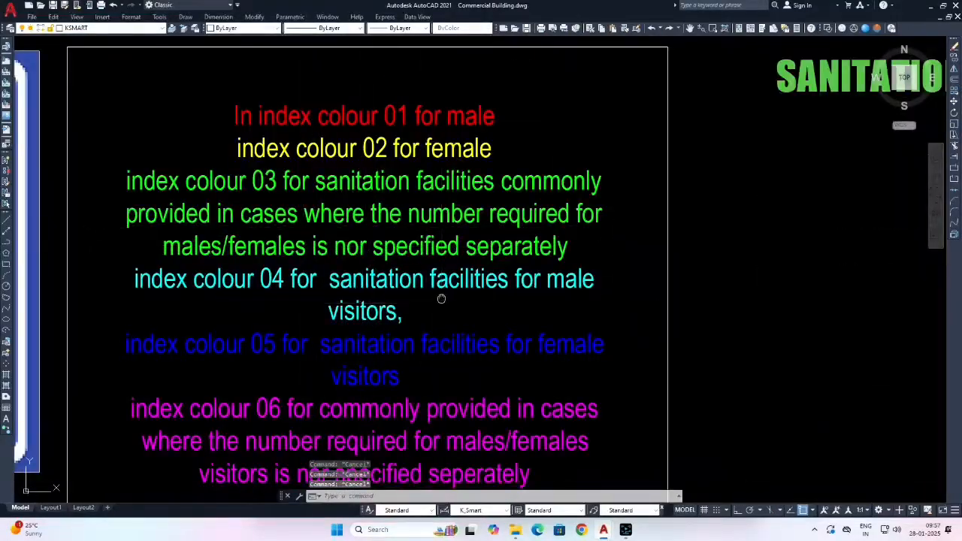
scroll(441, 299, "down", 2)
scroll(340, 219, "down", 4)
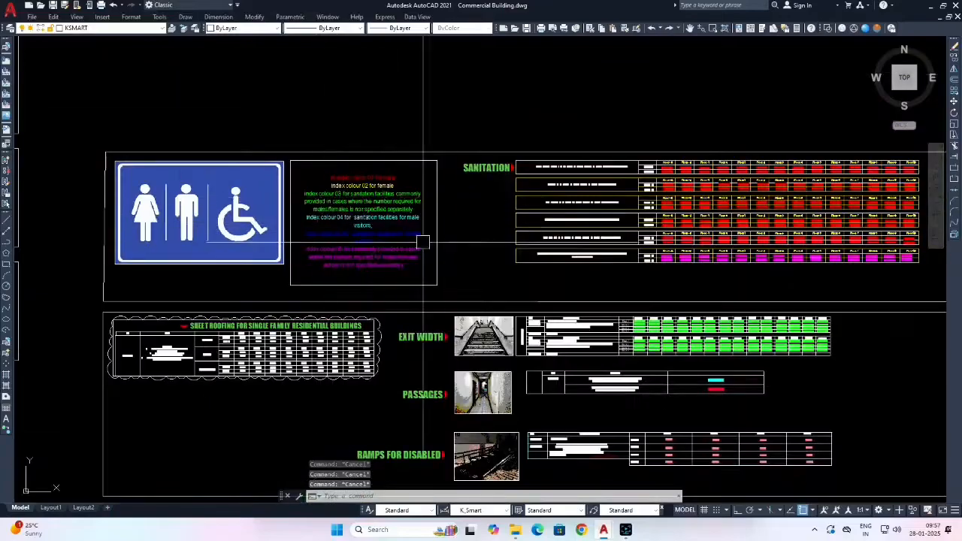
scroll(449, 219, "down", 2)
scroll(478, 241, "up", 8)
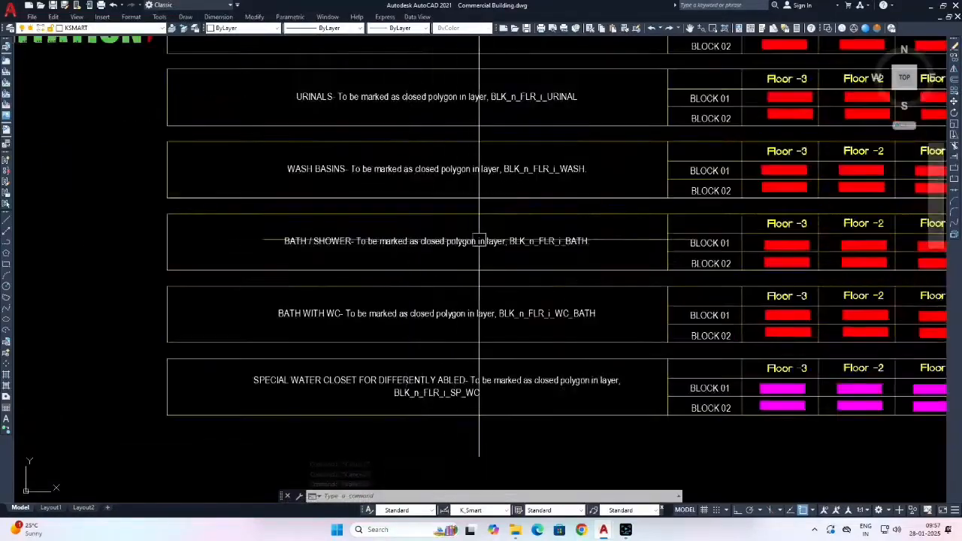
scroll(392, 262, "down", 1)
scroll(311, 266, "up", 1)
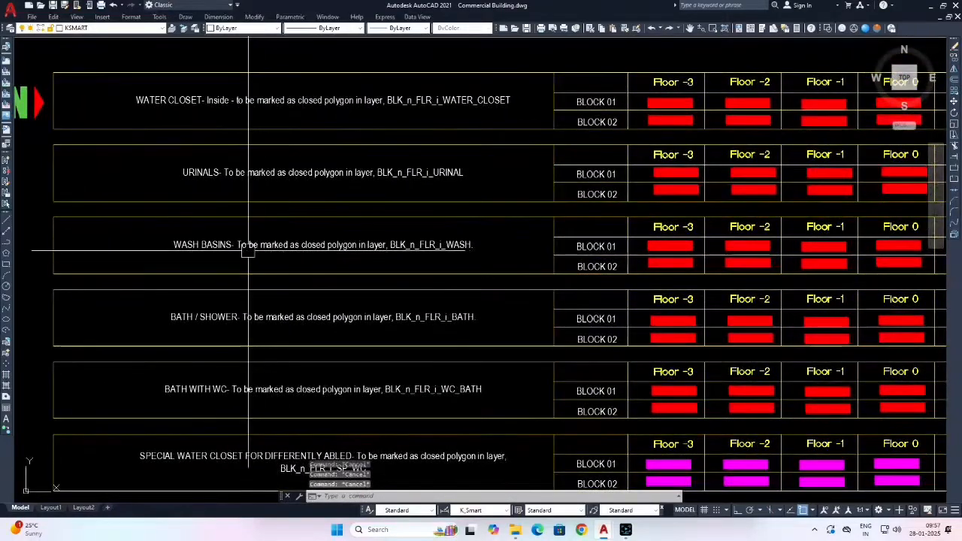
scroll(458, 236, "down", 2)
scroll(461, 255, "up", 1)
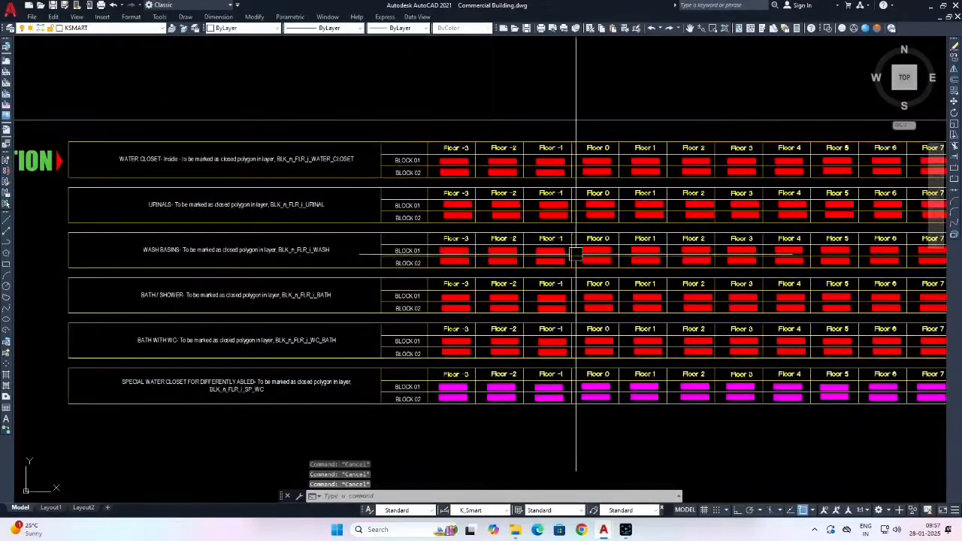
scroll(567, 263, "down", 4)
Outline the ground floor wash basin (WB) beside the stairs with a rectangle and check the first floor wash basin outline.
scroll(414, 266, "up", 5)
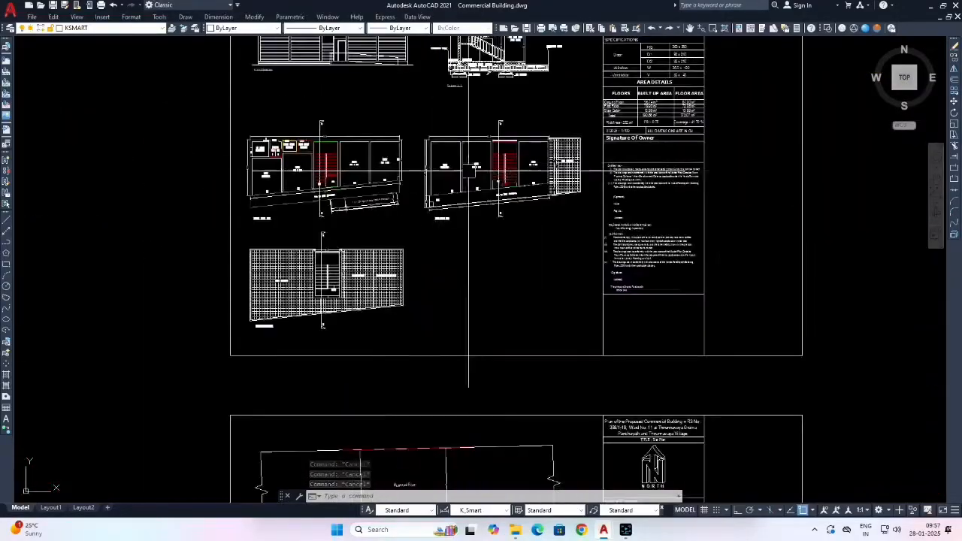
scroll(502, 172, "up", 4)
scroll(292, 221, "down", 2)
scroll(297, 223, "up", 6)
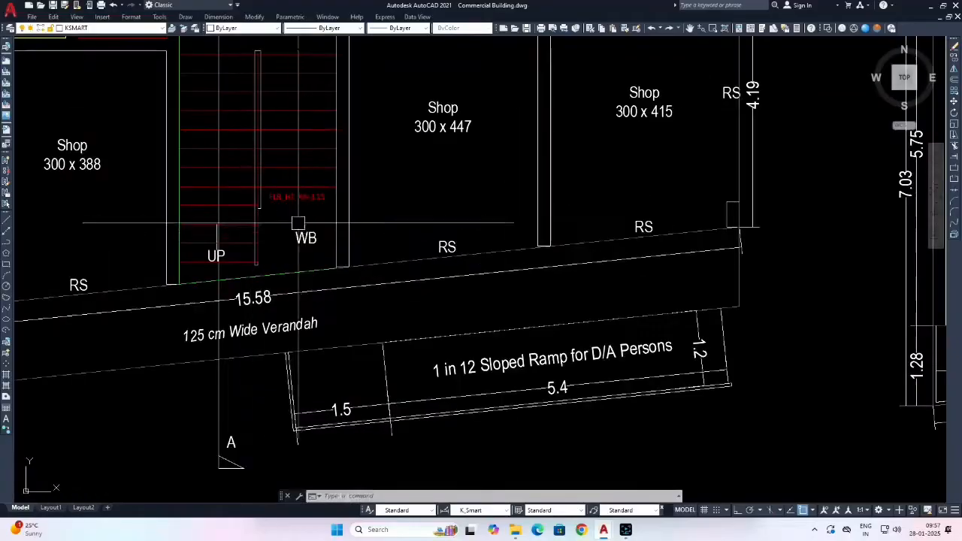
type("c")
key("Return")
scroll(324, 203, "up", 4)
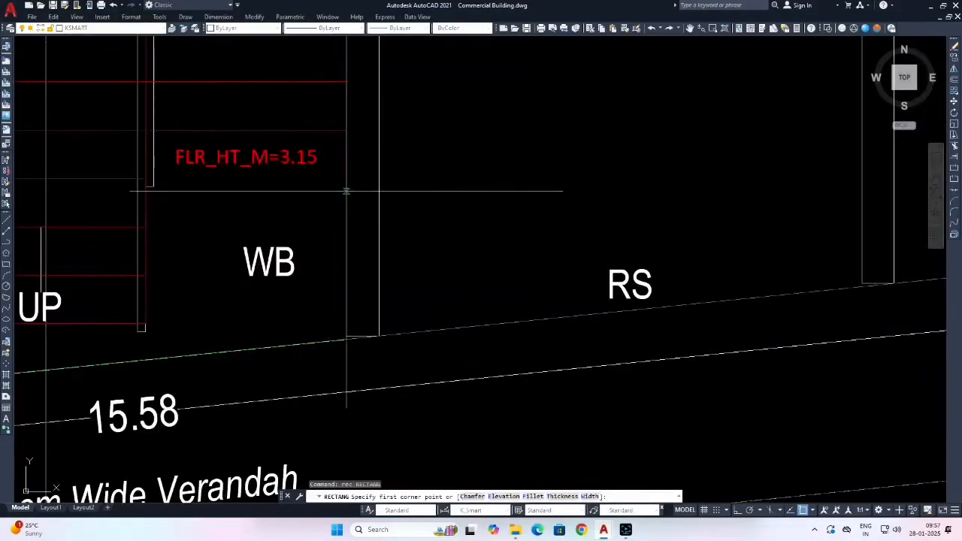
left_click(345, 190)
left_click(269, 308)
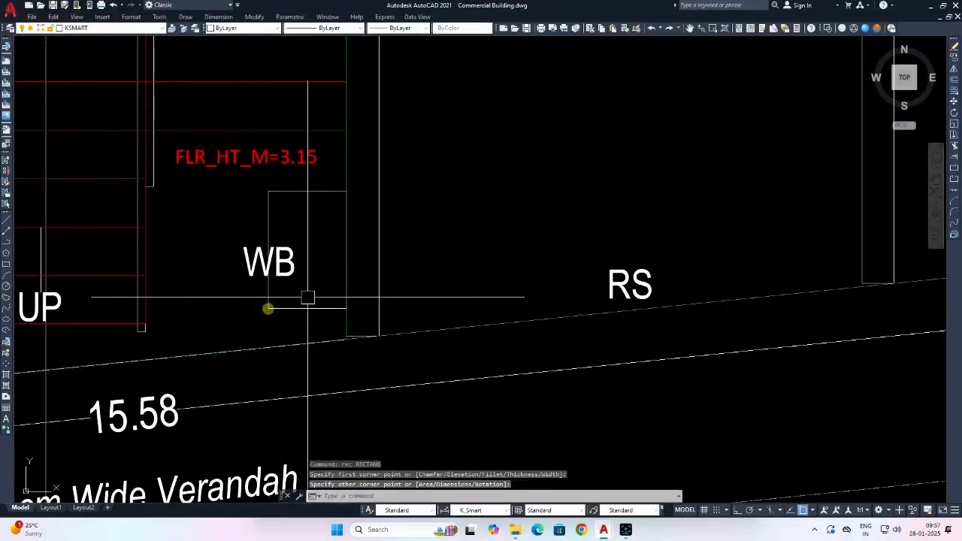
scroll(336, 223, "down", 8)
scroll(388, 258, "up", 8)
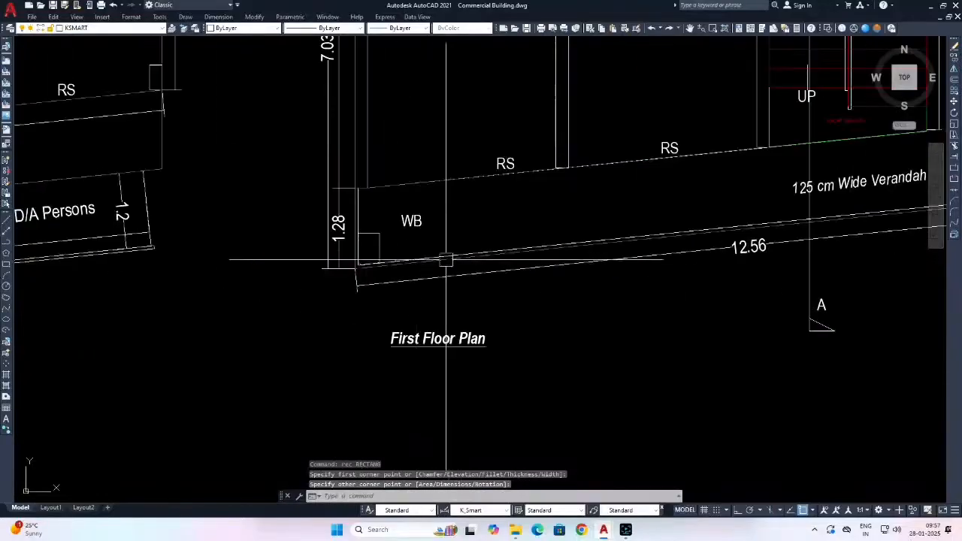
key("Escape")
Match the ground floor wash basin outline to the Block 01, Floor 0 wash basin sample in the Sanitation section.
scroll(376, 250, "down", 8)
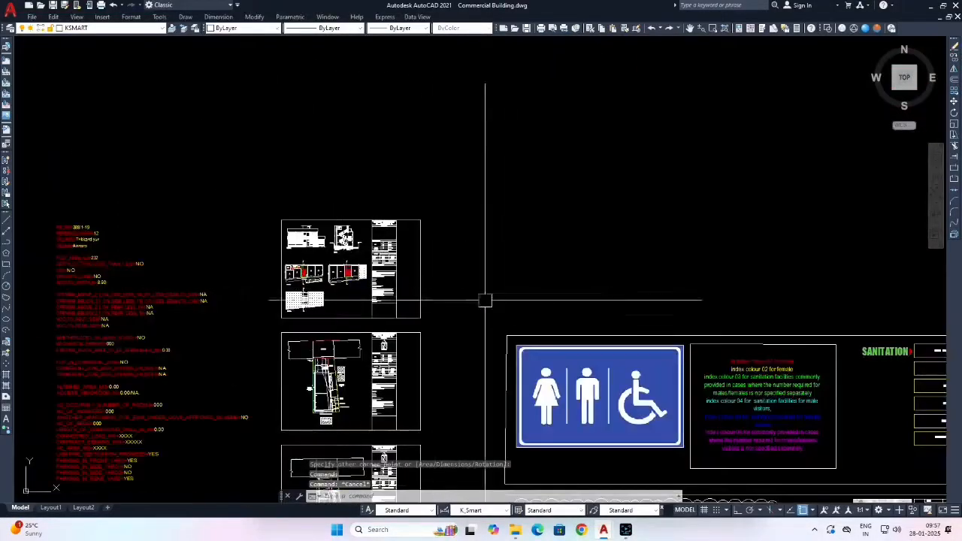
scroll(485, 300, "down", 3)
type("ma")
key("Return")
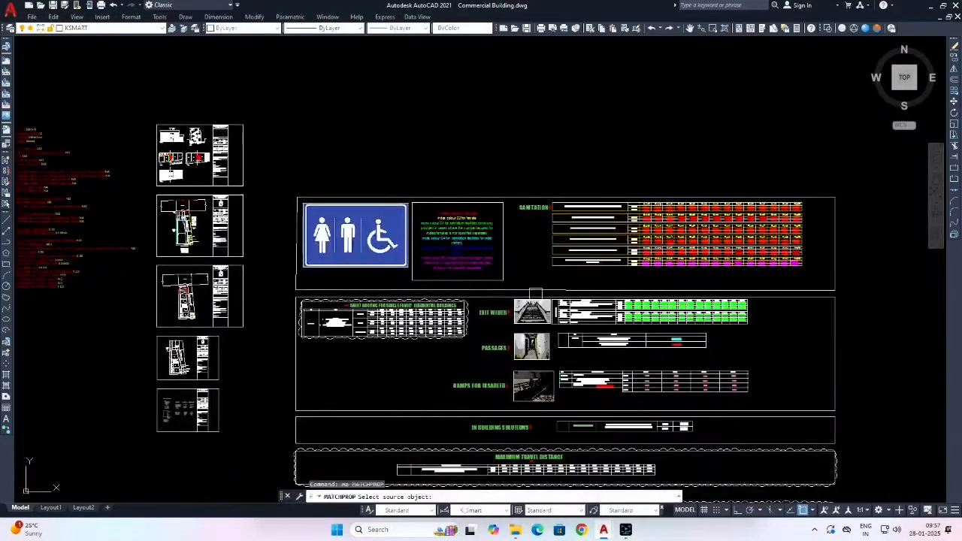
scroll(556, 248, "up", 8)
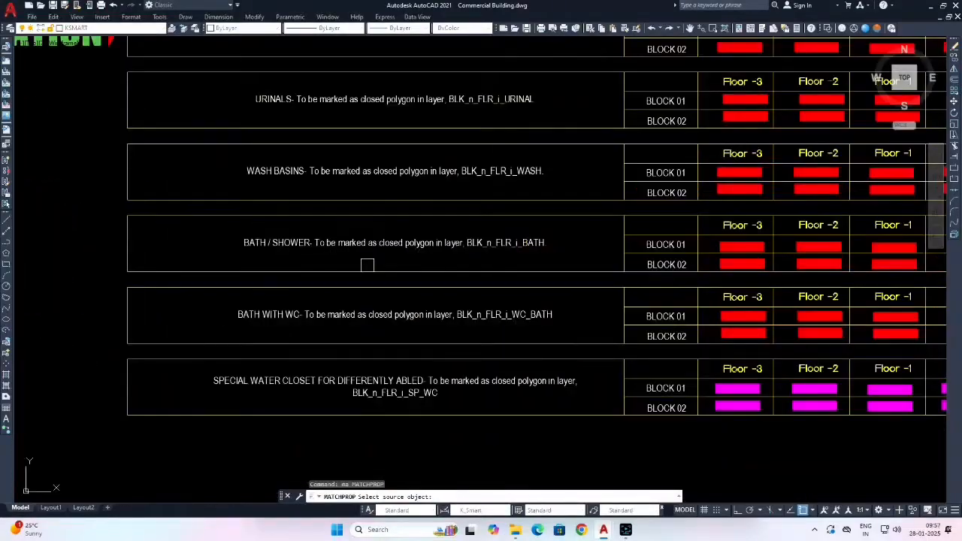
middle_click_drag(537, 235, 289, 276)
mouse_move(506, 240)
middle_mouse_down()
mouse_move(353, 248)
mouse_move(214, 275)
middle_mouse_up()
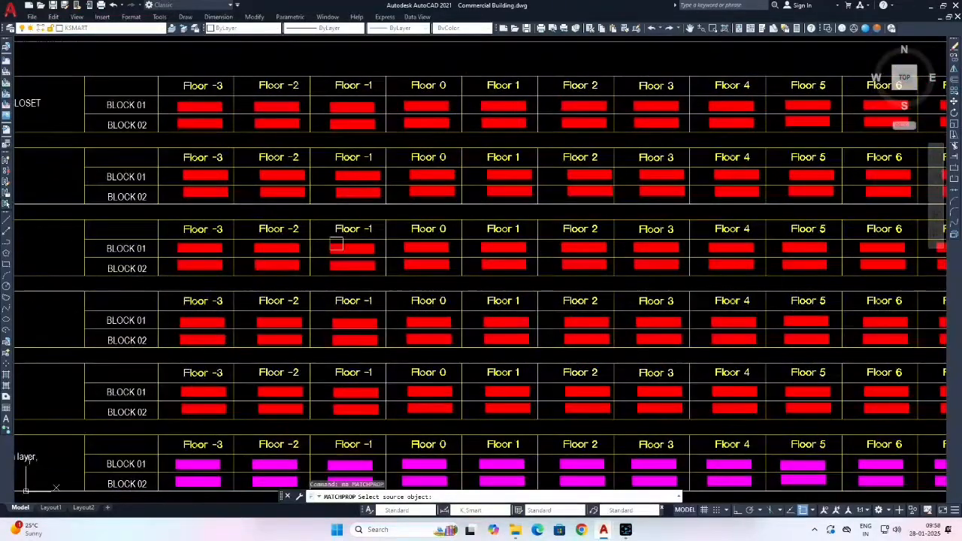
scroll(409, 246, "up", 2)
left_click(429, 245)
scroll(434, 245, "down", 6)
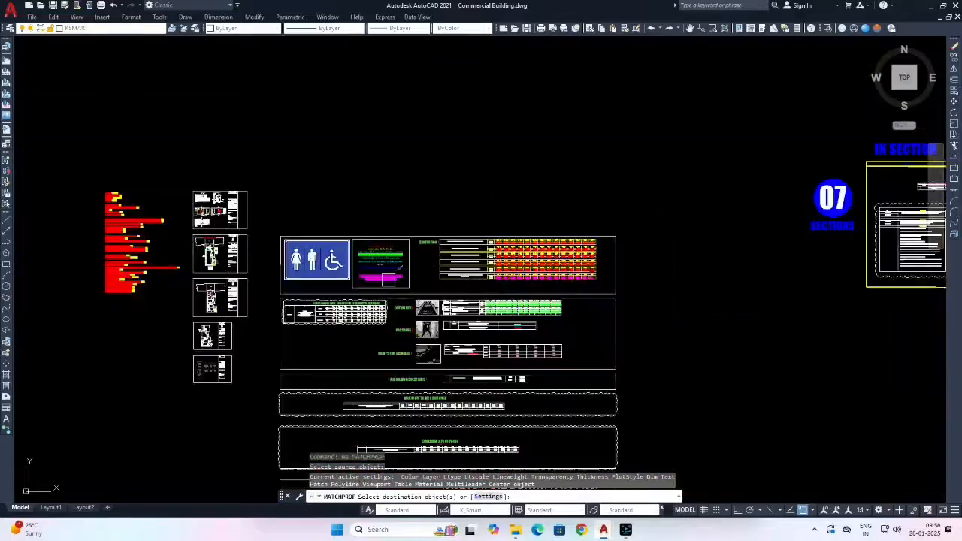
scroll(204, 248, "up", 10)
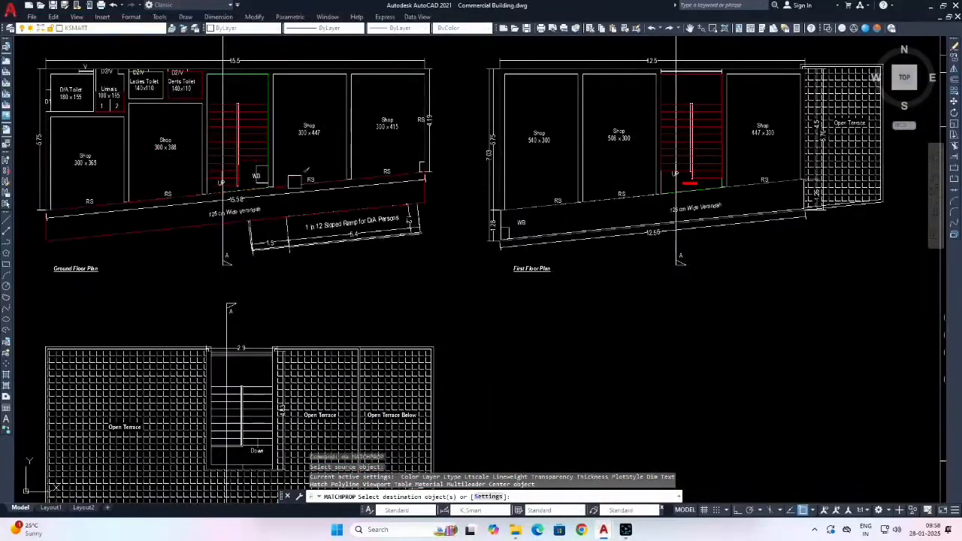
scroll(281, 177, "up", 5)
Match the first floor wash basin (WB) outline to the Block 01, Floor 1 wash basin sample in the Sanitation section.
scroll(194, 152, "down", 10)
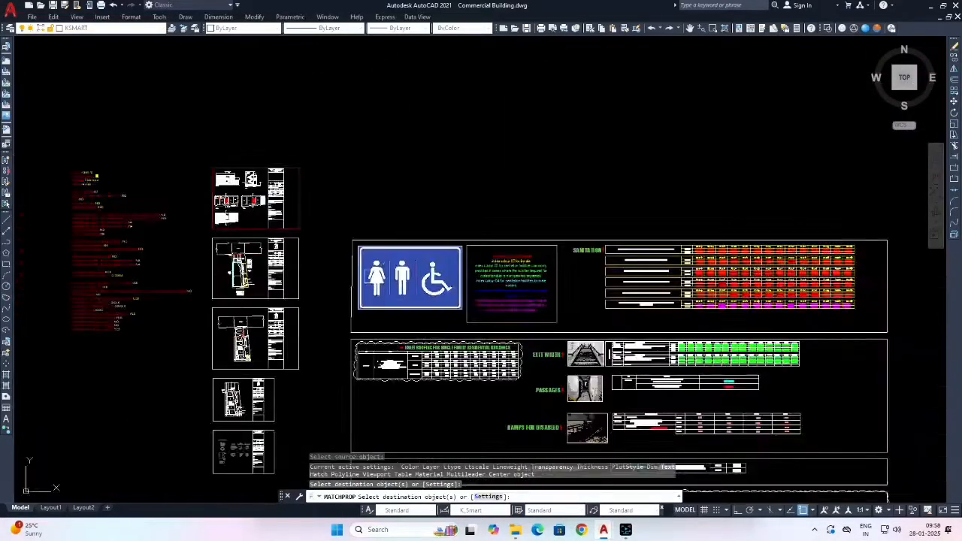
scroll(763, 299, "up", 2)
scroll(739, 342, "up", 5)
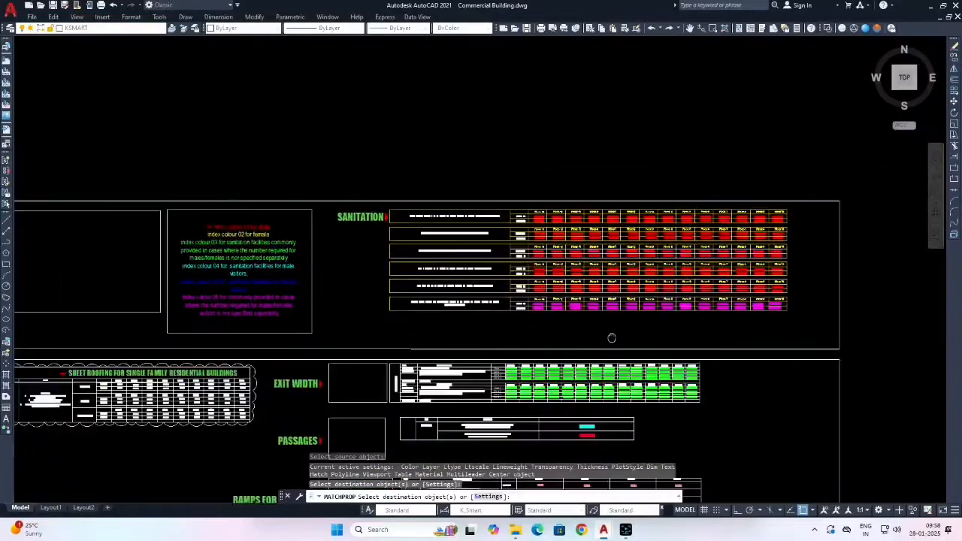
scroll(506, 188, "up", 2)
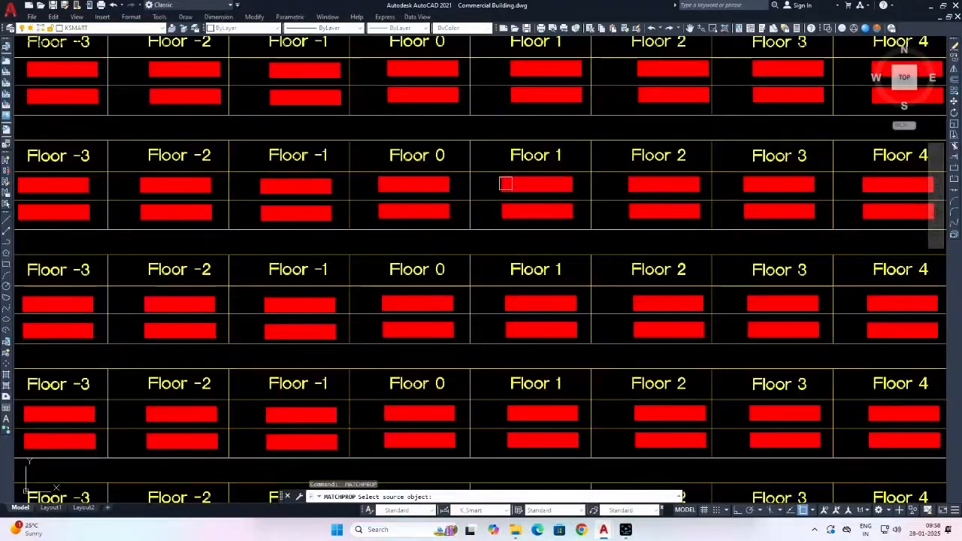
scroll(503, 183, "down", 8)
scroll(442, 207, "up", 8)
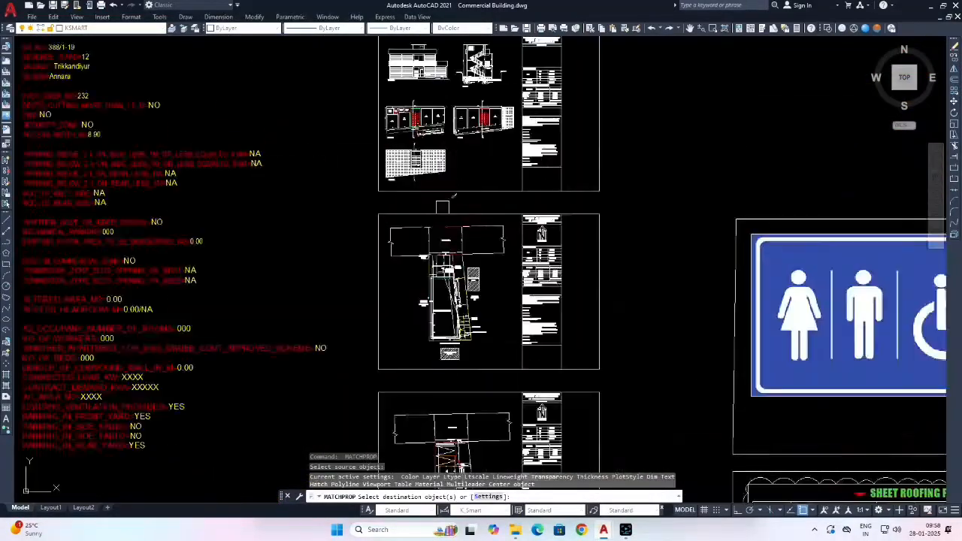
scroll(451, 226, "up", 8)
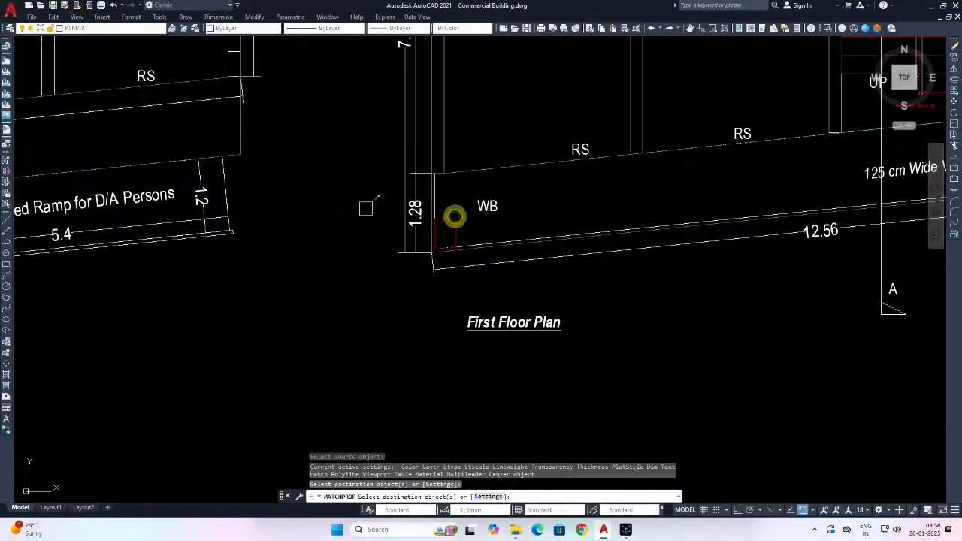
scroll(381, 207, "down", 9)
middle_click_drag(498, 264, 414, 243)
key("Escape")
key("Escape")
key("Escape")
Match the ground floor D/A Toilet outline to the Block 01, Floor 0 special water closet sample in the Sanitation section and save the drawing.
scroll(380, 208, "up", 1)
left_click(338, 188)
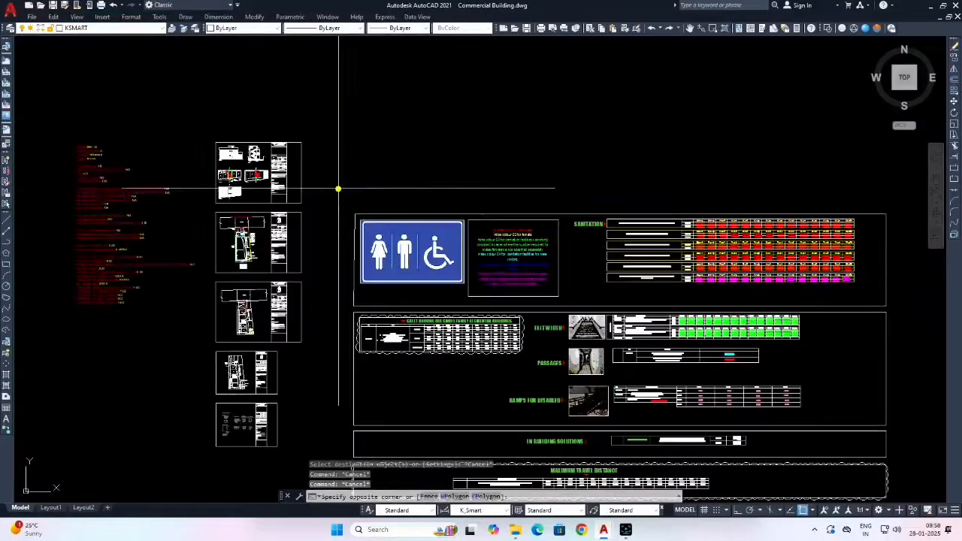
scroll(624, 252, "up", 6)
key("Escape")
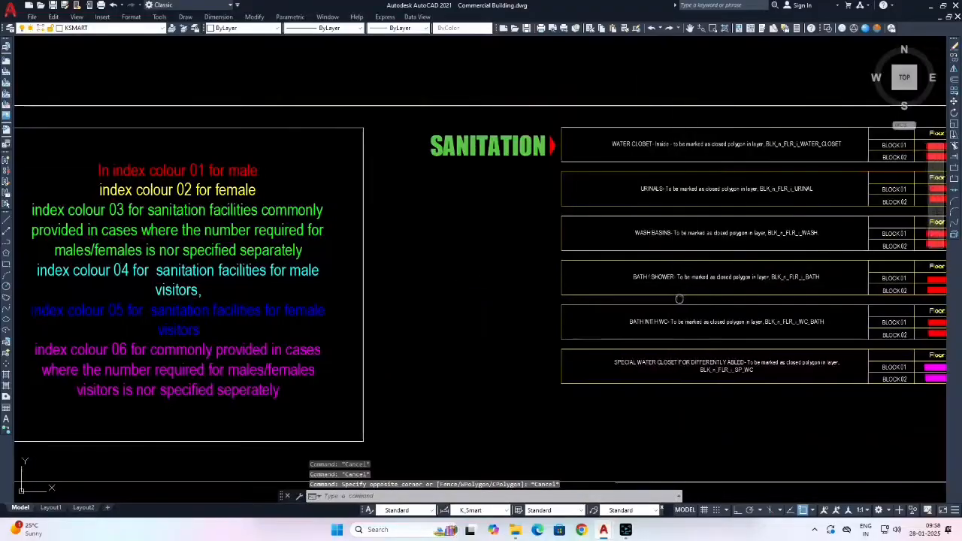
scroll(679, 298, "up", 2)
middle_click_drag(534, 328, 448, 297)
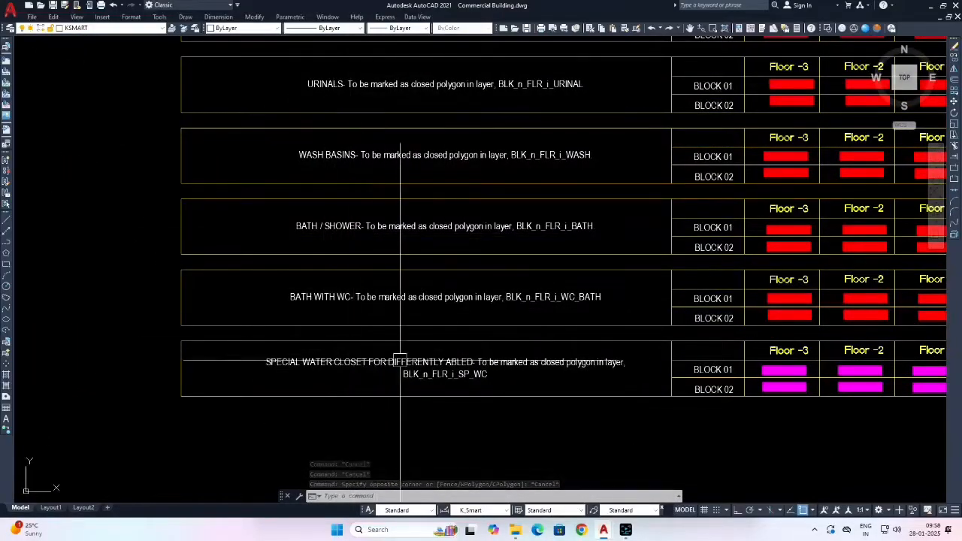
middle_click_drag(400, 357, 381, 282)
key("Escape")
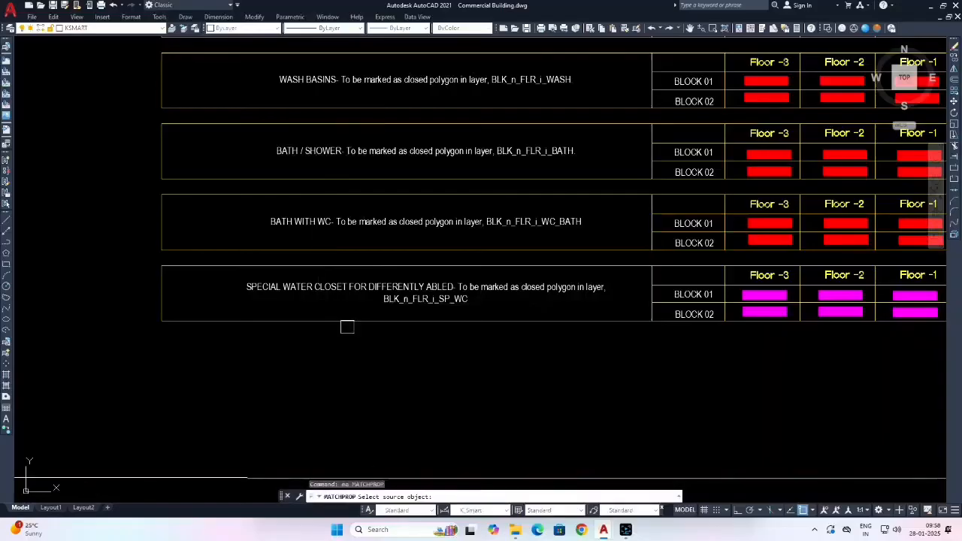
middle_click_drag(695, 325, 533, 313)
scroll(629, 314, "up", 2)
scroll(572, 295, "down", 4)
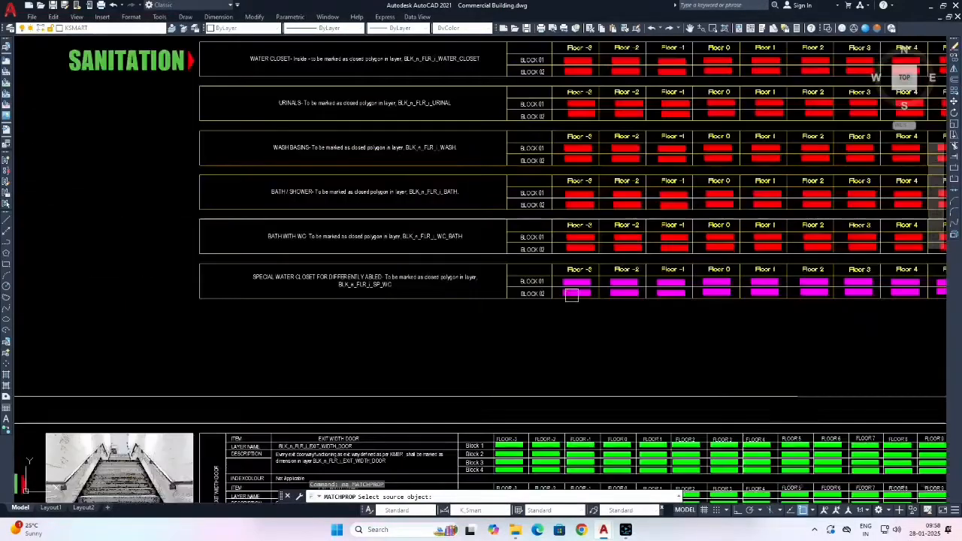
scroll(607, 284, "up", 4)
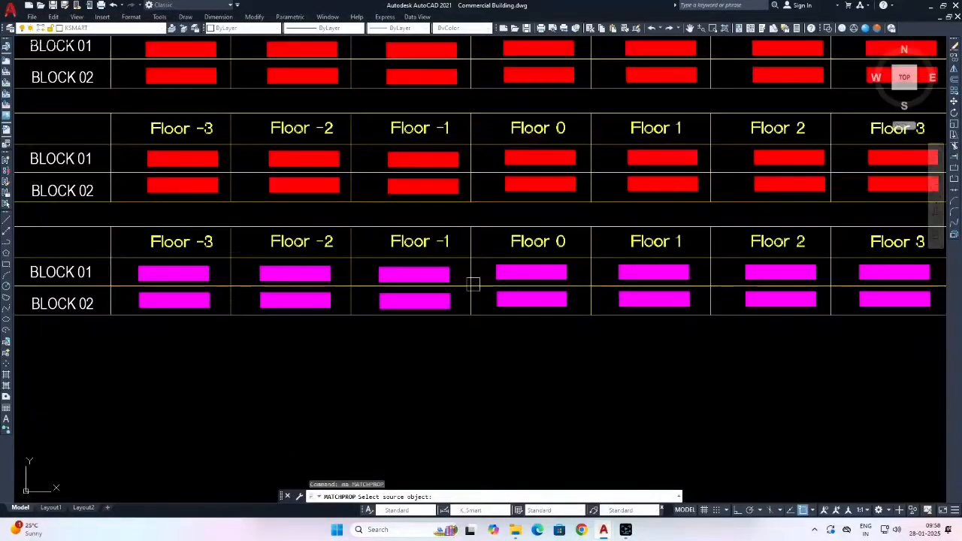
left_click(562, 273)
scroll(560, 270, "down", 8)
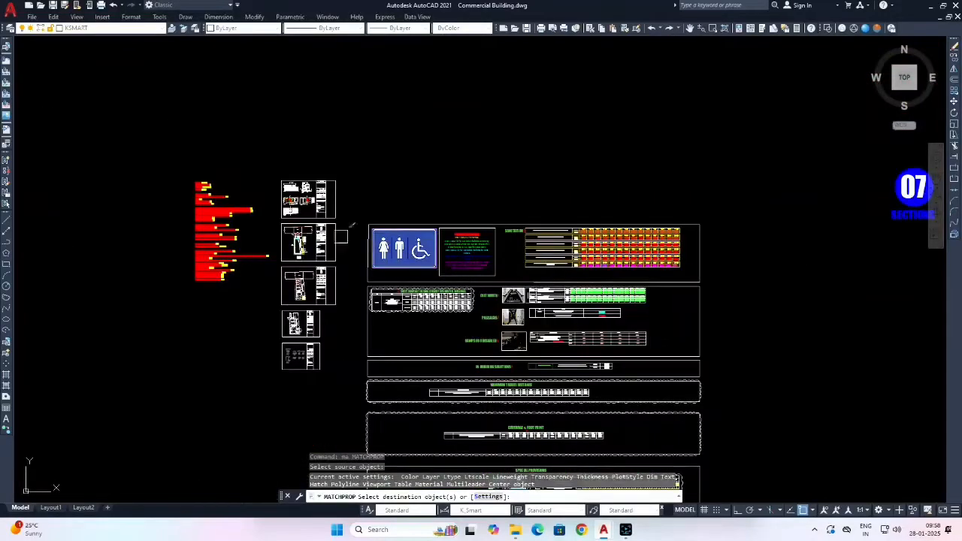
scroll(341, 237, "up", 10)
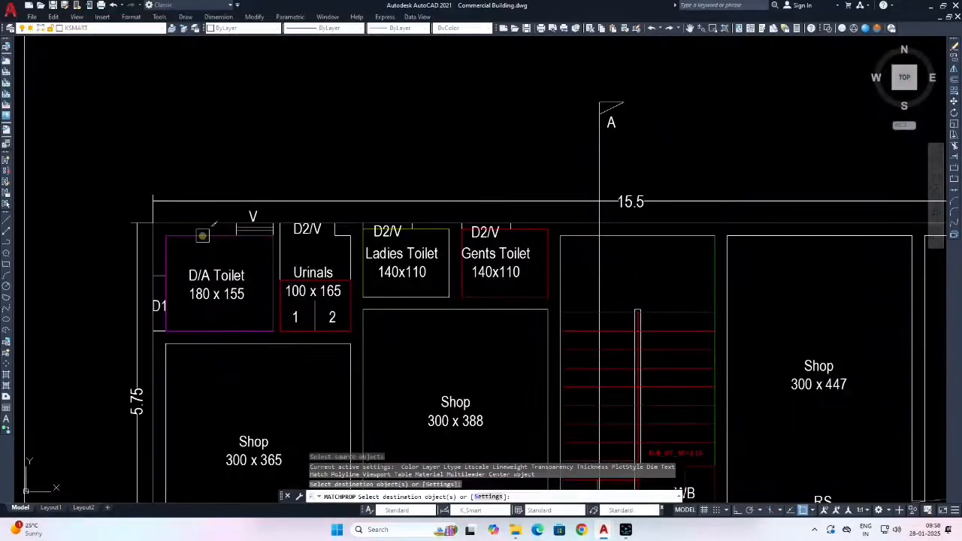
key("Escape")
key("ctrl+s")
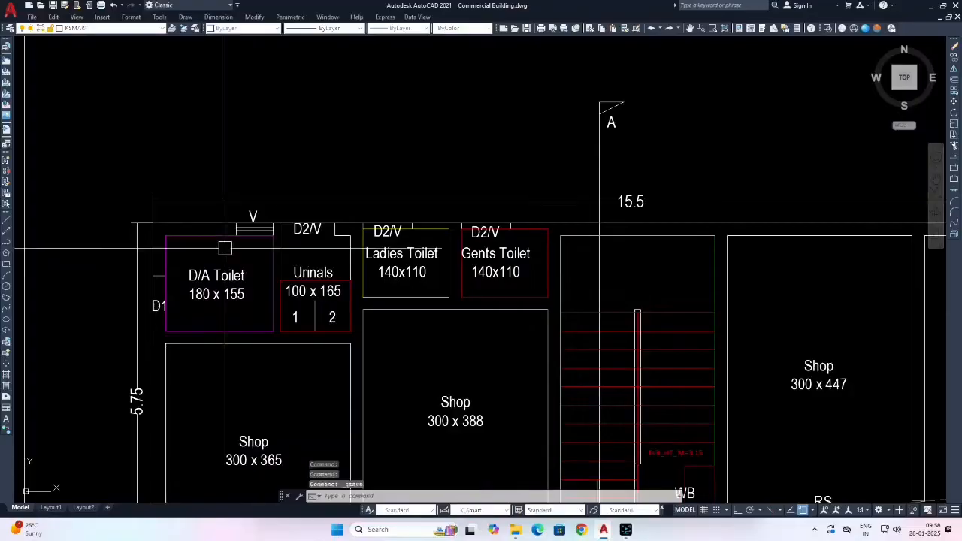
Erase the entire Sanitation section, including its sign image, index colour notes and sample tables.
scroll(271, 268, "down", 12)
scroll(605, 337, "down", 2)
middle_click_drag(605, 337, 450, 214)
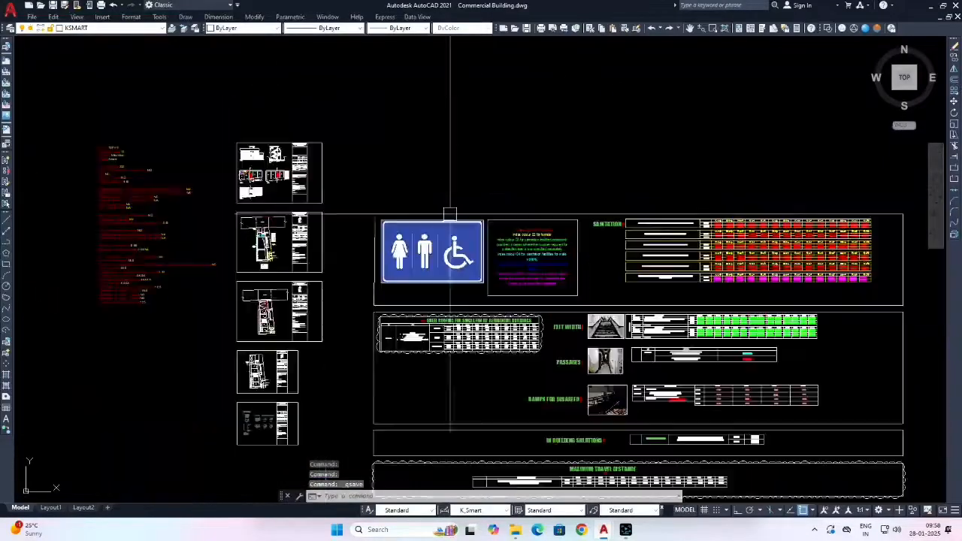
left_click(365, 178)
middle_click_drag(683, 251, 560, 256)
left_click(791, 310)
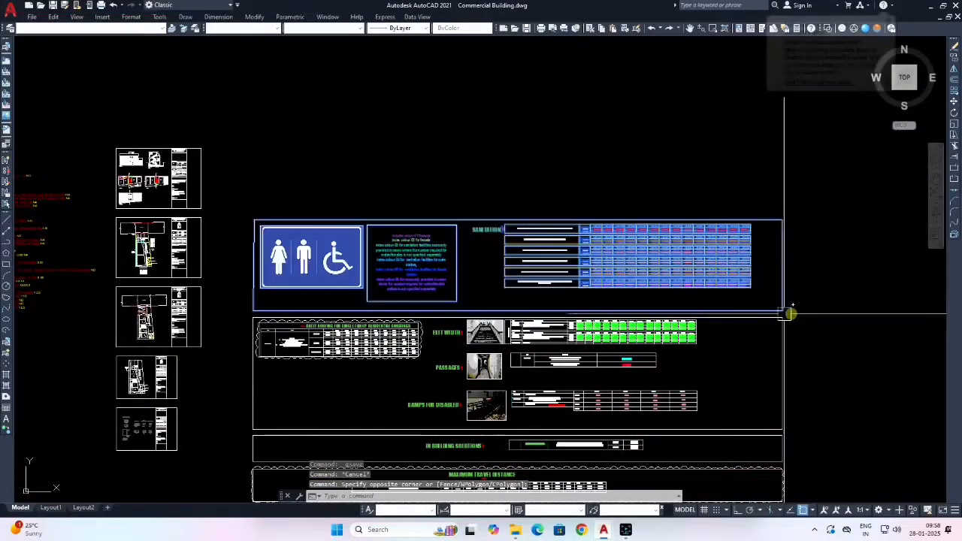
type("e")
key("Return")
Examine the layer requirements in the Sheet Roofing for Single Family Residential Buildings table.
middle_click_drag(456, 350, 479, 265)
scroll(334, 248, "up", 6)
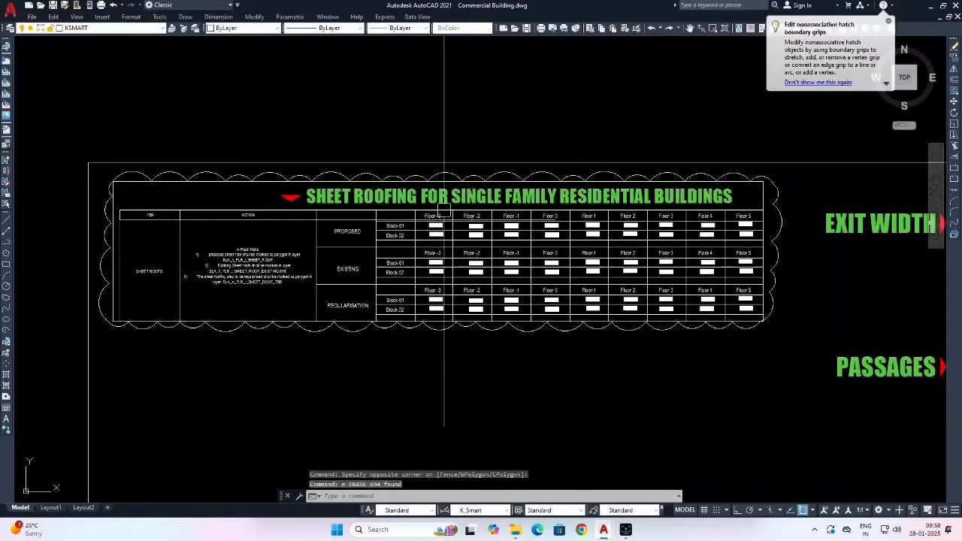
scroll(518, 220, "down", 4)
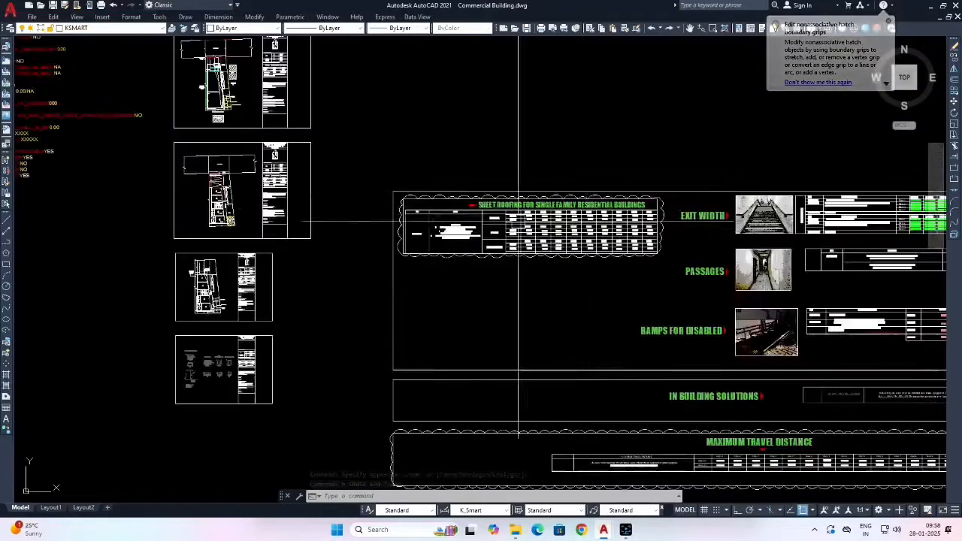
left_click(376, 152)
key("Escape")
key("Escape")
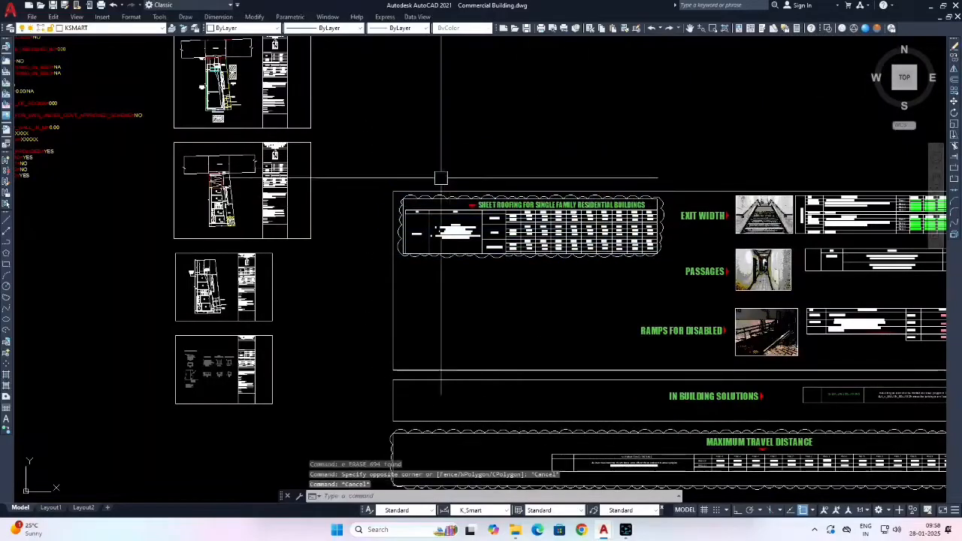
Try erasing the Sheet Roofing for Single Family Residential Buildings table and undo the erase.
scroll(394, 201, "down", 4)
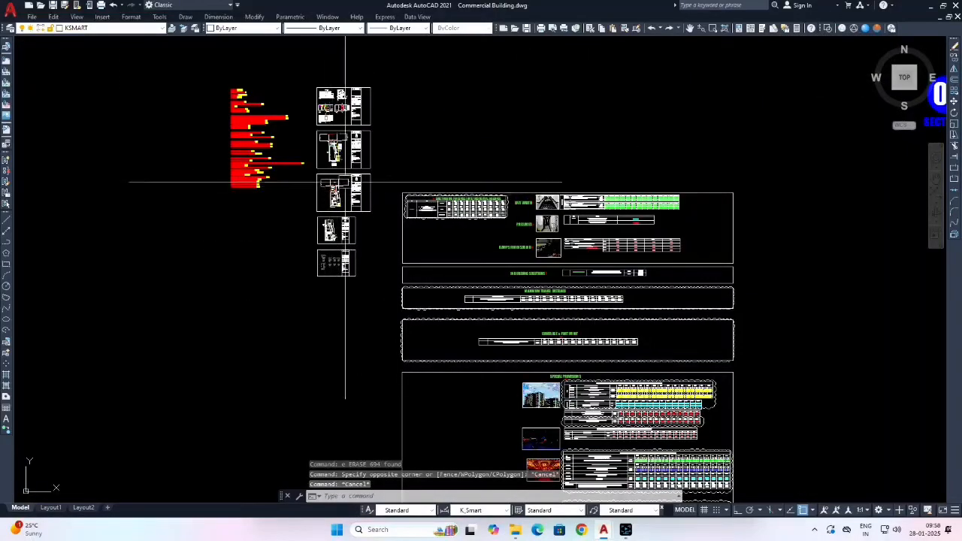
left_click(392, 179)
left_click(512, 225)
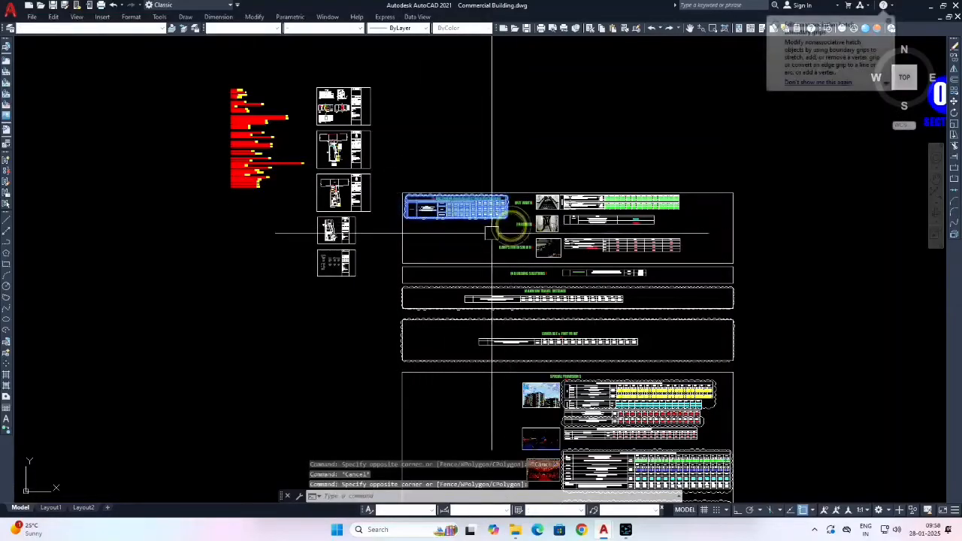
key("e")
key("Return")
key("ctrl+z")
Erase the Sheet Roofing for Single Family Residential Buildings table together with its revision cloud.
scroll(484, 203, "up", 8)
scroll(490, 194, "down", 6)
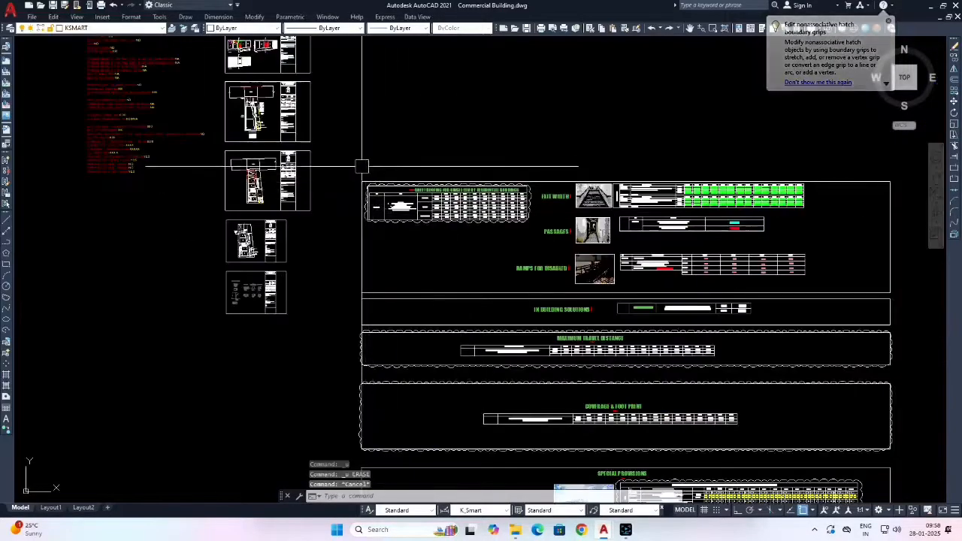
left_click(360, 158)
left_click(543, 236)
key("e")
key("Return")
middle_click_drag(549, 233, 476, 238)
key("Escape")
key("Escape")
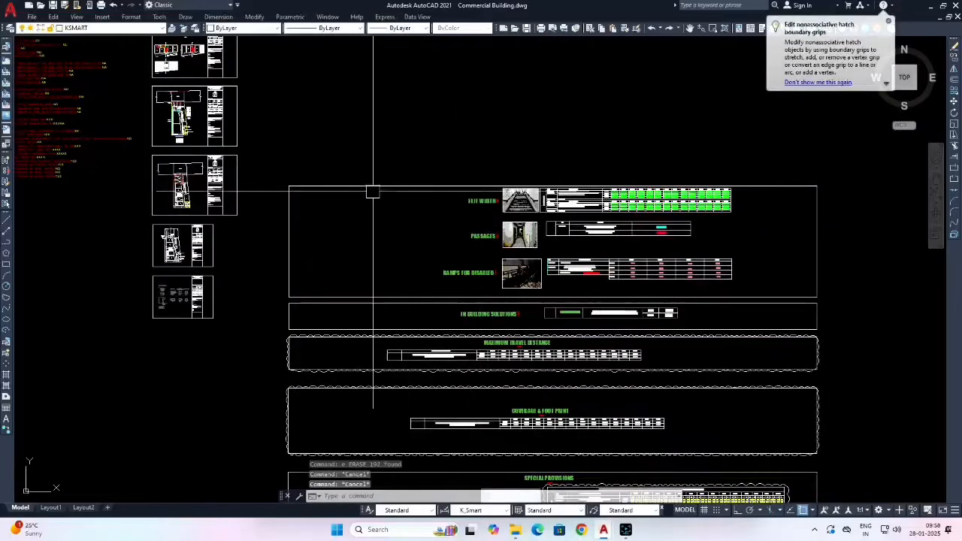
Save the drawing and review the door and stair layer requirements in the Exit Width section.
scroll(518, 198, "up", 4)
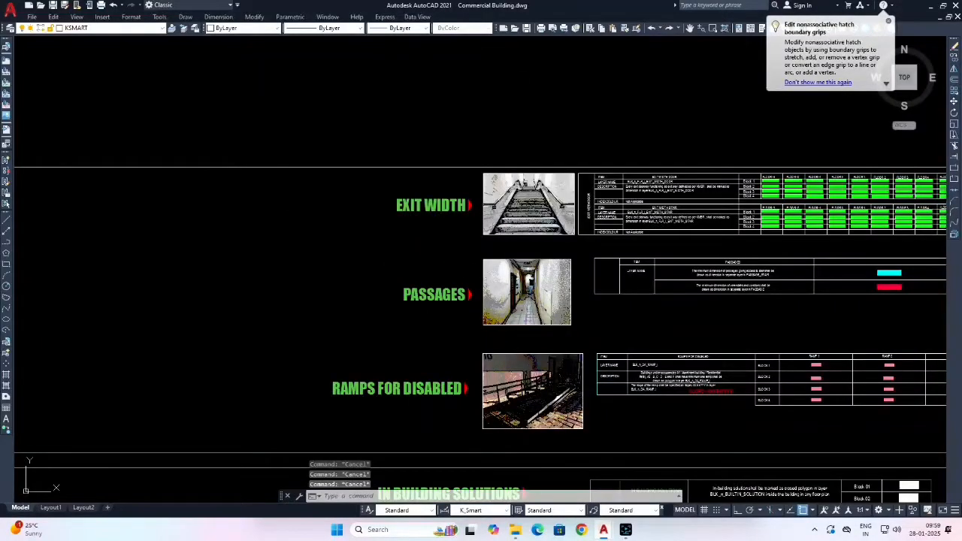
middle_click_drag(590, 168, 490, 188)
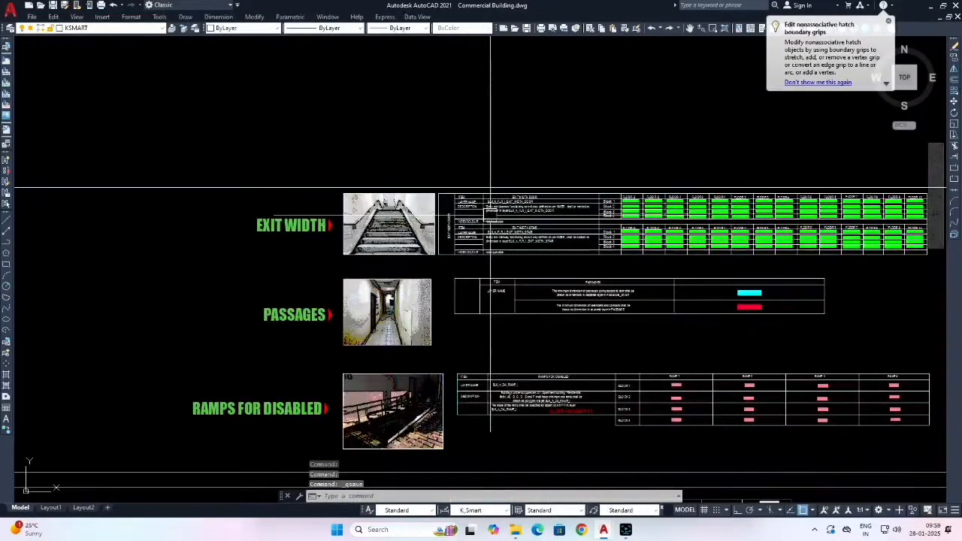
scroll(582, 195, "up", 6)
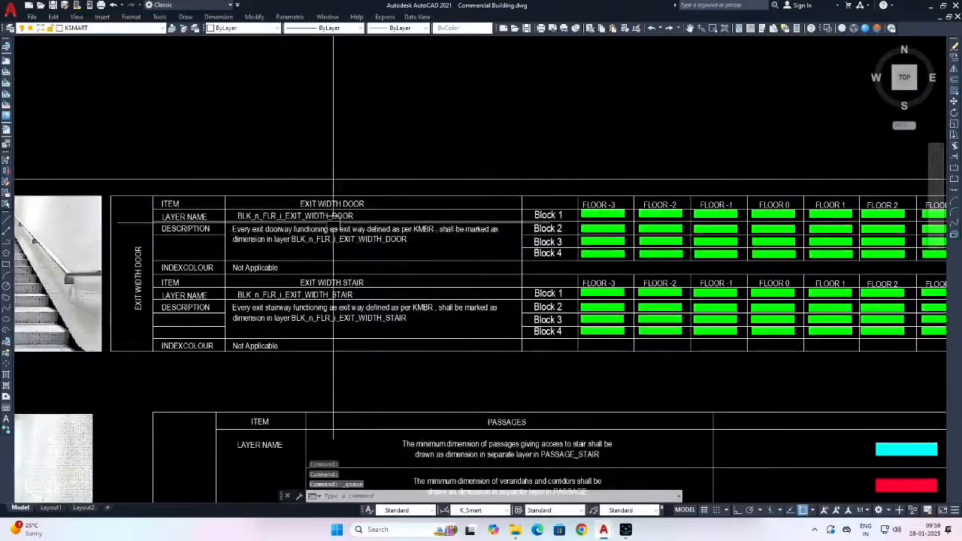
Add an aligned dimension along the RS opening of the 300 x 365 shop in the ground floor plan.
scroll(409, 224, "down", 4)
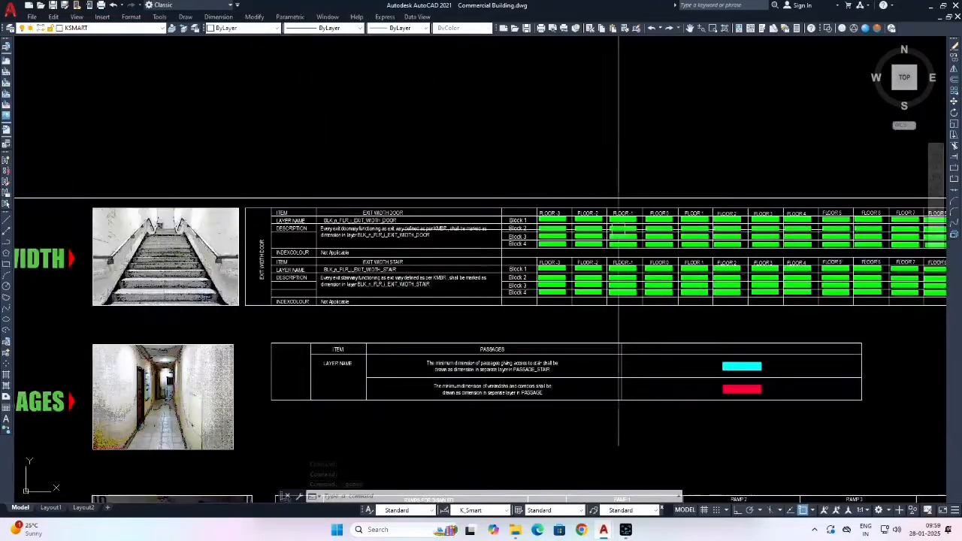
scroll(666, 200, "up", 2)
scroll(686, 188, "down", 6)
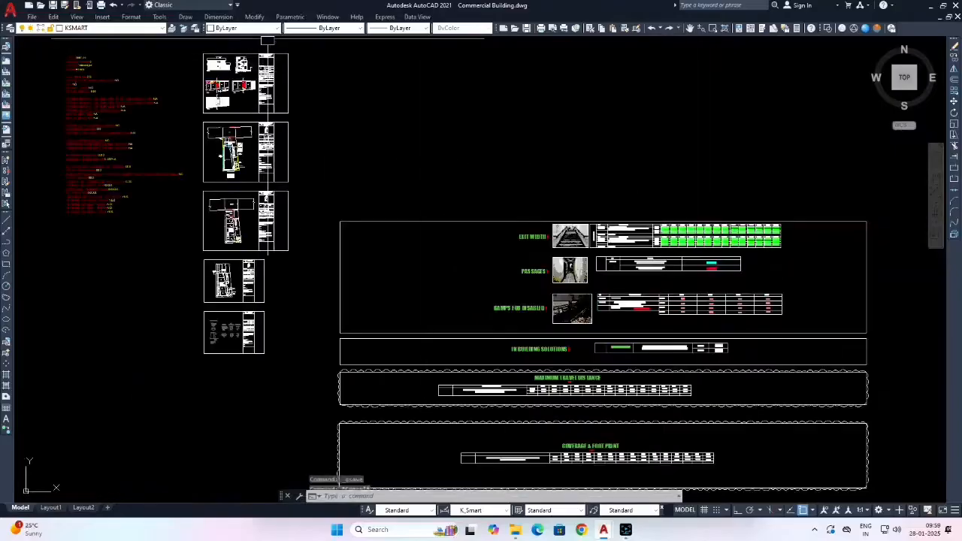
left_click(217, 20)
left_click(229, 56)
middle_click_drag(426, 273, 593, 279)
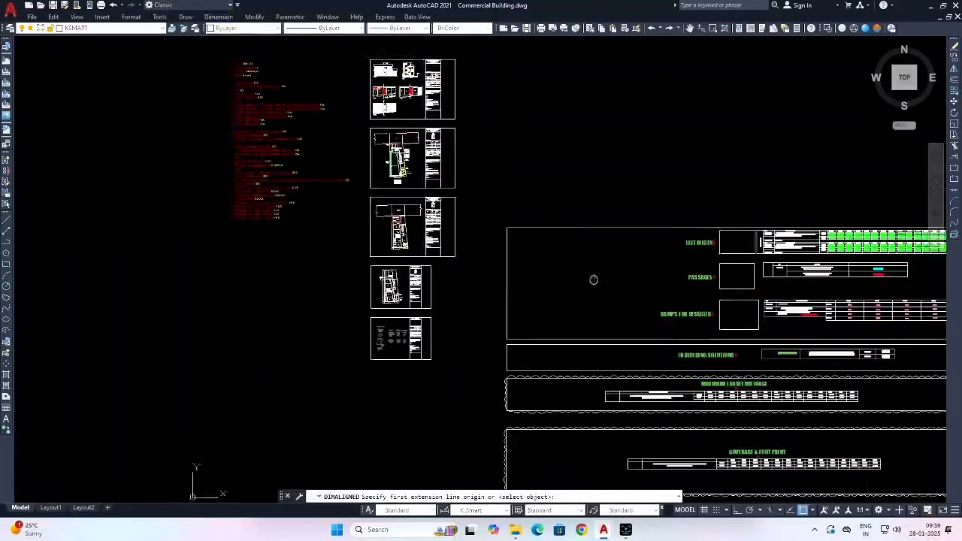
middle_click_drag(405, 108, 409, 177)
scroll(409, 178, "up", 8)
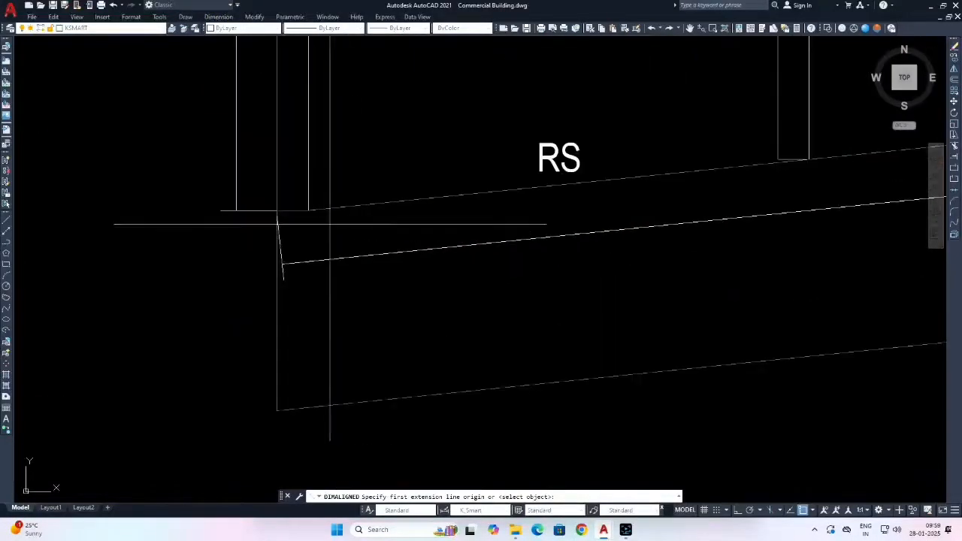
left_click(308, 210)
scroll(308, 210, "down", 3)
scroll(496, 192, "up", 5)
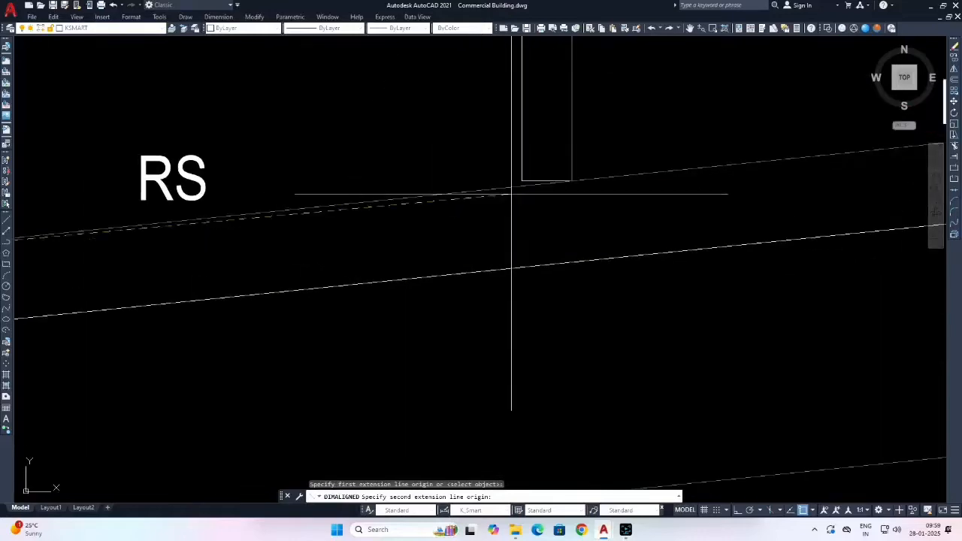
left_click(534, 191)
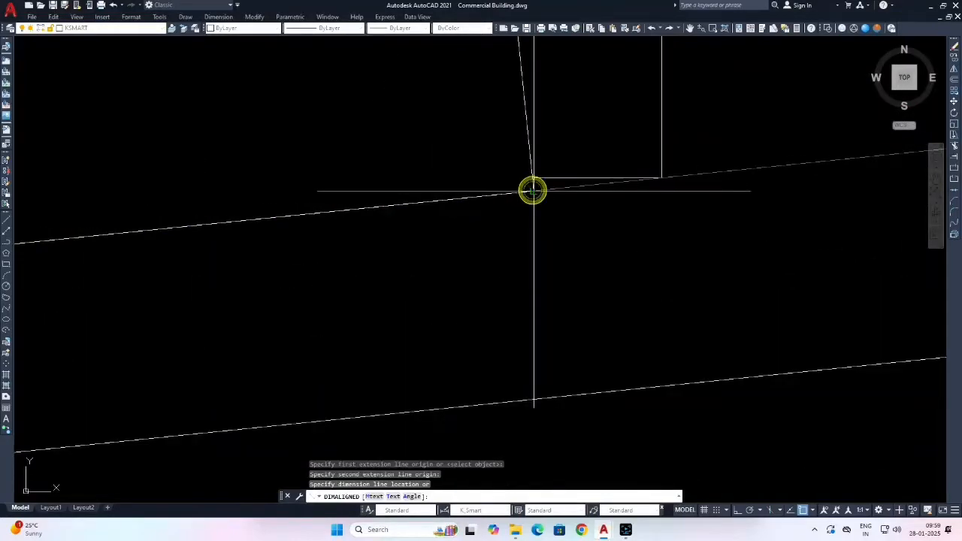
left_click(532, 190)
Add an aligned dimension along the RS opening of the 300 x 388 shop, ending at the staircase wall.
scroll(532, 190, "down", 4)
middle_click_drag(560, 211, 398, 270)
key("Return")
left_click(462, 220)
scroll(462, 217, "down", 5)
scroll(397, 271, "up", 7)
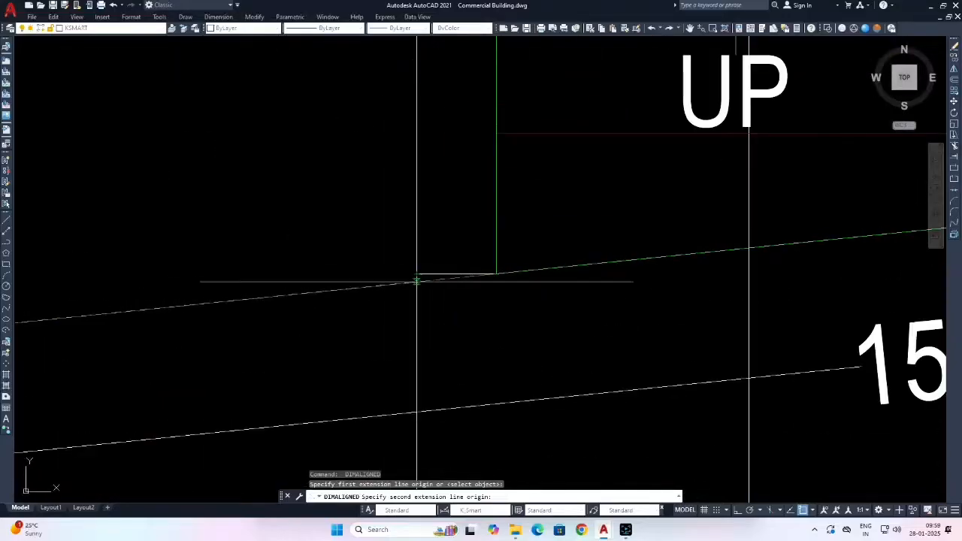
left_click(416, 282)
left_click(416, 283)
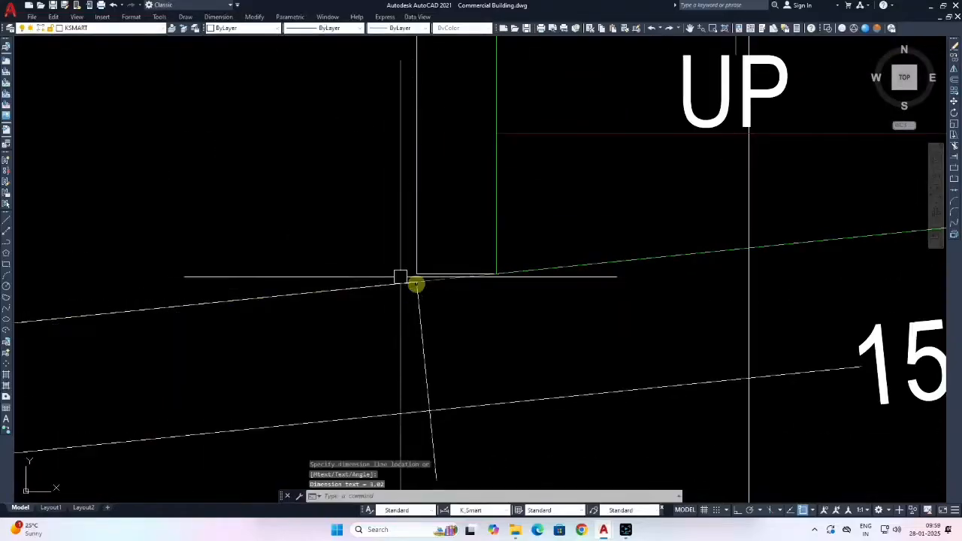
Add an aligned dimension along the RS opening of the 300 x 447 shop beside the ground floor staircase.
scroll(344, 254, "down", 6)
middle_click_drag(443, 269, 205, 306)
key("Return")
left_click(405, 264)
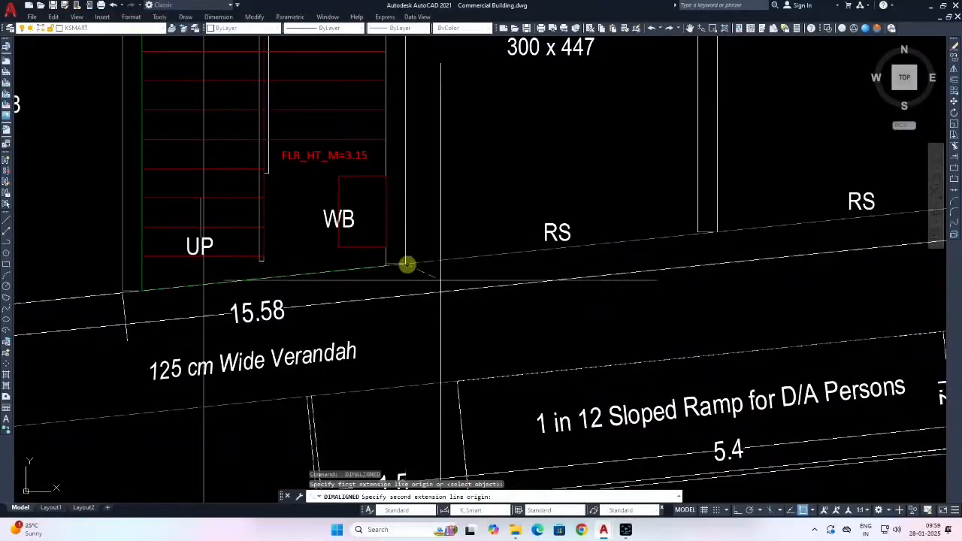
scroll(683, 234, "up", 4)
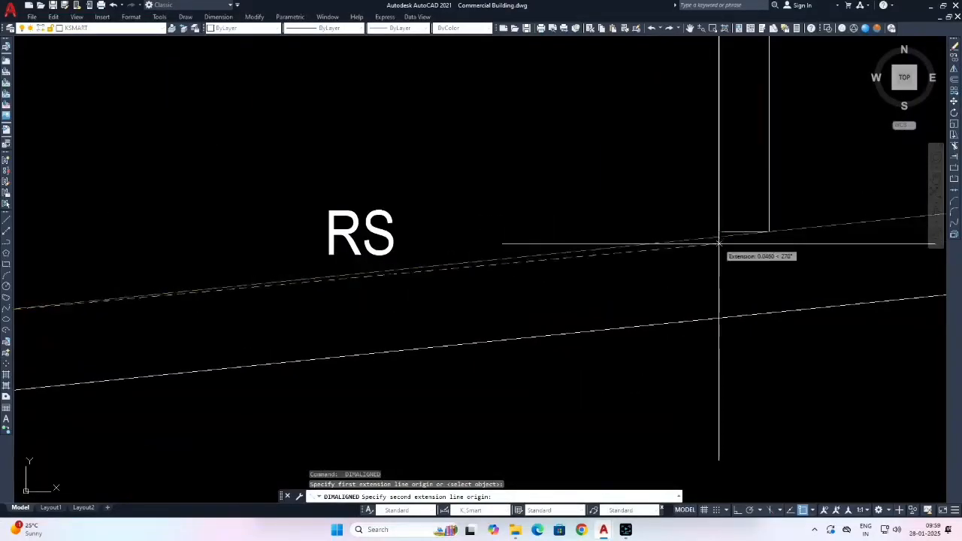
left_click(719, 234)
left_click(719, 238)
Add an aligned dimension along the RS opening of the 300 x 415 end shop in the ground floor plan.
middle_click_drag(745, 254, 485, 267)
key("Return")
left_click(514, 245)
key("Escape")
key("Return")
left_click(460, 251)
scroll(462, 250, "down", 6)
middle_click_drag(595, 234, 433, 253)
scroll(470, 252, "up", 9)
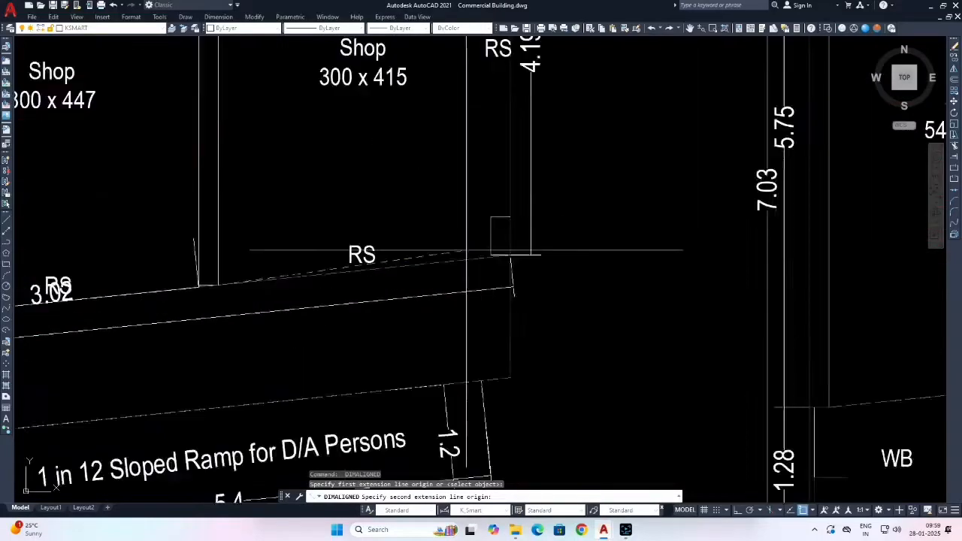
left_click(517, 265)
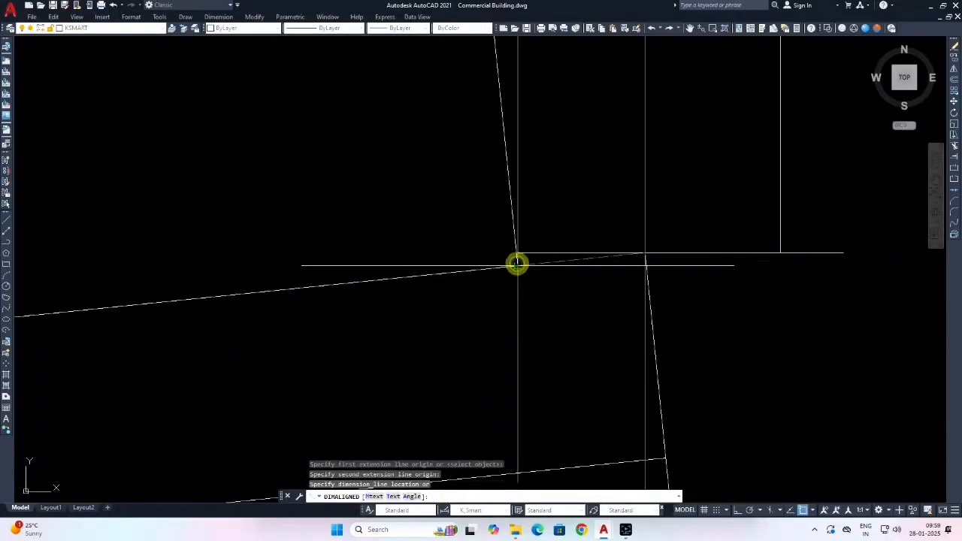
left_click(516, 263)
Add an aligned dimension along the RS opening of the 540 x 300 shop in the first floor plan.
scroll(513, 283, "down", 10)
middle_click_drag(562, 291, 412, 291)
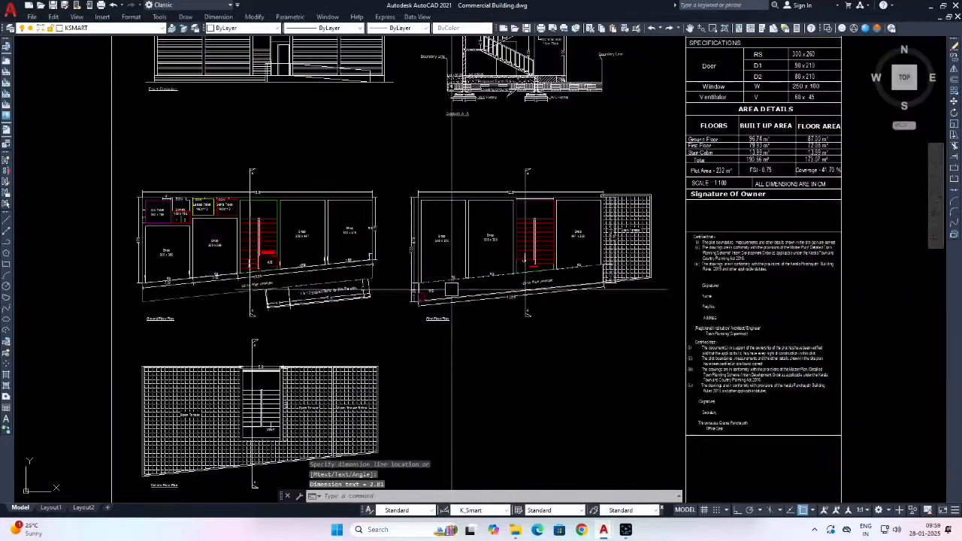
scroll(401, 290, "up", 10)
key("Return")
left_click(368, 270)
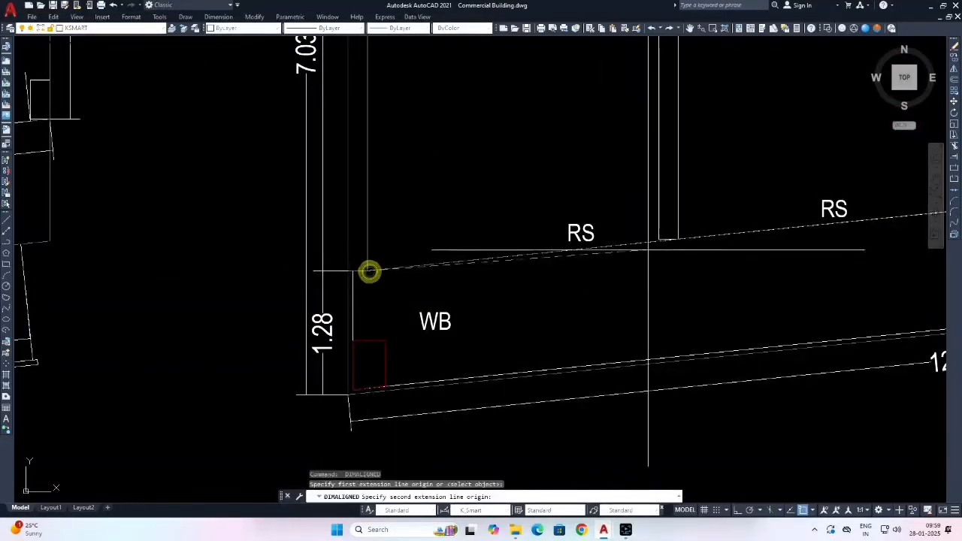
scroll(651, 251, "up", 7)
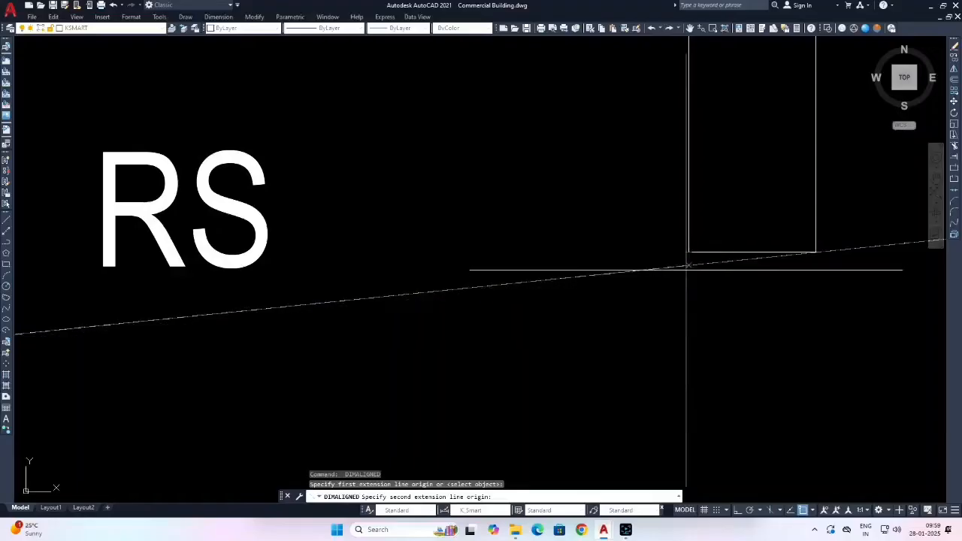
left_click(687, 267)
left_click(686, 267)
Add an aligned dimension along the RS opening of the 508 x 300 shop in the first floor plan.
scroll(511, 255, "down", 7)
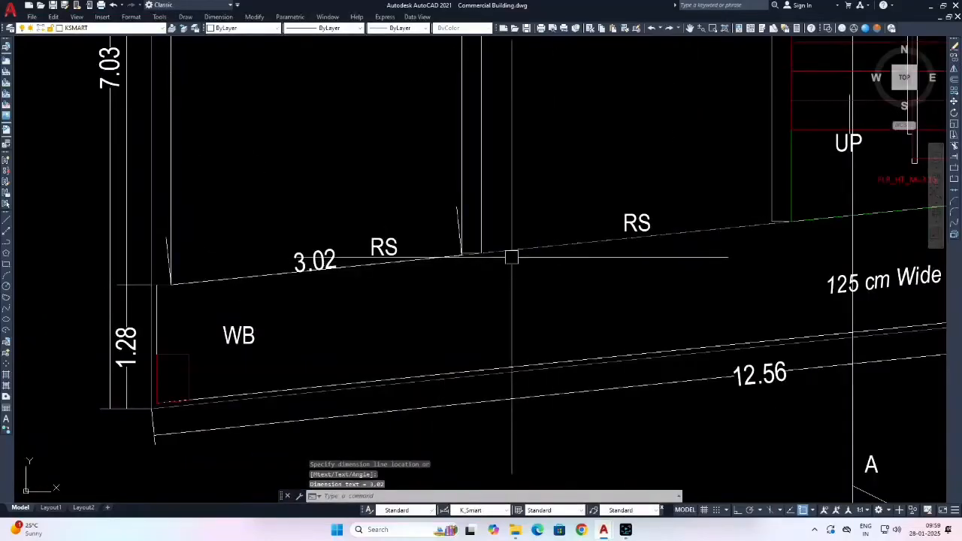
key("Return")
left_click(481, 253)
scroll(777, 214, "up", 5)
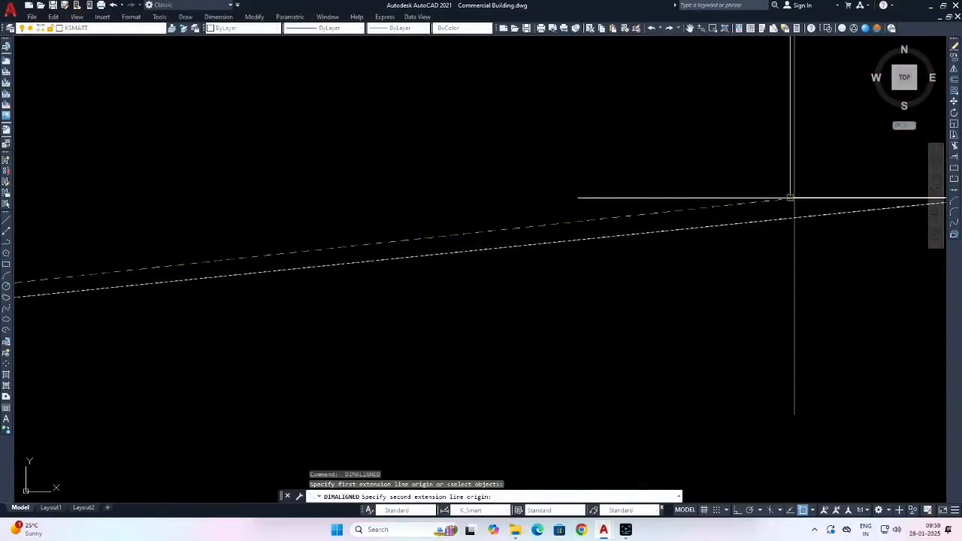
left_click(789, 218)
left_click(790, 218)
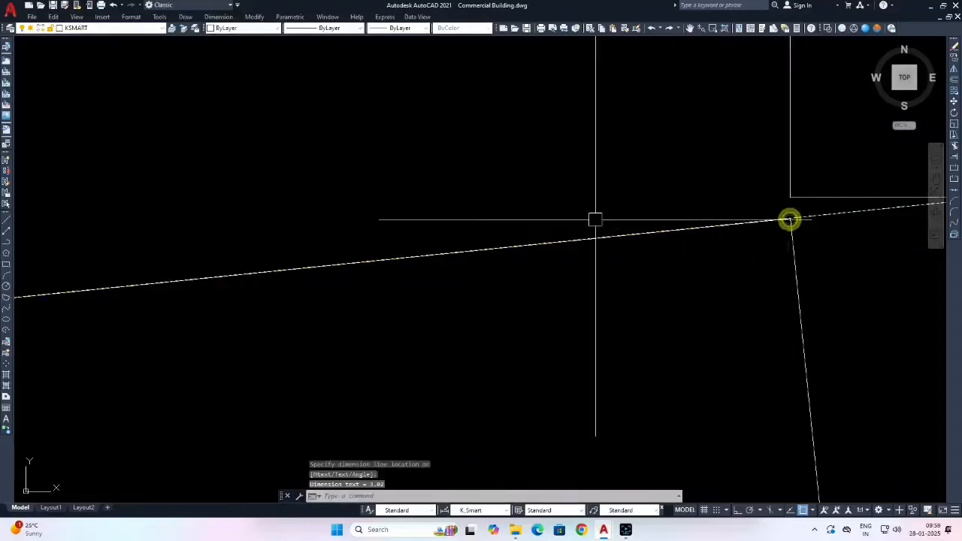
Add an aligned dimension along the RS opening of the 447 x 300 shop in the first floor plan.
scroll(597, 218, "down", 5)
middle_click_drag(691, 239, 385, 263)
key("Return")
scroll(512, 242, "down", 6)
scroll(419, 247, "up", 4)
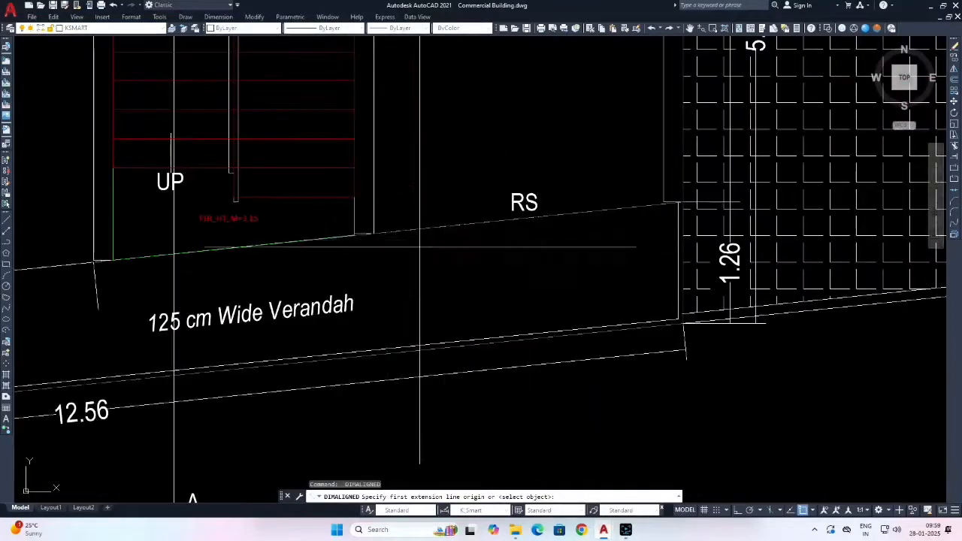
left_click(375, 233)
scroll(676, 204, "up", 6)
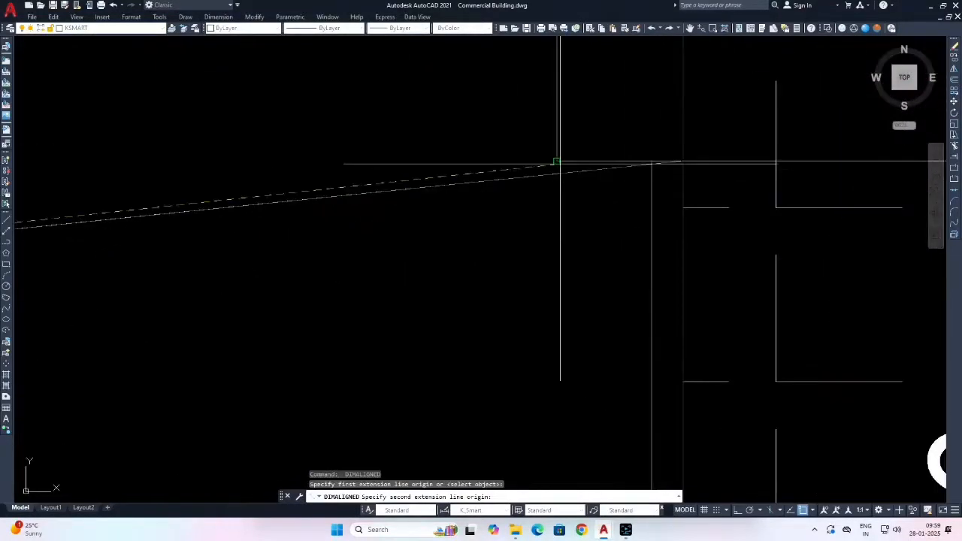
left_click(556, 174)
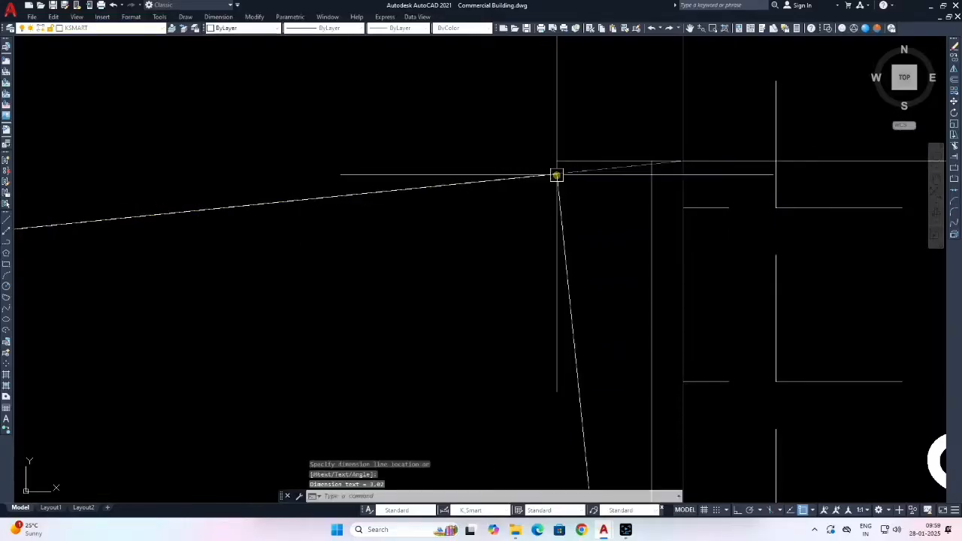
left_click(556, 174)
Match the ground floor RS opening dimensions to the Block 1, Floor 0 swatch of the Exit Width Door table.
scroll(555, 174, "down", 8)
key("Escape")
key("Escape")
scroll(480, 257, "down", 3)
scroll(576, 288, "up", 8)
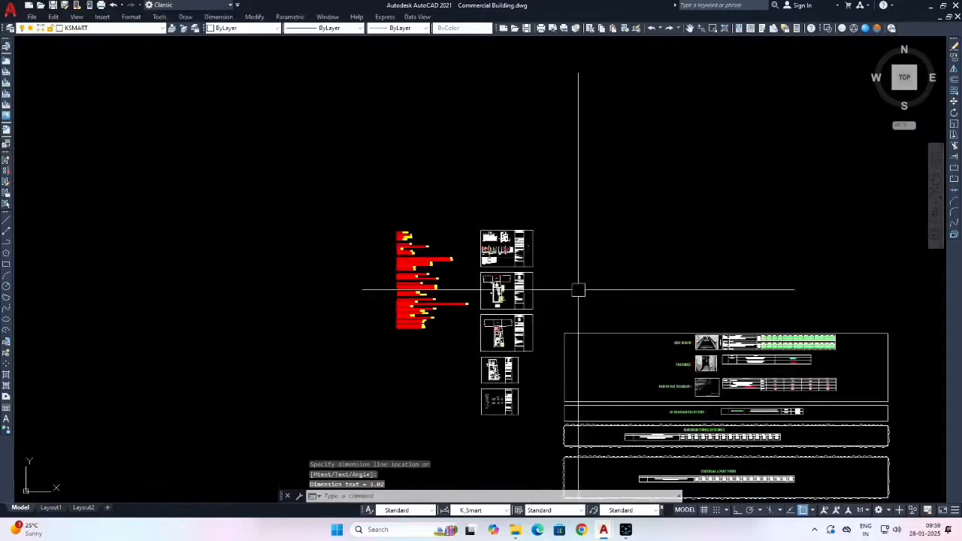
key("Return")
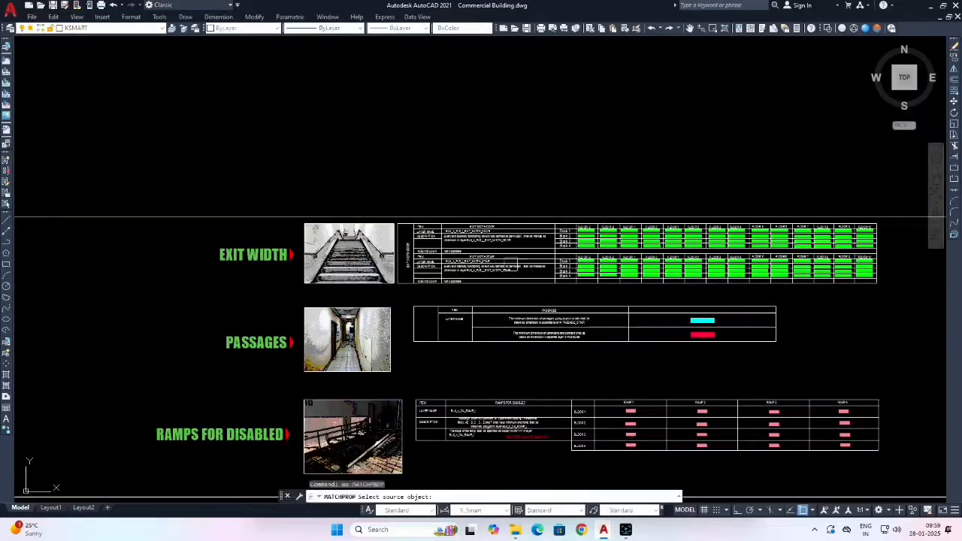
scroll(555, 235, "up", 2)
scroll(605, 254, "up", 6)
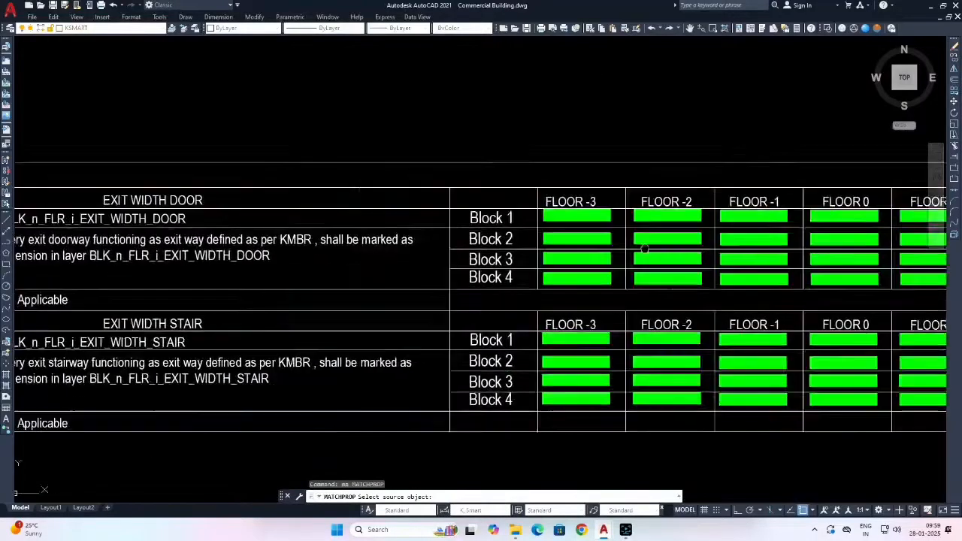
left_click(572, 259)
scroll(572, 259, "down", 8)
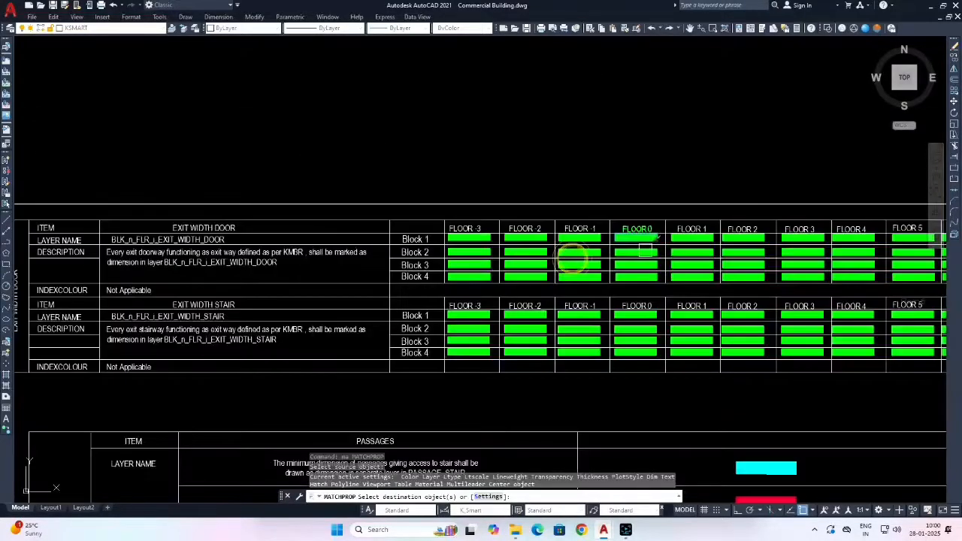
scroll(255, 191, "up", 10)
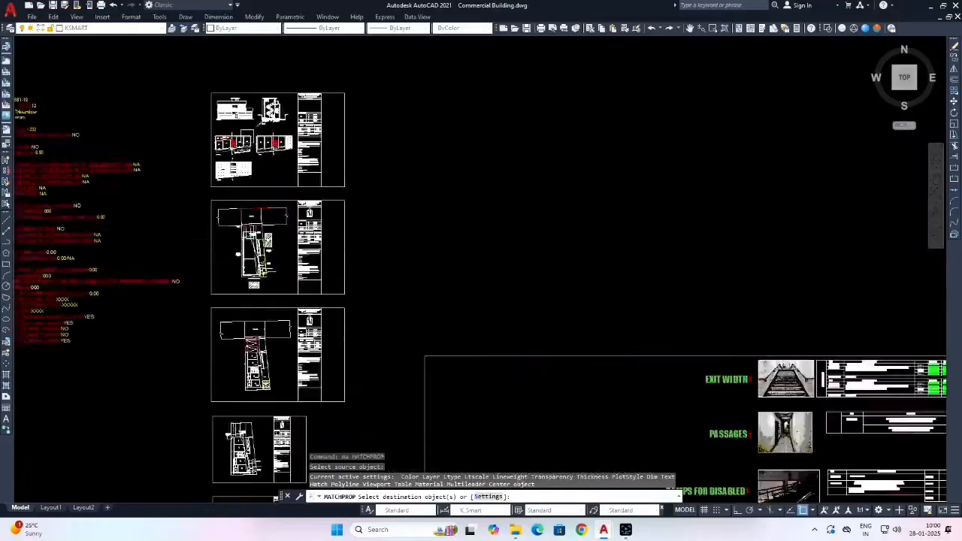
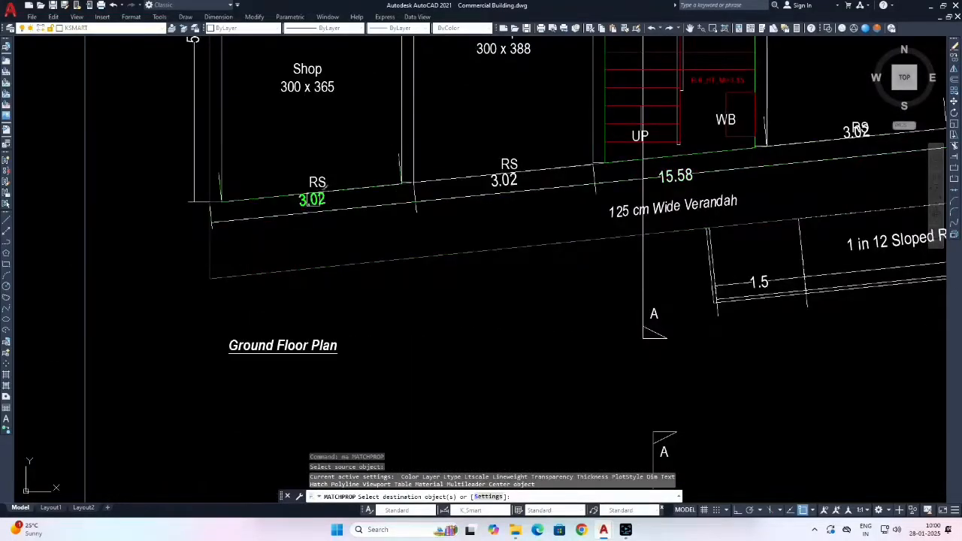
left_click(316, 198)
middle_click_drag(725, 120, 396, 196)
left_click(507, 210)
left_click(647, 198)
Match the three first floor RS opening dimensions to the Block 1, Floor 1 swatch of the Exit Width Door table.
scroll(646, 197, "down", 14)
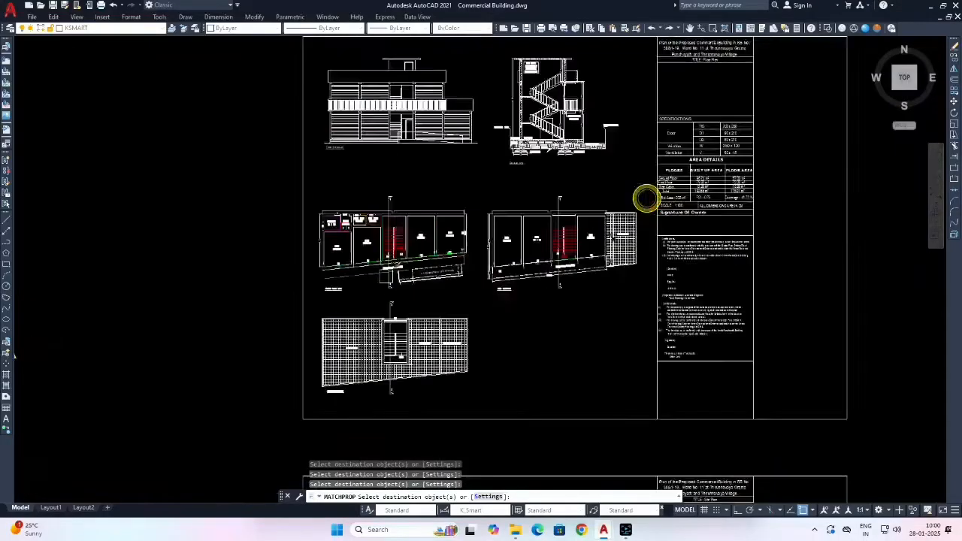
middle_click_drag(738, 243, 517, 309)
middle_click_drag(710, 397, 629, 315)
middle_click_drag(772, 328, 525, 233)
scroll(526, 233, "up", 4)
scroll(571, 240, "up", 4)
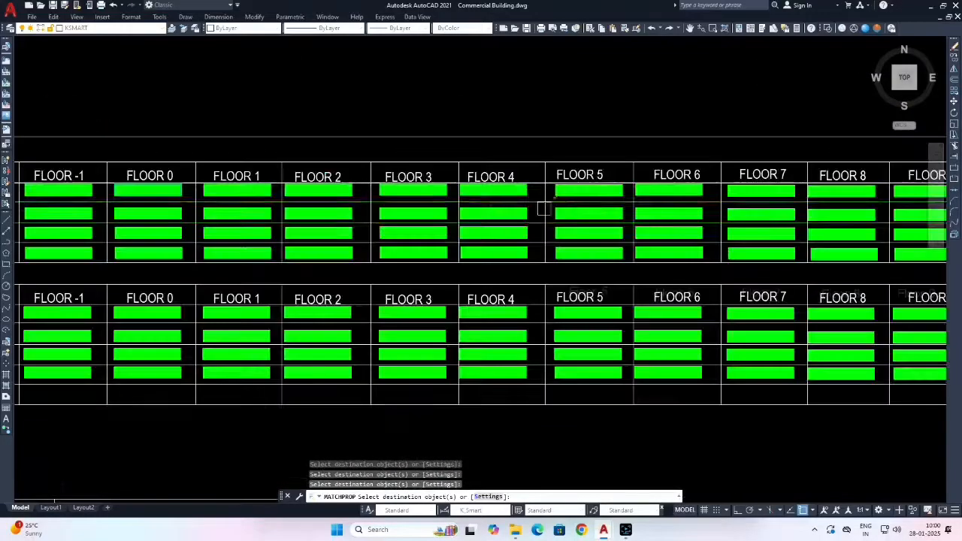
middle_click_drag(265, 210, 460, 228)
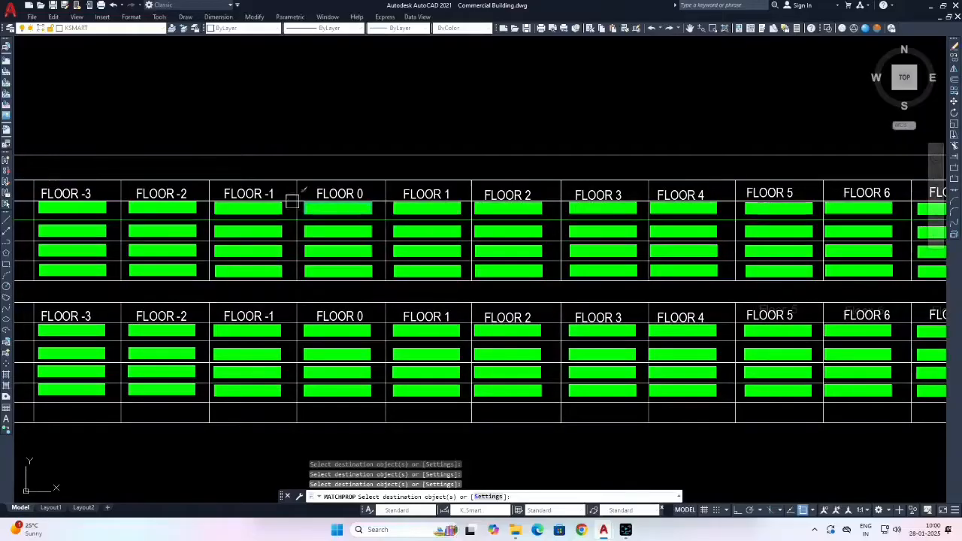
scroll(292, 202, "up", 4)
scroll(584, 257, "up", 4)
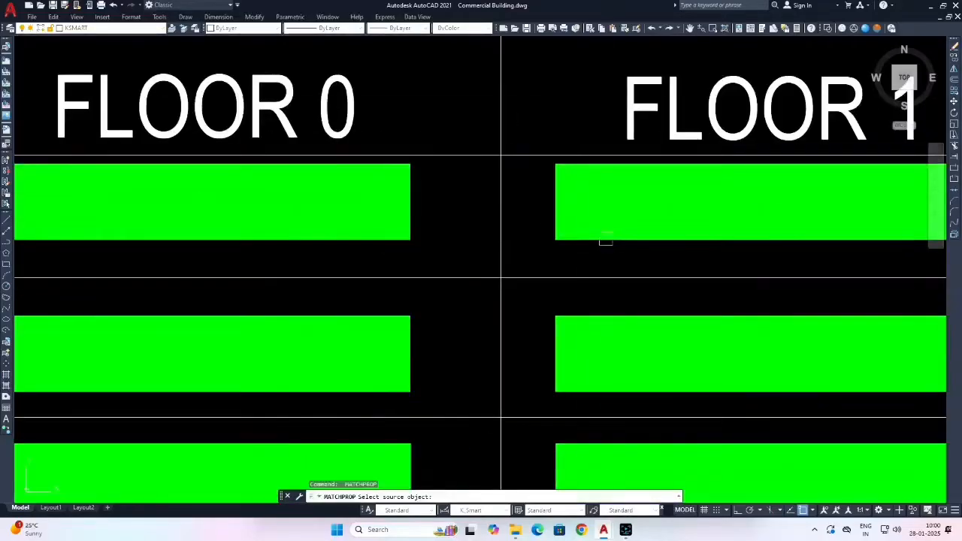
key("Escape")
key("space")
left_click(593, 215)
scroll(594, 214, "down", 6)
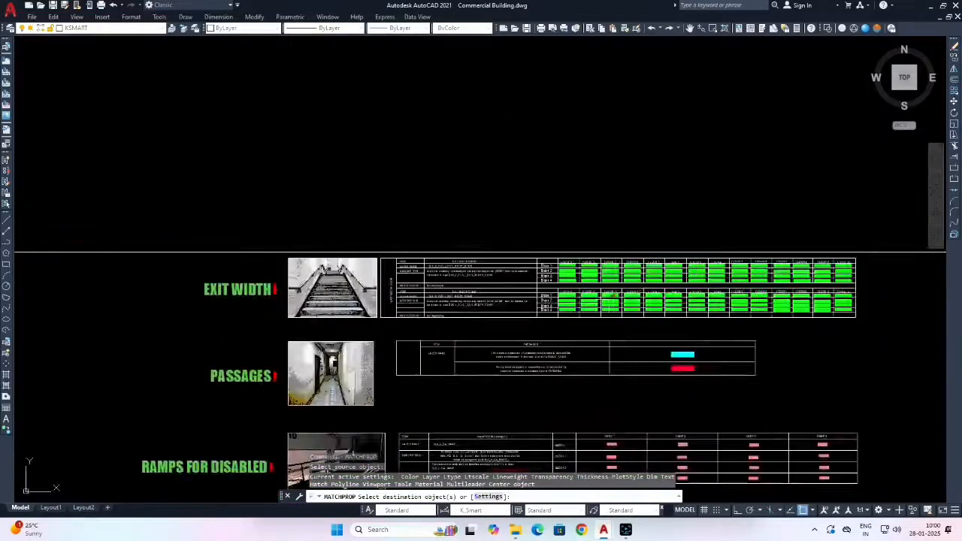
middle_click_drag(269, 215, 444, 274)
scroll(353, 214, "up", 15)
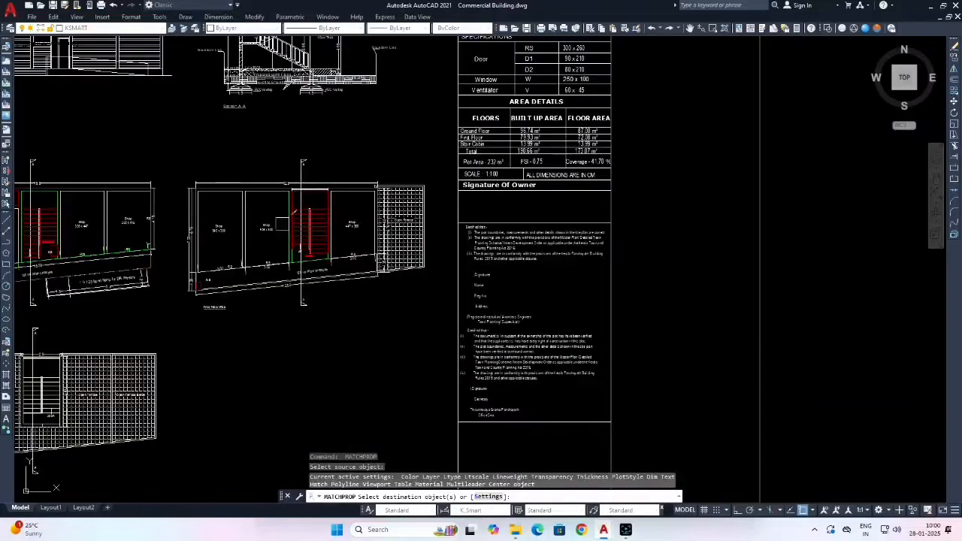
scroll(322, 289, "up", 2)
left_click(312, 282)
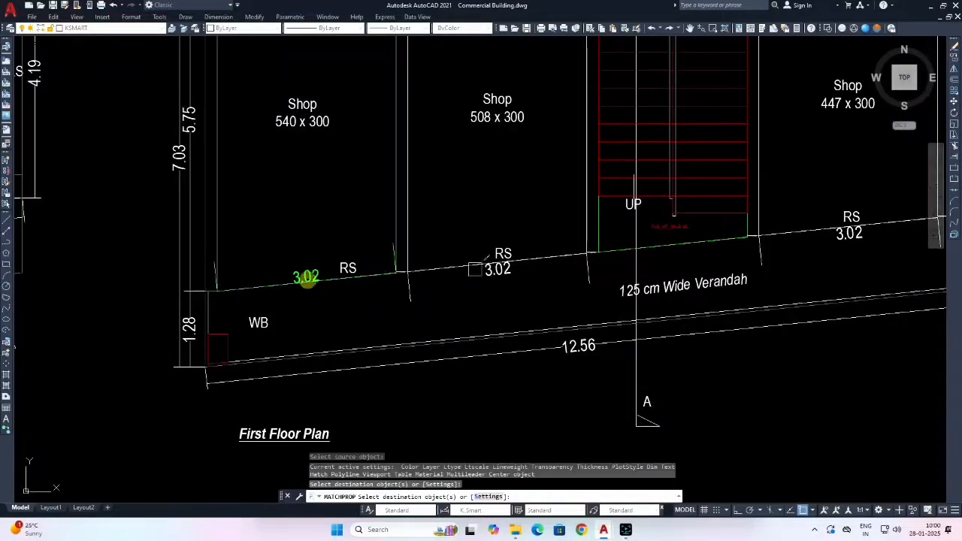
left_click(500, 272)
middle_click_drag(499, 272, 235, 277)
left_click(586, 247)
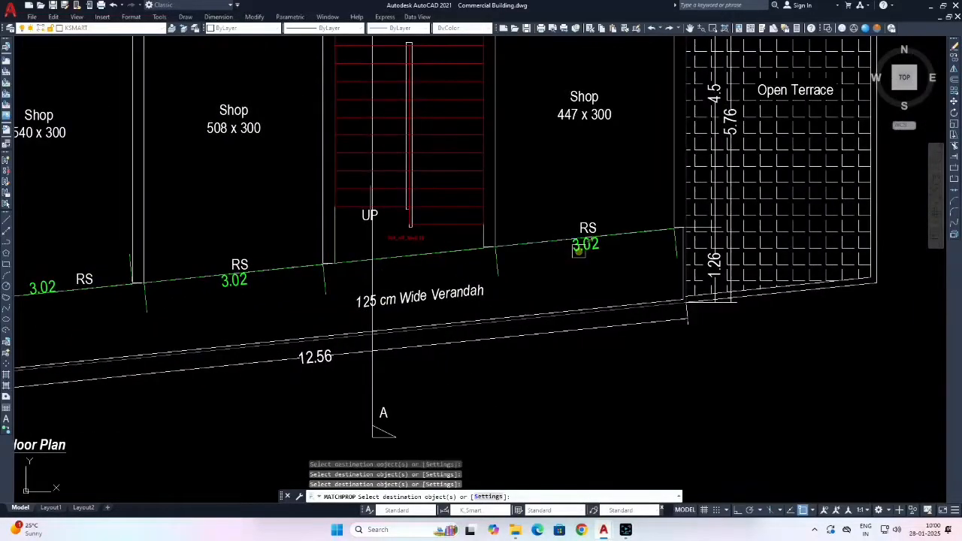
Finish the property matching and save the drawing.
scroll(590, 265, "down", 4)
scroll(589, 278, "down", 6)
key("Escape")
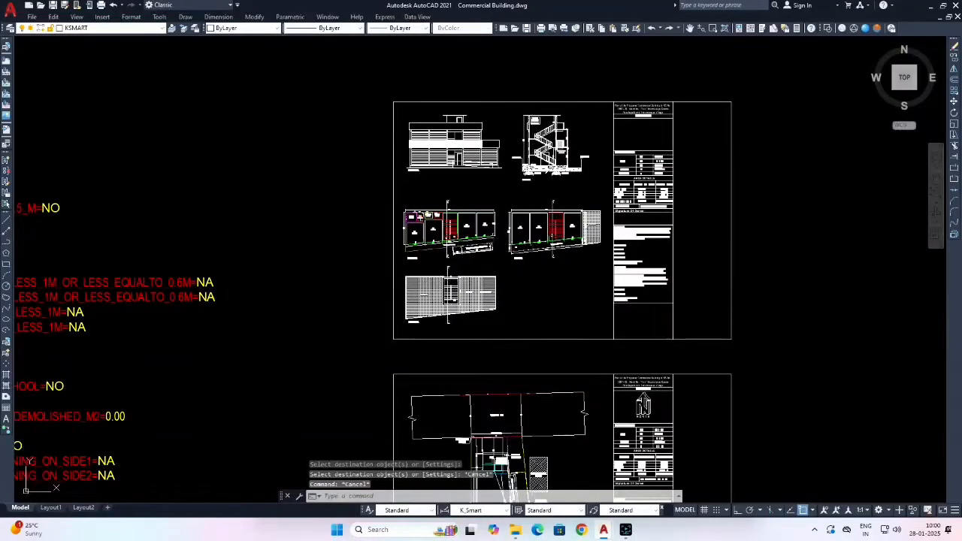
key("ctrl+s")
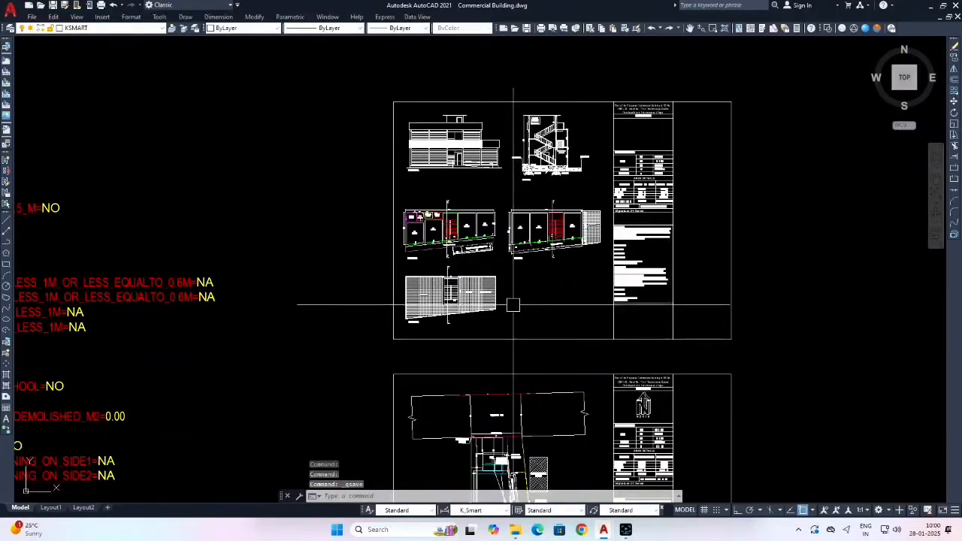
Examine the layer name and description of the Exit Width Stair entry in the layer requirements table.
scroll(459, 304, "up", 6)
scroll(429, 288, "down", 6)
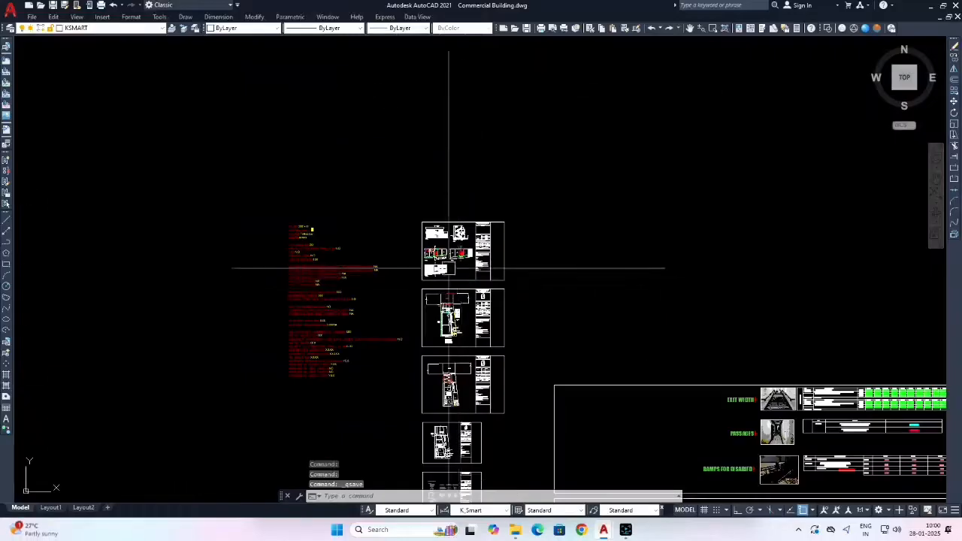
scroll(534, 303, "up", 4)
scroll(535, 304, "up", 6)
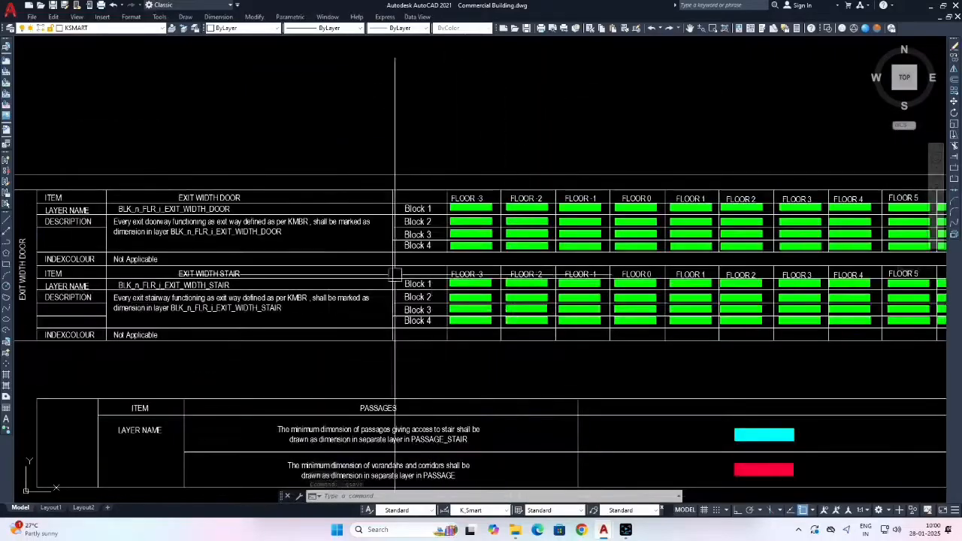
scroll(303, 248, "up", 3)
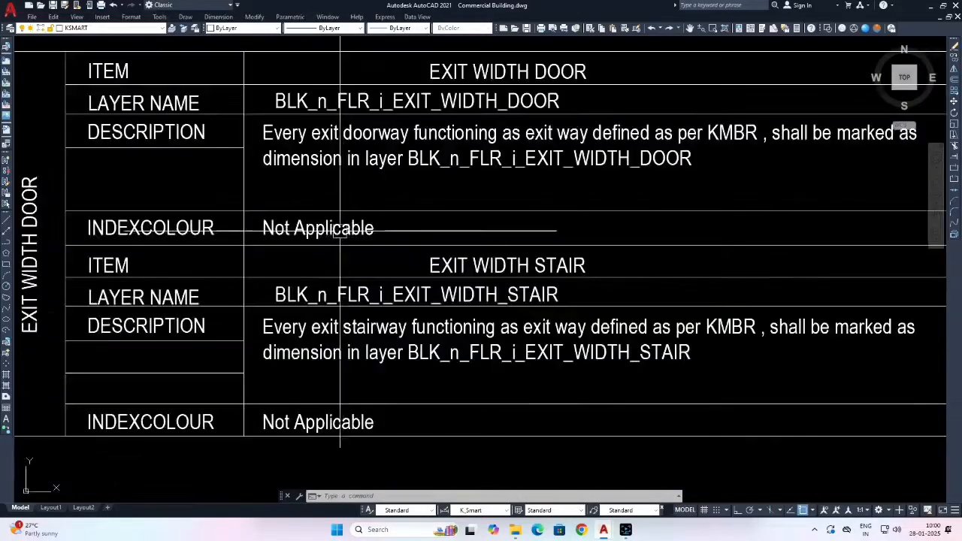
scroll(338, 225, "down", 3)
scroll(532, 248, "up", 3)
scroll(426, 255, "down", 4)
middle_click_drag(494, 263, 402, 274)
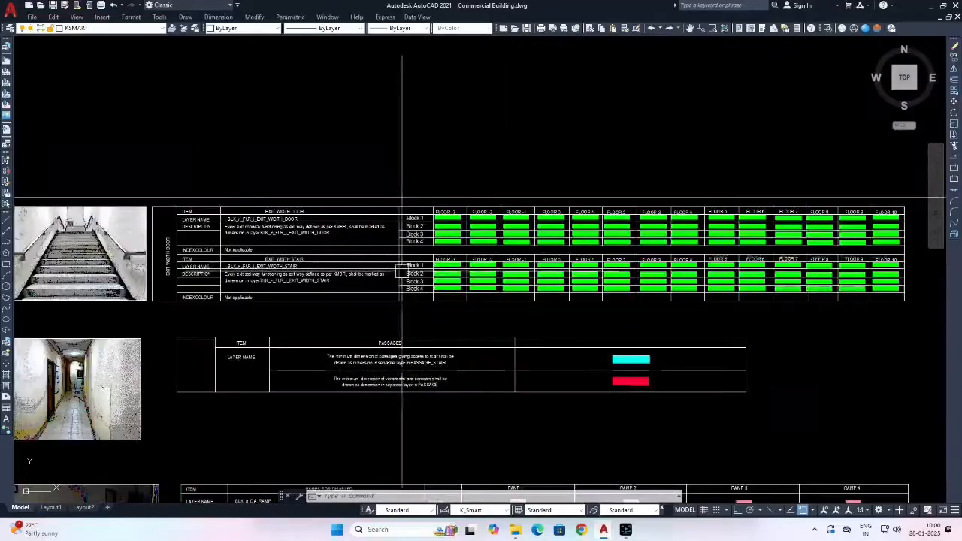
Add an aligned dimension across the UP flight of the staircase in the ground floor plan.
left_click(218, 16)
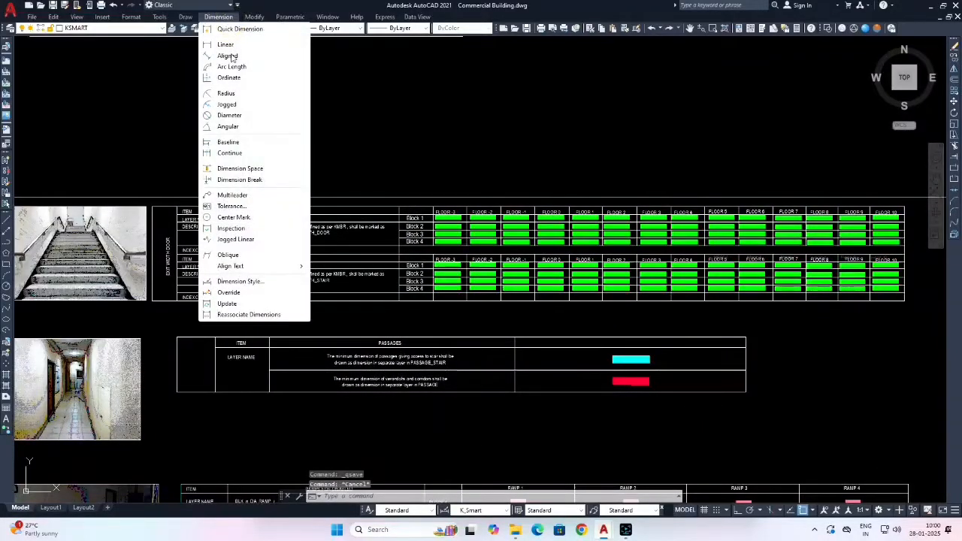
left_click(227, 55)
scroll(559, 293, "down", 5)
scroll(268, 172, "up", 10)
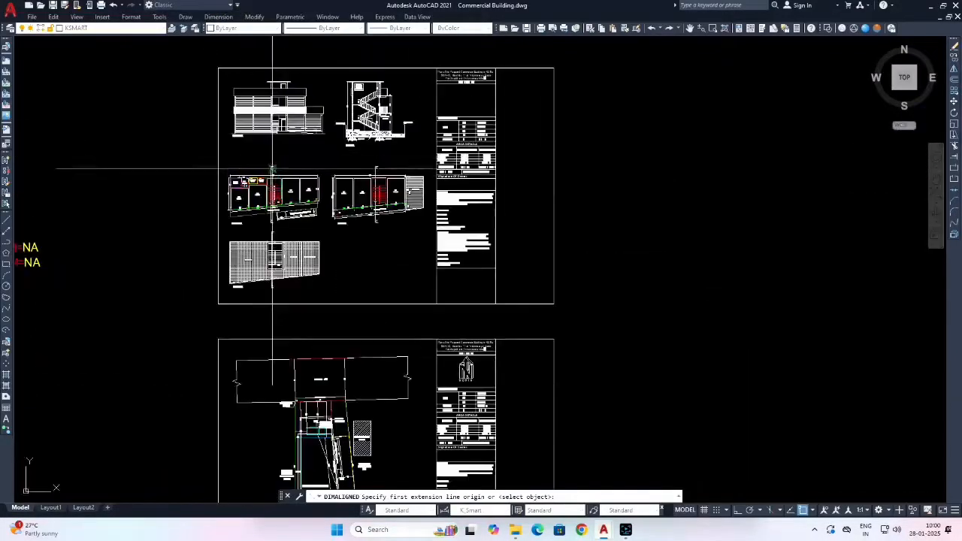
scroll(380, 284, "down", 6)
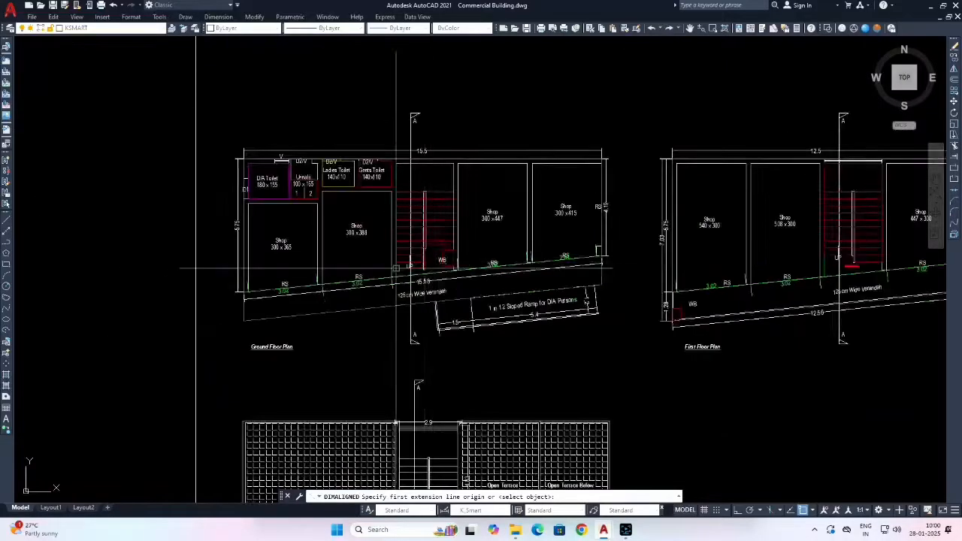
scroll(436, 259, "up", 10)
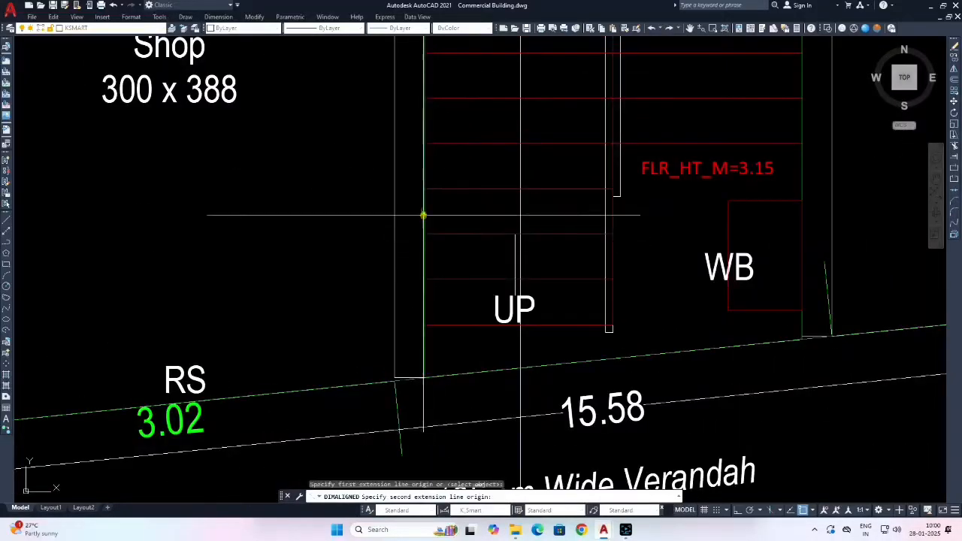
left_click(614, 213)
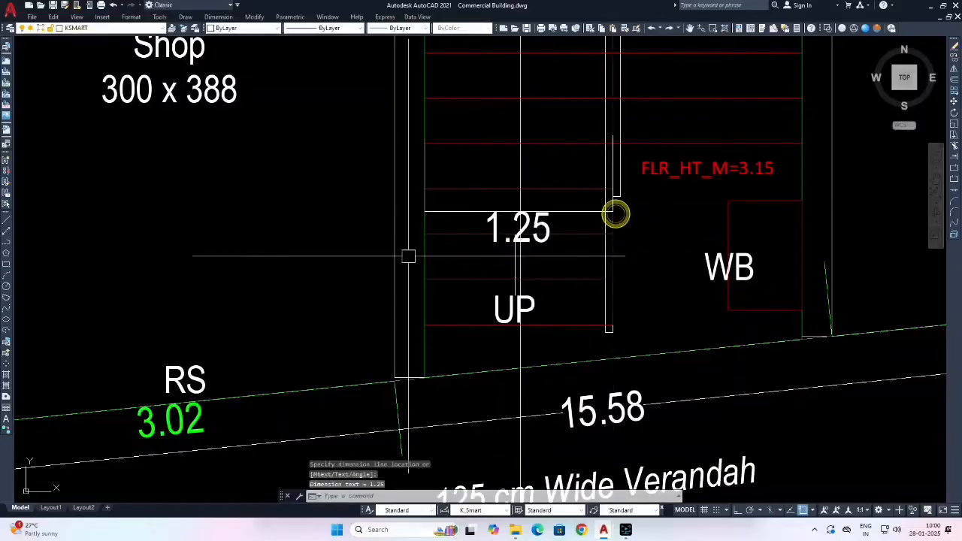
Add an aligned dimension across the stair exit below the Down label in the terrace floor plan.
scroll(489, 271, "down", 8)
scroll(531, 275, "down", 5)
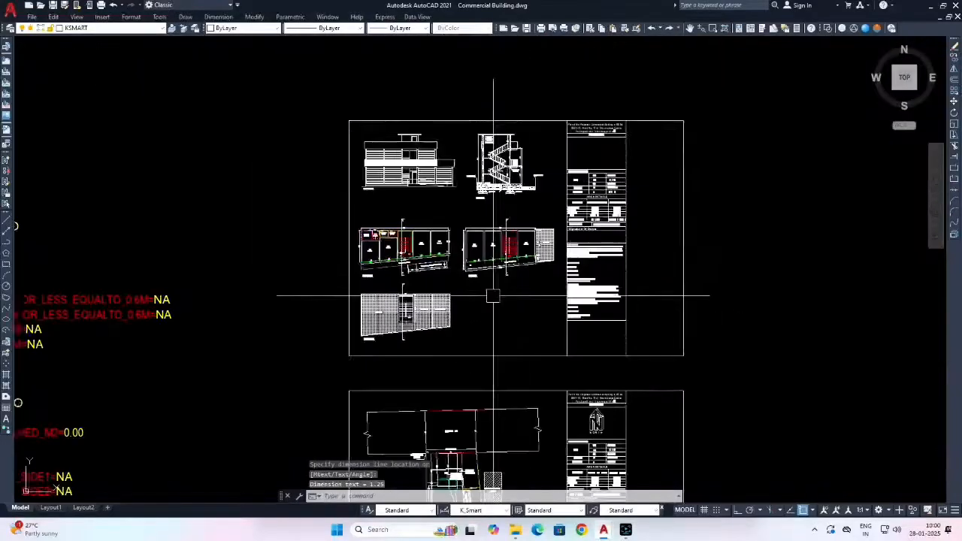
scroll(411, 186, "up", 12)
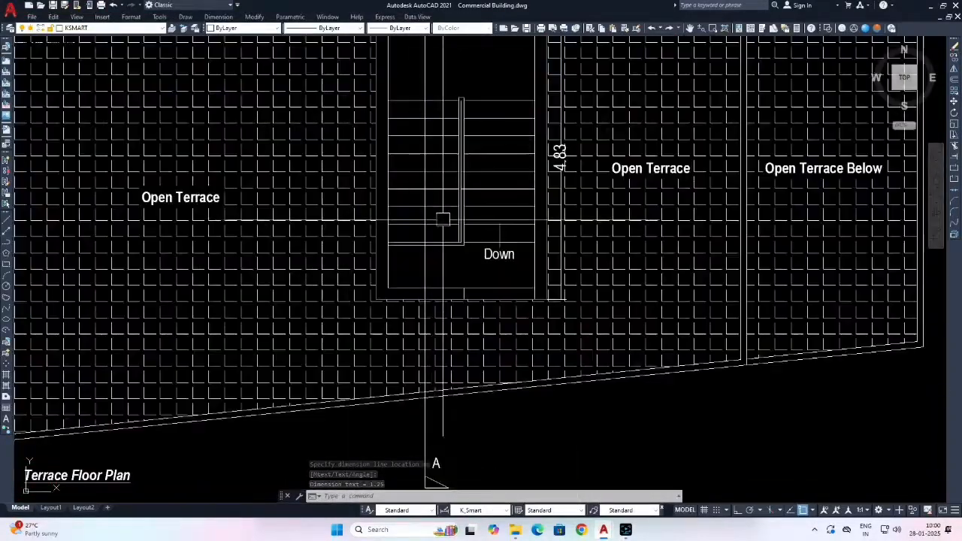
key("Return")
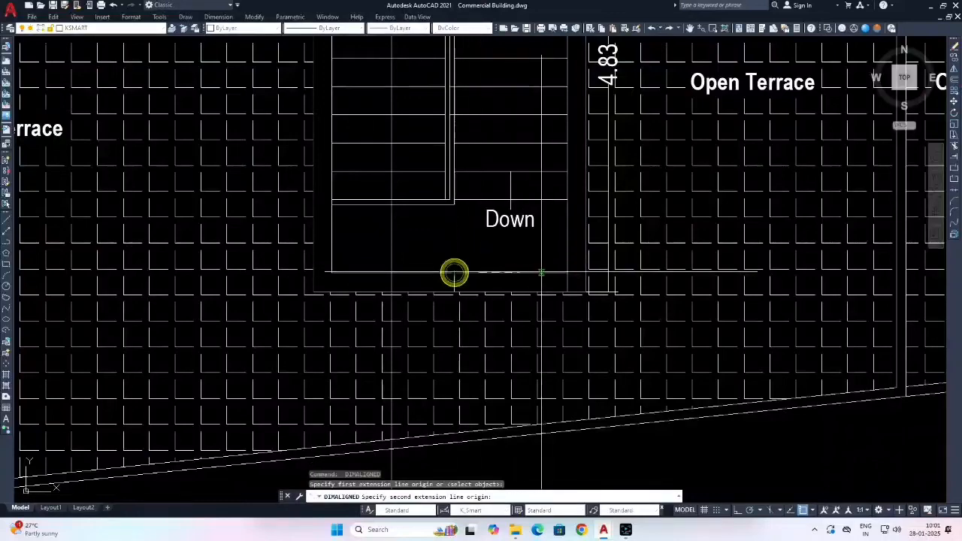
left_click(566, 271)
scroll(549, 272, "up", 4)
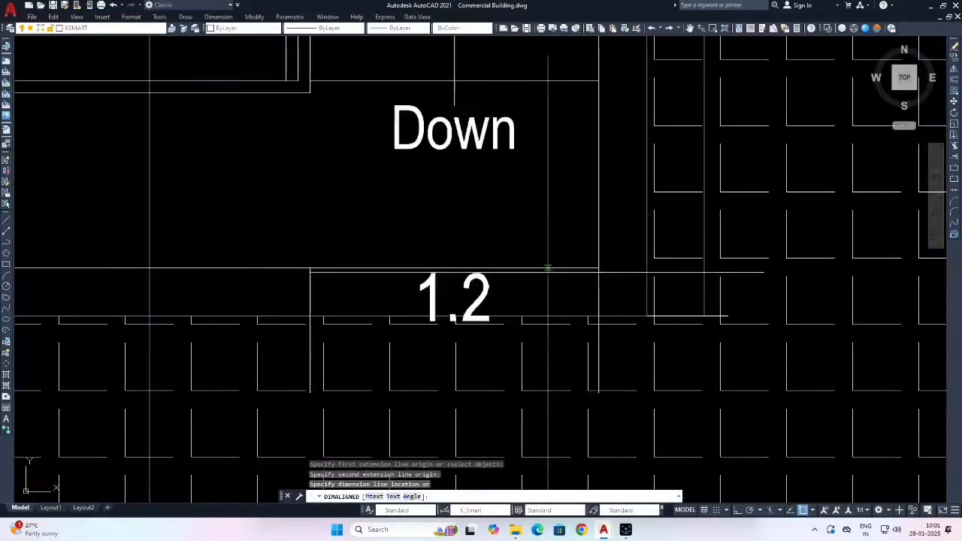
scroll(547, 246, "down", 10)
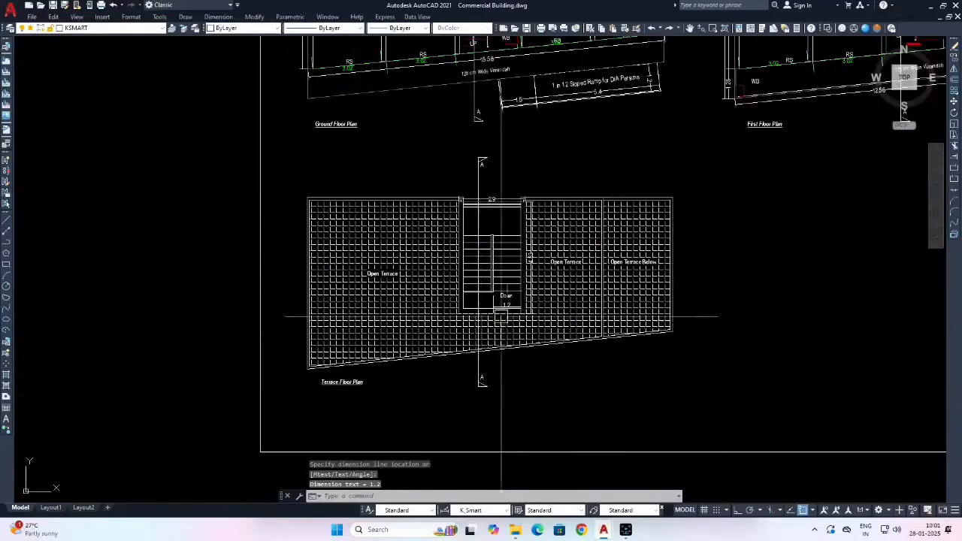
Review the floor columns of the Exit Width Stair table against the stair dimension in the ground floor plan.
scroll(368, 279, "down", 6)
mouse_move(682, 360)
middle_mouse_down()
mouse_move(541, 285)
mouse_move(431, 245)
middle_mouse_up()
scroll(549, 282, "up", 8)
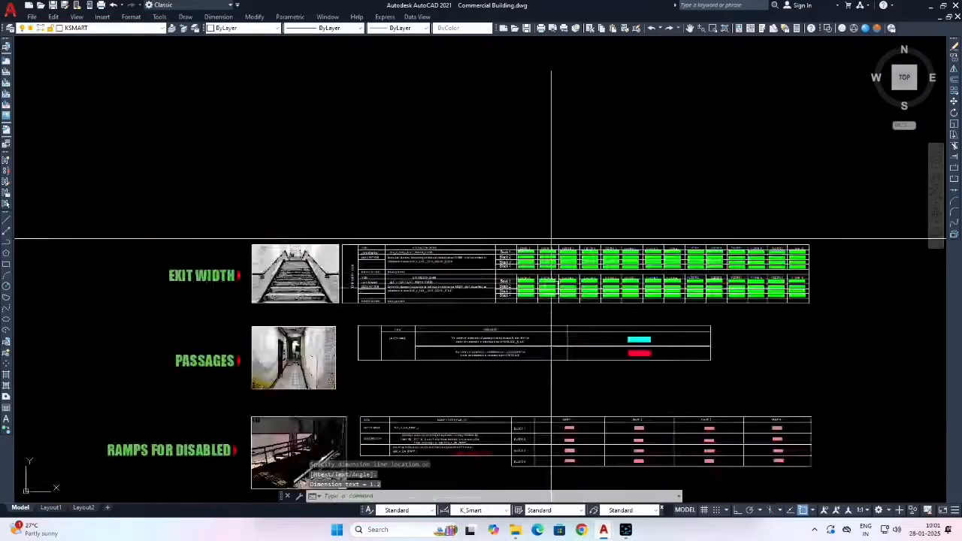
middle_click_drag(671, 292, 605, 300)
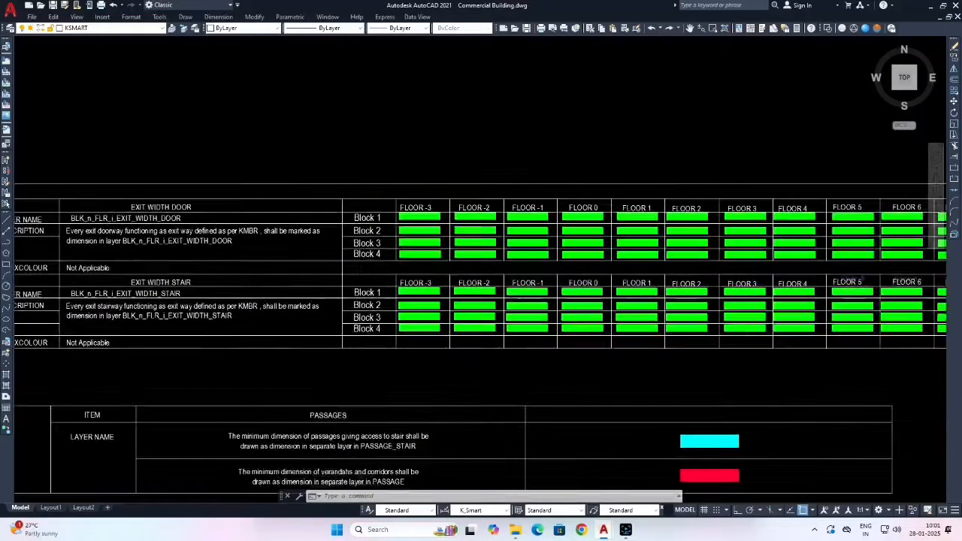
scroll(637, 323, "down", 10)
scroll(408, 266, "up", 5)
scroll(485, 259, "up", 7)
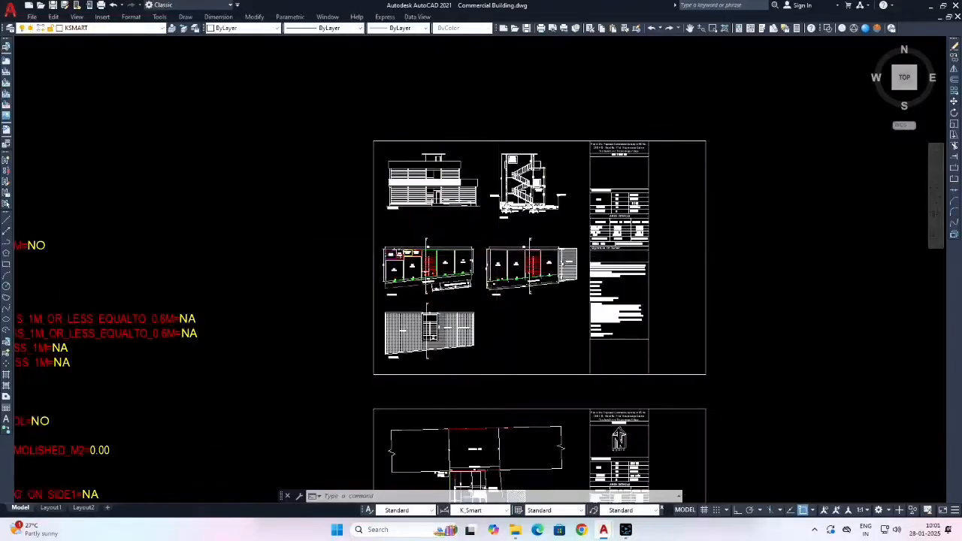
scroll(323, 293, "up", 6)
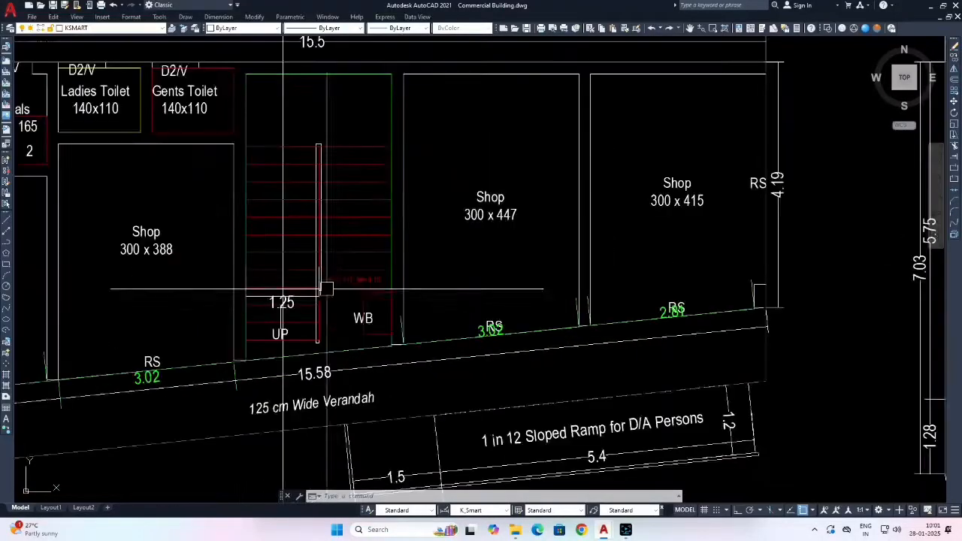
Try an aligned dimension across the stair flight next to the 447 x 300 shop in the first floor plan.
scroll(331, 293, "down", 6)
middle_click_drag(505, 313, 388, 300)
scroll(460, 291, "up", 10)
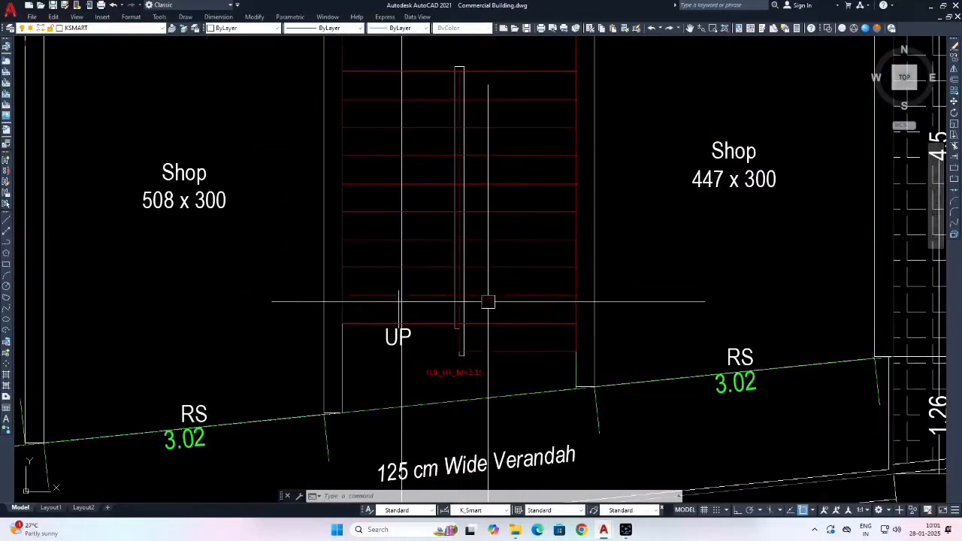
middle_click_drag(496, 323, 496, 273)
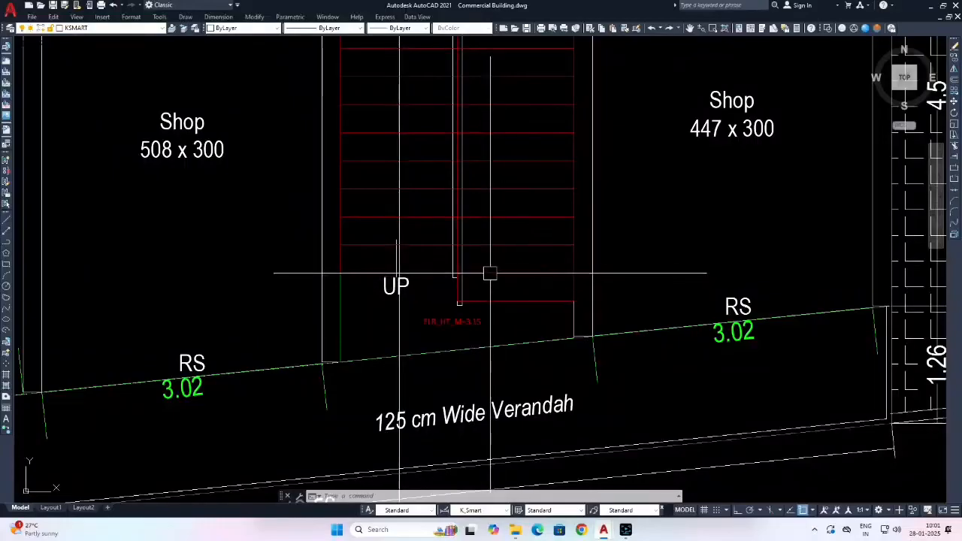
key("space")
left_click(462, 257)
left_click(573, 258)
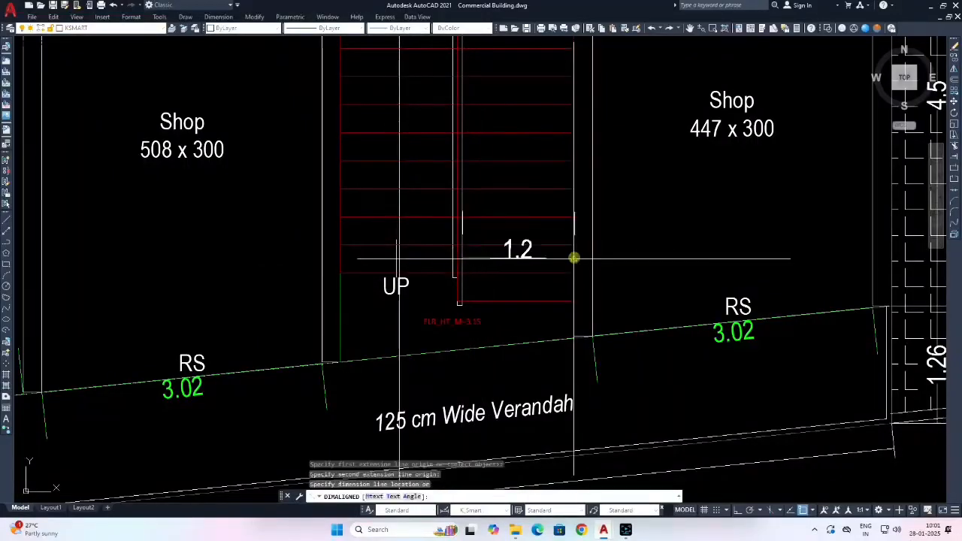
left_click(573, 258)
key("Escape")
scroll(574, 257, "down", 5)
scroll(482, 285, "up", 6)
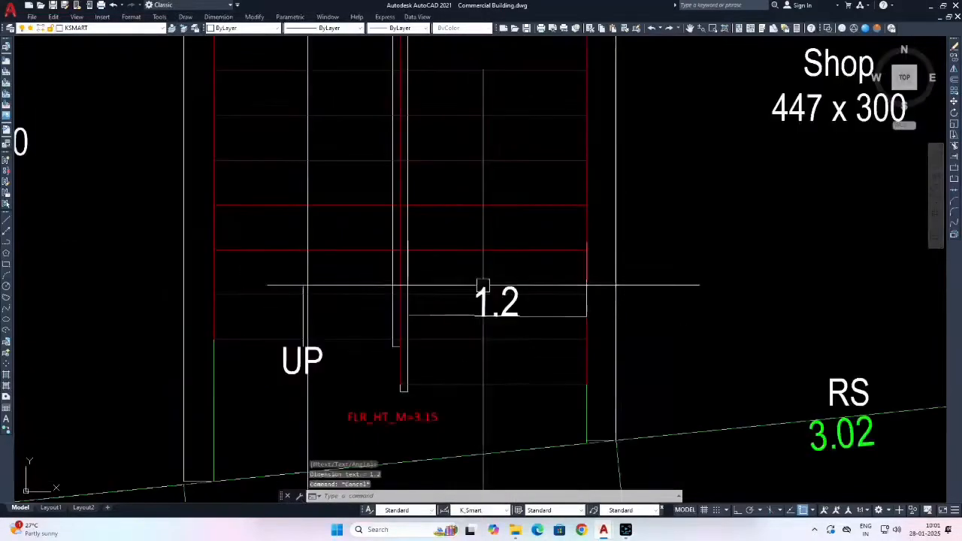
Add a linear dimension across the stair flight next to the 447 x 300 shop in the first floor plan.
left_click(217, 16)
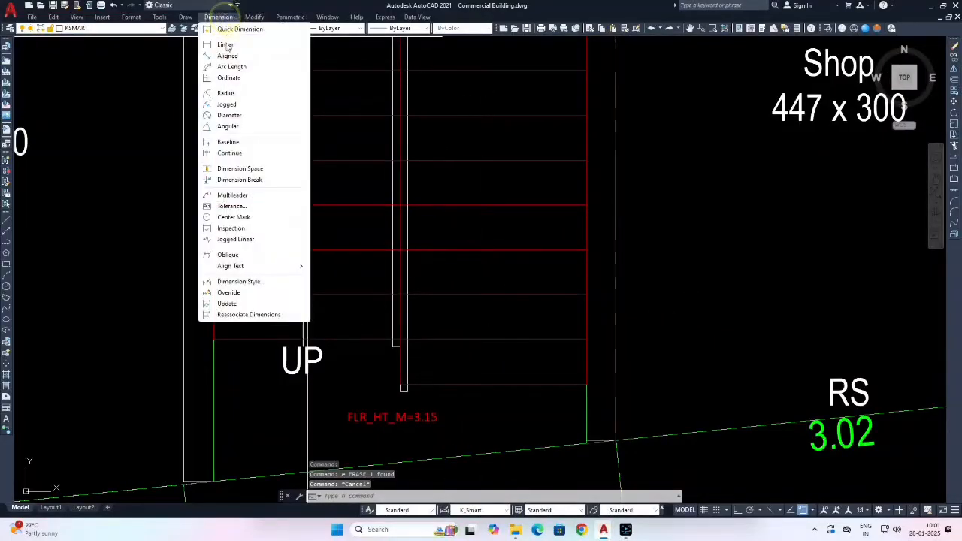
left_click(225, 42)
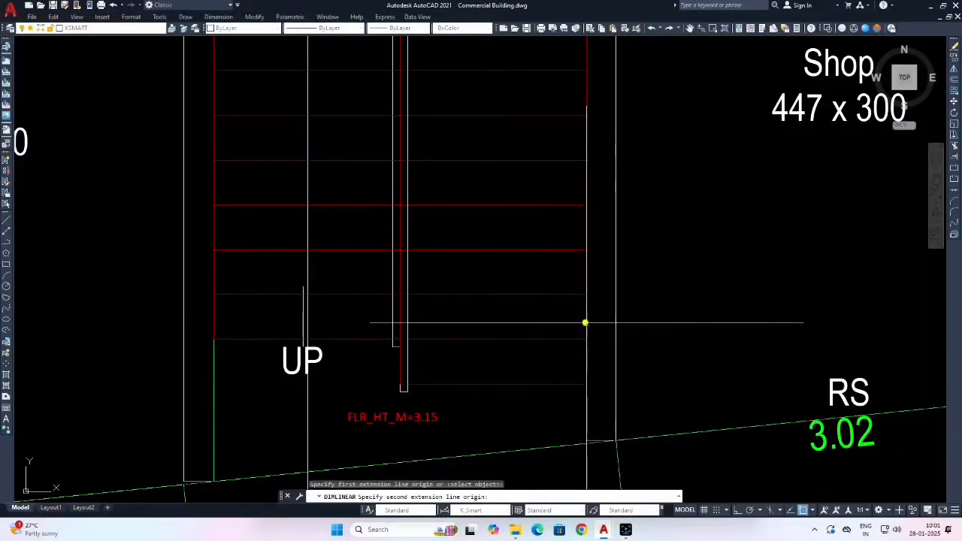
left_click(585, 322)
left_click(584, 322)
key("Escape")
Match the ground floor stair width dimension to the Block 1, Floor 0 swatch of the Exit Width Stair table.
scroll(320, 295, "down", 7)
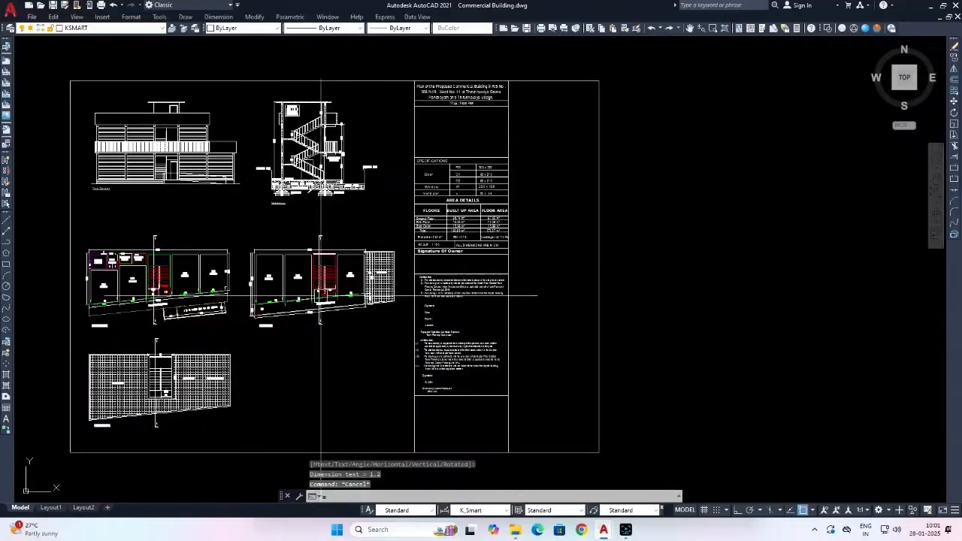
type("ma")
key("Return")
scroll(345, 313, "down", 5)
scroll(500, 313, "up", 10)
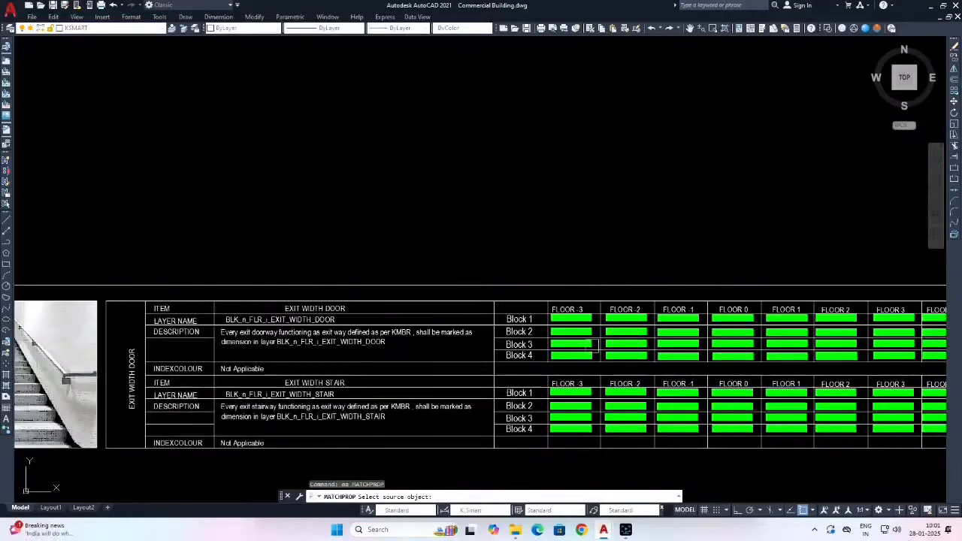
middle_click_drag(594, 344, 565, 295)
middle_click_drag(583, 332, 432, 304)
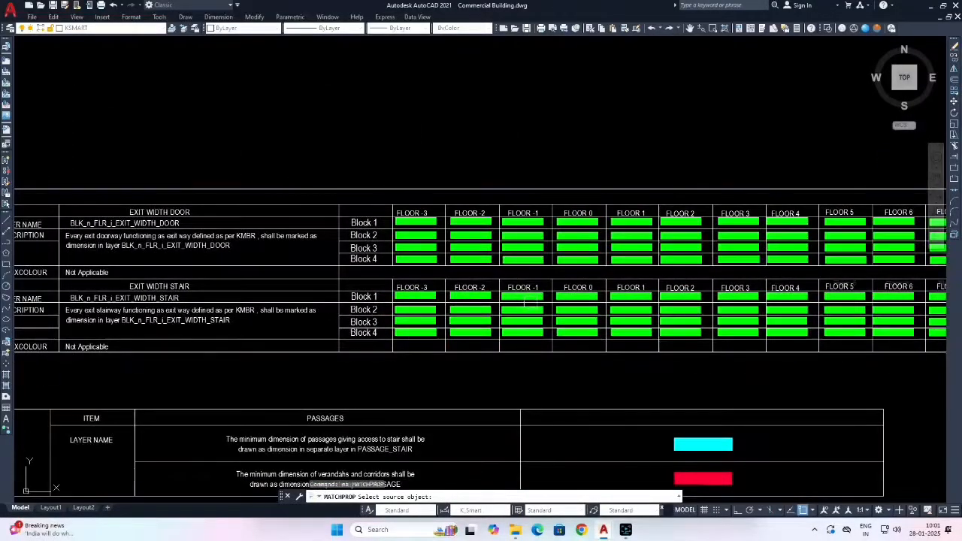
scroll(524, 302, "up", 4)
left_click(616, 293)
scroll(616, 296, "down", 10)
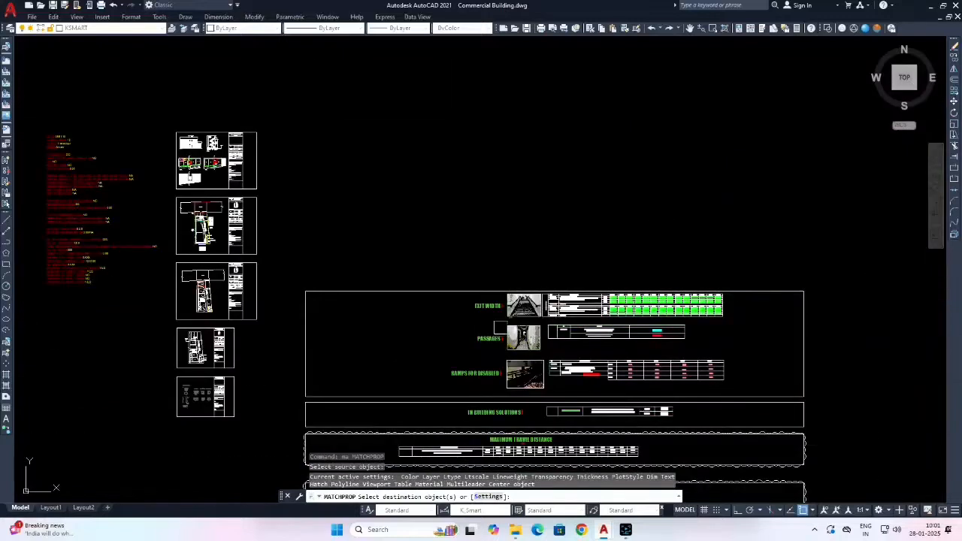
scroll(224, 191, "up", 15)
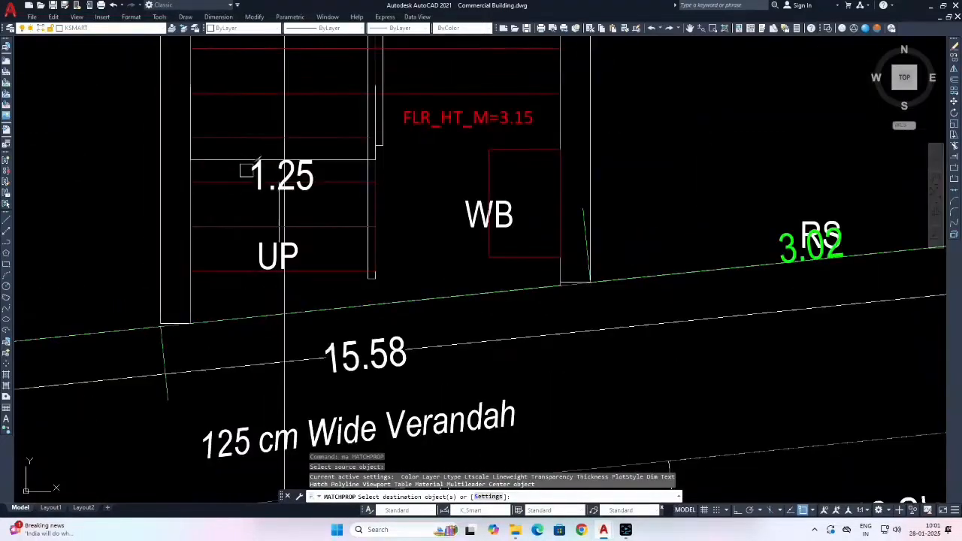
left_click(247, 171)
Match the first floor stair width dimension to the Block 1, Floor 1 swatch of the Exit Width Stair table.
scroll(532, 331, "down", 10)
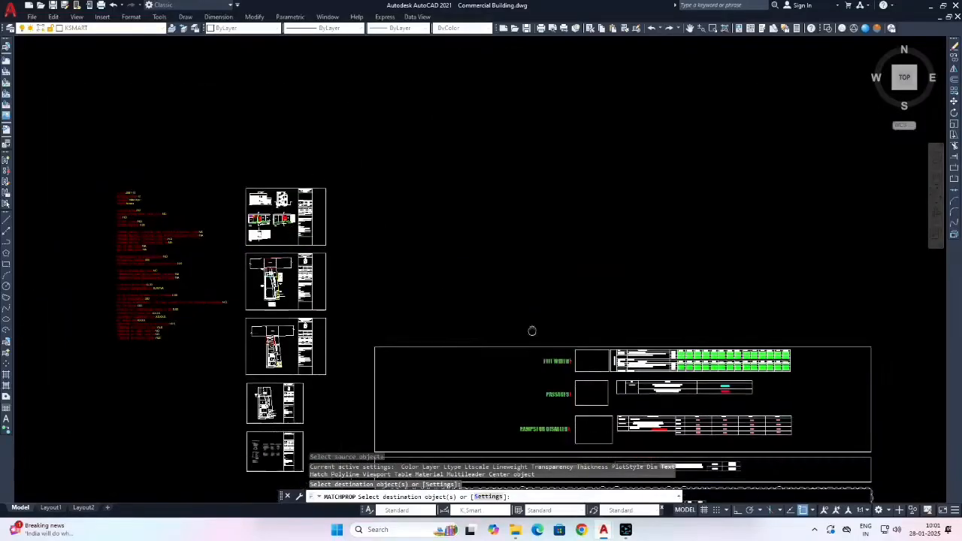
scroll(531, 331, "up", 12)
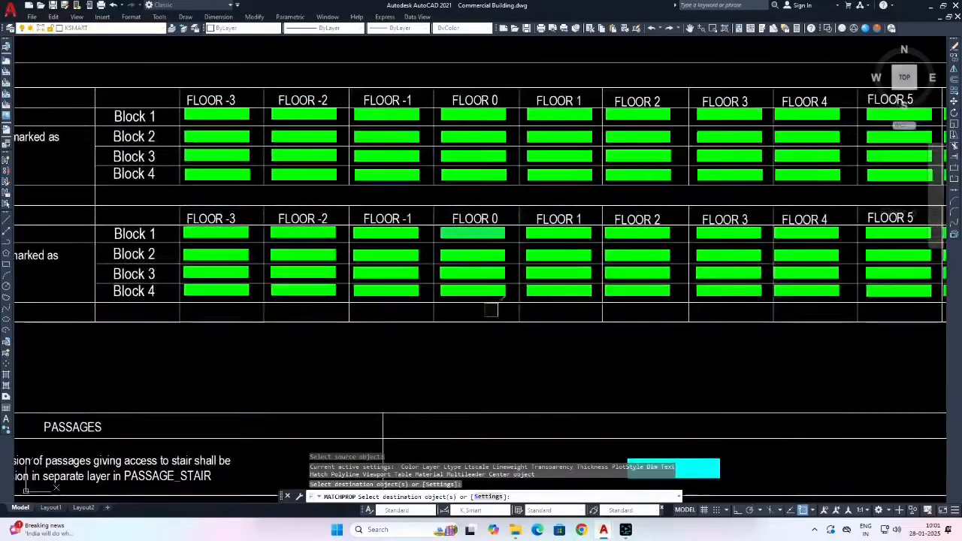
scroll(504, 312, "down", 4)
scroll(428, 286, "up", 5)
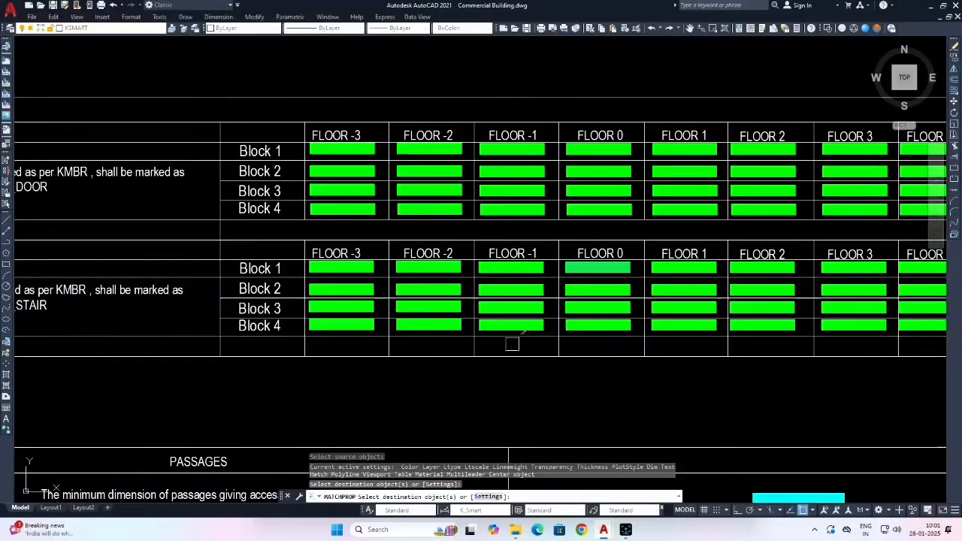
scroll(631, 283, "up", 5)
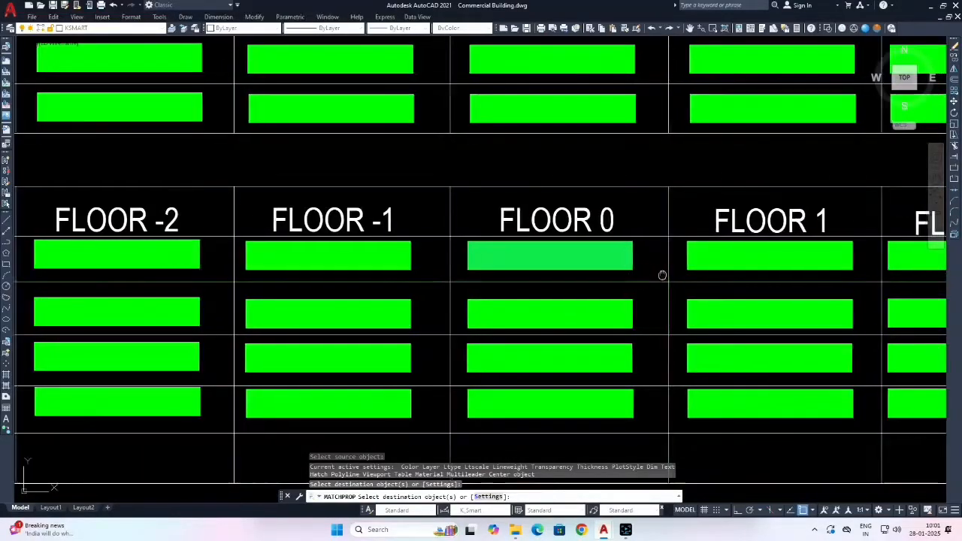
key("Escape")
key("Return")
left_click(554, 279)
scroll(526, 283, "down", 8)
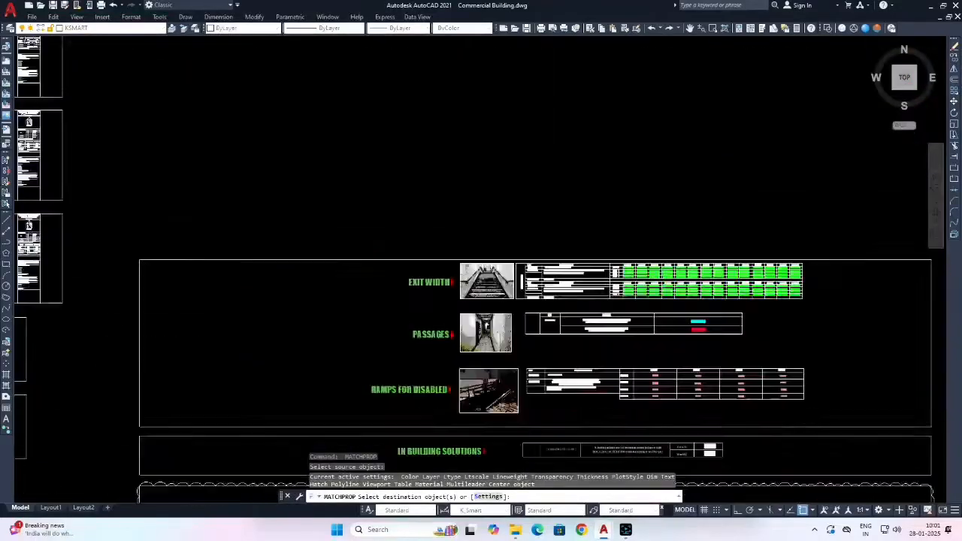
scroll(478, 254, "up", 12)
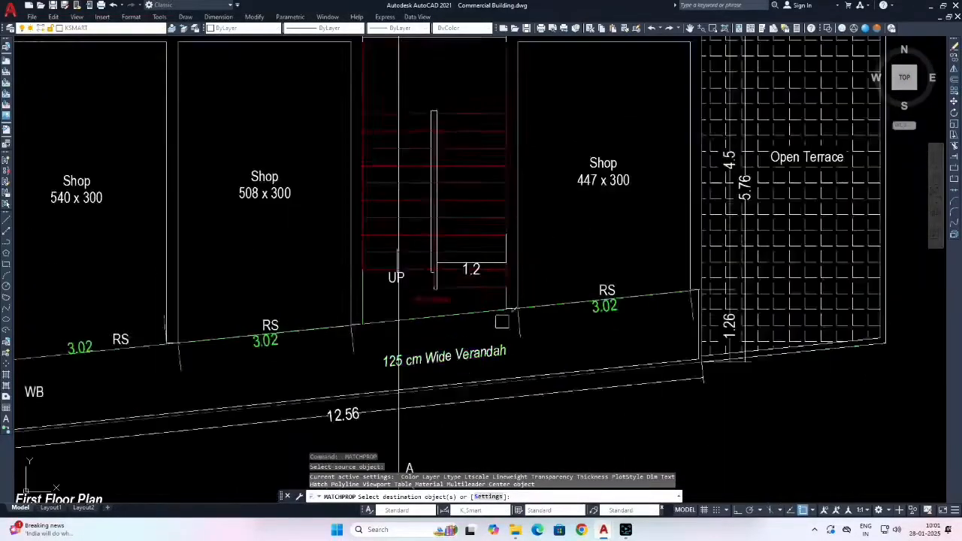
left_click(471, 234)
Match the terrace floor stair width dimension to the Block 1, Floor 2 swatch of the Exit Width Stair table.
scroll(374, 249, "down", 12)
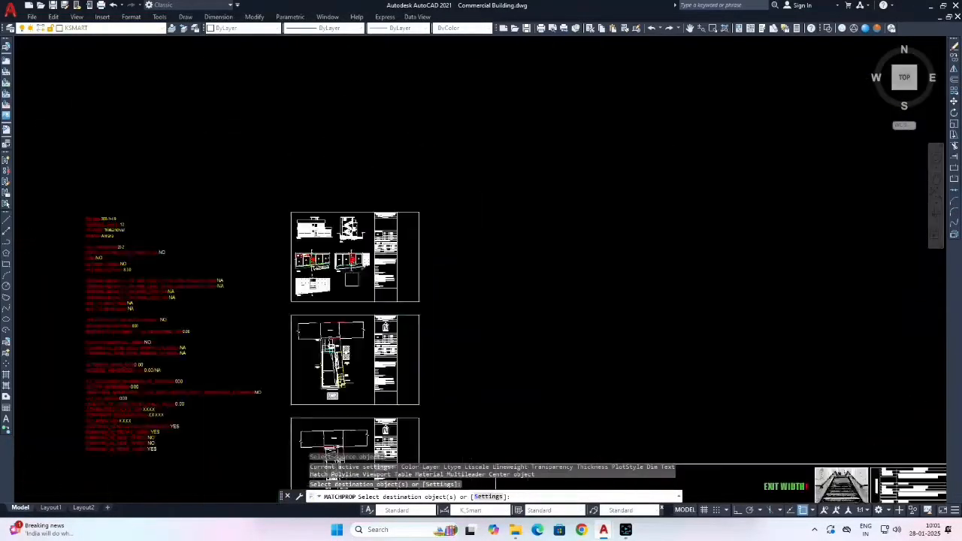
mouse_move(584, 356)
middle_mouse_down()
mouse_move(393, 197)
mouse_move(253, 142)
middle_mouse_up()
scroll(673, 271, "up", 8)
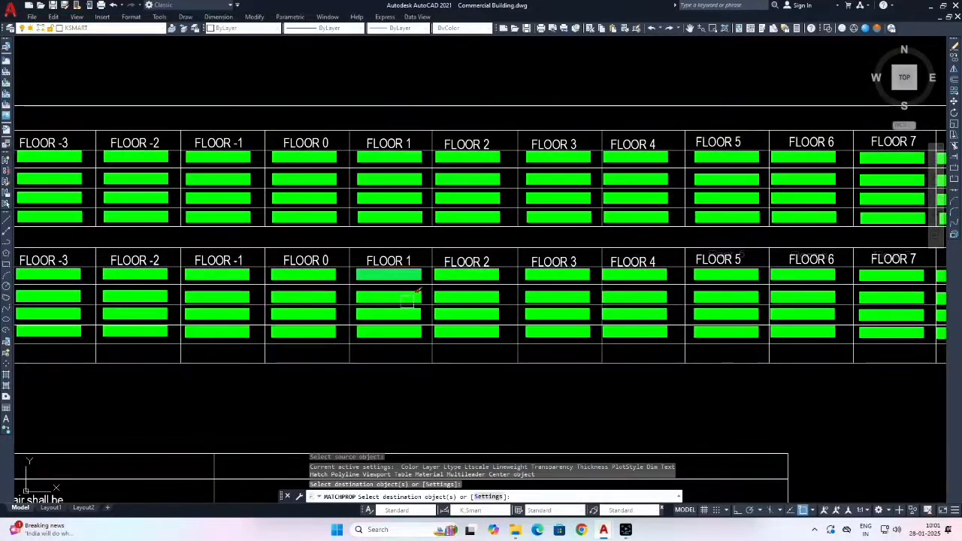
scroll(435, 279, "up", 4)
left_click(453, 275)
scroll(601, 254, "down", 8)
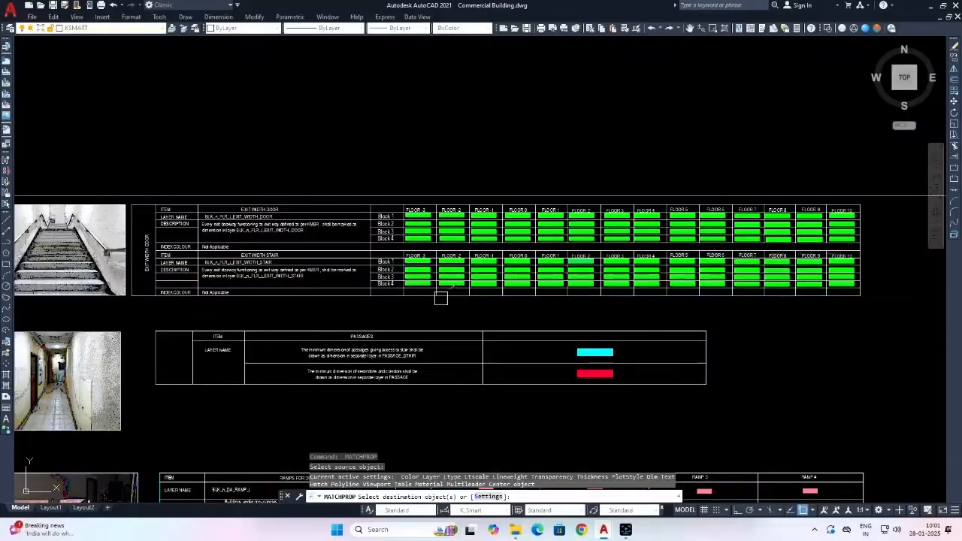
middle_click_drag(440, 298, 662, 292)
scroll(658, 294, "down", 9)
scroll(398, 250, "up", 4)
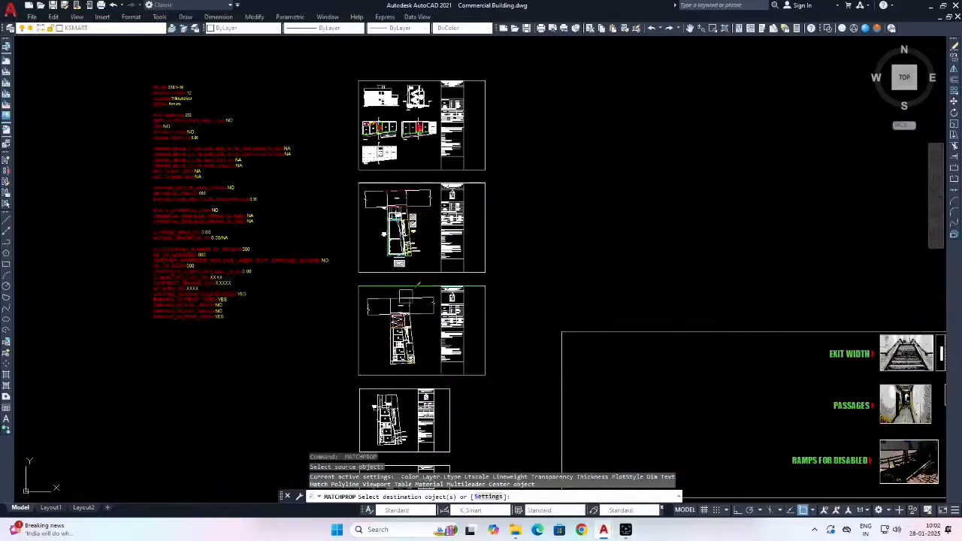
scroll(380, 146, "up", 14)
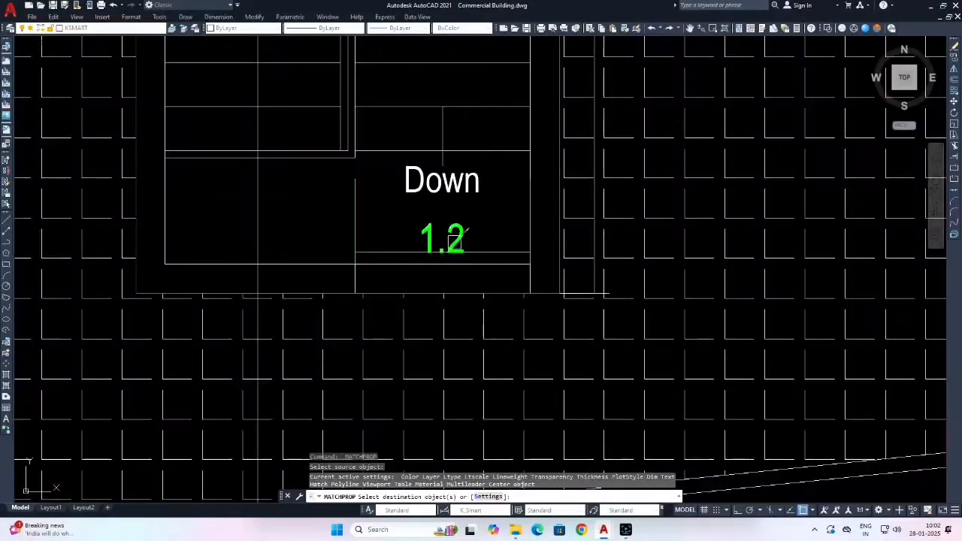
left_click(455, 240)
key("Escape")
Save the drawing and erase the Exit Width heading, picture and tables from the reference area.
scroll(472, 240, "down", 4)
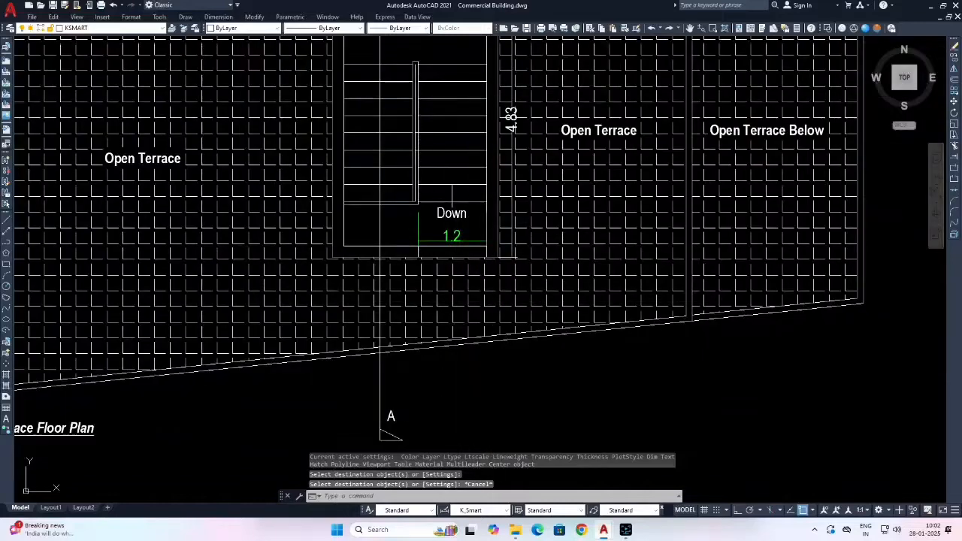
scroll(440, 285, "down", 10)
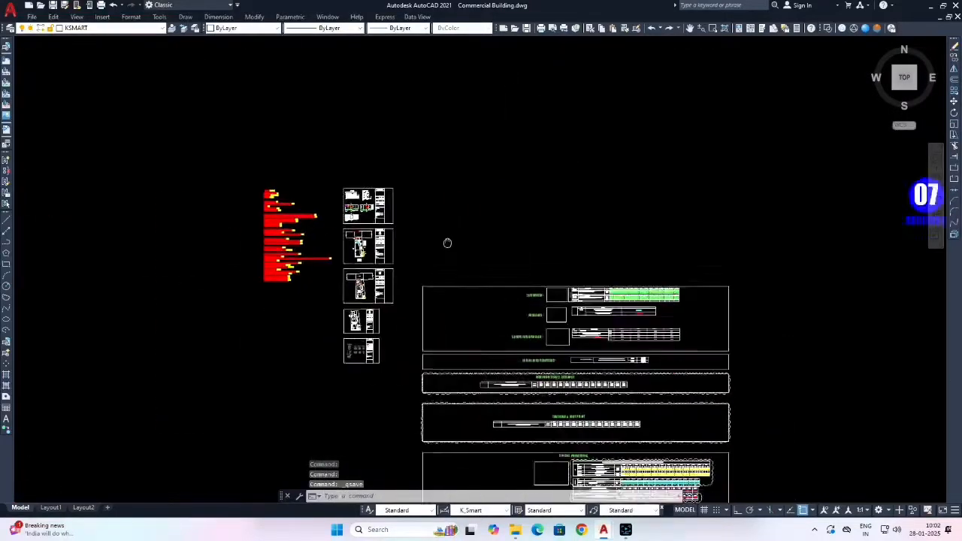
scroll(488, 268, "up", 4)
scroll(488, 275, "up", 4)
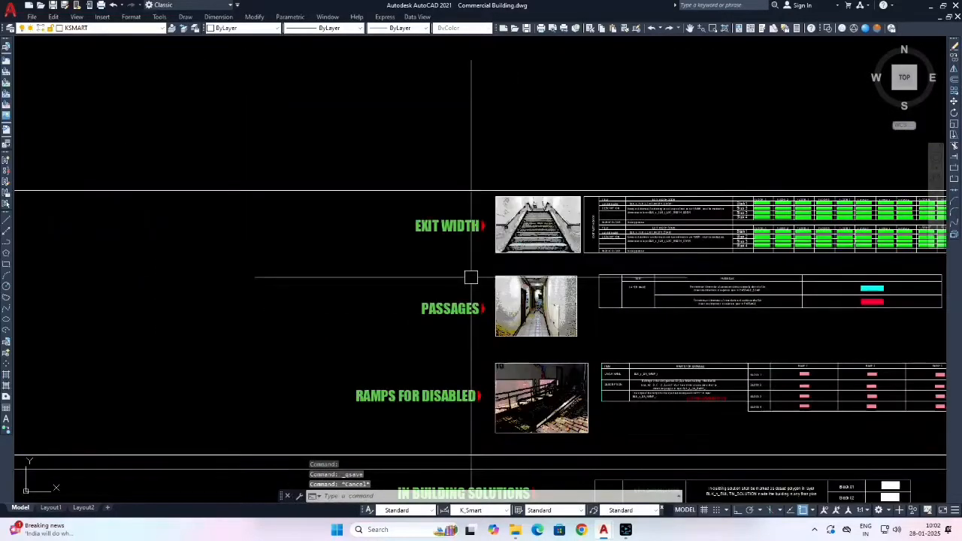
scroll(384, 196, "down", 5)
left_click(384, 194)
left_click(834, 268)
type("e")
key("Return")
Examine the Passages table's layer rules and swatches for stair access passages, verandahs and corridors.
scroll(495, 182, "up", 5)
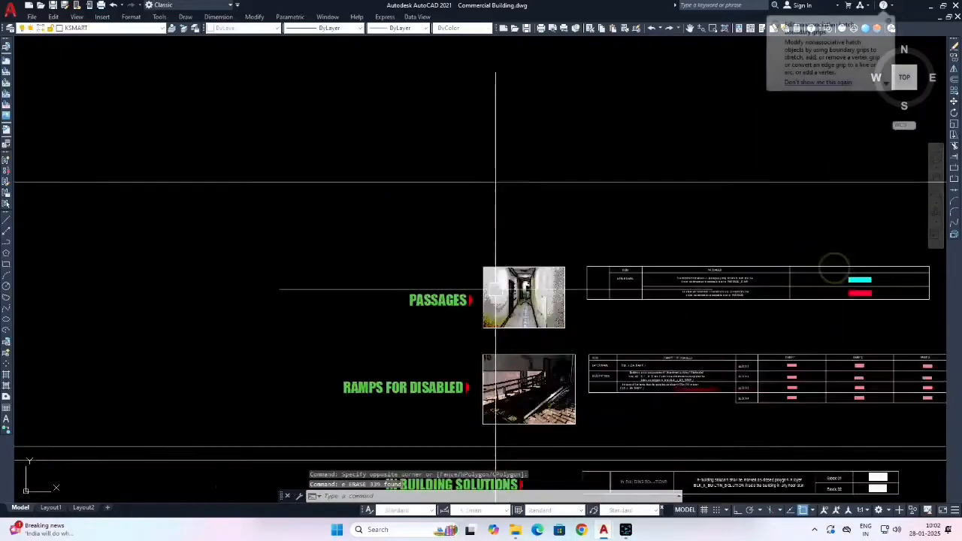
middle_click_drag(504, 298, 337, 239)
scroll(373, 241, "up", 4)
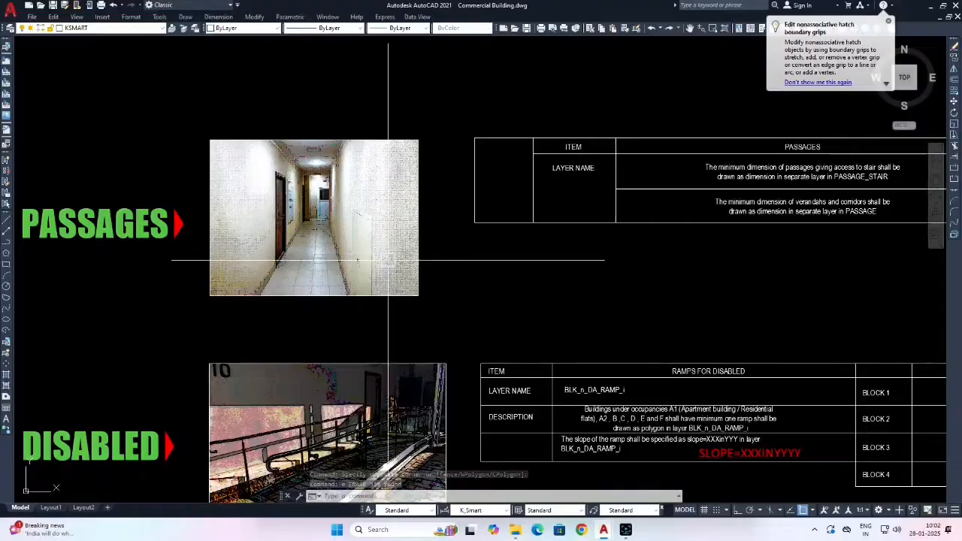
scroll(506, 251, "down", 5)
scroll(629, 247, "up", 5)
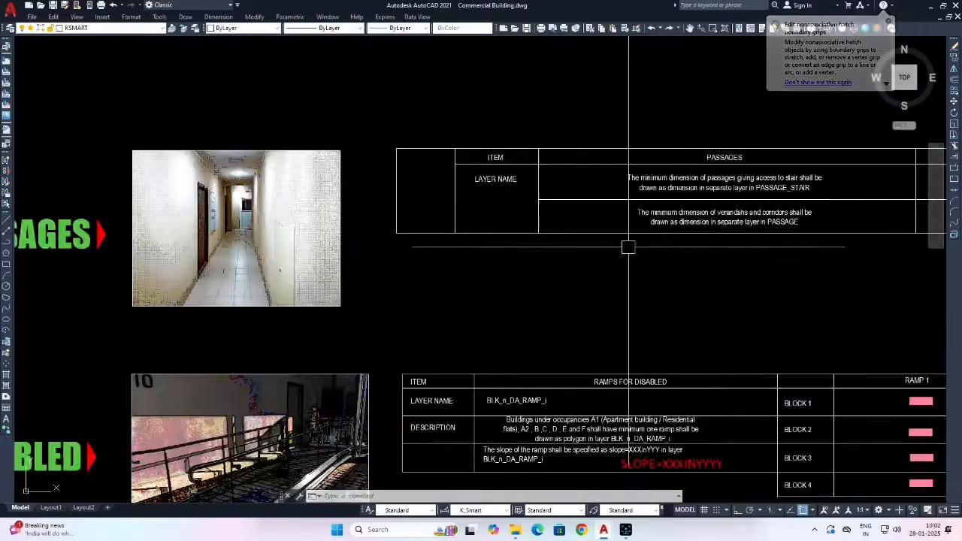
middle_click_drag(629, 247, 607, 261)
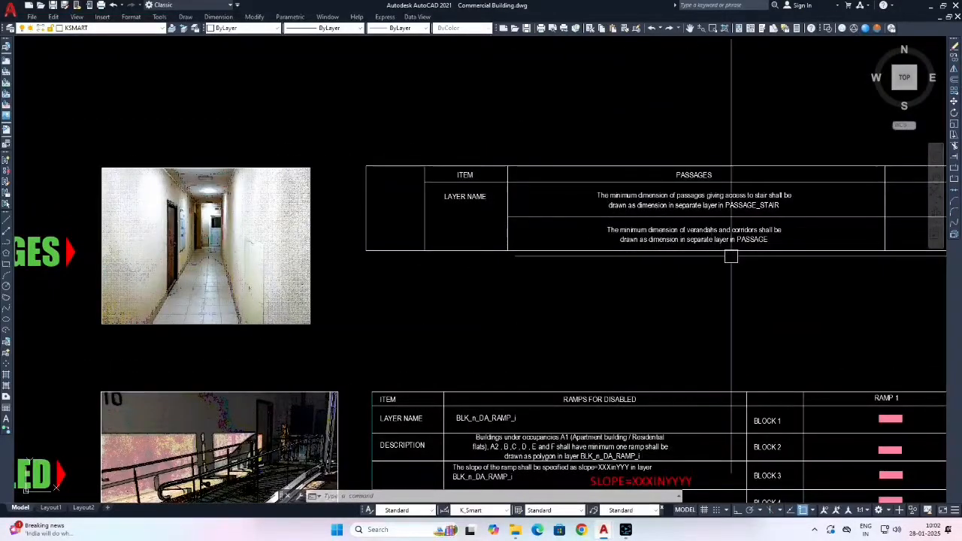
scroll(661, 263, "down", 4)
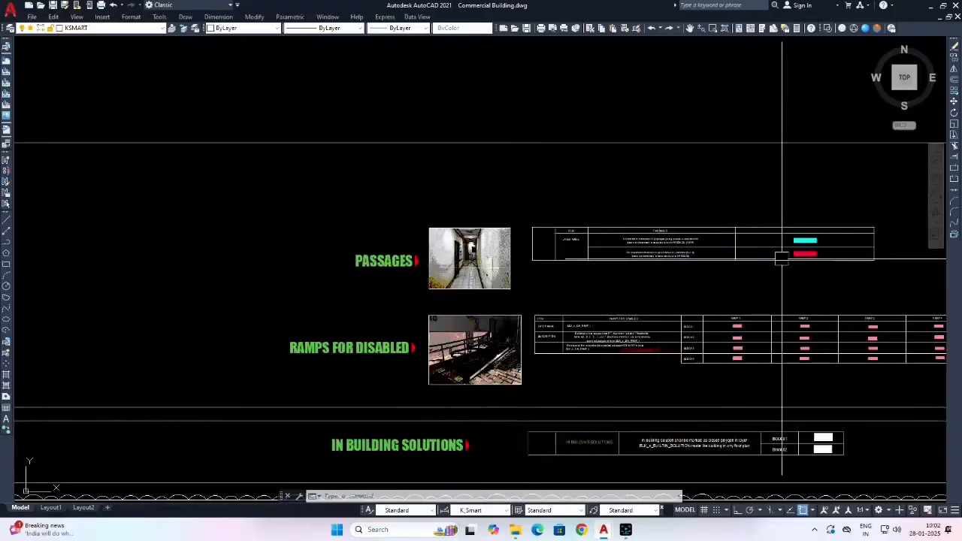
middle_click_drag(781, 258, 636, 278)
scroll(640, 273, "up", 6)
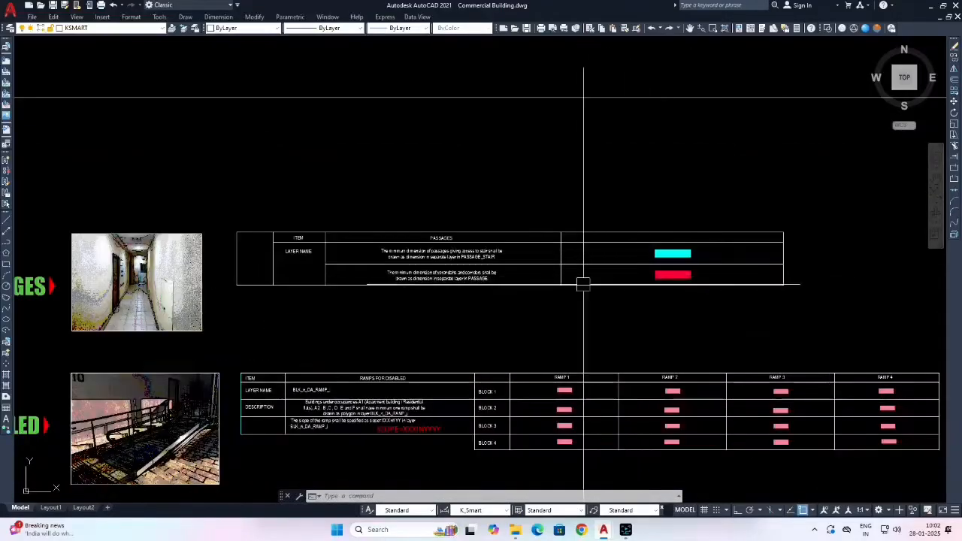
scroll(428, 255, "down", 2)
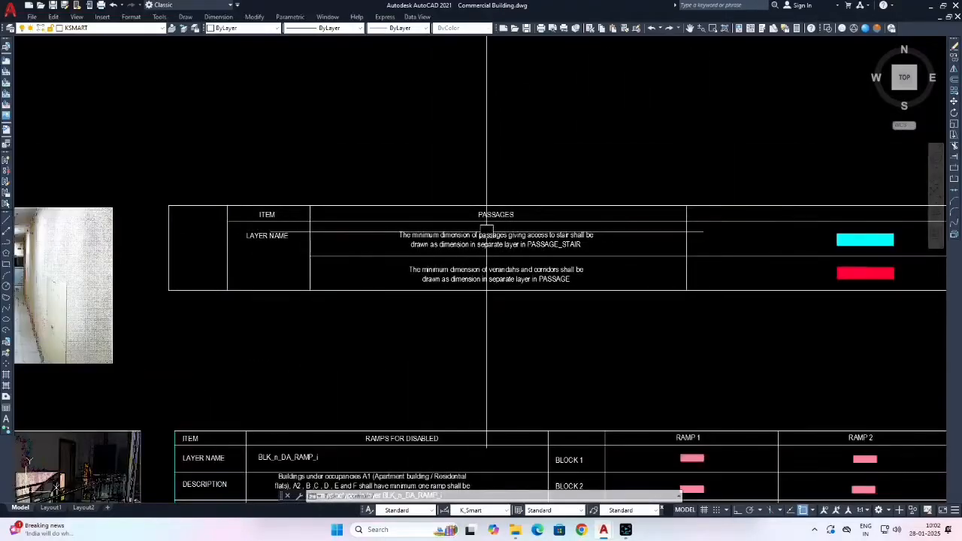
scroll(473, 257, "up", 2)
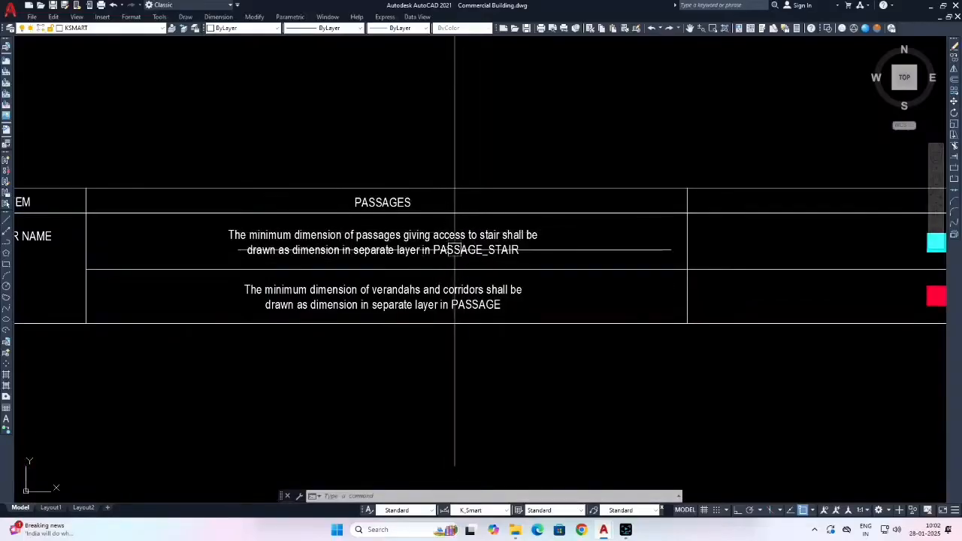
scroll(458, 262, "down", 3)
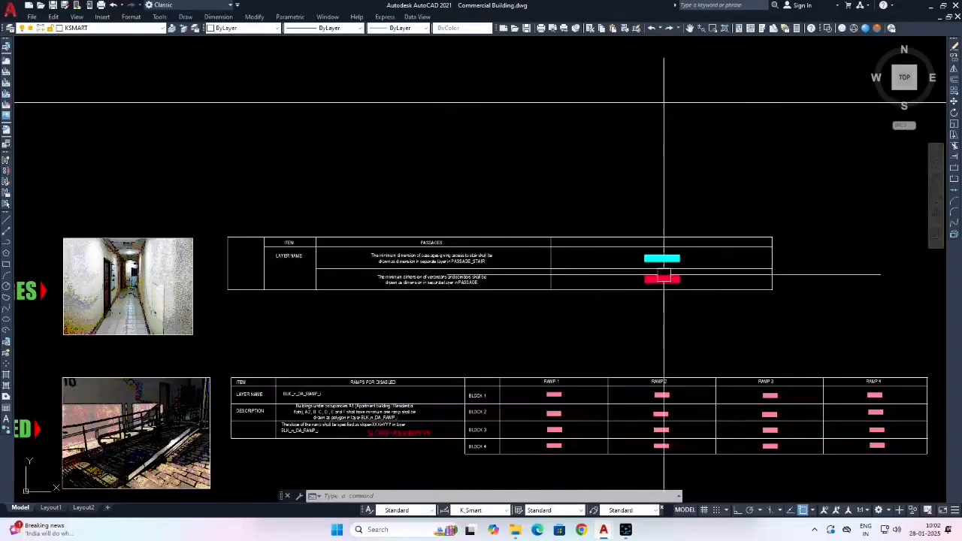
scroll(664, 276, "up", 2)
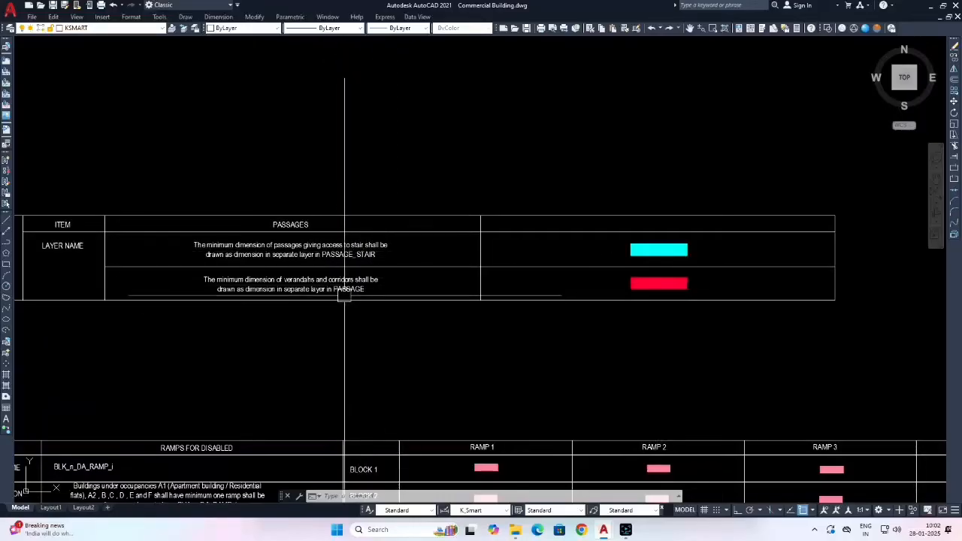
scroll(356, 280, "down", 2)
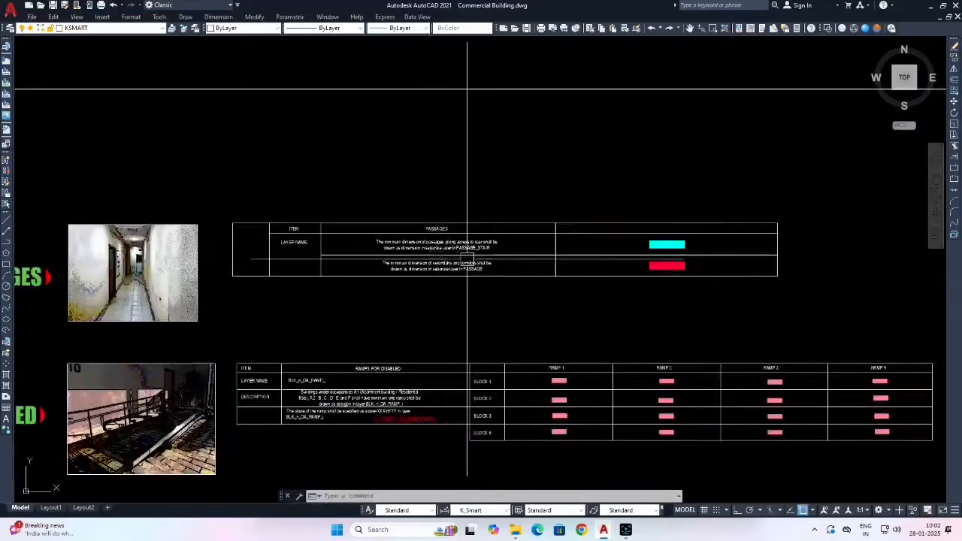
scroll(594, 257, "up", 3)
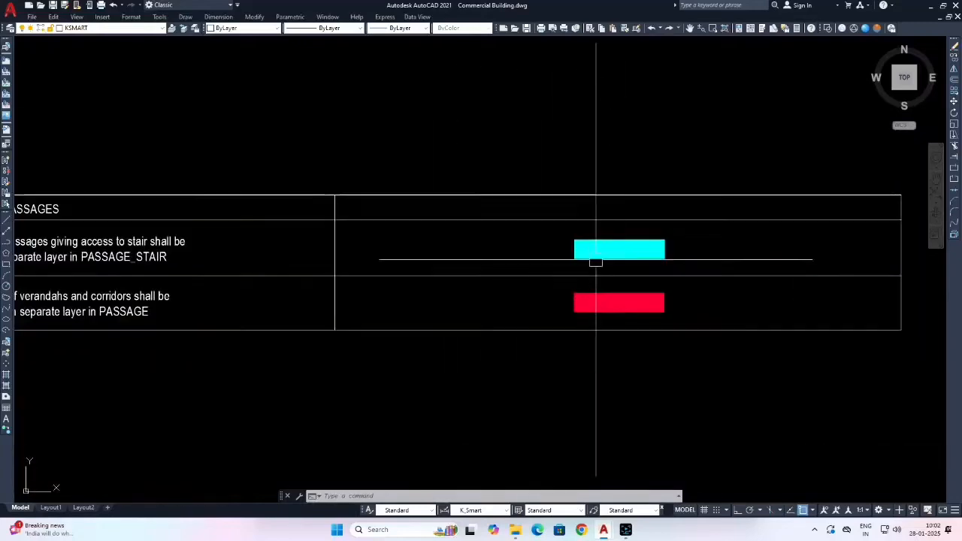
Erase the Passages heading, corridor picture and table from the reference area.
scroll(600, 262, "down", 5)
left_click(112, 210)
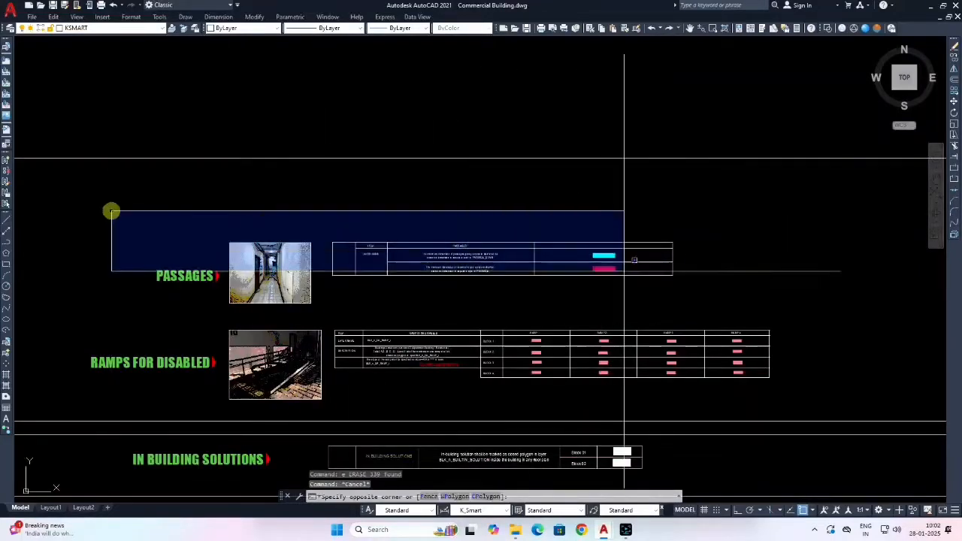
left_click(694, 309)
type("E")
key("Return")
middle_click_drag(543, 294, 622, 181)
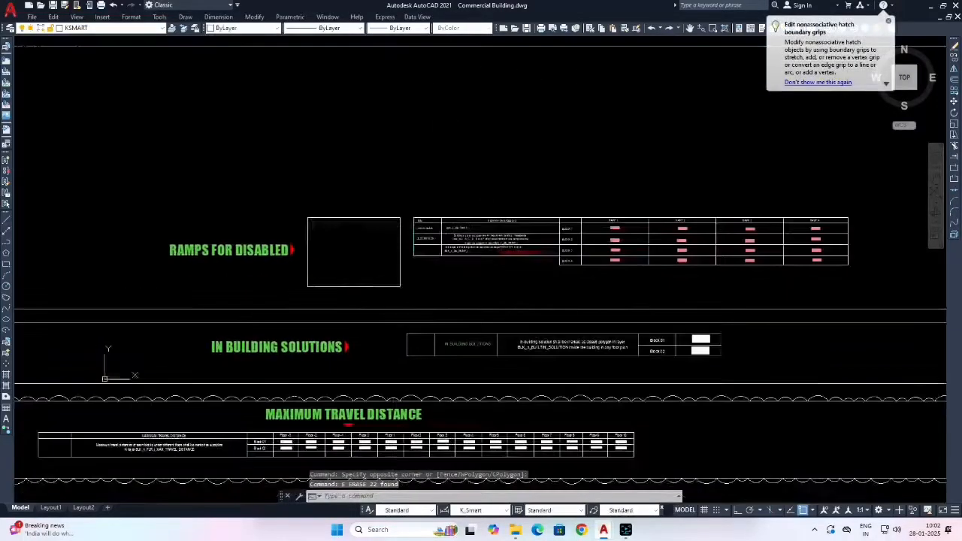
key("Escape")
Outline the 1 in 12 sloped ramp for D/A persons on the ground floor plan with a closed polyline, excluding the 1.5 m landing.
scroll(430, 254, "down", 3)
scroll(308, 263, "up", 5)
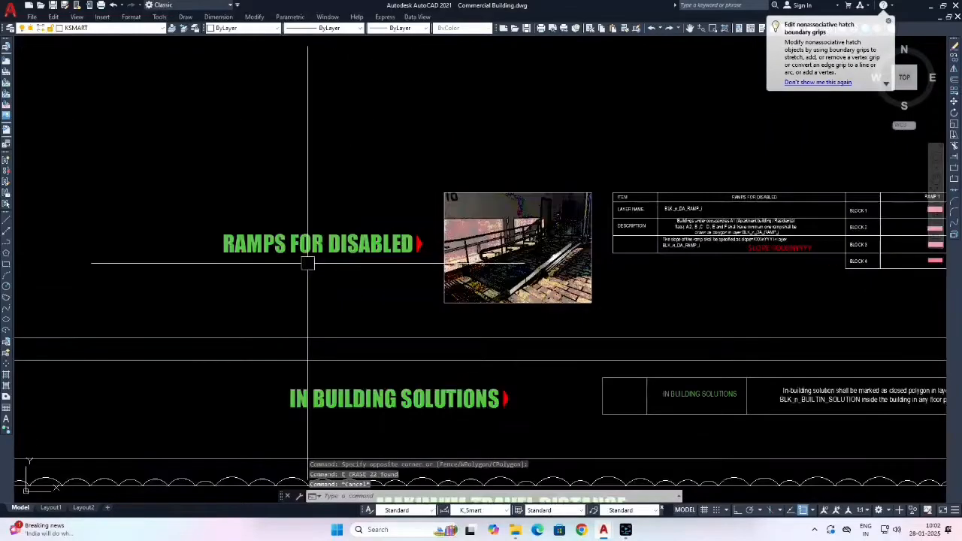
scroll(530, 261, "down", 10)
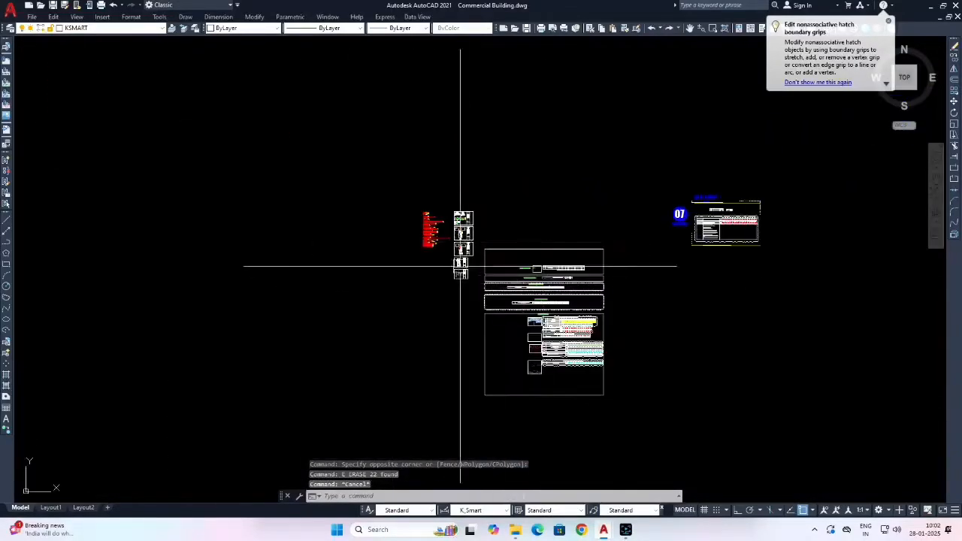
key("Escape")
scroll(458, 222, "up", 9)
key("Escape")
type("pl")
key("Return")
scroll(443, 201, "up", 10)
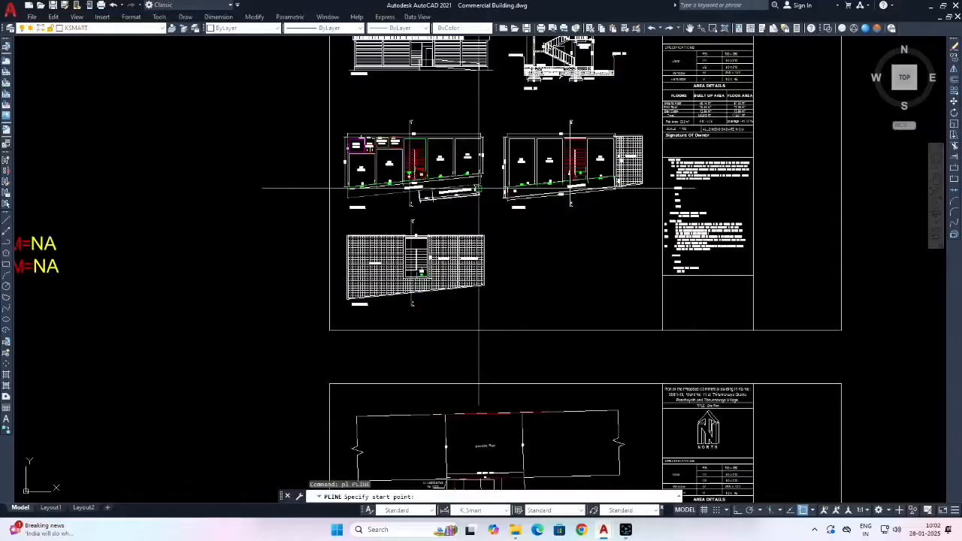
left_click(361, 203)
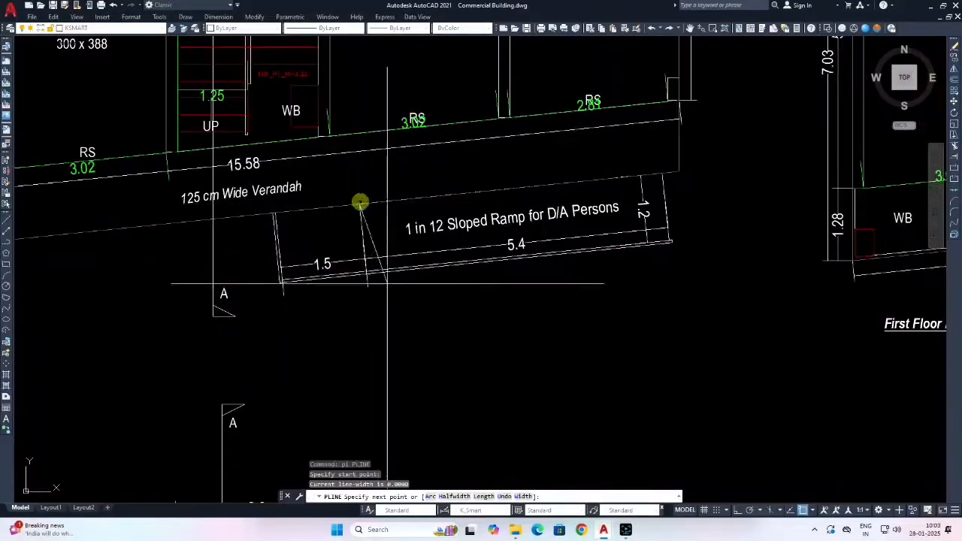
scroll(376, 271, "up", 4)
left_click(347, 279)
scroll(350, 279, "down", 5)
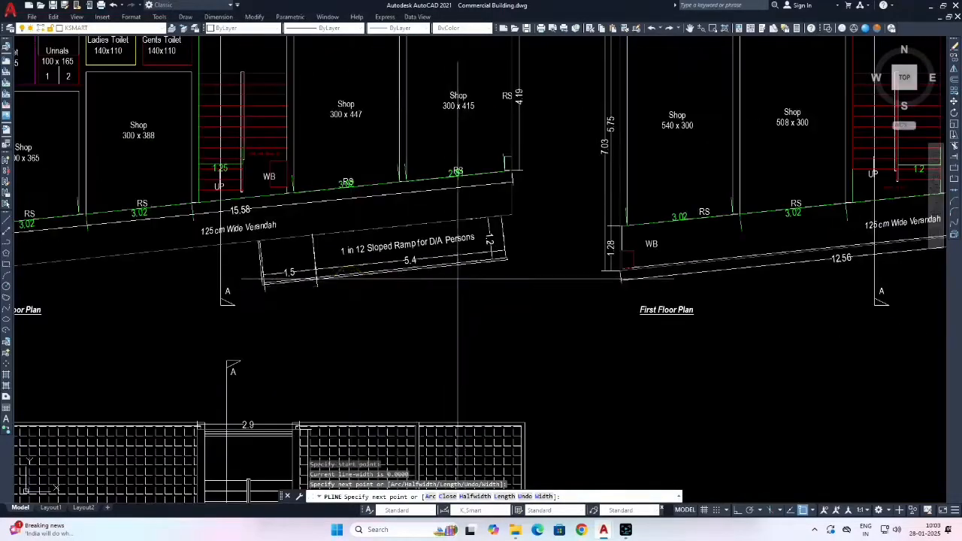
scroll(521, 258, "up", 8)
scroll(567, 262, "up", 2)
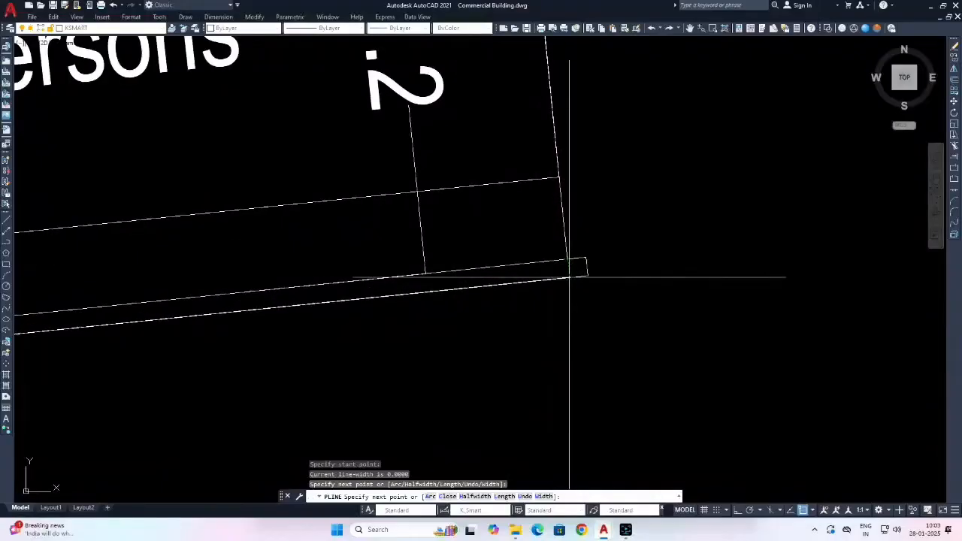
left_click(569, 277)
scroll(569, 276, "down", 3)
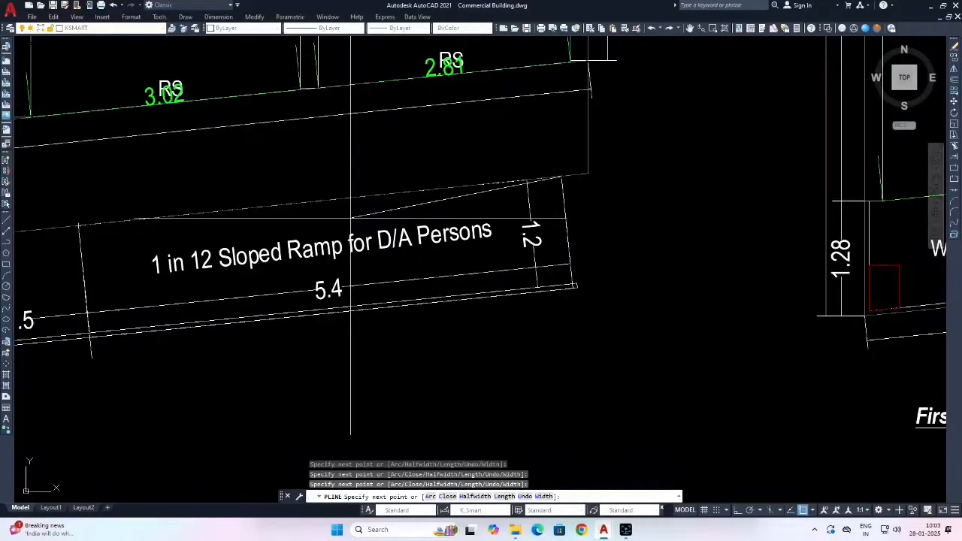
type("c")
key("Return")
scroll(457, 260, "down", 4)
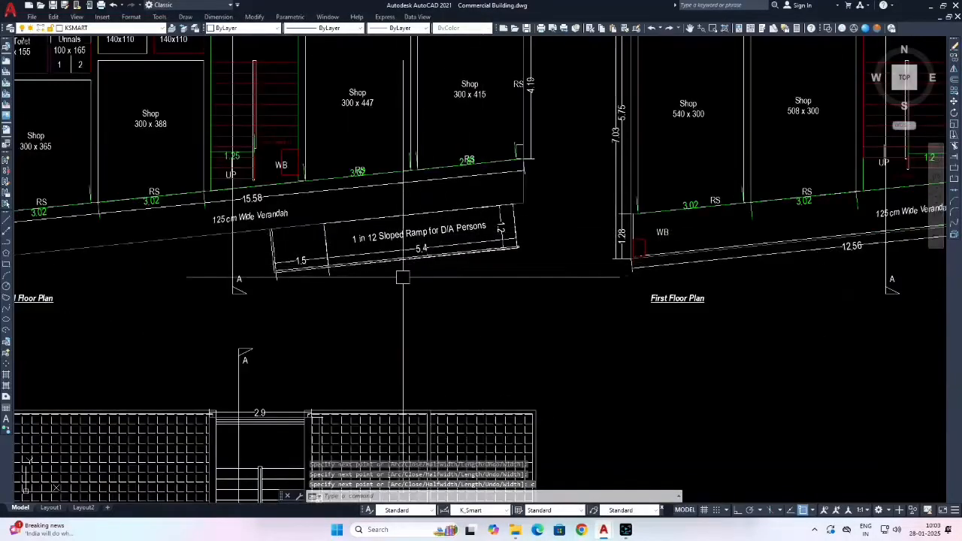
key("Escape")
key("Escape")
key("Escape")
Match the ramp outline's properties to the Block 1, Ramp 1 swatch of the Ramps for Disabled table.
scroll(368, 270, "down", 8)
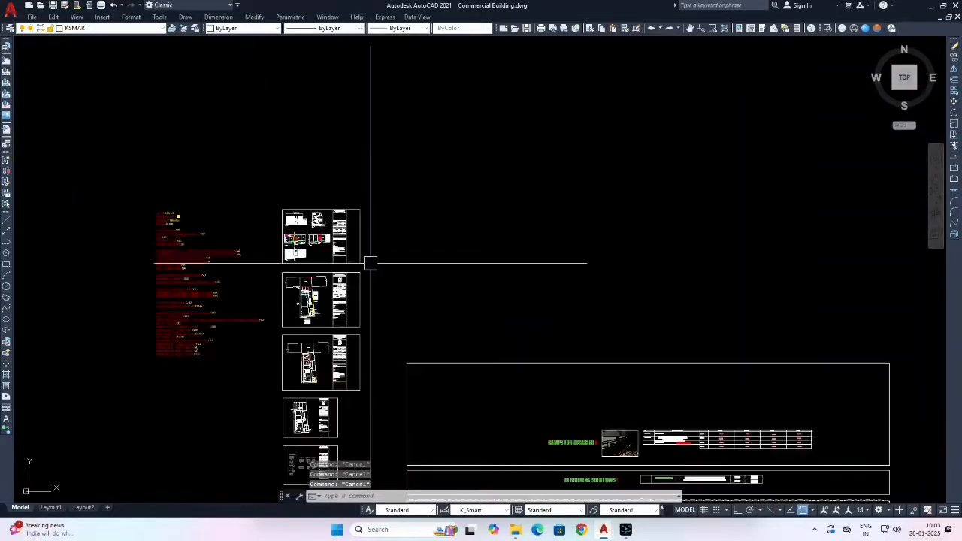
scroll(654, 353, "up", 8)
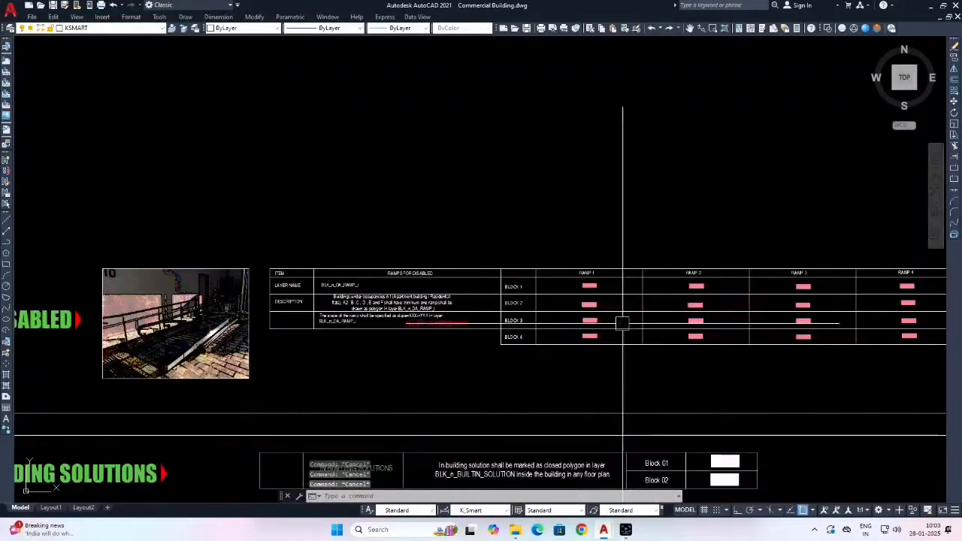
type("ma")
key("Return")
scroll(616, 322, "down", 2)
scroll(572, 305, "up", 4)
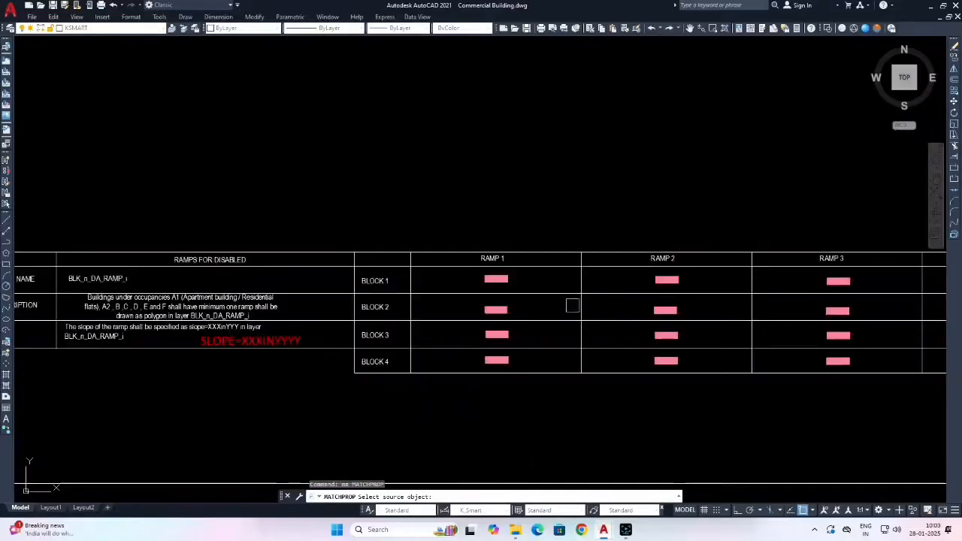
scroll(507, 279, "up", 2)
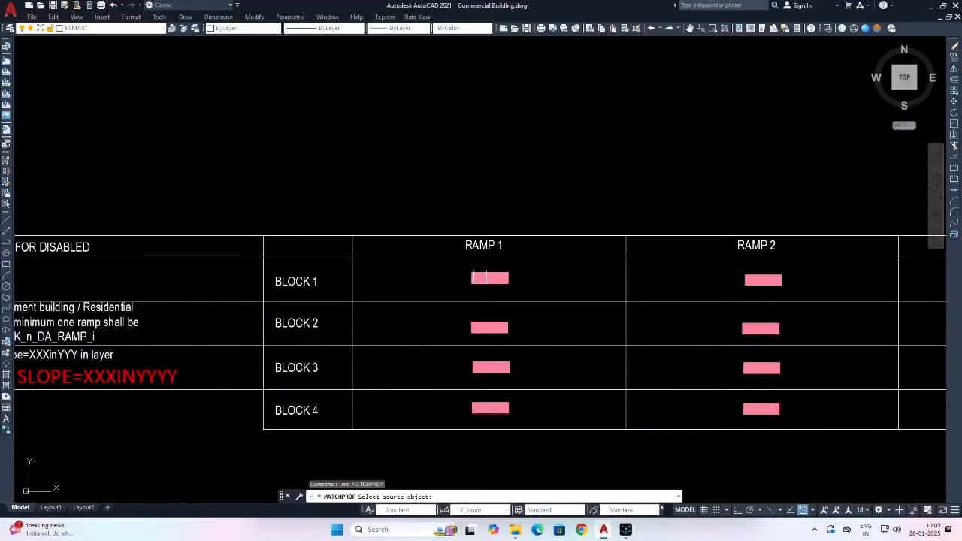
left_click(481, 278)
scroll(481, 278, "down", 10)
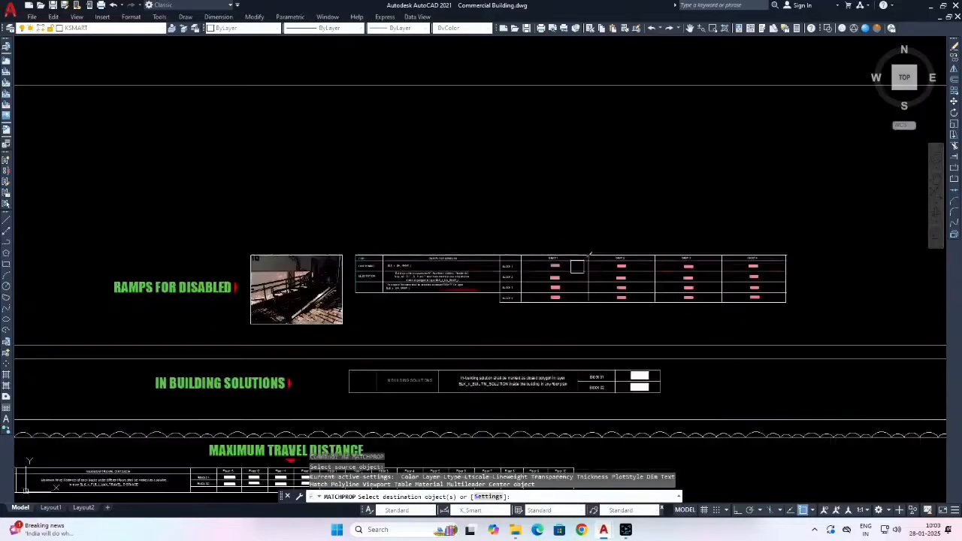
scroll(441, 228, "up", 10)
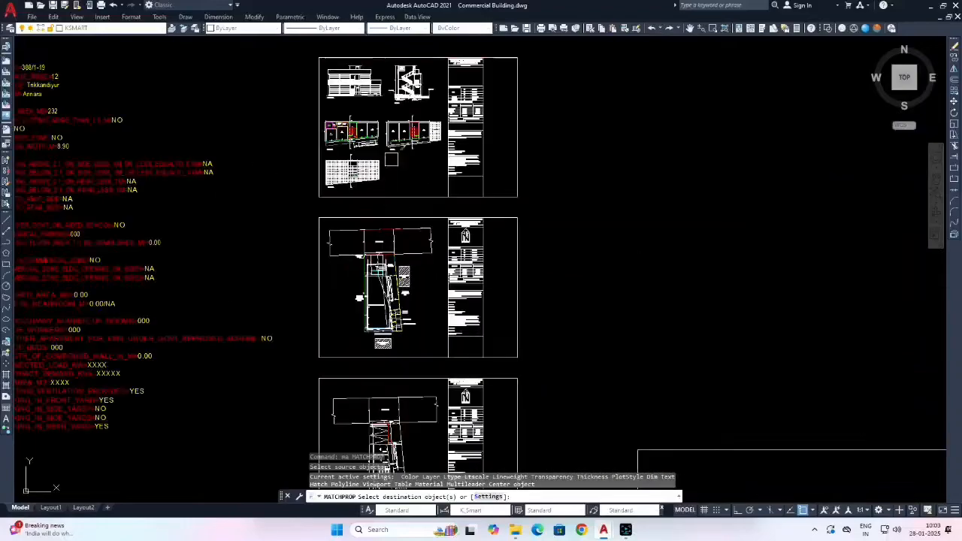
scroll(335, 211, "up", 4)
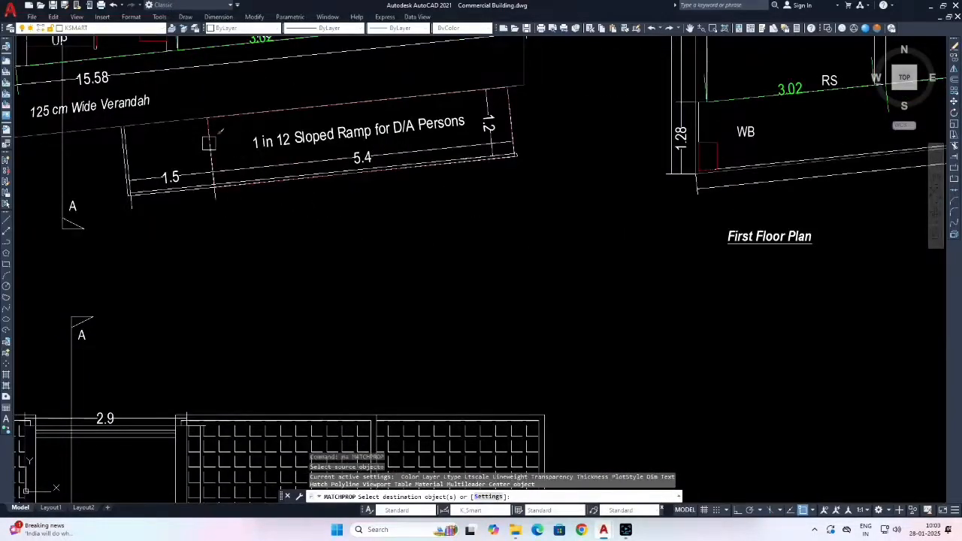
scroll(209, 143, "down", 8)
scroll(517, 242, "up", 8)
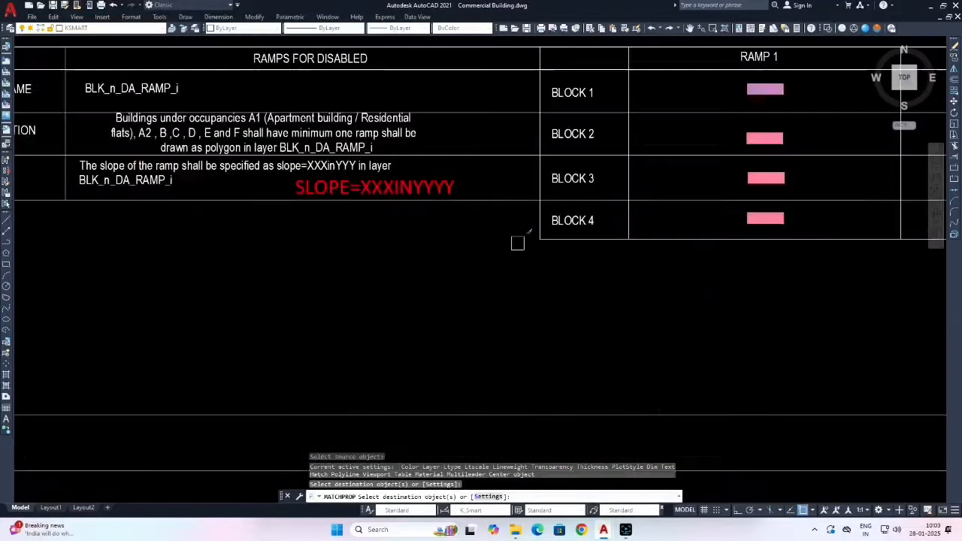
key("Escape")
Copy the red SLOPE=XXXINYYYY text from the Ramps for Disabled table to just below the ground floor plan's ramp.
left_click(427, 186)
type("co")
key("Return")
left_click(474, 185)
scroll(575, 275, "down", 8)
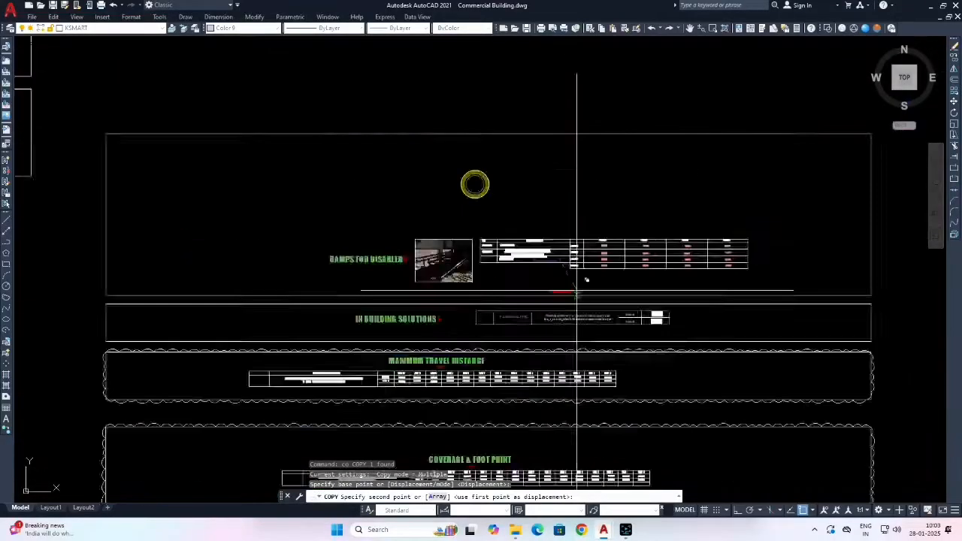
scroll(576, 293, "down", 4)
scroll(413, 225, "up", 10)
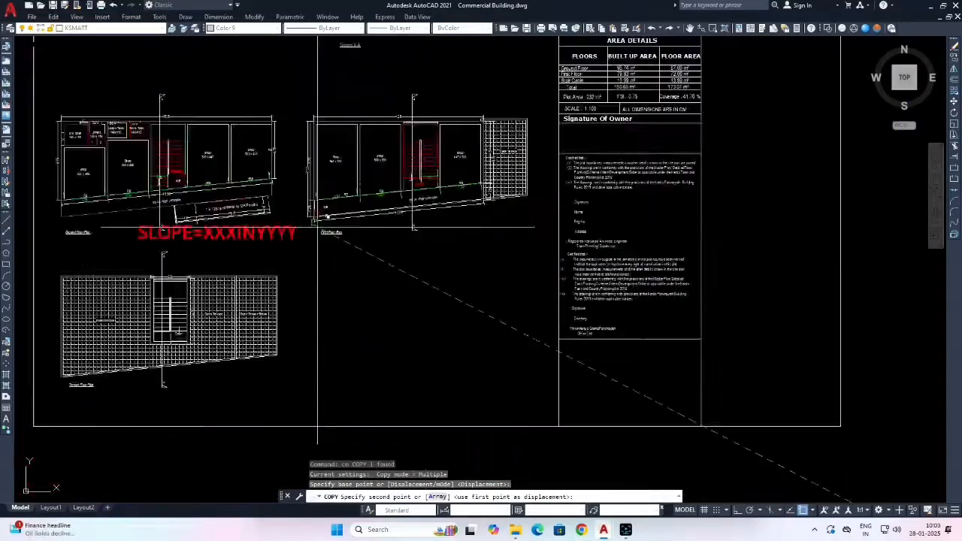
scroll(317, 225, "up", 3)
left_click(507, 296)
key("Escape")
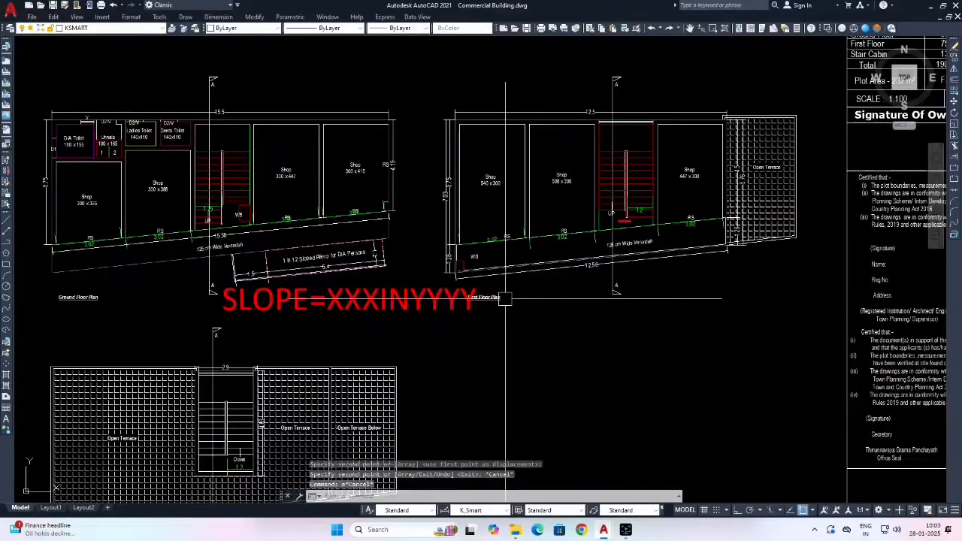
Scale the copied slope text down to about the plan's label size and move it directly beneath the ramp.
type("sc")
key("Return")
left_click(290, 308)
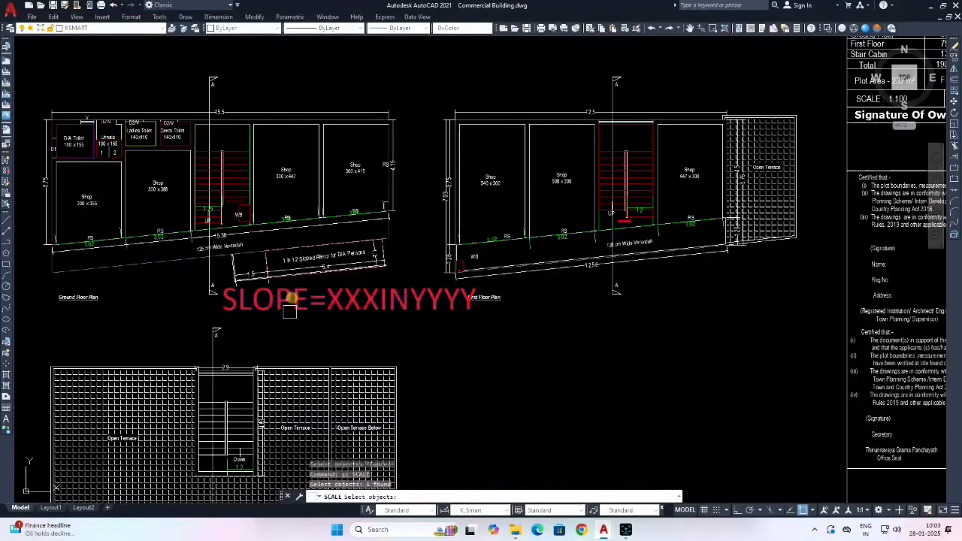
left_click(331, 303)
type("m")
key("Return")
left_click(305, 302)
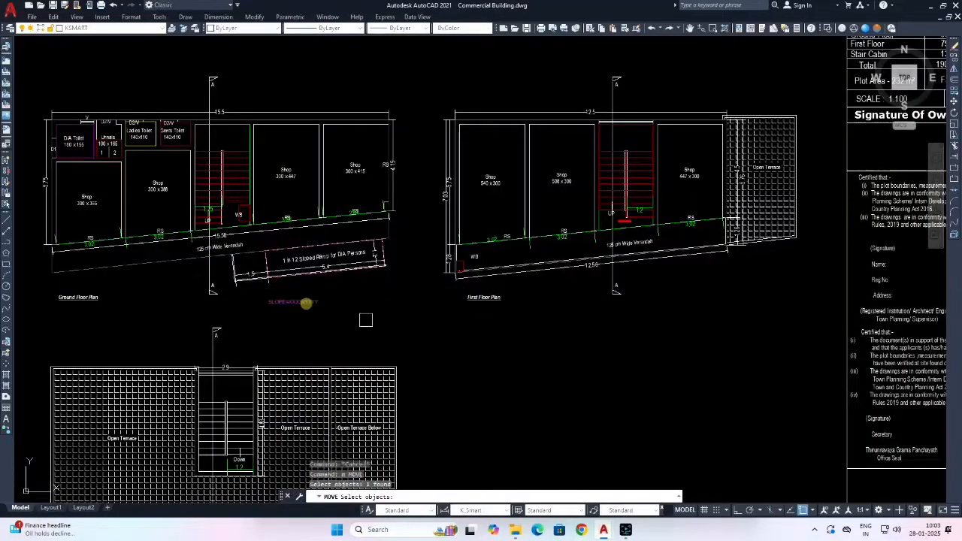
left_click(396, 283)
Edit the slope text below the ramp to state a slope of 1 in 12.
scroll(383, 294, "up", 5)
double_click(353, 291)
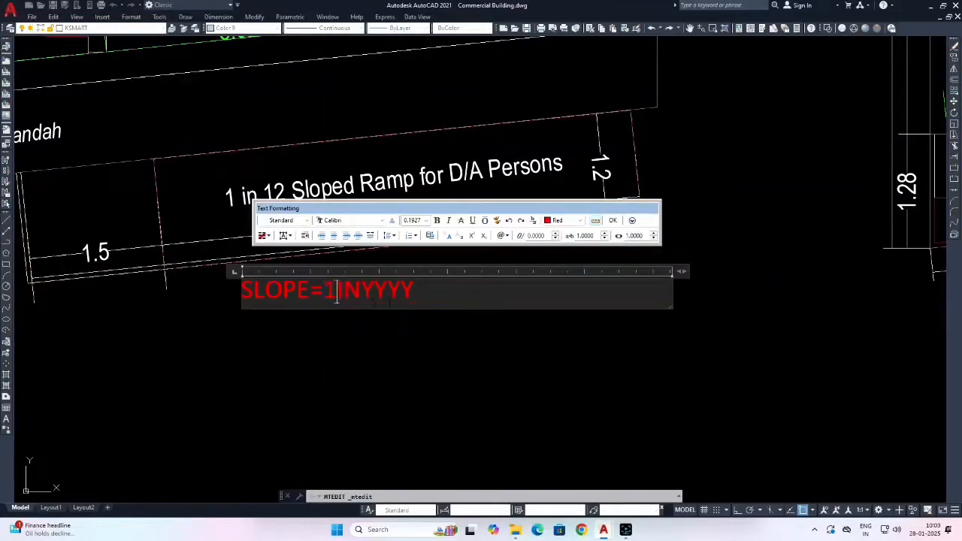
left_click(484, 345)
scroll(317, 273, "down", 6)
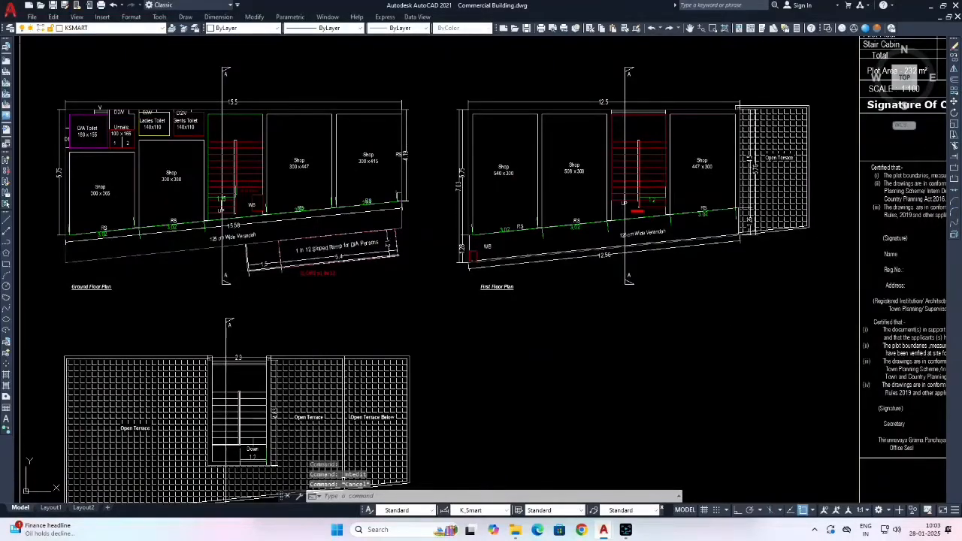
key("Escape")
Save the drawing and erase the Ramps for Disabled heading, picture, table and frame from the reference area.
scroll(318, 272, "down", 12)
middle_click_drag(425, 288, 367, 190)
scroll(345, 267, "up", 4)
scroll(161, 154, "down", 2)
left_click(160, 156)
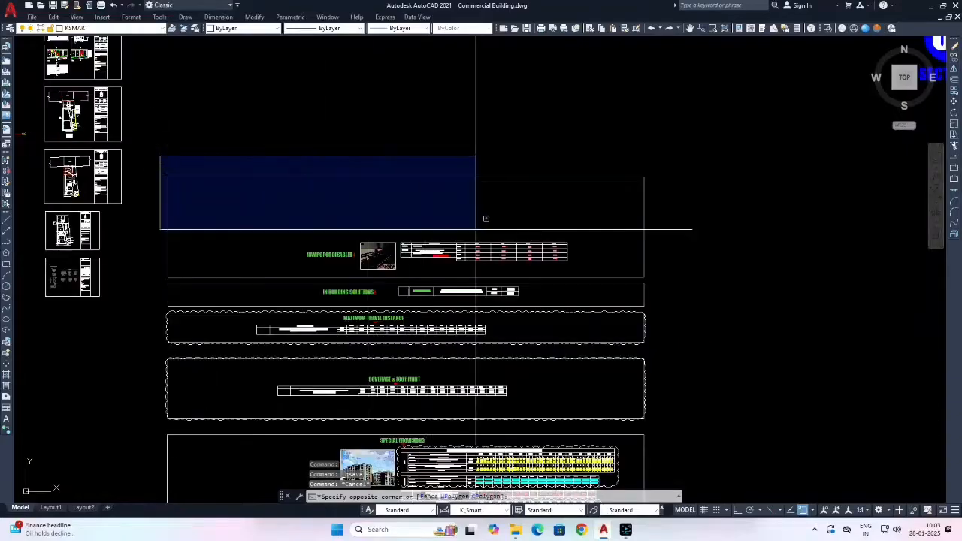
left_click(708, 280)
type("e")
key("Return")
Copy the Block 01 swatch of the In Building Solutions table, on layer BLK_1_BUILTIN_SOLUTION, to the clipboard.
scroll(334, 307, "up", 4)
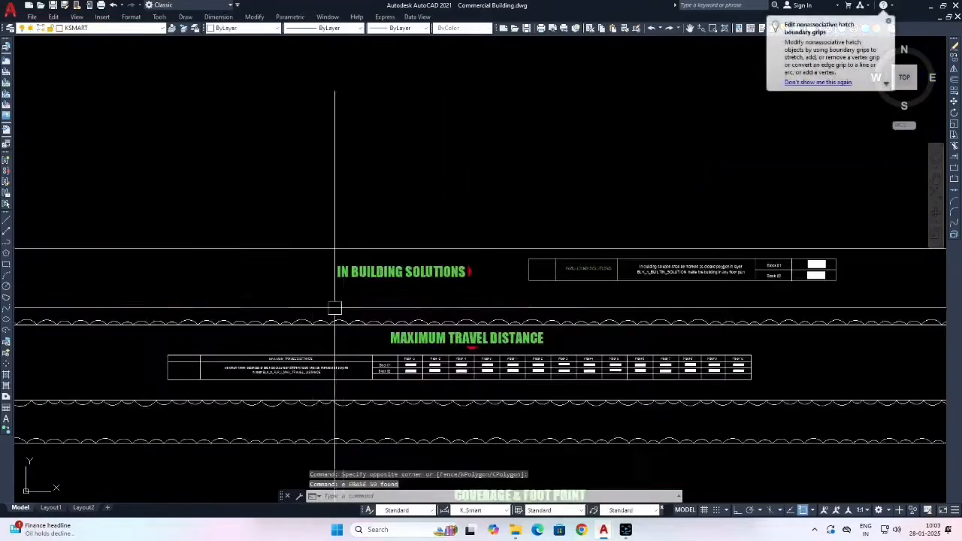
scroll(575, 267, "up", 2)
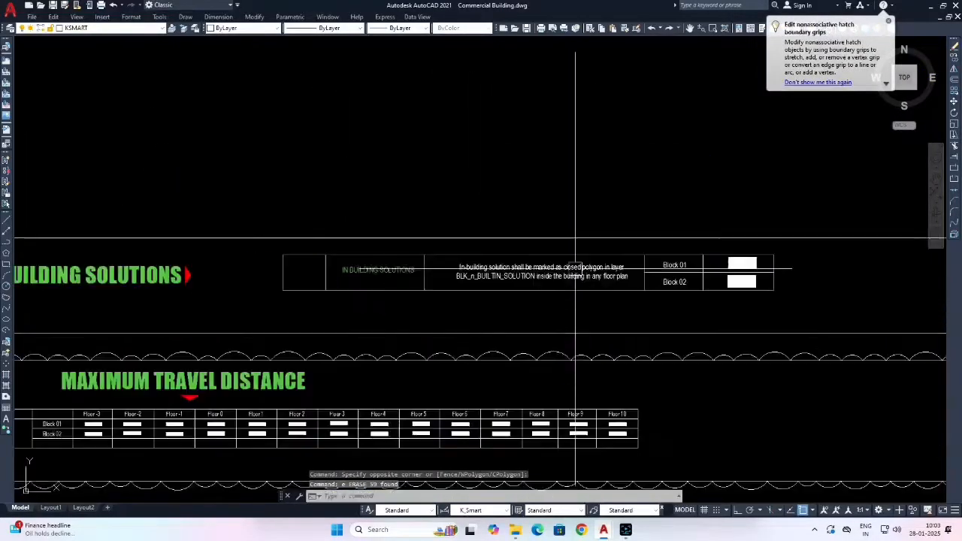
scroll(746, 269, "up", 2)
key("Escape")
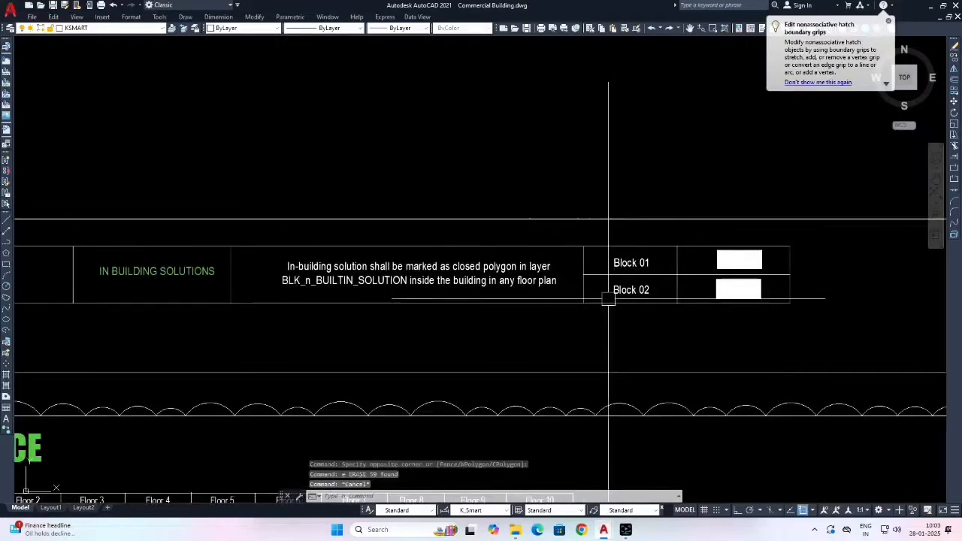
scroll(730, 263, "up", 4)
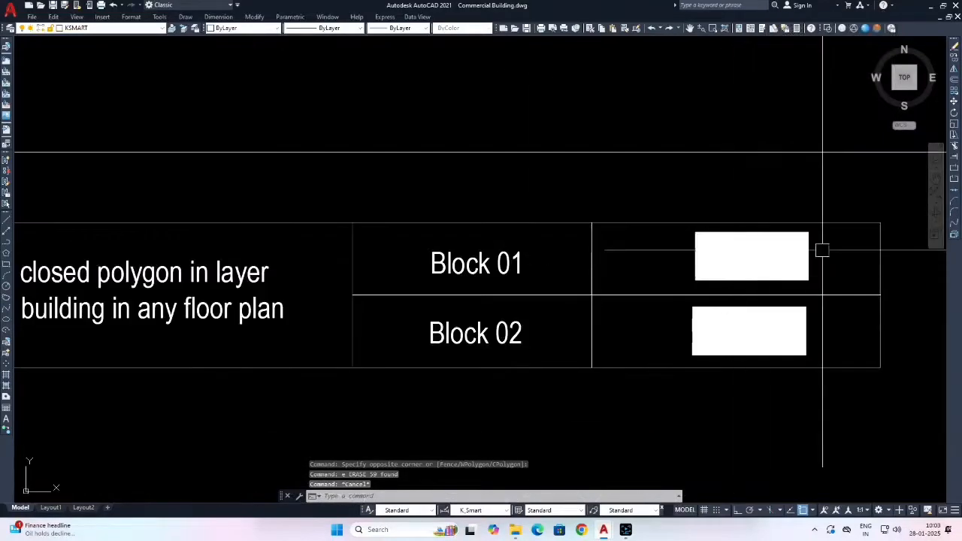
left_click(822, 250)
scroll(619, 300, "down", 5)
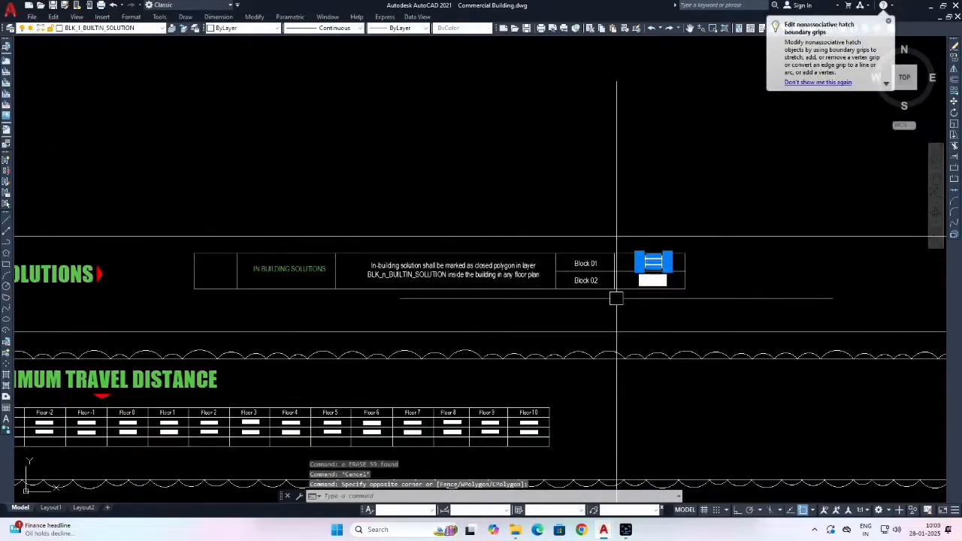
key("ctrl+c")
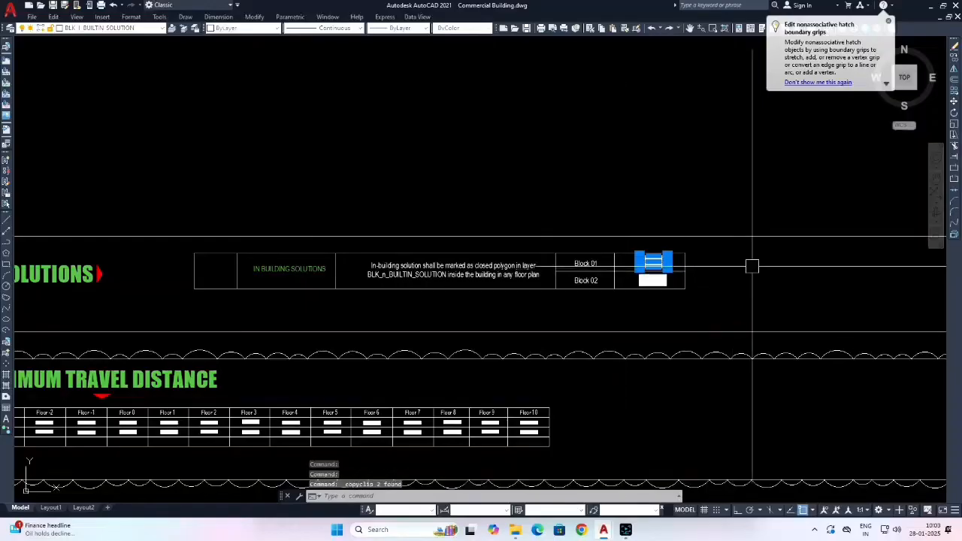
Paste the copied in-building solution swatch into the empty space left of the ground floor plan.
scroll(733, 280, "down", 9)
scroll(617, 244, "up", 11)
scroll(481, 164, "up", 6)
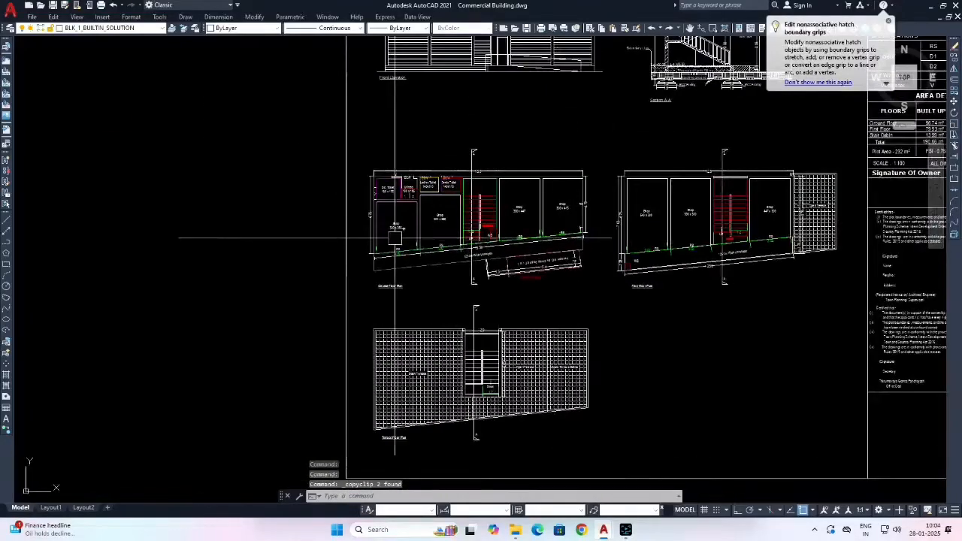
key("ctrl+v")
scroll(381, 256, "up", 4)
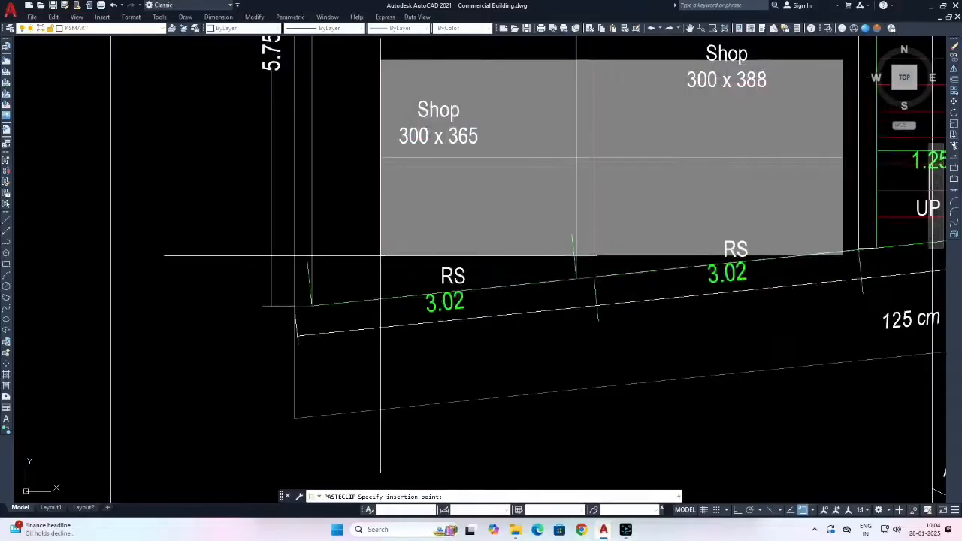
scroll(442, 271, "down", 6)
left_click(182, 290)
key("Escape")
scroll(414, 249, "up", 4)
key("Escape")
middle_click_drag(445, 248, 446, 306)
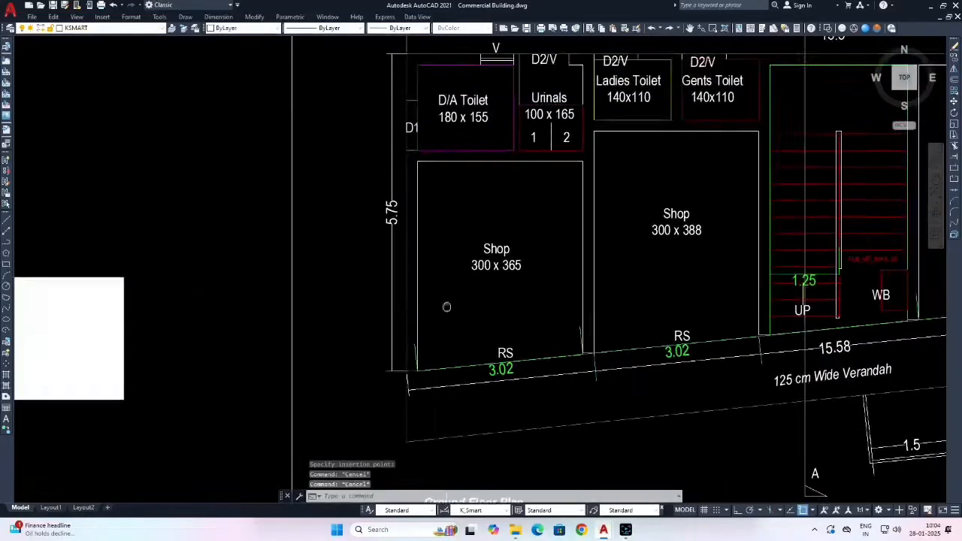
type("rec")
key("Return")
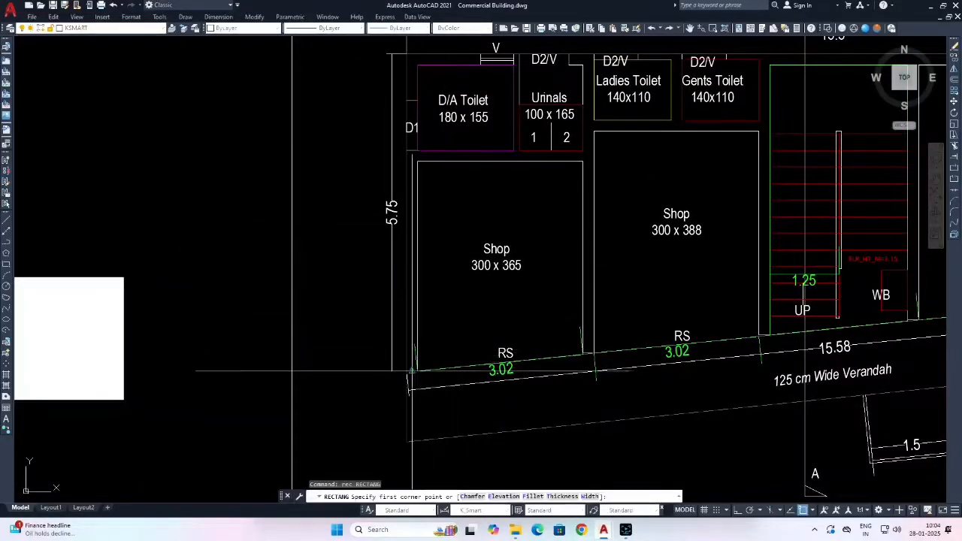
scroll(412, 369, "up", 4)
left_click(404, 369)
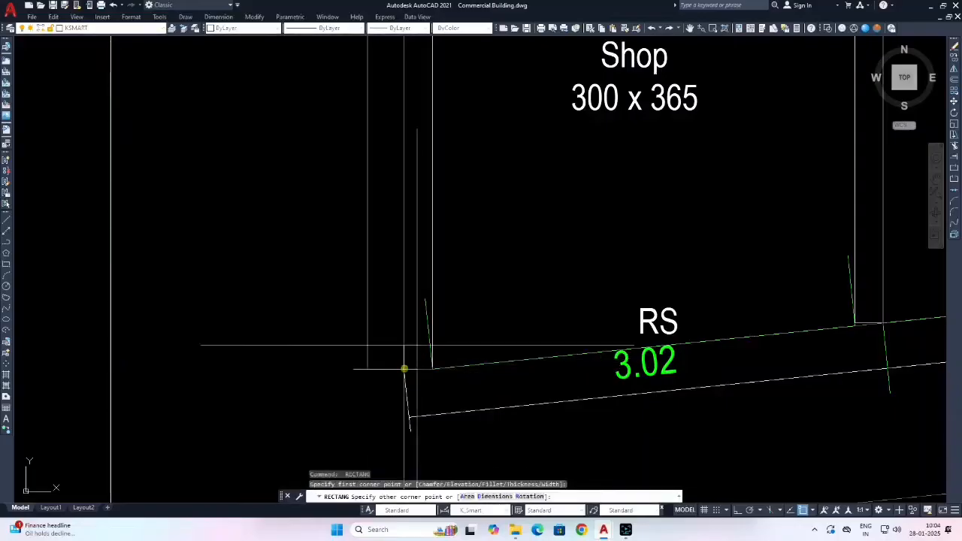
left_click(432, 289)
Draw a small rectangle inside the upper-left corner of the ground floor's 300 x 365 shop.
key("Return")
scroll(434, 285, "down", 2)
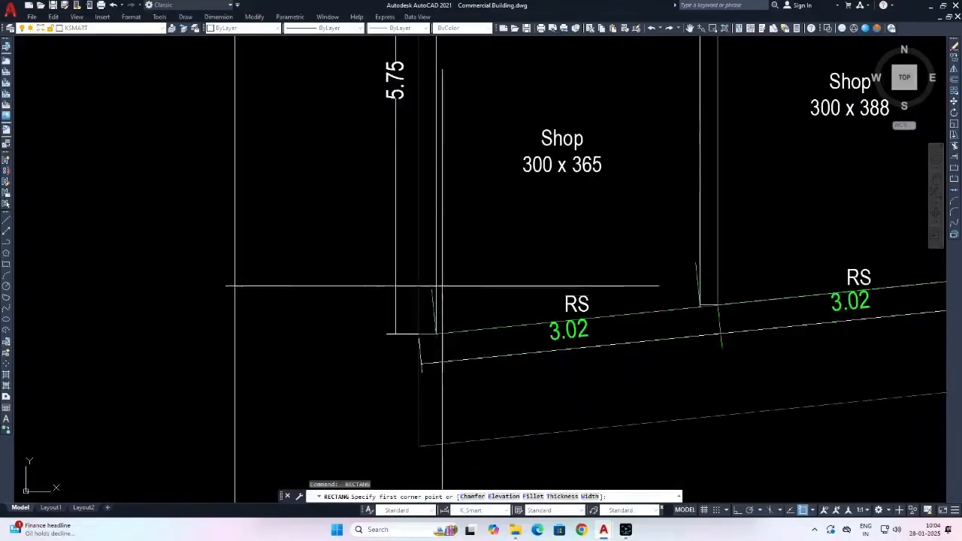
middle_click_drag(436, 75, 419, 242)
key("Return")
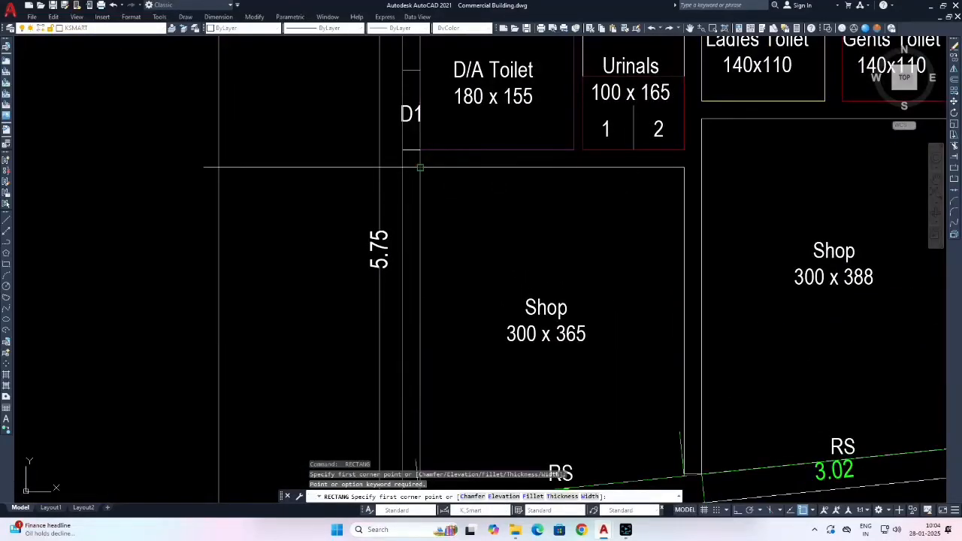
left_click(421, 168)
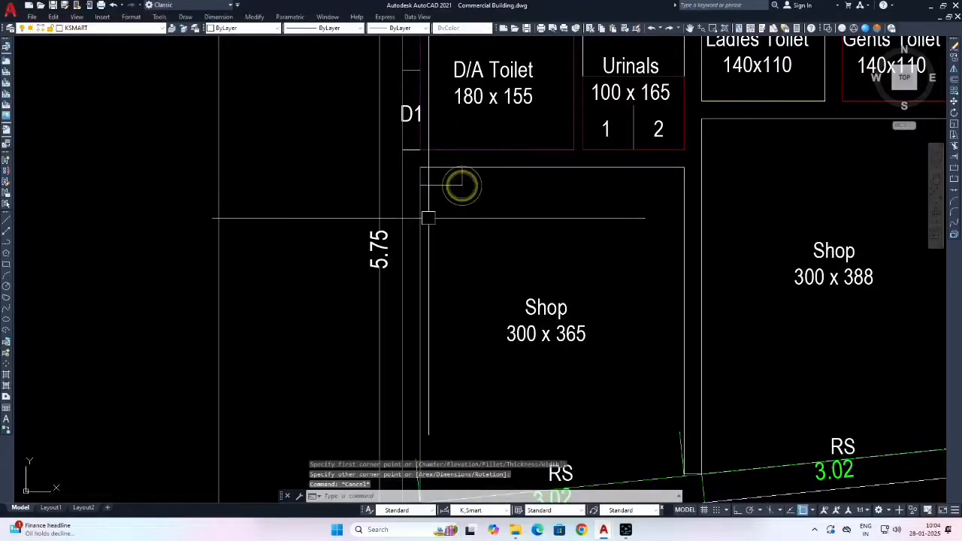
key("Escape")
Match the small shop rectangle's properties to the pasted in-building solution swatch.
type("ma")
key("Return")
scroll(470, 228, "down", 4)
left_click(366, 251)
scroll(459, 225, "up", 2)
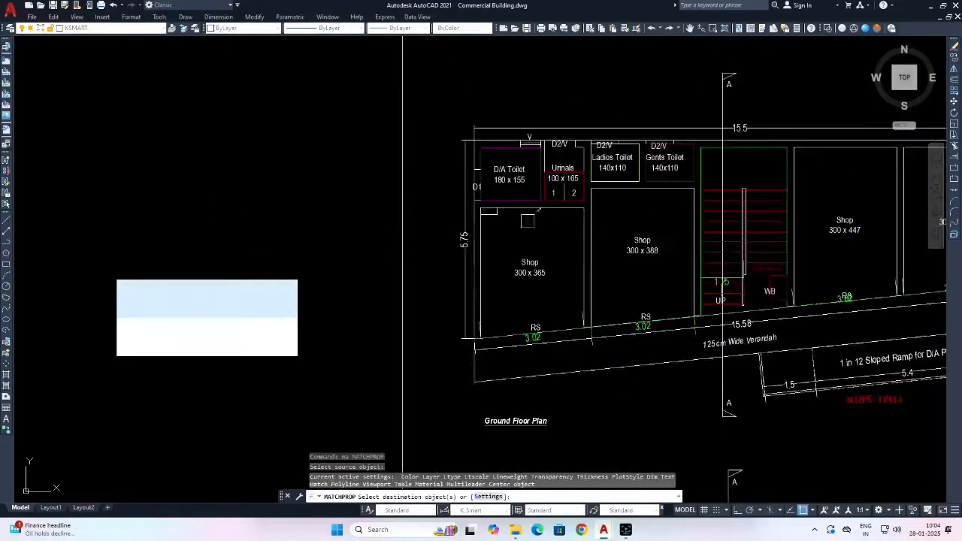
key("Escape")
Erase the pasted in-building solution swatch beside the ground floor plan and save the drawing.
left_click(375, 240)
left_click(107, 339)
type("e")
key("Return")
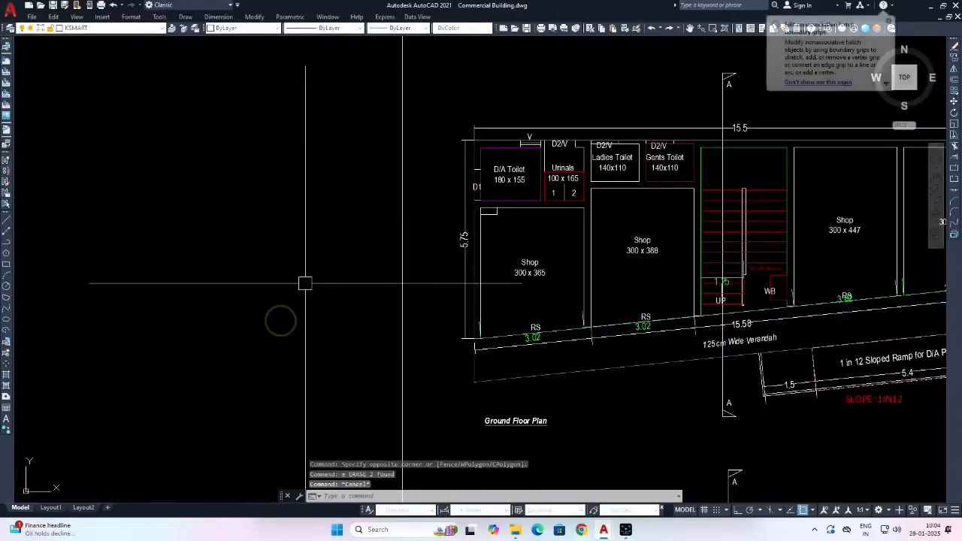
key("Escape")
key("ctrl+s")
Erase the In Building Solutions heading, table and frame from the reference area.
scroll(376, 275, "down", 14)
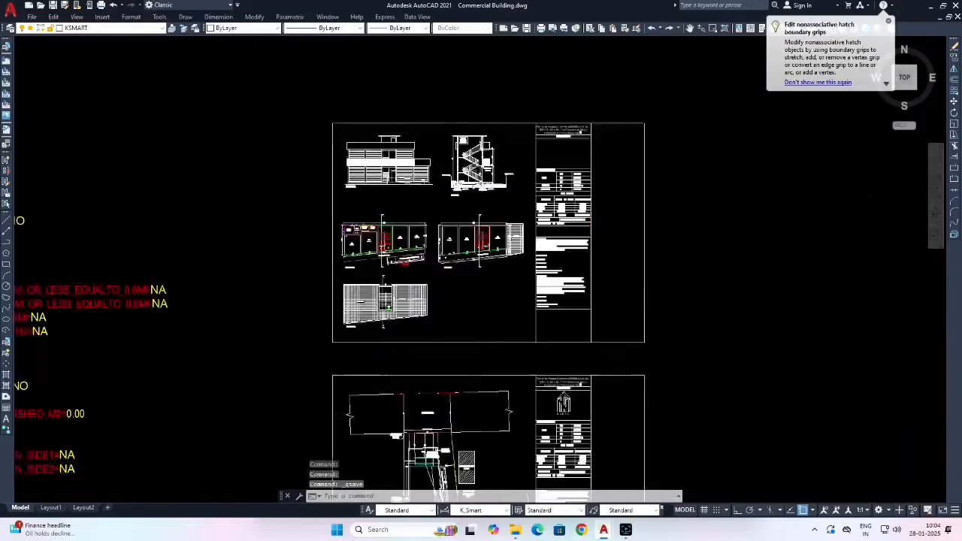
middle_click_drag(550, 382, 474, 301)
scroll(419, 330, "up", 4)
key("Escape")
left_click(332, 240)
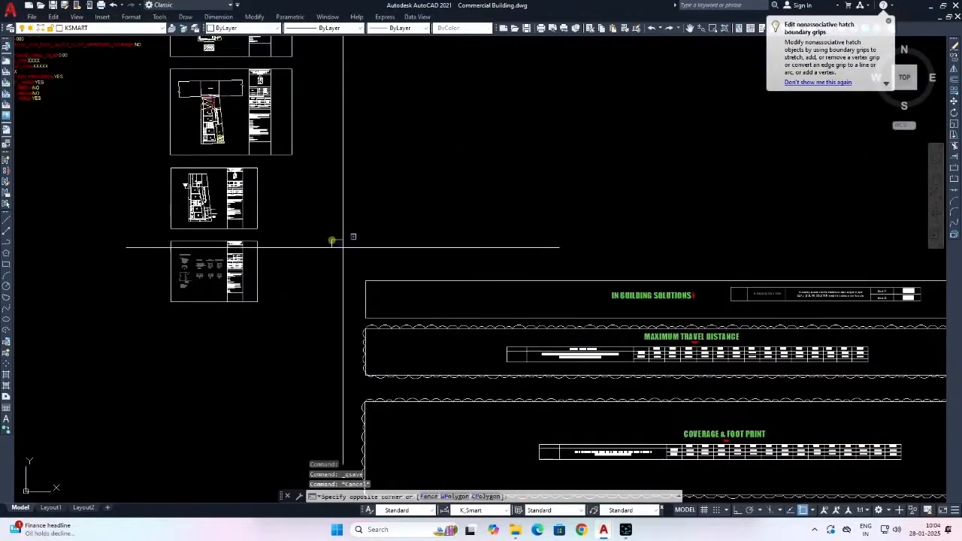
scroll(341, 248, "down", 2)
left_click(846, 283)
type("e")
key("Return")
scroll(560, 301, "up", 4)
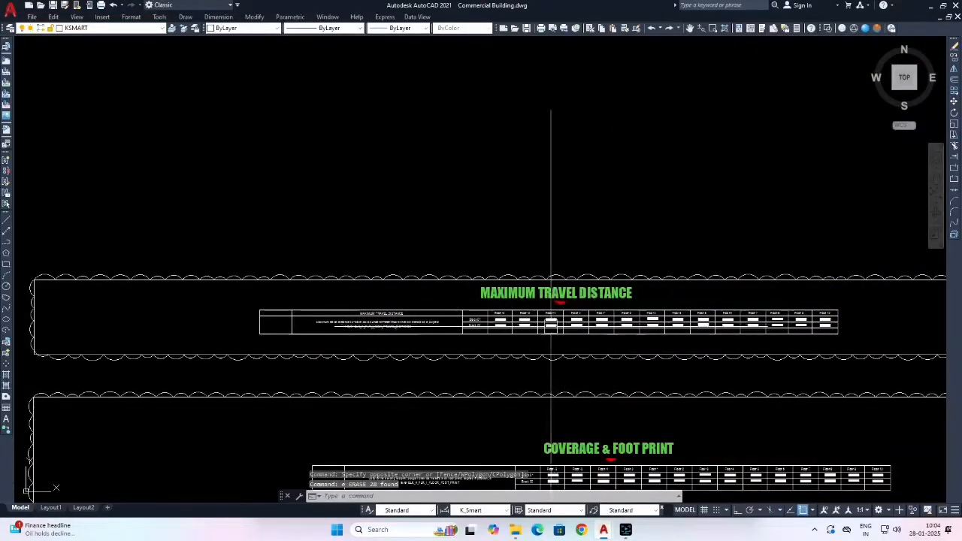
scroll(551, 296, "down", 3)
type("pl")
key("Return")
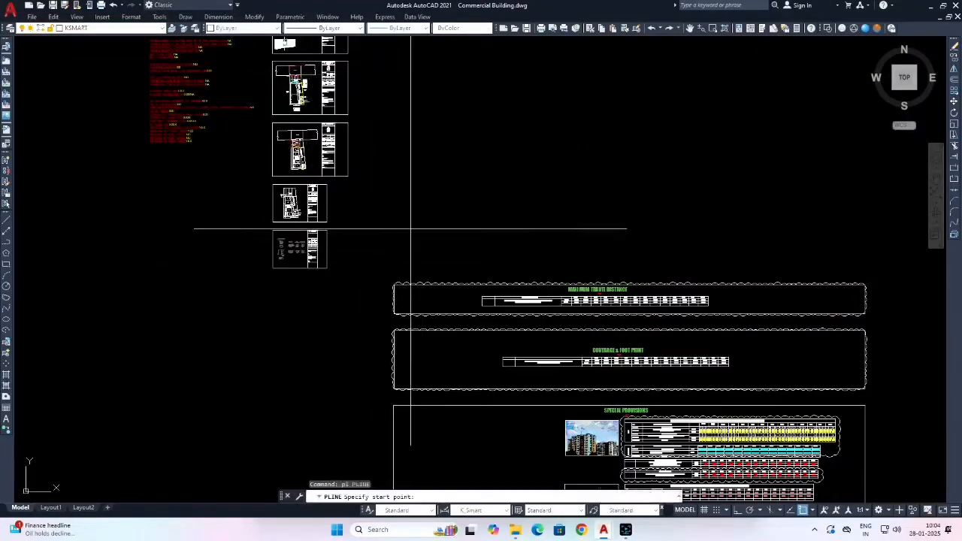
scroll(417, 247, "down", 5)
key("Escape")
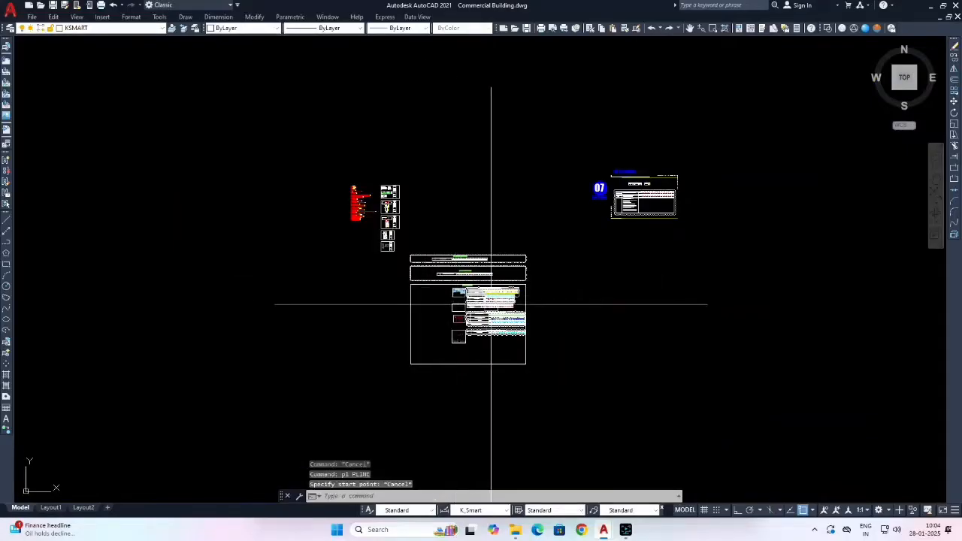
key("Escape")
Draw a vertical travel-distance polyline in the ground floor's 300 x 447 shop, from its upper-left corner down to the shop front.
type("pl")
key("Return")
scroll(365, 215, "up", 8)
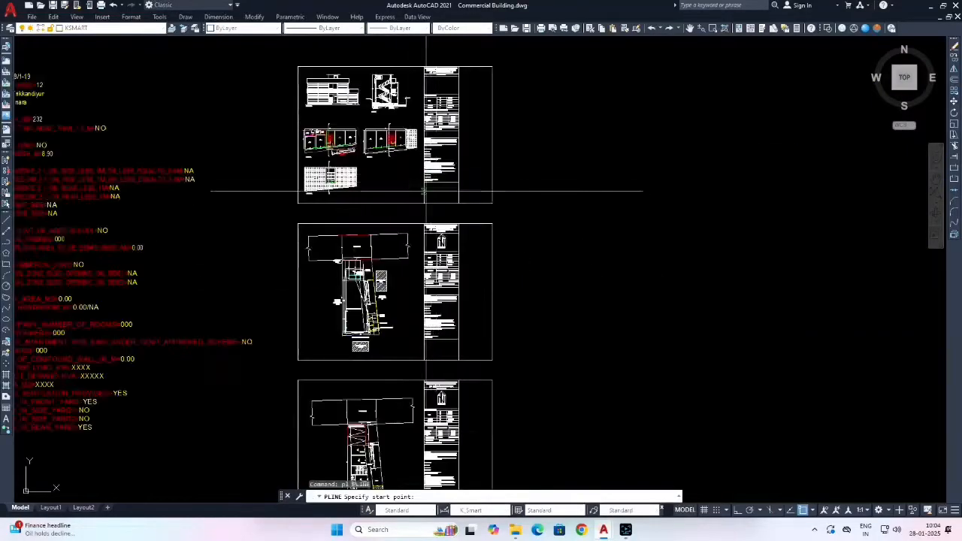
scroll(359, 247, "up", 6)
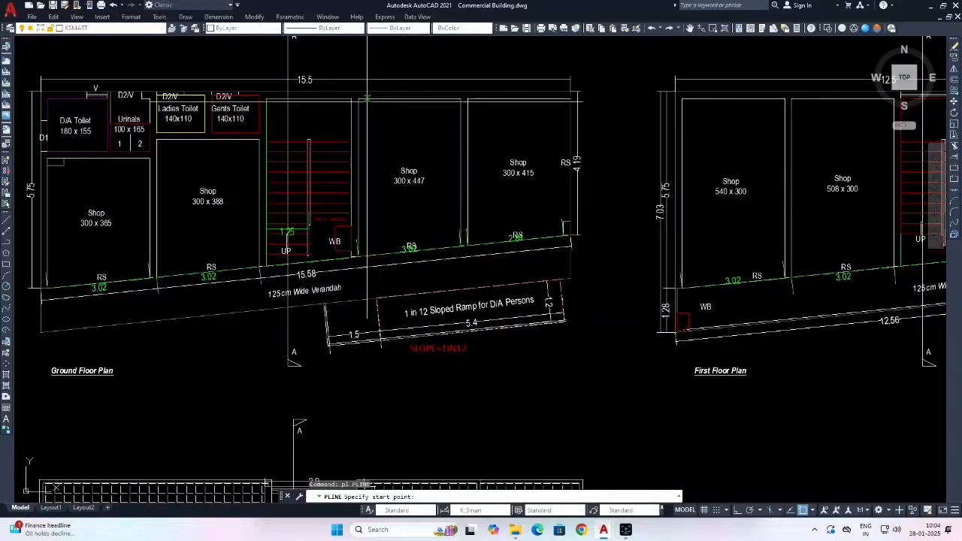
left_click(362, 99)
scroll(362, 258, "up", 4)
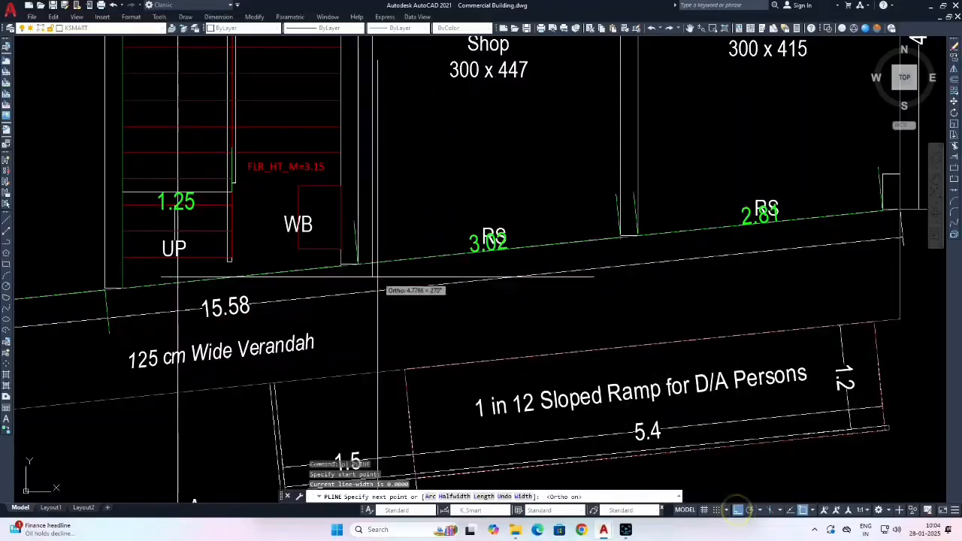
key("Escape")
With ortho off, start a first-floor polyline at the 540 x 300 shop's upper-left corner and run it diagonally to the lower-right corner of its front.
scroll(426, 259, "down", 8)
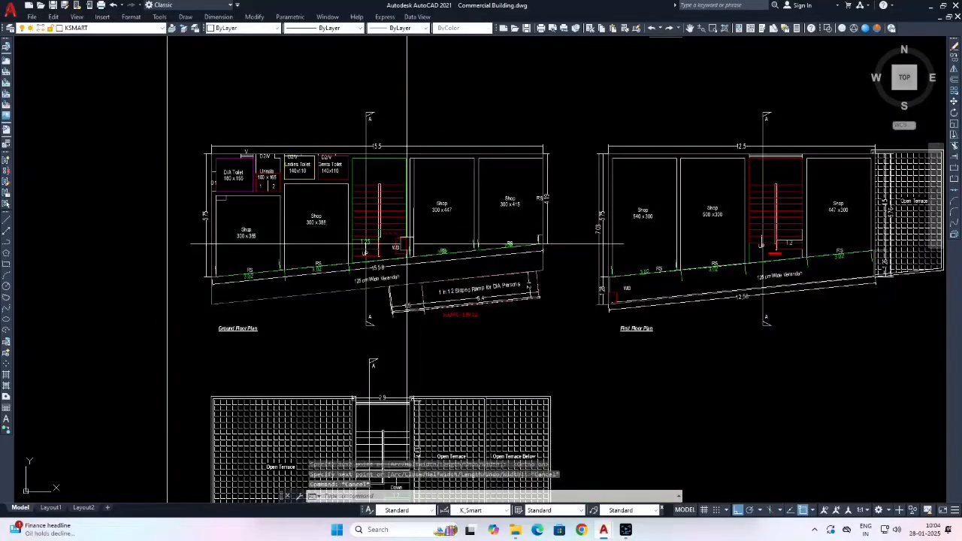
scroll(465, 228, "down", 2)
scroll(522, 231, "up", 2)
middle_click_drag(489, 241, 441, 256)
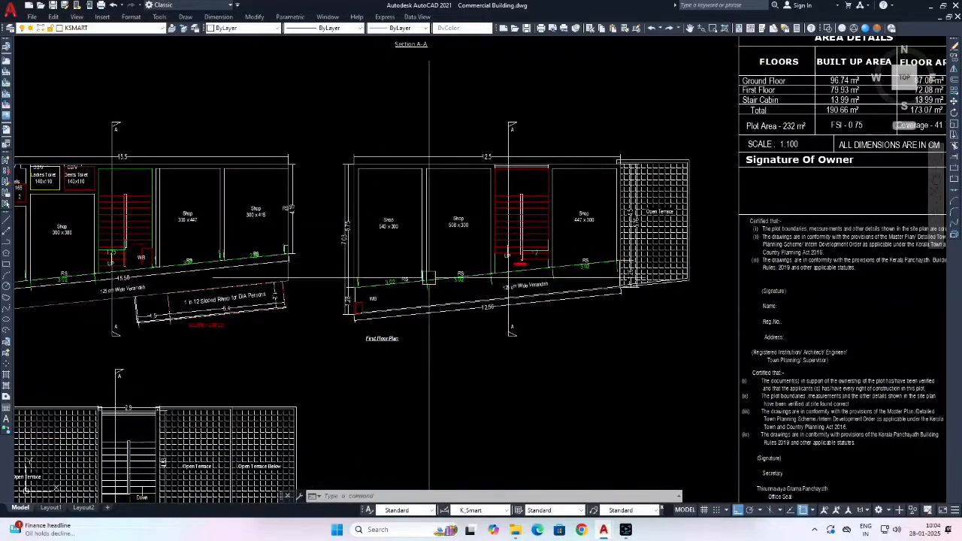
key("Escape")
key("Escape")
type("pl")
key("Return")
scroll(372, 184, "up", 2)
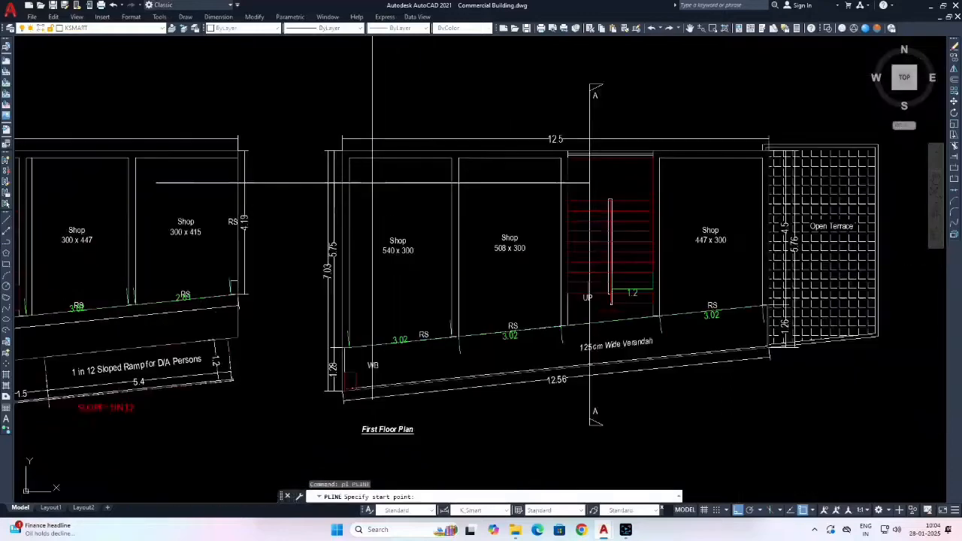
left_click(350, 158)
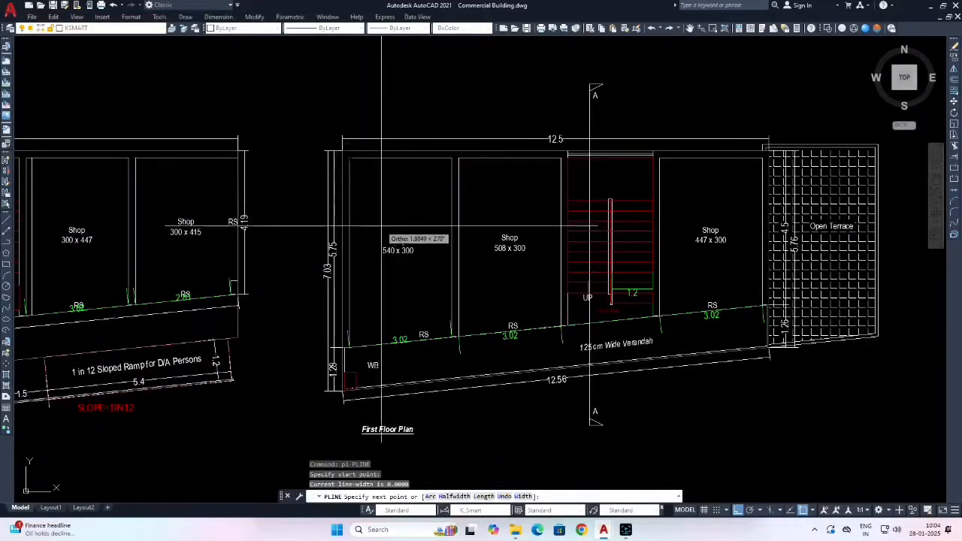
left_click(736, 510)
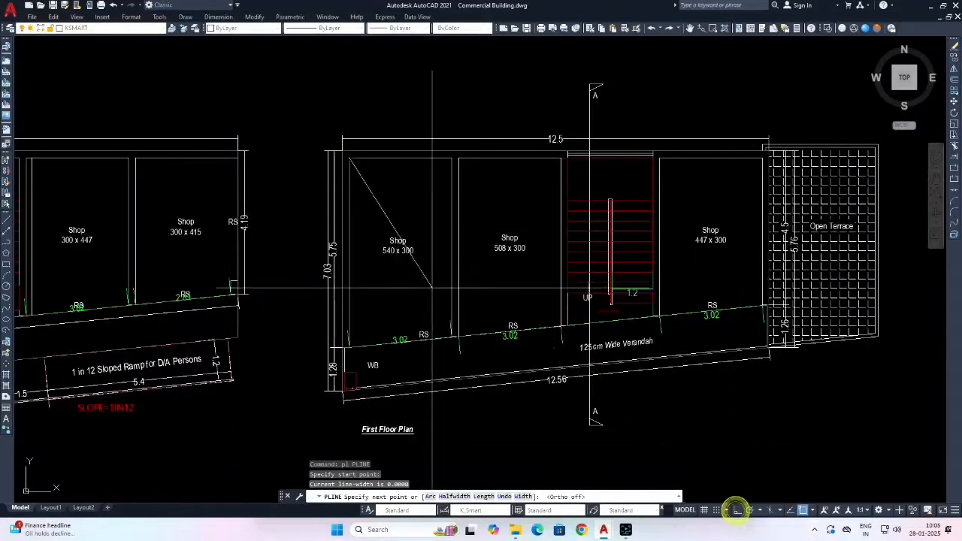
scroll(435, 341, "up", 4)
left_click(476, 345)
Continue the first-floor polyline along the verandah to the foot of the staircase beside its central wall, and save the drawing.
scroll(473, 344, "down", 5)
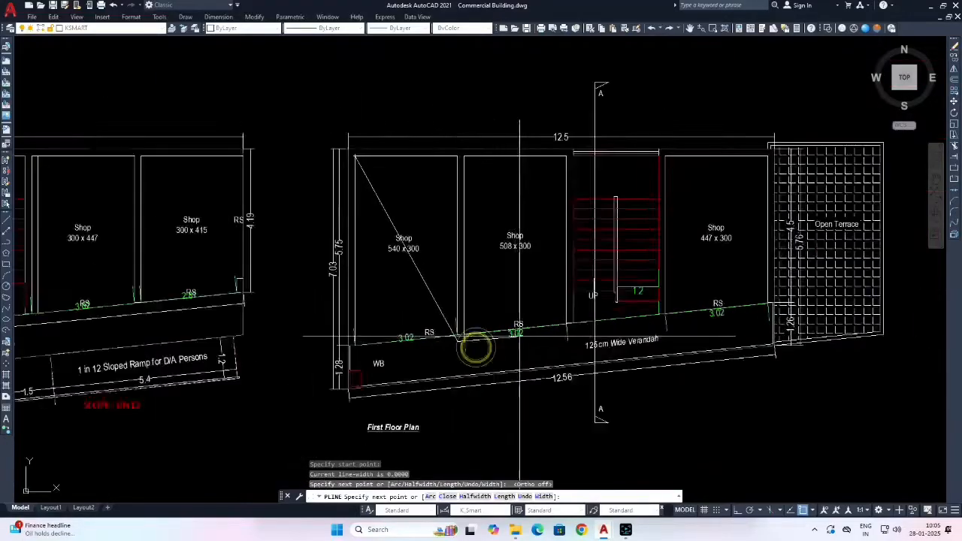
scroll(444, 329, "up", 5)
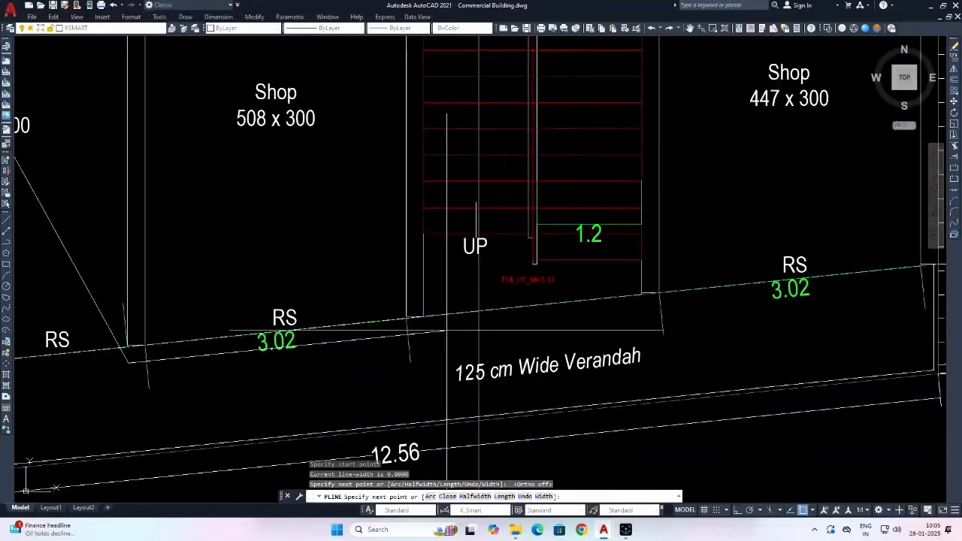
left_click(532, 321)
left_click(546, 262)
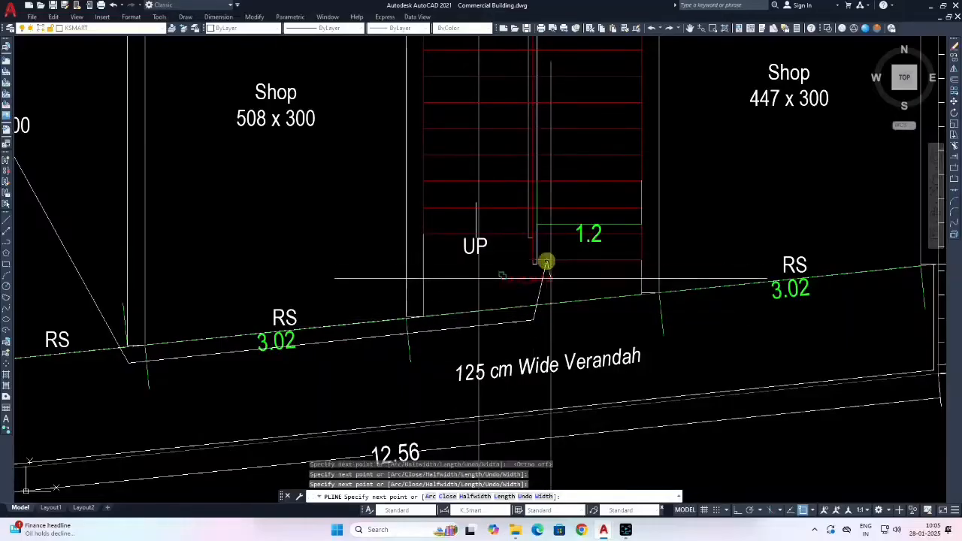
key("Escape")
scroll(519, 293, "down", 5)
key("ctrl+s")
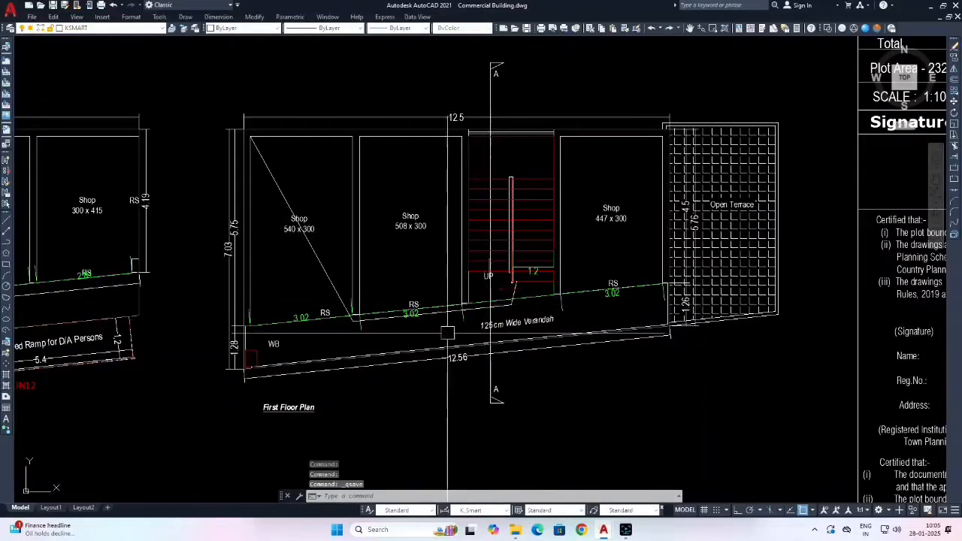
Match the ground-floor travel polyline's properties to the Block 01, Floor 0 swatch of the Maximum Travel Distance table.
scroll(414, 328, "down", 10)
scroll(440, 305, "down", 5)
middle_click_drag(535, 343, 478, 265)
scroll(493, 340, "up", 10)
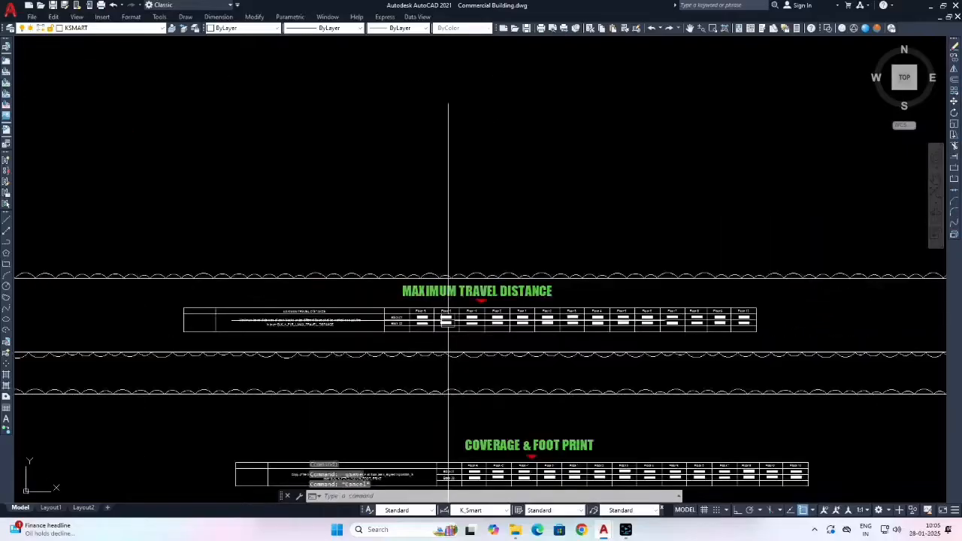
type("ma")
key("Return")
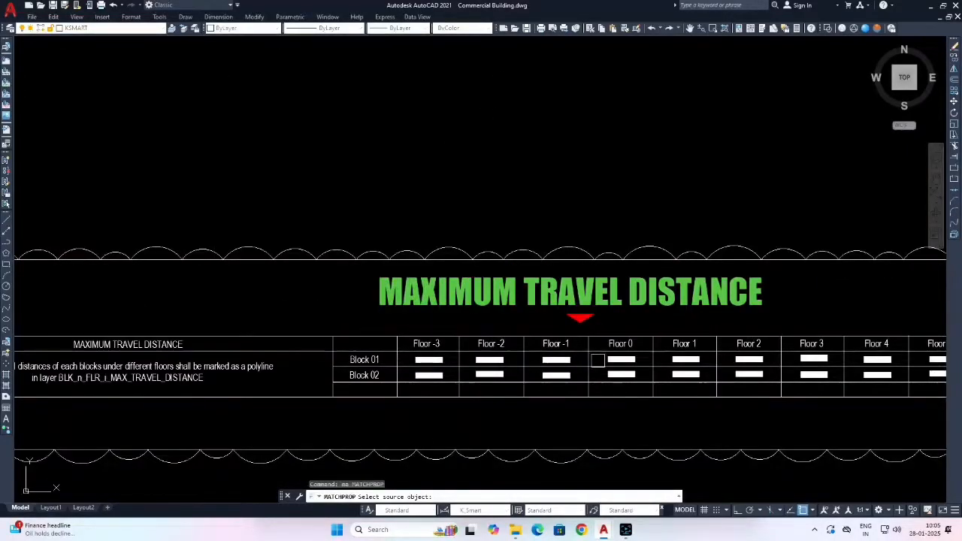
scroll(597, 360, "up", 3)
left_click(616, 359)
scroll(616, 359, "down", 8)
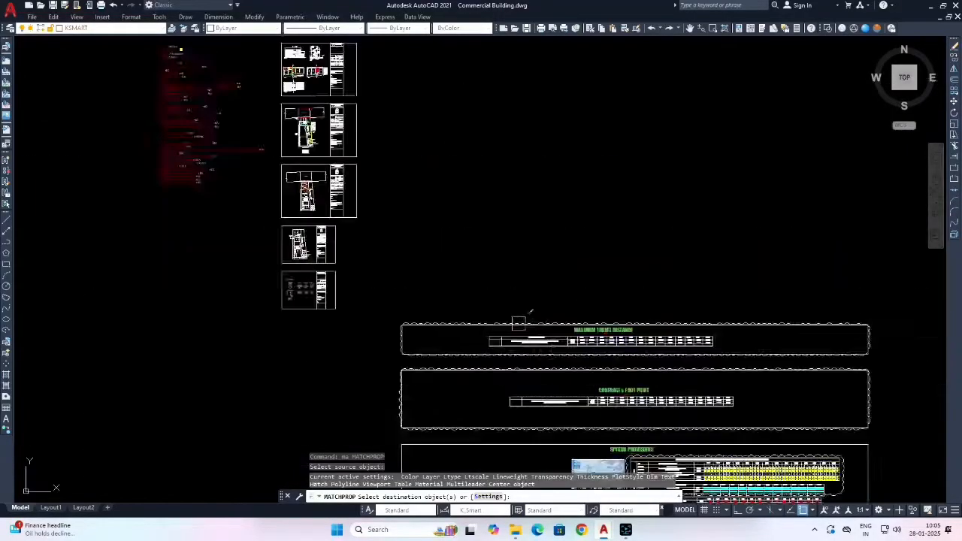
scroll(518, 323, "down", 2)
scroll(386, 181, "up", 10)
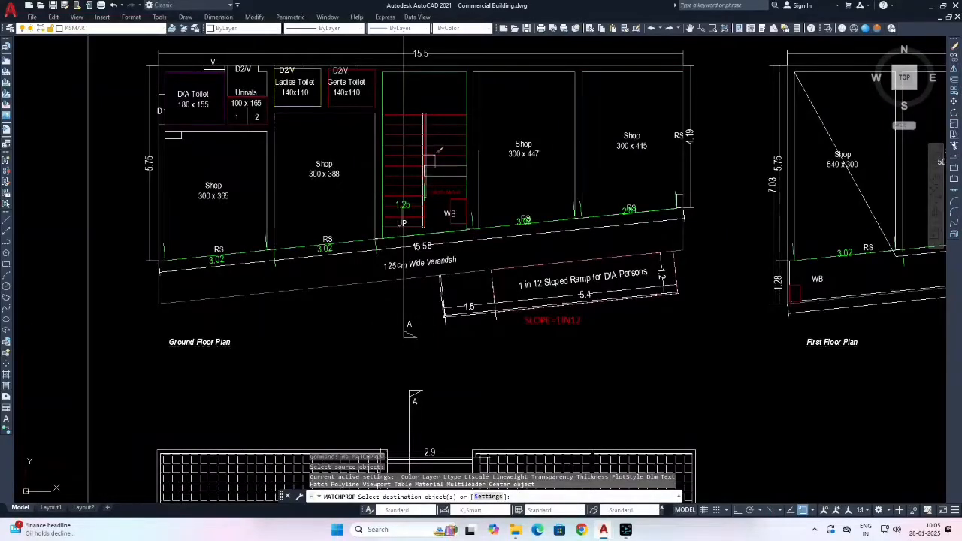
left_click(482, 137)
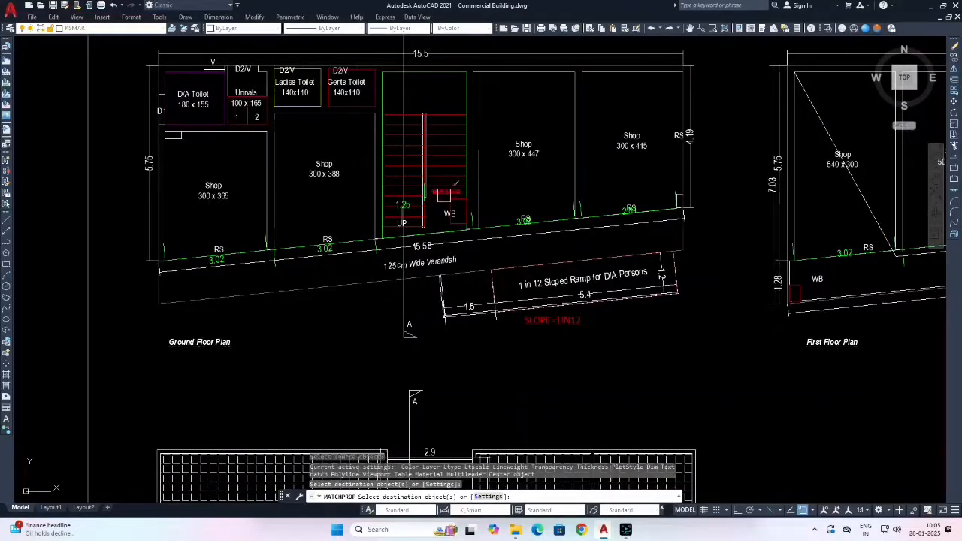
scroll(444, 194, "down", 10)
key("Escape")
Match the first-floor travel polyline's properties to the Block 01, Floor 1 swatch of the Maximum Travel Distance table, check its layer, and save.
middle_click_drag(535, 331, 461, 313)
scroll(434, 184, "down", 6)
scroll(586, 332, "up", 4)
scroll(461, 175, "up", 4)
scroll(498, 293, "up", 8)
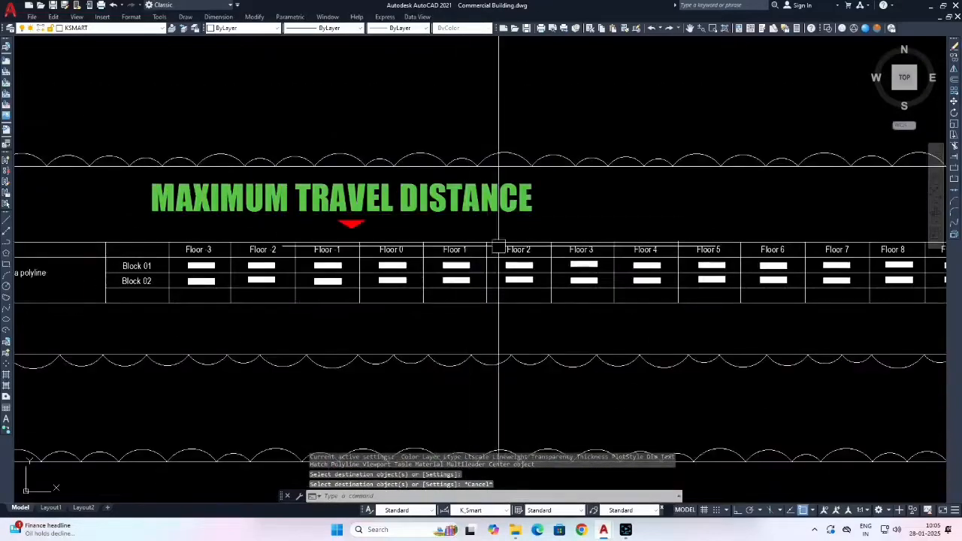
key("space")
left_click(371, 282)
scroll(552, 285, "down", 12)
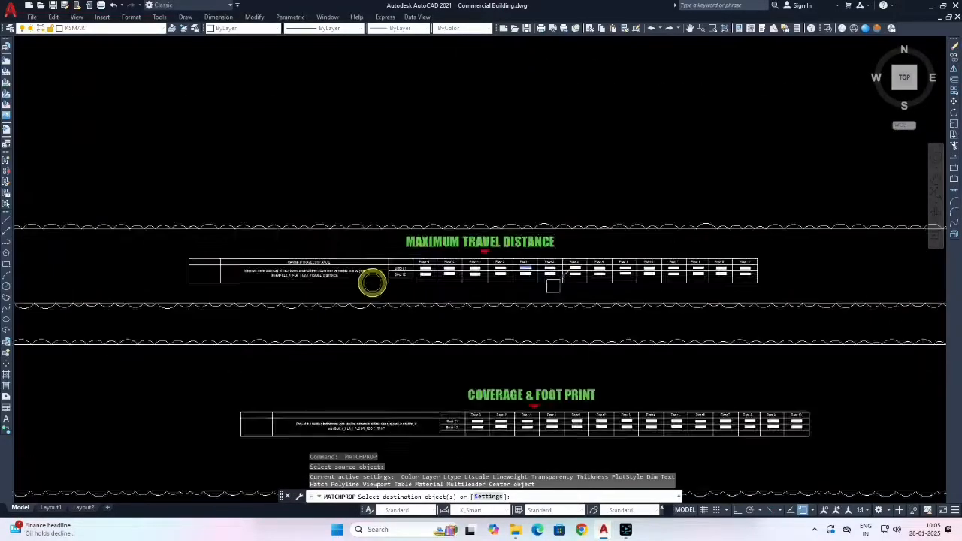
scroll(321, 161, "up", 5)
scroll(321, 136, "up", 8)
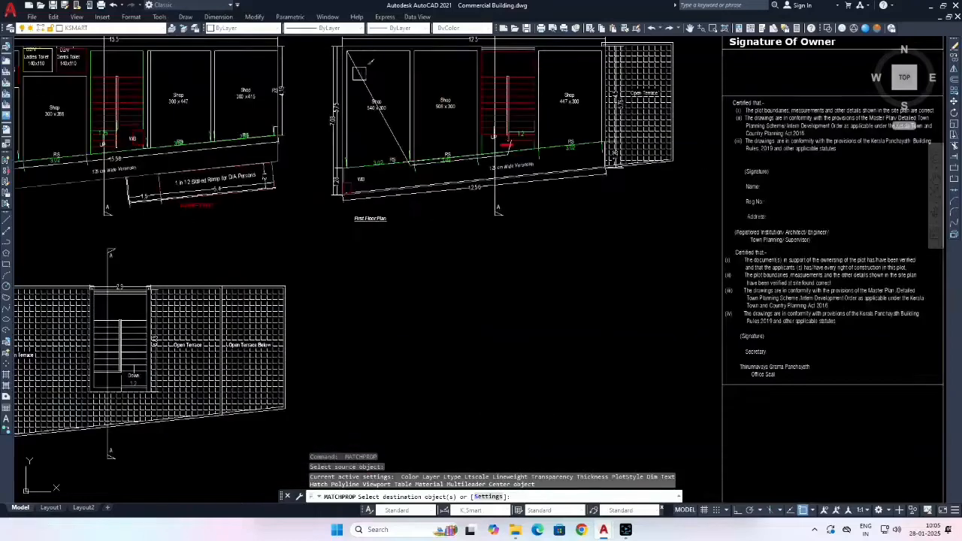
left_click(364, 77)
key("Escape")
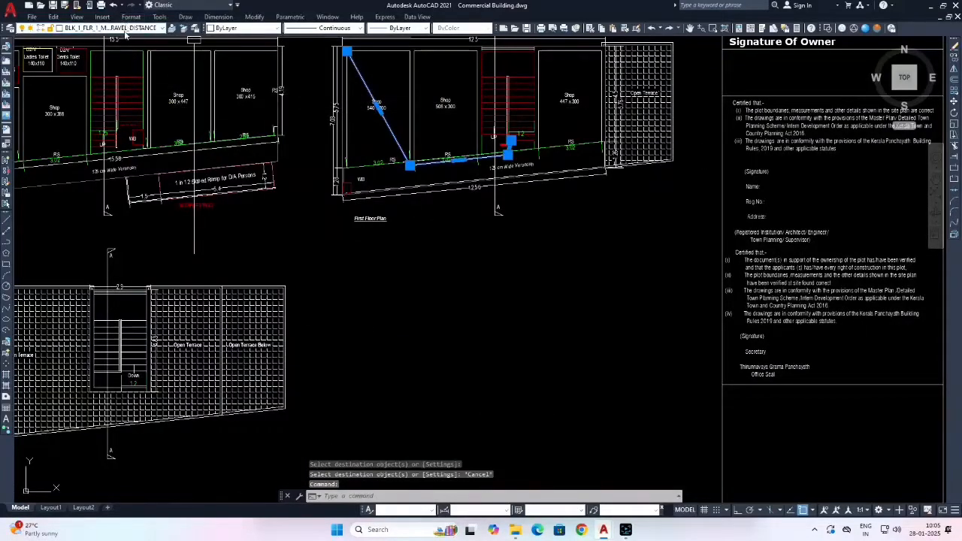
key("Escape")
key("ctrl+s")
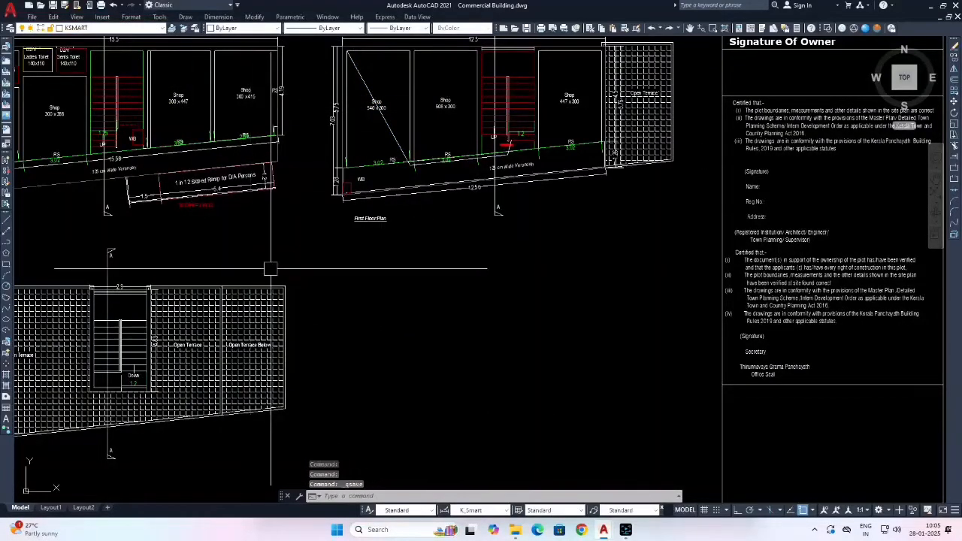
Erase the completed Maximum Travel Distance reference section together with its cloud border.
scroll(268, 269, "down", 10)
scroll(343, 286, "up", 6)
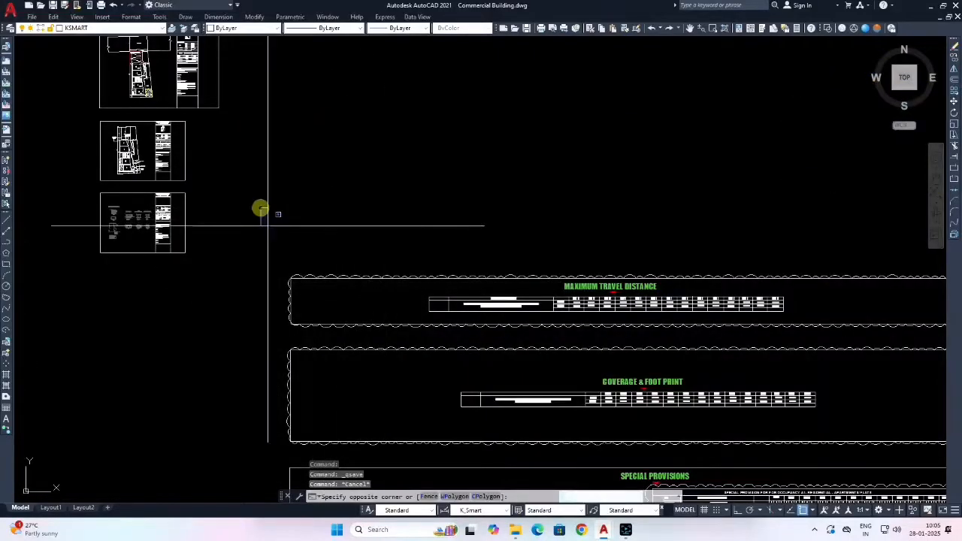
left_click(261, 206)
scroll(300, 239, "down", 3)
left_click(771, 297)
type("e")
key("Return")
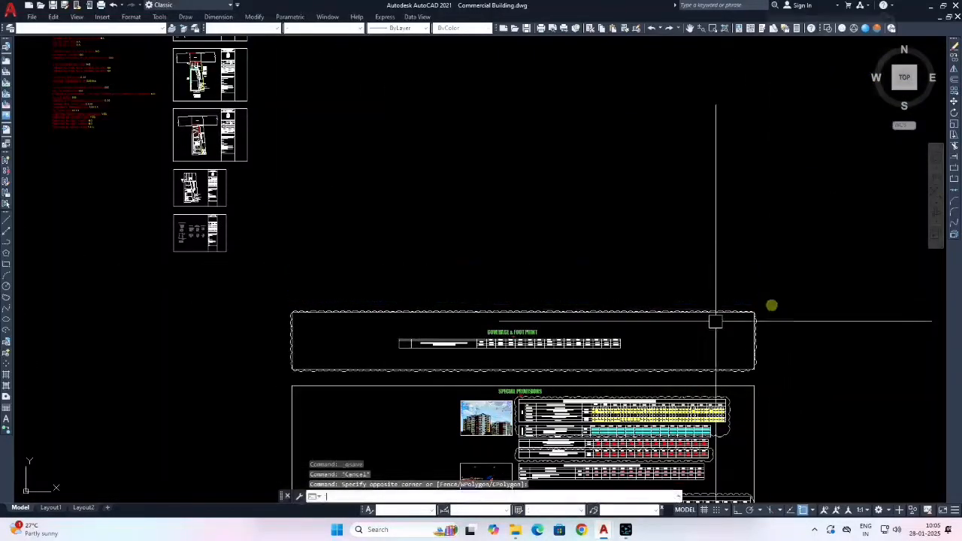
Examine the Coverage & Foot Print reference table, including its layer instruction and the floor swatches for each block.
scroll(552, 300, "up", 6)
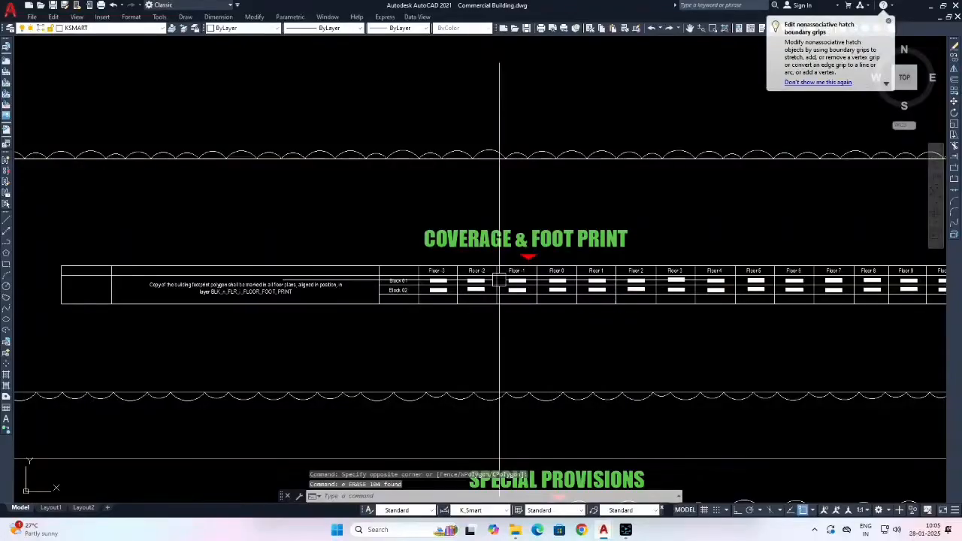
scroll(503, 277, "down", 6)
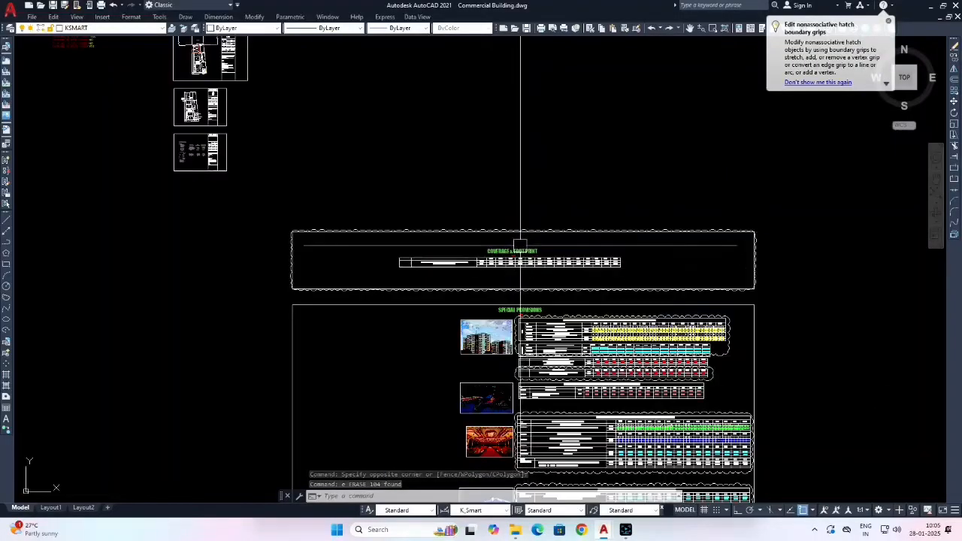
scroll(497, 257, "up", 4)
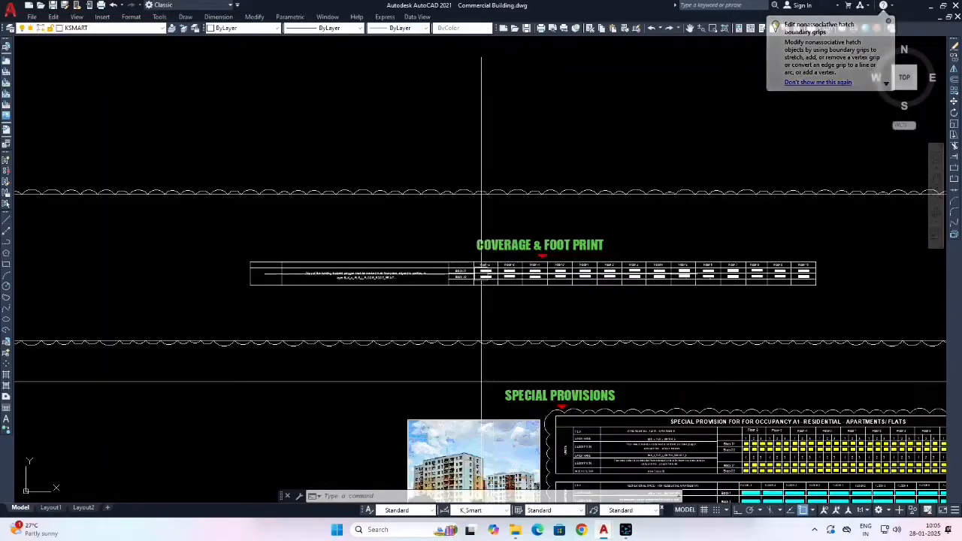
scroll(466, 263, "down", 5)
key("Escape")
scroll(388, 258, "up", 5)
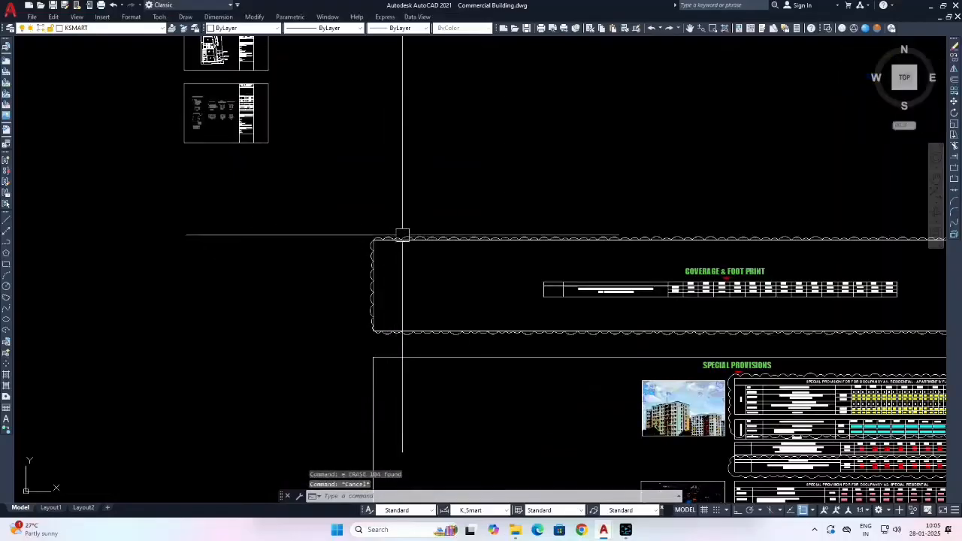
left_click(409, 230)
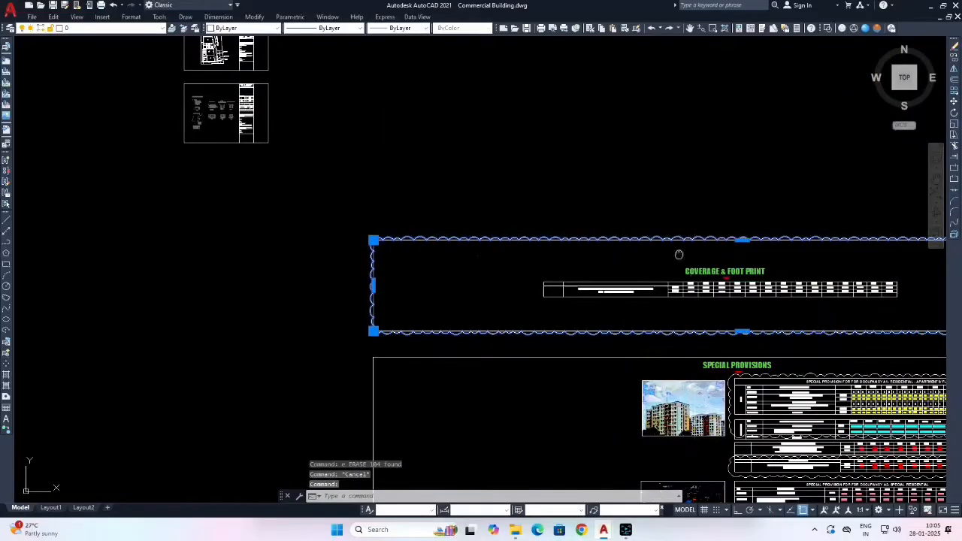
middle_click_drag(678, 254, 567, 252)
scroll(567, 252, "up", 4)
scroll(624, 283, "down", 7)
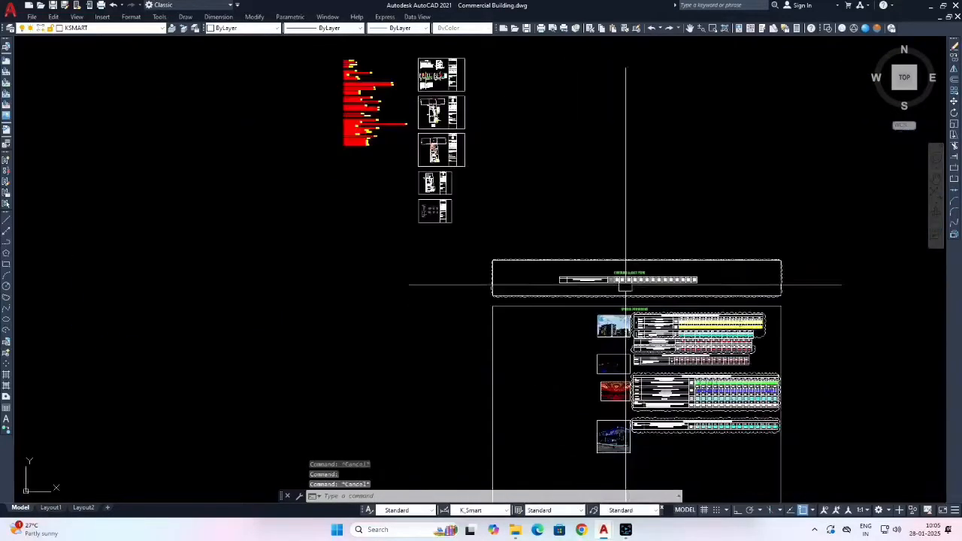
left_click(627, 208)
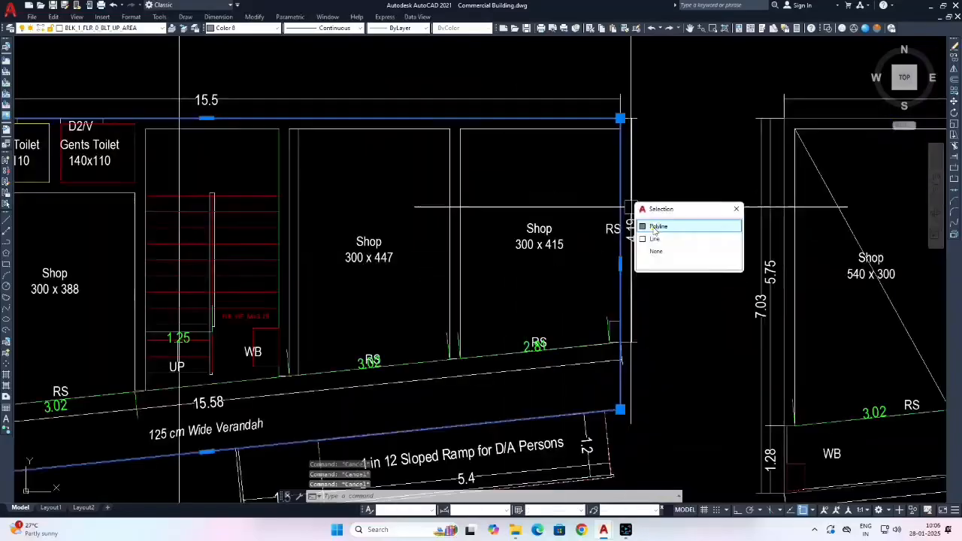
left_click(653, 226)
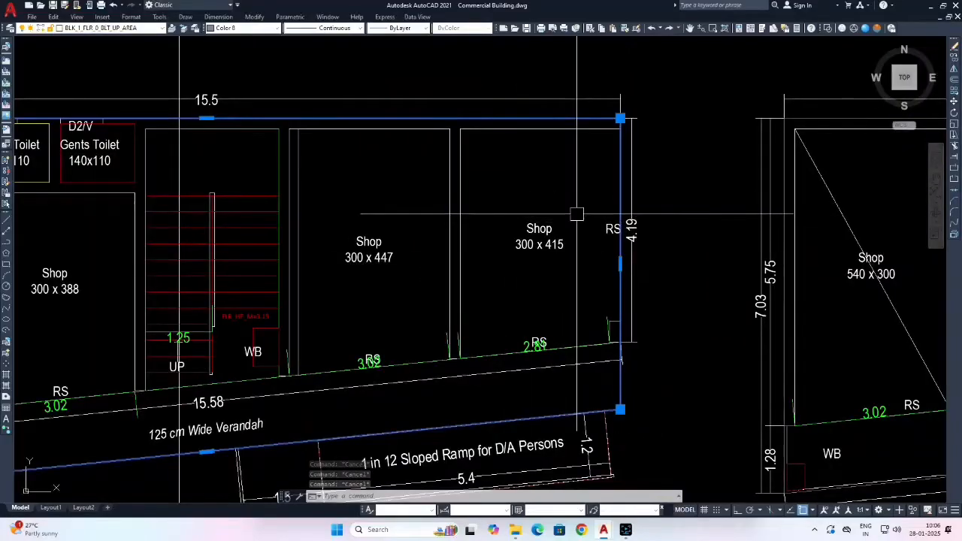
scroll(553, 208, "down", 4)
key("Escape")
scroll(462, 199, "down", 5)
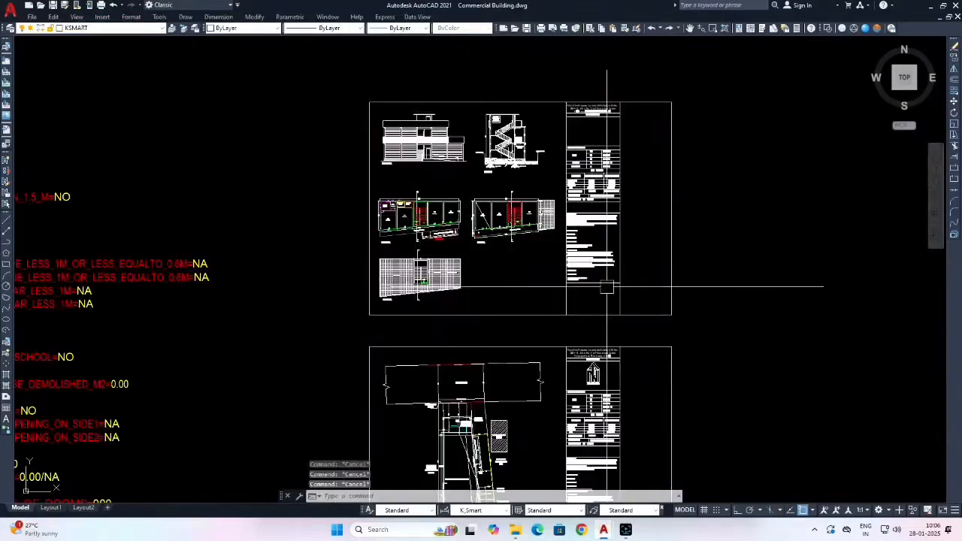
scroll(461, 205, "up", 9)
scroll(496, 196, "up", 2)
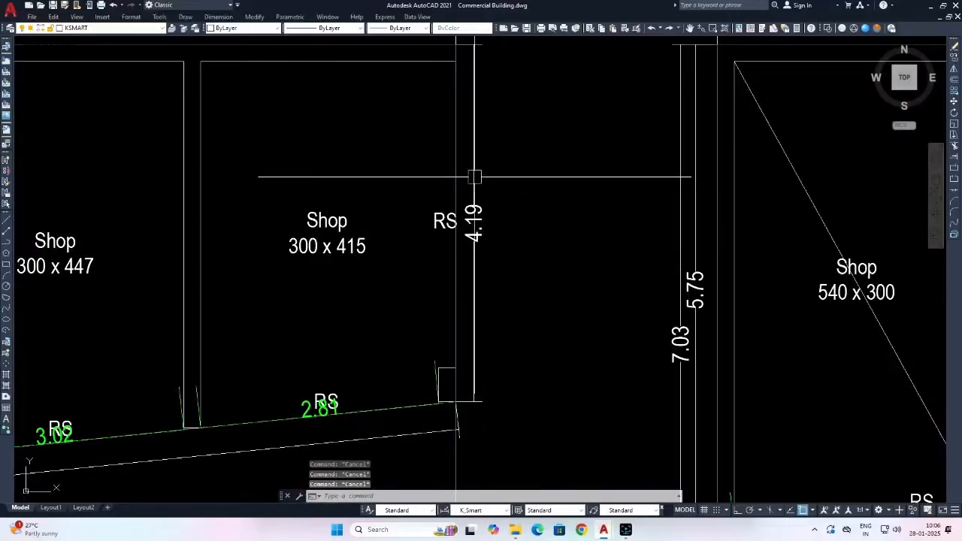
Copy the ground-floor built-up area polyline to a spot slightly offset from the original outline.
left_click(456, 160)
left_click(493, 198)
scroll(554, 204, "down", 8)
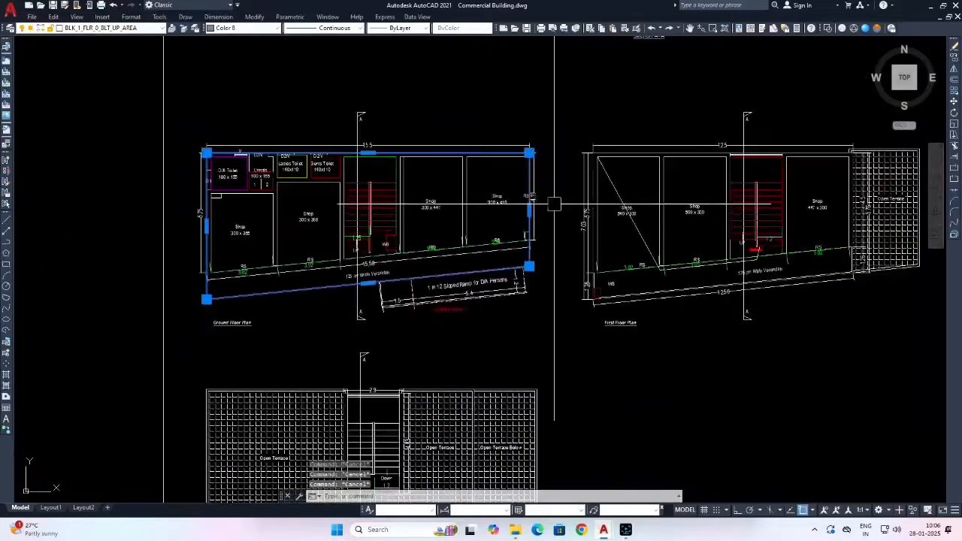
middle_click_drag(550, 225, 557, 231)
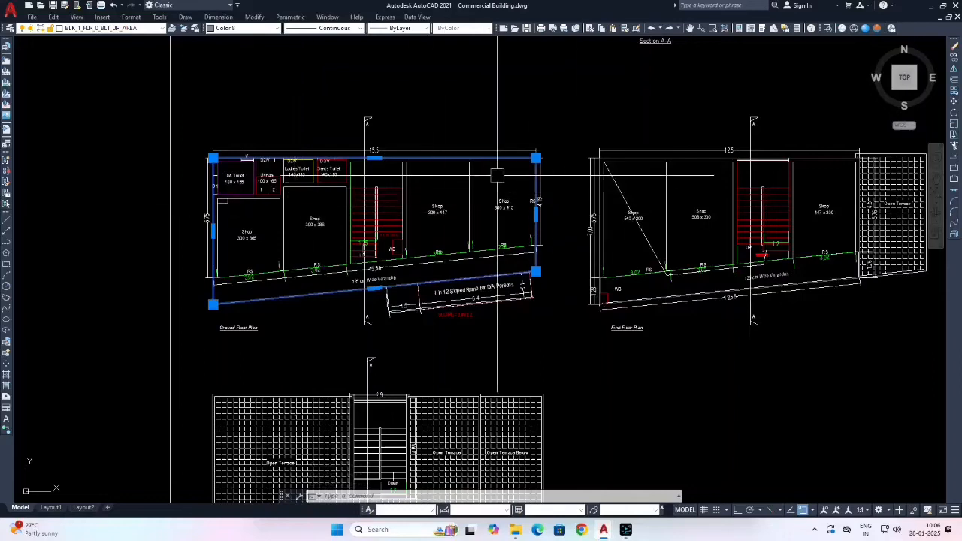
type("co")
key("Return")
left_click(565, 158)
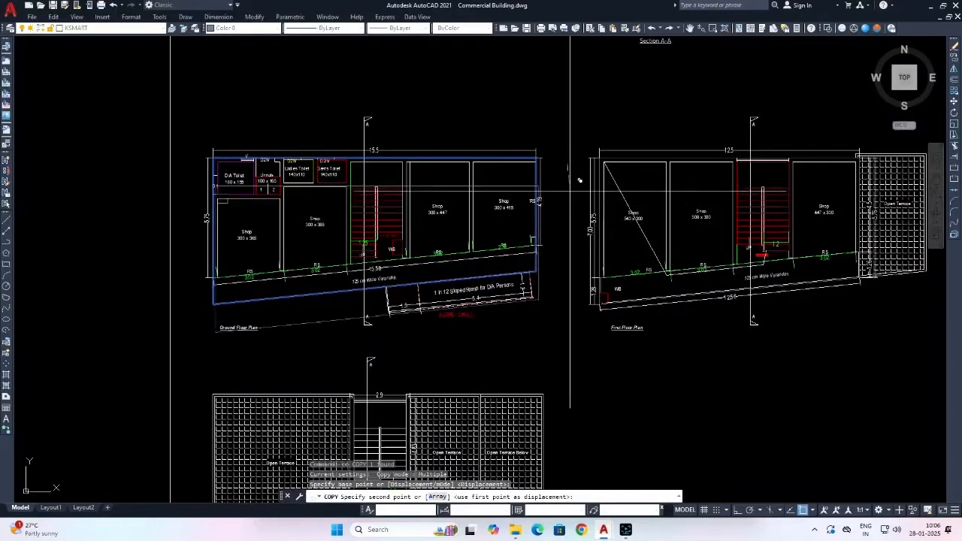
key("Escape")
key("Escape")
key("Escape")
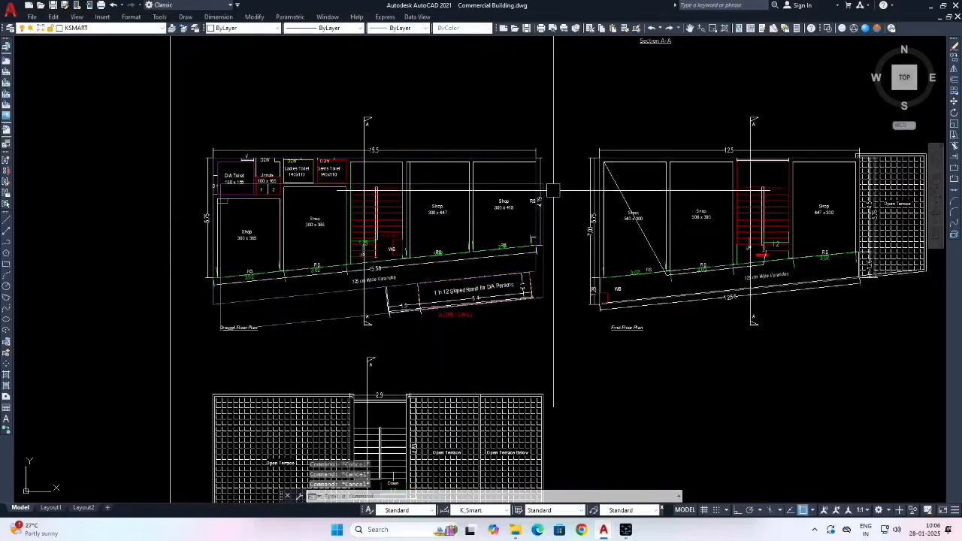
Match the copied ground-floor outline's properties to the Block 01, Floor 0 swatch of the Coverage & Foot Print table.
scroll(556, 190, "down", 3)
scroll(443, 207, "down", 4)
scroll(381, 211, "down", 11)
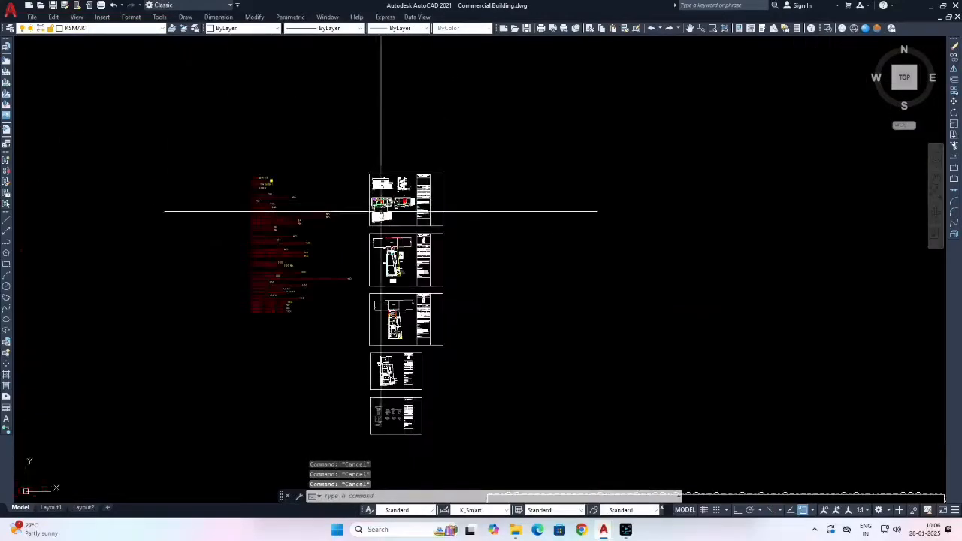
middle_click_drag(608, 246, 533, 243)
scroll(520, 208, "up", 4)
middle_click_drag(312, 284, 497, 162)
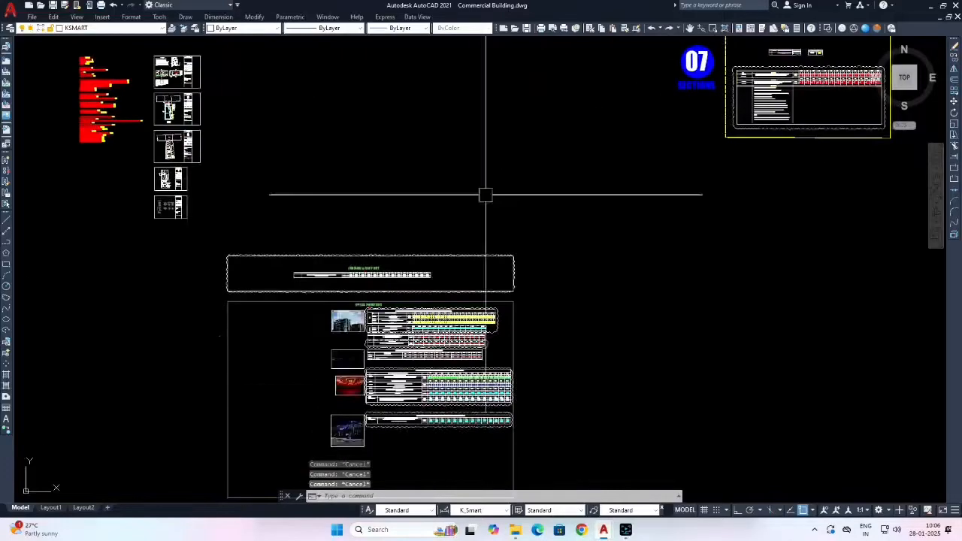
scroll(346, 269, "up", 6)
type("ma")
key("Return")
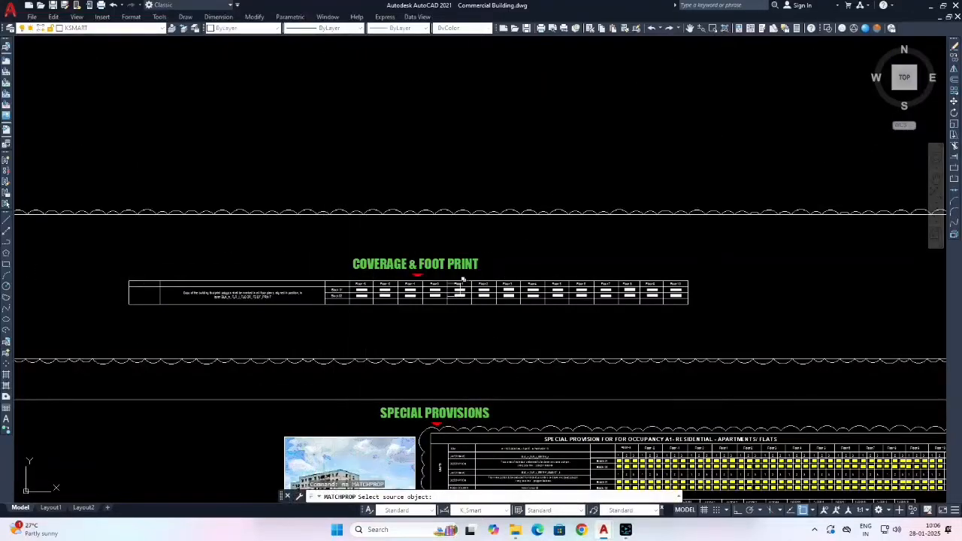
scroll(411, 291, "up", 8)
left_click(443, 292)
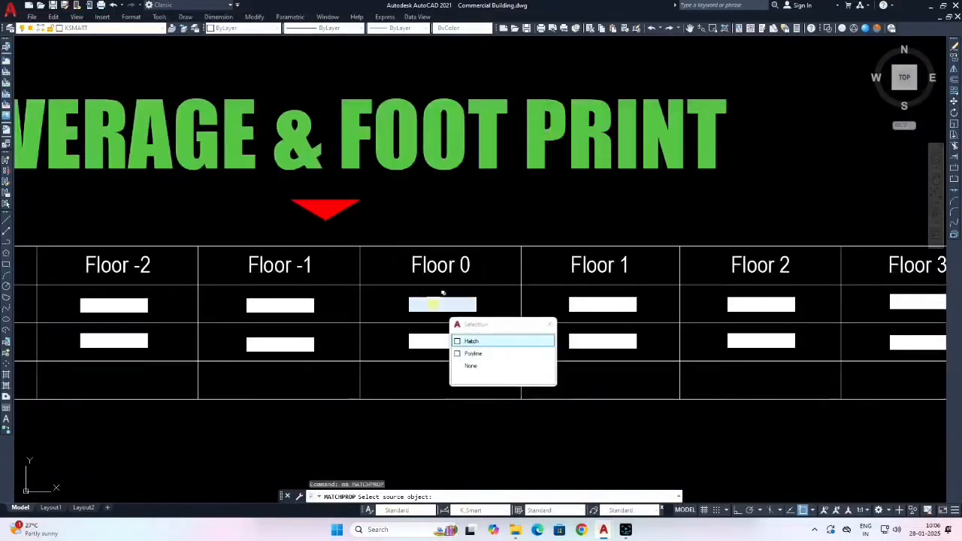
left_click(471, 341)
scroll(472, 319, "down", 10)
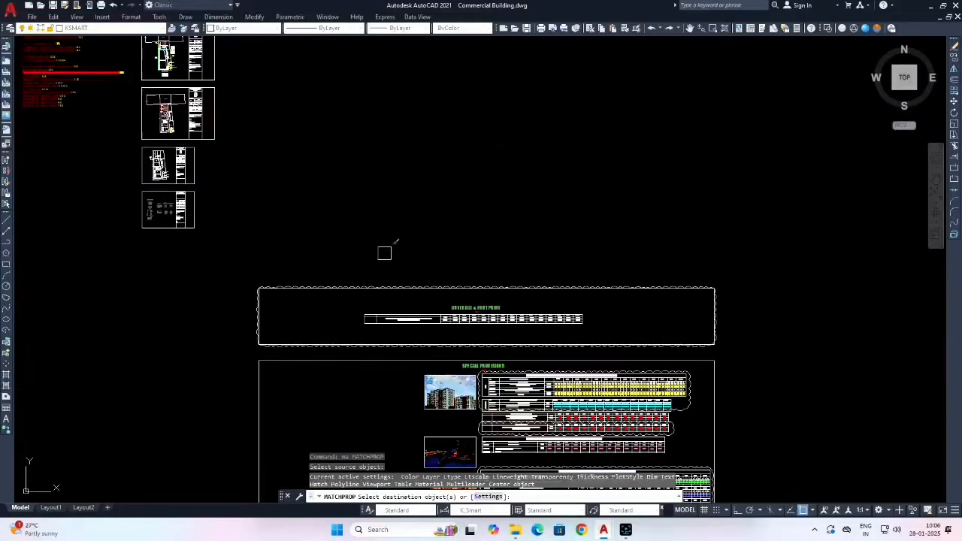
scroll(440, 164, "up", 10)
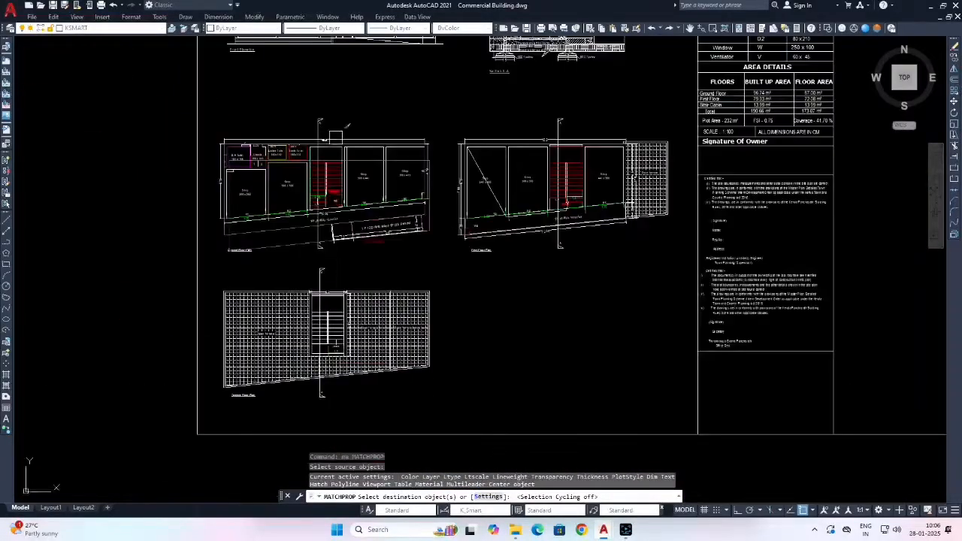
left_click(442, 157)
key("Escape")
key("Escape")
Move the footprint polyline by its upper-right corner onto the upper-right outer corner of the ground-floor plan.
type("m")
key("Return")
left_click(472, 153)
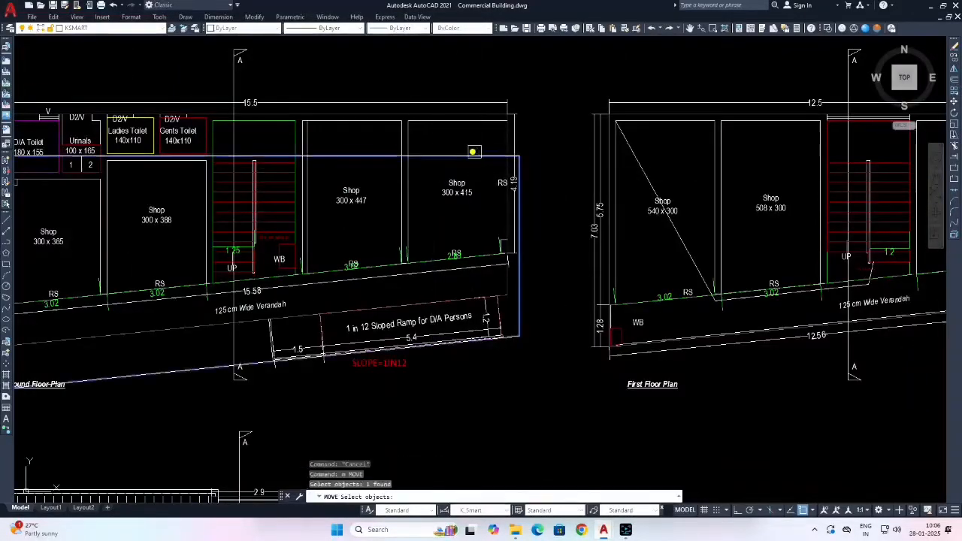
scroll(495, 136, "up", 5)
key("Return")
left_click(556, 187)
scroll(554, 64, "up", 3)
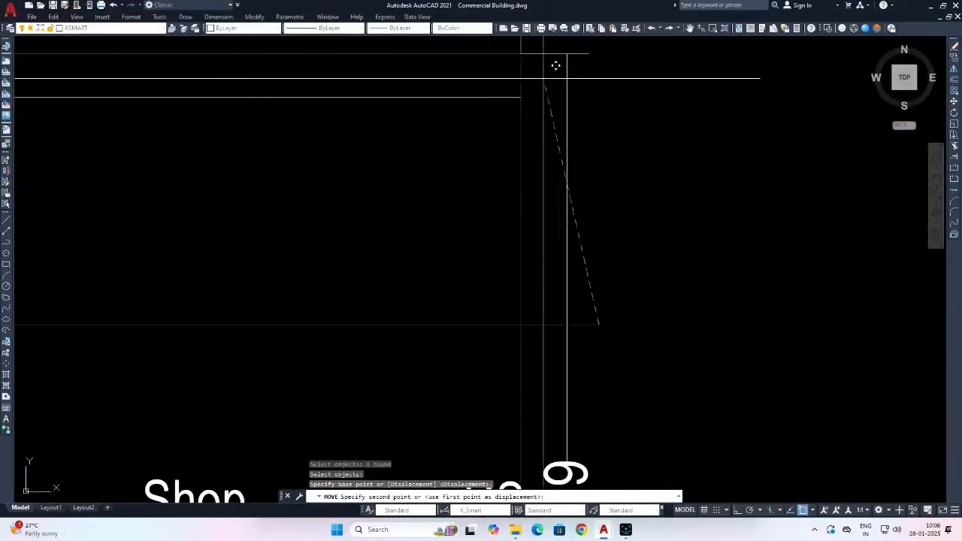
left_click(521, 59)
scroll(539, 93, "down", 8)
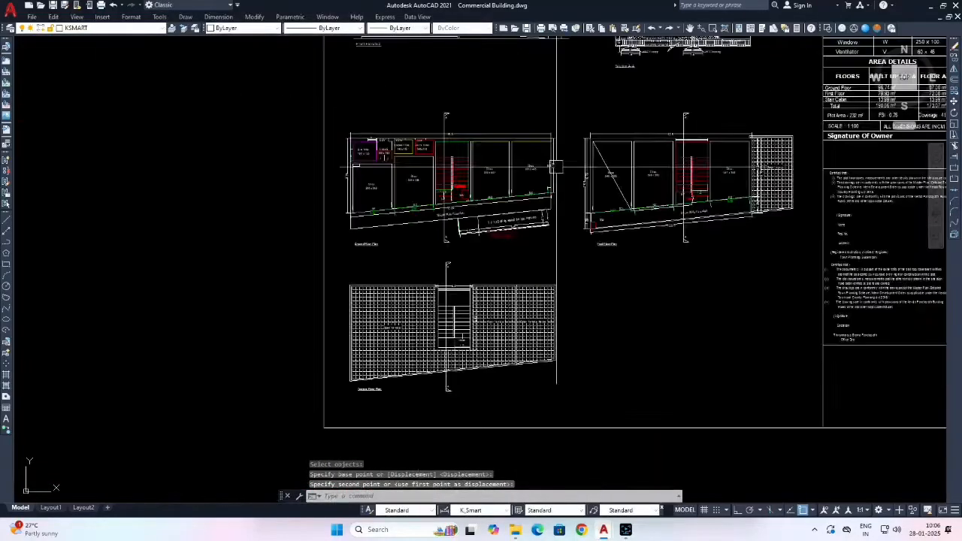
scroll(558, 191, "up", 5)
middle_click_drag(559, 191, 541, 215)
key("Escape")
Copy the ground-floor footprint polyline by its upper-left corner to the upper-left outer corner of the first-floor plan.
type("co")
key("Return")
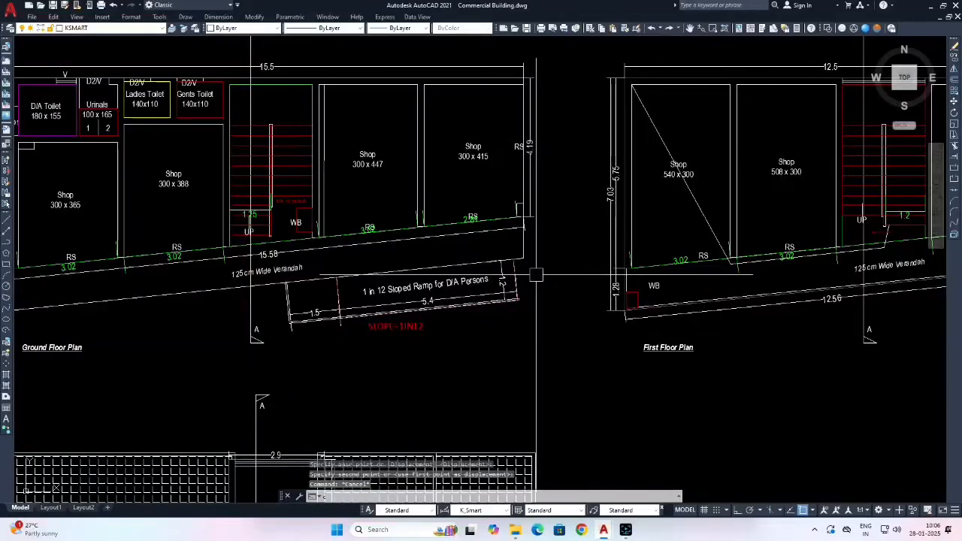
type("p")
key("Return")
mouse_move(530, 154)
middle_mouse_down()
mouse_move(447, 202)
mouse_move(470, 234)
middle_mouse_up()
scroll(377, 205, "down", 4)
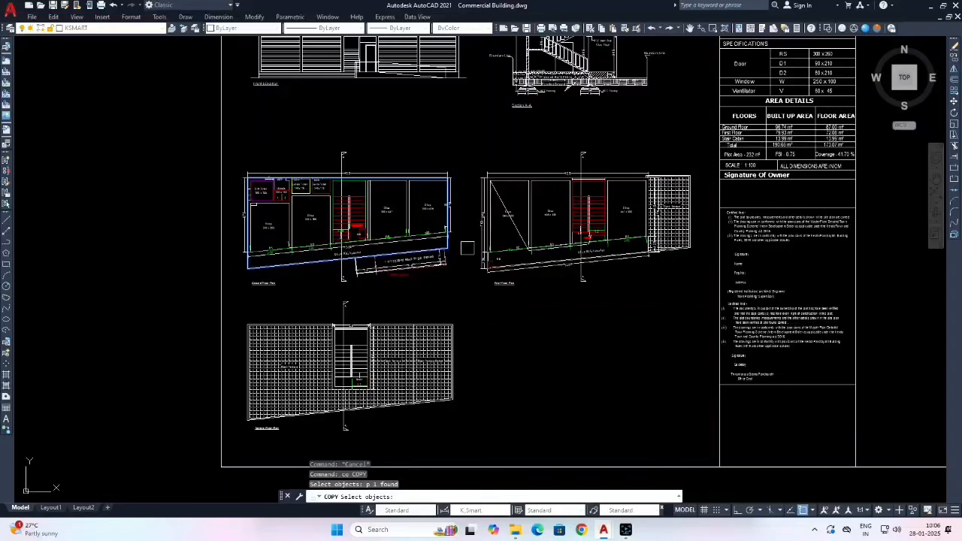
scroll(278, 250, "down", 2)
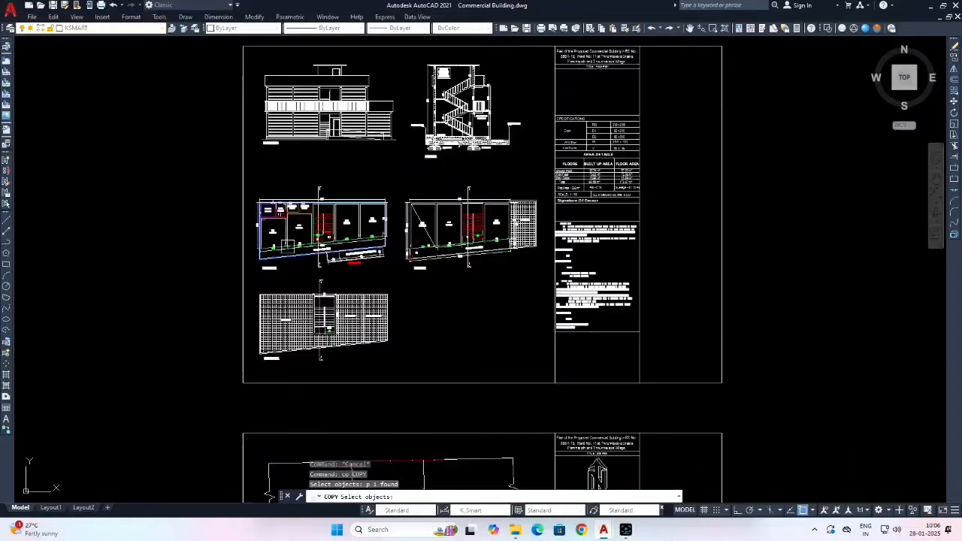
middle_click_drag(461, 270, 467, 281)
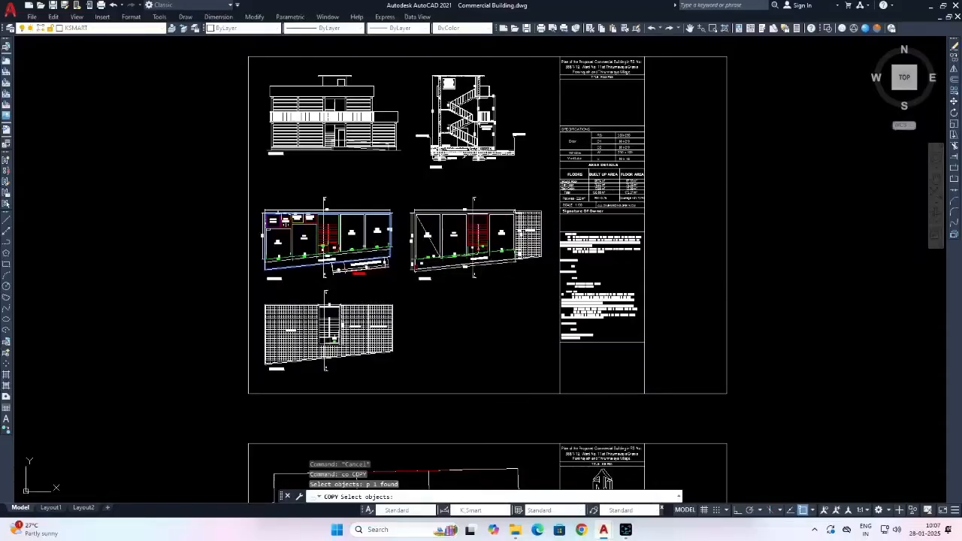
scroll(286, 214, "up", 8)
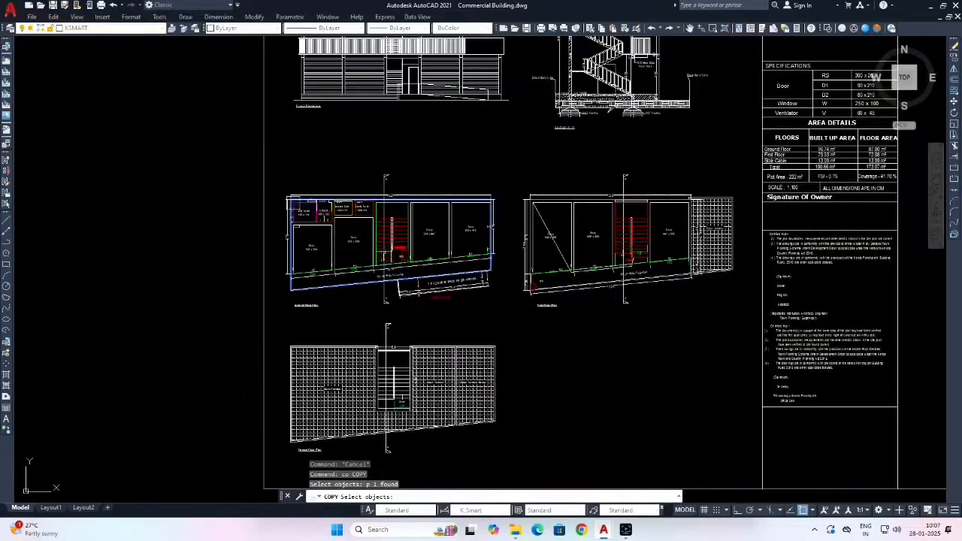
key("Return")
left_click(274, 194)
scroll(275, 193, "down", 6)
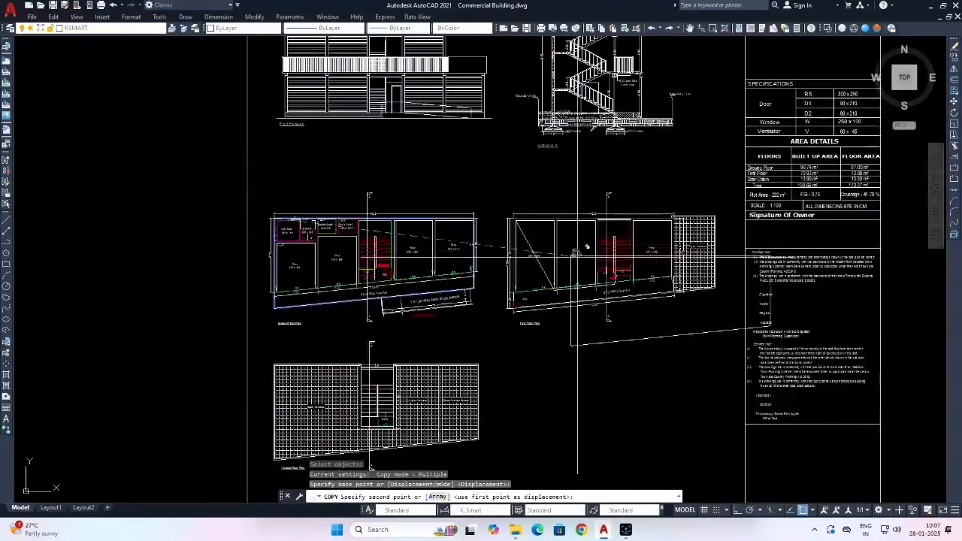
scroll(502, 224, "up", 4)
scroll(510, 216, "up", 4)
left_click(465, 199)
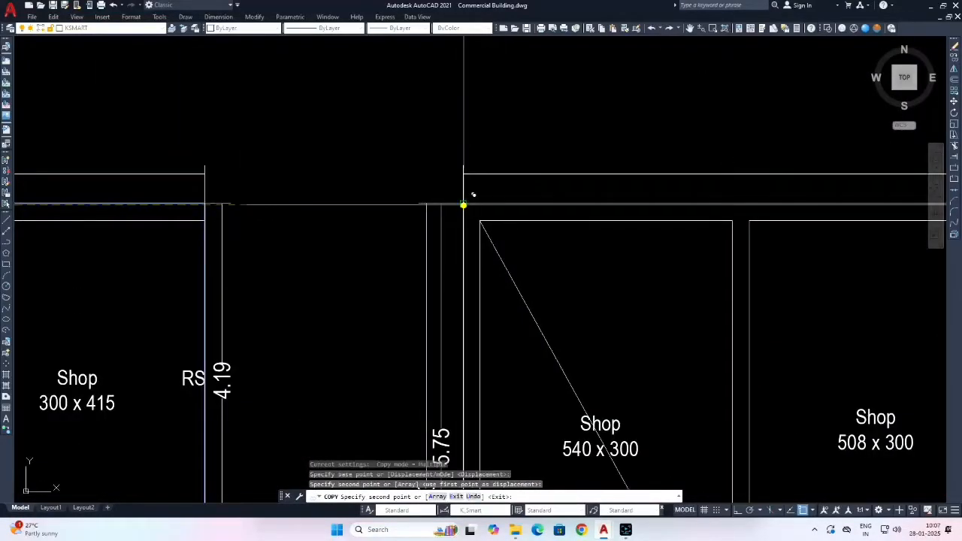
scroll(465, 203, "down", 8)
key("Escape")
Copy the first-floor footprint polyline to the terrace floor plan, aligning it by the staircase's upper-left corner.
scroll(530, 211, "up", 4)
key("Return")
left_click(513, 210)
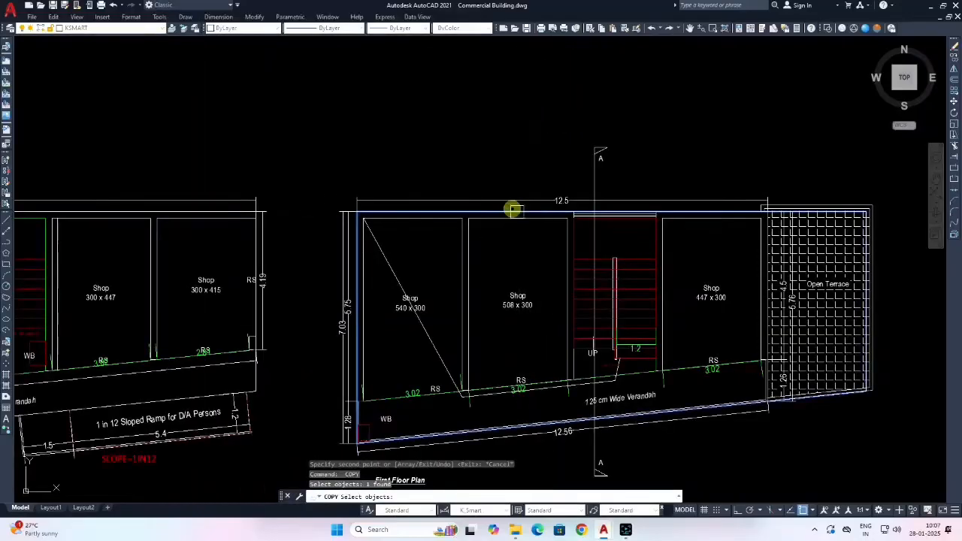
scroll(580, 216, "up", 4)
key("Return")
left_click(560, 224)
scroll(586, 224, "down", 7)
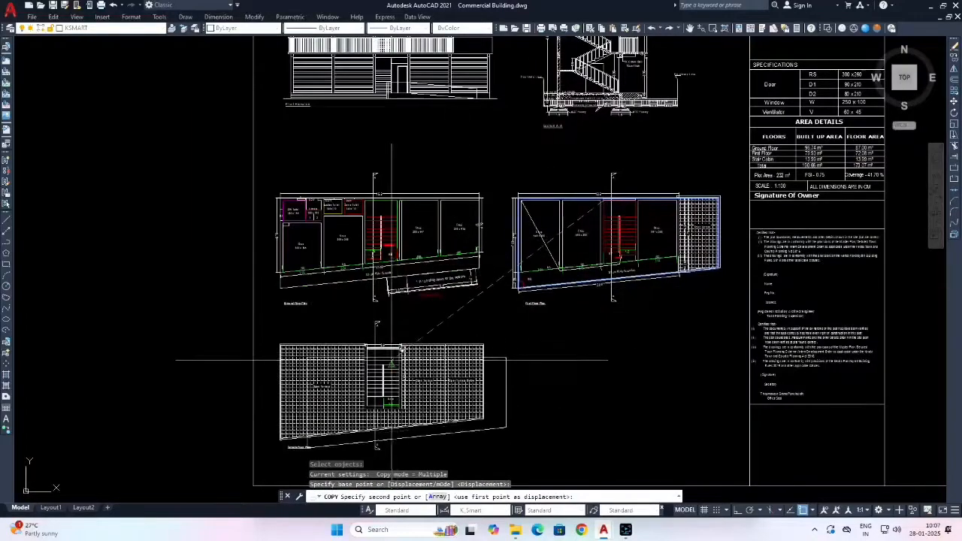
scroll(371, 355, "up", 7)
left_click(365, 301)
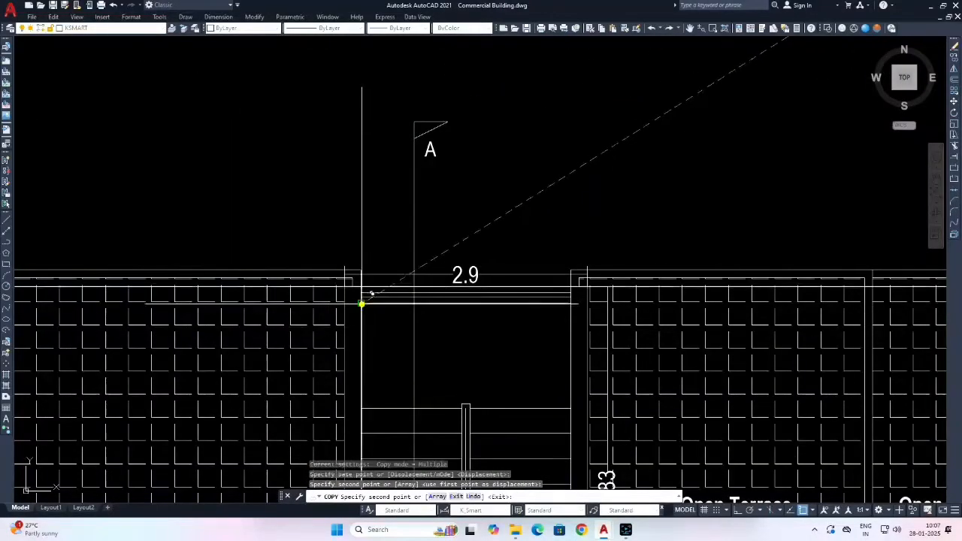
Match the first-floor footprint polyline's properties to the Block 01, Floor 1 swatch of the Coverage & Foot Print table and check its layer.
scroll(331, 278, "down", 8)
key("Escape")
scroll(296, 243, "down", 12)
middle_click_drag(433, 343, 419, 278)
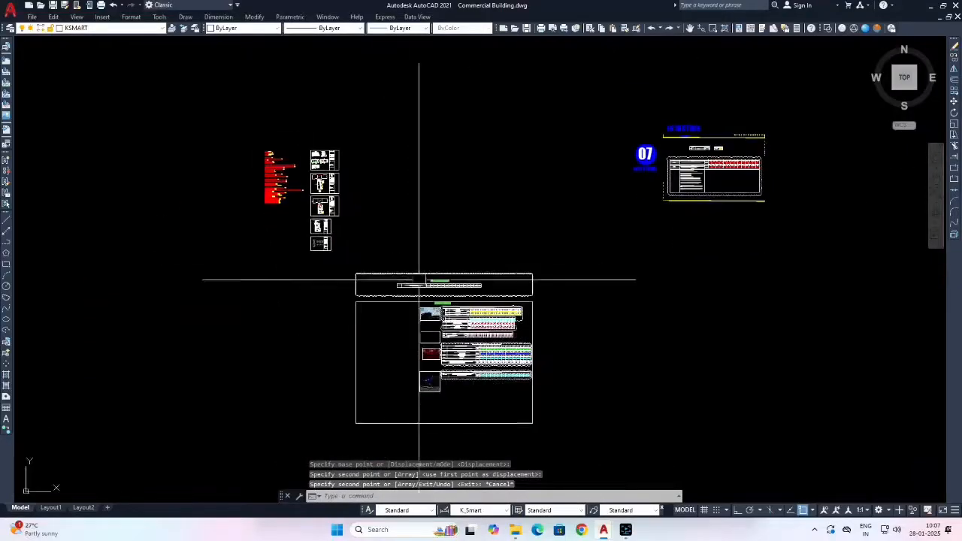
scroll(445, 285, "up", 8)
scroll(469, 267, "up", 2)
type("ma")
key("Return")
scroll(500, 270, "up", 4)
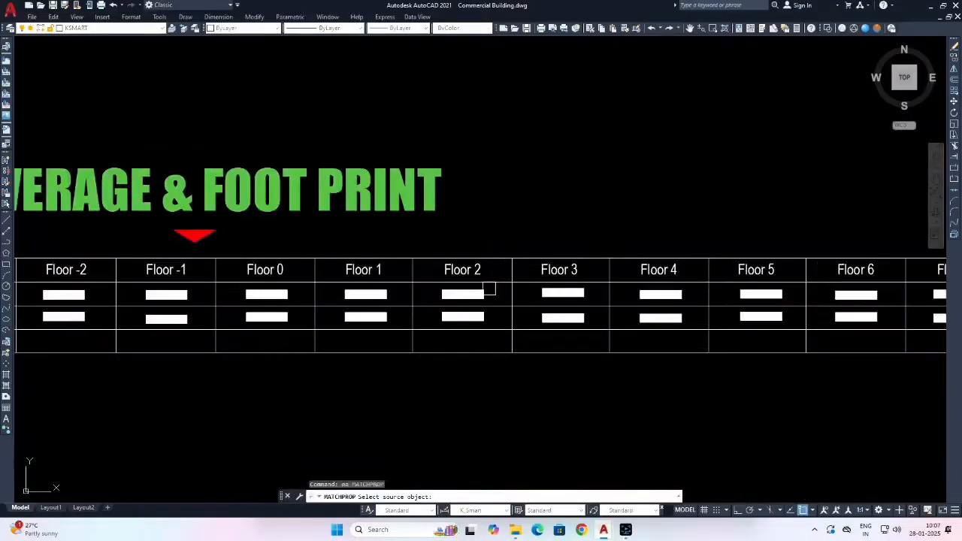
scroll(380, 293, "up", 4)
scroll(506, 249, "down", 10)
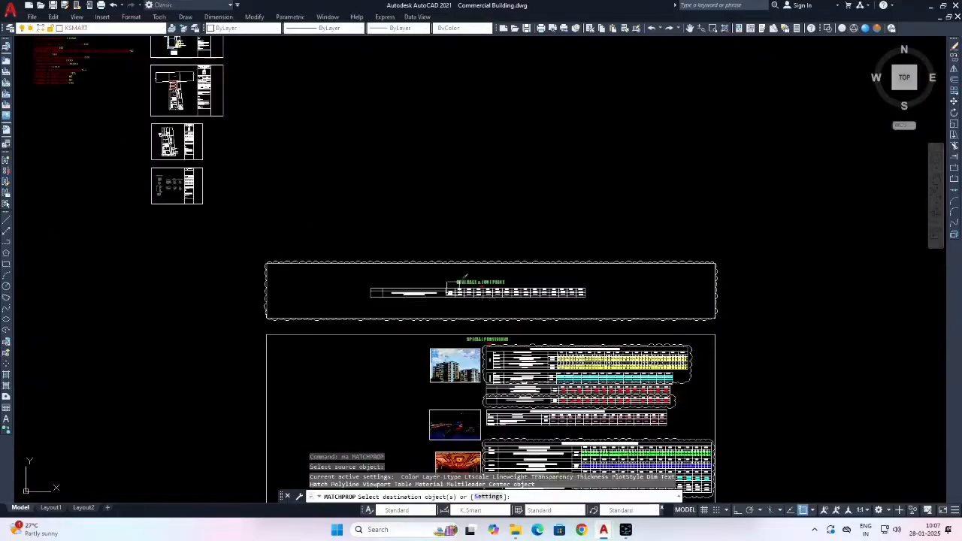
scroll(528, 348, "up", 6)
scroll(371, 190, "up", 6)
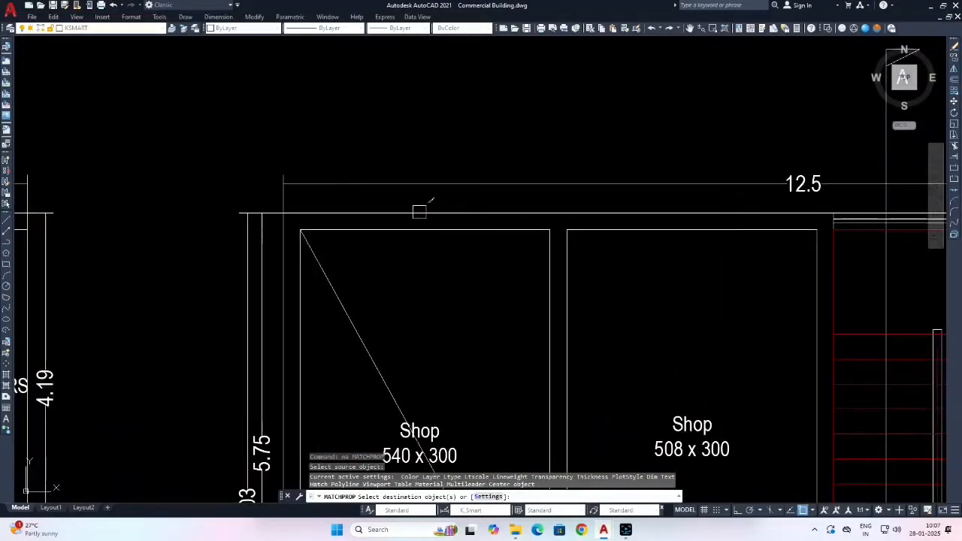
left_click(418, 211)
key("Escape")
left_click(408, 213)
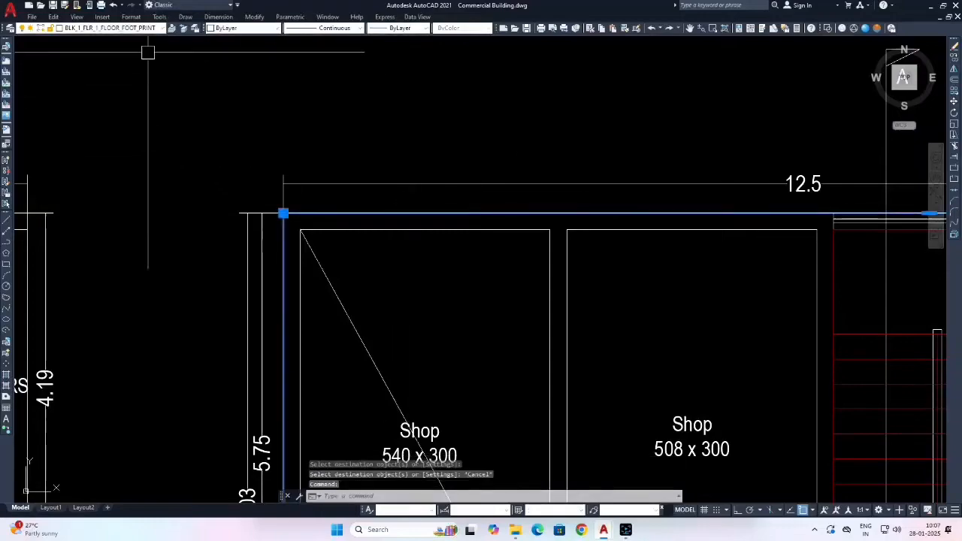
scroll(232, 106, "down", 8)
scroll(408, 350, "down", 3)
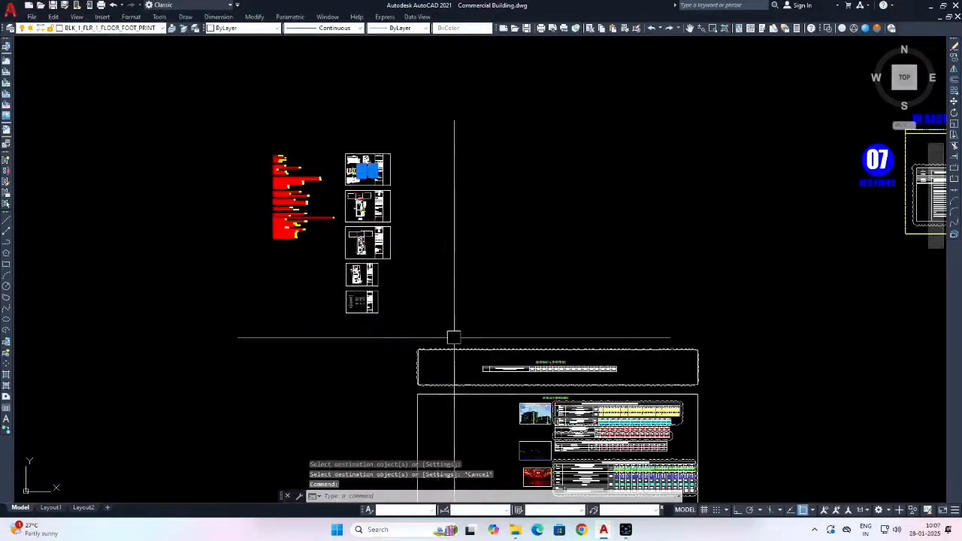
key("Escape")
Match the terrace-floor footprint polyline's properties to the Block 01, Floor 2 swatch of the Coverage & Foot Print table and check its layer.
scroll(519, 267, "up", 8)
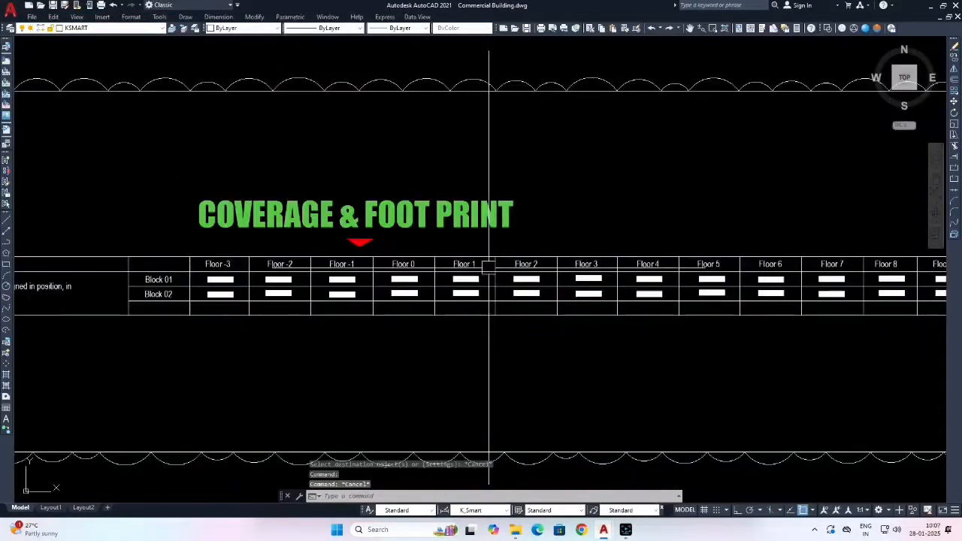
scroll(501, 269, "up", 2)
type("ma")
key("Return")
left_click(528, 298)
scroll(530, 297, "down", 8)
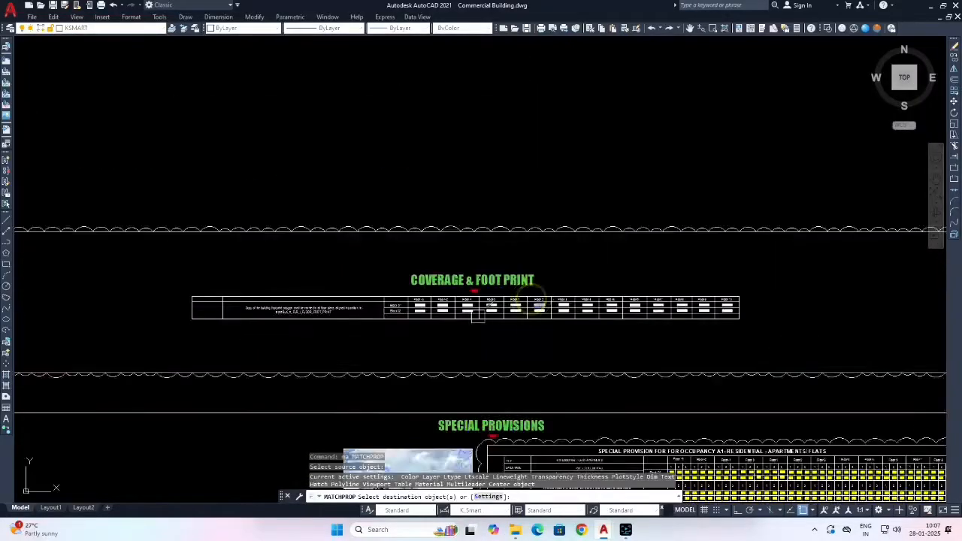
scroll(351, 189, "up", 10)
scroll(387, 226, "up", 10)
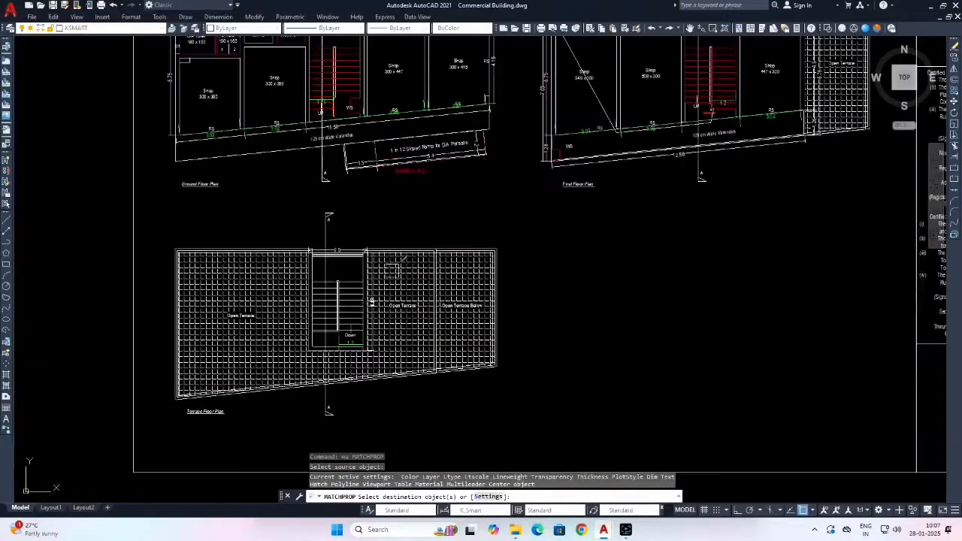
left_click(384, 219)
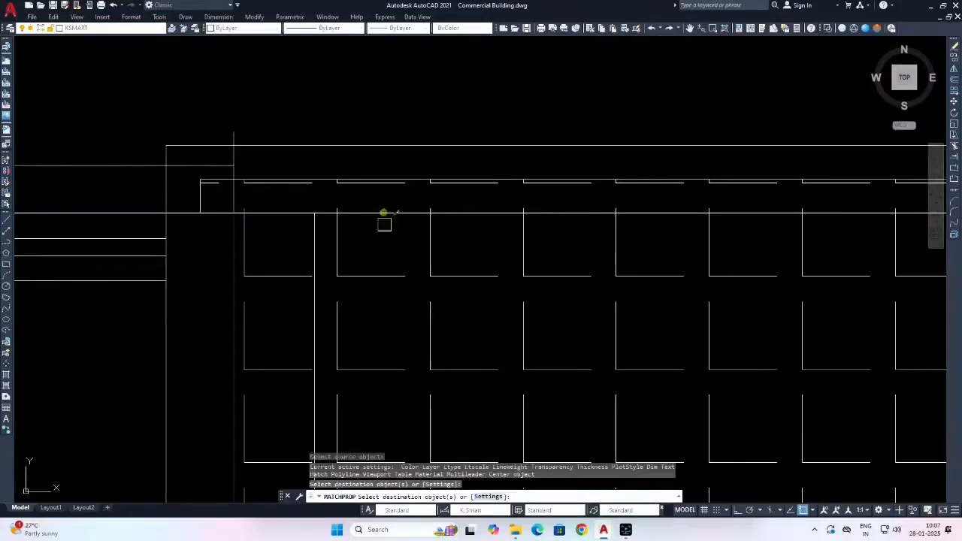
key("Escape")
left_click(378, 212)
scroll(432, 245, "down", 8)
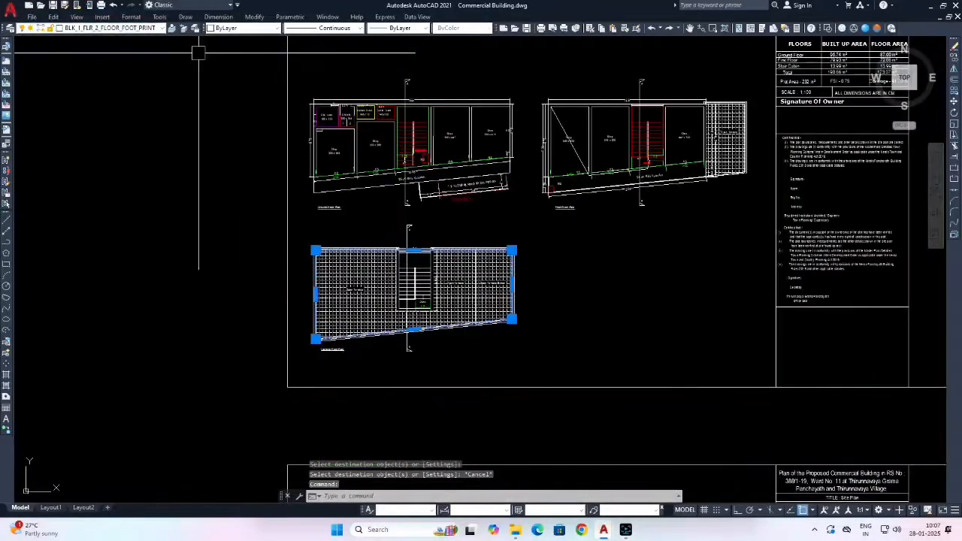
scroll(301, 150, "down", 10)
key("Escape")
key("Escape")
Erase the finished Coverage & Foot Print reference section with its surrounding frame.
scroll(379, 204, "up", 4)
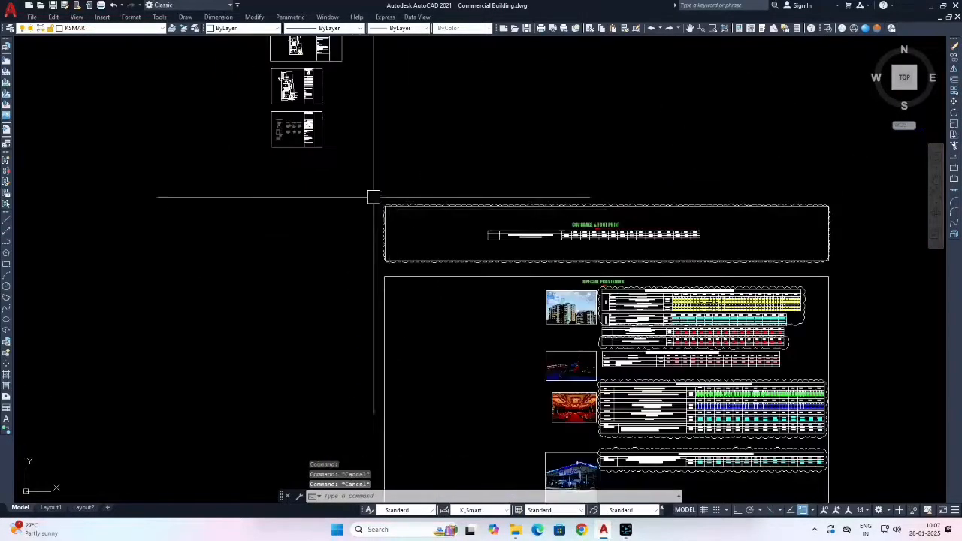
left_click(830, 263)
type("e")
key("Return")
scroll(378, 210, "down", 5)
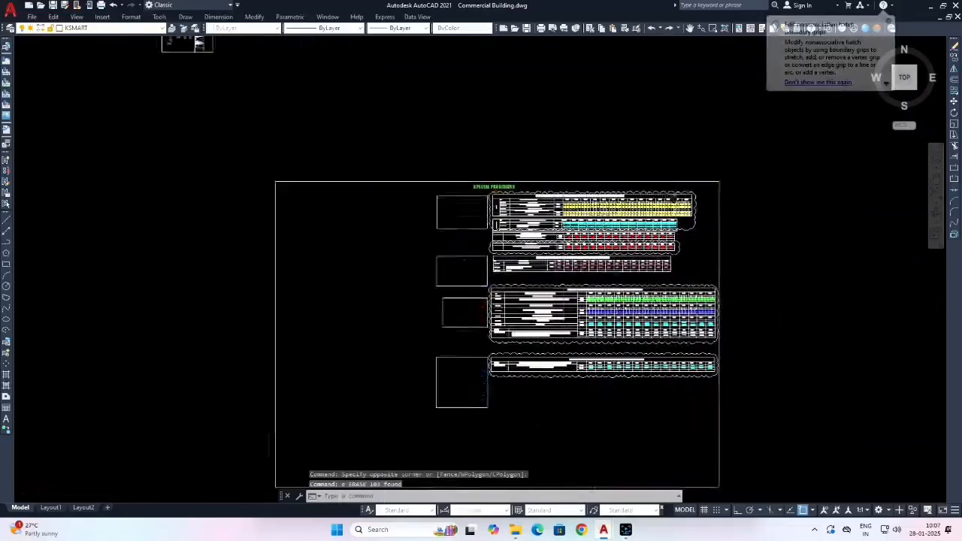
Move the framed Special Provisions reference section up beside the building's plan sheets.
key("Escape")
left_click(366, 195)
left_click(609, 335)
type("m")
key("Return")
left_click(661, 317)
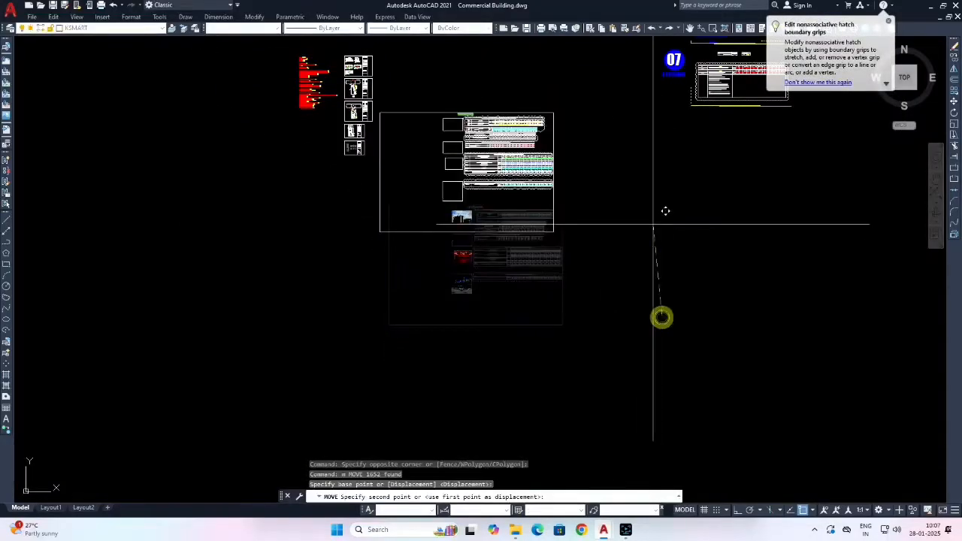
middle_click_drag(664, 159, 664, 253)
left_click(659, 259)
left_click(429, 118)
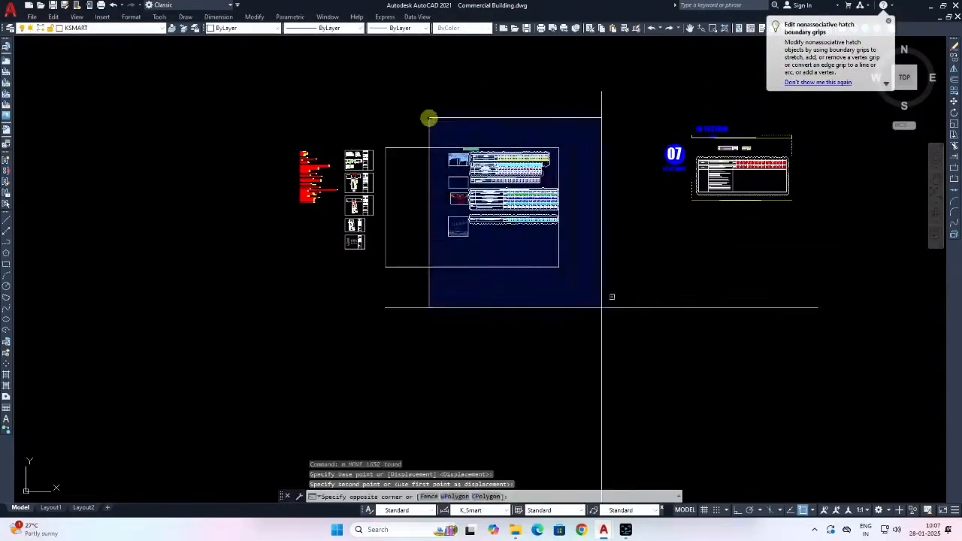
left_click(623, 314)
key("Return")
left_click(675, 319)
key("Escape")
Examine the Special Provisions tables for occupancies A1, A2, D and I to see whether any apply to the commercial building.
scroll(624, 325, "up", 8)
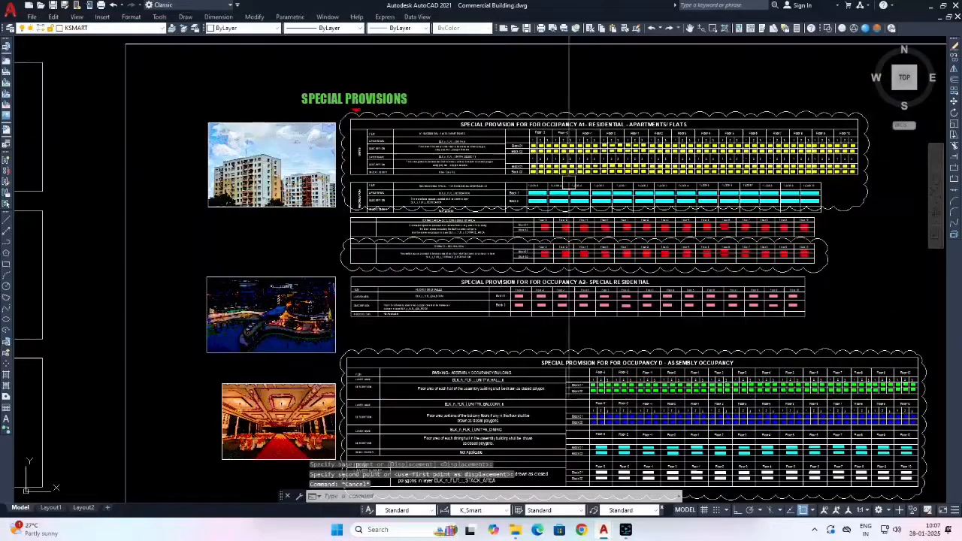
middle_click_drag(568, 181, 522, 226)
scroll(585, 169, "up", 2)
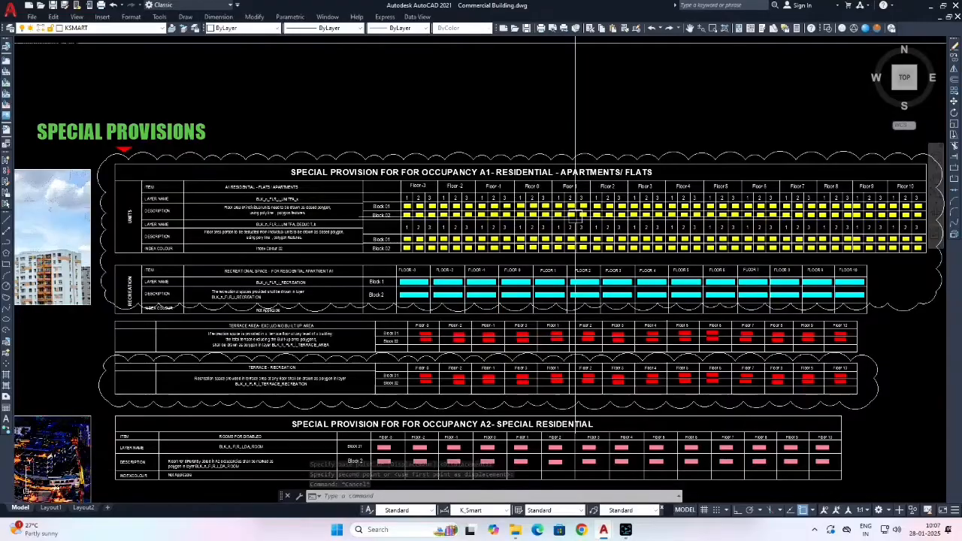
scroll(564, 203, "down", 2)
scroll(521, 180, "up", 4)
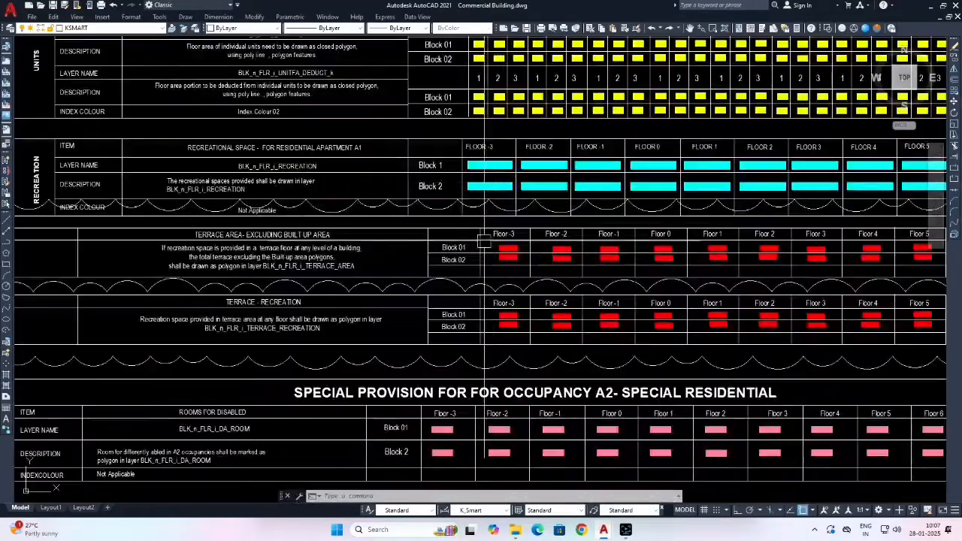
middle_click_drag(521, 269, 516, 184)
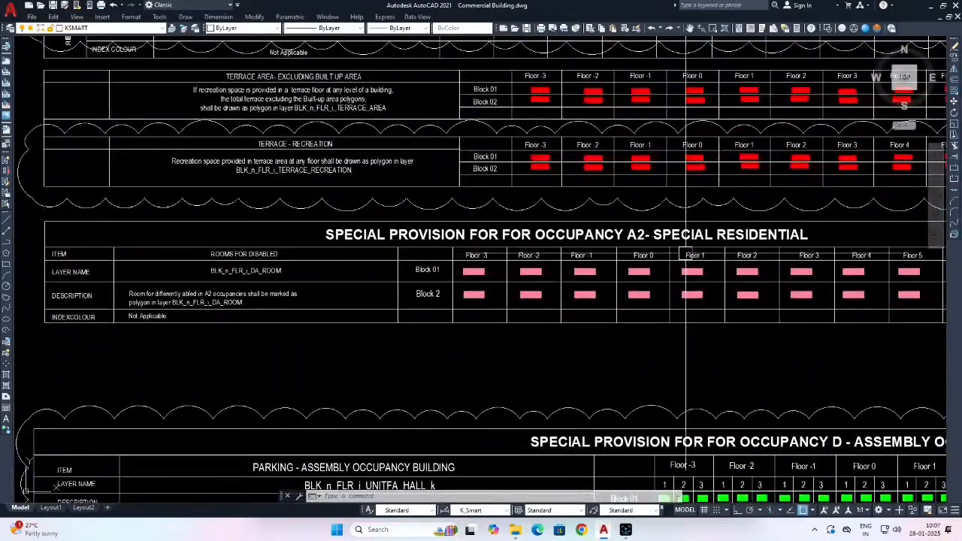
scroll(685, 256, "down", 4)
scroll(679, 261, "up", 4)
middle_click_drag(677, 262, 567, 203)
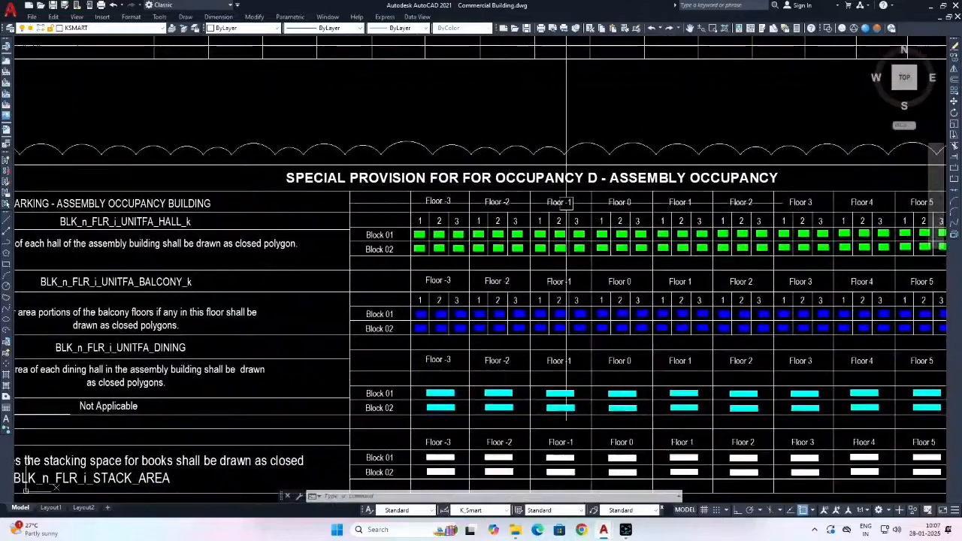
scroll(566, 203, "down", 3)
middle_click_drag(583, 316, 592, 177)
scroll(487, 261, "up", 2)
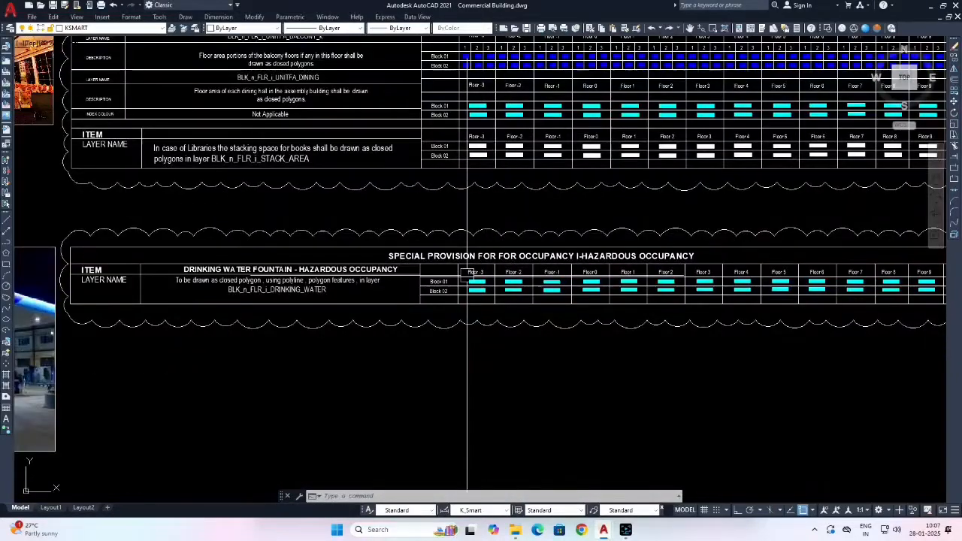
scroll(636, 268, "down", 5)
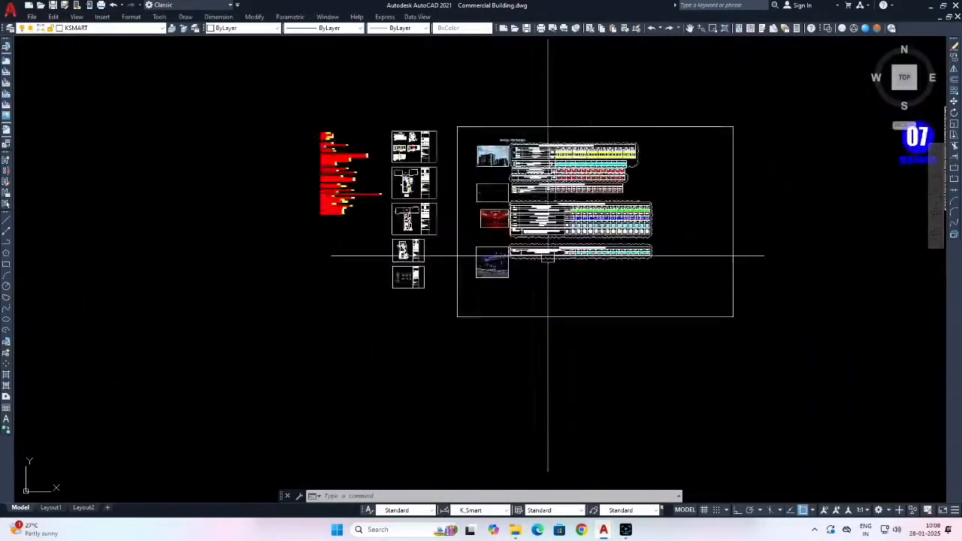
Erase the whole framed Special Provisions reference section.
left_click(687, 311)
type("e")
key("Return")
Move the 07 Sections reference block with its In Section tables next to the building's plan sheets.
mouse_move(687, 311)
middle_mouse_down()
mouse_move(533, 319)
mouse_move(620, 322)
middle_mouse_up()
left_click(502, 130)
left_click(721, 286)
type("m")
key("Return")
left_click(759, 264)
left_click(555, 304)
Erase the blue 07 circle and its Sections label beside the In Section frame.
scroll(329, 197, "up", 4)
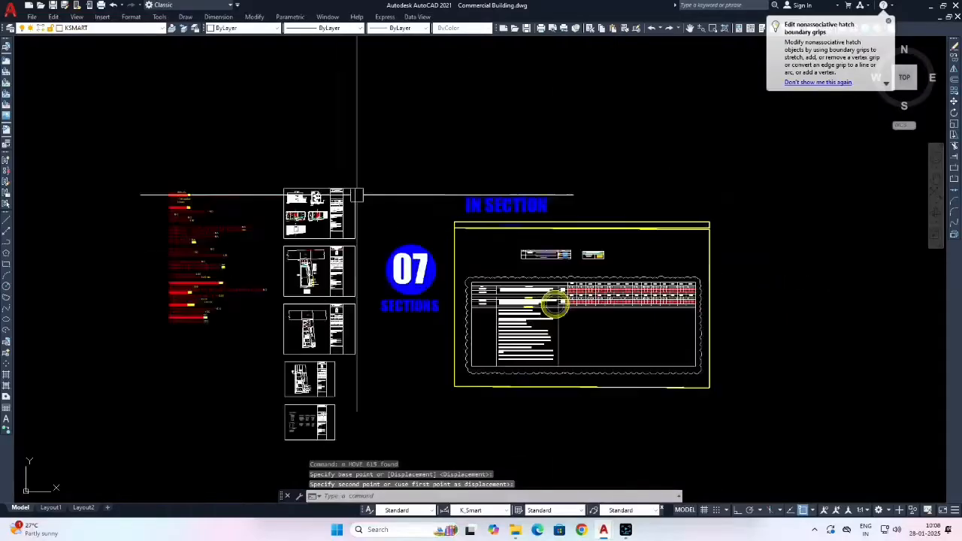
key("Escape")
left_click(418, 197)
left_click(385, 326)
type("e")
key("Return")
middle_click_drag(513, 268, 440, 204)
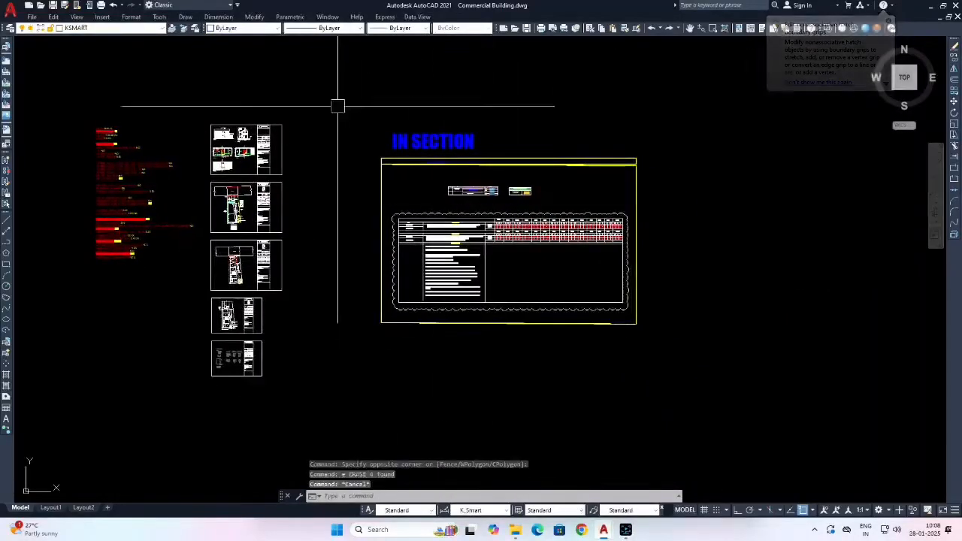
Move the framed In Section tables and their heading closer to the plan sheets.
left_click(342, 91)
left_click(663, 367)
type("m")
key("Return")
left_click(765, 333)
left_click(693, 322)
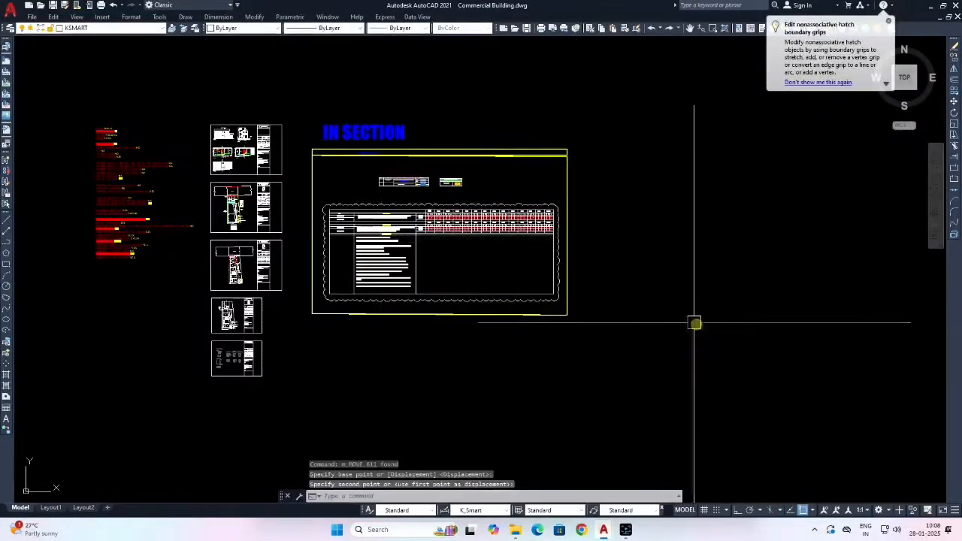
Save the drawing and read the In Section table's requirements for marking the proposed average ground level and roof level.
scroll(393, 197, "up", 5)
scroll(326, 338, "up", 3)
scroll(385, 266, "down", 1)
key("Escape")
key("Escape")
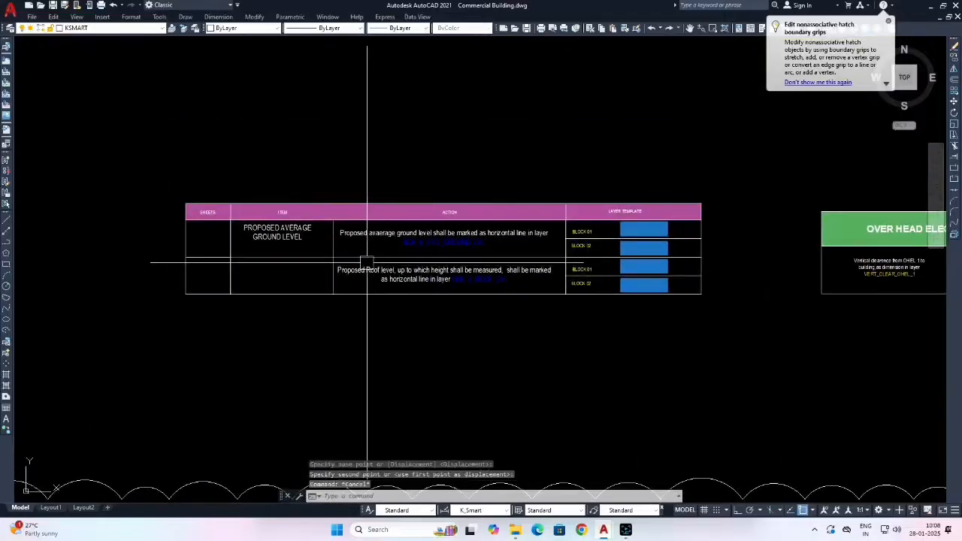
key("ctrl+s")
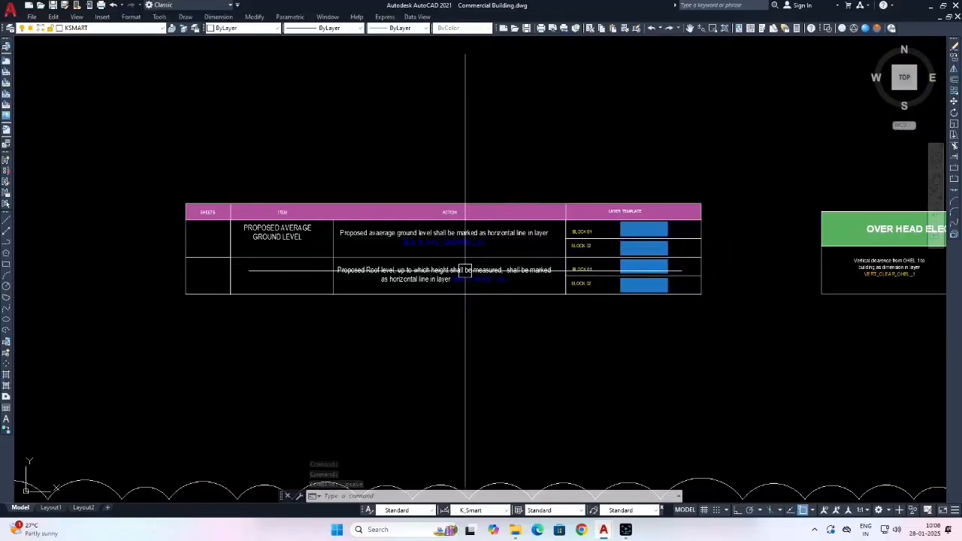
mouse_move(459, 270)
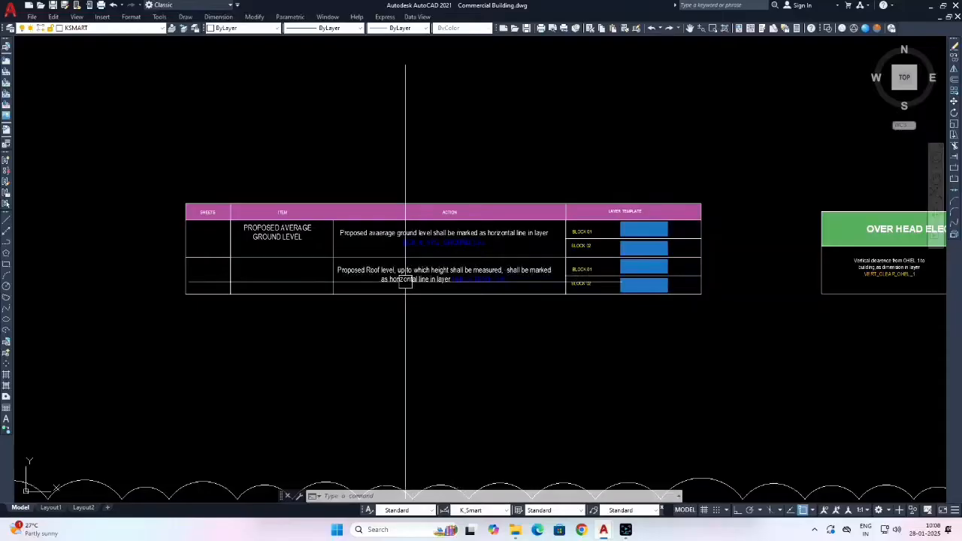
middle_click_drag(375, 266, 400, 268)
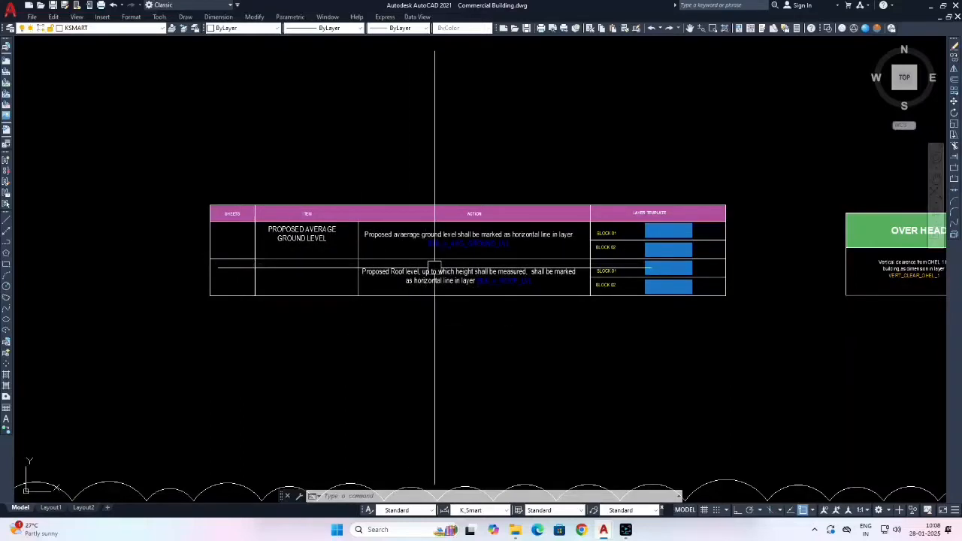
middle_click_drag(428, 255, 460, 257)
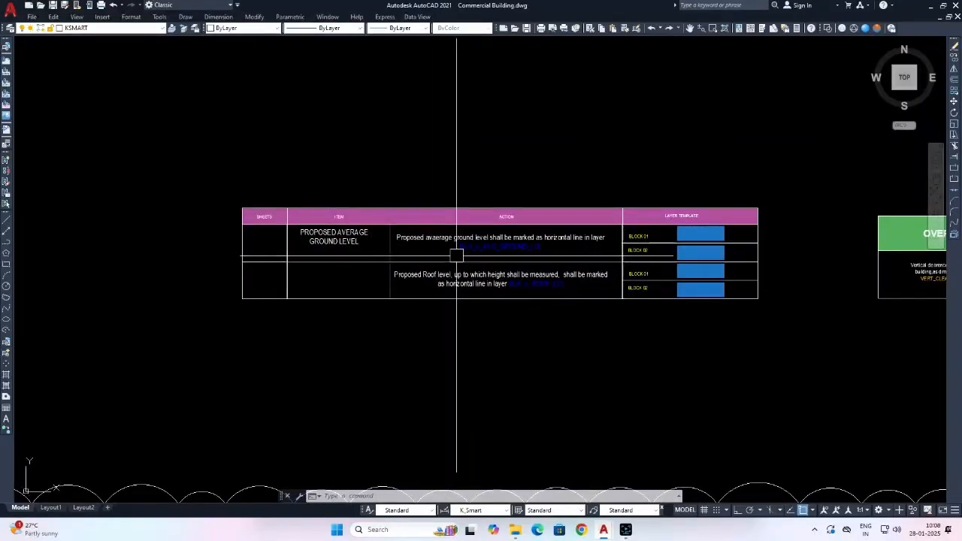
mouse_move(456, 256)
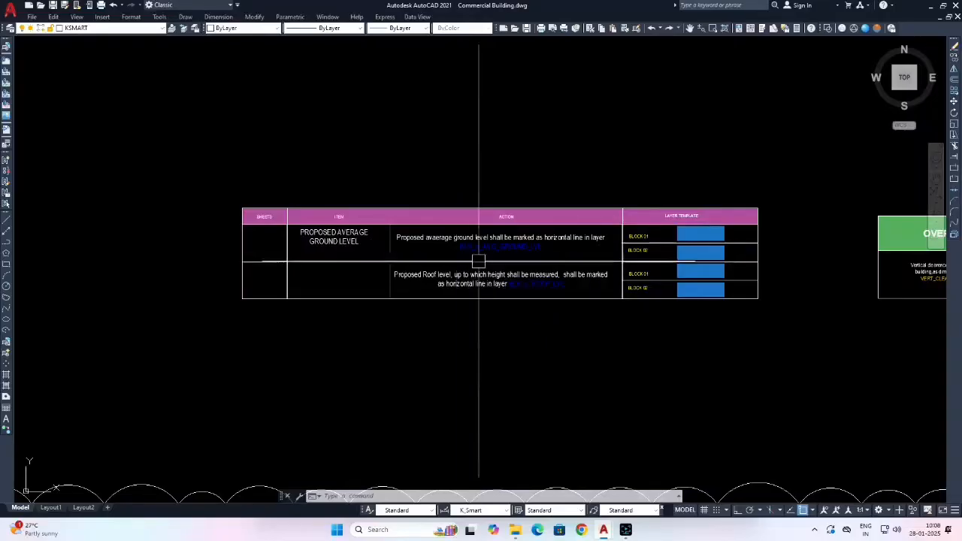
With Ortho on, draw a line from Section A-A's ground level horizontally past the boundary line, continued vertically upward beyond the roof.
scroll(610, 278, "down", 8)
key("Escape")
key("Escape")
key("Escape")
middle_click_drag(455, 285, 509, 278)
scroll(372, 185, "up", 6)
scroll(414, 180, "up", 2)
type("l")
key("Return")
scroll(434, 225, "up", 9)
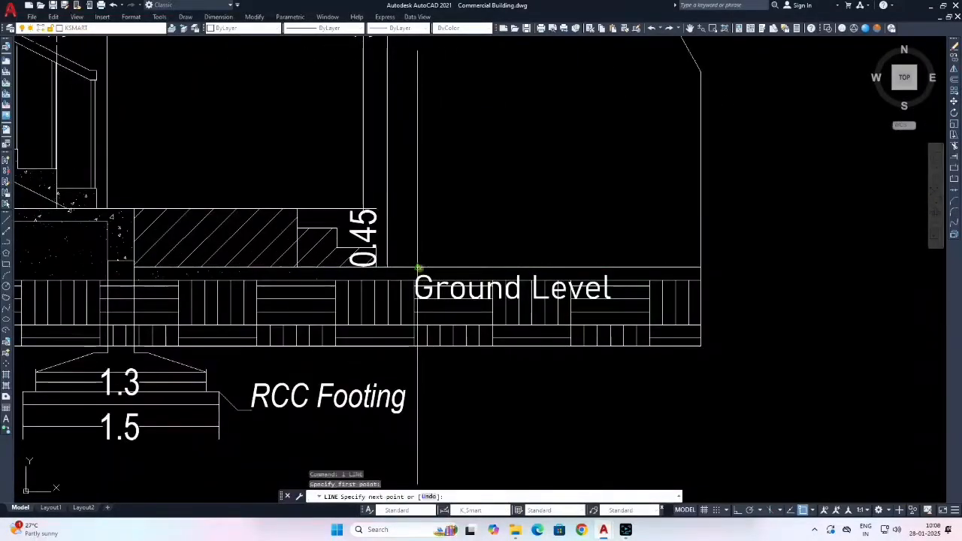
scroll(417, 266, "down", 5)
left_click(736, 510)
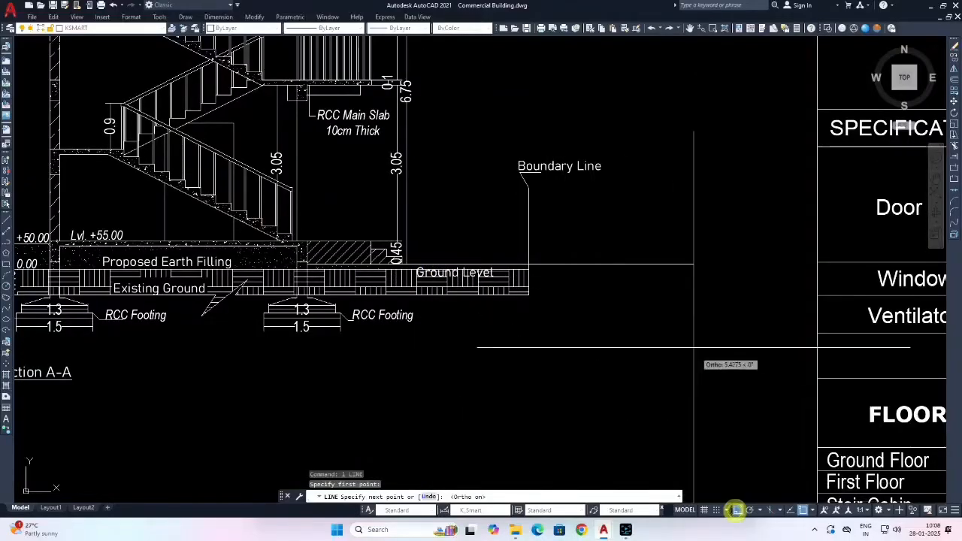
key("Escape")
key("Escape")
scroll(565, 163, "down", 5)
left_click(560, 145)
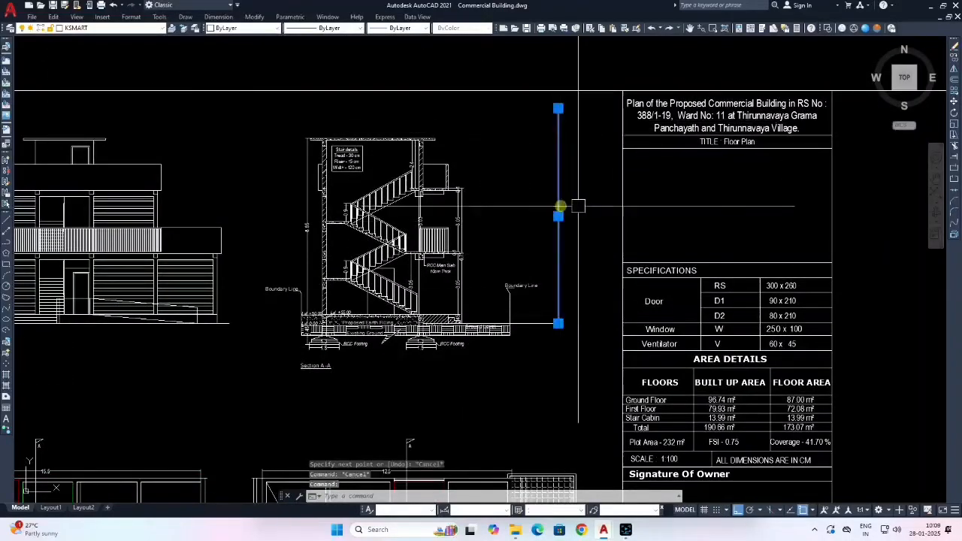
scroll(474, 308, "up", 3)
key("Escape")
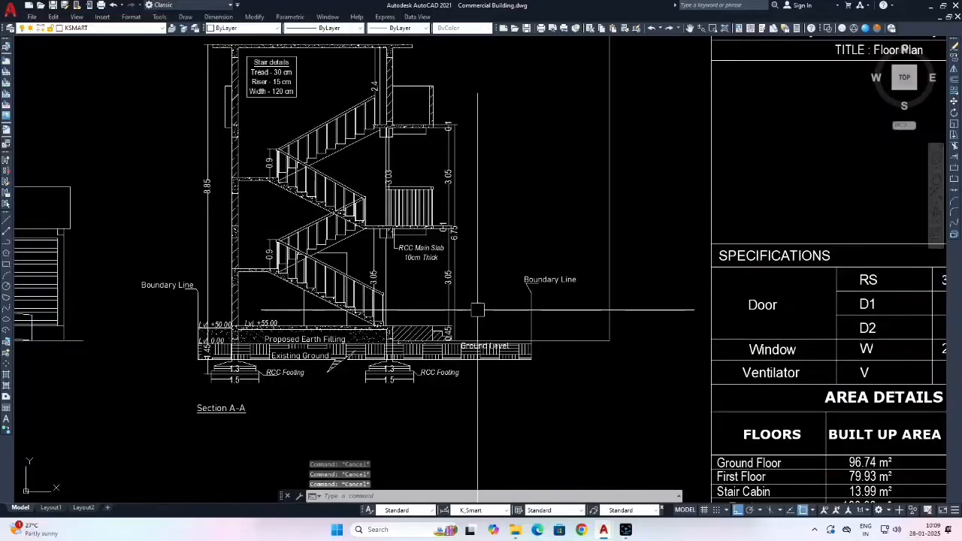
Draw a horizontal line from the top of Section A-A's plinth (ground floor level) across to the vertical guide line.
type("l")
key("Return")
scroll(422, 332, "up", 5)
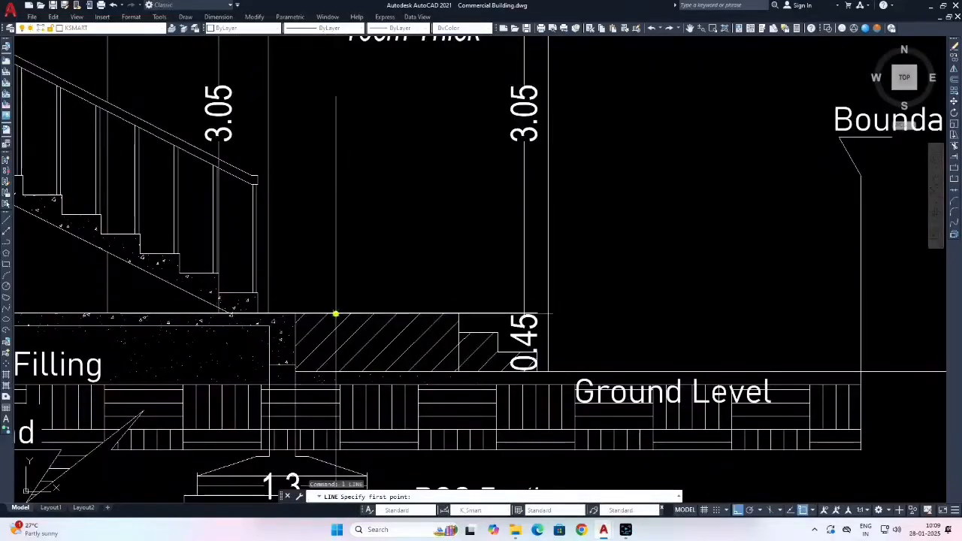
left_click(335, 314)
scroll(353, 297, "down", 2)
scroll(582, 297, "down", 4)
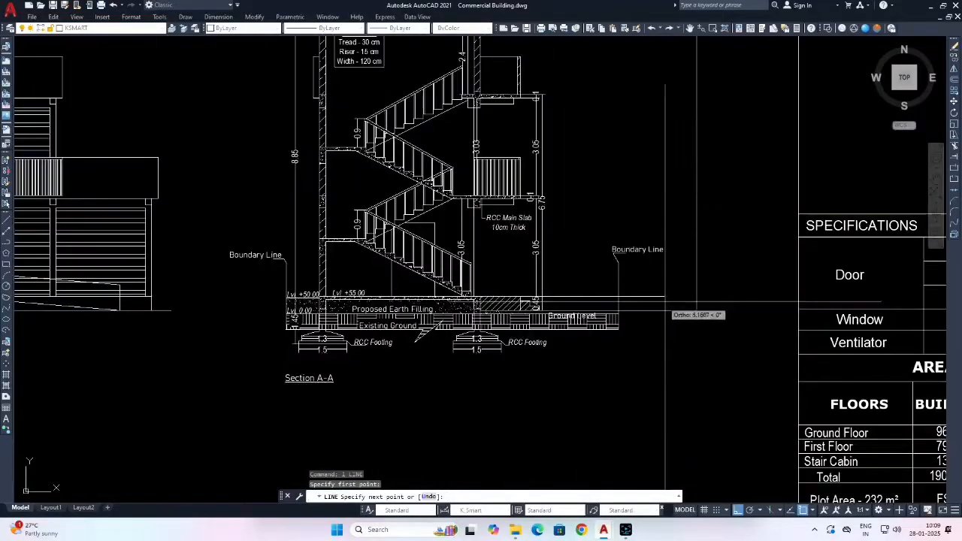
left_click(694, 296)
key("Escape")
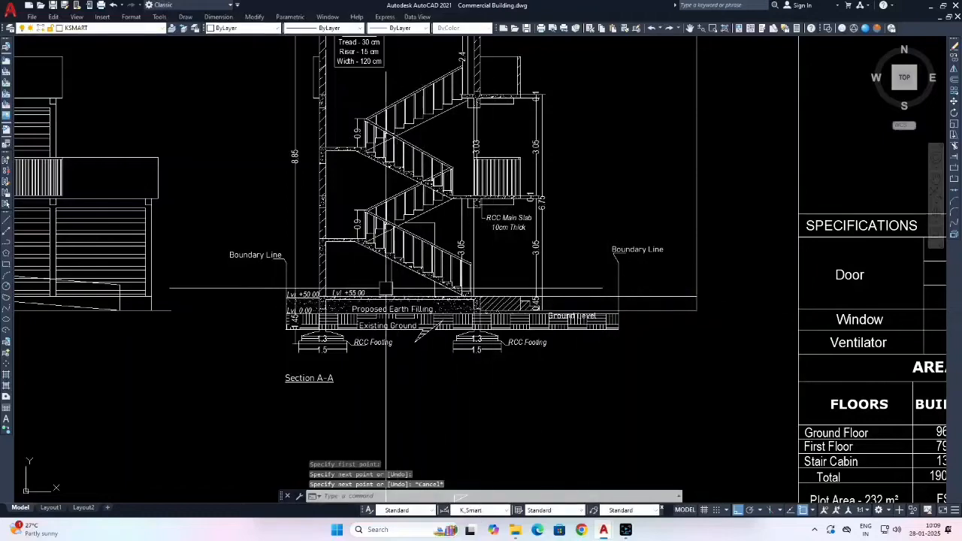
Draw a horizontal line from the underside of the first-floor main slab across to the vertical guide line.
mouse_move(618, 292)
middle_mouse_down()
mouse_move(572, 332)
mouse_move(497, 326)
middle_mouse_up()
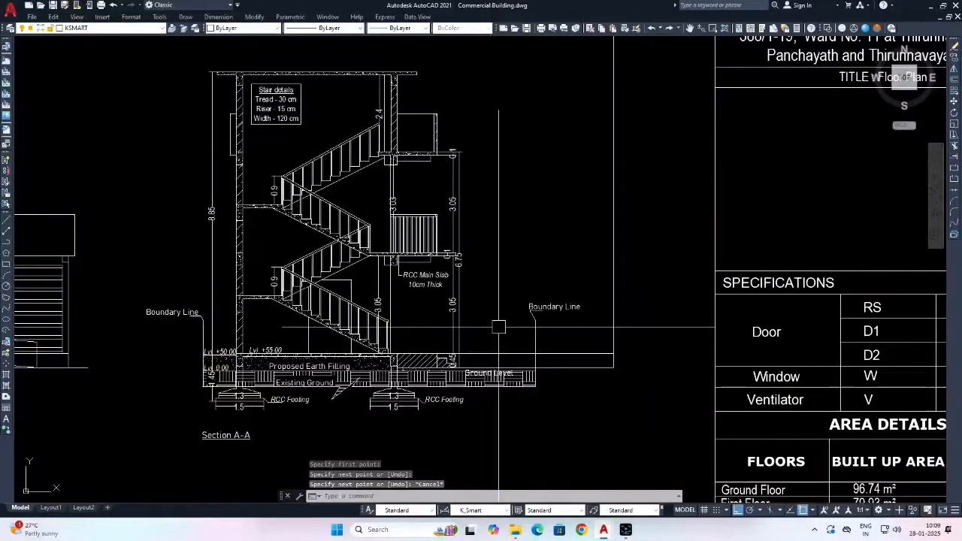
scroll(429, 256, "up", 6)
key("Return")
left_click(427, 256)
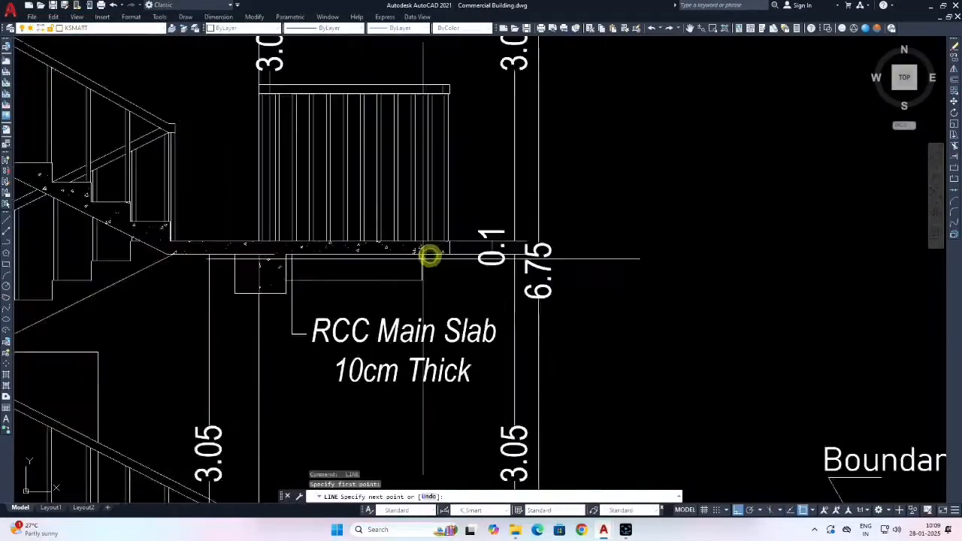
scroll(430, 255, "down", 3)
left_click(715, 260)
key("Escape")
Draw a horizontal line from the top of the first-floor slab across to the vertical guide line.
scroll(418, 245, "up", 3)
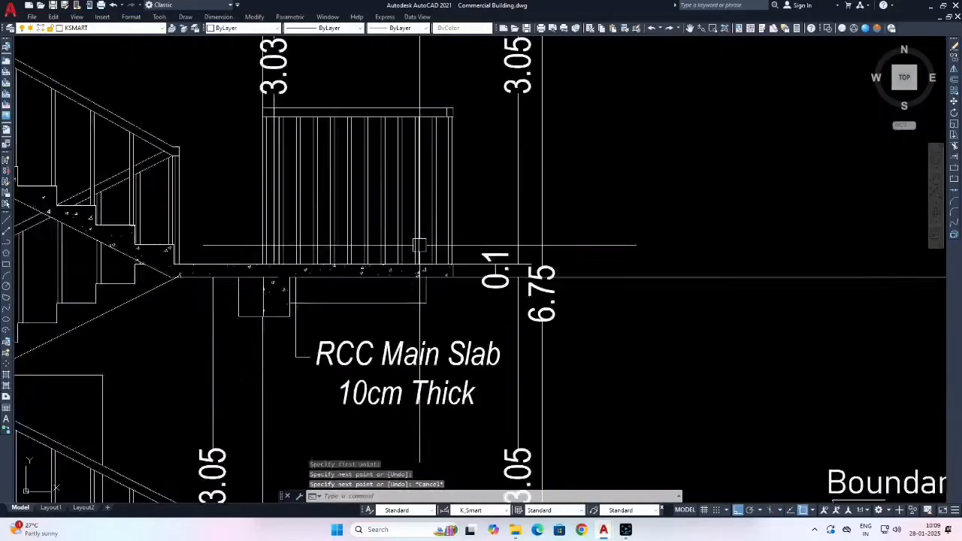
scroll(418, 245, "up", 2)
key("Return")
scroll(406, 259, "up", 4)
left_click(405, 258)
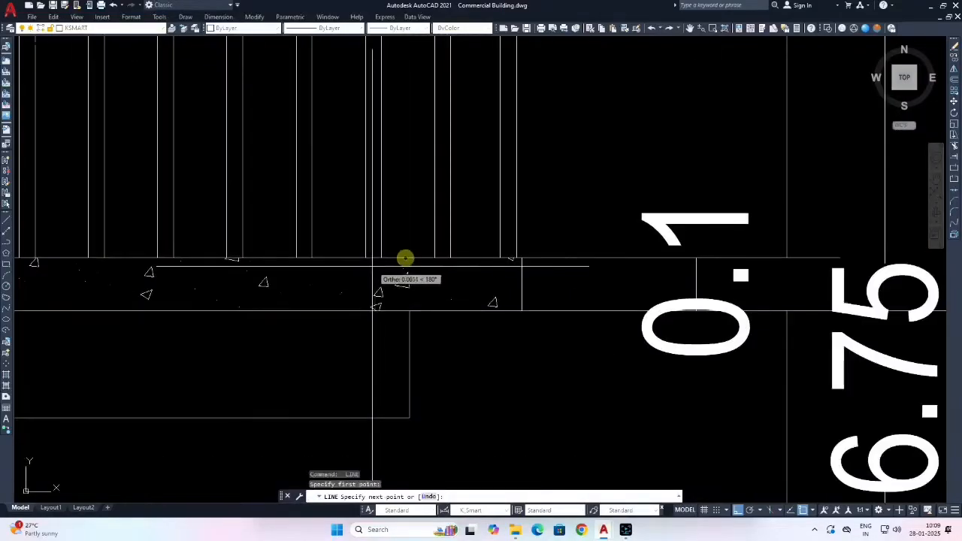
scroll(405, 258, "down", 5)
left_click(564, 274)
key("Escape")
Draw a horizontal line from the underside of the roof slab across to the vertical guide line, and save the drawing.
scroll(400, 175, "up", 4)
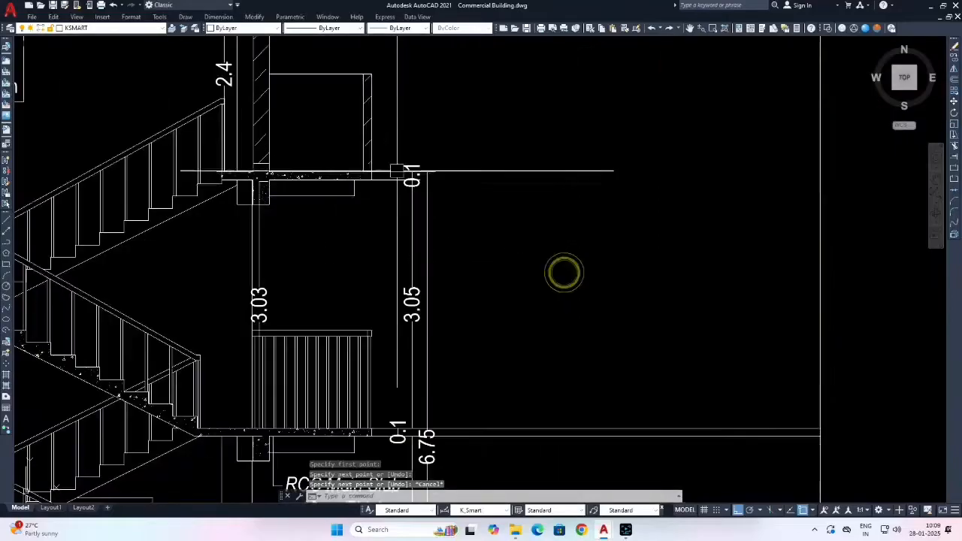
key("Return")
scroll(345, 181, "up", 4)
left_click(339, 178)
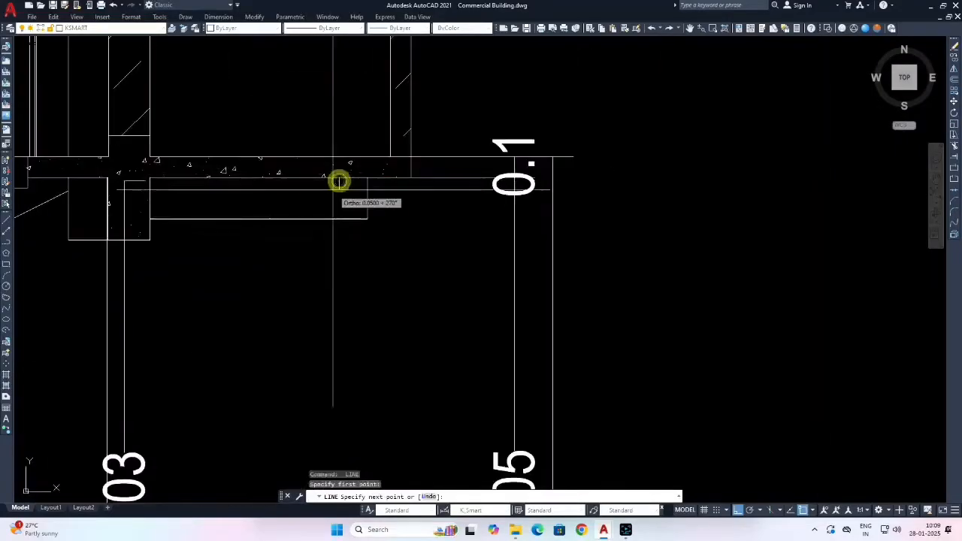
scroll(337, 180, "down", 5)
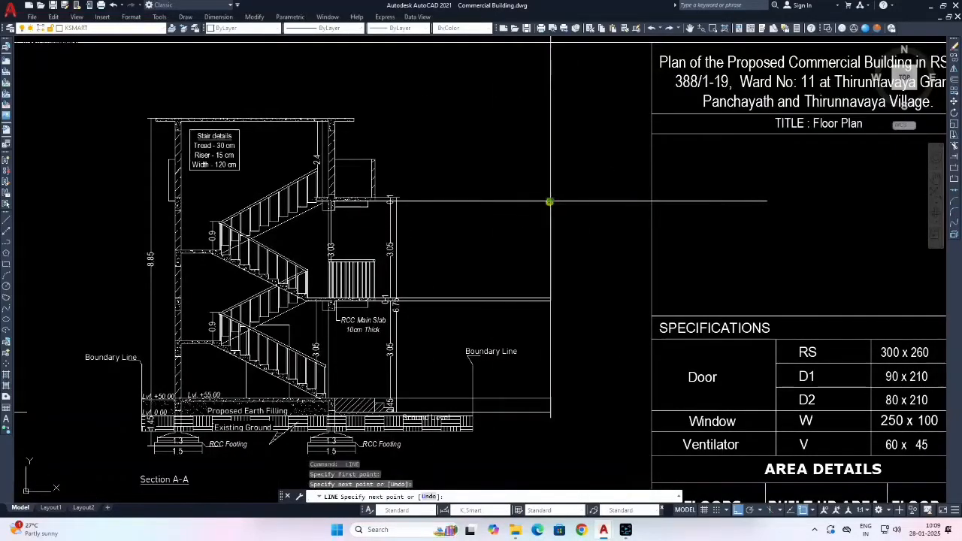
key("Escape")
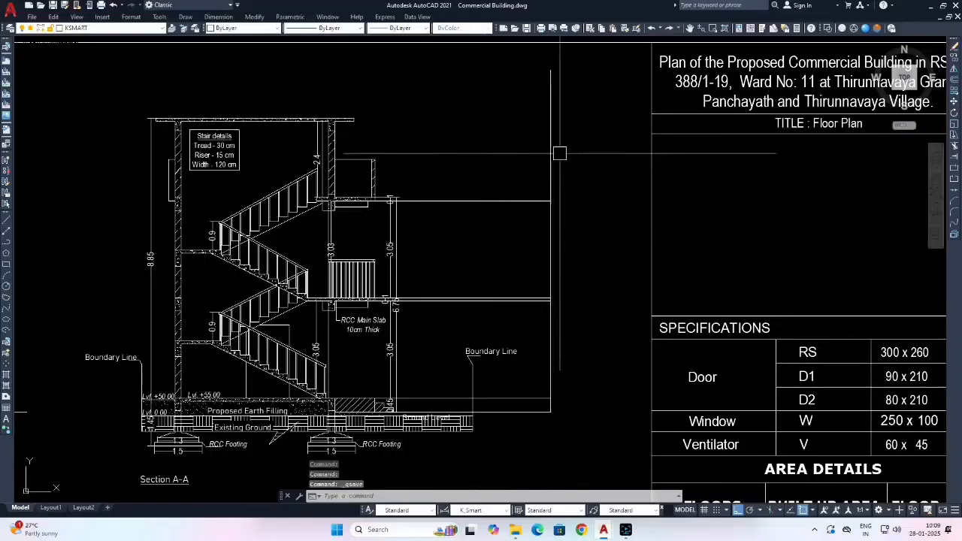
key("ctrl+s")
Try to erase the vertical guide line at the ends of the level lines.
left_click(552, 155)
key("e")
key("Return")
key("Escape")
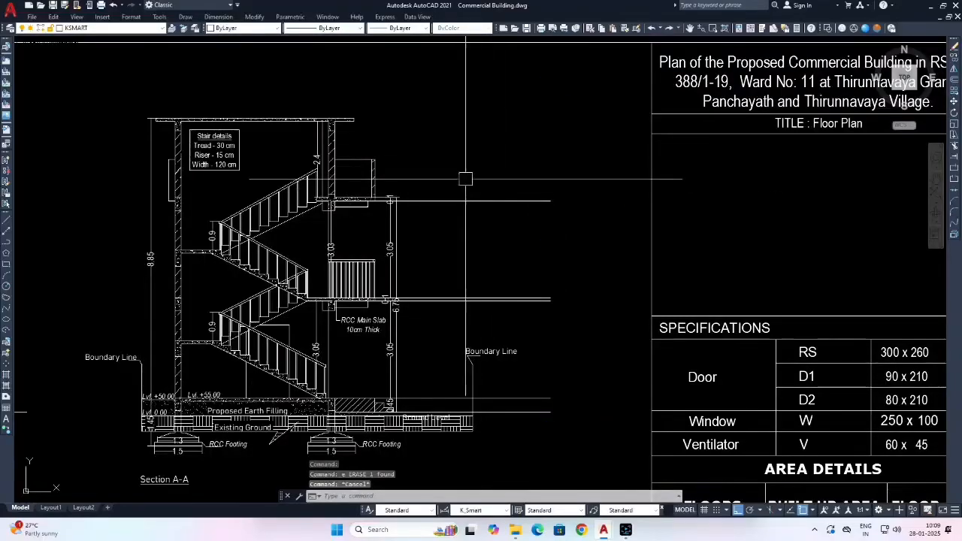
Draw a horizontal line from the top of the roof slab across to the vertical guide line.
type("l")
key("Return")
scroll(367, 139, "up", 4)
middle_click_drag(364, 227, 351, 187)
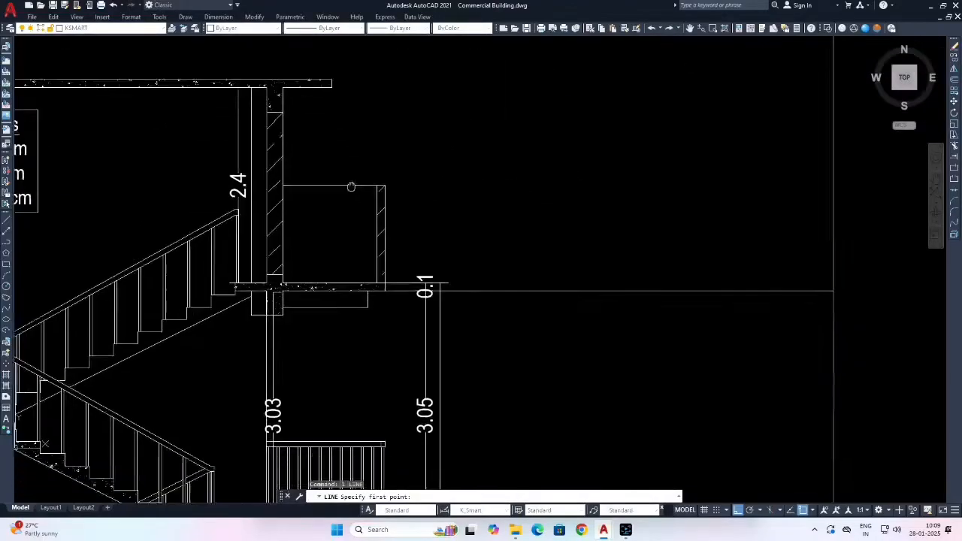
scroll(412, 293, "up", 8)
middle_click_drag(413, 293, 502, 297)
left_click(261, 244)
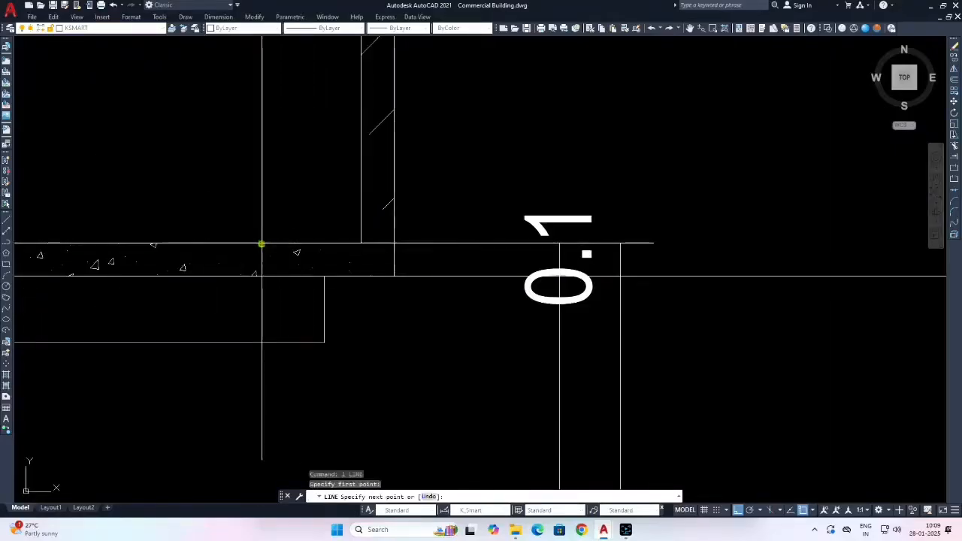
scroll(265, 244, "down", 10)
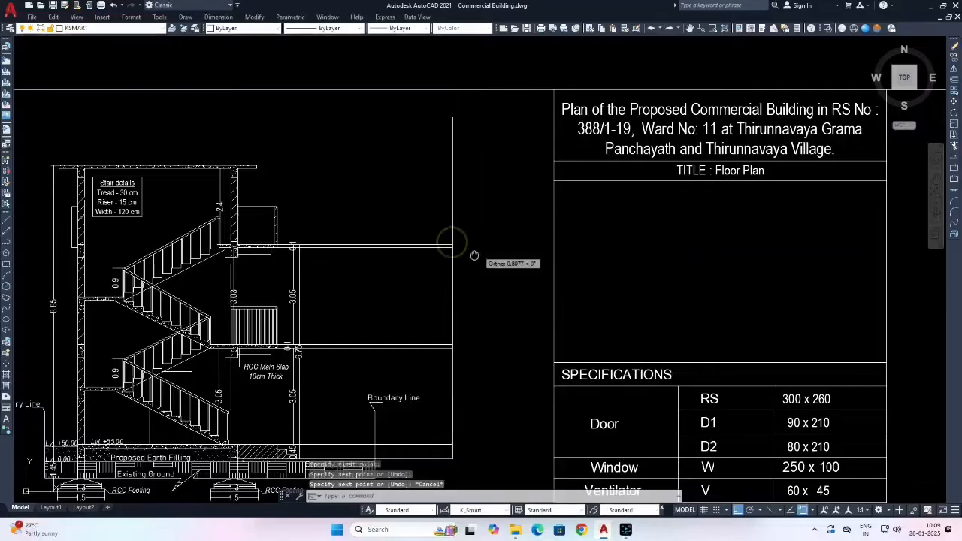
middle_click_drag(468, 253, 574, 225)
key("Escape")
key("Escape")
Erase the vertical guide line, keeping the horizontal level lines of Section A-A.
left_click(556, 168)
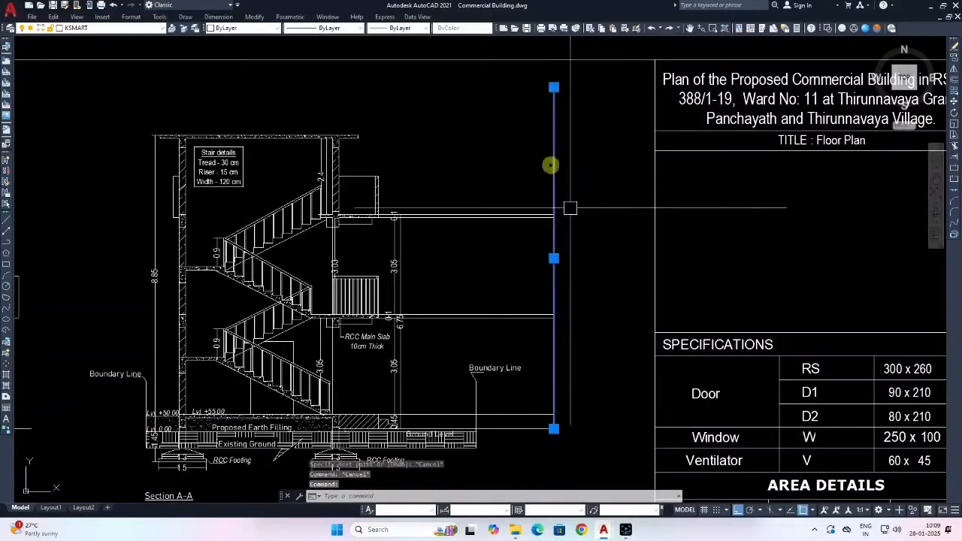
type("e")
key("Return")
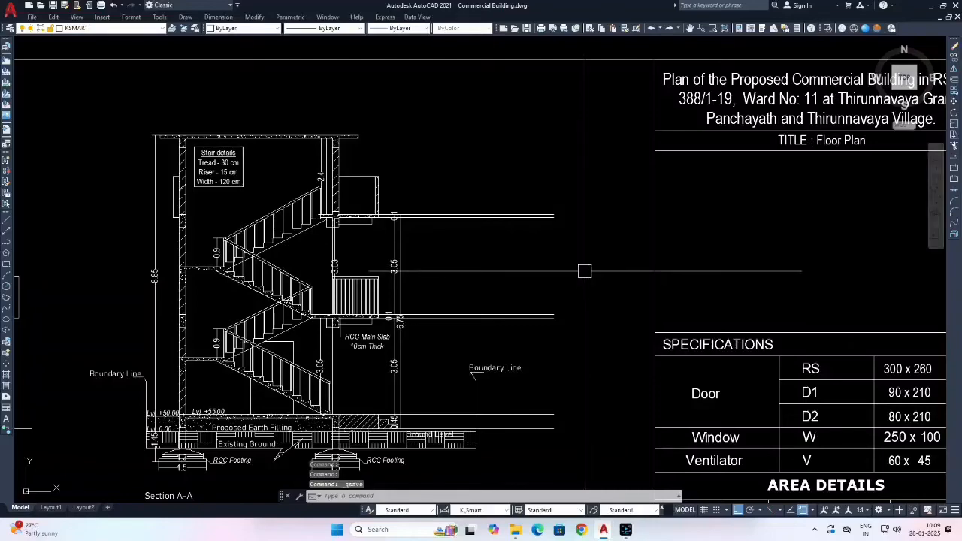
Match the properties of the Block 01 BLK_n_AVG_GROUND_LVL layer template onto the ground level line of Section A-A.
scroll(584, 271, "down", 8)
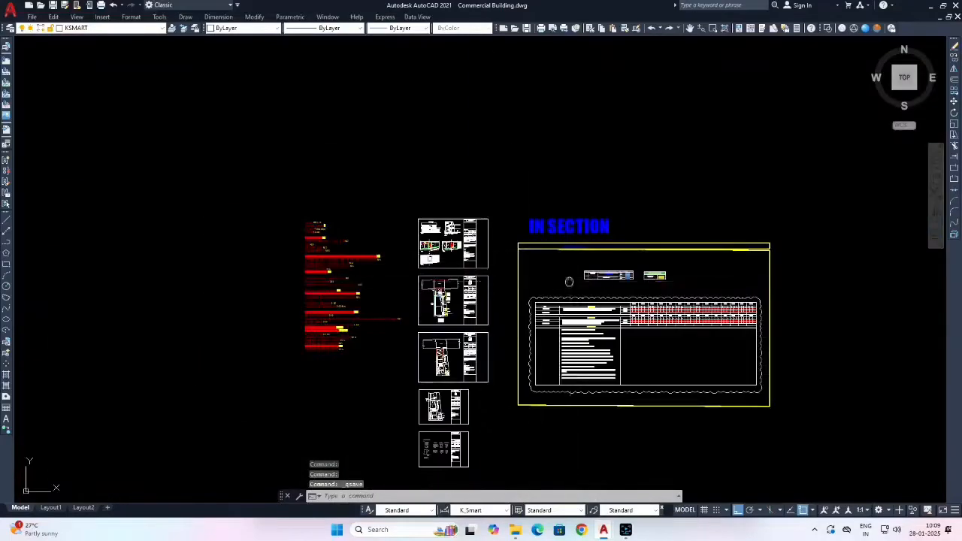
scroll(667, 281, "up", 5)
key("Escape")
scroll(506, 268, "up", 6)
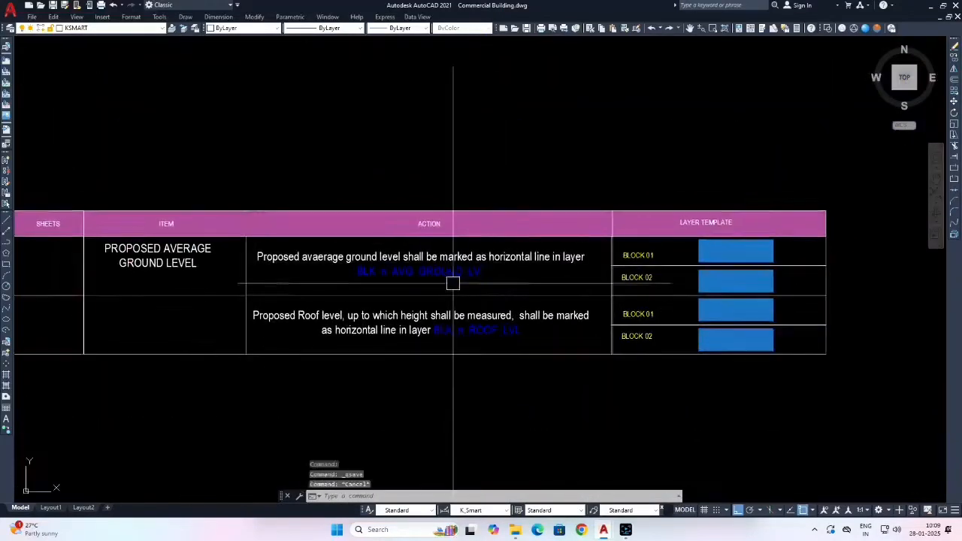
type("ma")
key("Return")
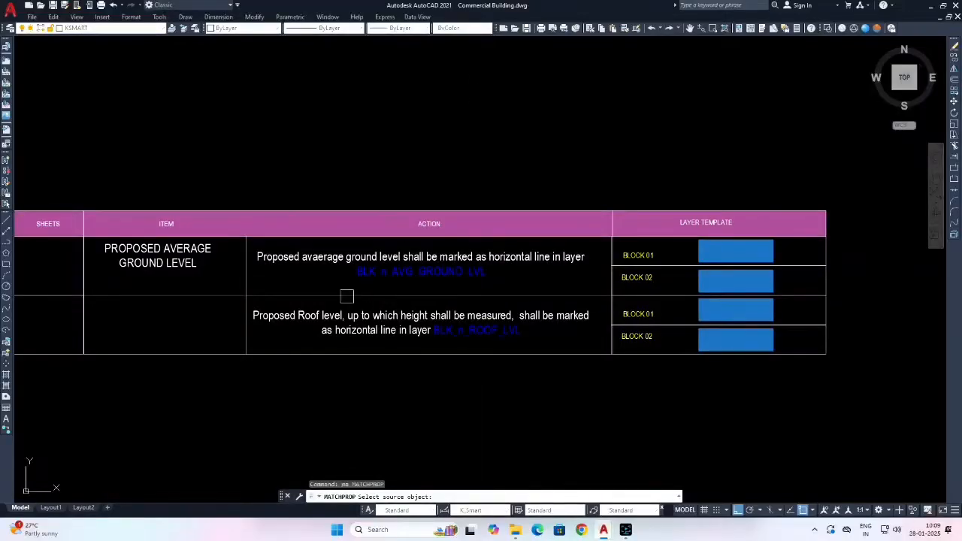
scroll(699, 259, "up", 2)
left_click(699, 241)
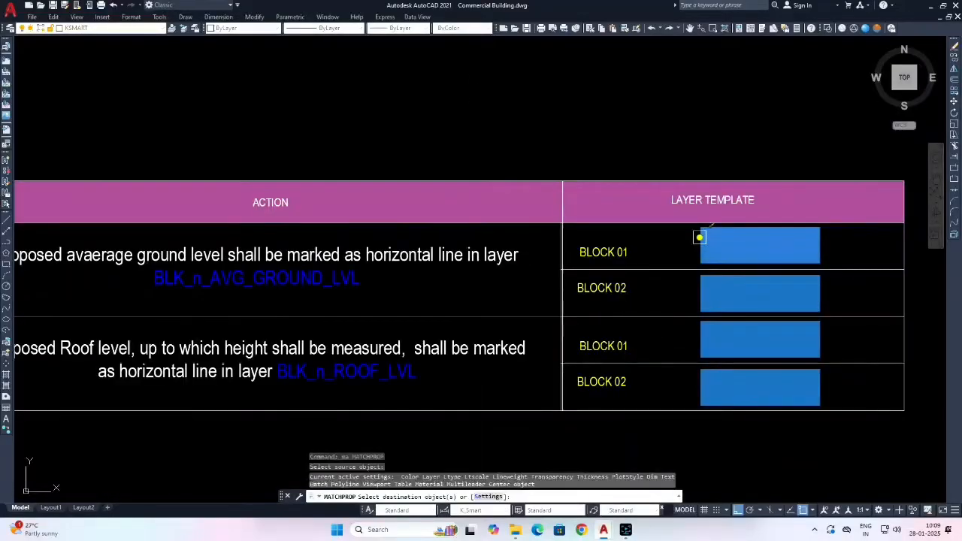
scroll(698, 232, "down", 6)
scroll(442, 274, "up", 10)
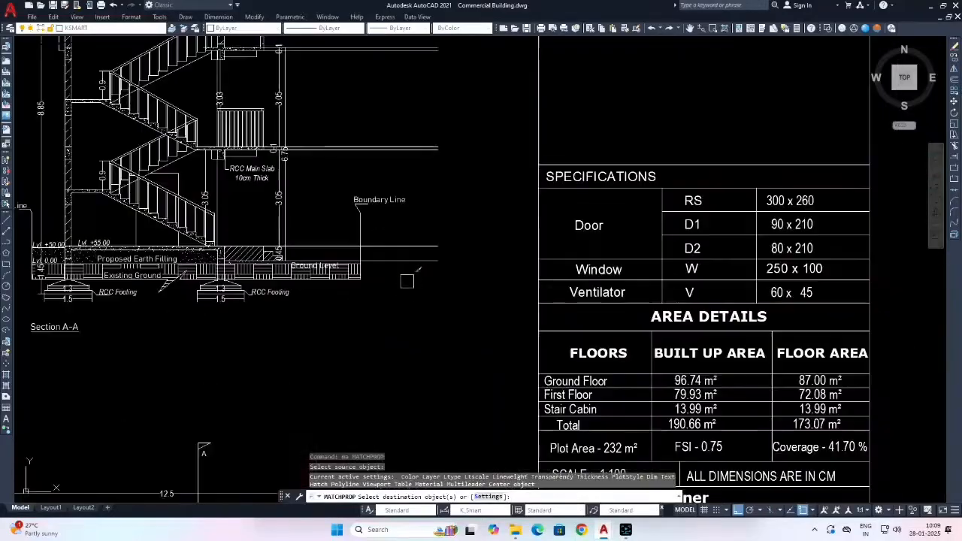
left_click(413, 263)
scroll(374, 279, "down", 13)
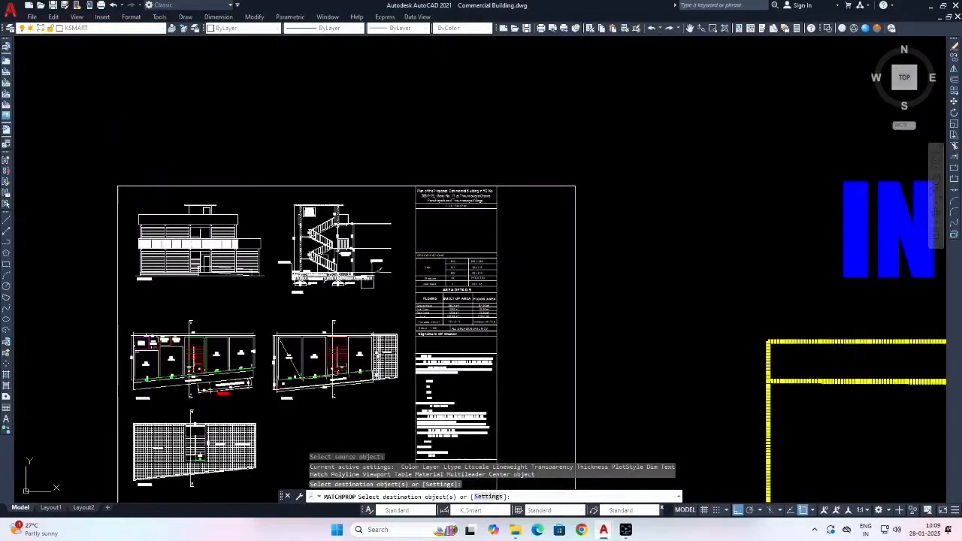
scroll(563, 325, "up", 6)
scroll(458, 300, "up", 6)
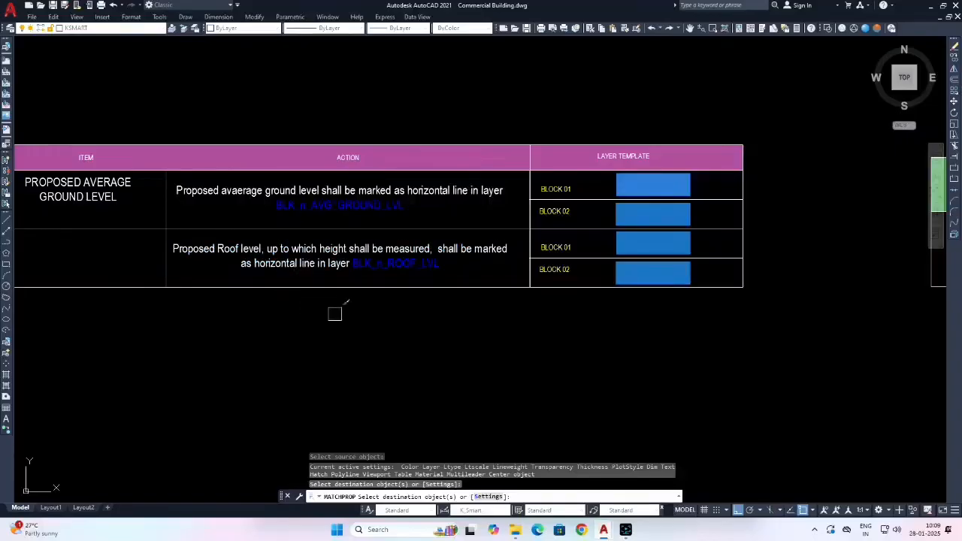
key("Return")
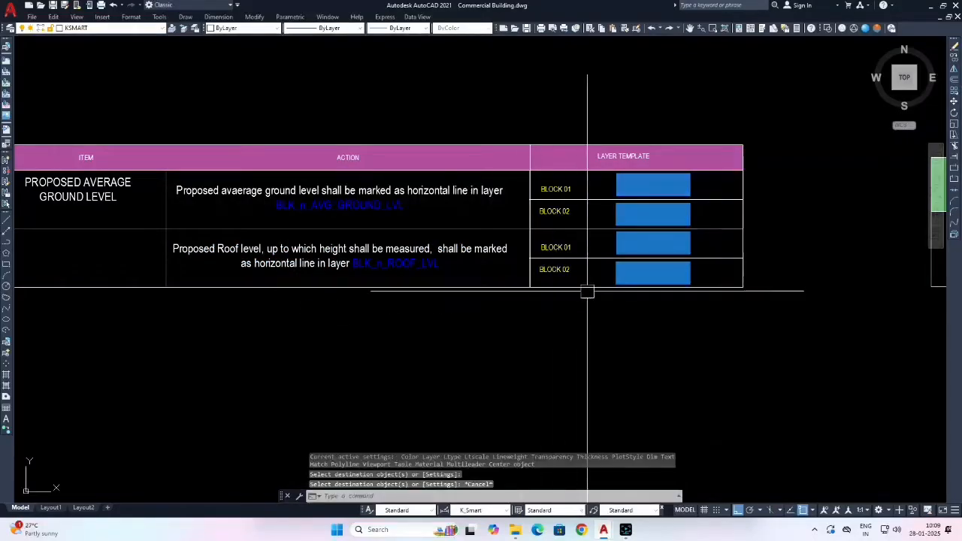
Match the properties of the Block 01 BLK_n_ROOF_LVL layer template onto the line at the top of Section A-A's roof slab.
key("Return")
scroll(607, 268, "up", 4)
left_click(634, 198)
scroll(634, 198, "down", 8)
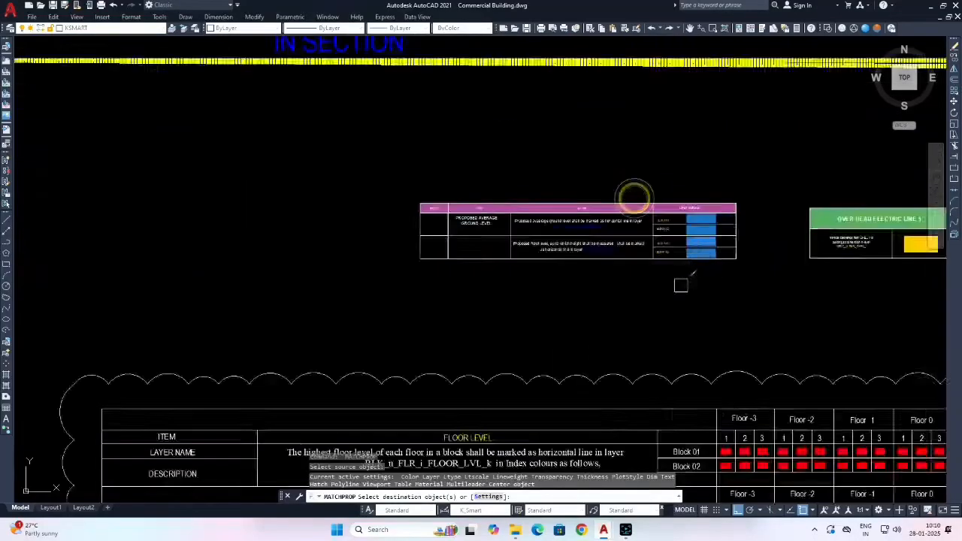
scroll(388, 219, "up", 5)
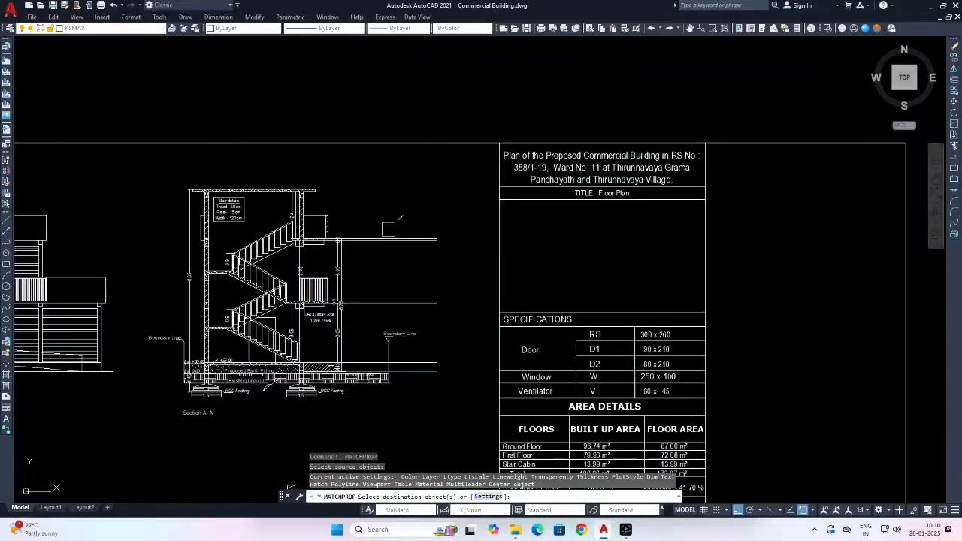
left_click(387, 231)
scroll(354, 224, "down", 10)
key("Escape")
key("Escape")
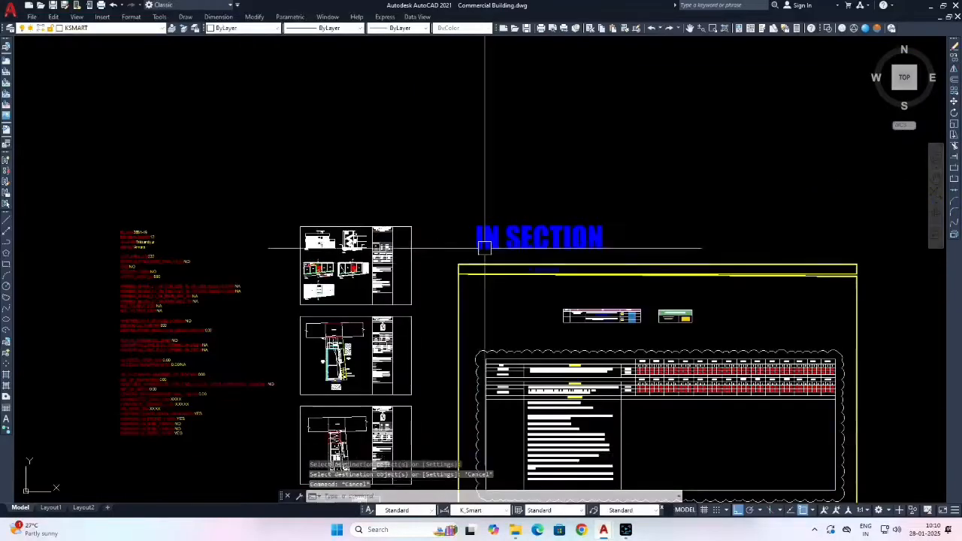
Erase the completed average ground level and roof level table from the In Section frame.
middle_click_drag(557, 314, 526, 242)
left_click(499, 223)
left_click(612, 257)
type("e")
key("Return")
Check the Over Head Electric Line 1 vertical clearance table in the In Section frame and erase it.
scroll(638, 248, "up", 8)
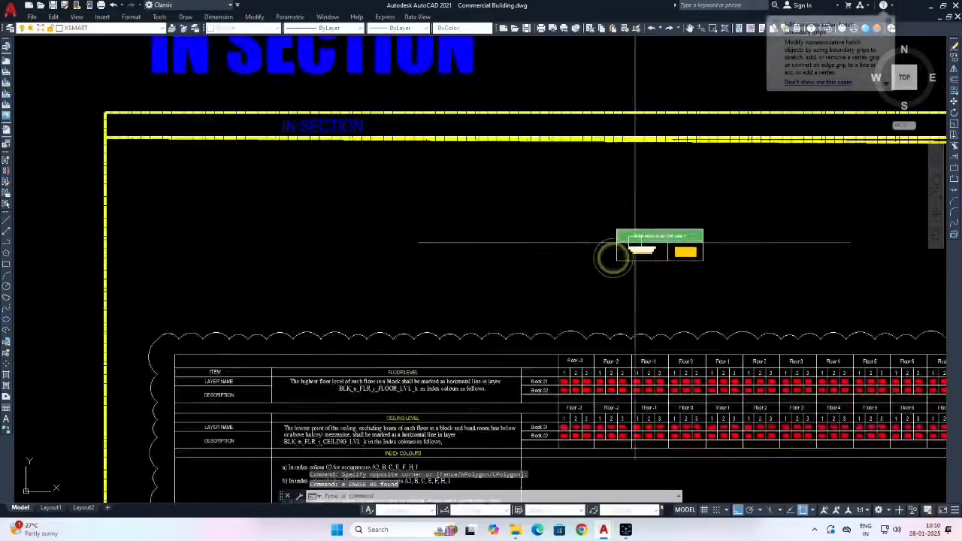
middle_click_drag(671, 266, 541, 284)
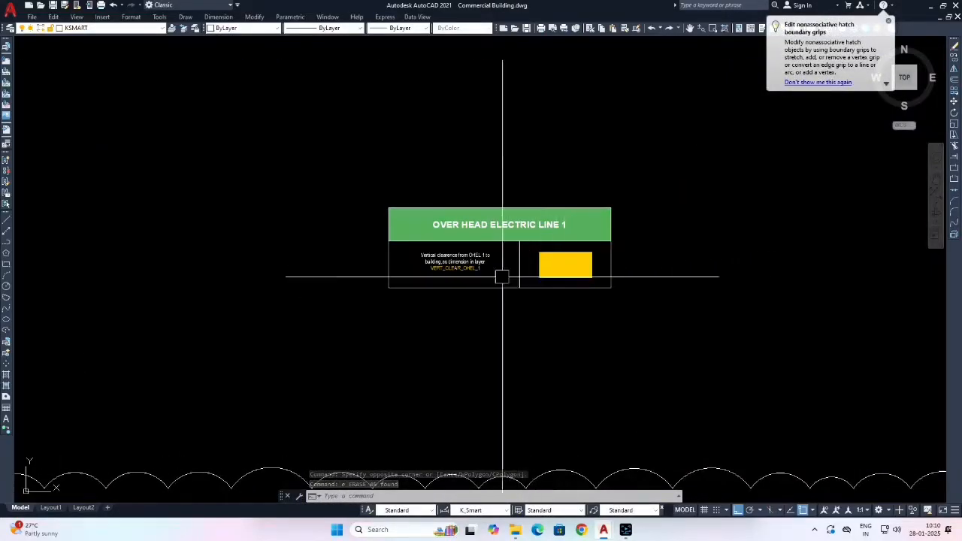
scroll(516, 257, "down", 6)
scroll(466, 235, "up", 6)
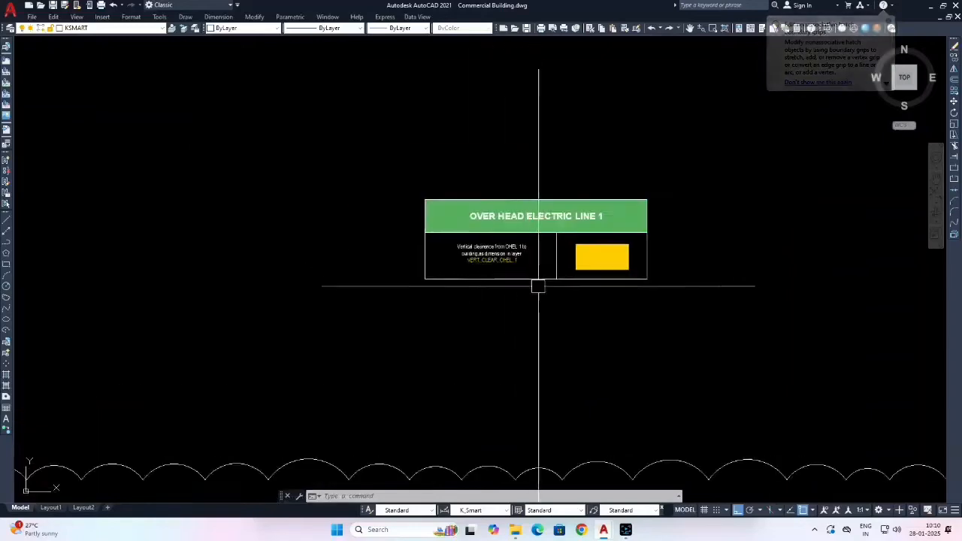
left_click(370, 149)
left_click(697, 301)
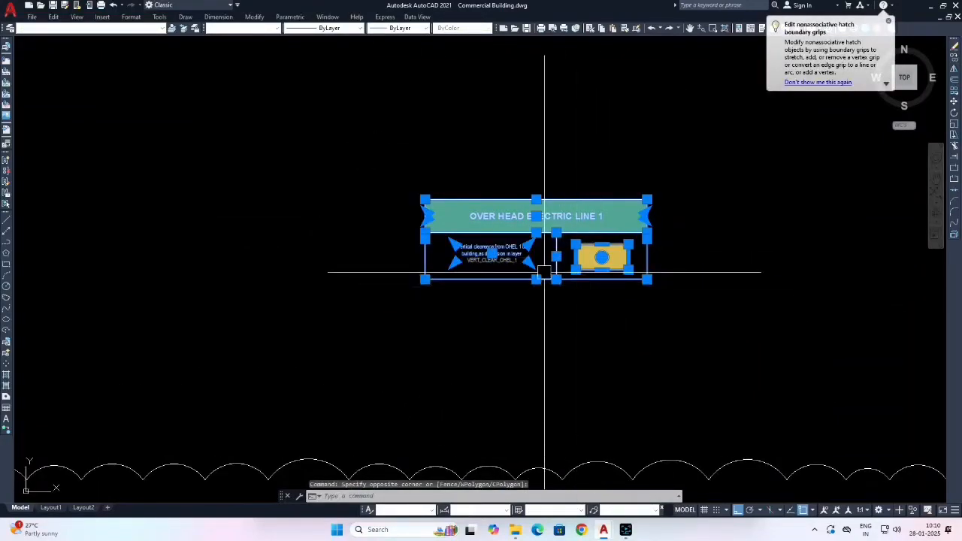
type("e")
key("Return")
Read the Floor Level and Ceiling Level marking requirements and their layer templates, and save the drawing.
scroll(577, 292, "down", 6)
scroll(424, 269, "up", 6)
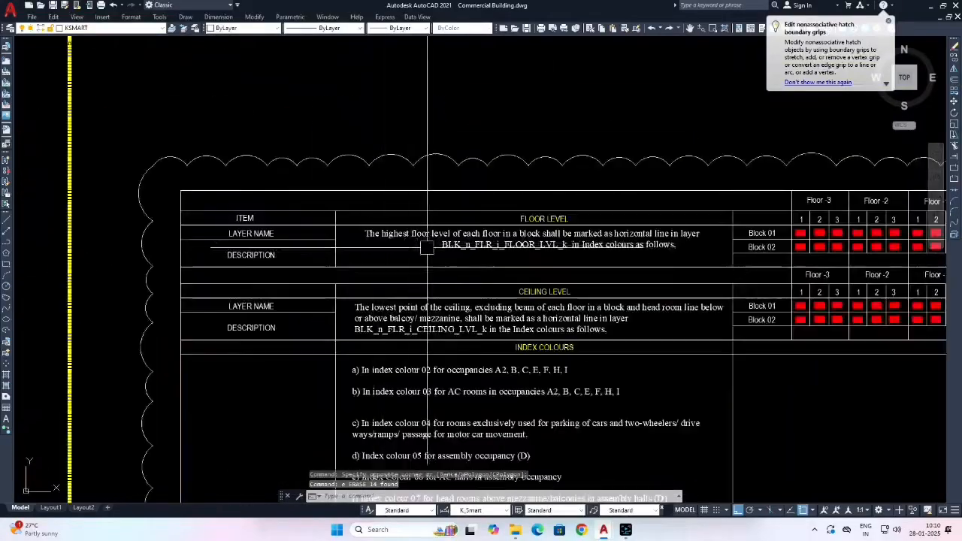
middle_click_drag(421, 269, 330, 304)
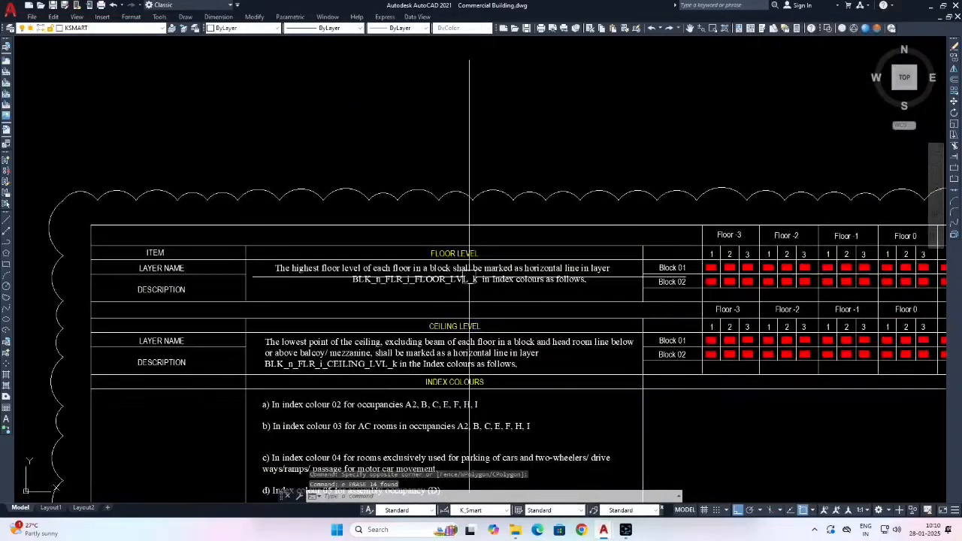
mouse_move(528, 263)
middle_mouse_down()
mouse_move(439, 281)
mouse_move(448, 314)
mouse_move(476, 290)
middle_mouse_up()
key("ctrl+s")
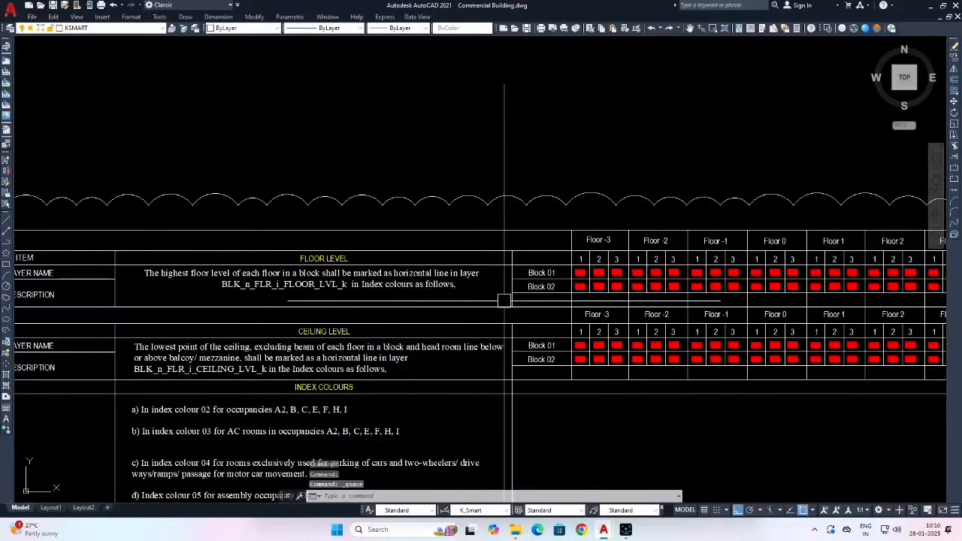
Match the Block 01, Floor 0, column 1 floor-level template onto Section A-A's ground-floor line and select the line to check its layer.
key("Escape")
key("Escape")
key("Escape")
mouse_move(598, 287)
middle_mouse_down()
mouse_move(472, 300)
mouse_move(571, 295)
middle_mouse_up()
type("ma")
key("Return")
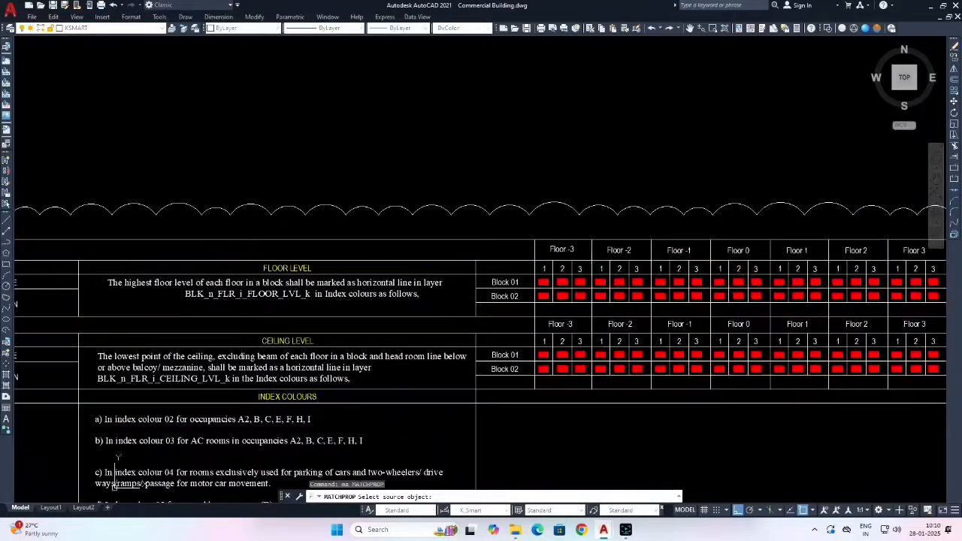
scroll(151, 291, "up", 2)
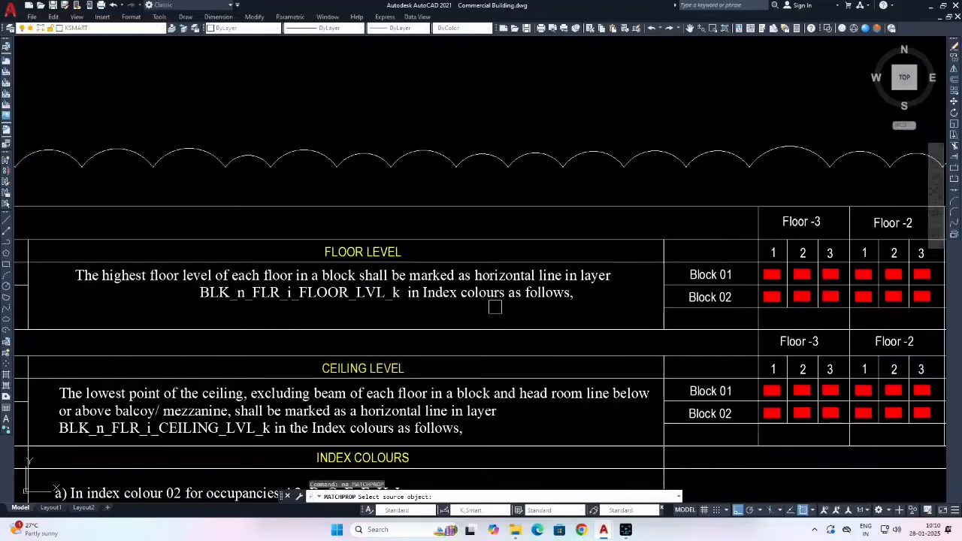
middle_click_drag(494, 307, 470, 307)
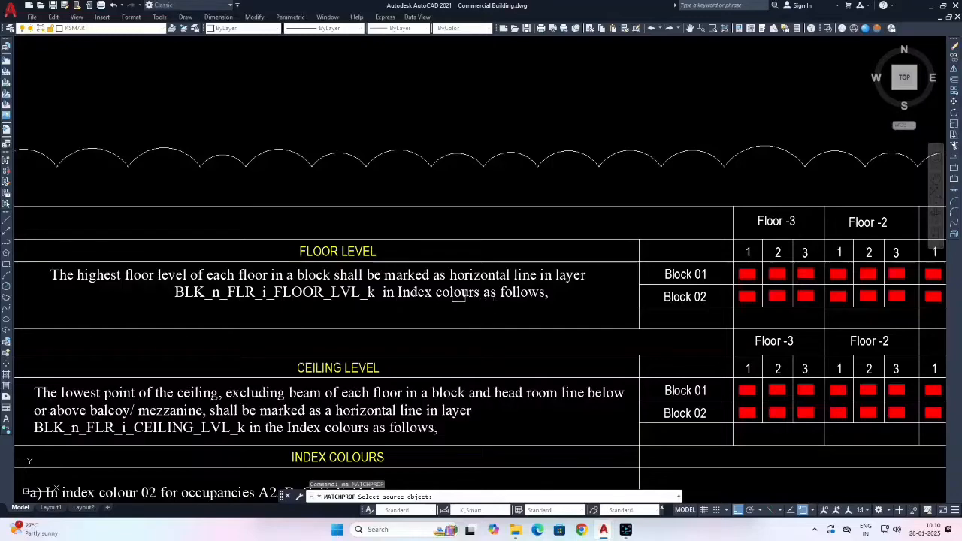
scroll(466, 308, "down", 8)
scroll(434, 339, "up", 3)
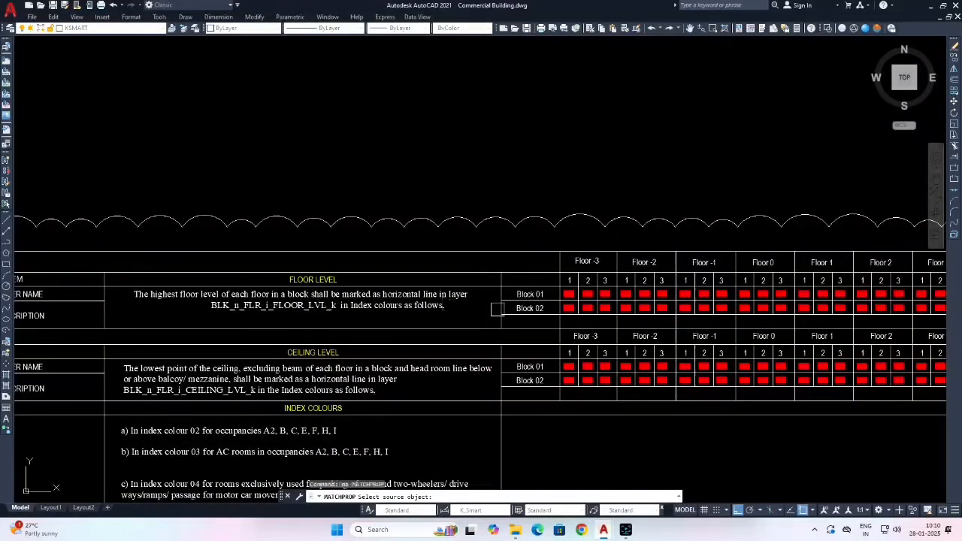
middle_click_drag(498, 309, 483, 309)
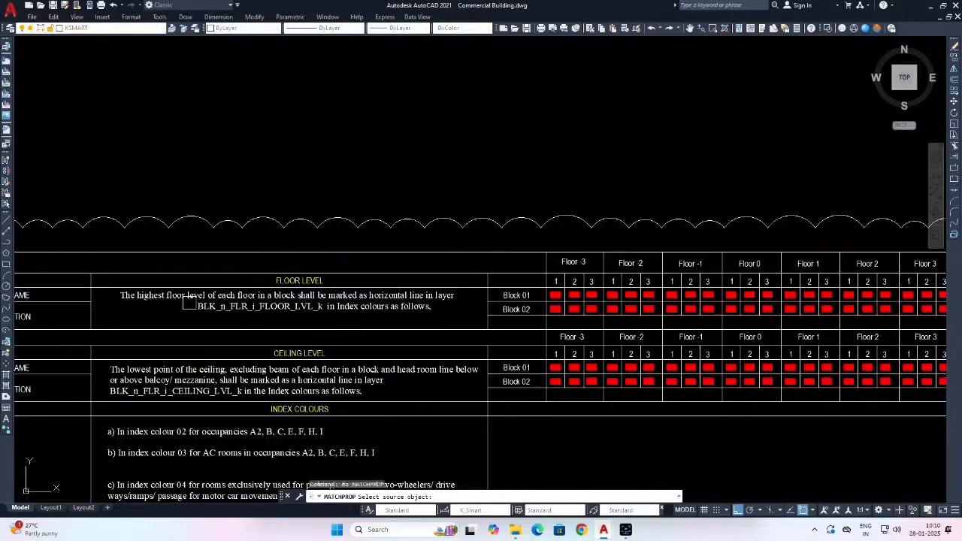
middle_click_drag(530, 309, 381, 304)
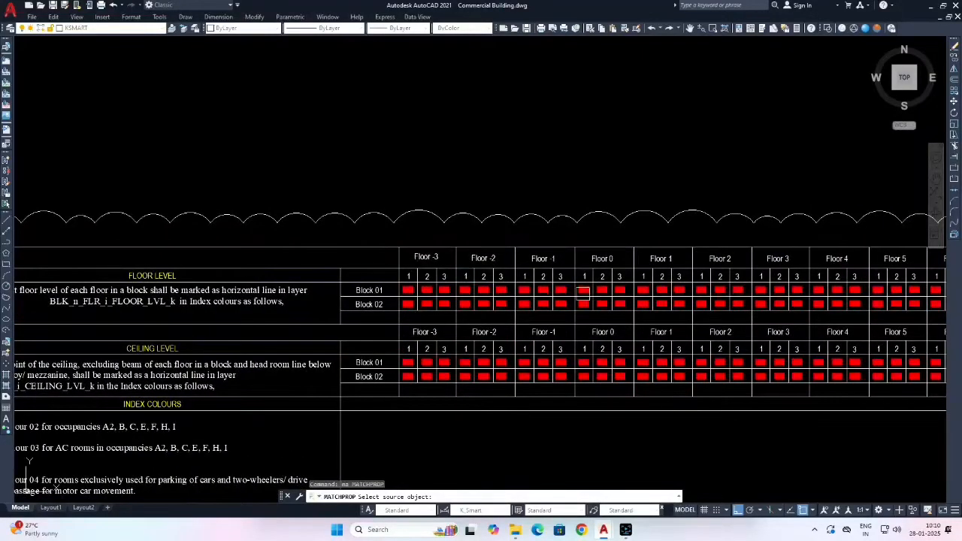
scroll(654, 291, "up", 2)
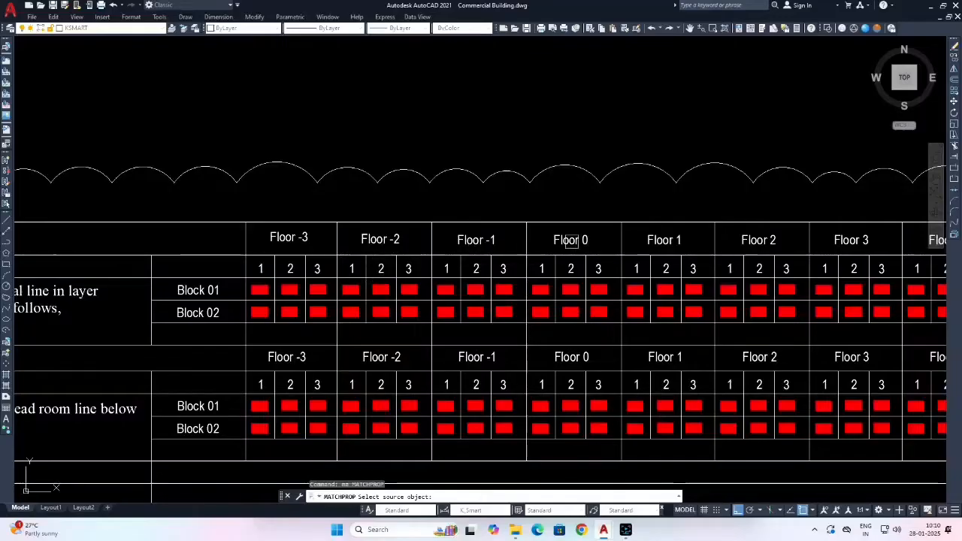
scroll(571, 240, "up", 2)
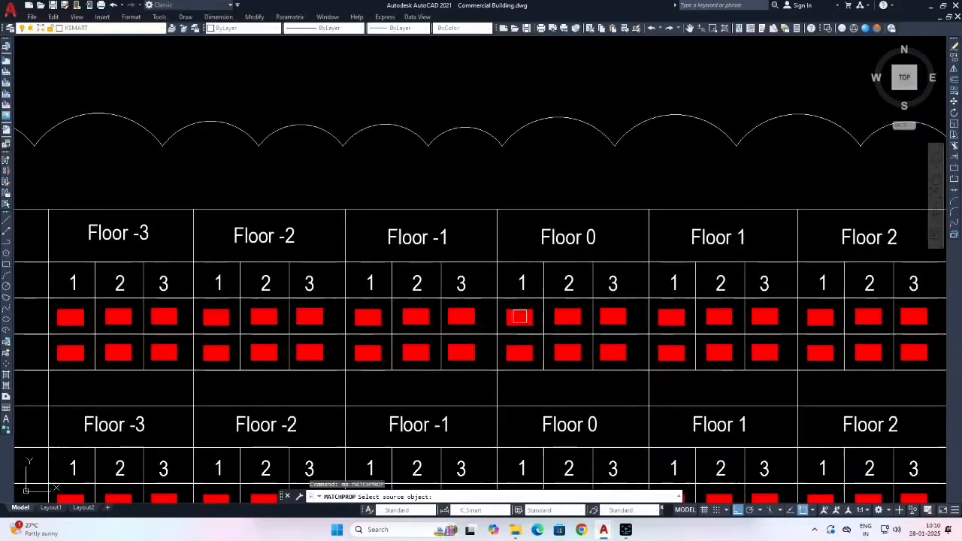
key("Escape")
key("Escape")
scroll(575, 322, "down", 10)
scroll(508, 318, "up", 8)
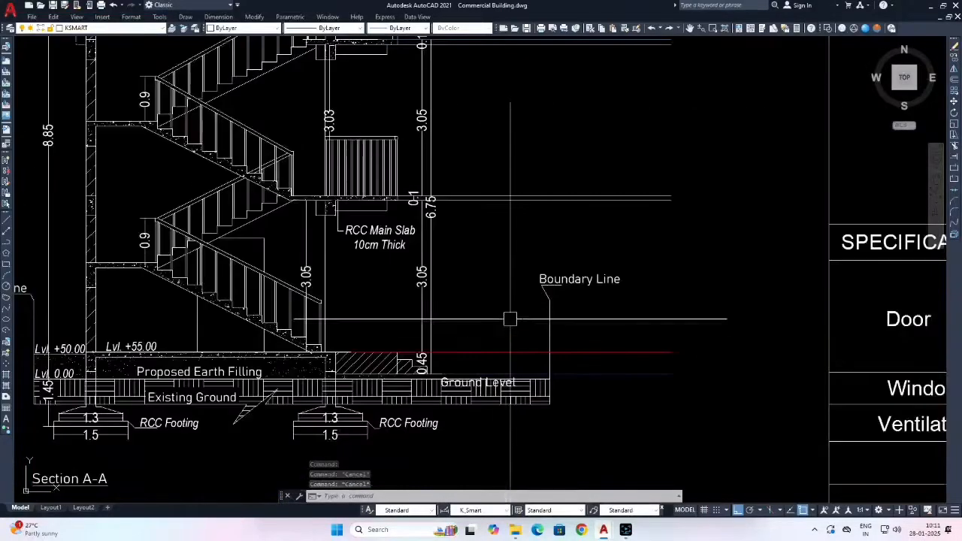
left_click(509, 350)
Match the Block 01, Floor 0, column 1 ceiling-level template onto the line at the underside of Section A-A's first-floor slab.
middle_click_drag(584, 339, 356, 276)
scroll(353, 276, "down", 7)
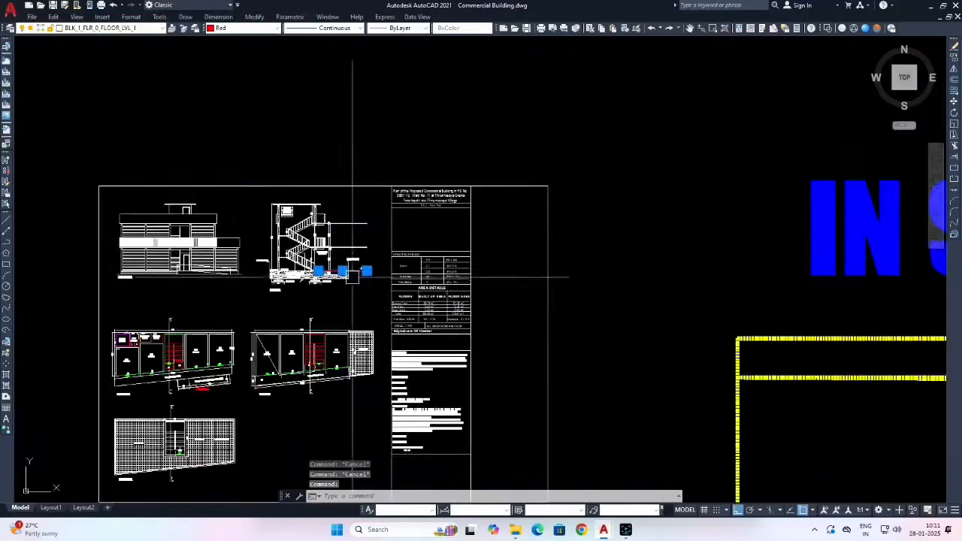
middle_click_drag(635, 317, 363, 227)
scroll(363, 227, "down", 5)
scroll(571, 323, "up", 8)
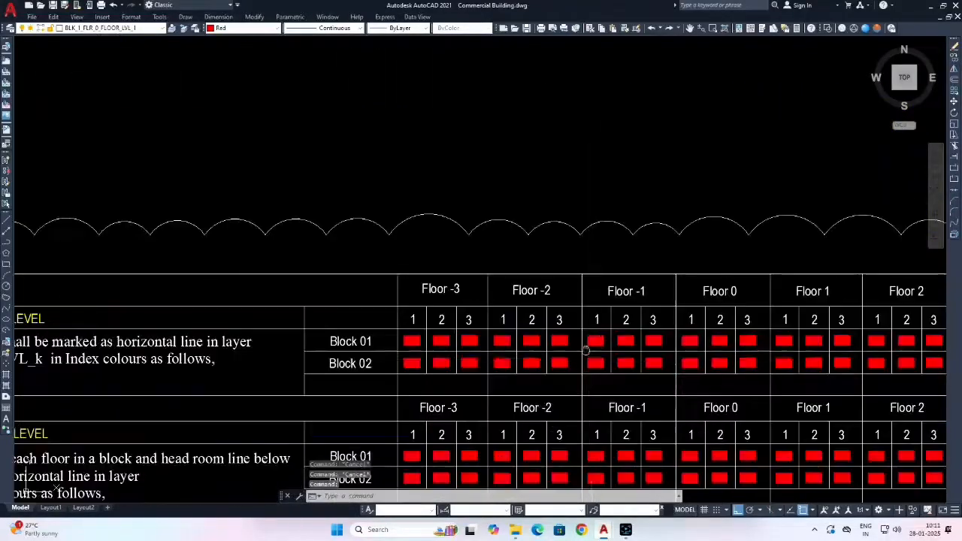
key("Escape")
type("ma")
key("Return")
scroll(458, 323, "down", 3)
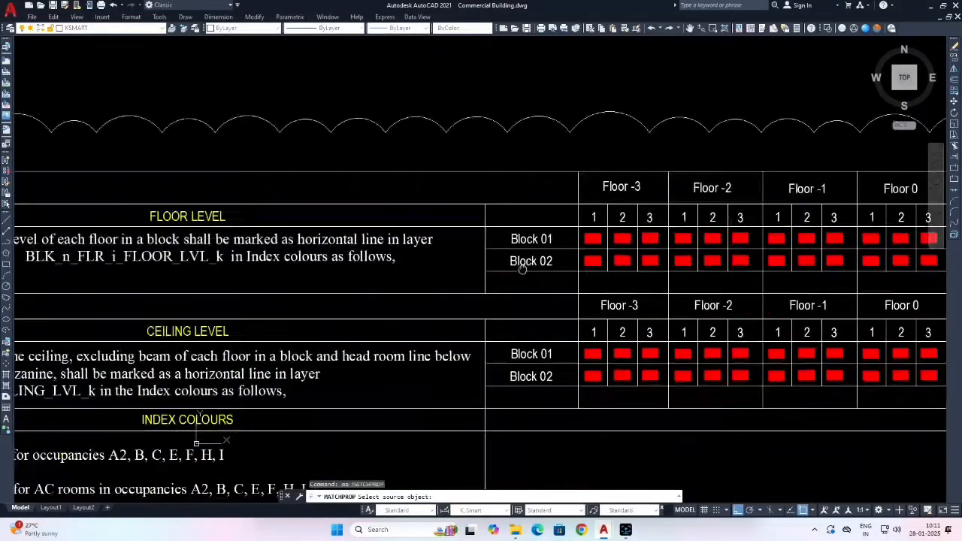
middle_click_drag(475, 262, 449, 227)
scroll(269, 282, "up", 2)
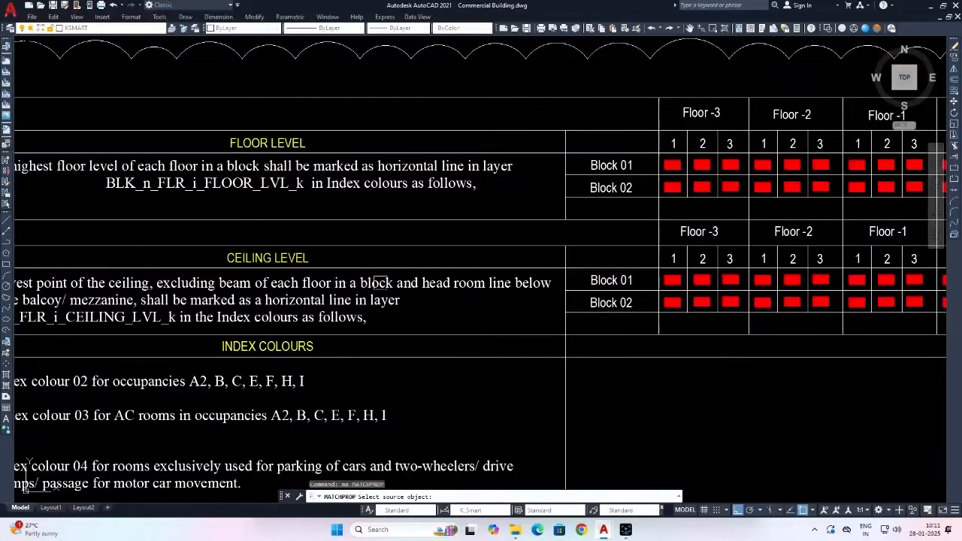
mouse_move(681, 290)
middle_mouse_down()
mouse_move(521, 292)
mouse_move(450, 303)
middle_mouse_up()
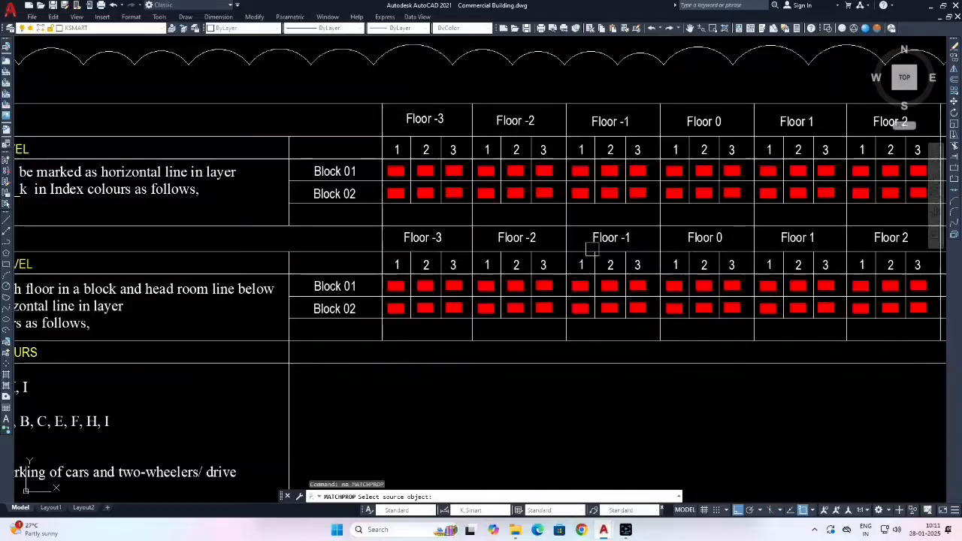
scroll(703, 263, "up", 2)
scroll(638, 305, "up", 2)
left_click(623, 307)
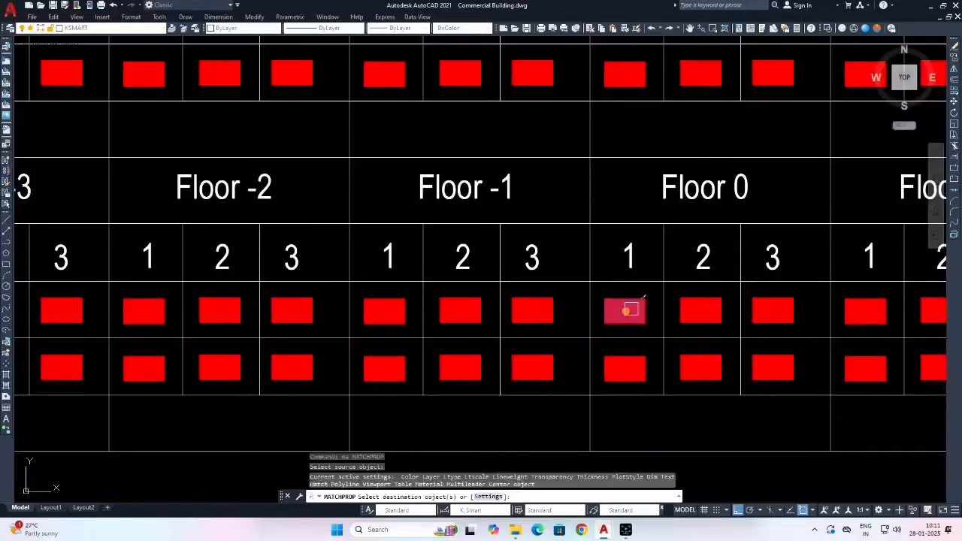
scroll(659, 277, "down", 7)
scroll(658, 279, "down", 8)
scroll(499, 245, "up", 10)
middle_click_drag(601, 191, 441, 242)
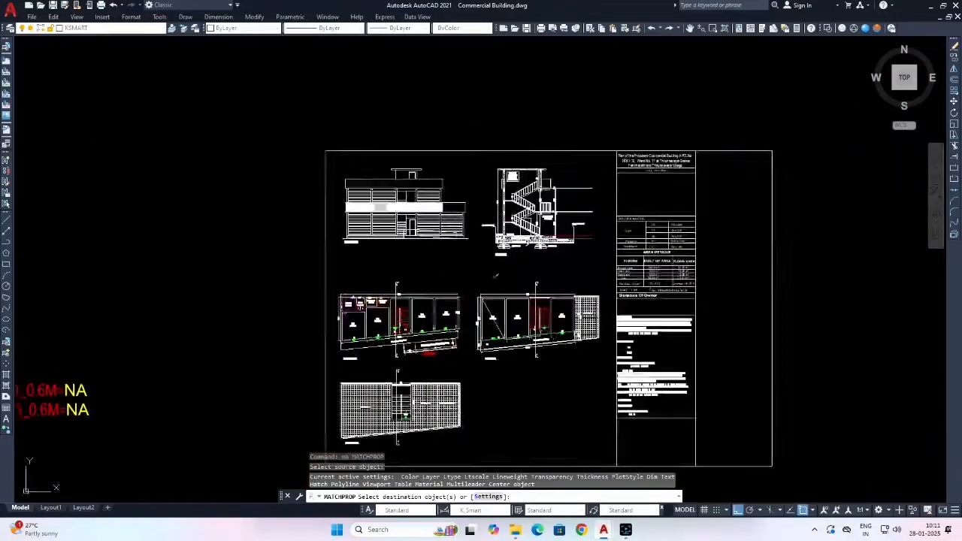
scroll(560, 187, "up", 4)
scroll(556, 258, "up", 4)
left_click(559, 257)
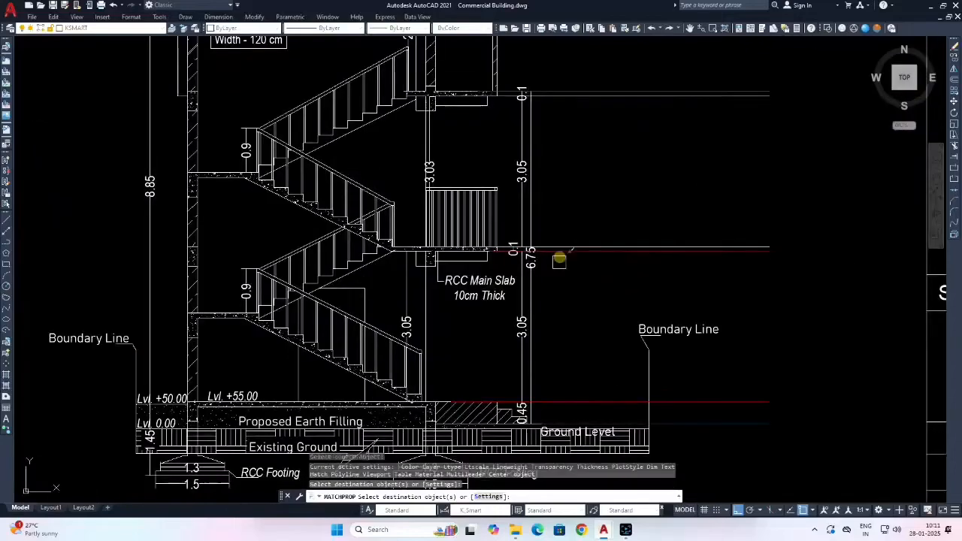
key("Escape")
Match the Block 01, Floor -1, column 1 floor-level template onto the line at the top of Section A-A's first-floor slab.
scroll(429, 270, "down", 10)
middle_click_drag(599, 317, 375, 257)
scroll(319, 205, "down", 4)
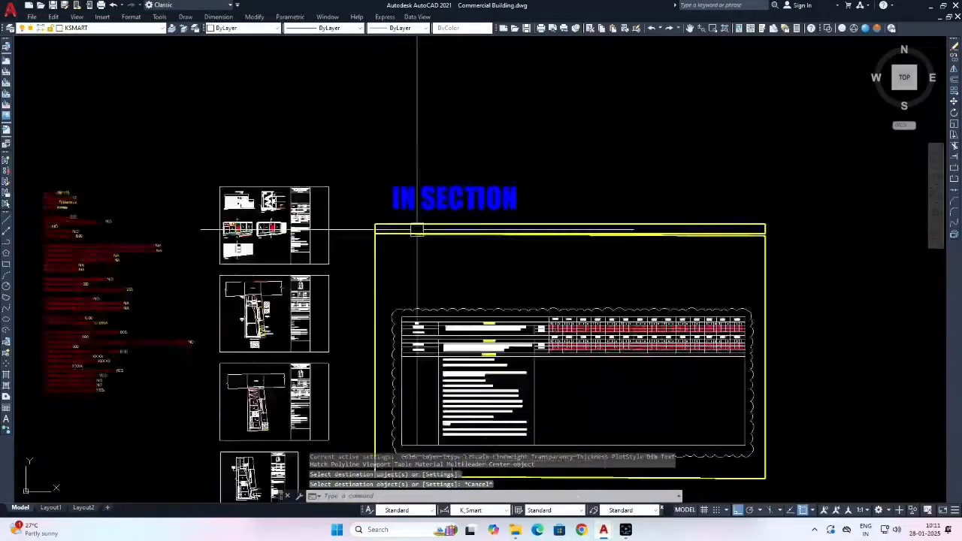
scroll(596, 324, "up", 2)
mouse_move(597, 324)
middle_mouse_down()
mouse_move(532, 287)
mouse_move(498, 311)
middle_mouse_up()
scroll(462, 300, "up", 4)
scroll(486, 282, "up", 2)
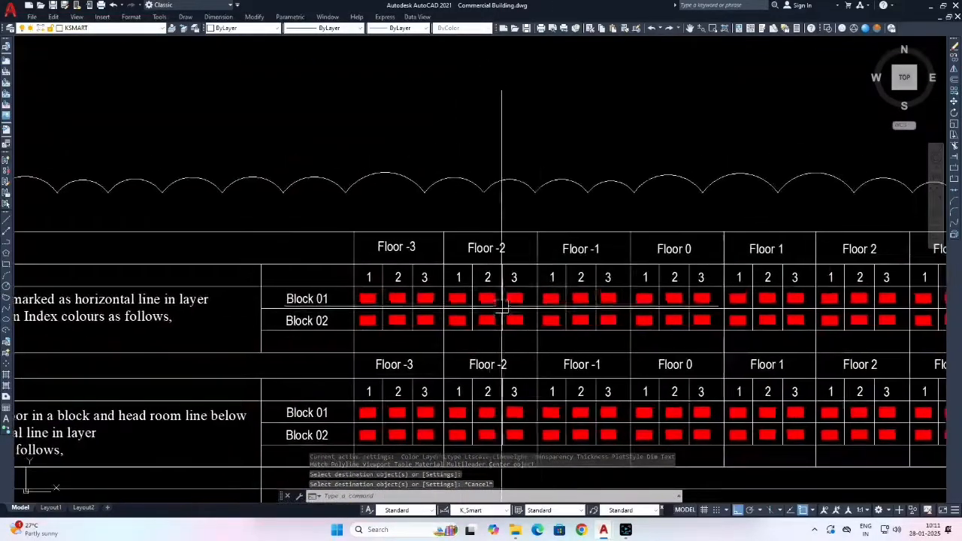
middle_click_drag(552, 292, 444, 304)
scroll(444, 304, "up", 4)
key("Return")
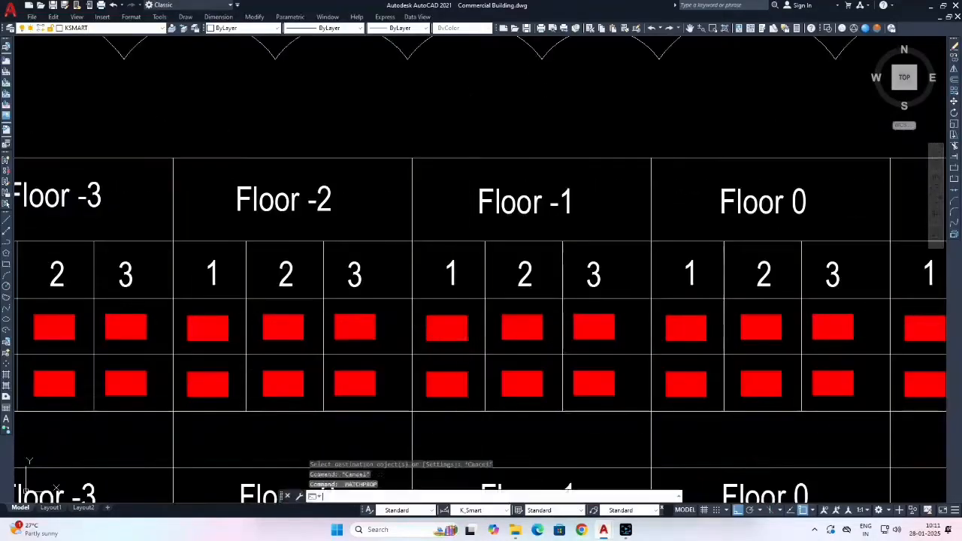
left_click(449, 310)
scroll(409, 281, "down", 15)
scroll(410, 280, "up", 12)
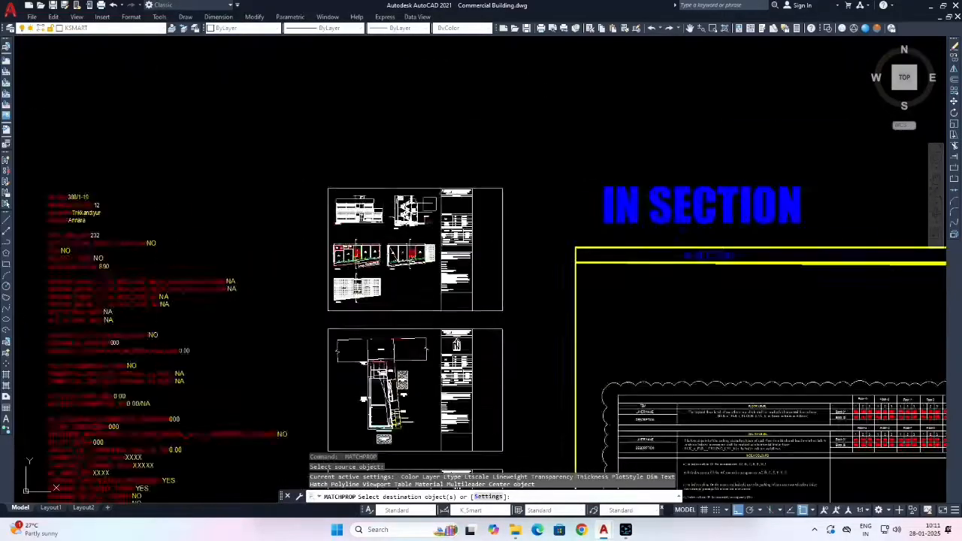
scroll(375, 264, "down", 12)
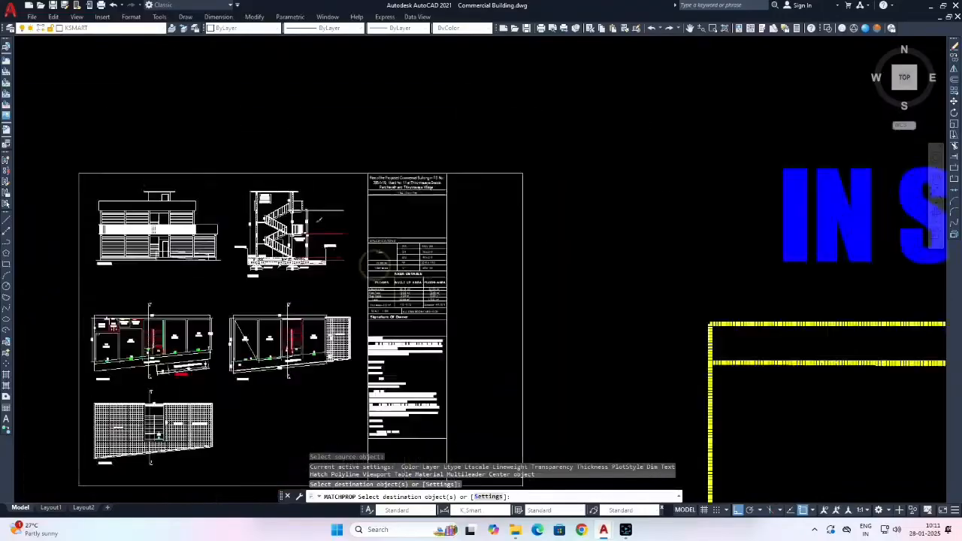
Match the Block 01, Floor -1, column 1 ceiling-level template onto the line at the underside of Section A-A's roof slab.
scroll(639, 277, "up", 12)
middle_click_drag(651, 315, 590, 273)
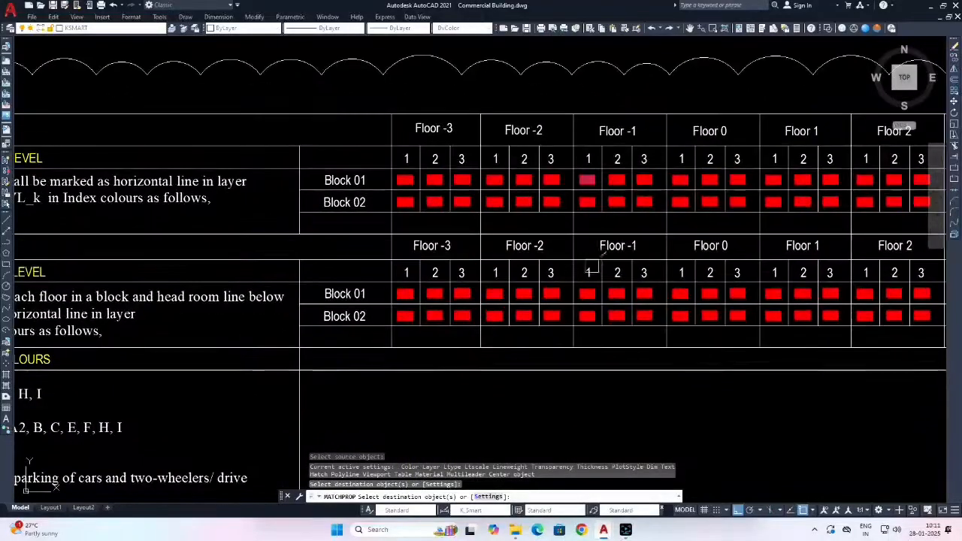
key("Return")
key("Return")
scroll(591, 295, "up", 3)
scroll(588, 297, "down", 10)
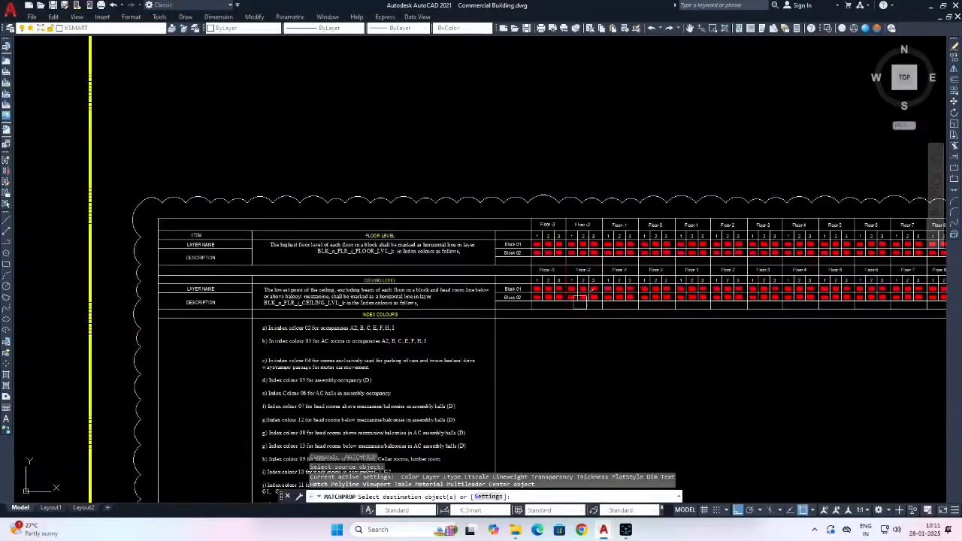
scroll(480, 241, "up", 8)
scroll(513, 232, "up", 8)
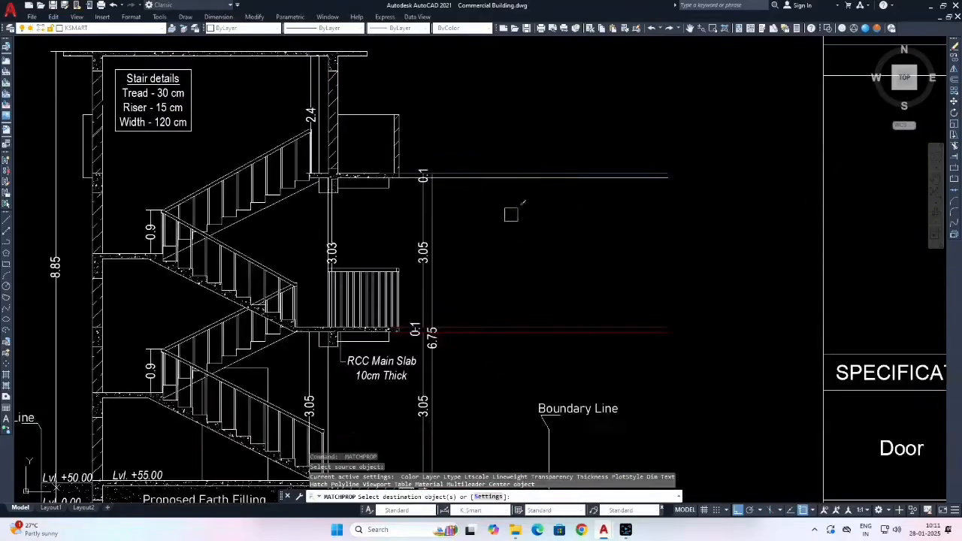
key("Escape")
key("Escape")
key("Escape")
Select Section A-A's marked floor-level and ceiling-level lines together to check their colour.
scroll(503, 183, "down", 8)
scroll(504, 182, "up", 10)
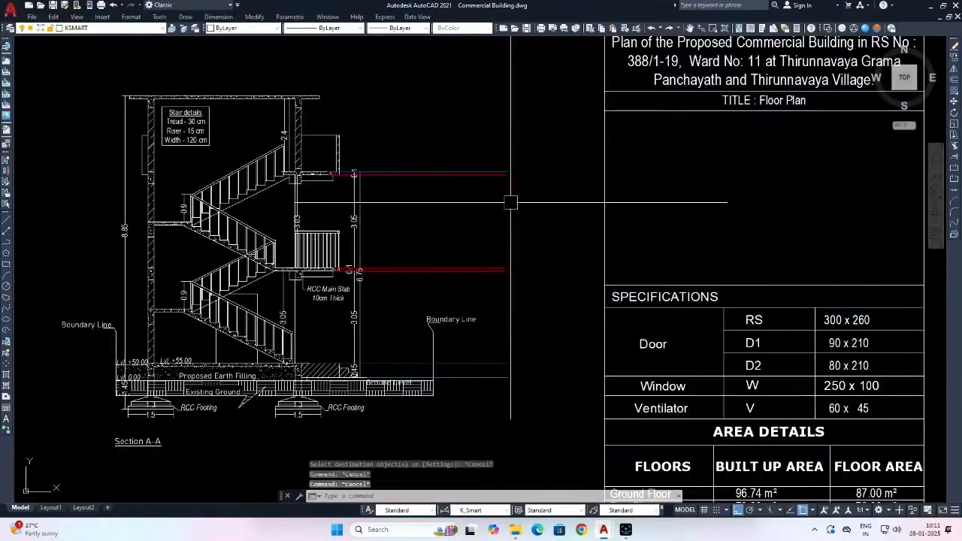
left_click(499, 170)
left_click(532, 243)
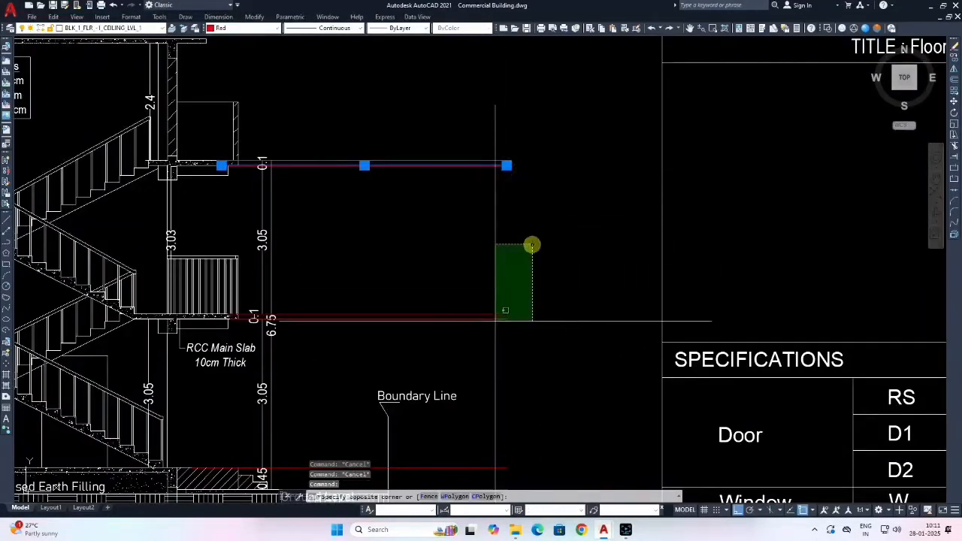
left_click(494, 324)
middle_click_drag(526, 344, 537, 219)
left_click(494, 335)
scroll(496, 330, "down", 8)
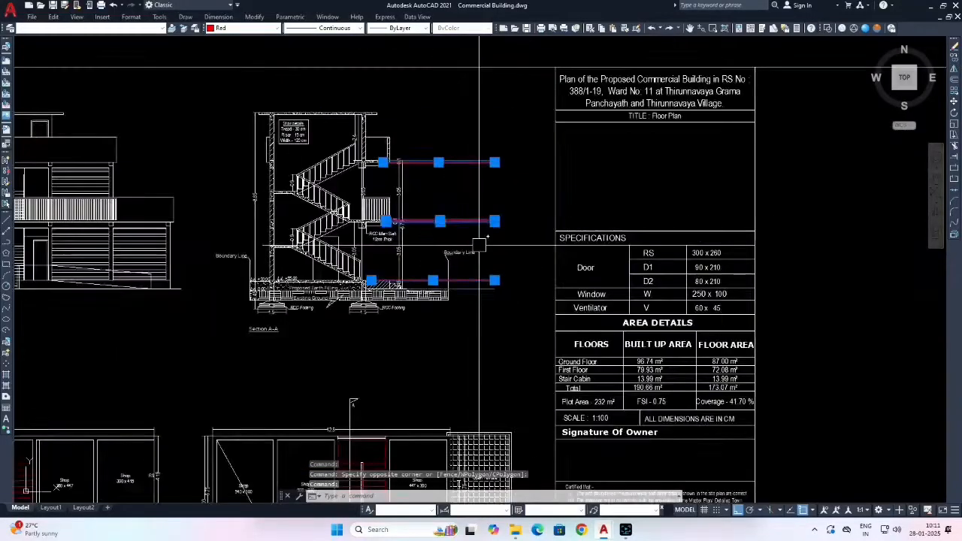
Read the index colours required for floor and ceiling level lines by occupancy and room type in the In Section frame.
scroll(556, 293, "down", 3)
scroll(586, 290, "up", 12)
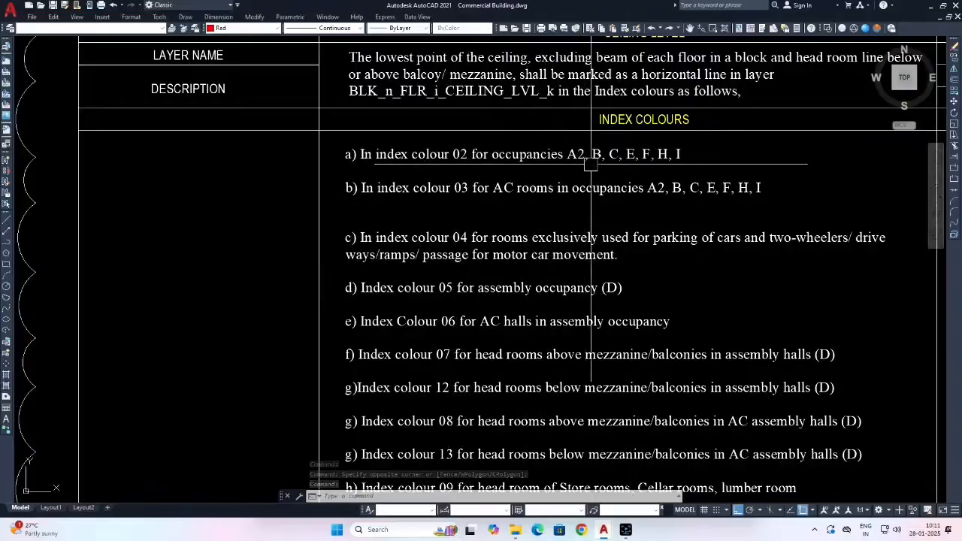
middle_click_drag(593, 186, 582, 211)
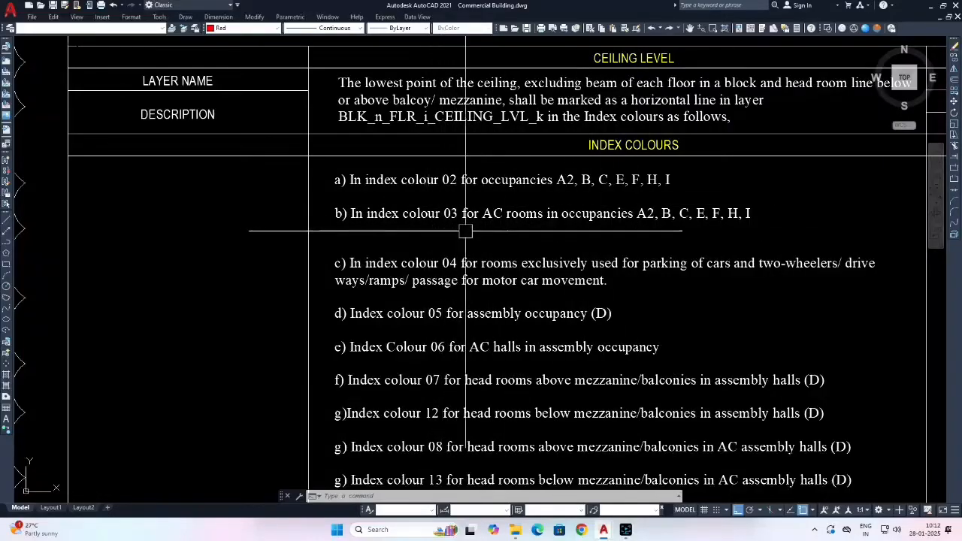
middle_click_drag(465, 230, 426, 187)
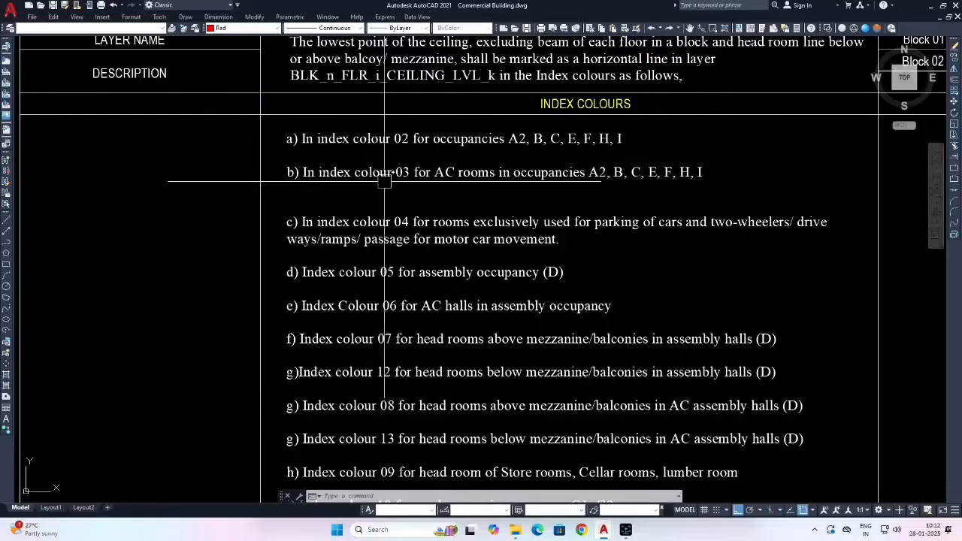
scroll(414, 185, "up", 2)
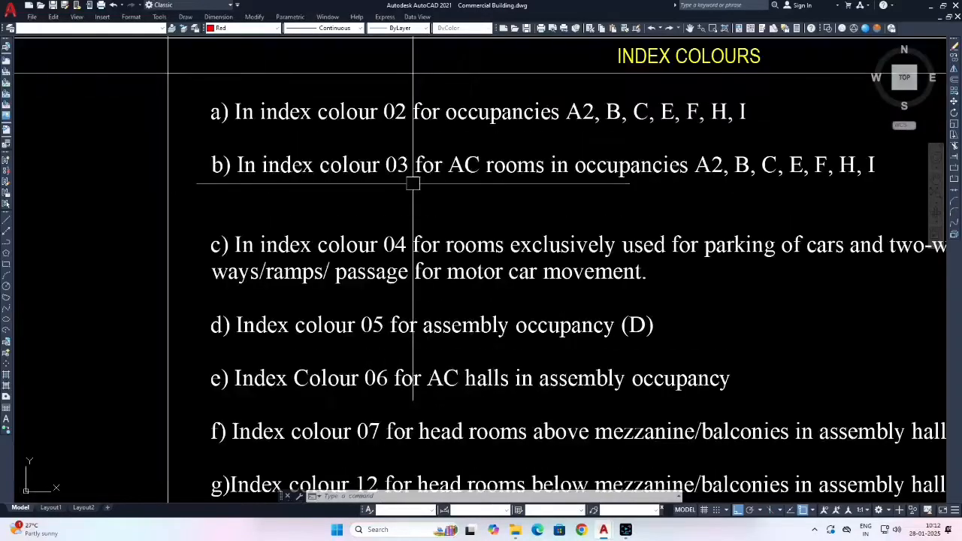
scroll(470, 187, "down", 4)
middle_click_drag(507, 193, 474, 147)
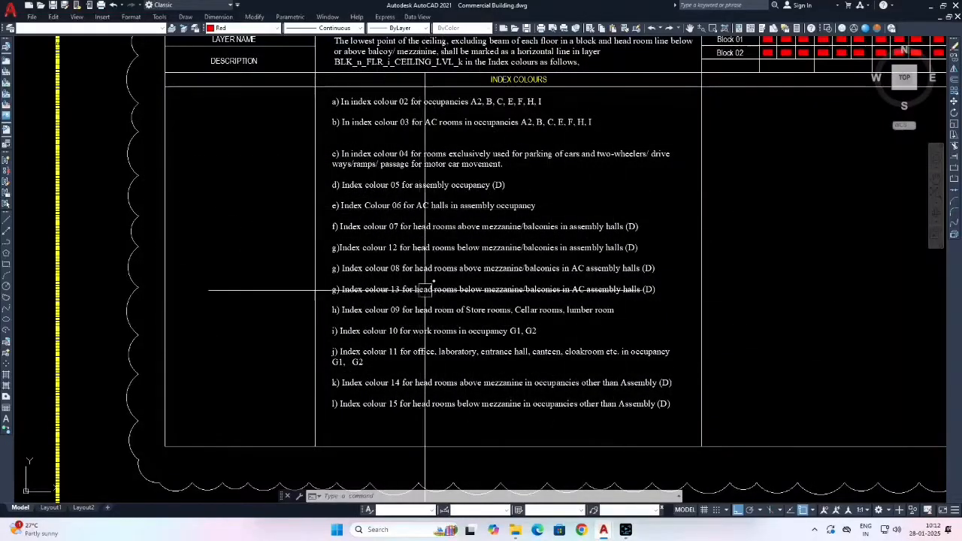
scroll(425, 289, "down", 4)
scroll(524, 172, "up", 4)
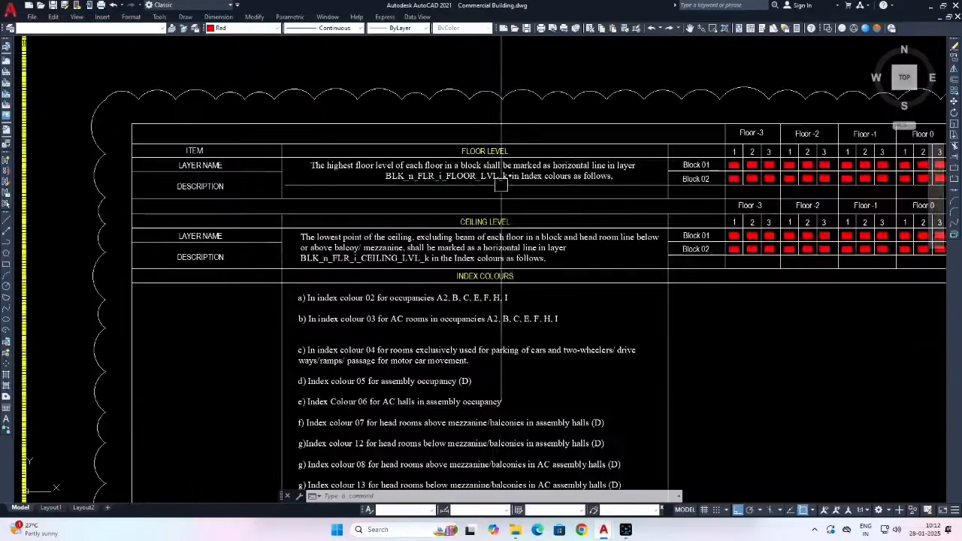
scroll(445, 328, "up", 2)
scroll(554, 268, "down", 4)
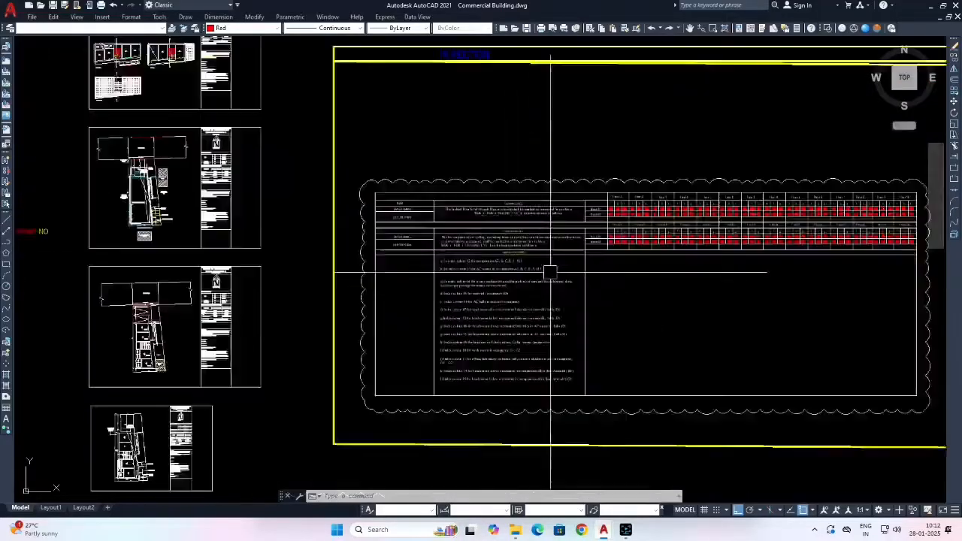
Set the colour of Section A-A's selected floor-level and ceiling-level lines to yellow and clear the selection.
scroll(414, 221, "down", 3)
scroll(531, 198, "up", 5)
scroll(496, 157, "up", 4)
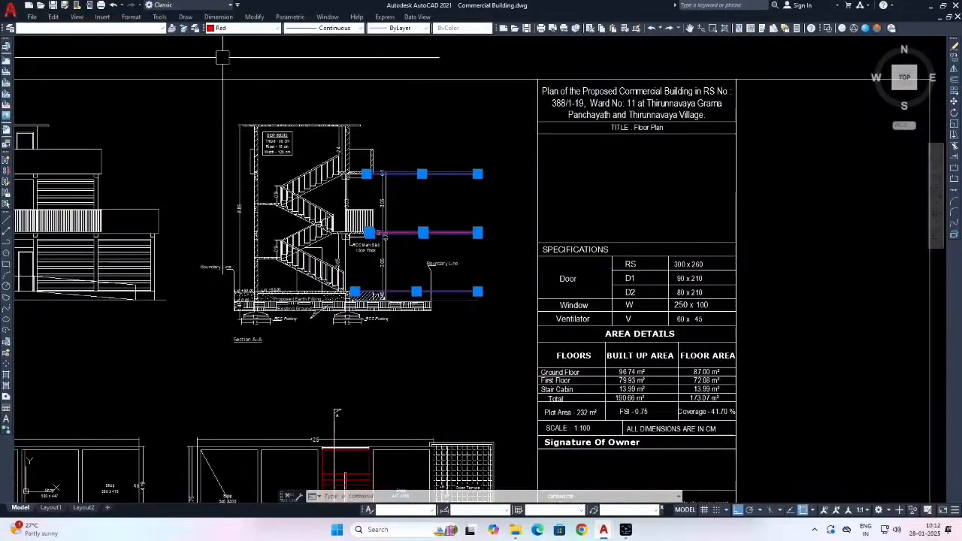
left_click(242, 30)
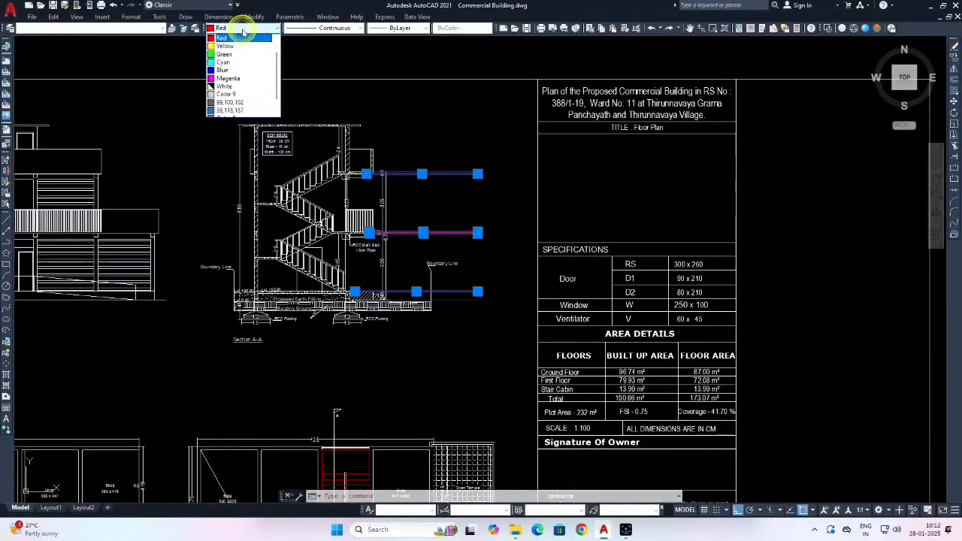
scroll(227, 94, "down", 3)
left_click(228, 94)
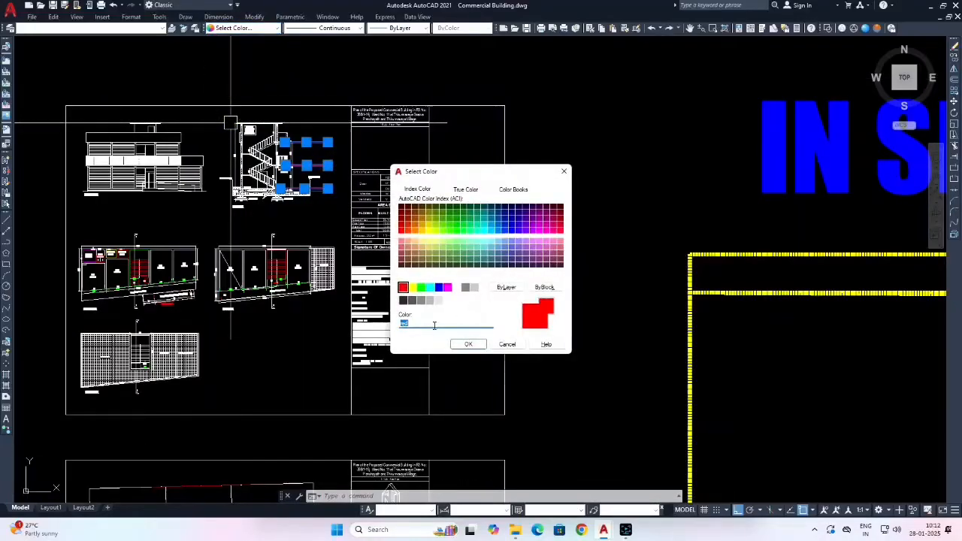
left_click(468, 344)
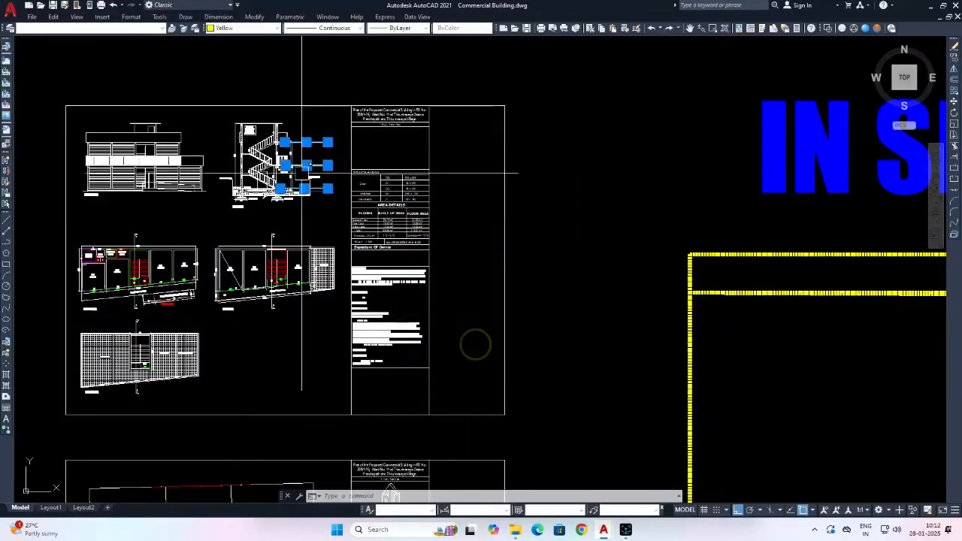
key("Escape")
key("Escape")
scroll(472, 343, "up", 4)
scroll(364, 236, "down", 5)
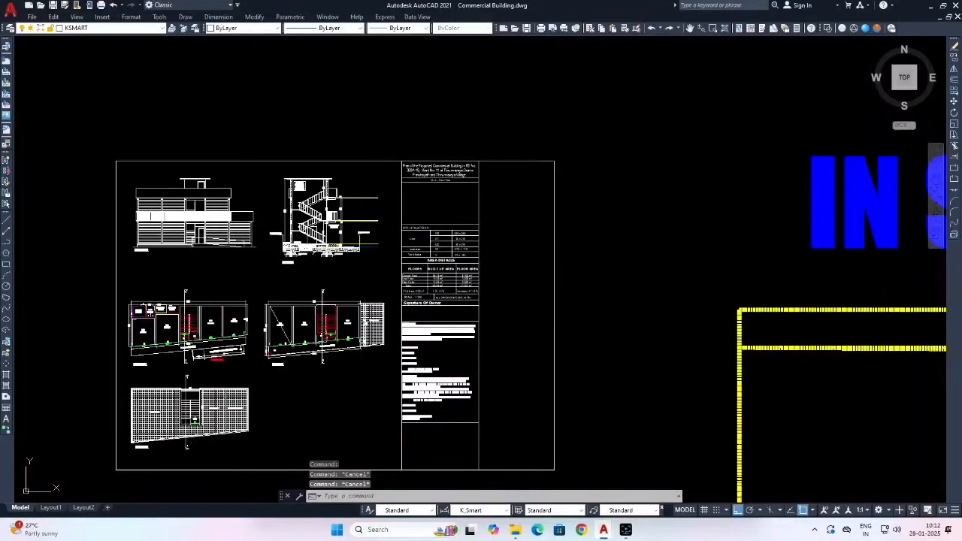
Erase the copied In Section frame with its title and layer table beside the plan sheets, and save the drawing.
scroll(364, 235, "down", 4)
scroll(441, 240, "up", 6)
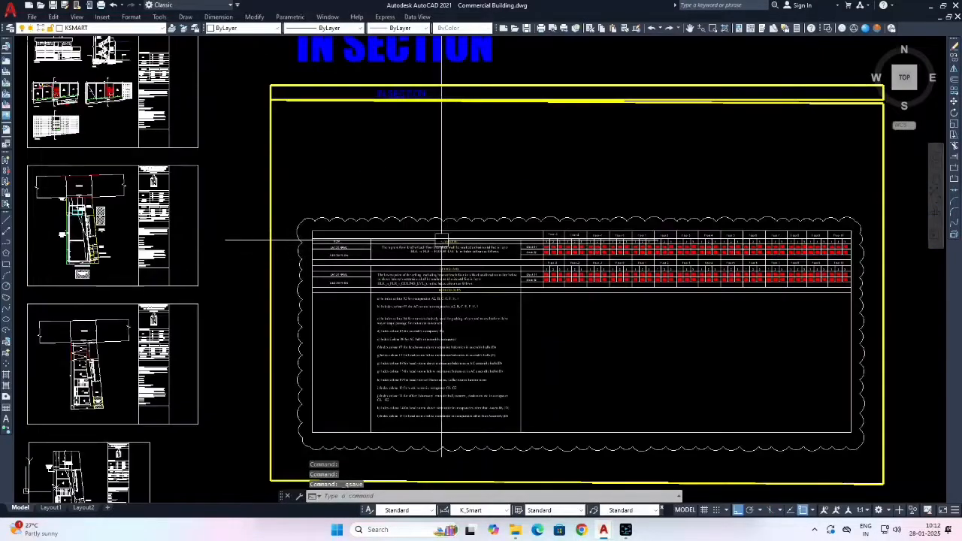
scroll(444, 226, "down", 6)
left_click(395, 146)
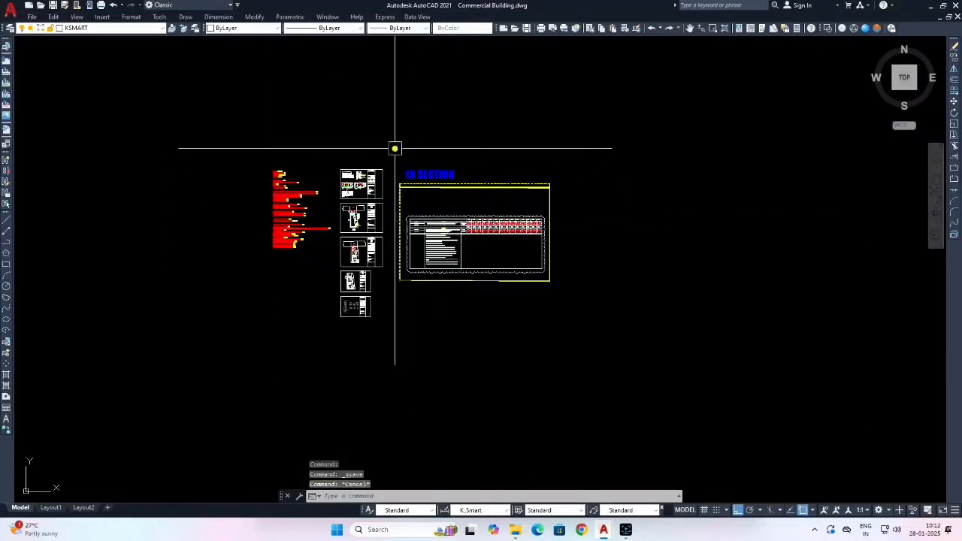
left_click(603, 311)
type("e")
key("Return")
key("Escape")
scroll(378, 211, "up", 4)
key("ctrl+s")
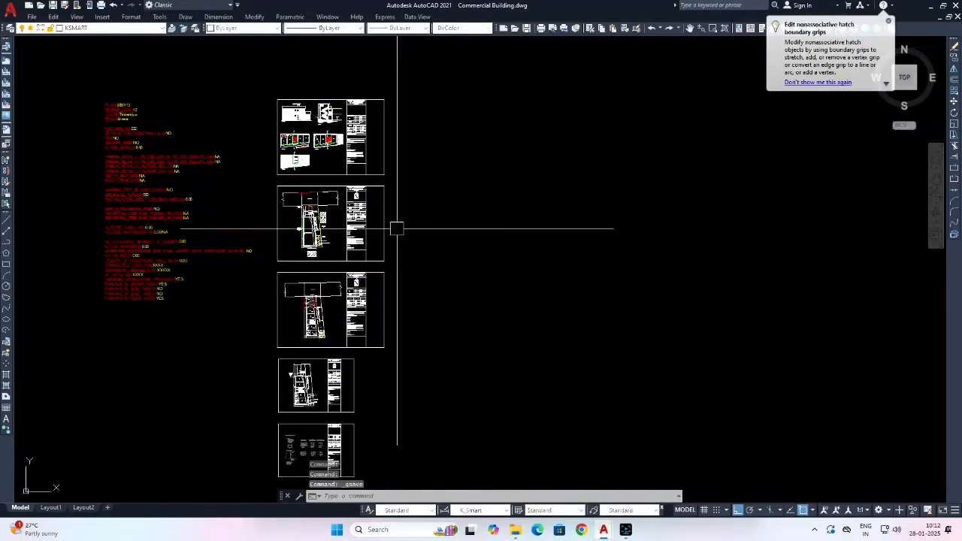
Select the plan information text and all drawing sheets together to check them, clear the selection and save the drawing.
scroll(455, 218, "down", 4)
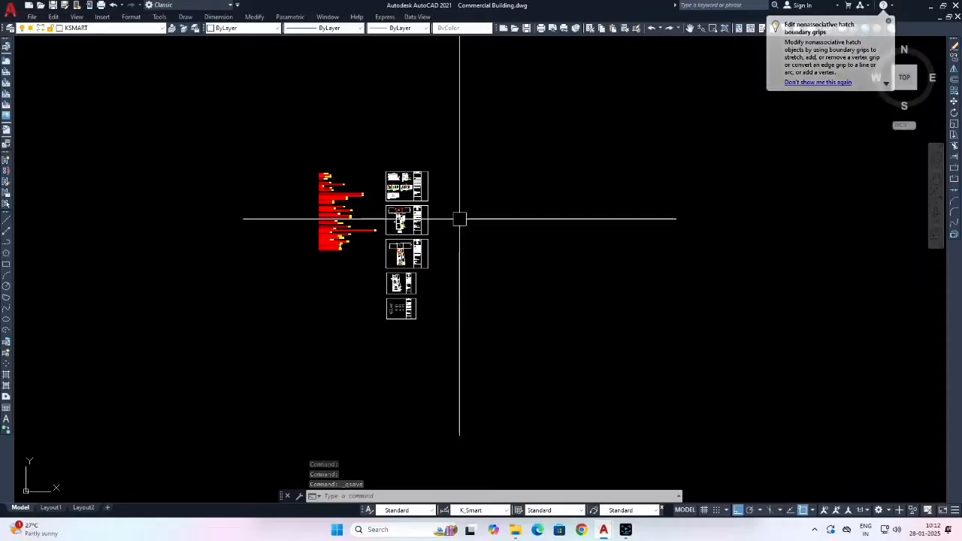
scroll(372, 196, "up", 4)
scroll(426, 236, "down", 6)
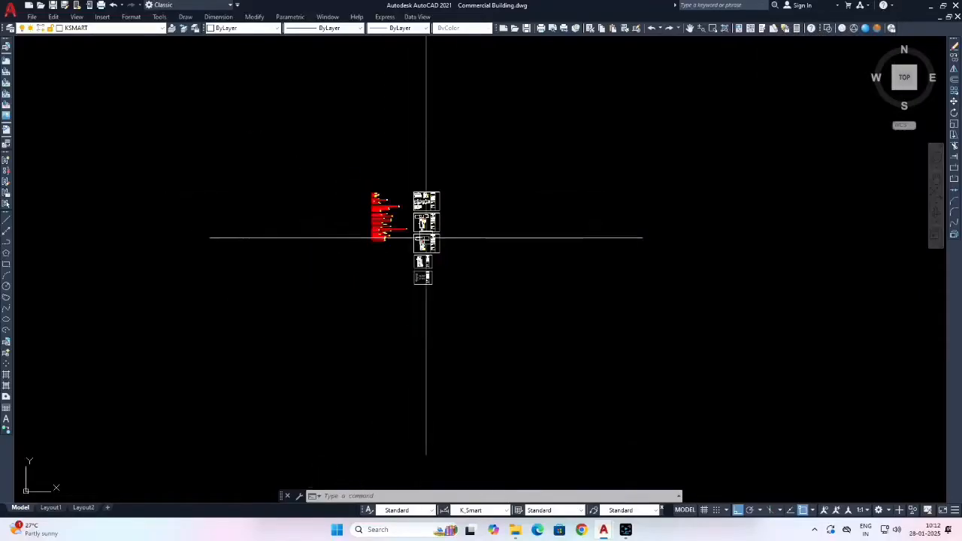
scroll(416, 227, "up", 4)
left_click(292, 111)
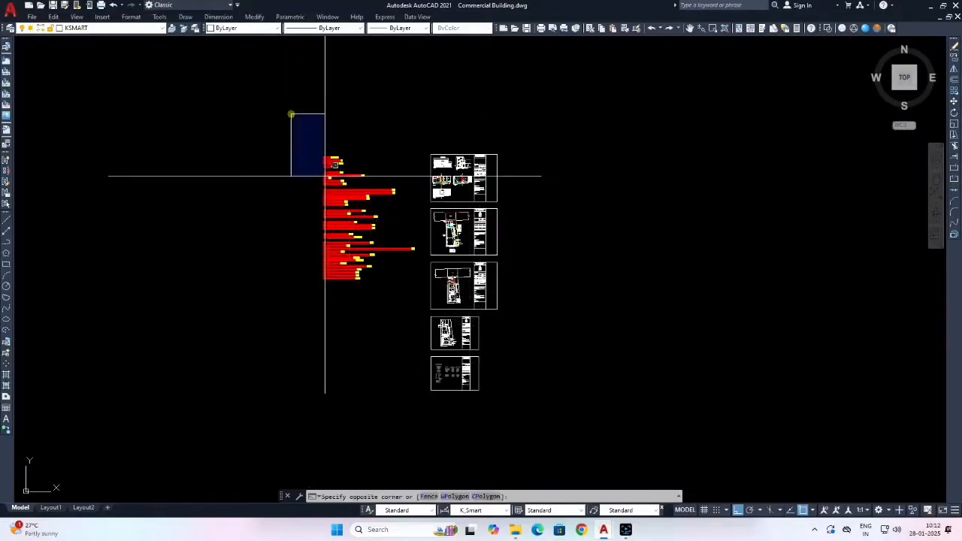
left_click(557, 408)
key("Escape")
key("Escape")
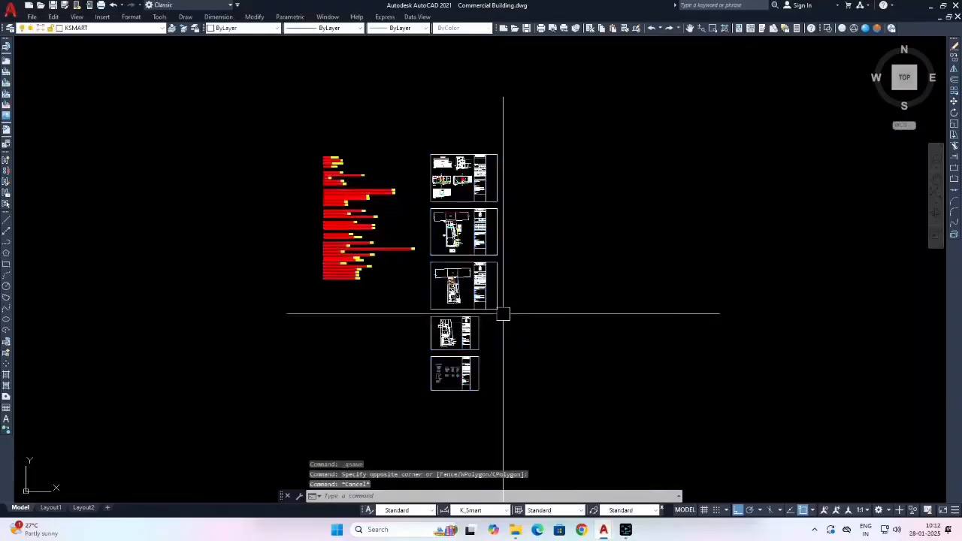
key("ctrl+s")
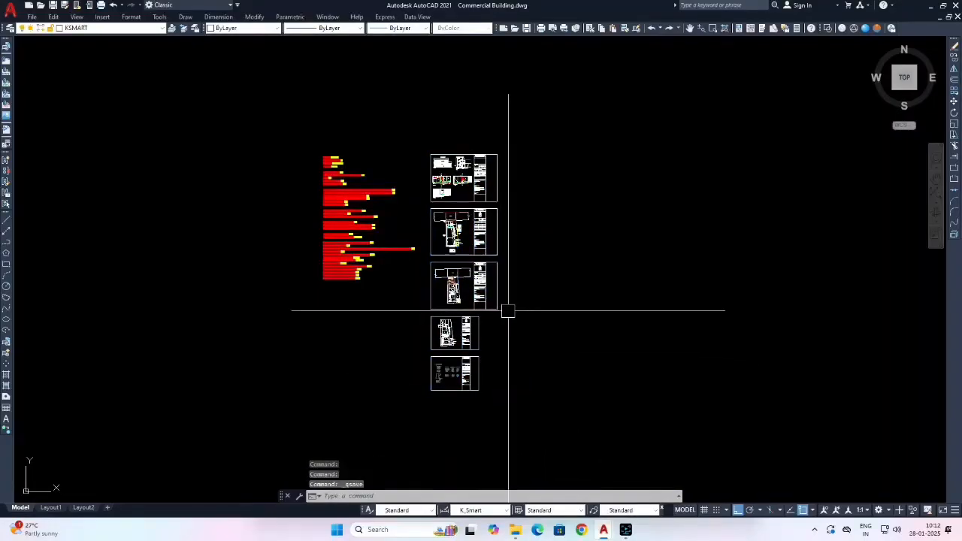
Switch to the KSmart_Layer_Matrix_General_Live_EDCR_Ver_2_06-01-2025 drawing and examine the For Floors Accessible Independently table.
scroll(446, 208, "up", 2)
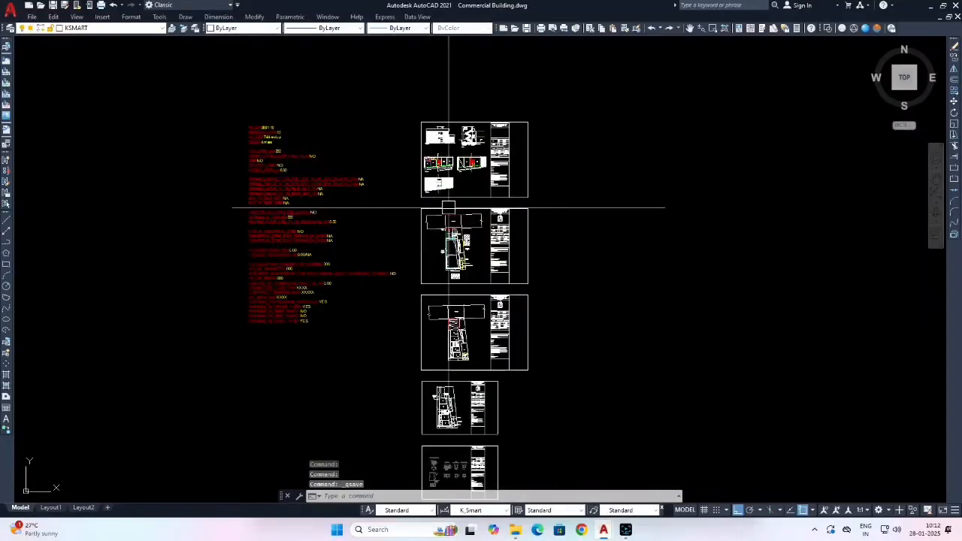
middle_click_drag(474, 321, 474, 284)
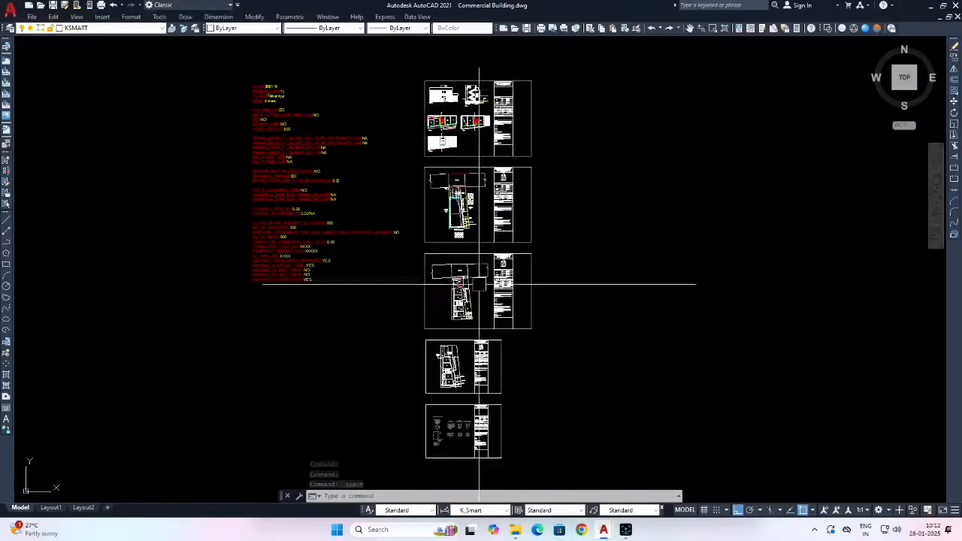
scroll(447, 232, "down", 5)
key("ctrl+Tab")
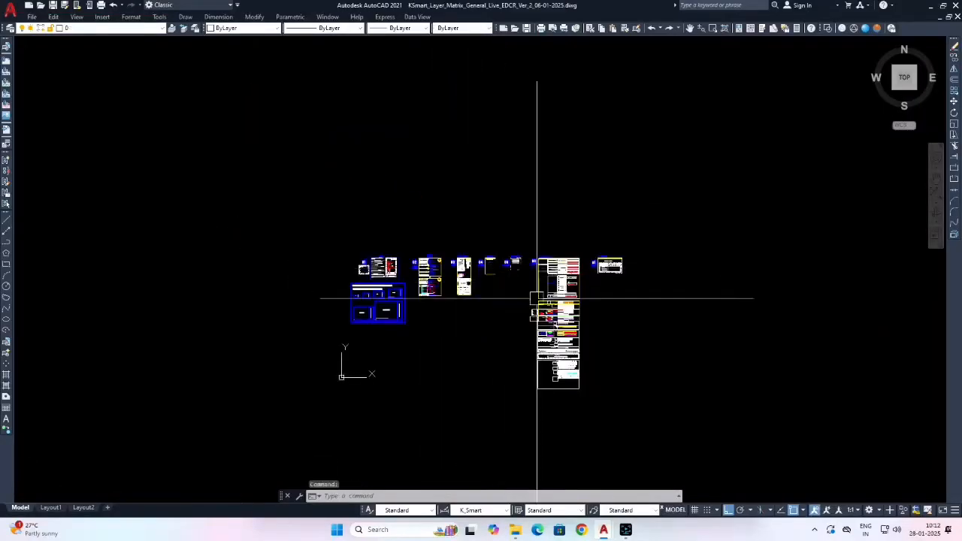
scroll(466, 308, "up", 6)
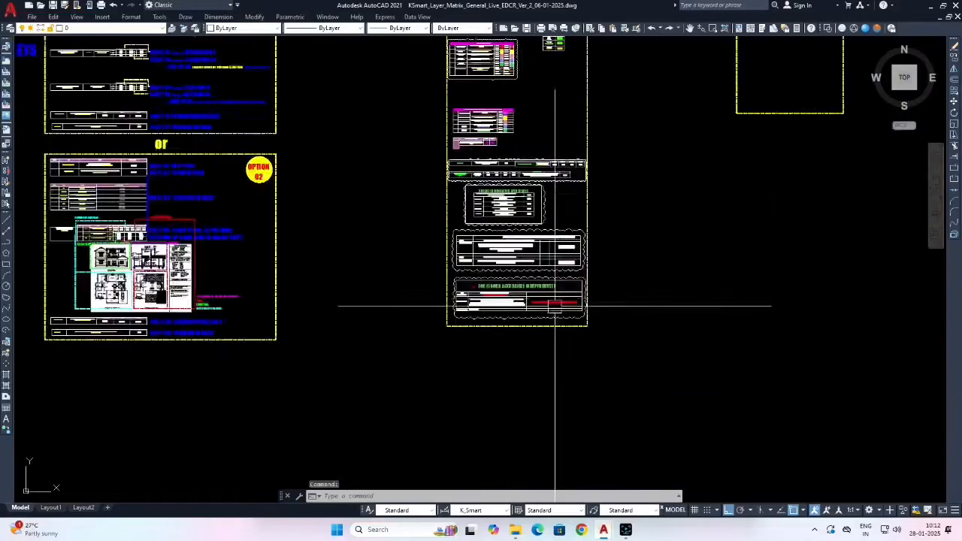
left_click(507, 298)
key("Escape")
key("Escape")
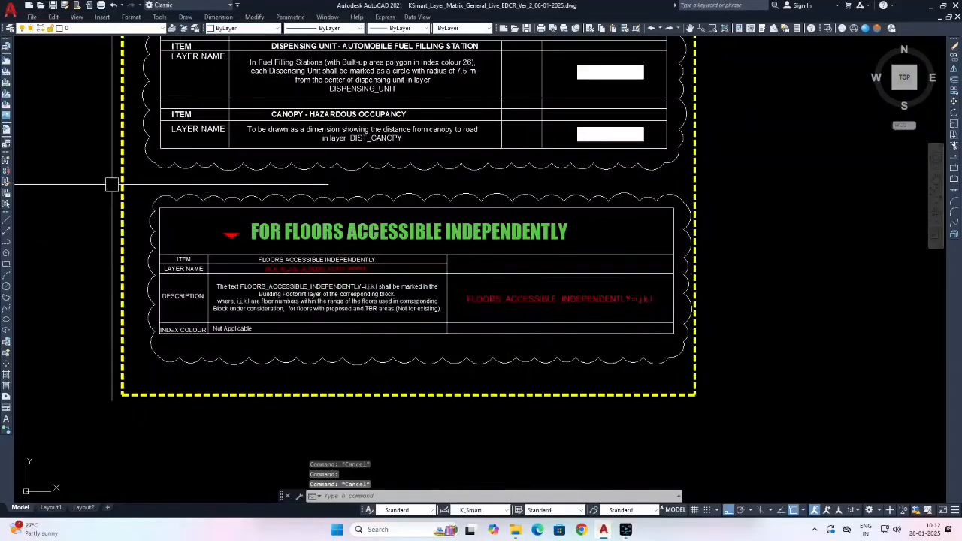
left_click(112, 185)
left_click(682, 347)
scroll(511, 286, "up", 2)
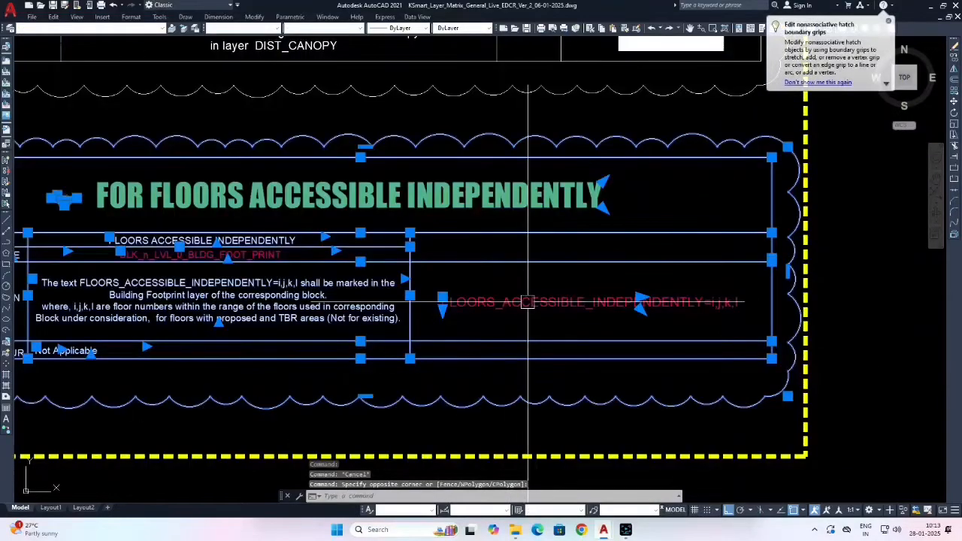
Look over the layer matrix's numbered sections, especially the In Floor Plans tables and the occupancy colour codes.
scroll(335, 283, "down", 7)
key("Escape")
scroll(519, 316, "down", 5)
scroll(519, 301, "up", 2)
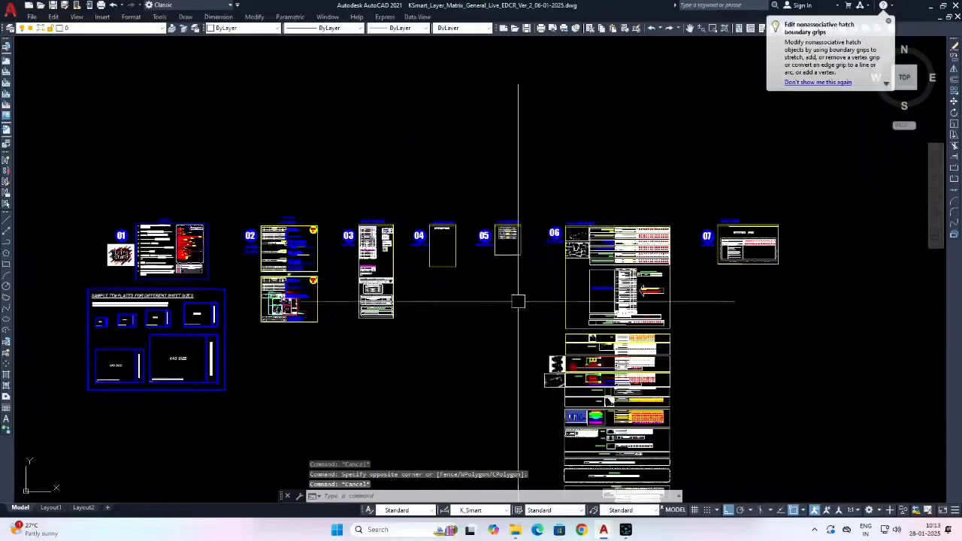
scroll(598, 291, "up", 4)
scroll(599, 291, "down", 4)
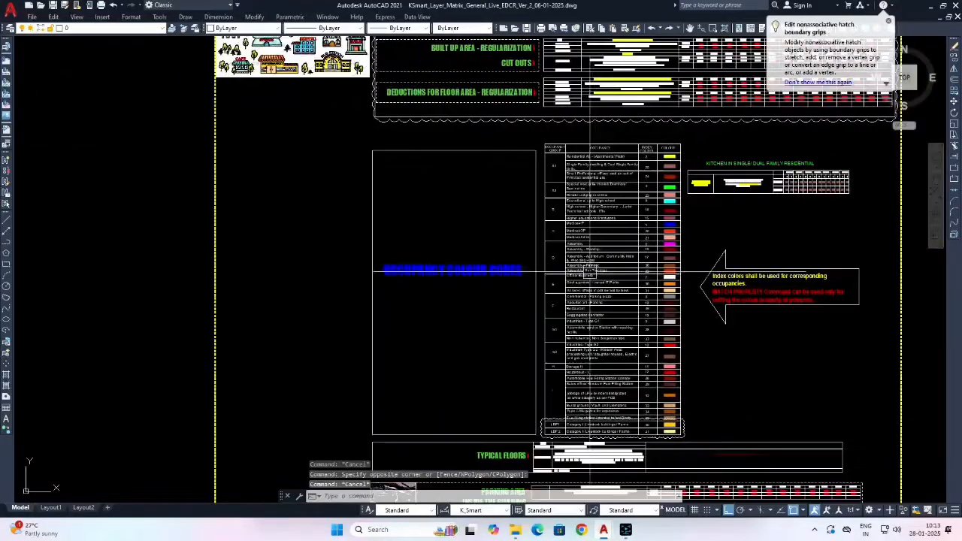
scroll(490, 212, "up", 3)
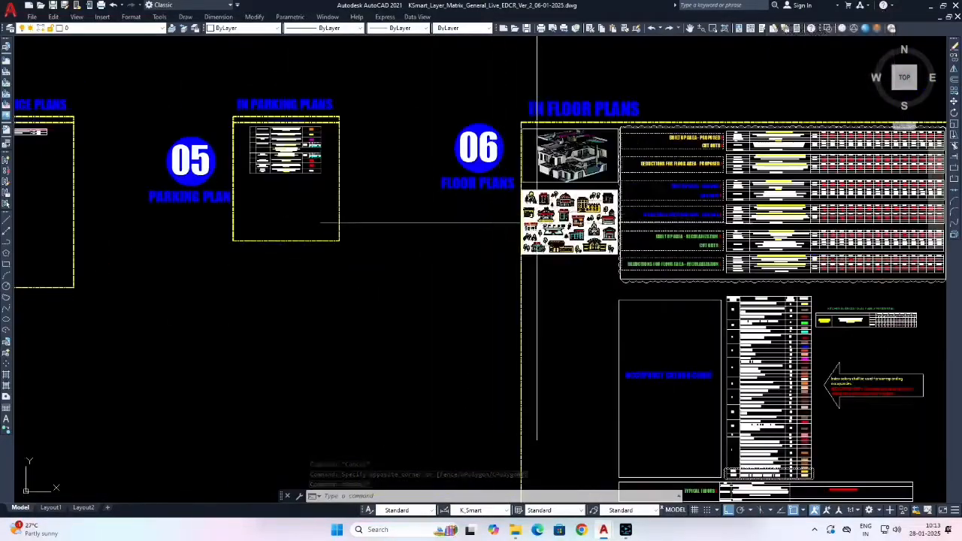
scroll(532, 221, "down", 3)
scroll(532, 221, "down", 3)
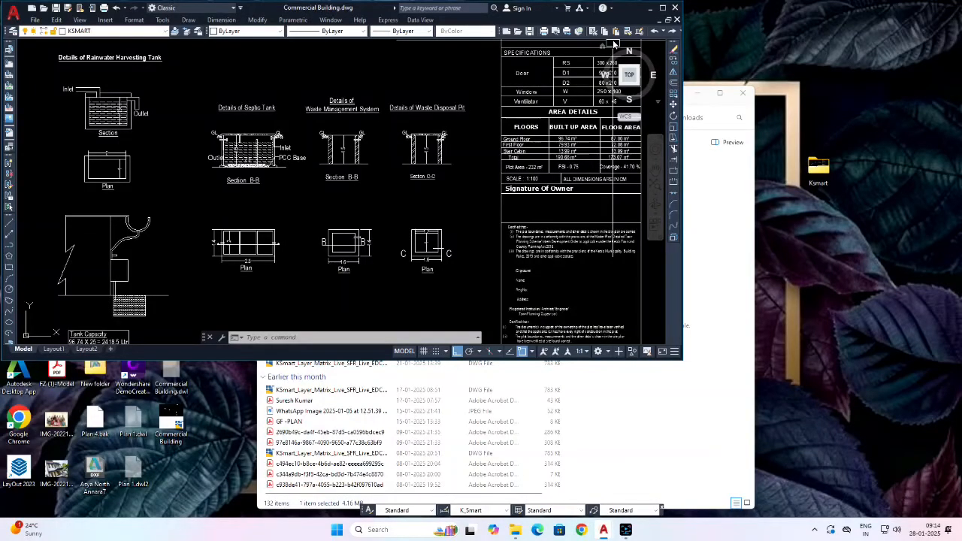
Maximise the window showing the Commercial Building drawing.
left_click(662, 9)
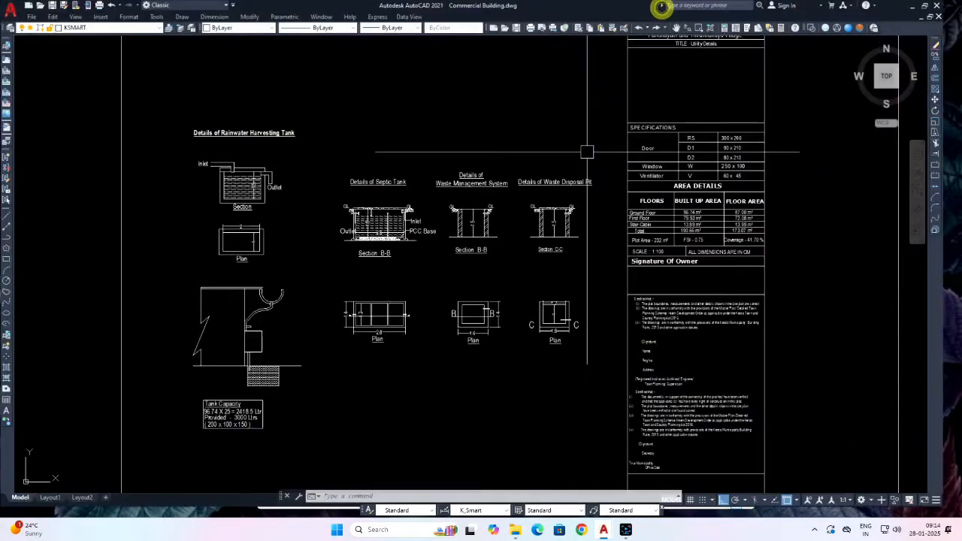